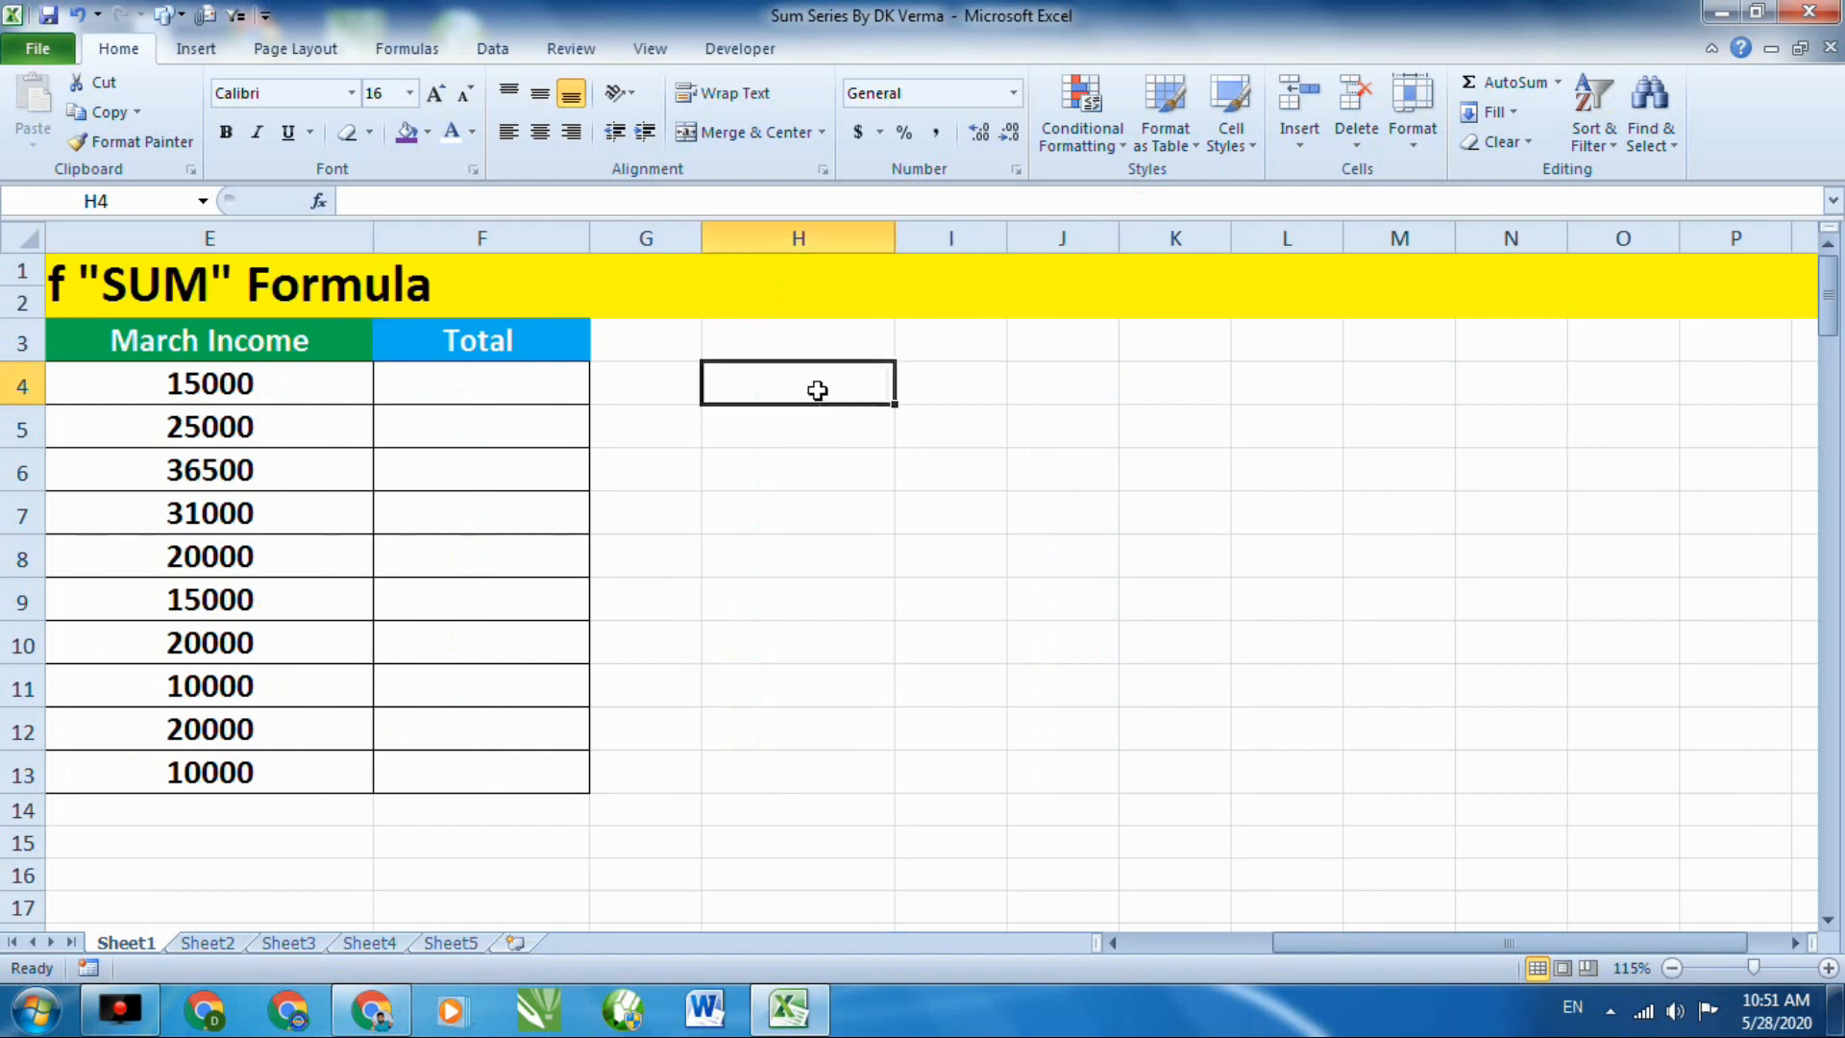
scroll(1019, 453, "up", 3)
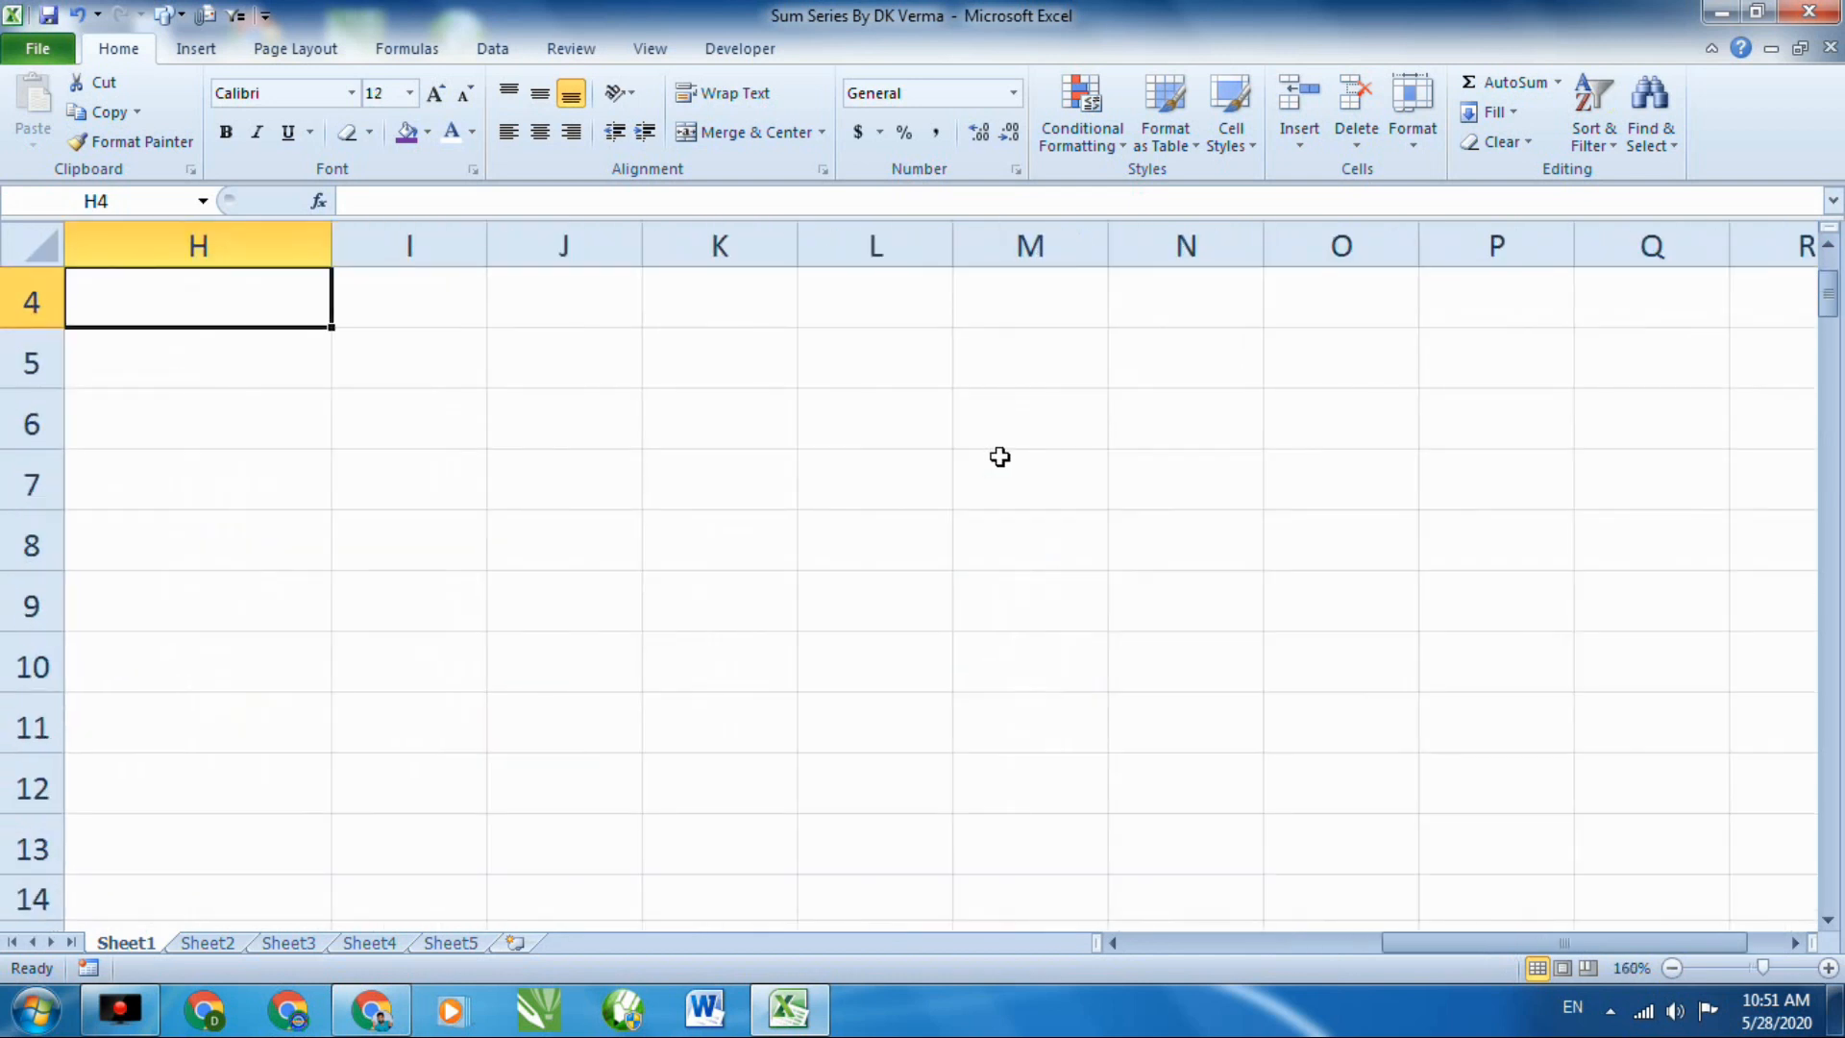
scroll(1018, 454, "down", 2)
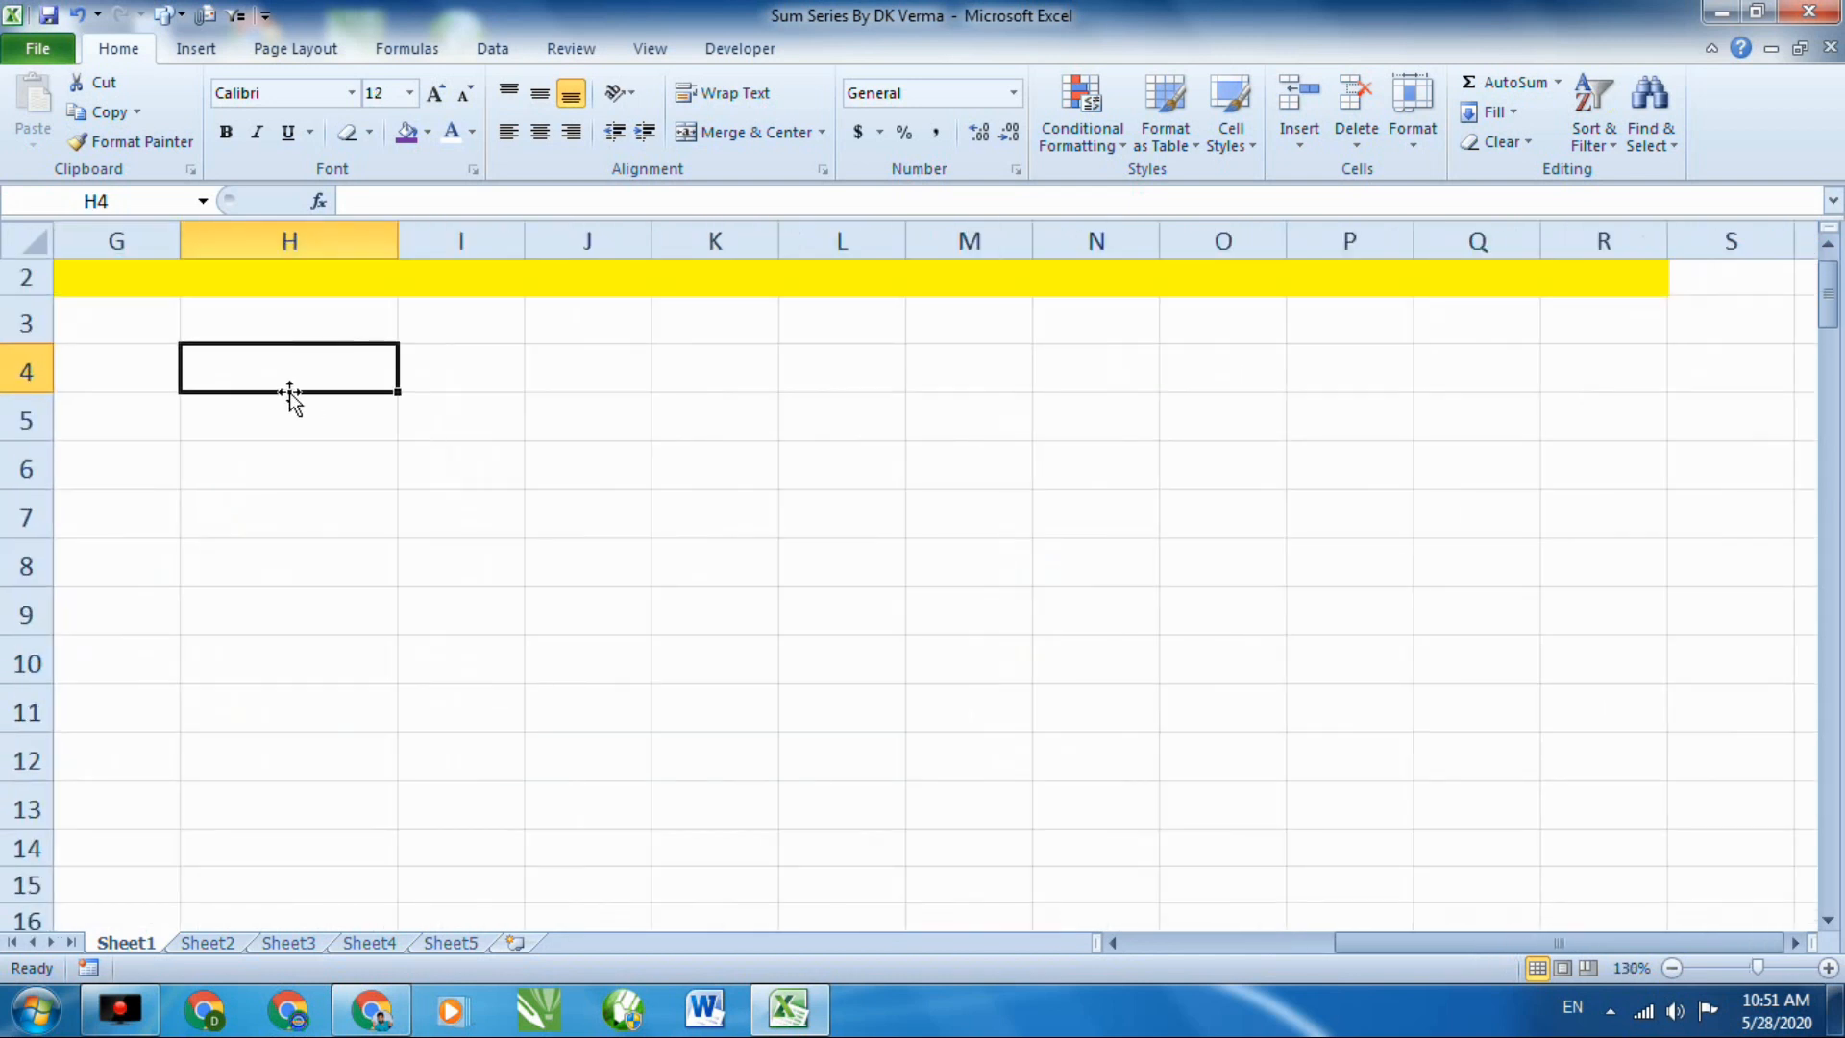
type("=s")
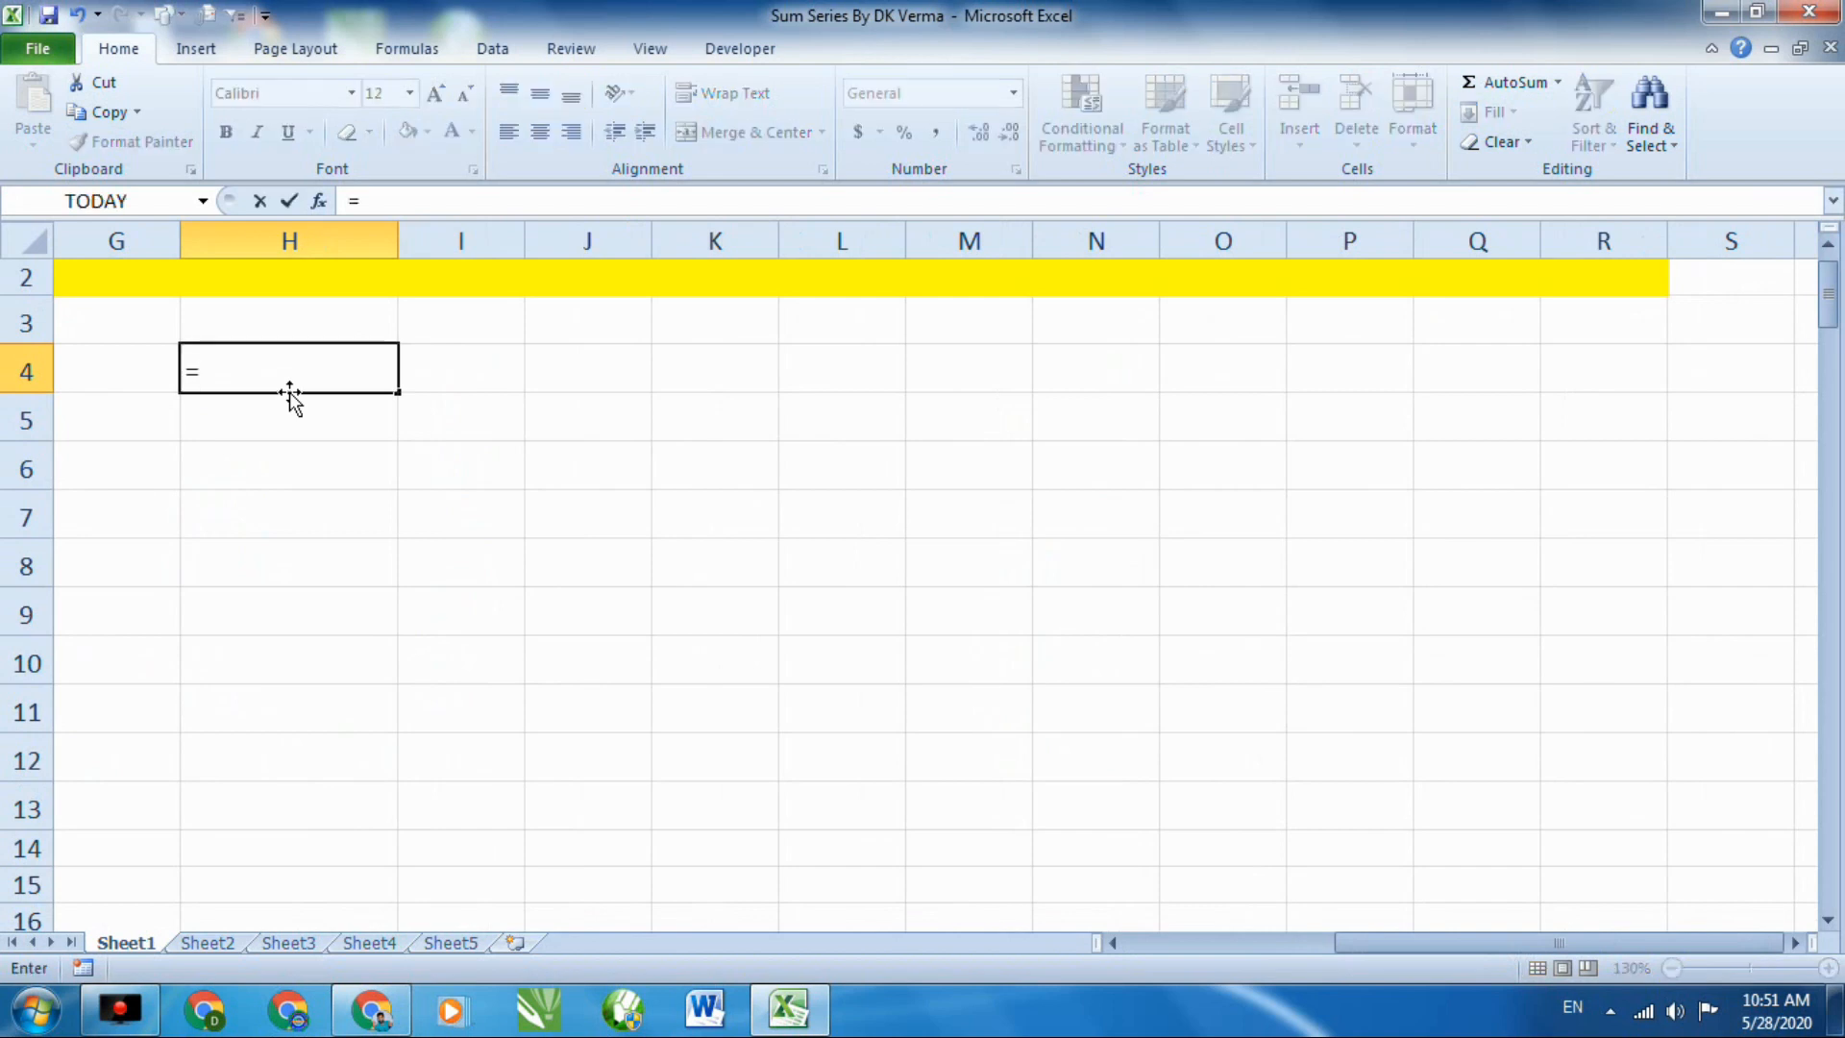
type("um")
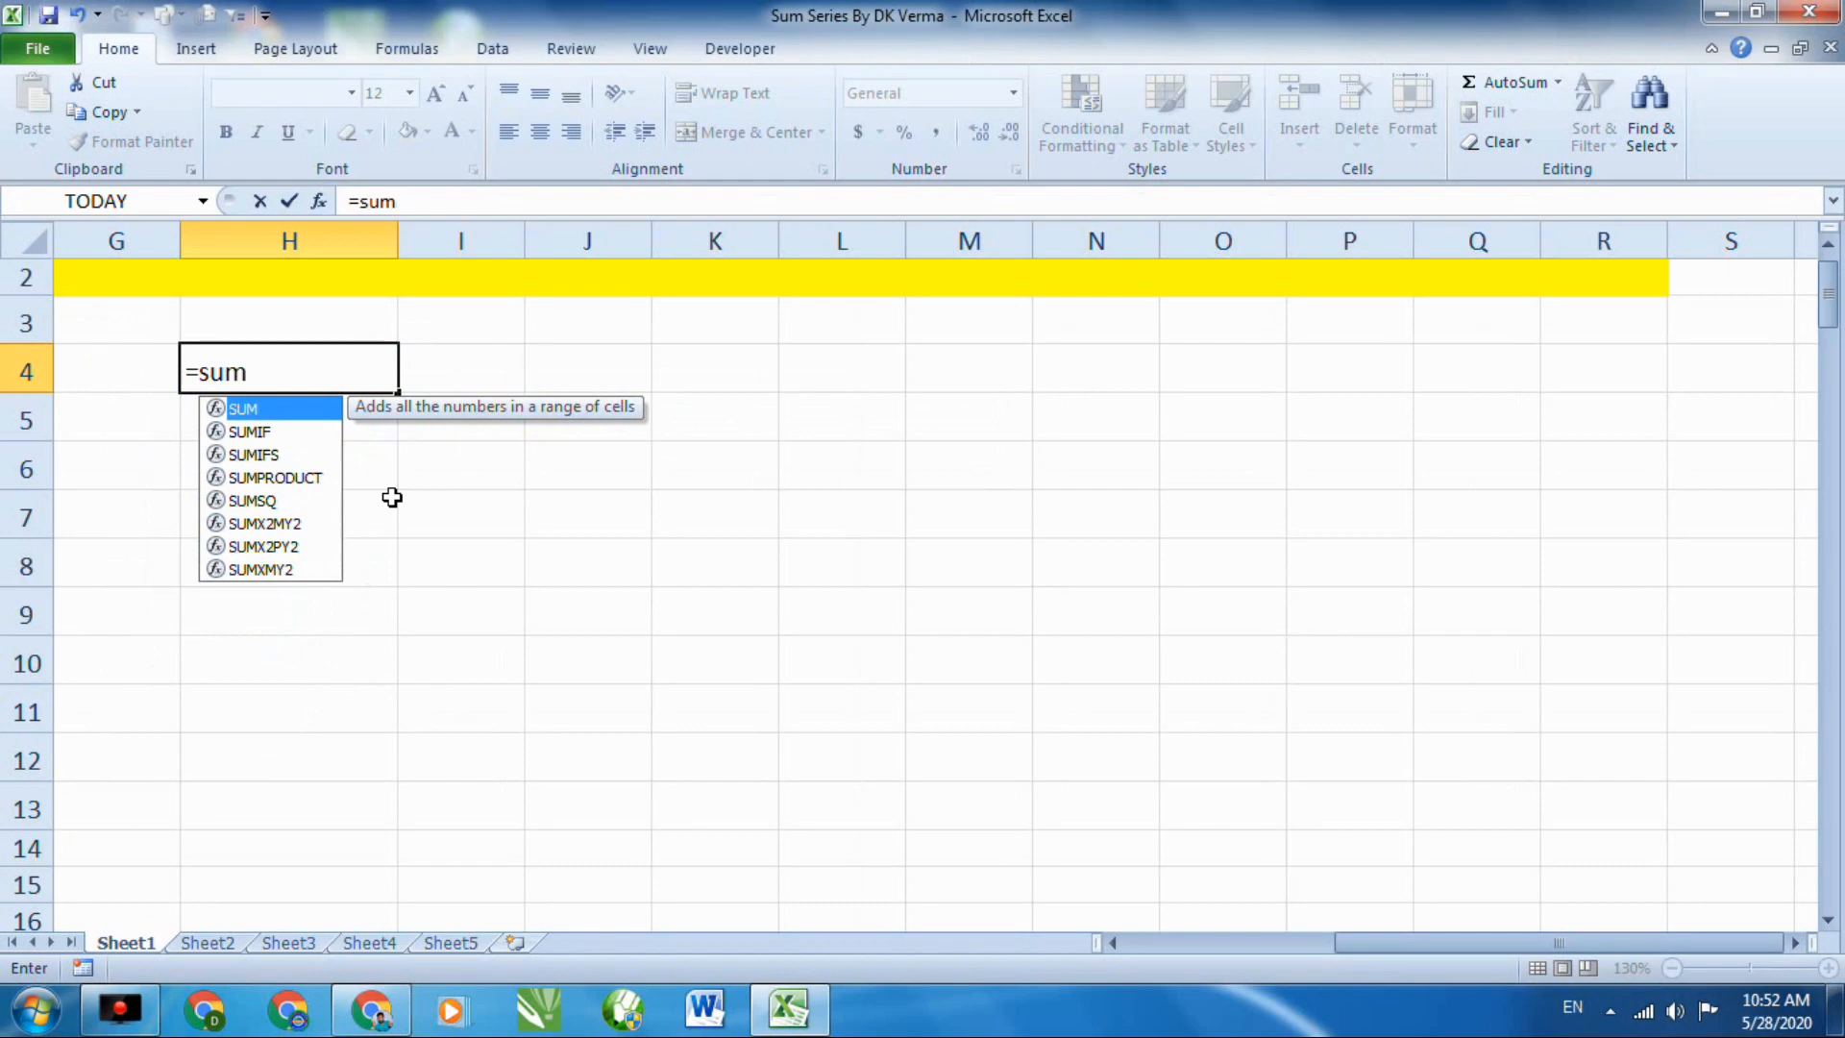
key("BackSpace")
key("BackSpace")
key("BackSpace")
key("BackSpace")
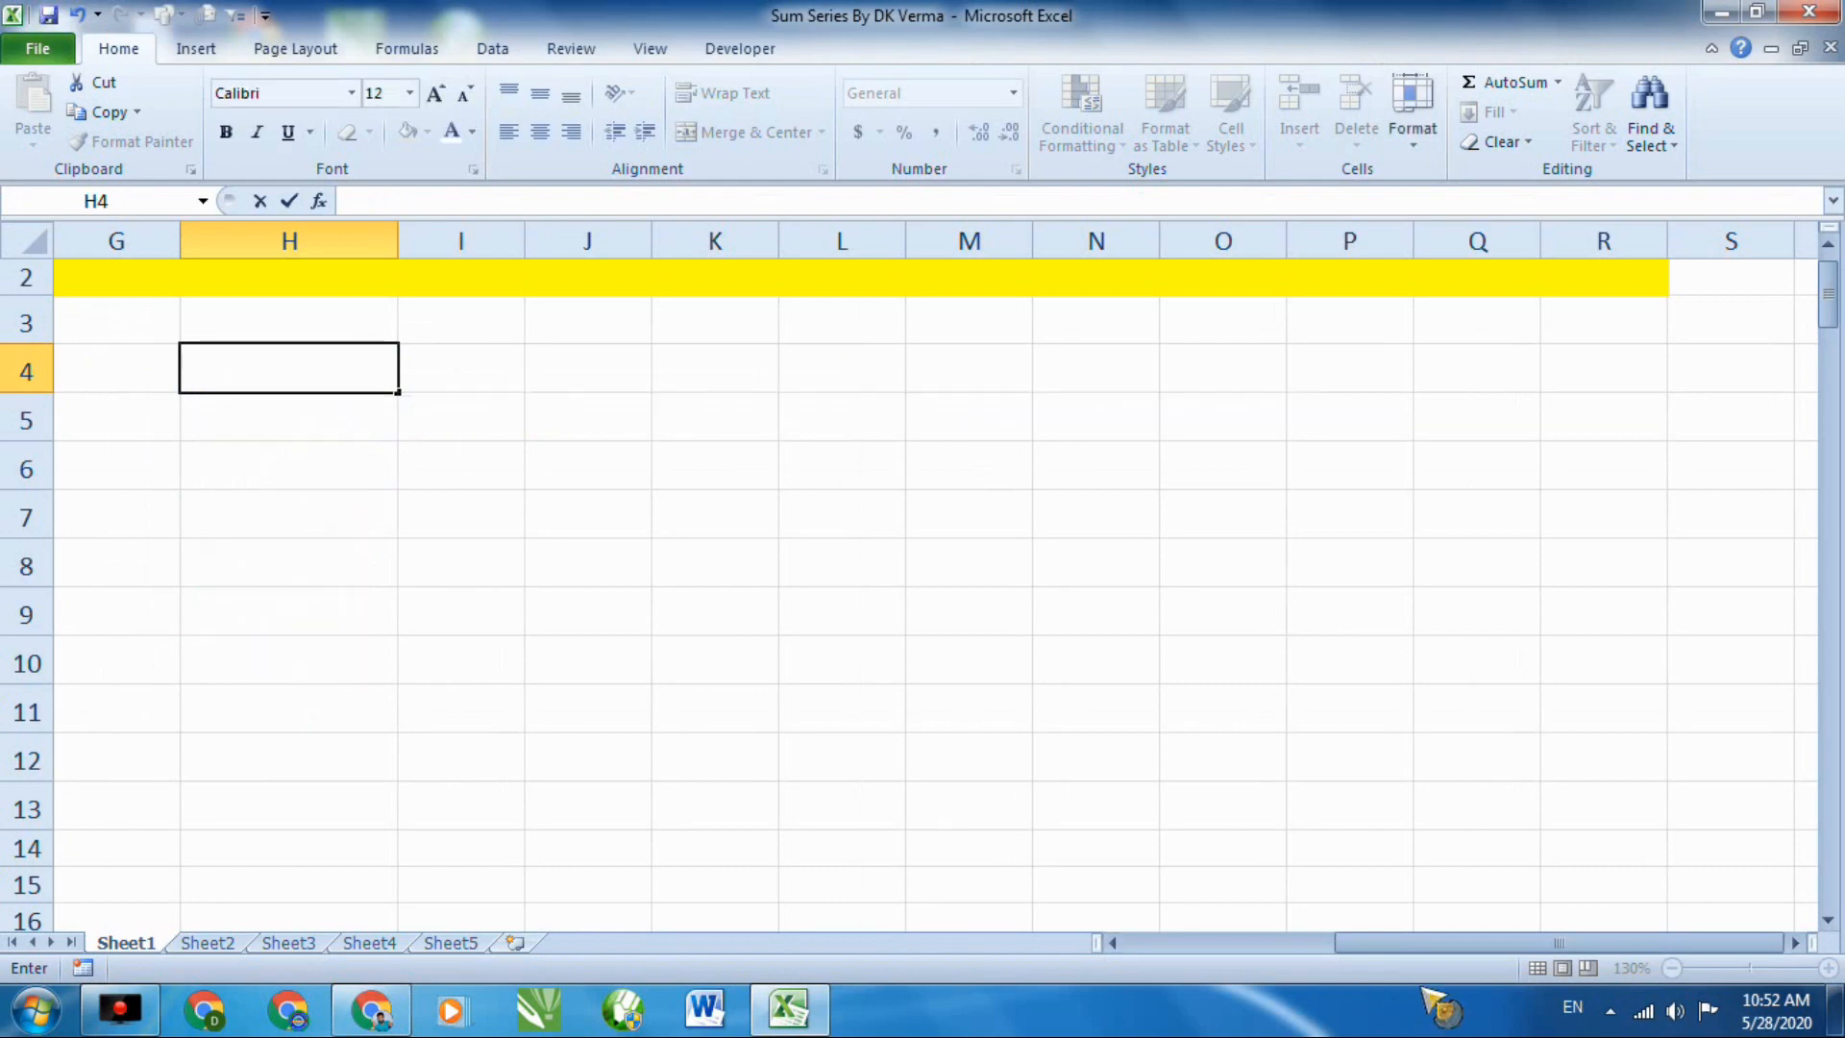
Examine the "Use Of SUM Formula" heading and the entries in the Name column of the income table.
left_click_drag(1418, 946, 1227, 951)
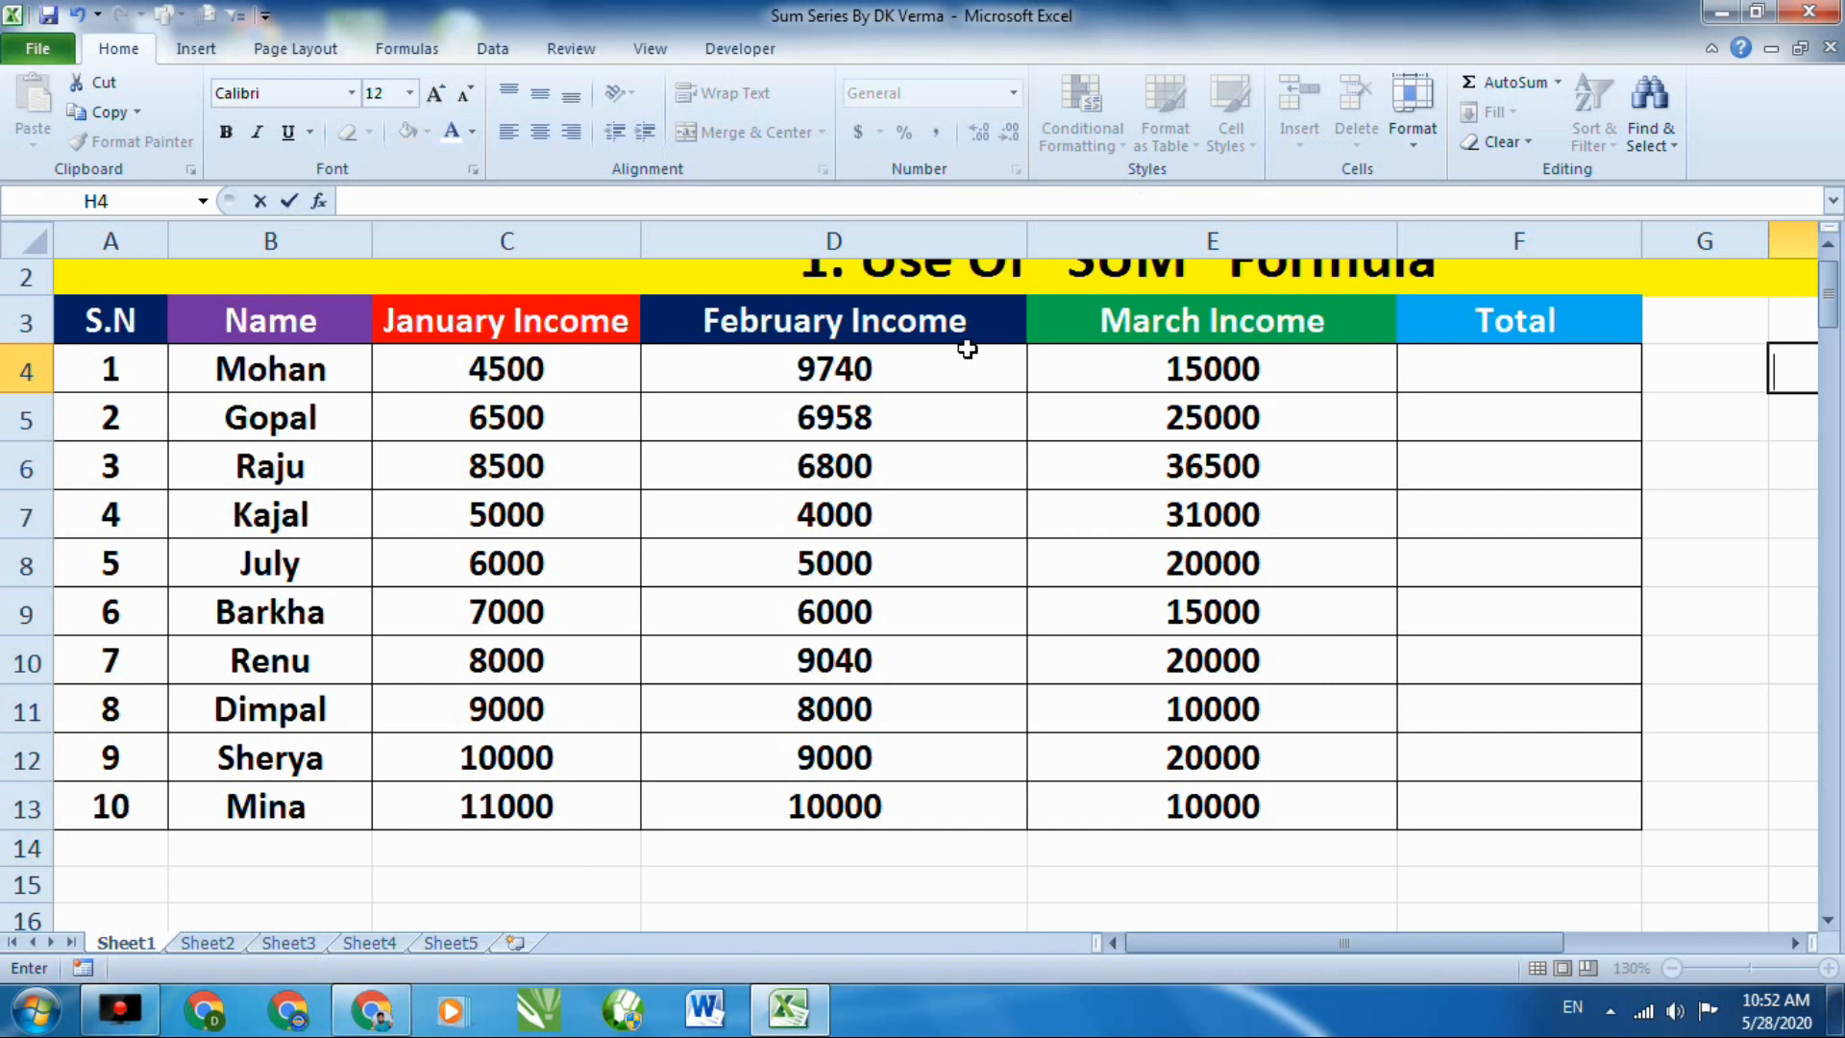
scroll(1219, 597, "up", 1)
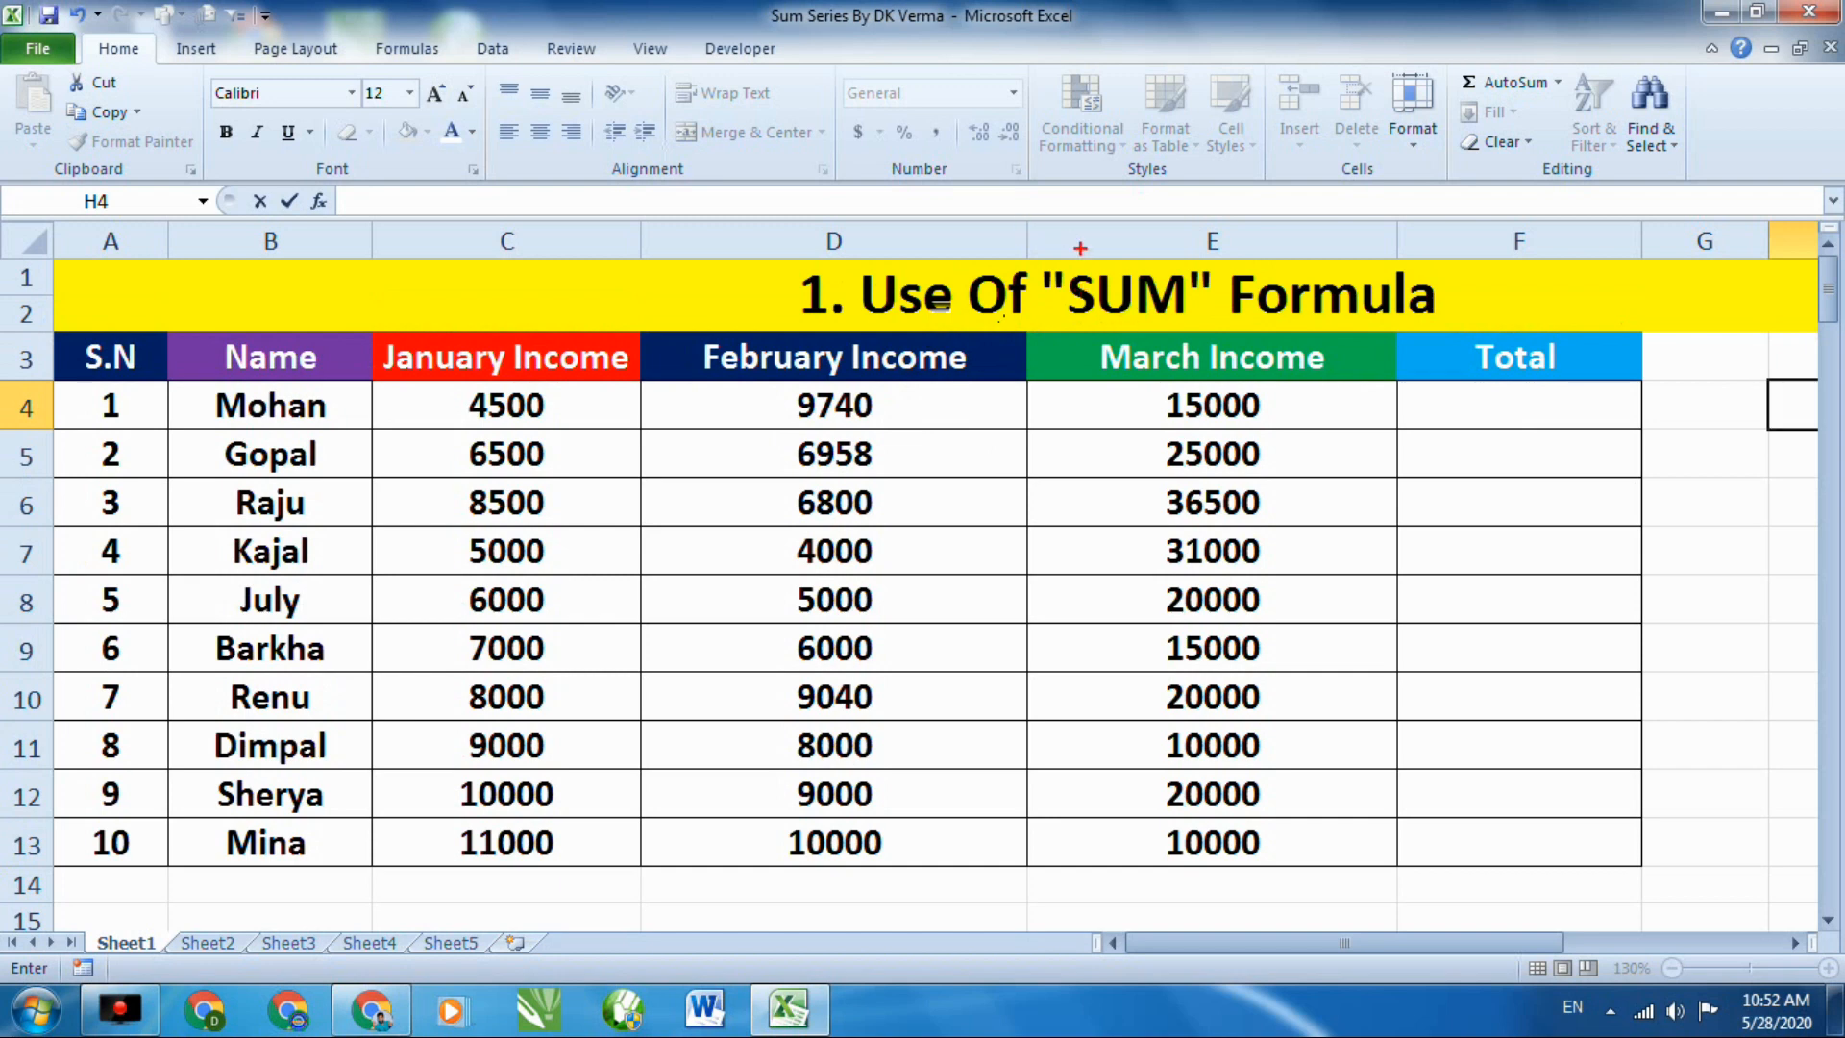
left_click_drag(1045, 262, 1207, 327)
left_click_drag(95, 328, 928, 807)
left_click(1301, 708)
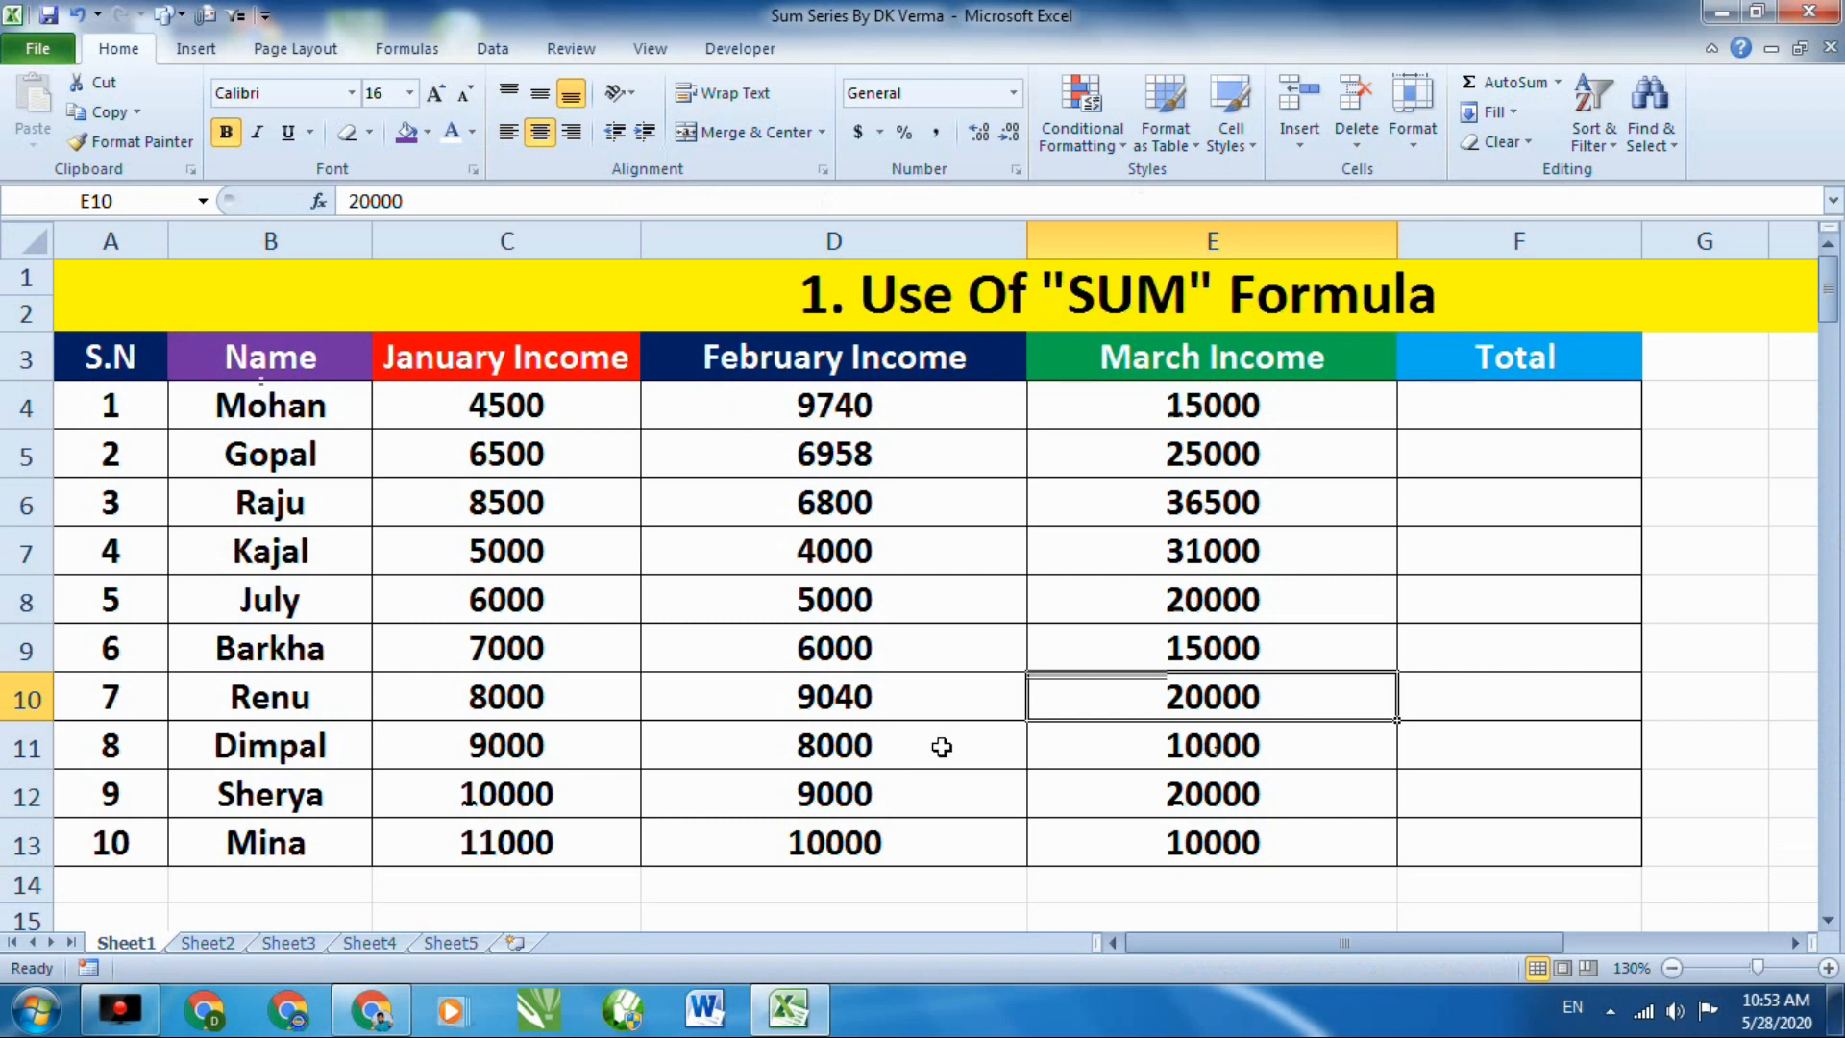
left_click(279, 452)
left_click(293, 509)
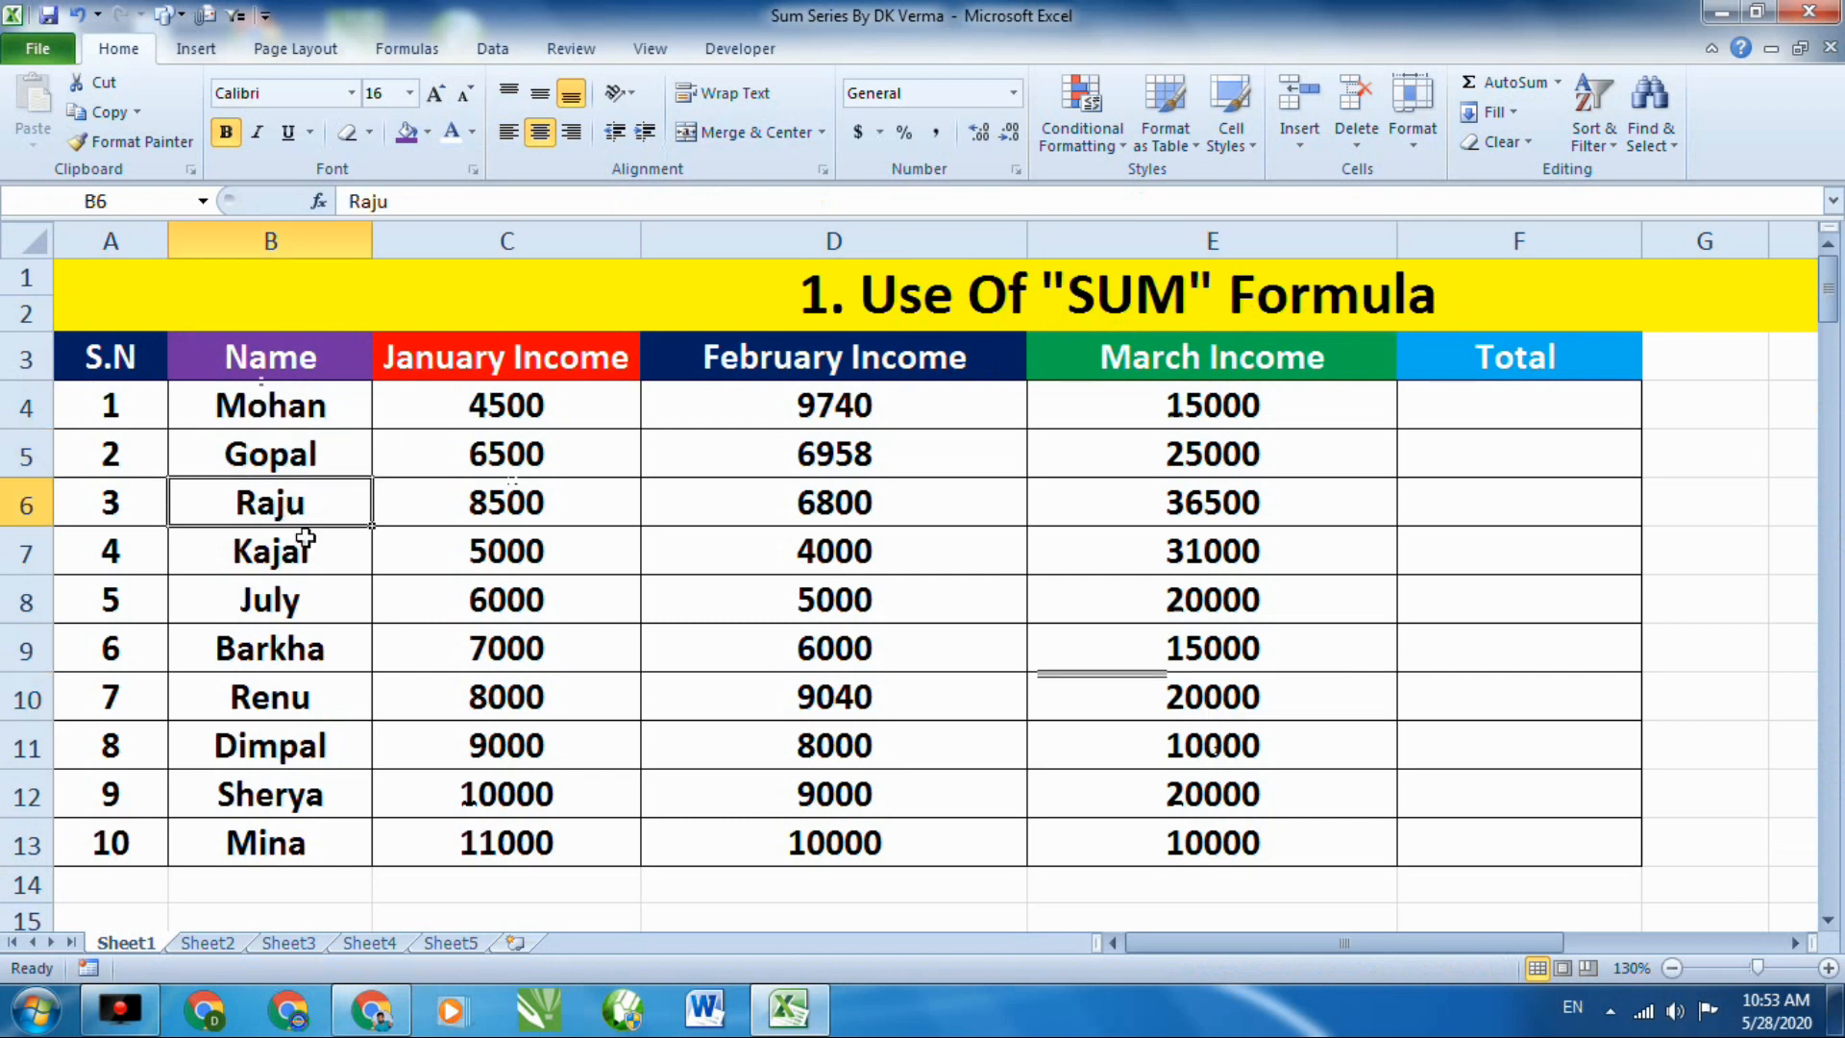
left_click(314, 562)
left_click(315, 604)
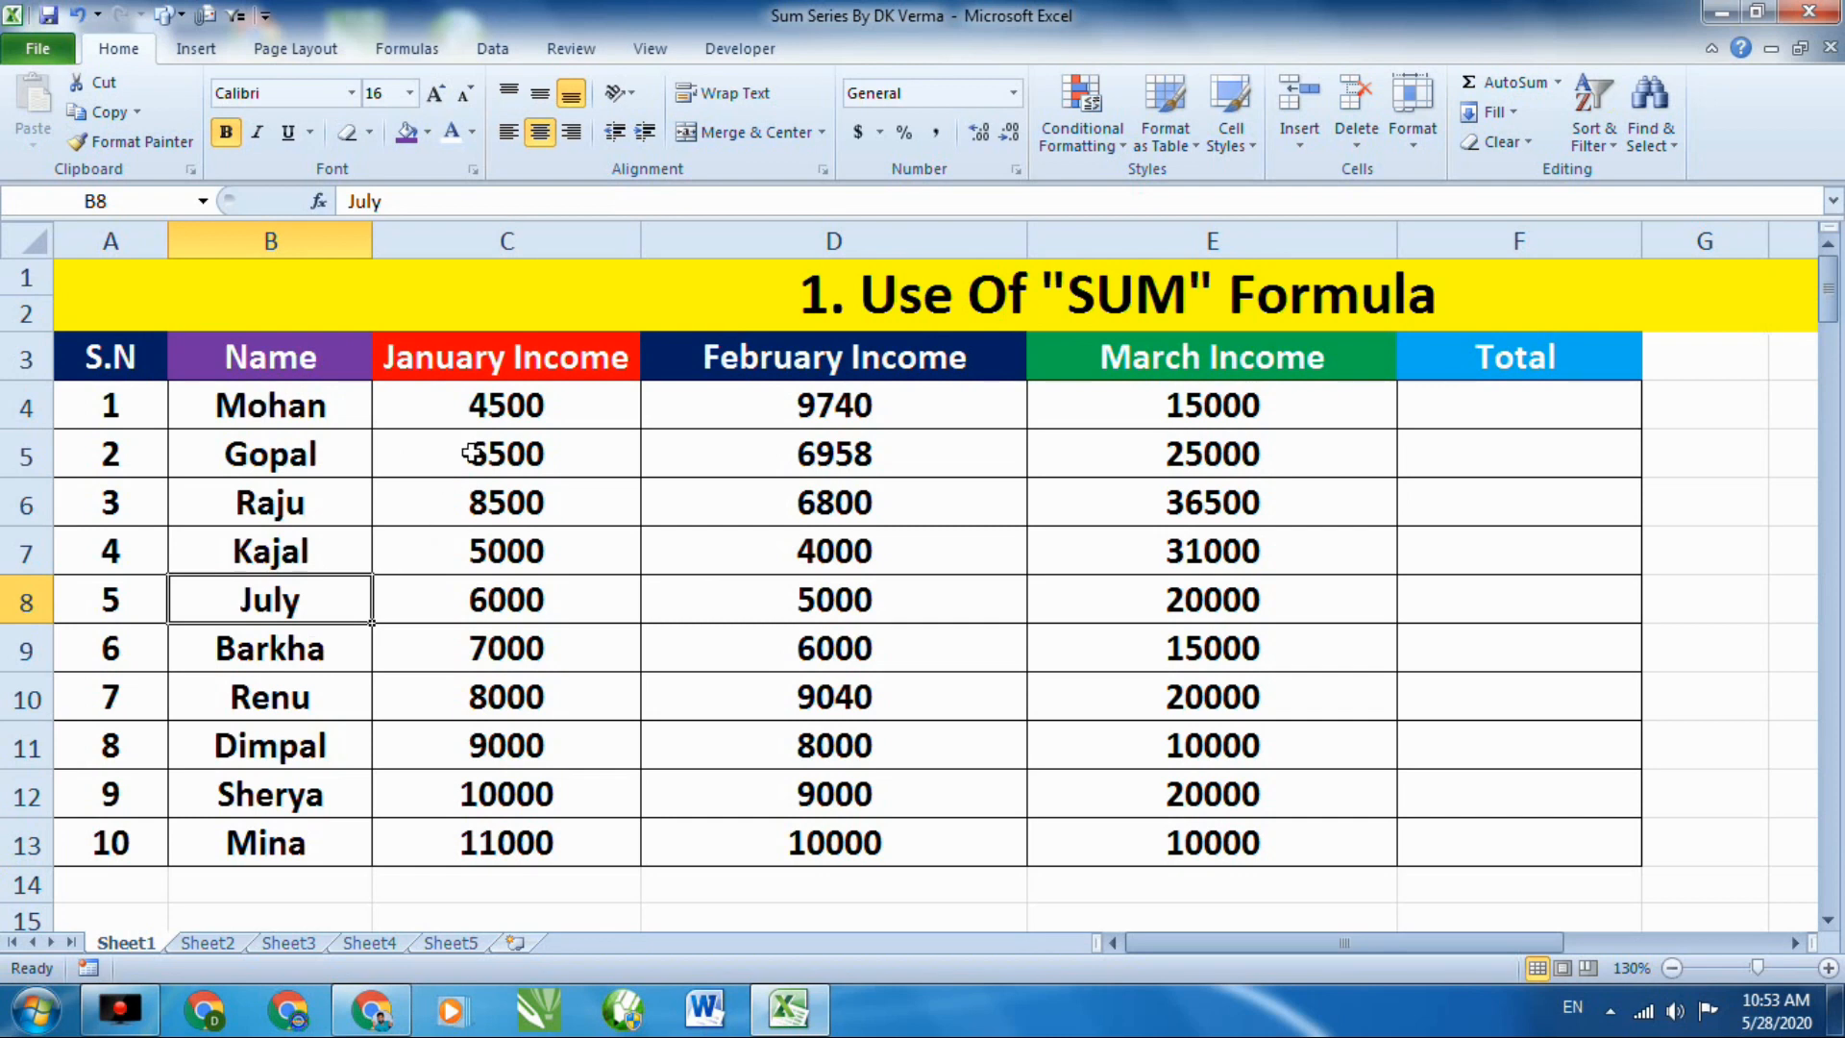
Examine the January, February and March income figures, especially those in rows 4 and 5.
left_click(524, 402)
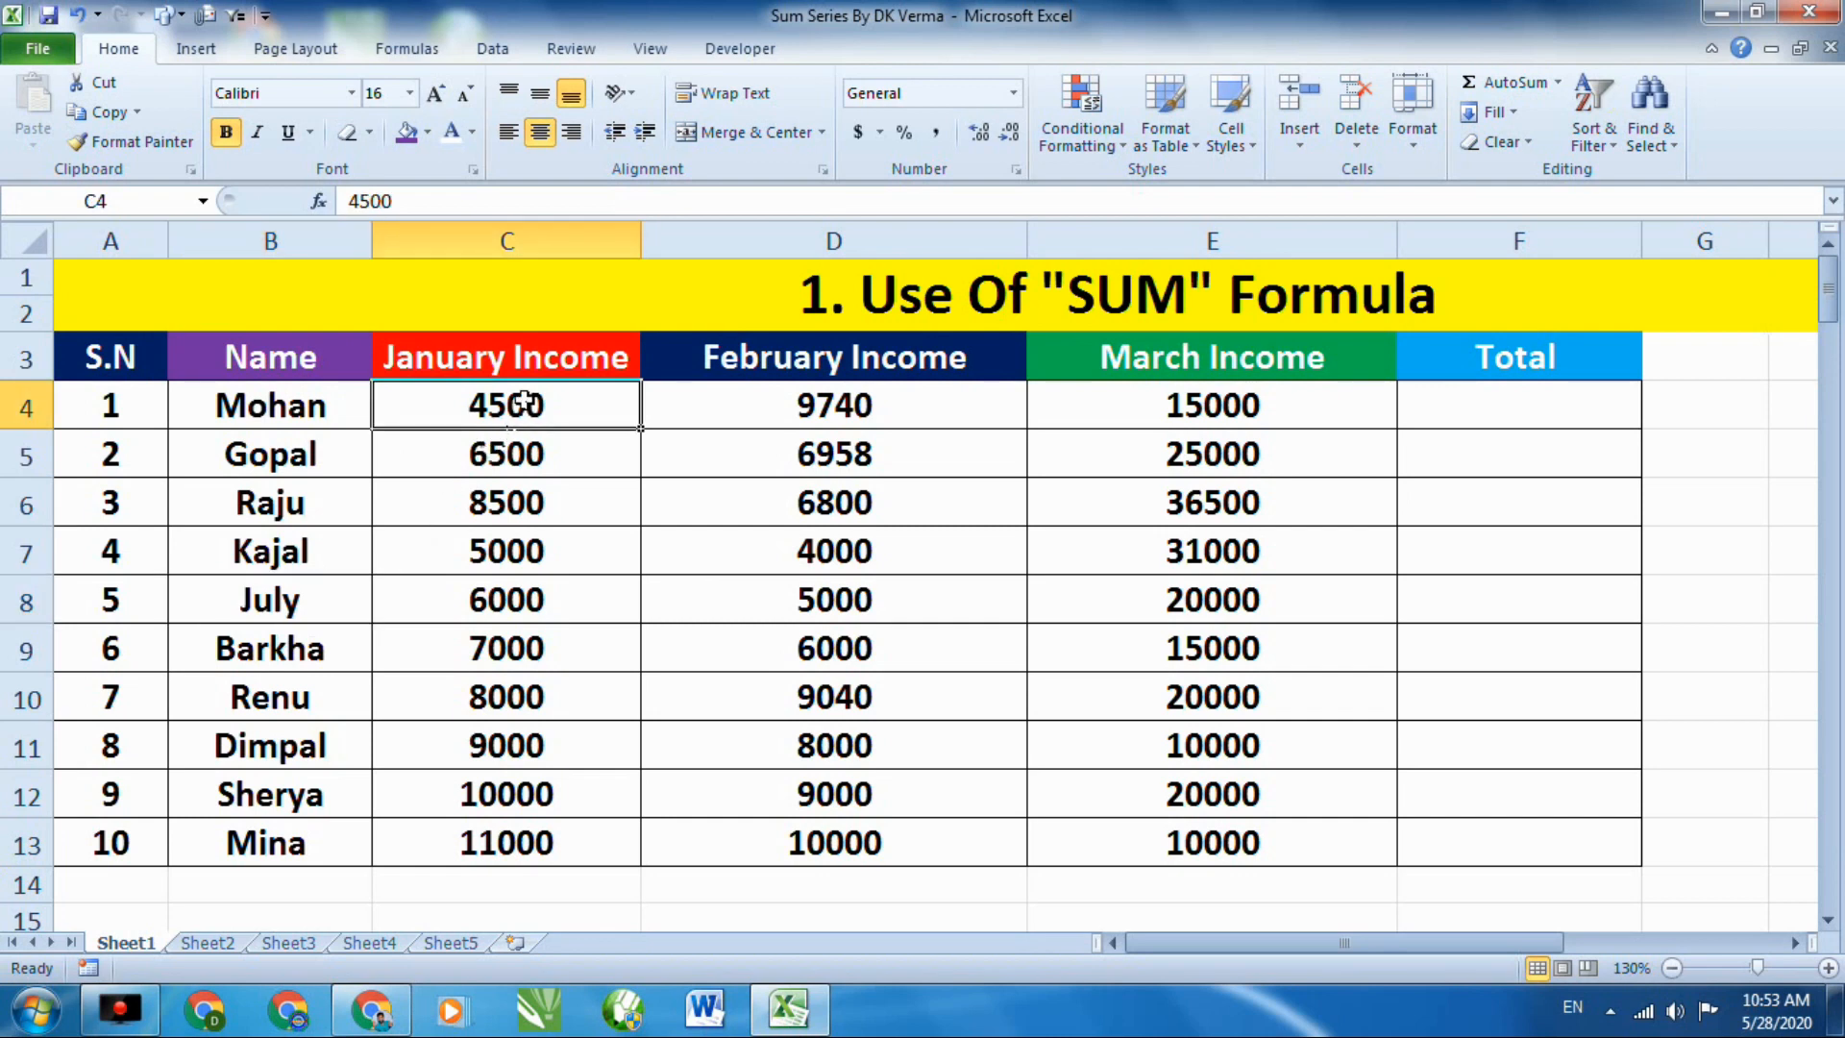
left_click(779, 406)
left_click(1203, 411)
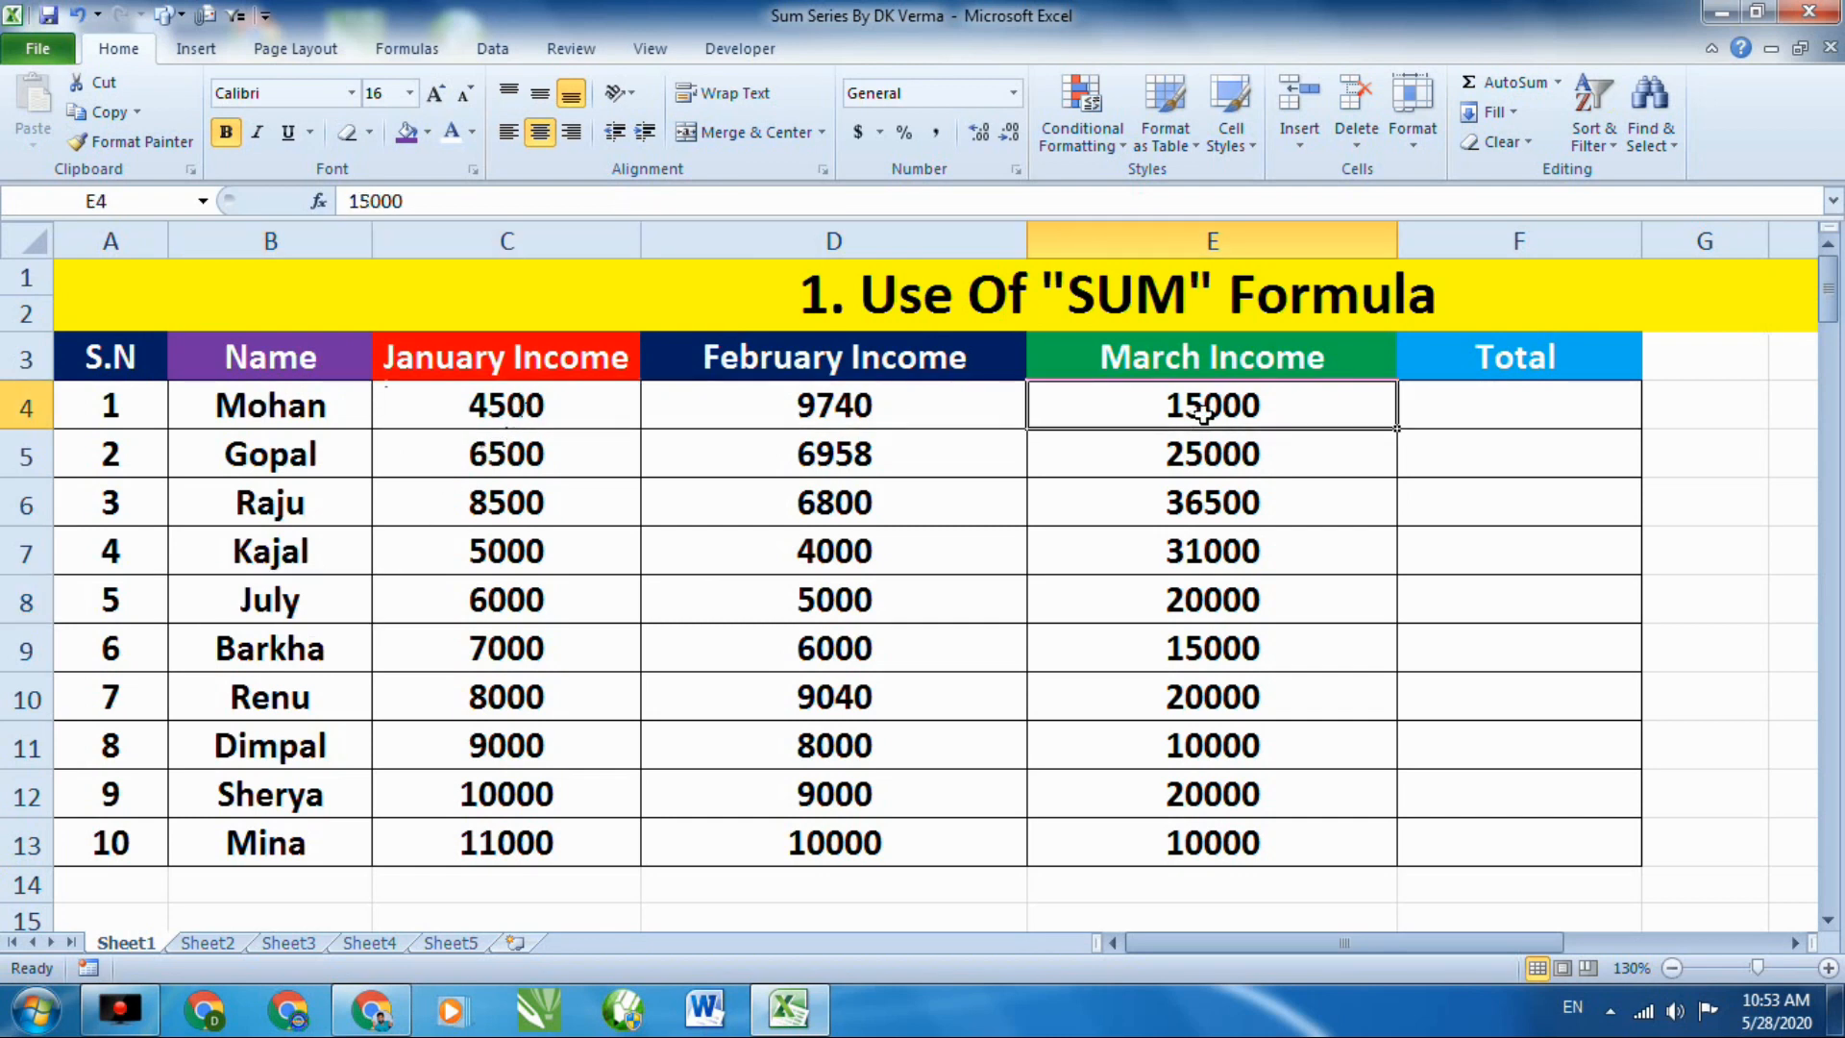
left_click_drag(577, 404, 1058, 737)
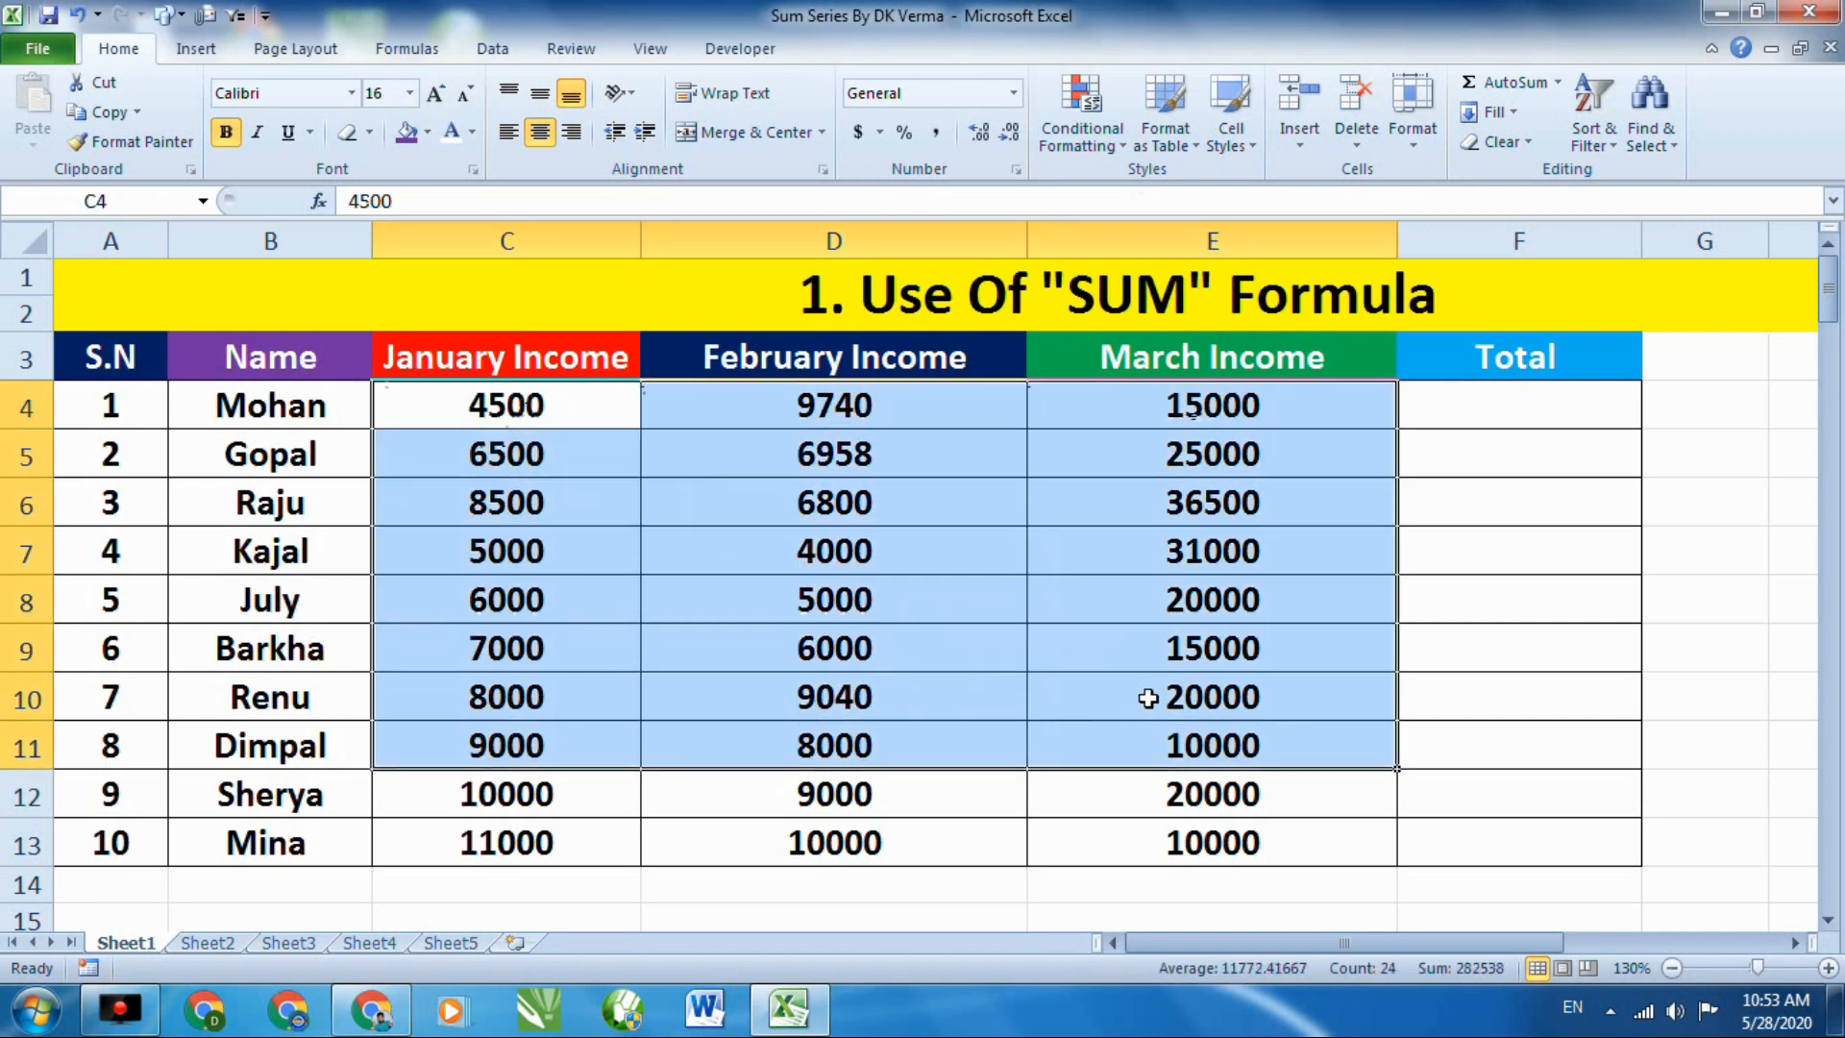
left_click(1149, 698)
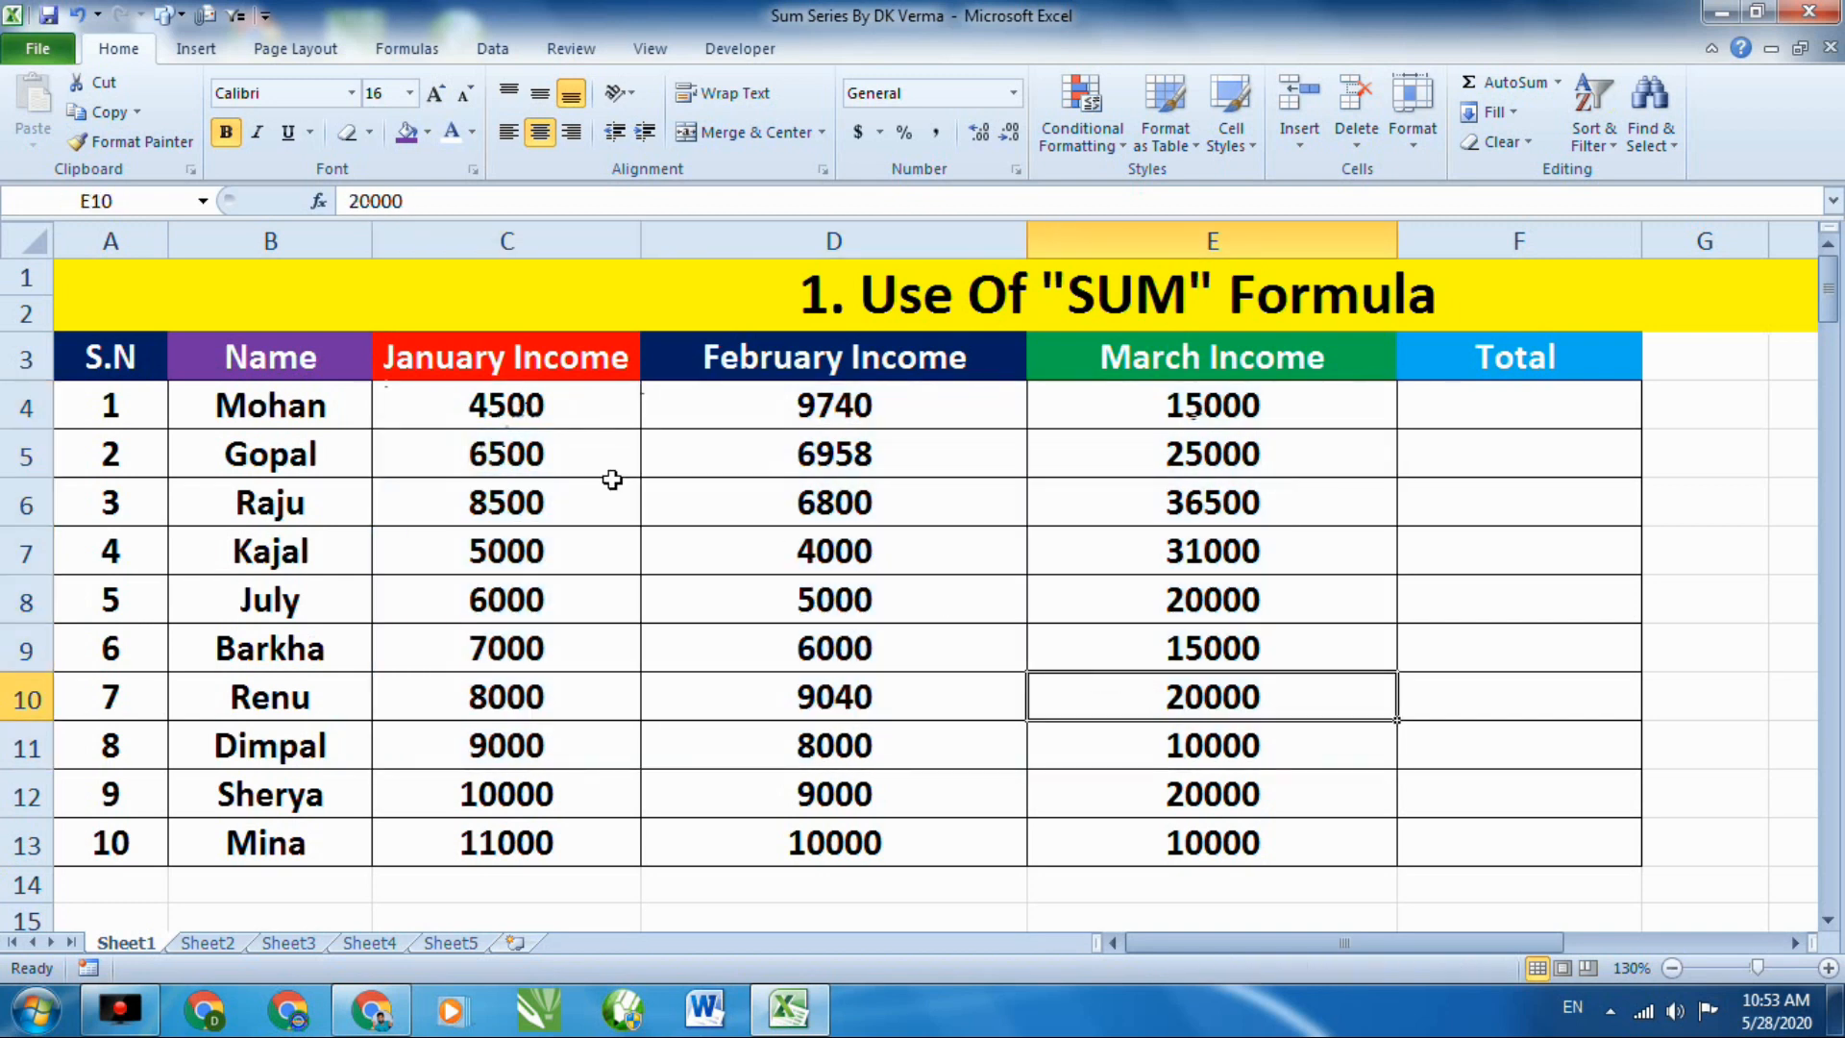
left_click(300, 448)
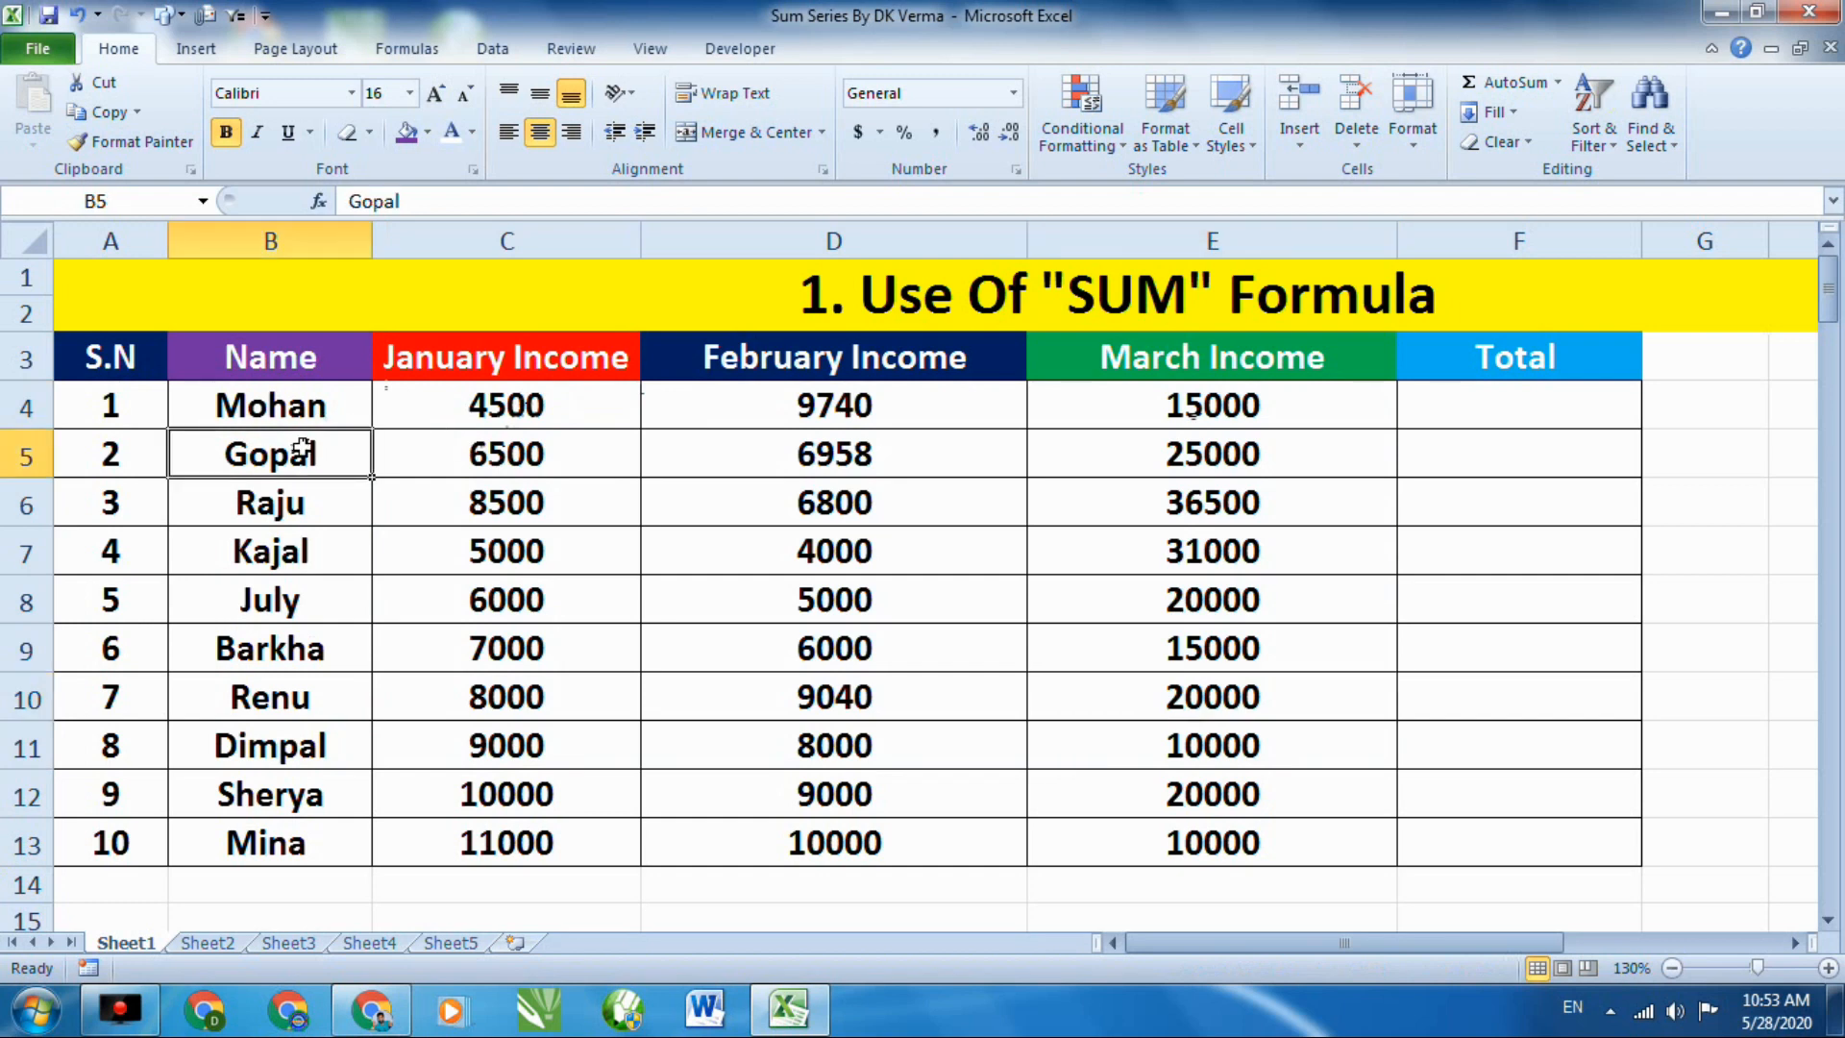
left_click(450, 463)
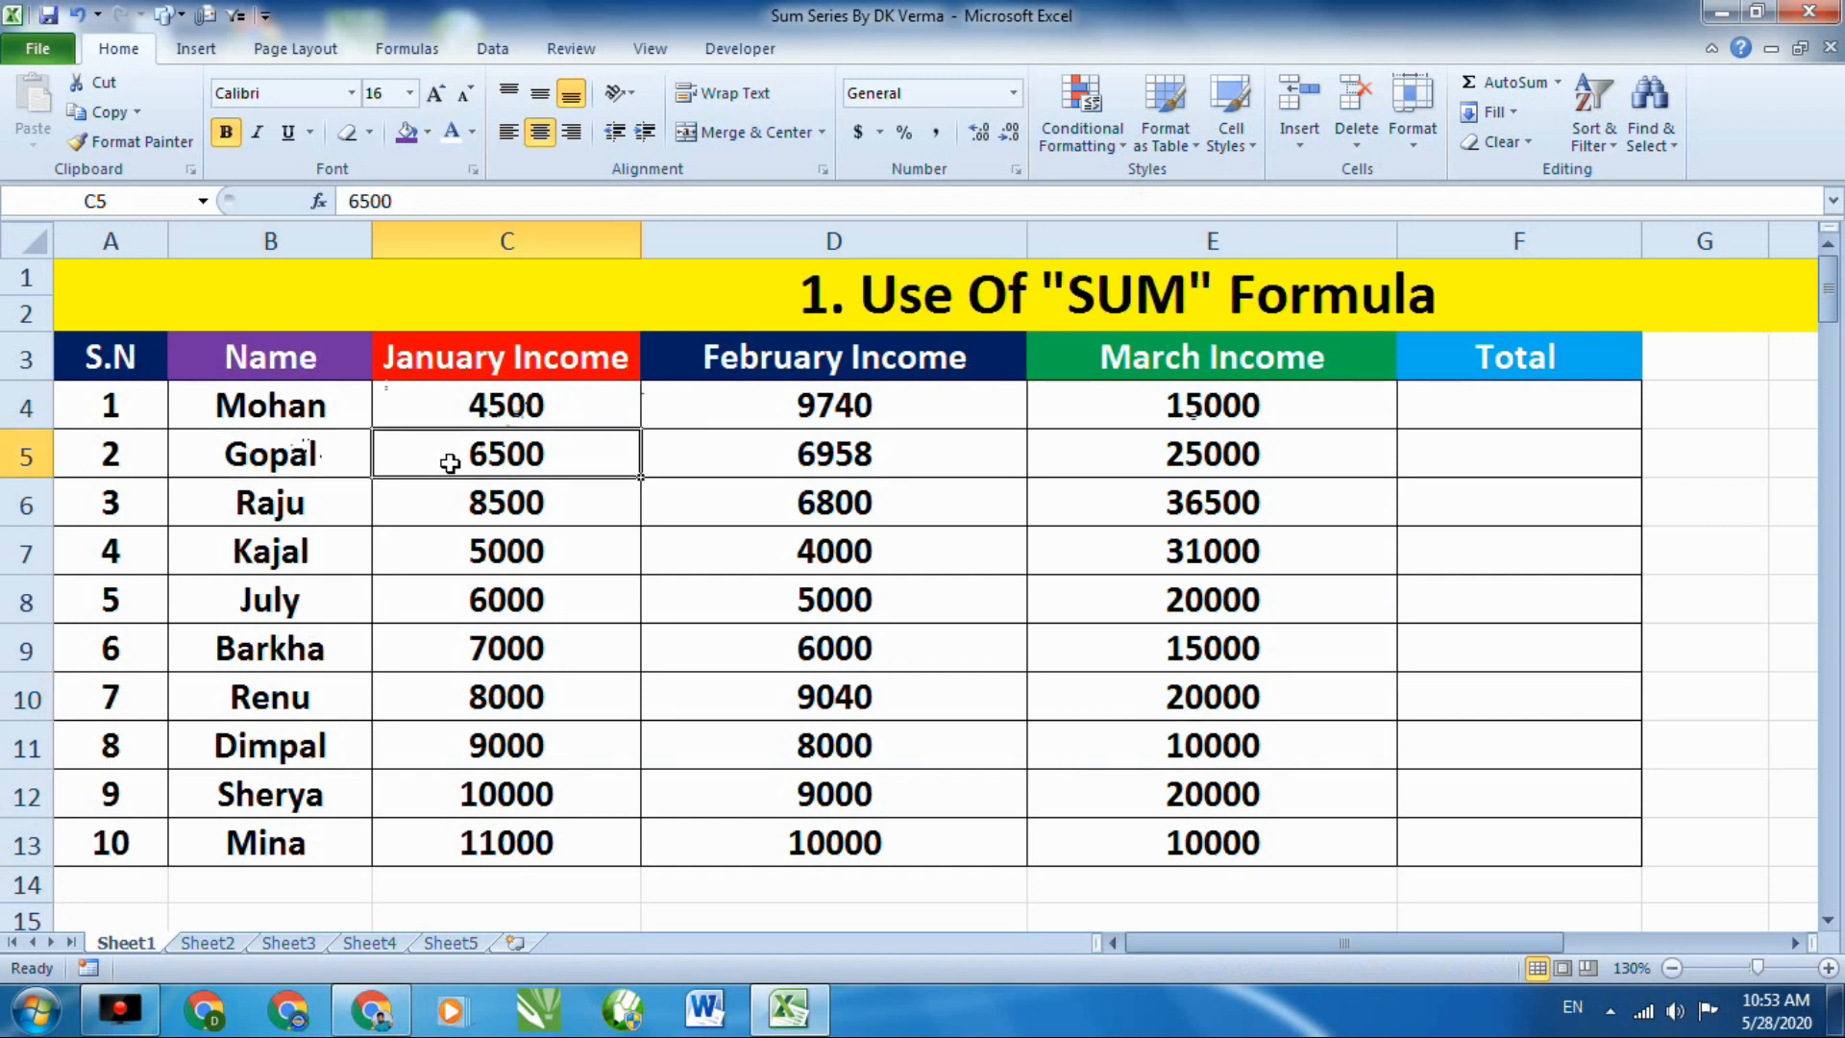
left_click(775, 470)
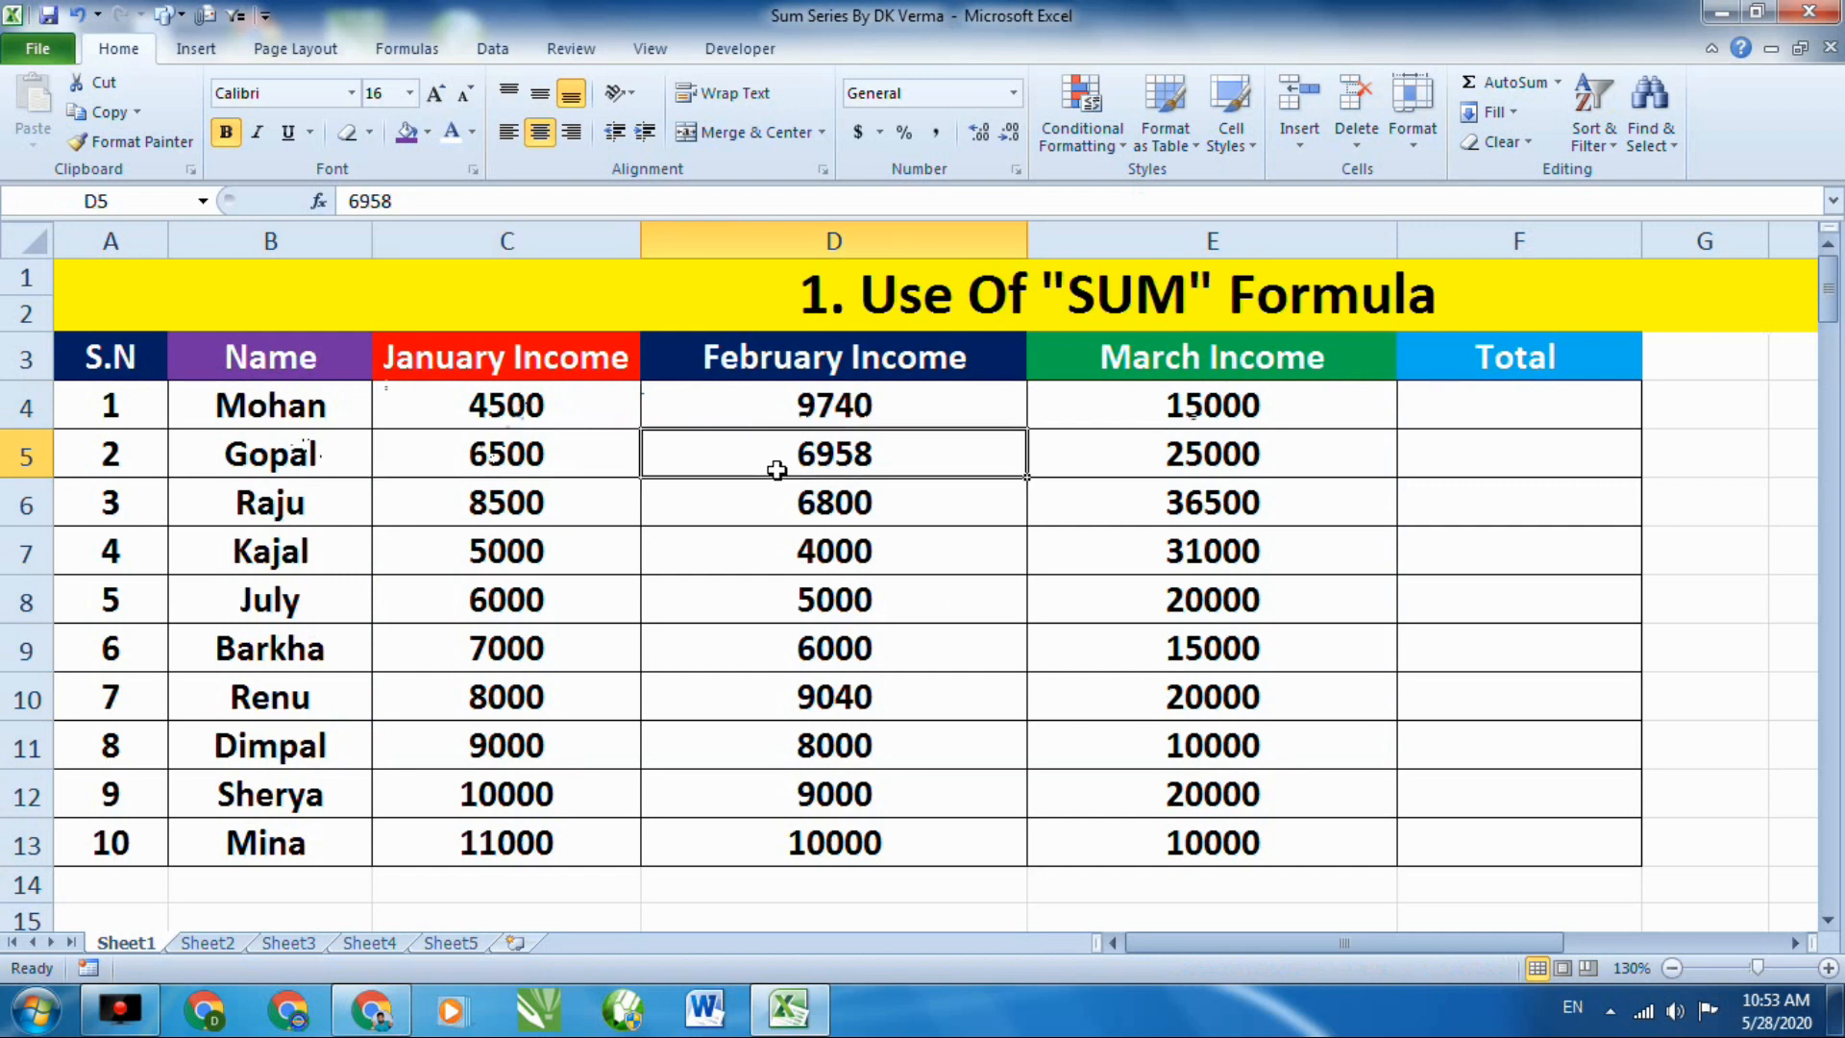
left_click(1188, 454)
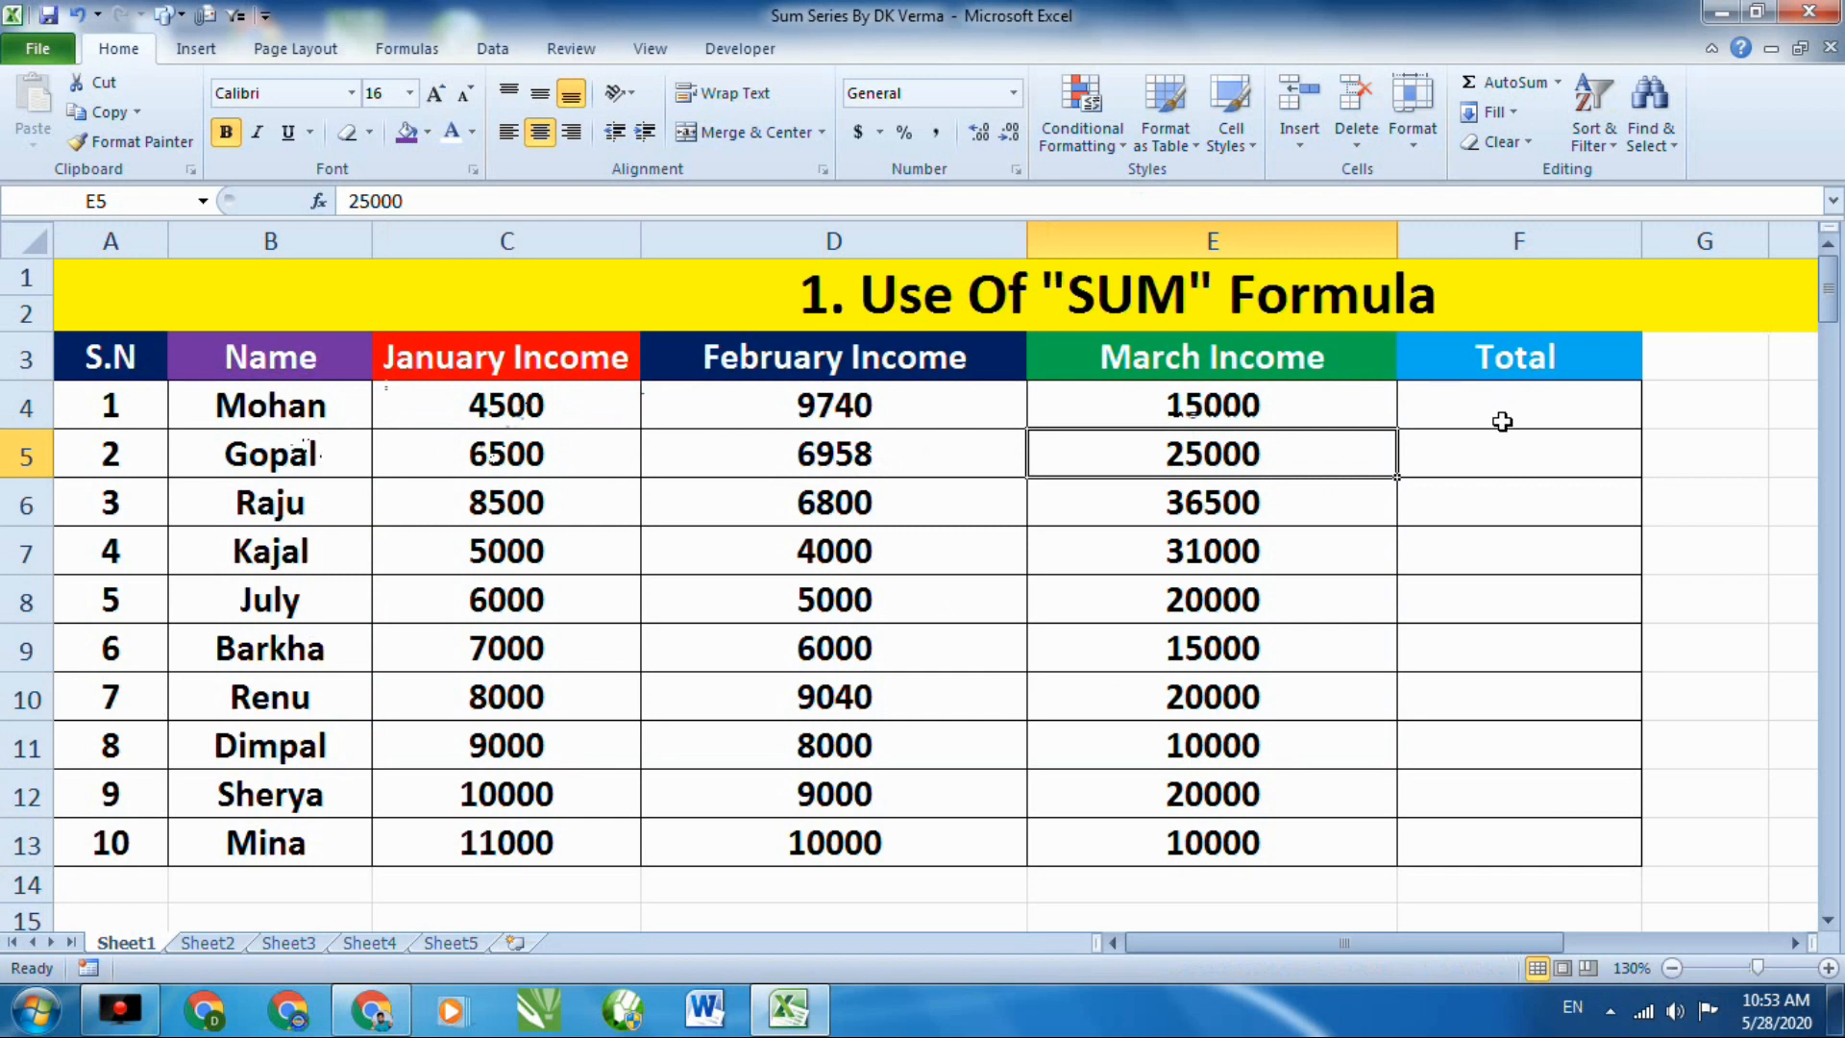
Total the three monthly incomes in F5 with =SUM(C5:E5) and fill the formula down the Total column.
left_click(1462, 448)
double_click(1468, 450)
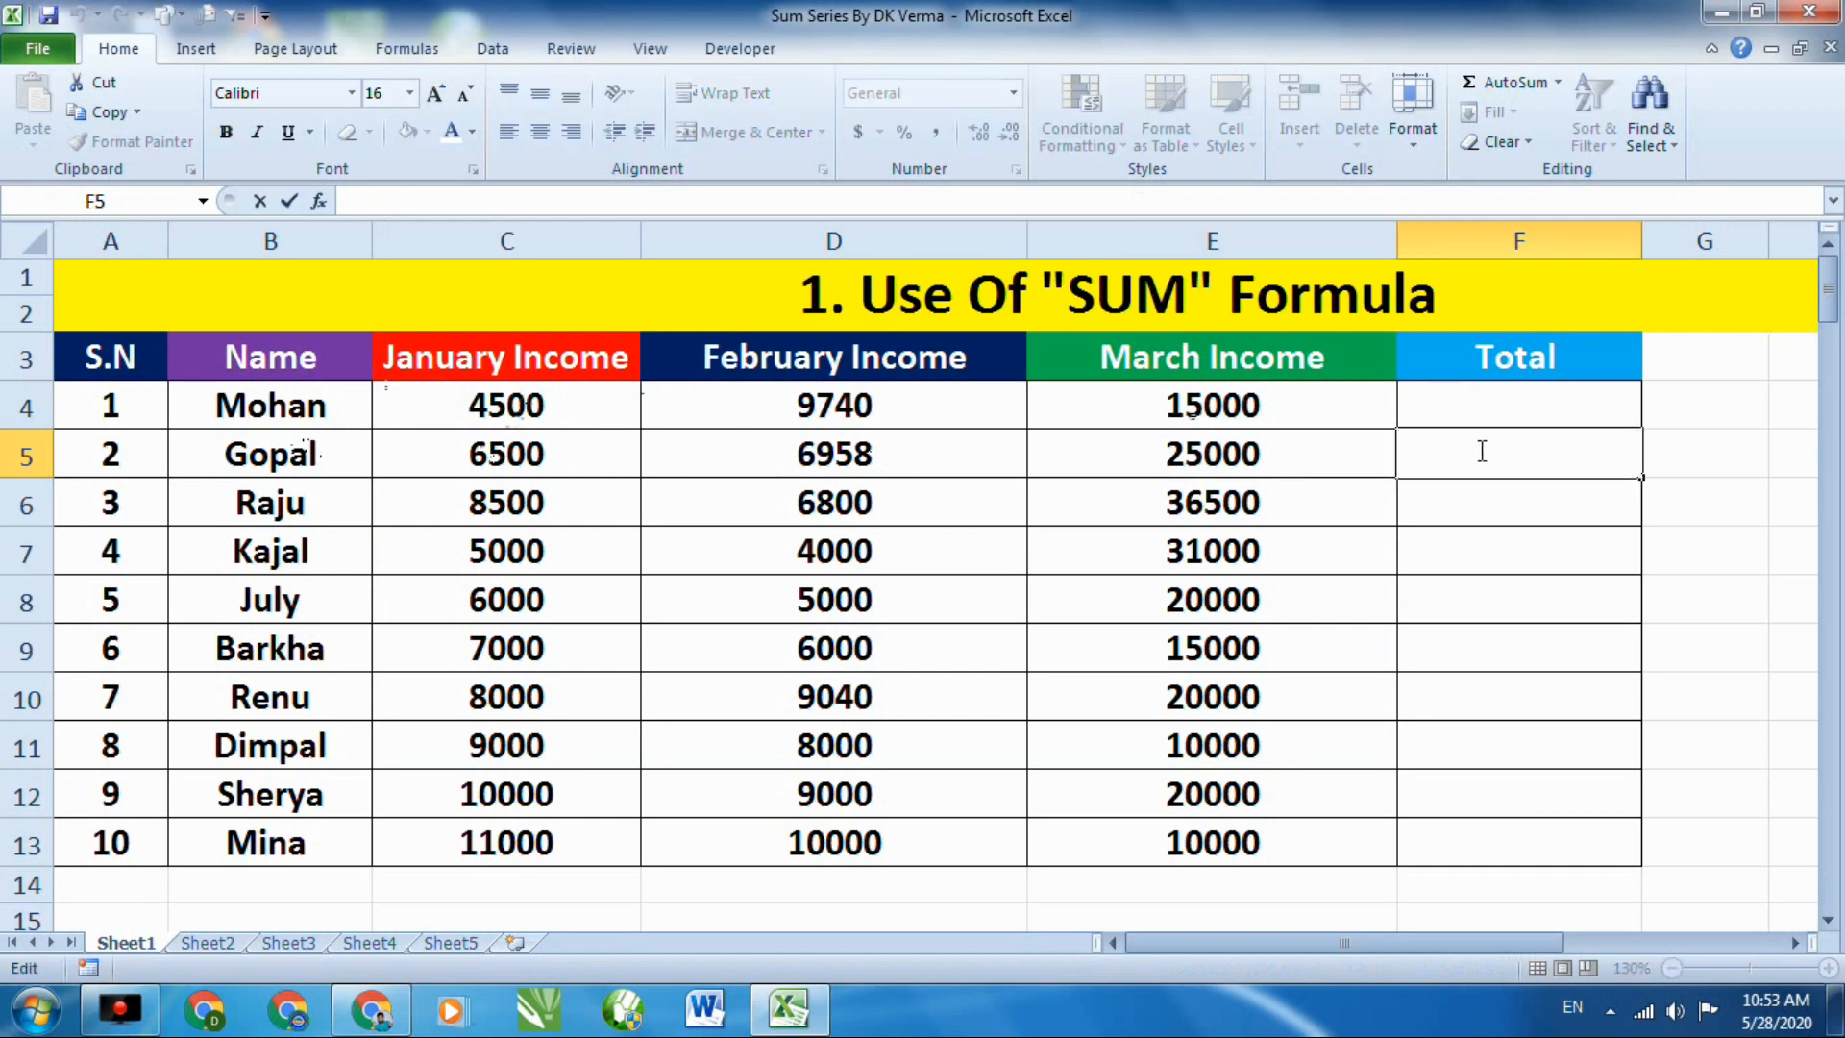
type("=")
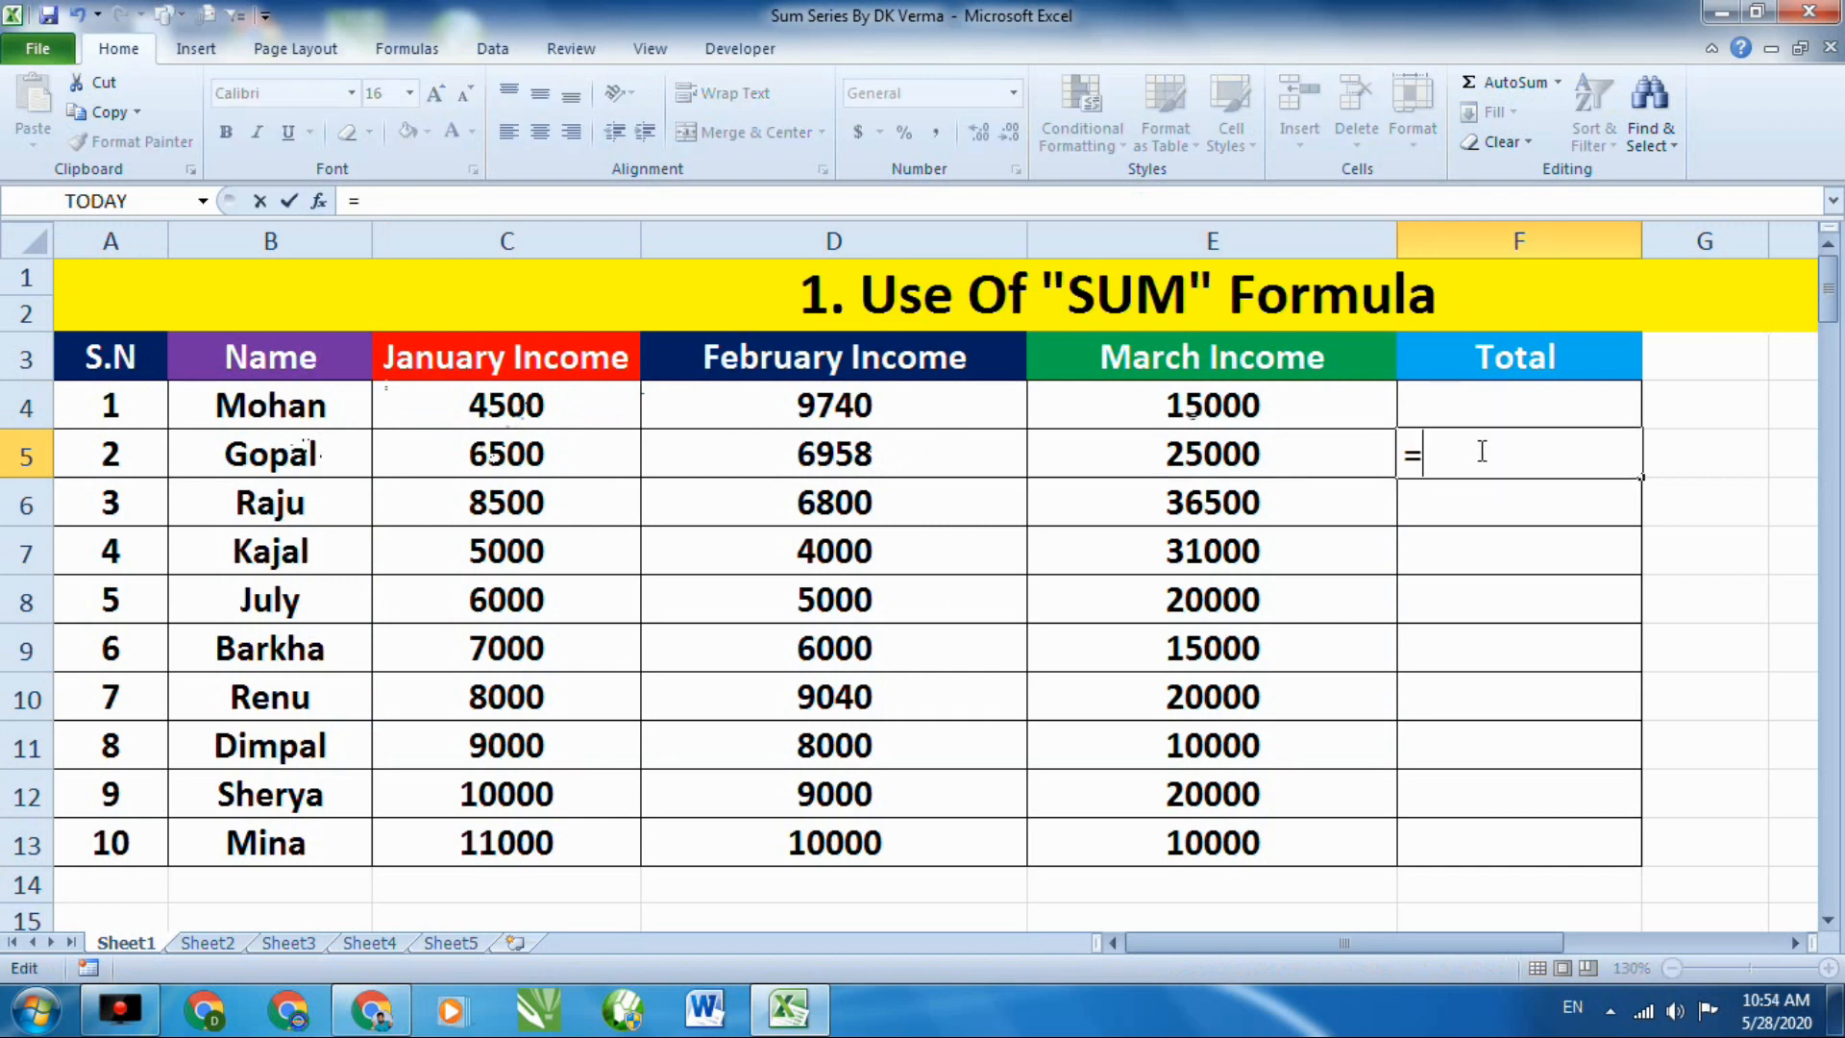
type("sum")
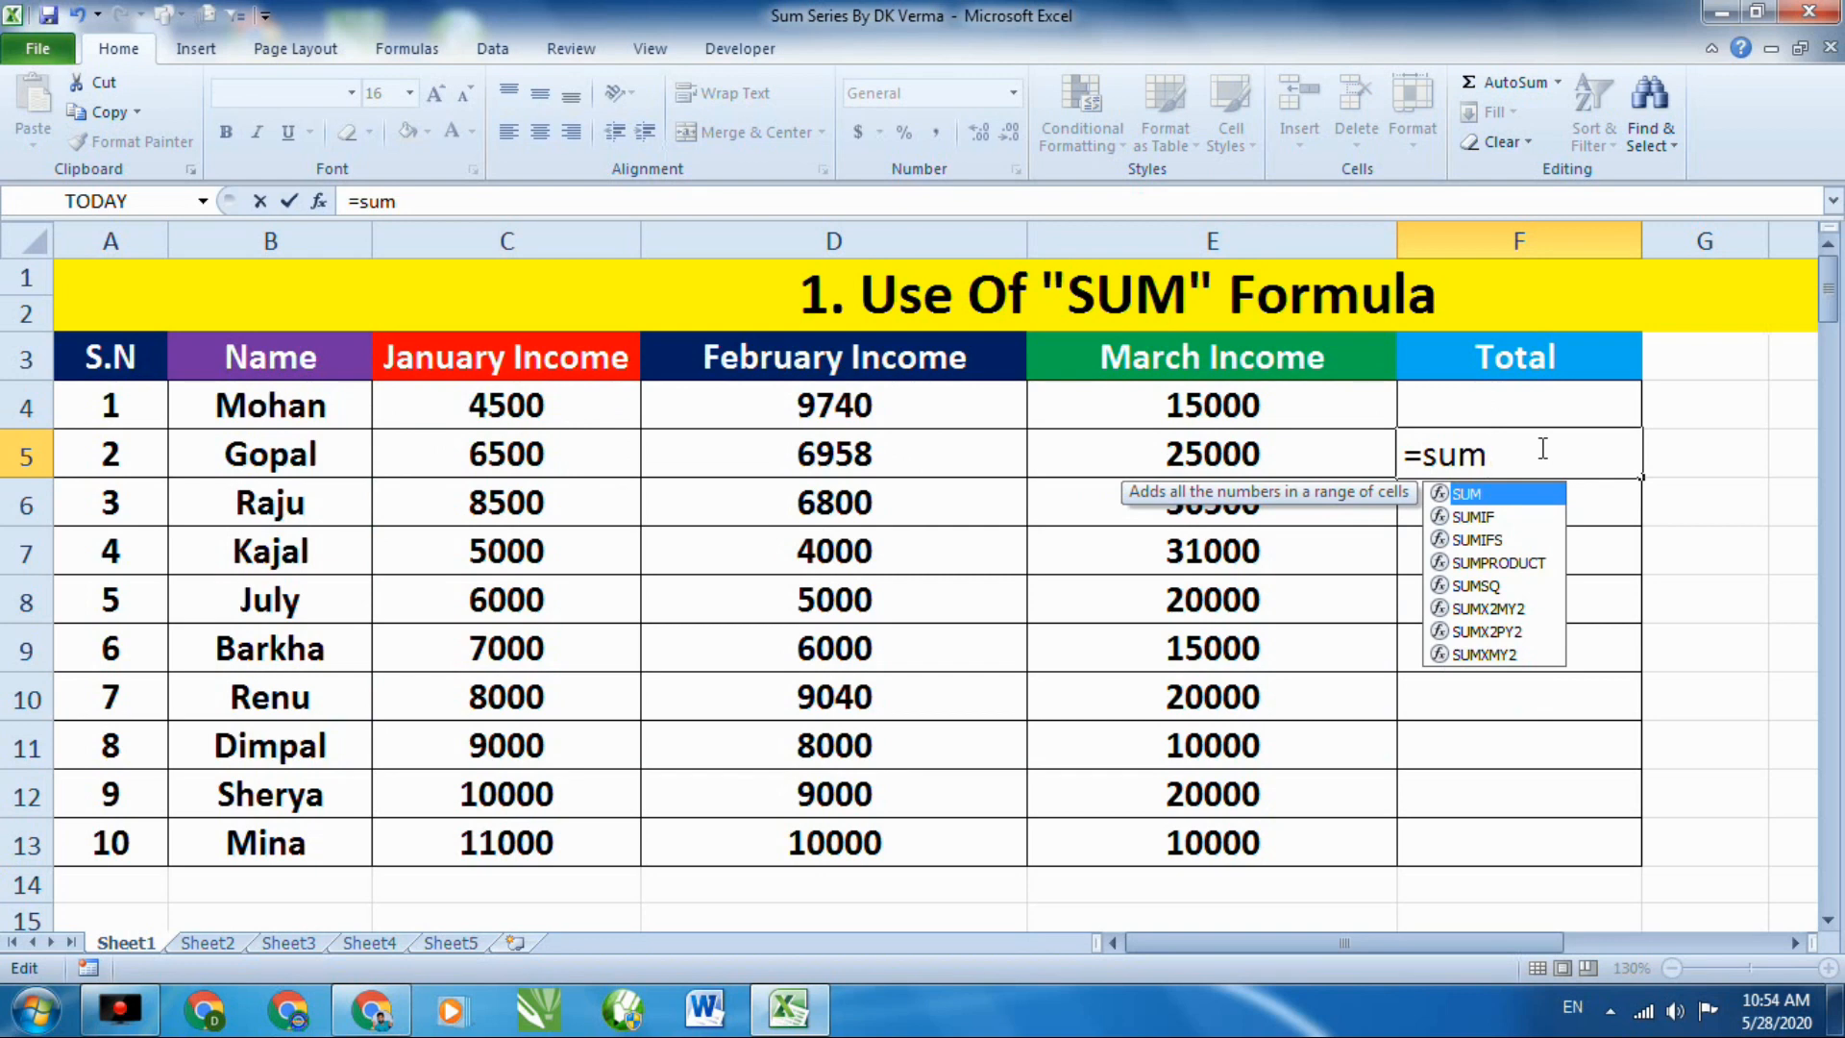
type("(")
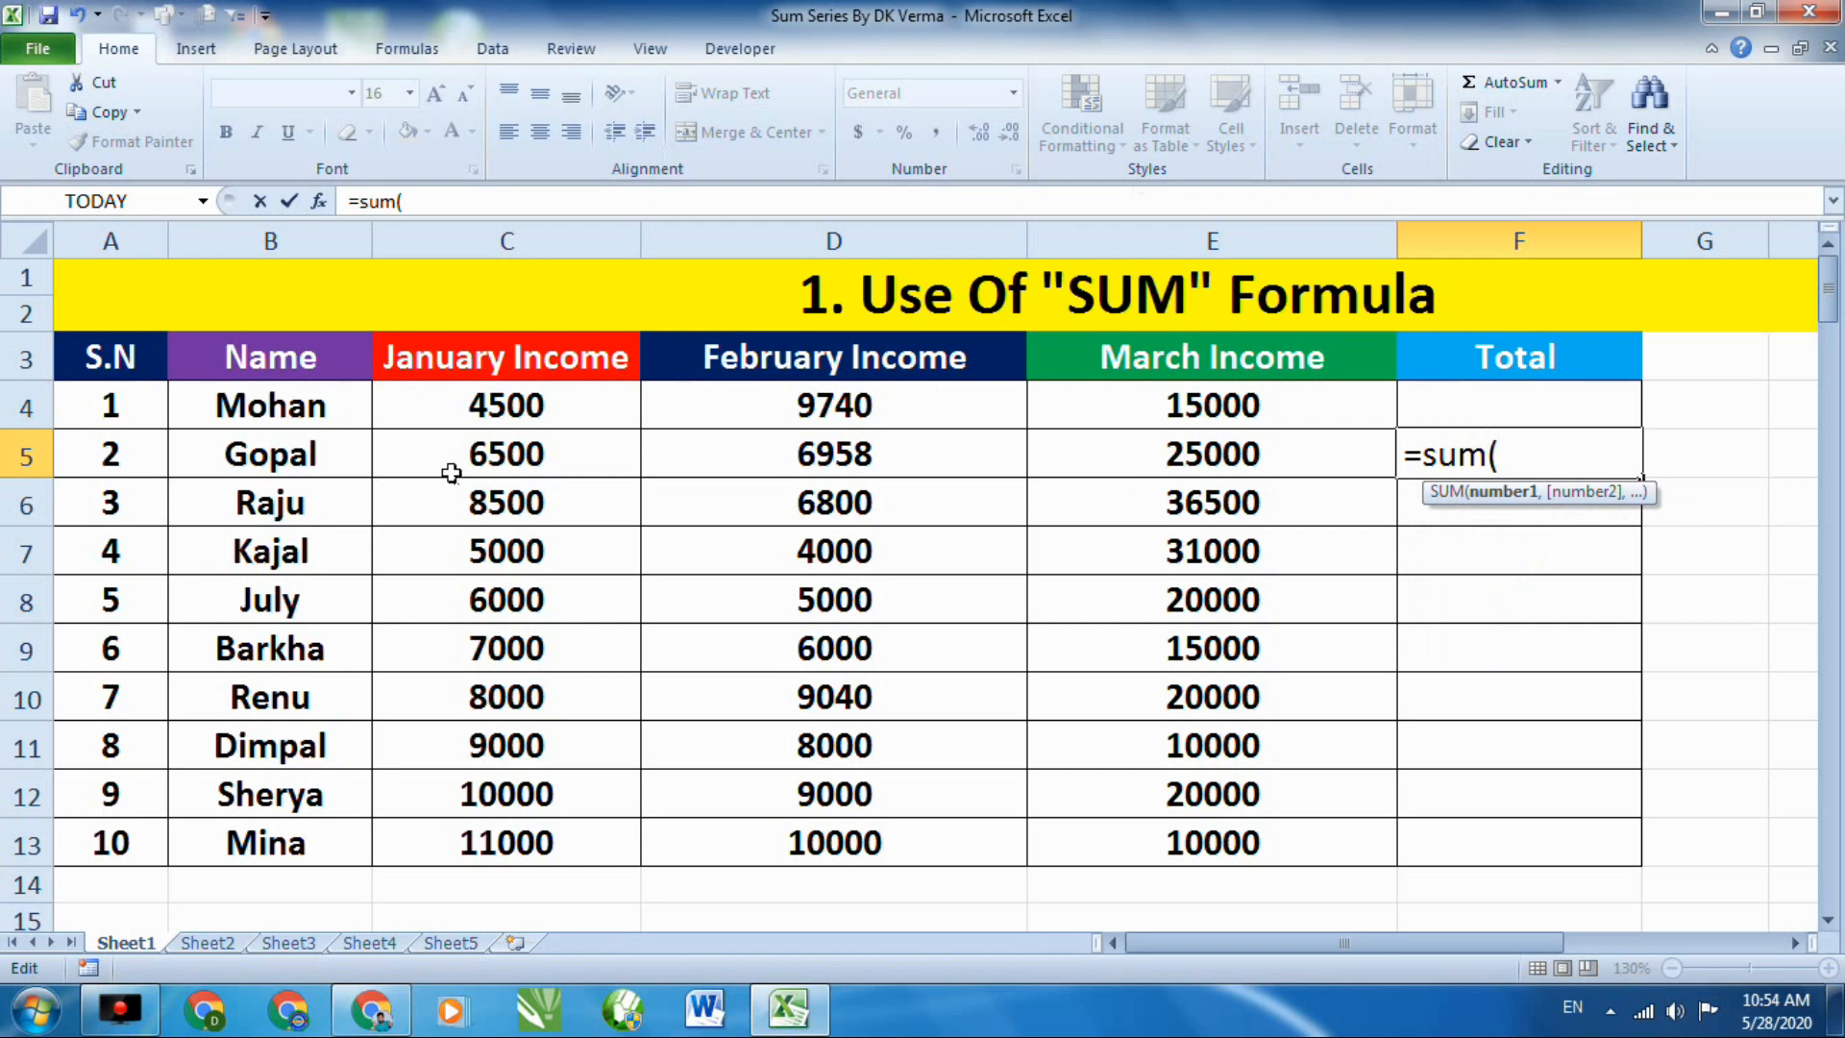
left_click_drag(445, 450, 1281, 470)
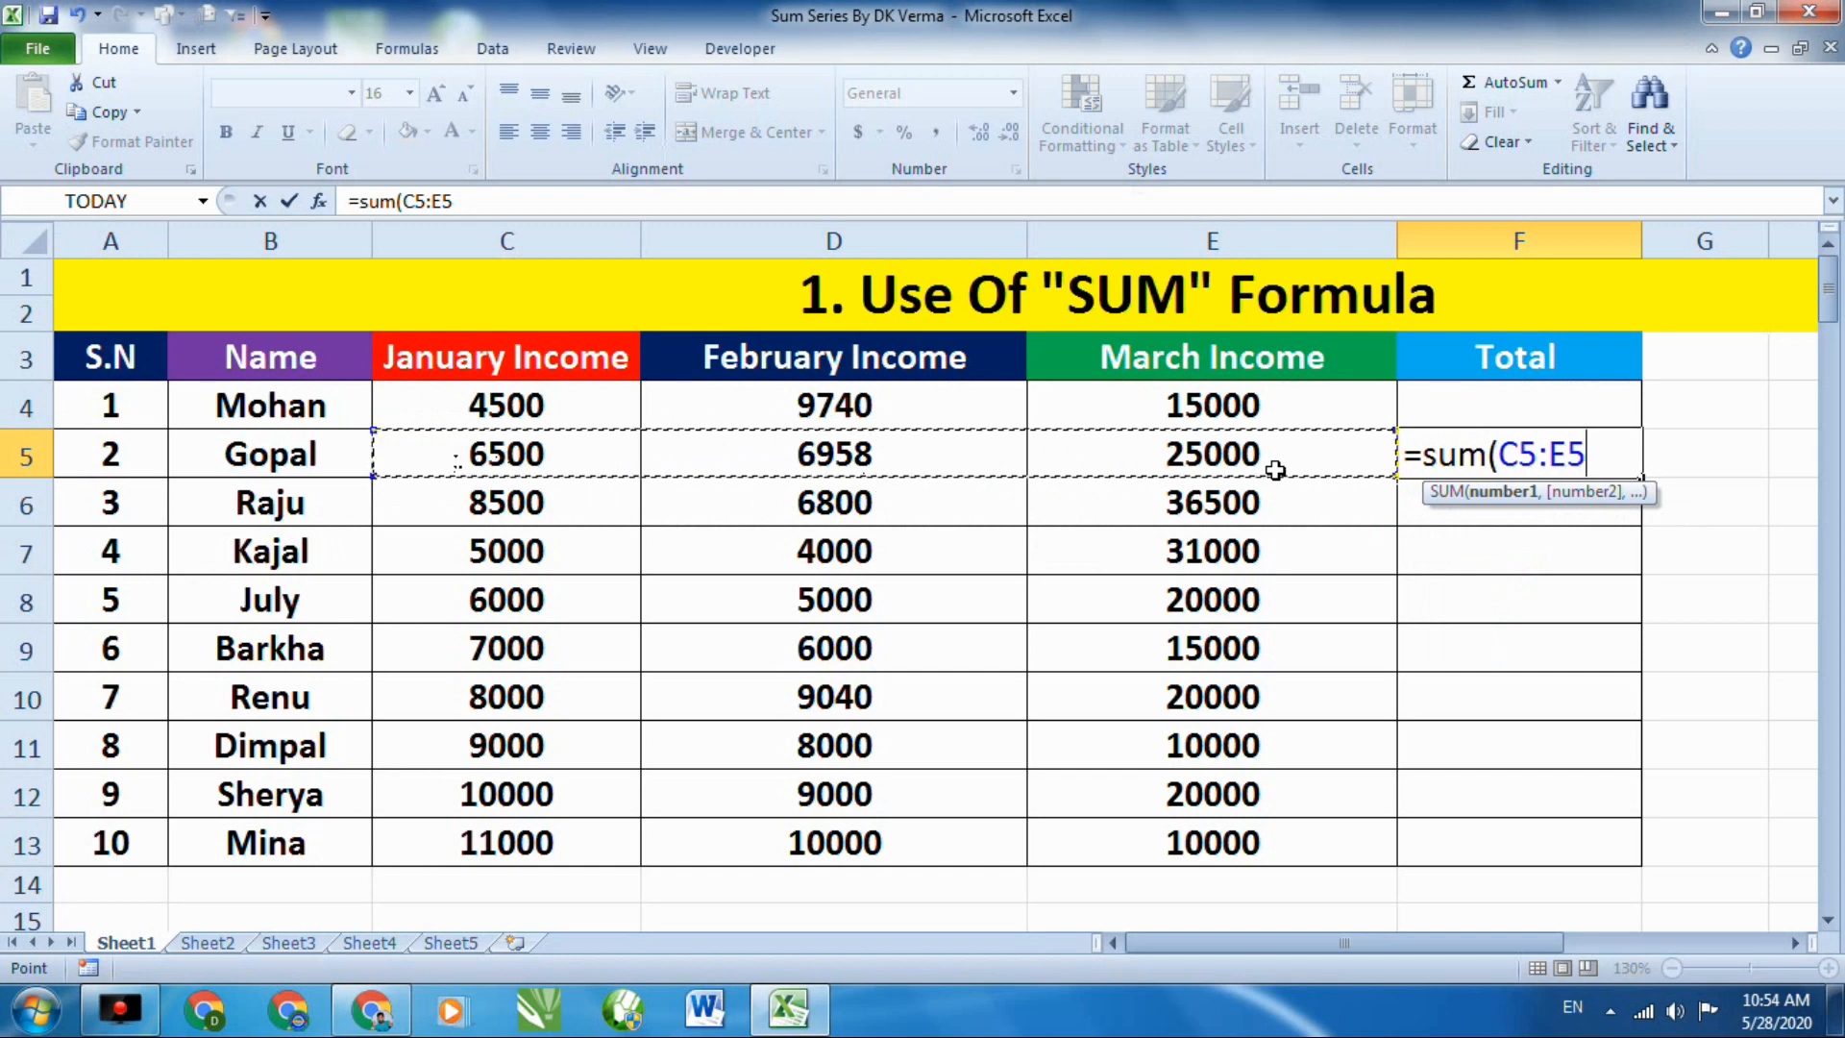
type(")")
key("Return")
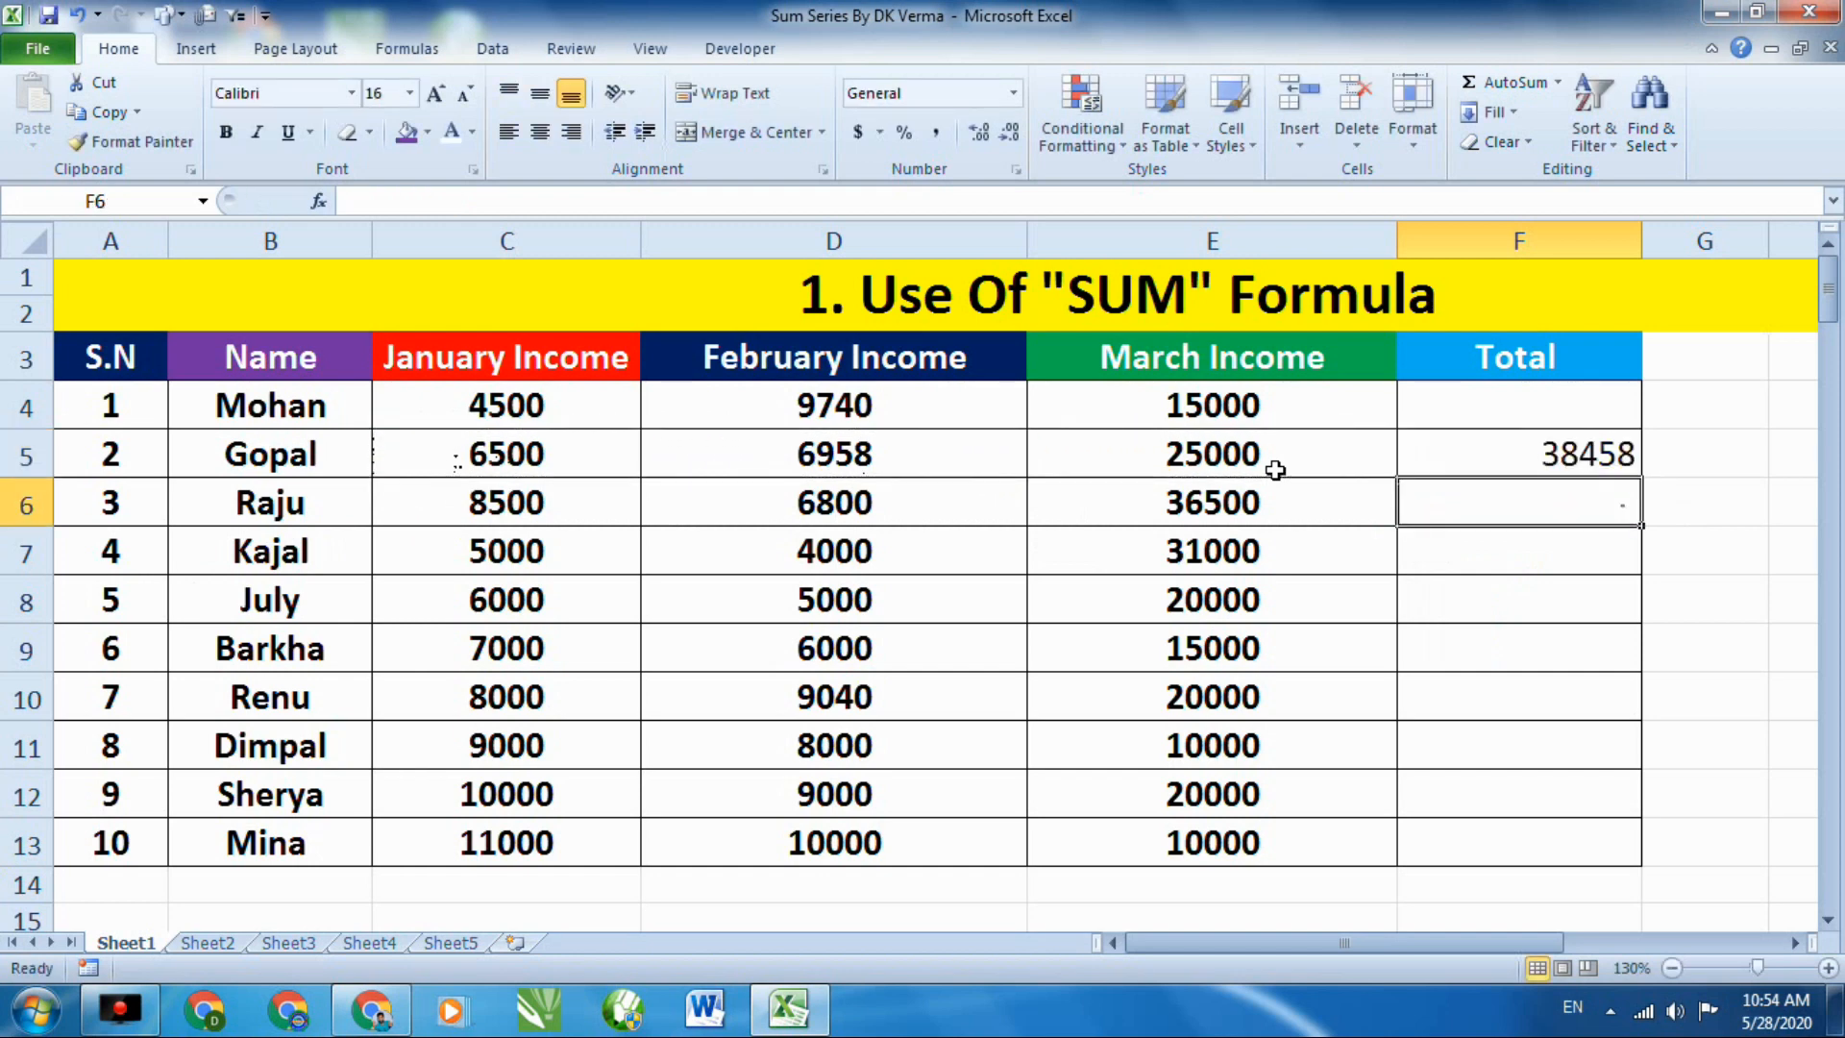
left_click(1462, 466)
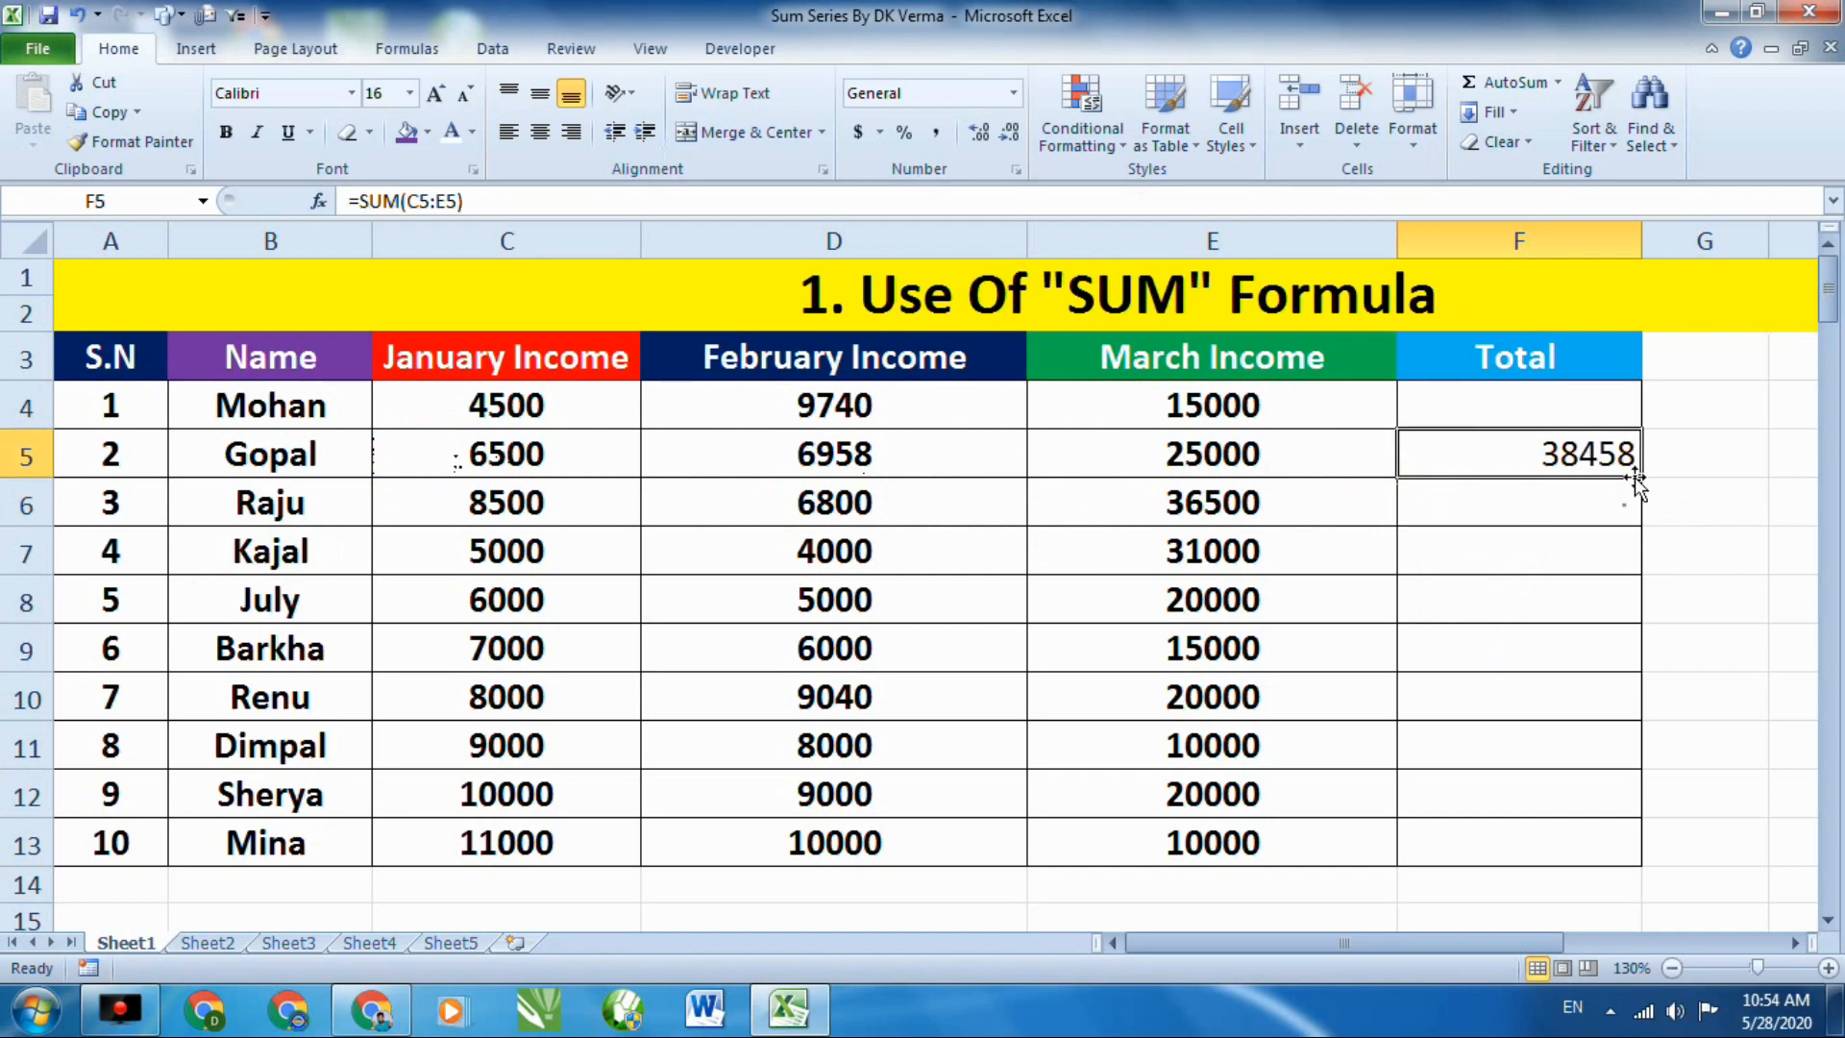
left_click_drag(1637, 474, 1635, 856)
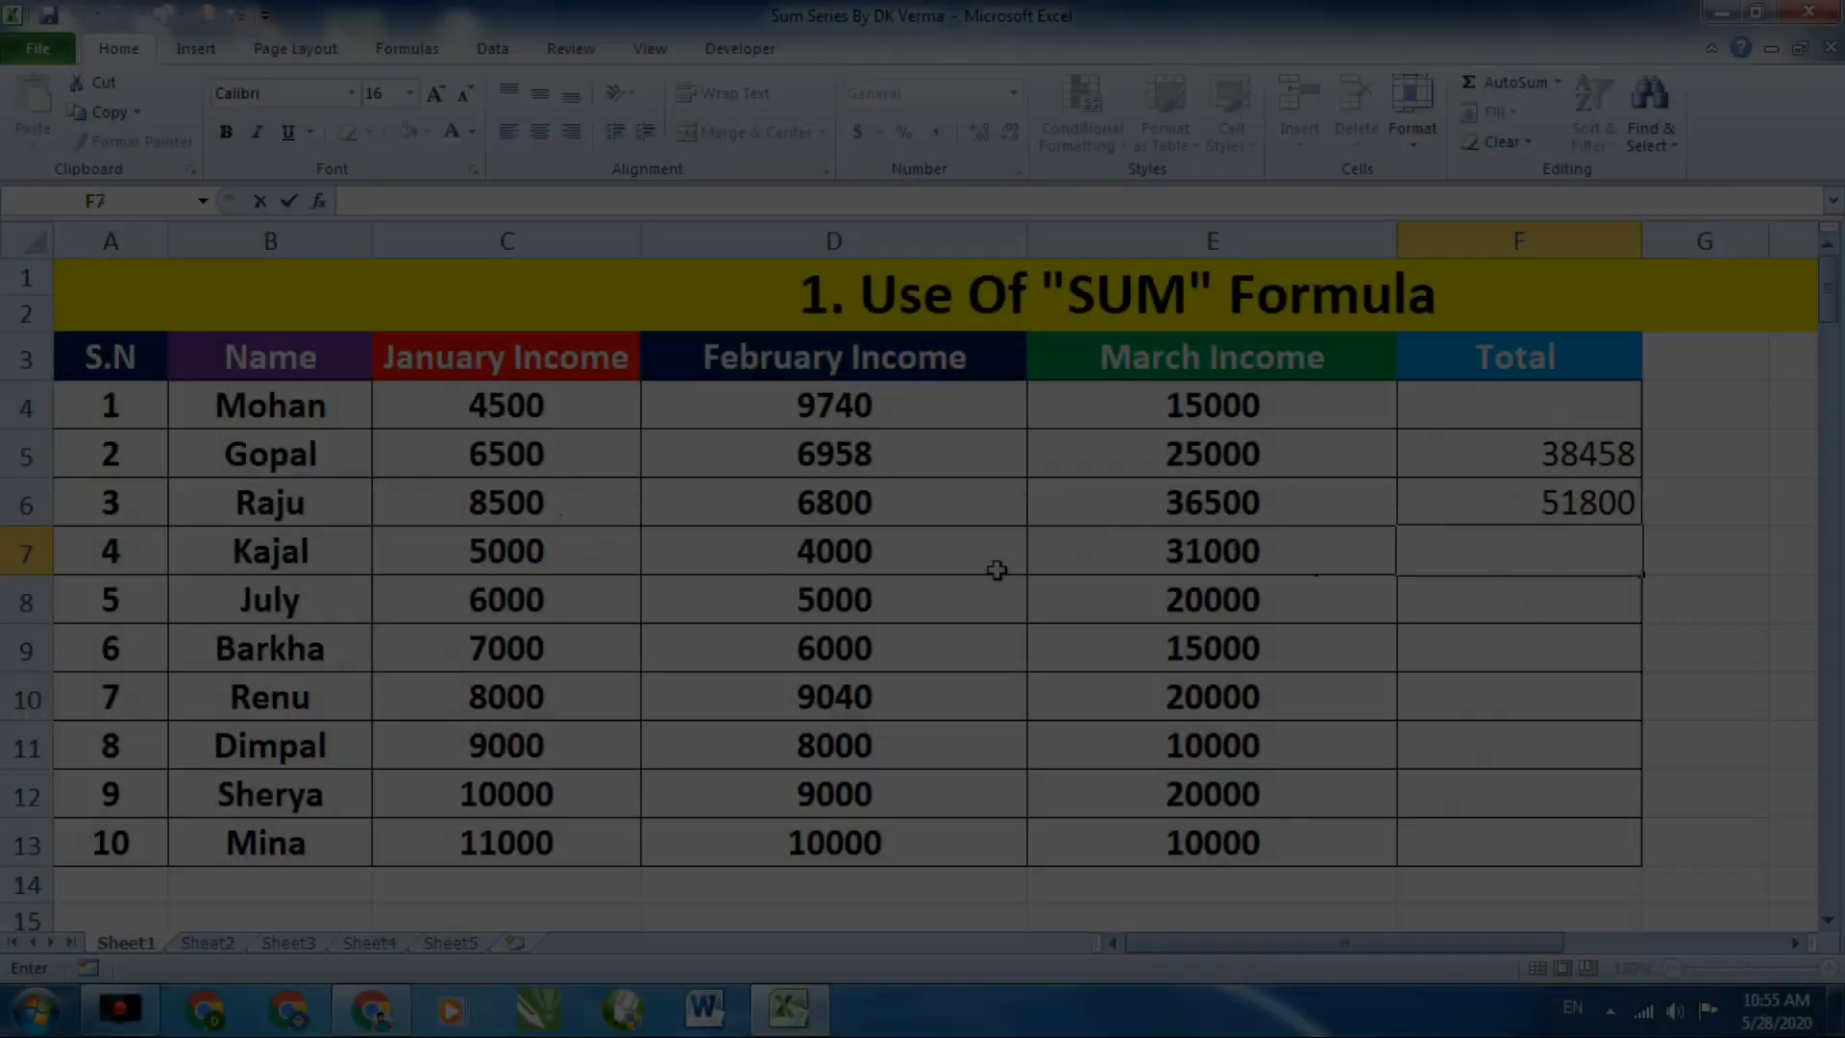
Examine the "Use Of SUMIF Formula" section and its table columns from S.N and Company through Total Sales.
scroll(1042, 585, "down", 4)
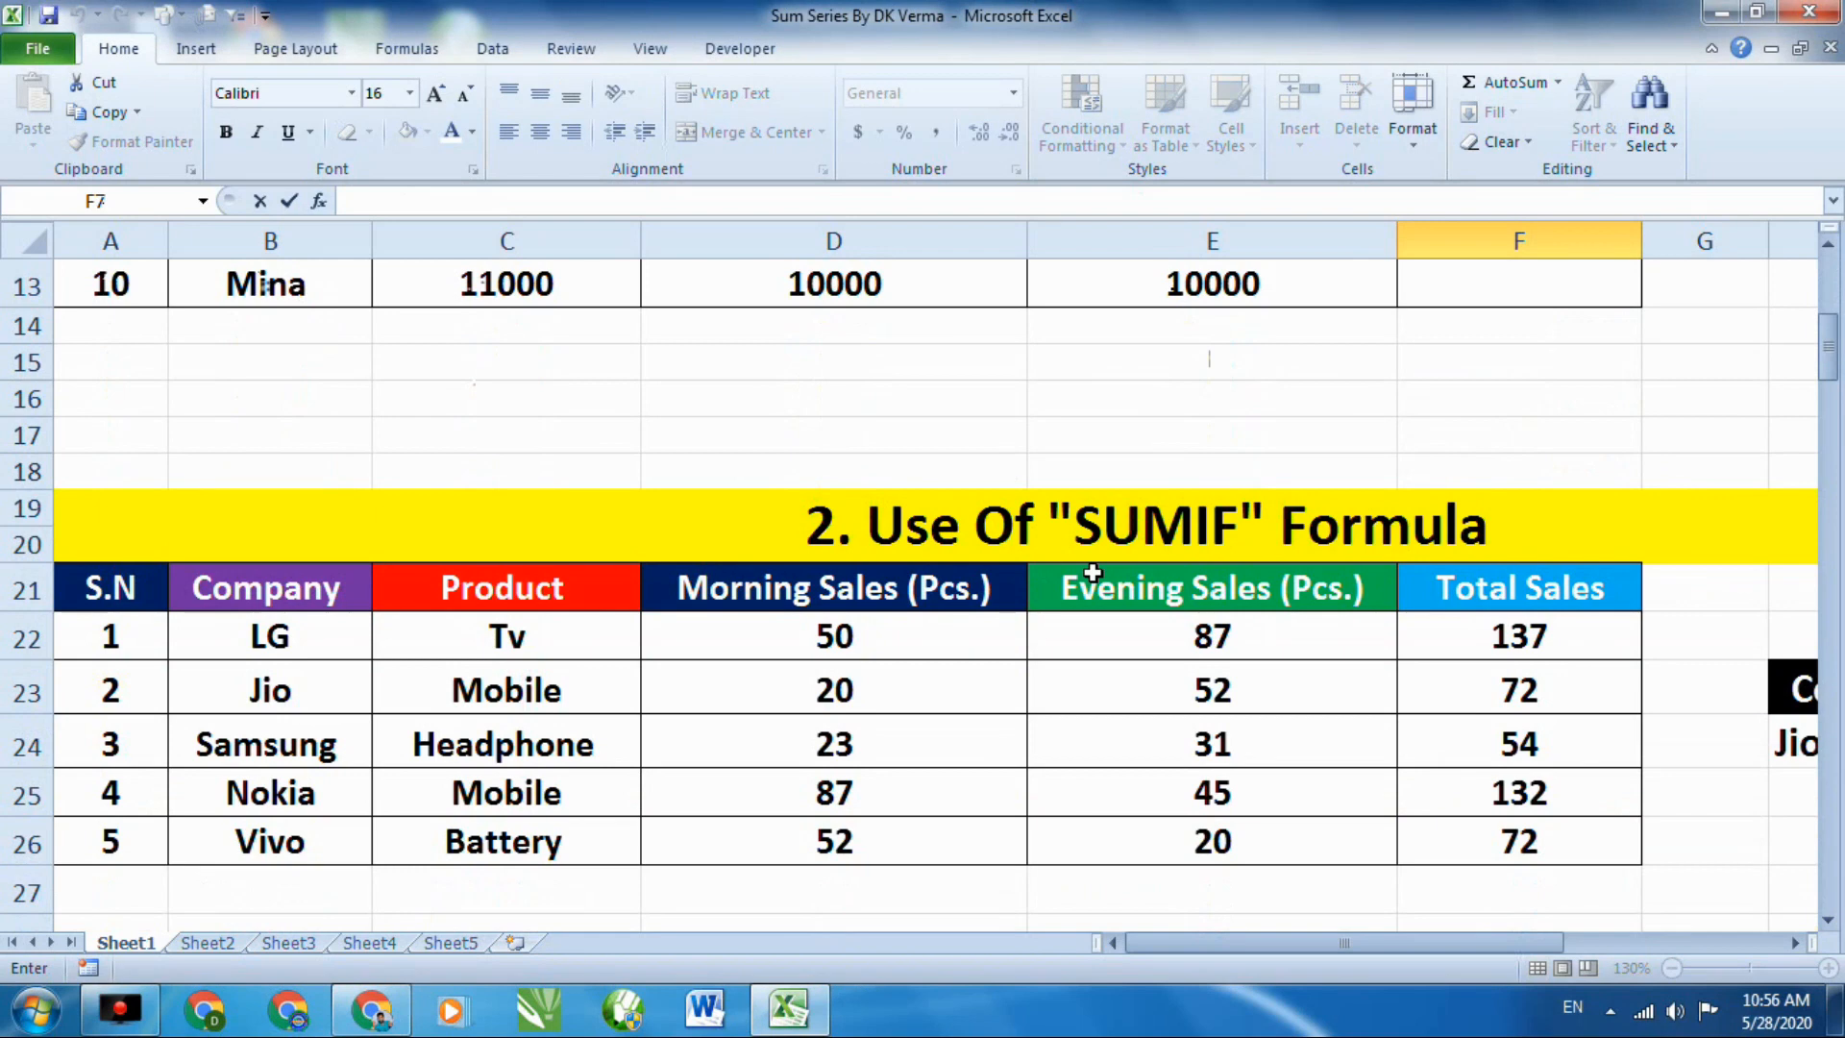
mouse_move(1055, 469)
left_mouse_down()
mouse_move(1059, 512)
mouse_move(1252, 556)
left_mouse_up()
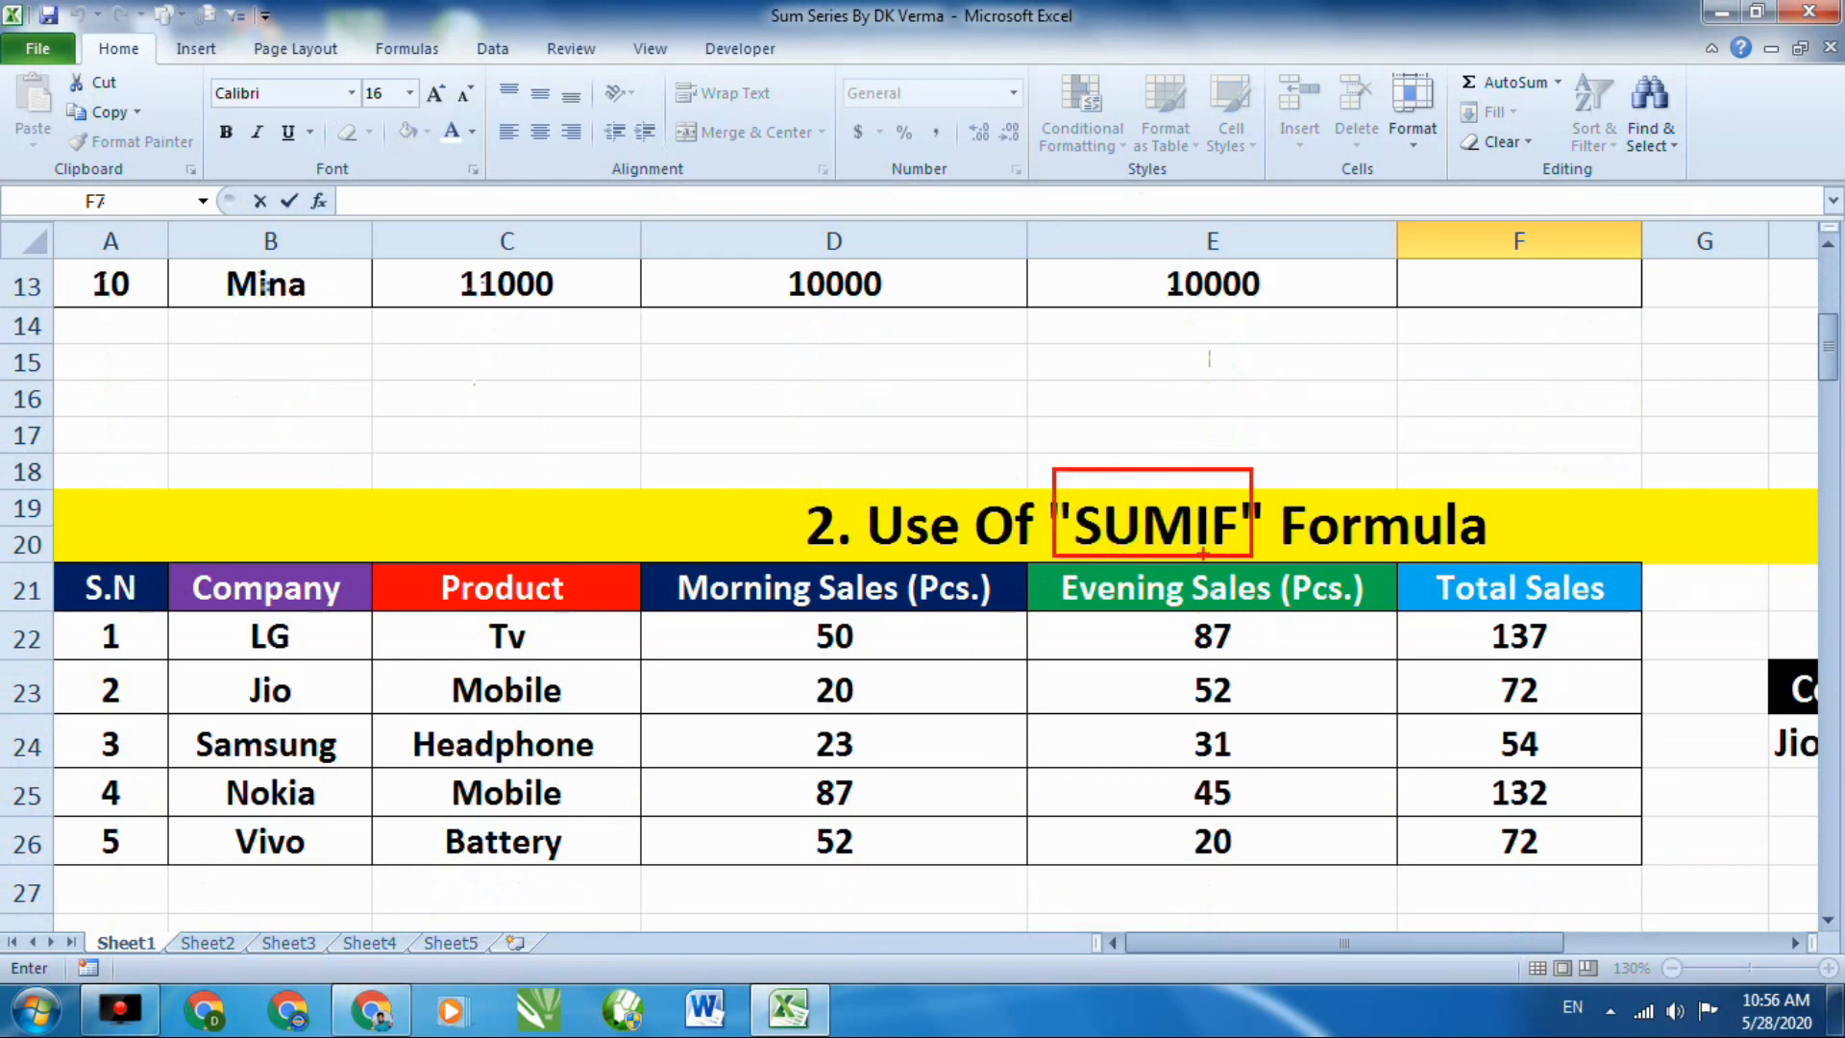
left_click_drag(1076, 546, 1255, 547)
key("Escape")
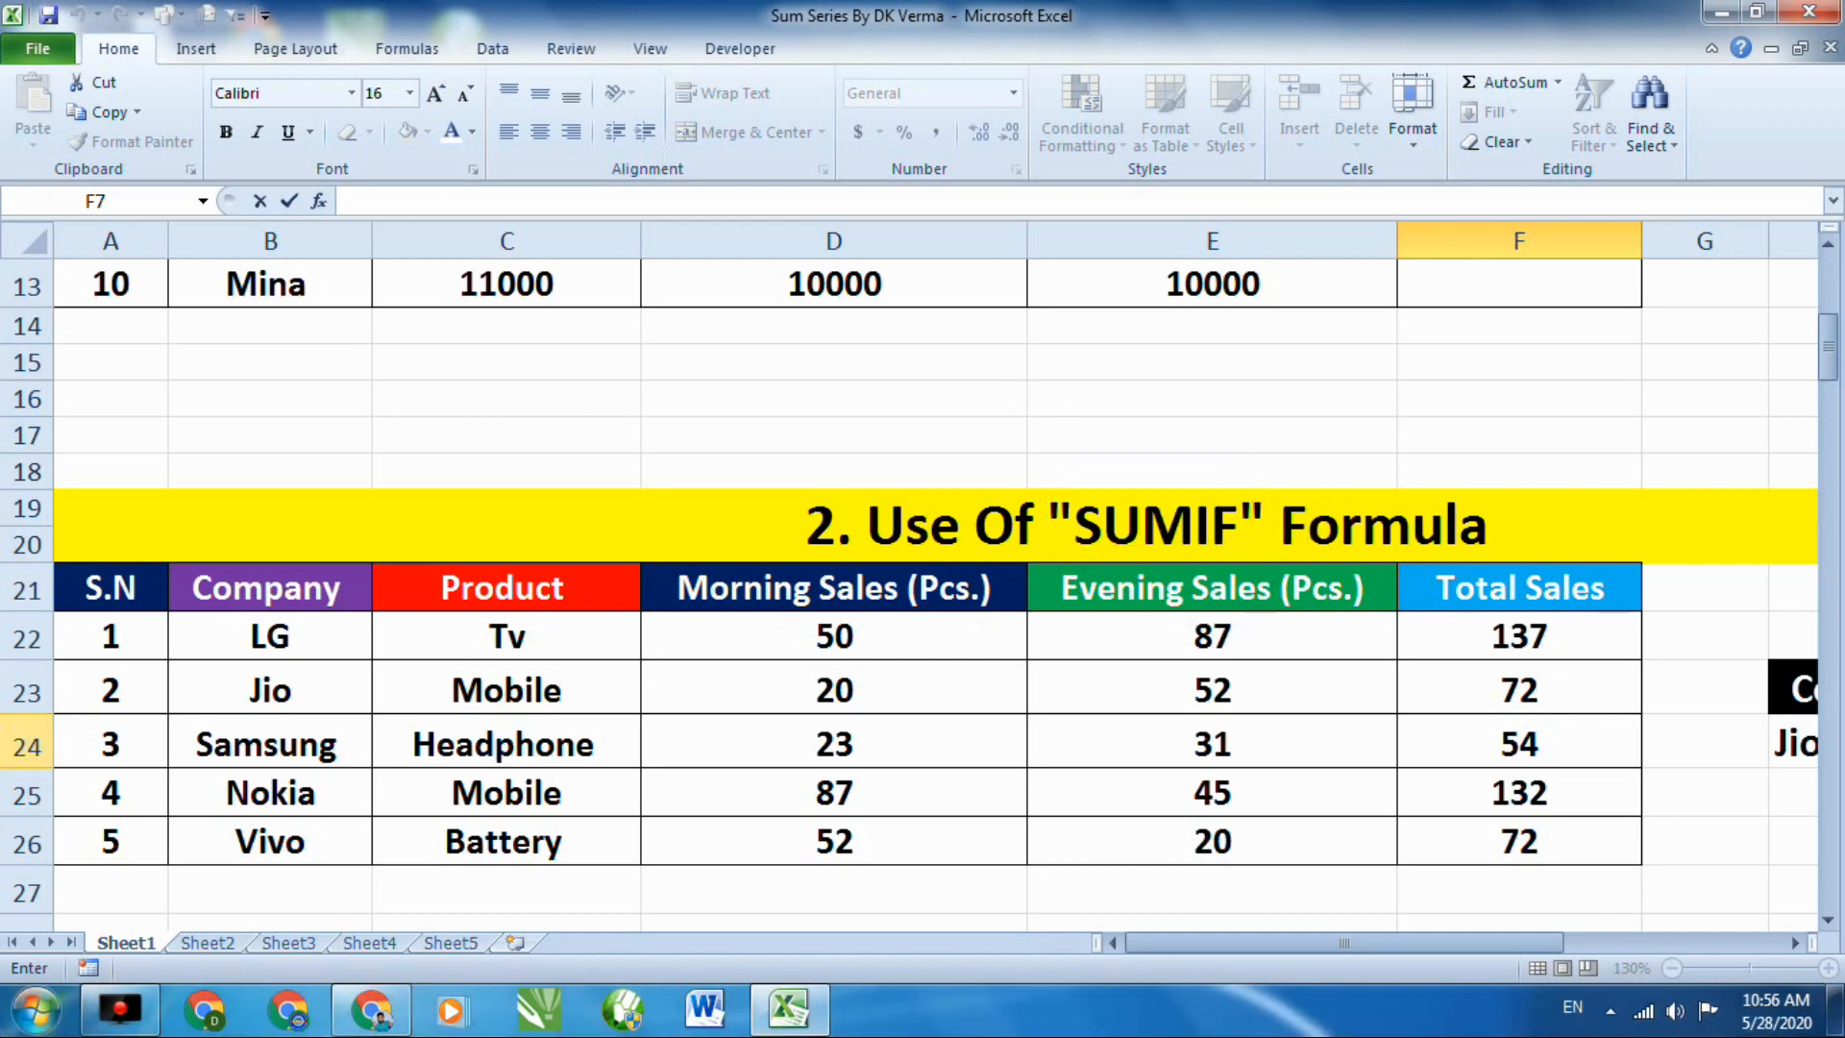
left_click(1168, 946)
left_click_drag(150, 644, 132, 842)
left_click_drag(316, 631, 322, 798)
left_click_drag(542, 615, 568, 797)
left_click_drag(779, 591, 800, 810)
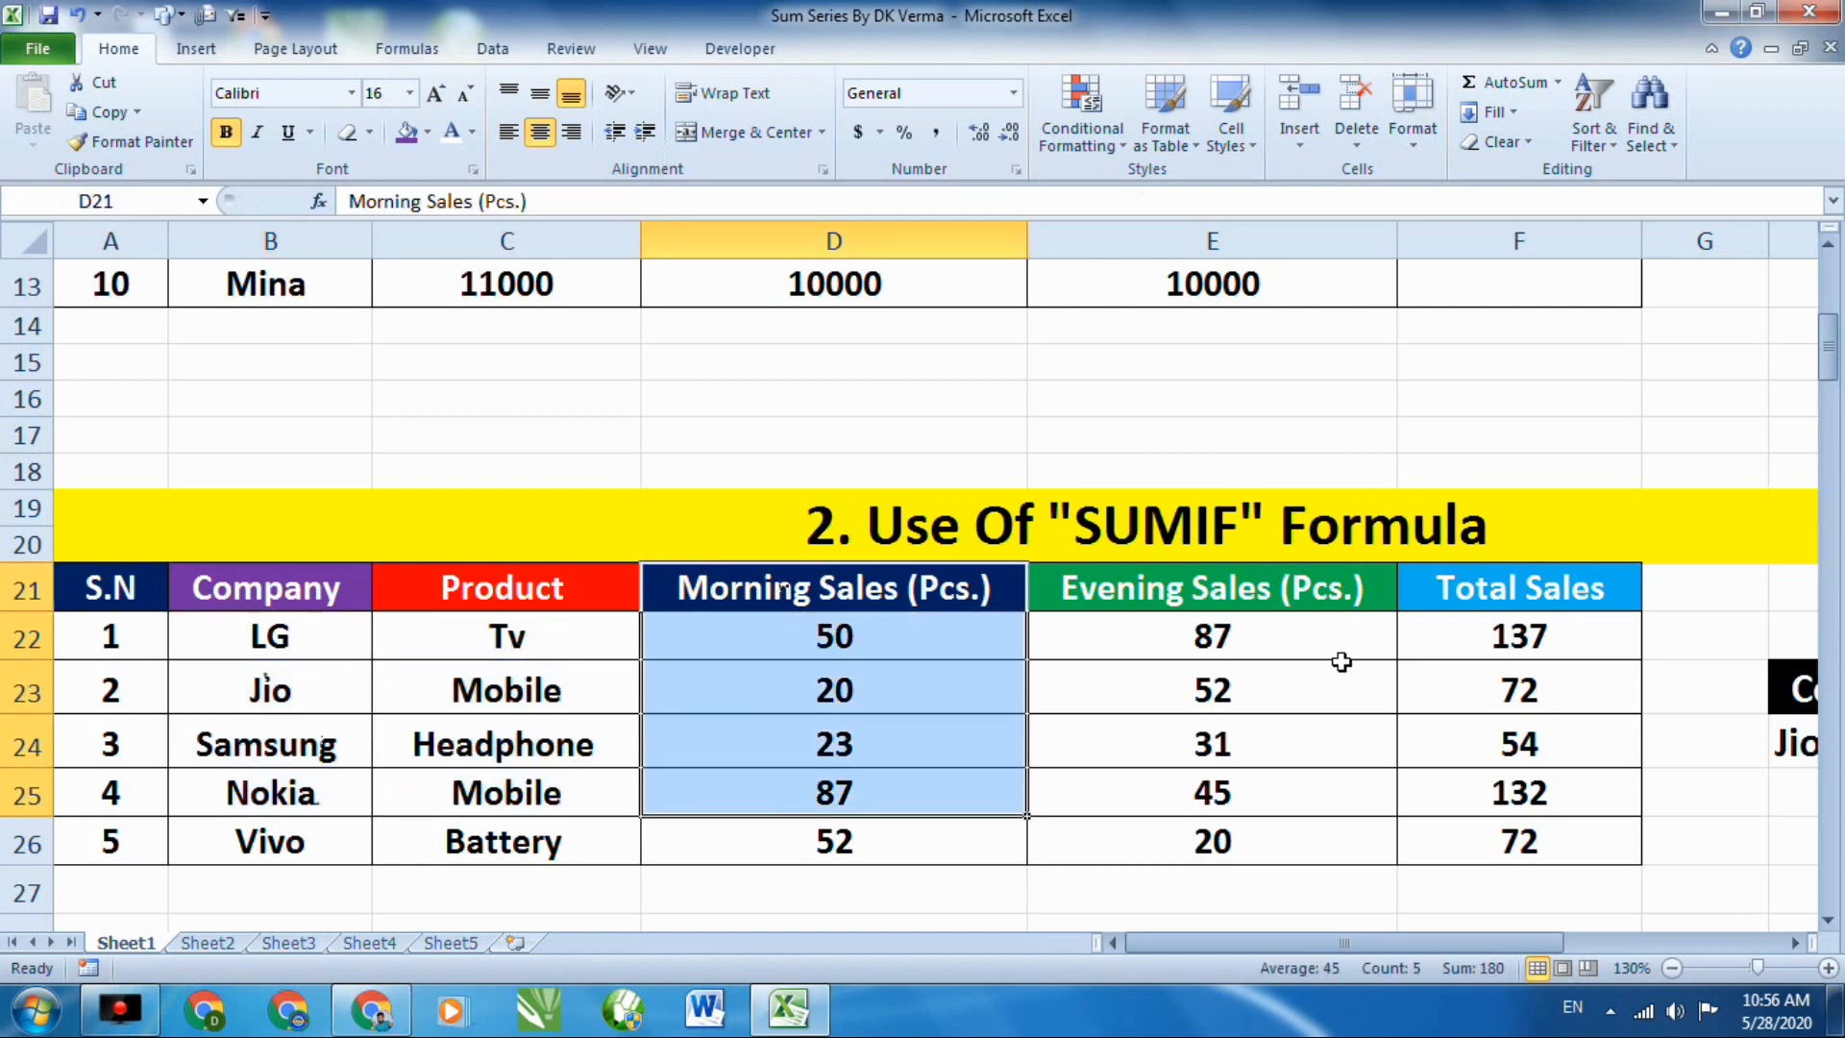
left_click_drag(1291, 590, 1286, 737)
left_click_drag(1518, 588, 1518, 842)
Review the SUMIF sales table as a whole, then its Samsung entry and the LG Tv row.
left_click(796, 510)
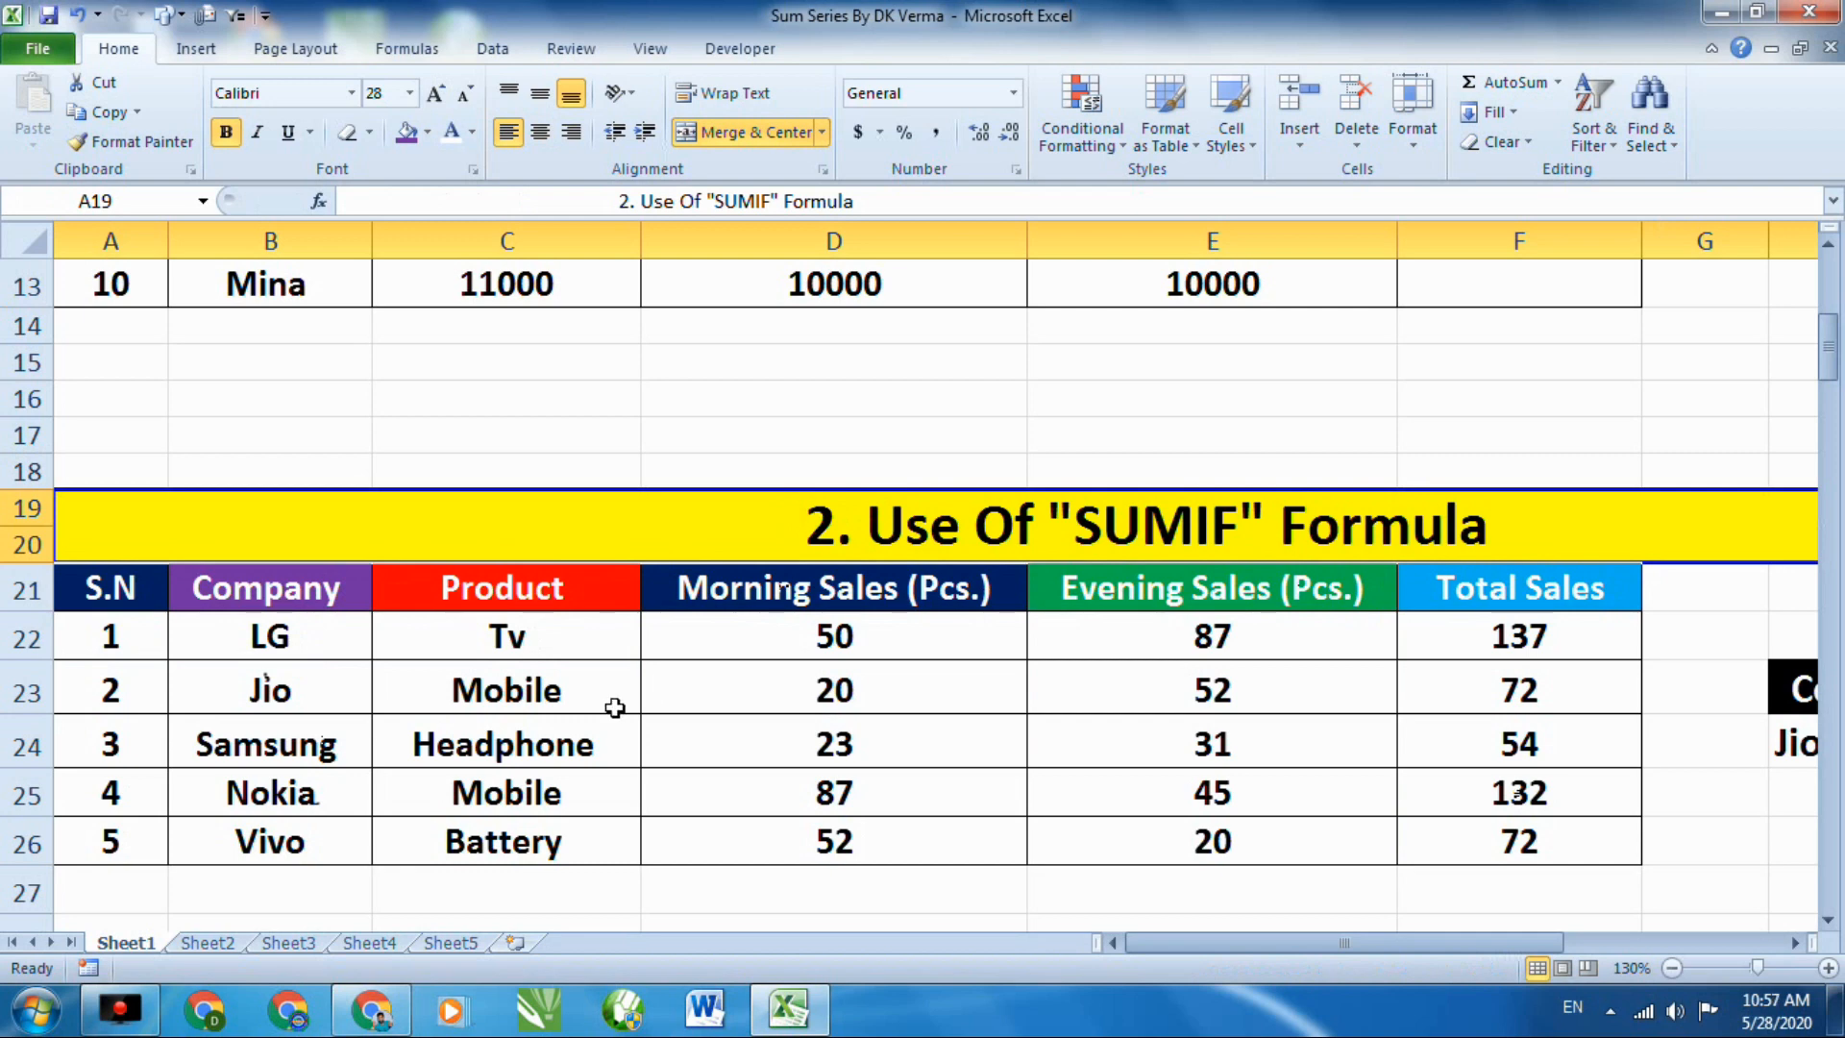
left_click(253, 745)
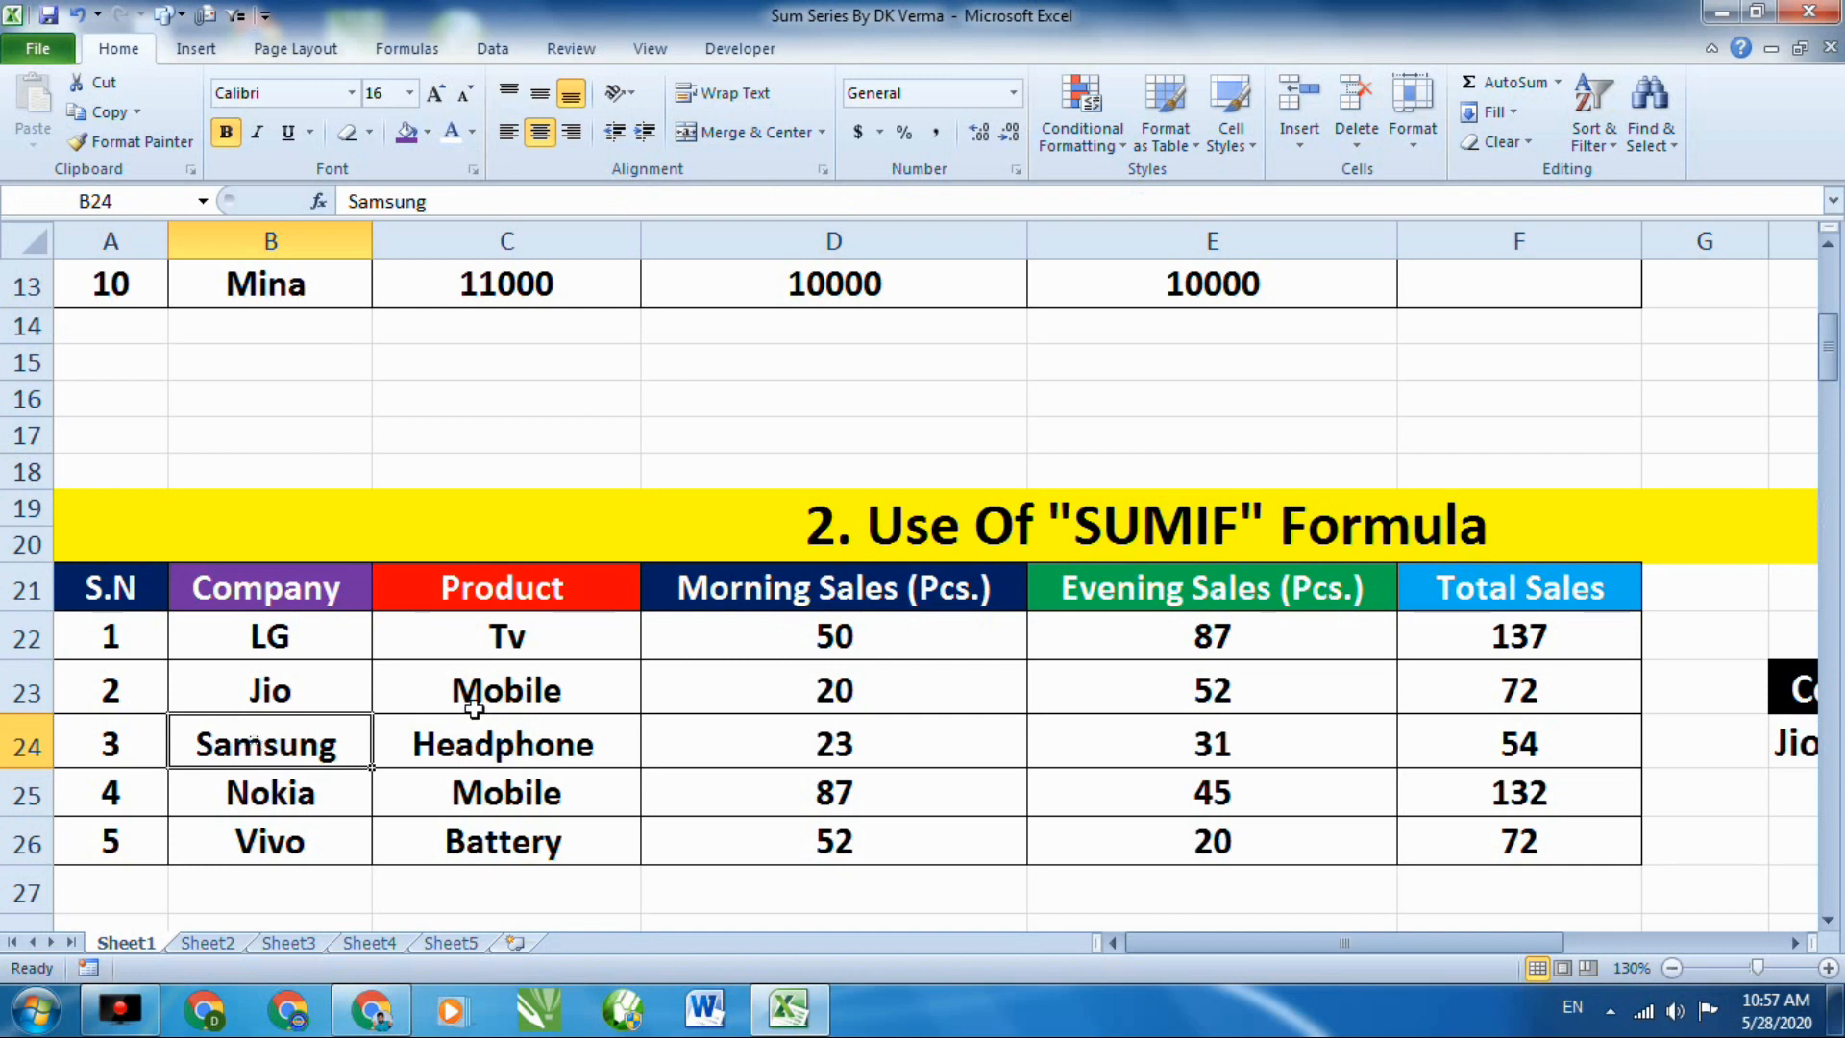
left_click_drag(144, 523, 1213, 841)
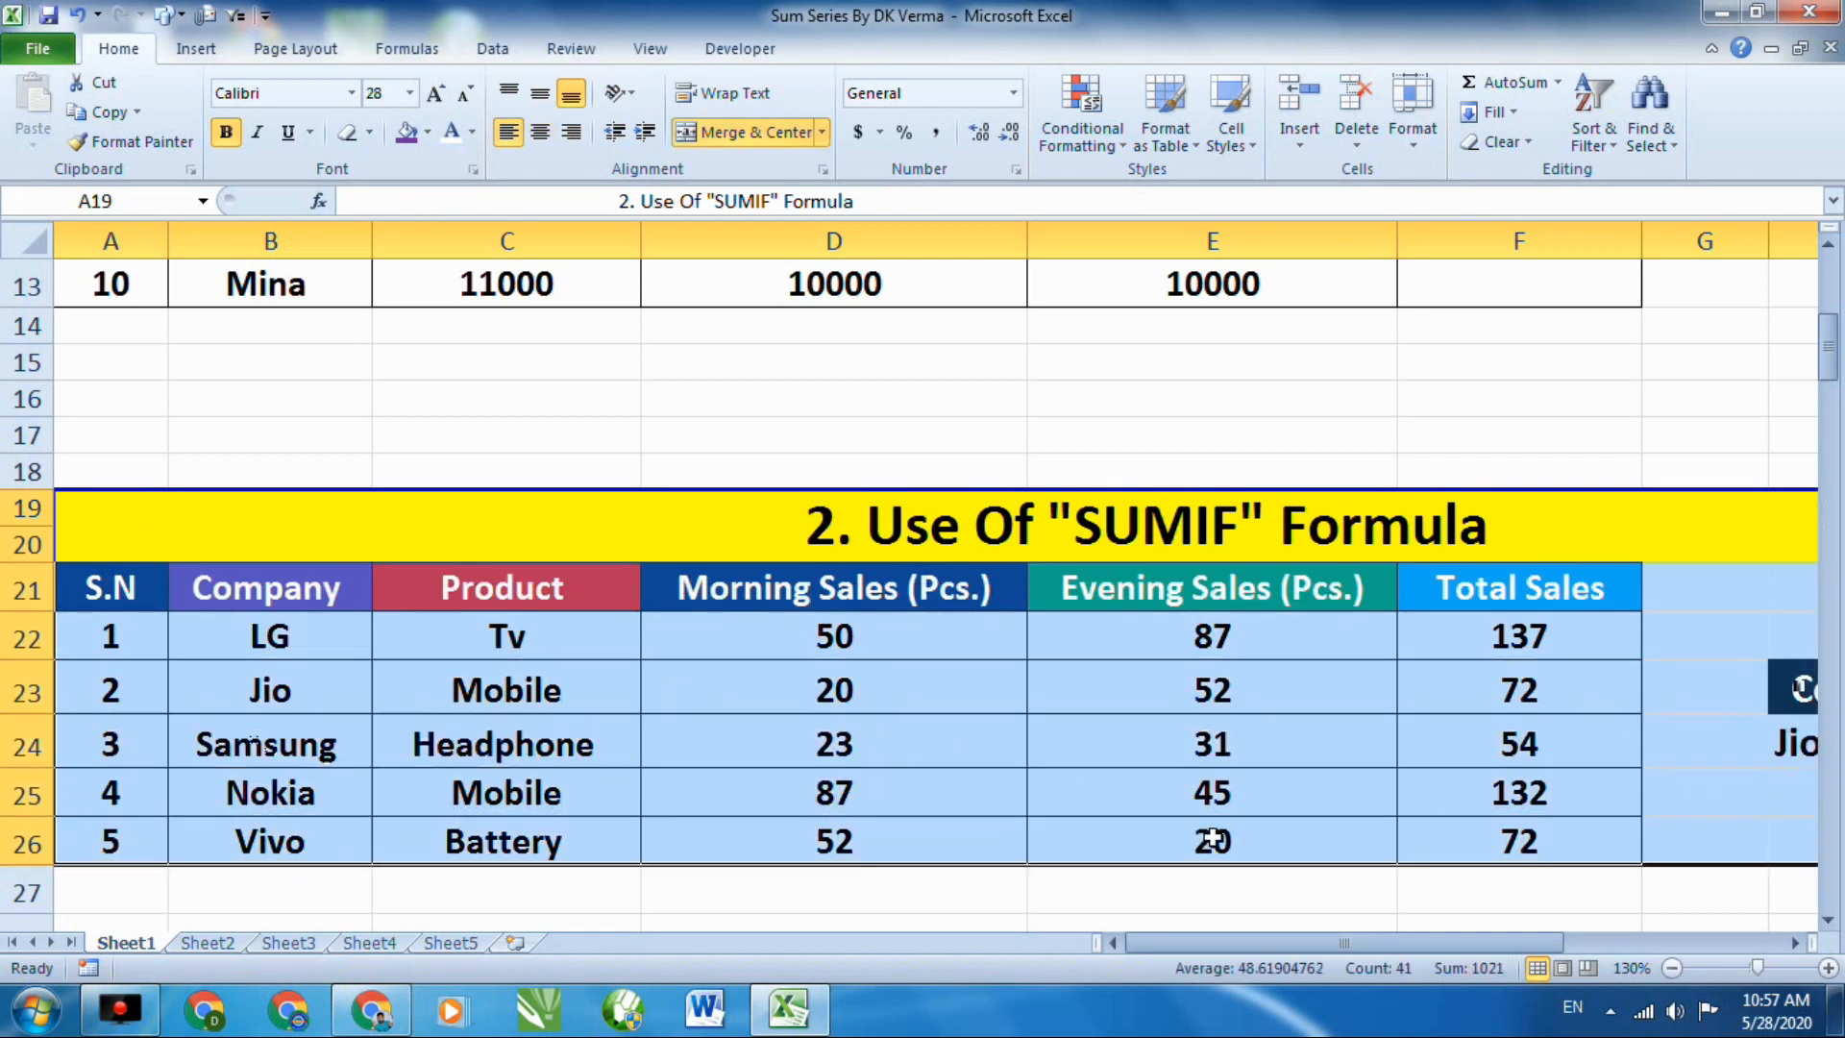
left_click(334, 634)
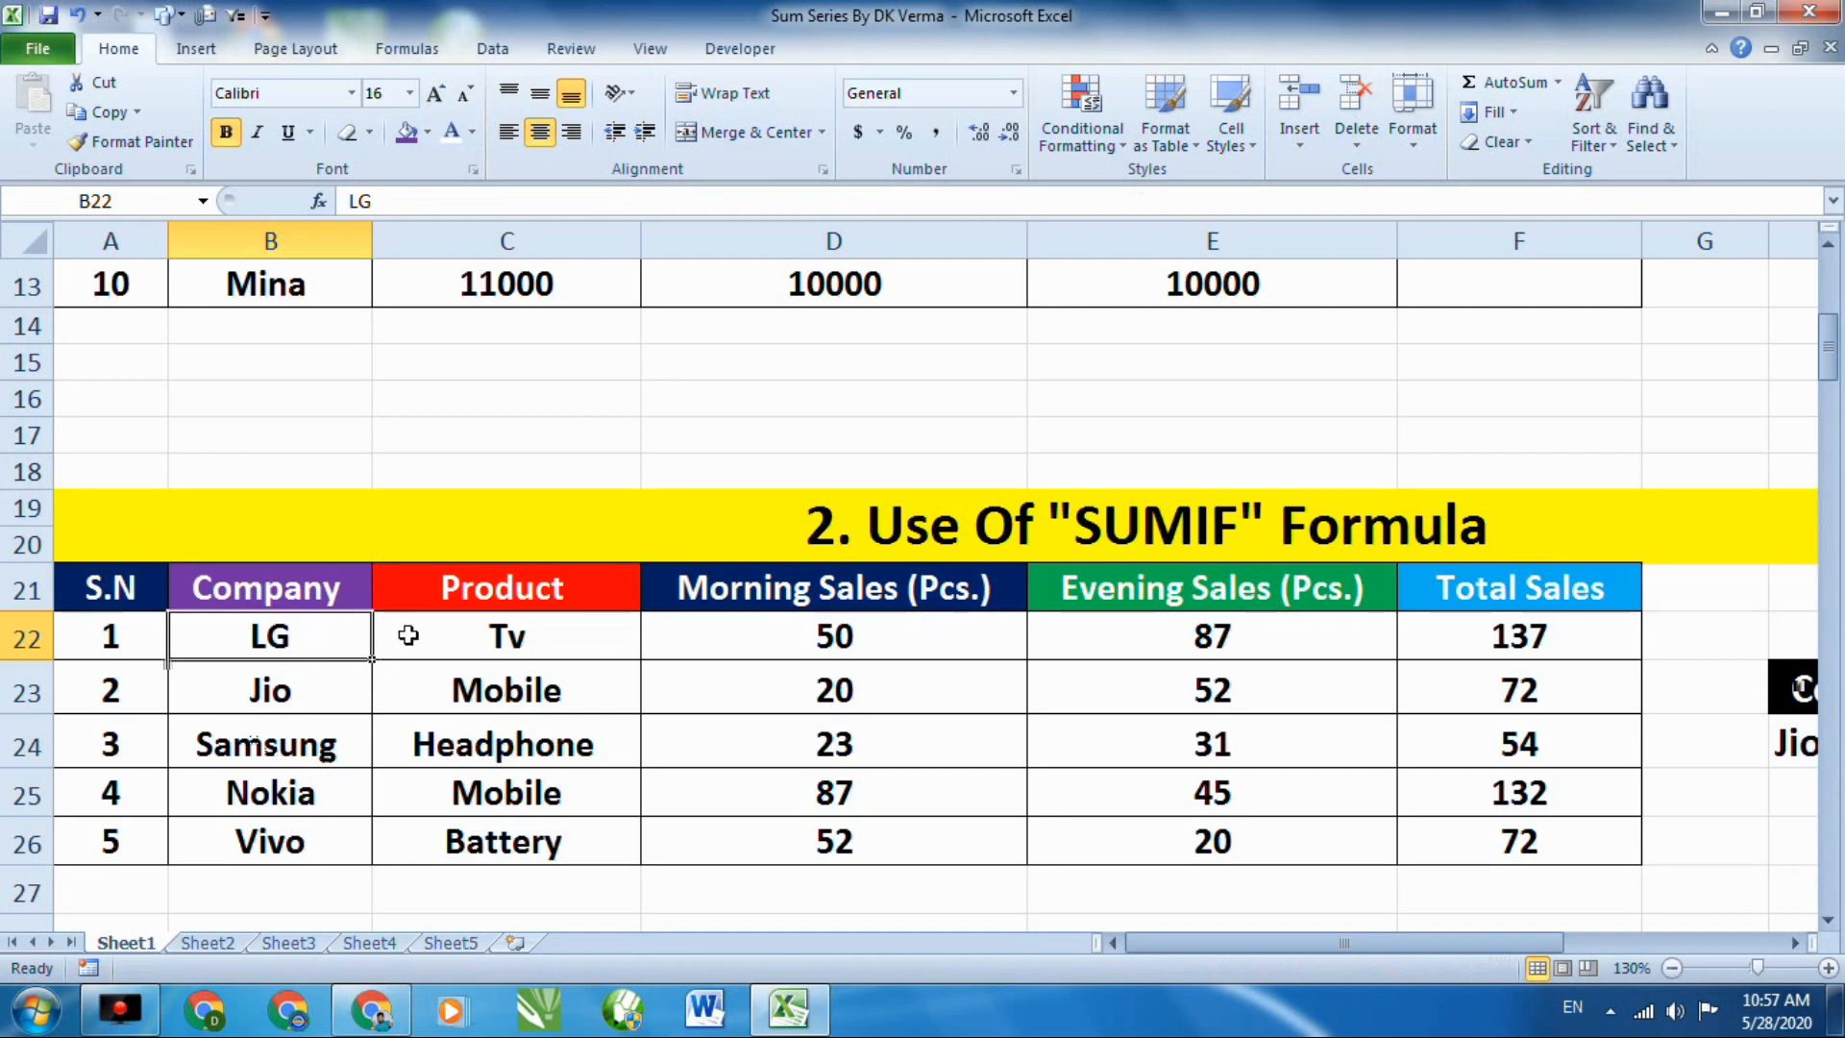
left_click(519, 633)
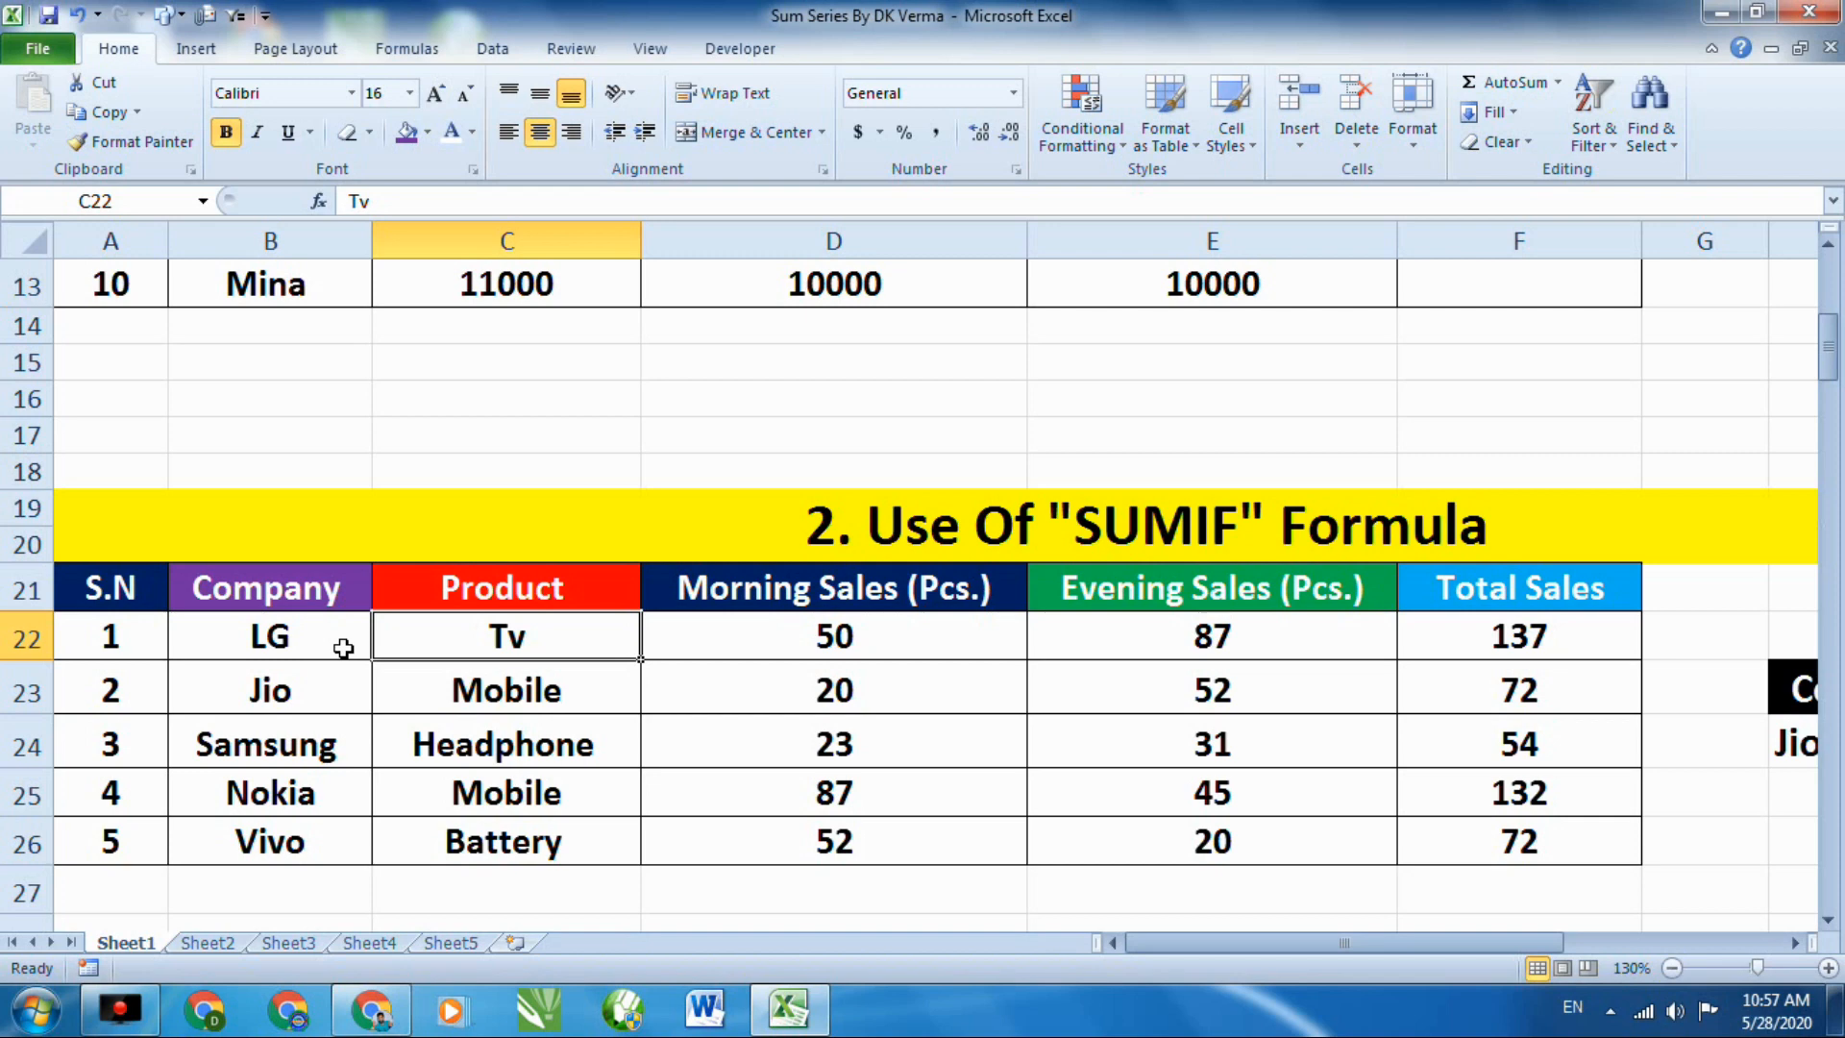
Examine the Samsung and Jio entries in the Company column and Nokia's evening sales cell.
left_click(273, 717)
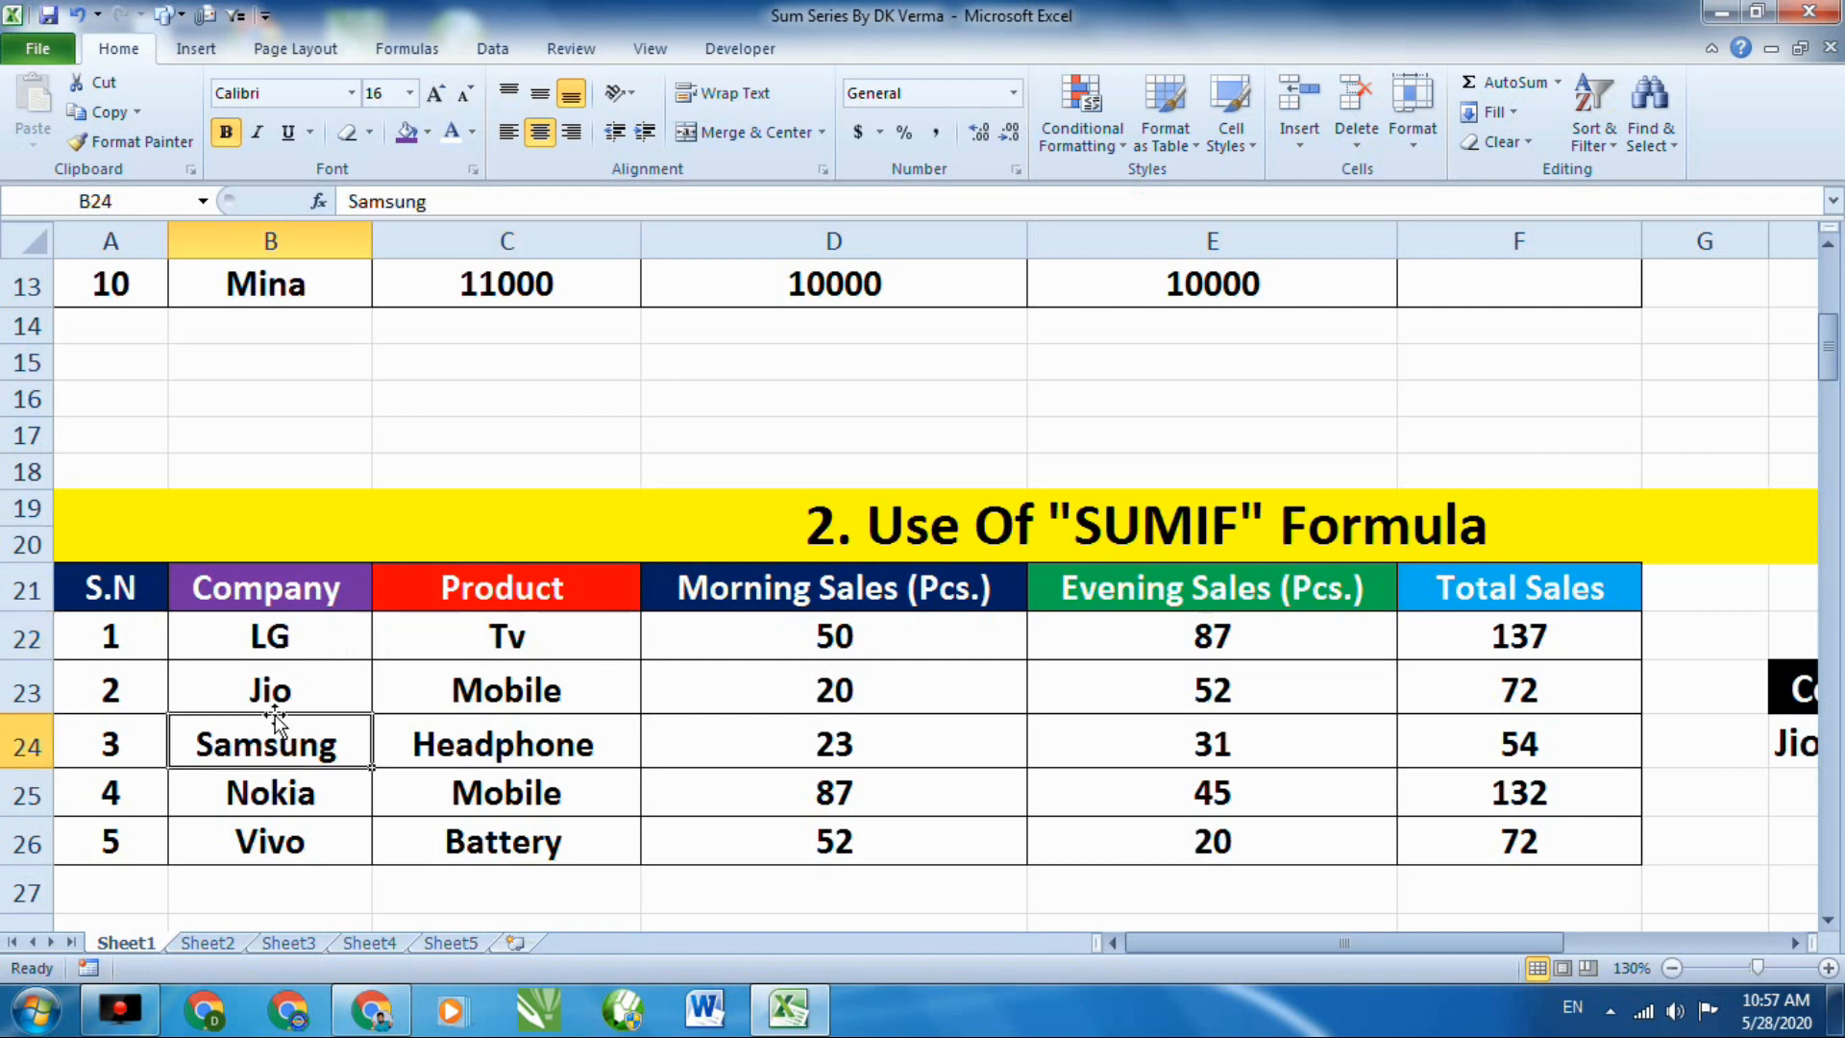
left_click(301, 665)
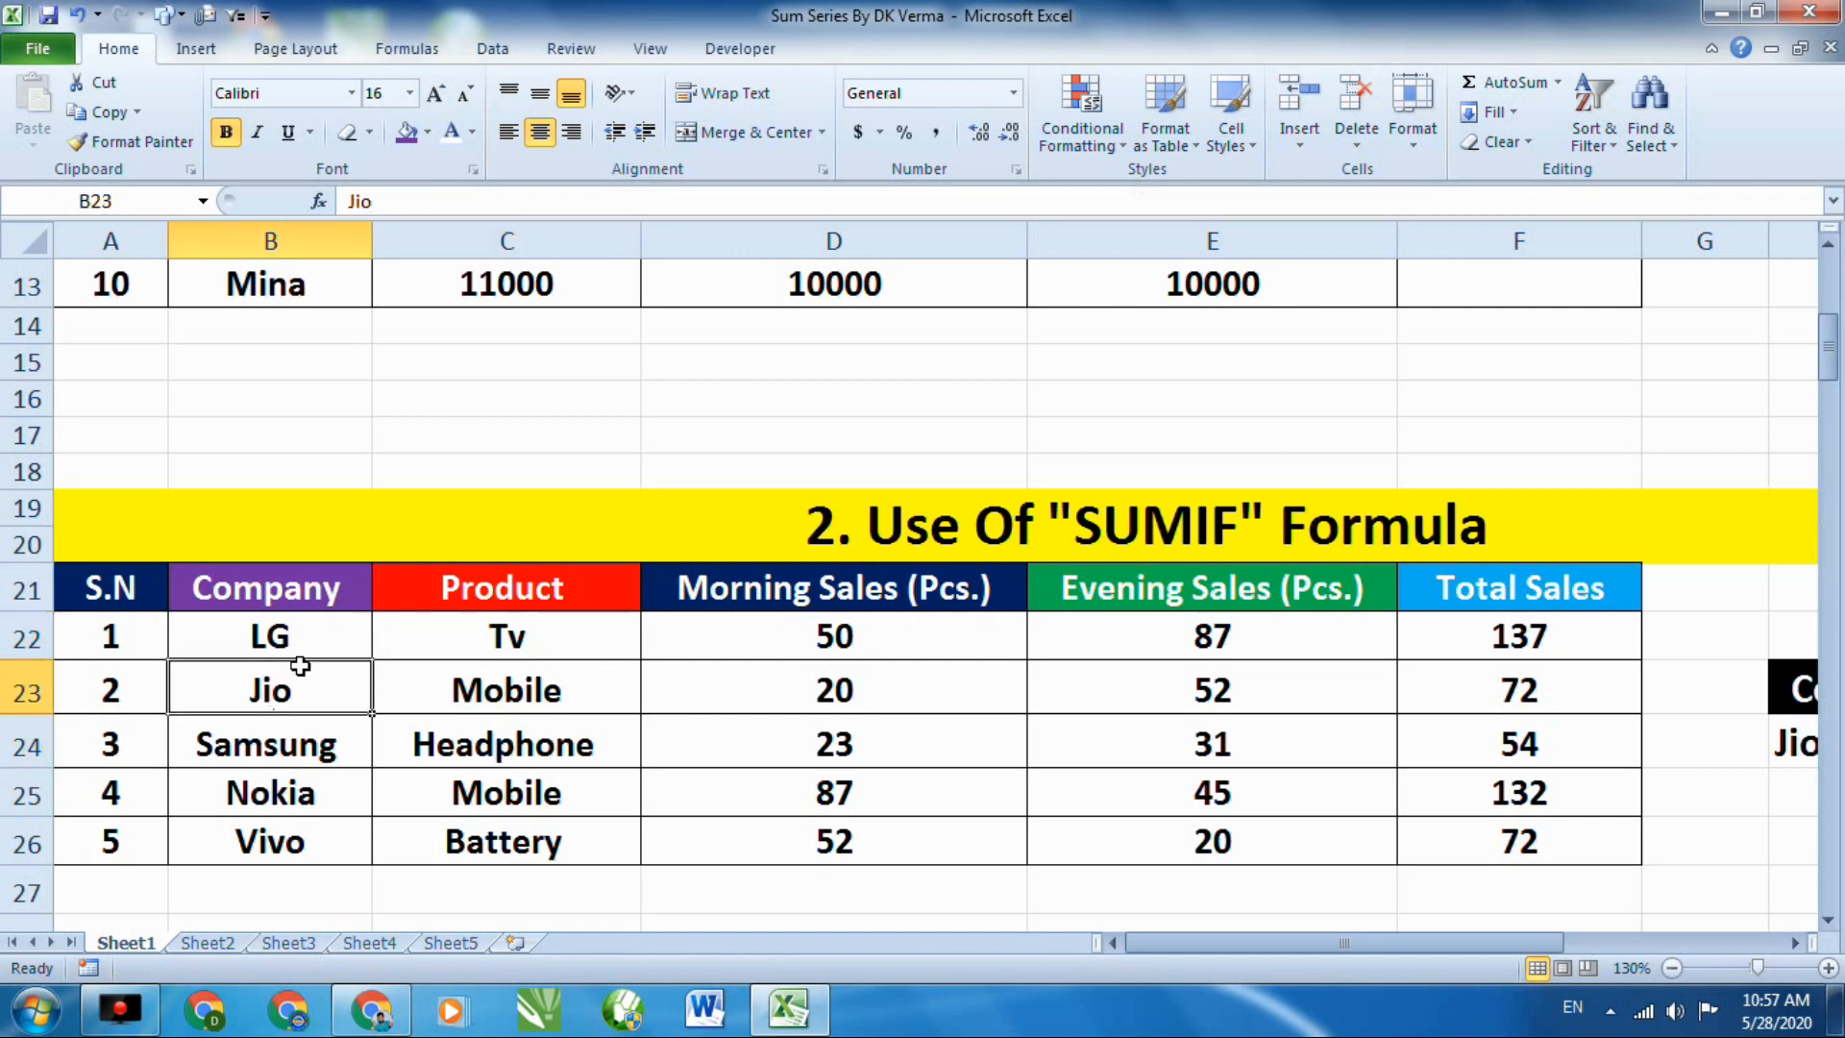
left_click(330, 740)
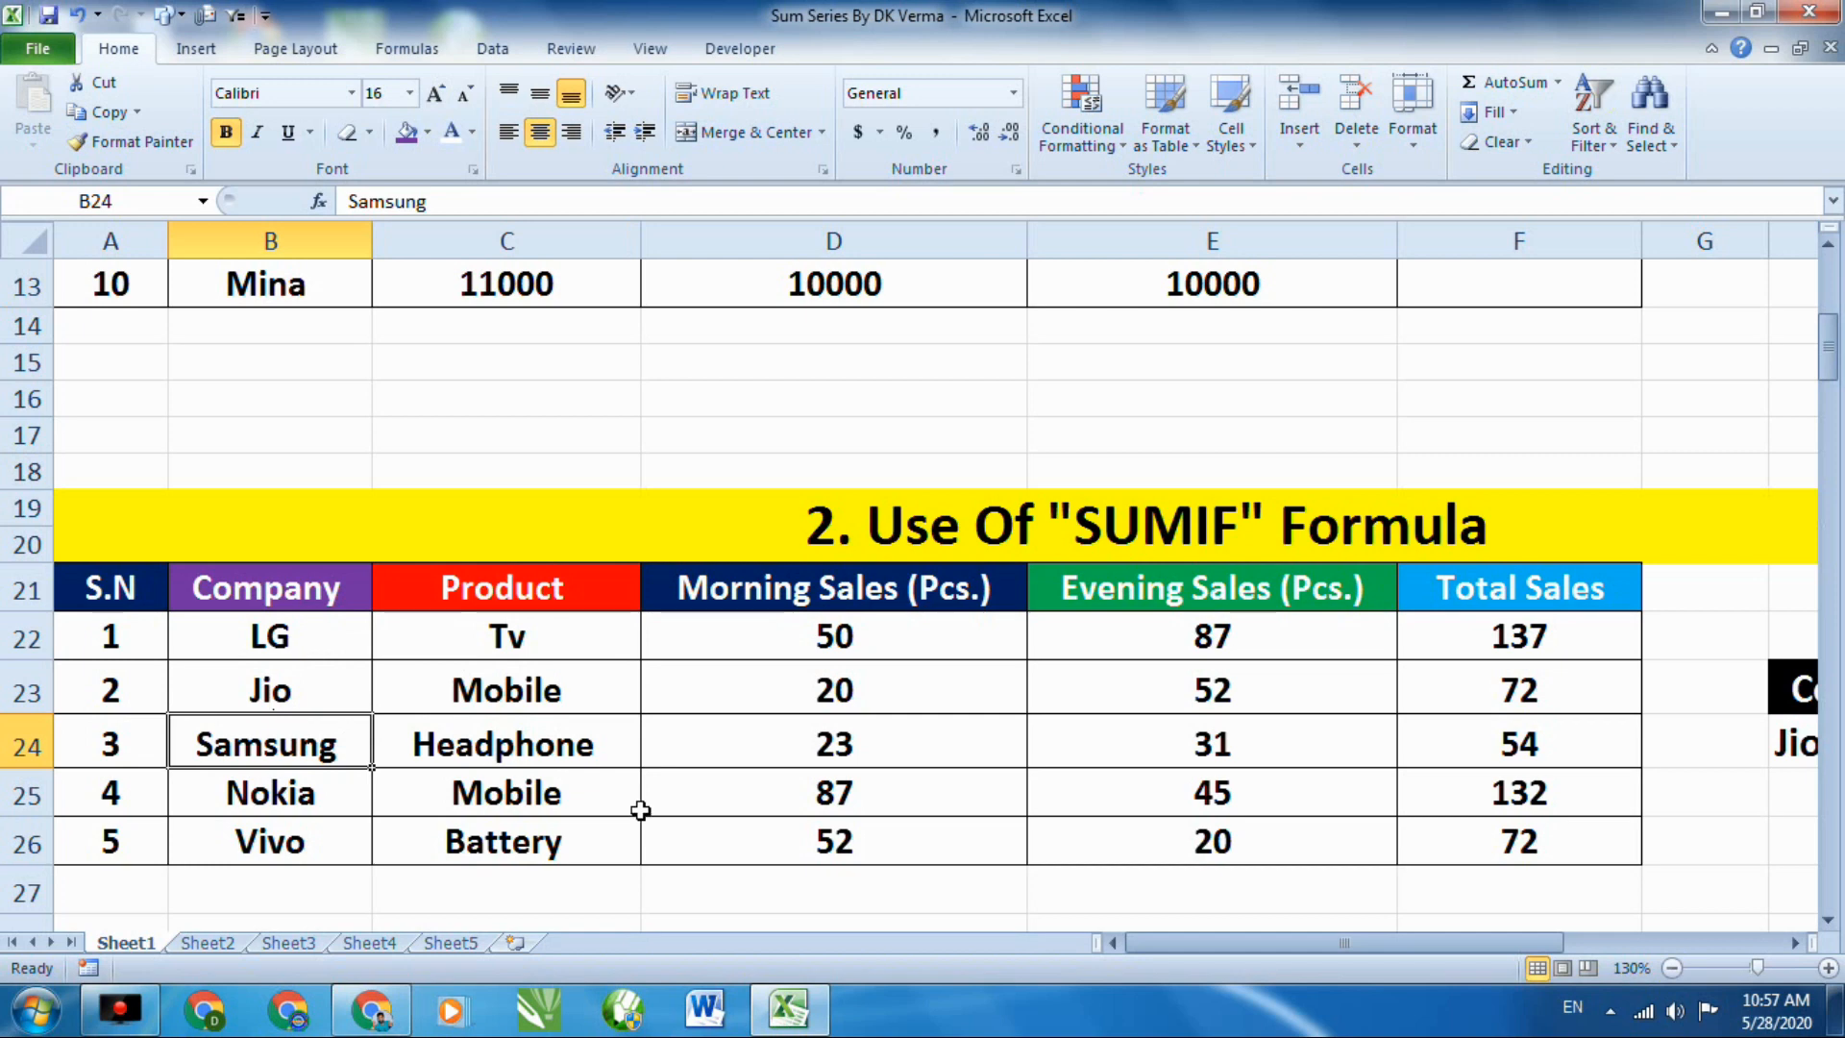
left_click(1280, 806)
mouse_move(1355, 946)
left_mouse_down()
mouse_move(1441, 941)
mouse_move(1437, 961)
mouse_move(1365, 966)
left_mouse_up()
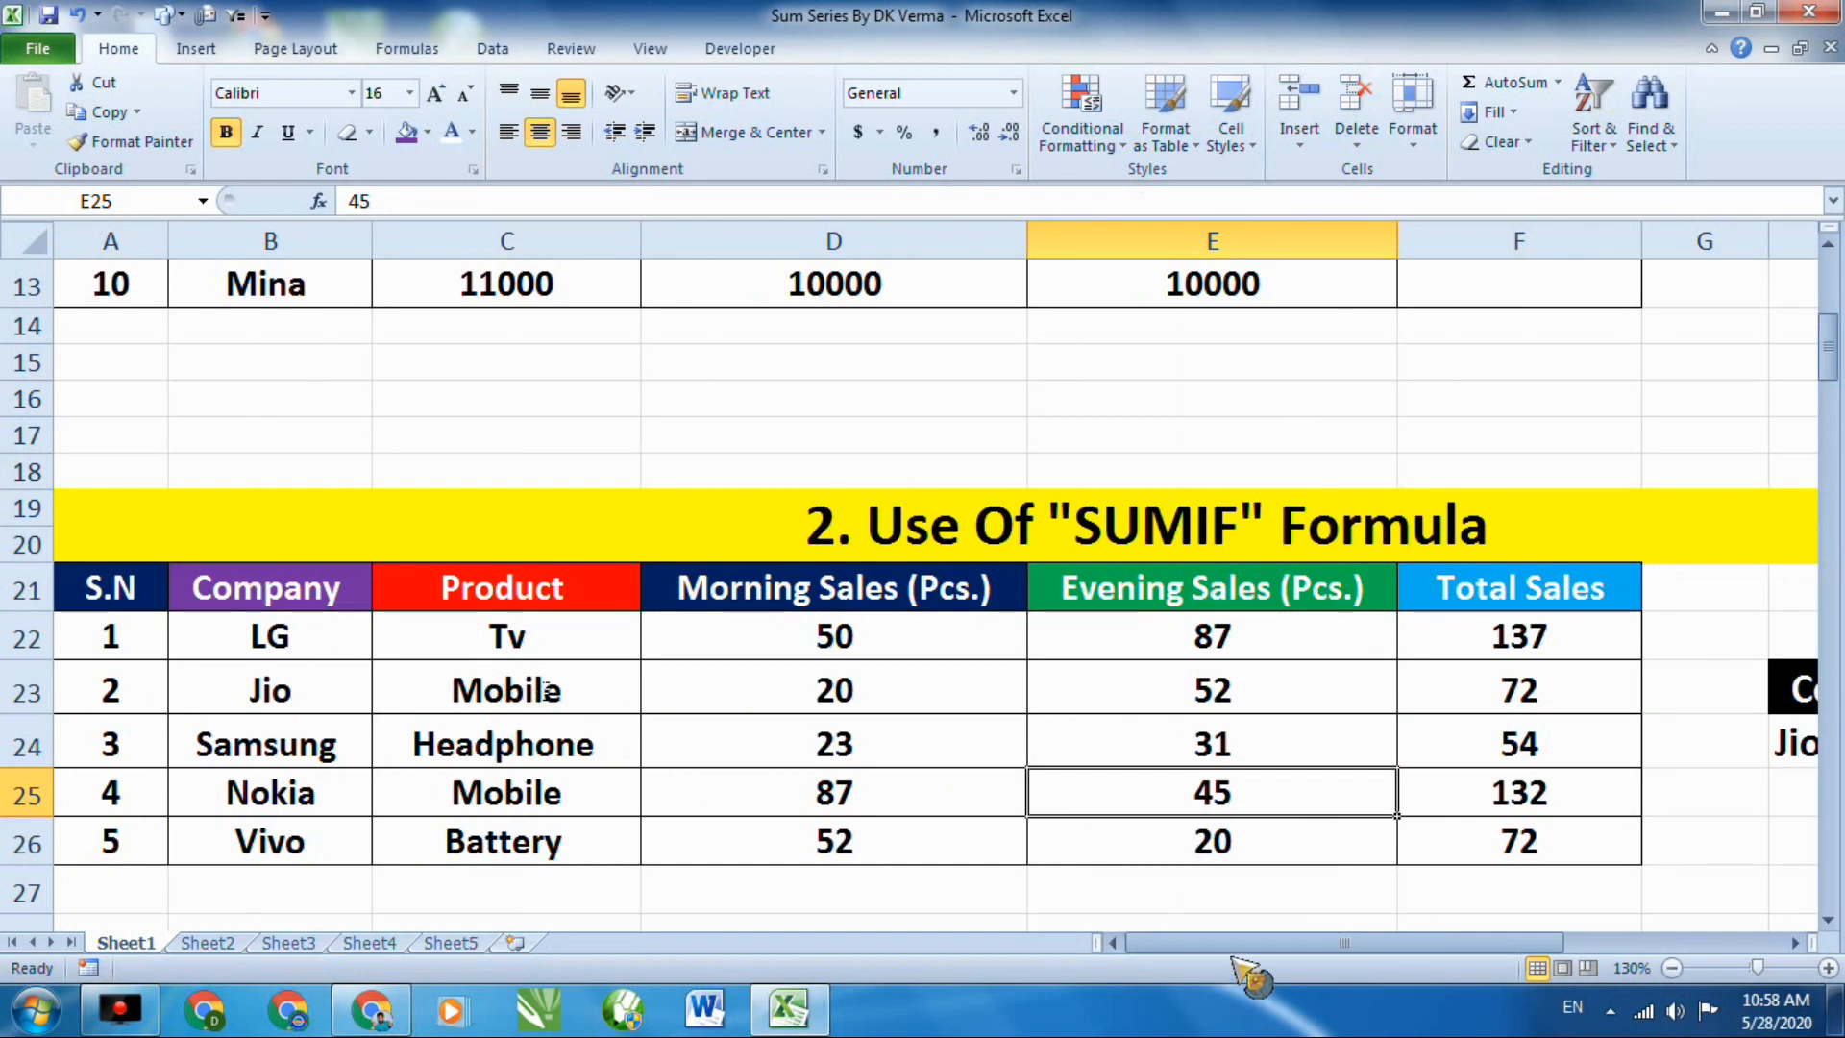
Clear the existing company name in H24 and its Sales value in I24 beside the SUMIF table.
left_click_drag(1249, 944, 1330, 903)
left_click(948, 741)
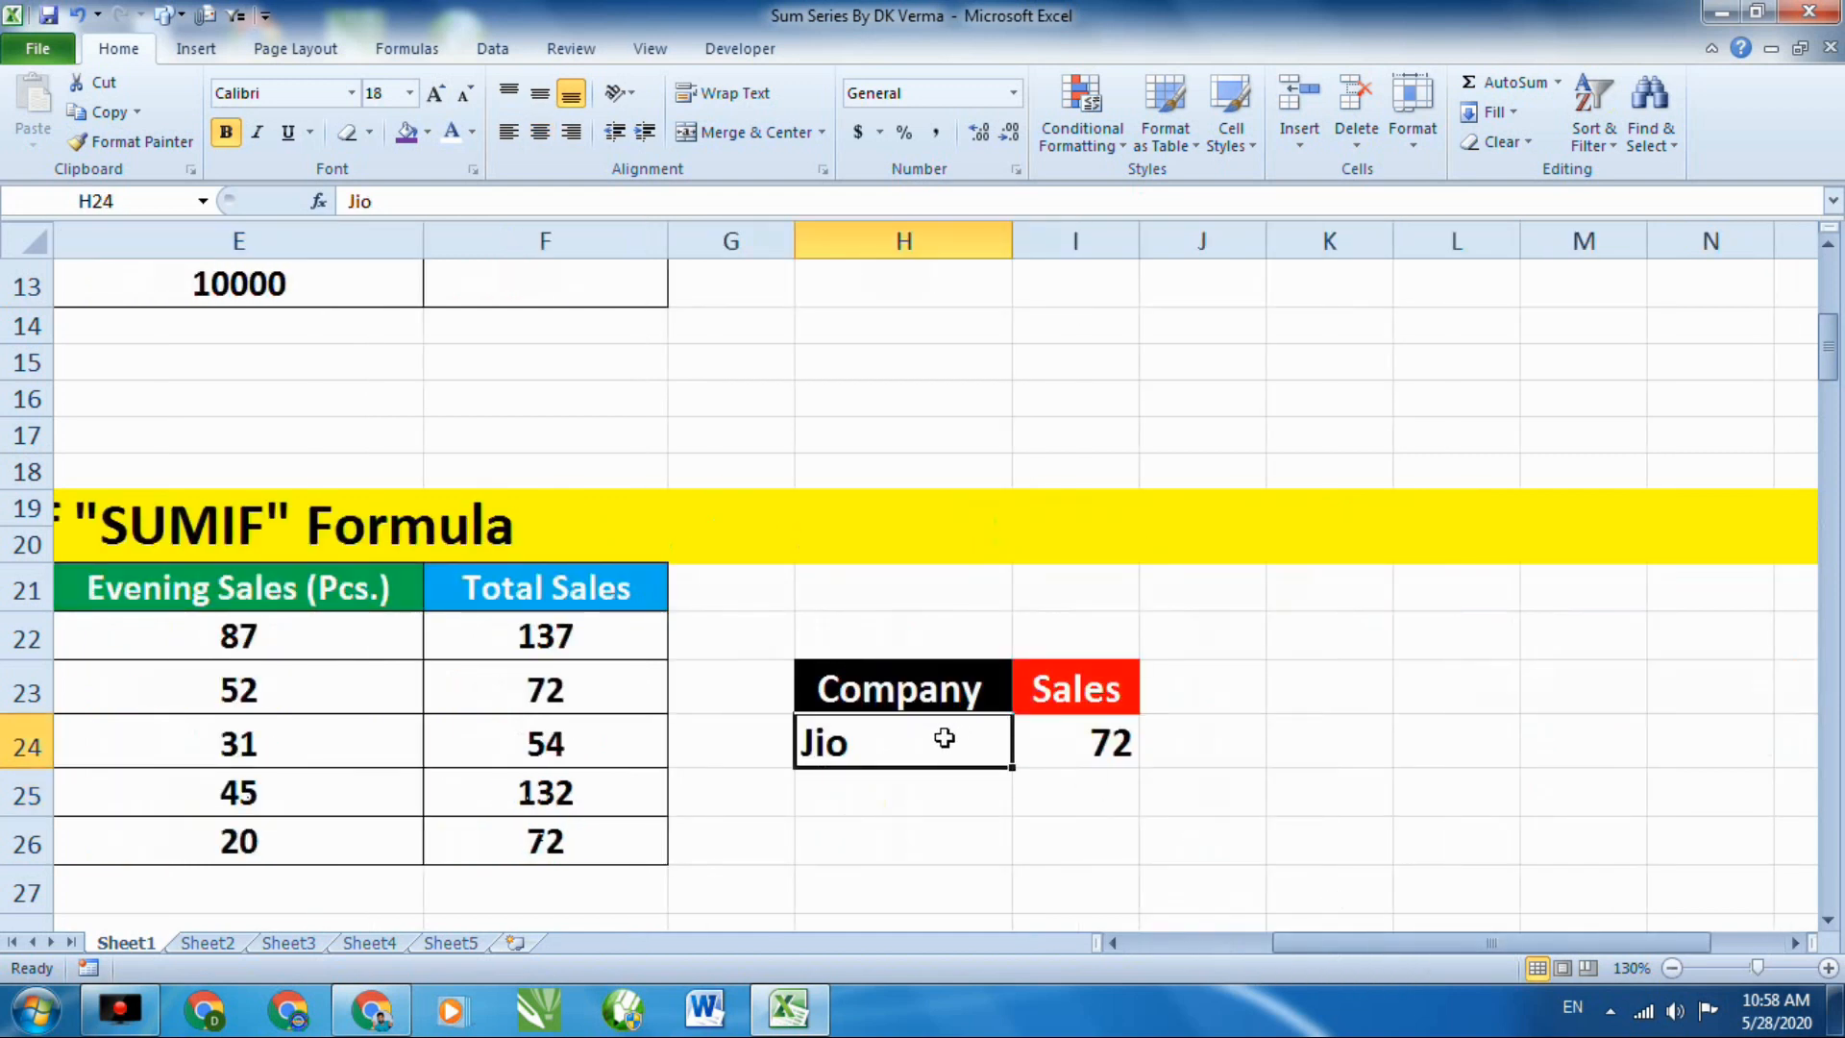
key("Delete")
left_click(1121, 742)
left_click(932, 732)
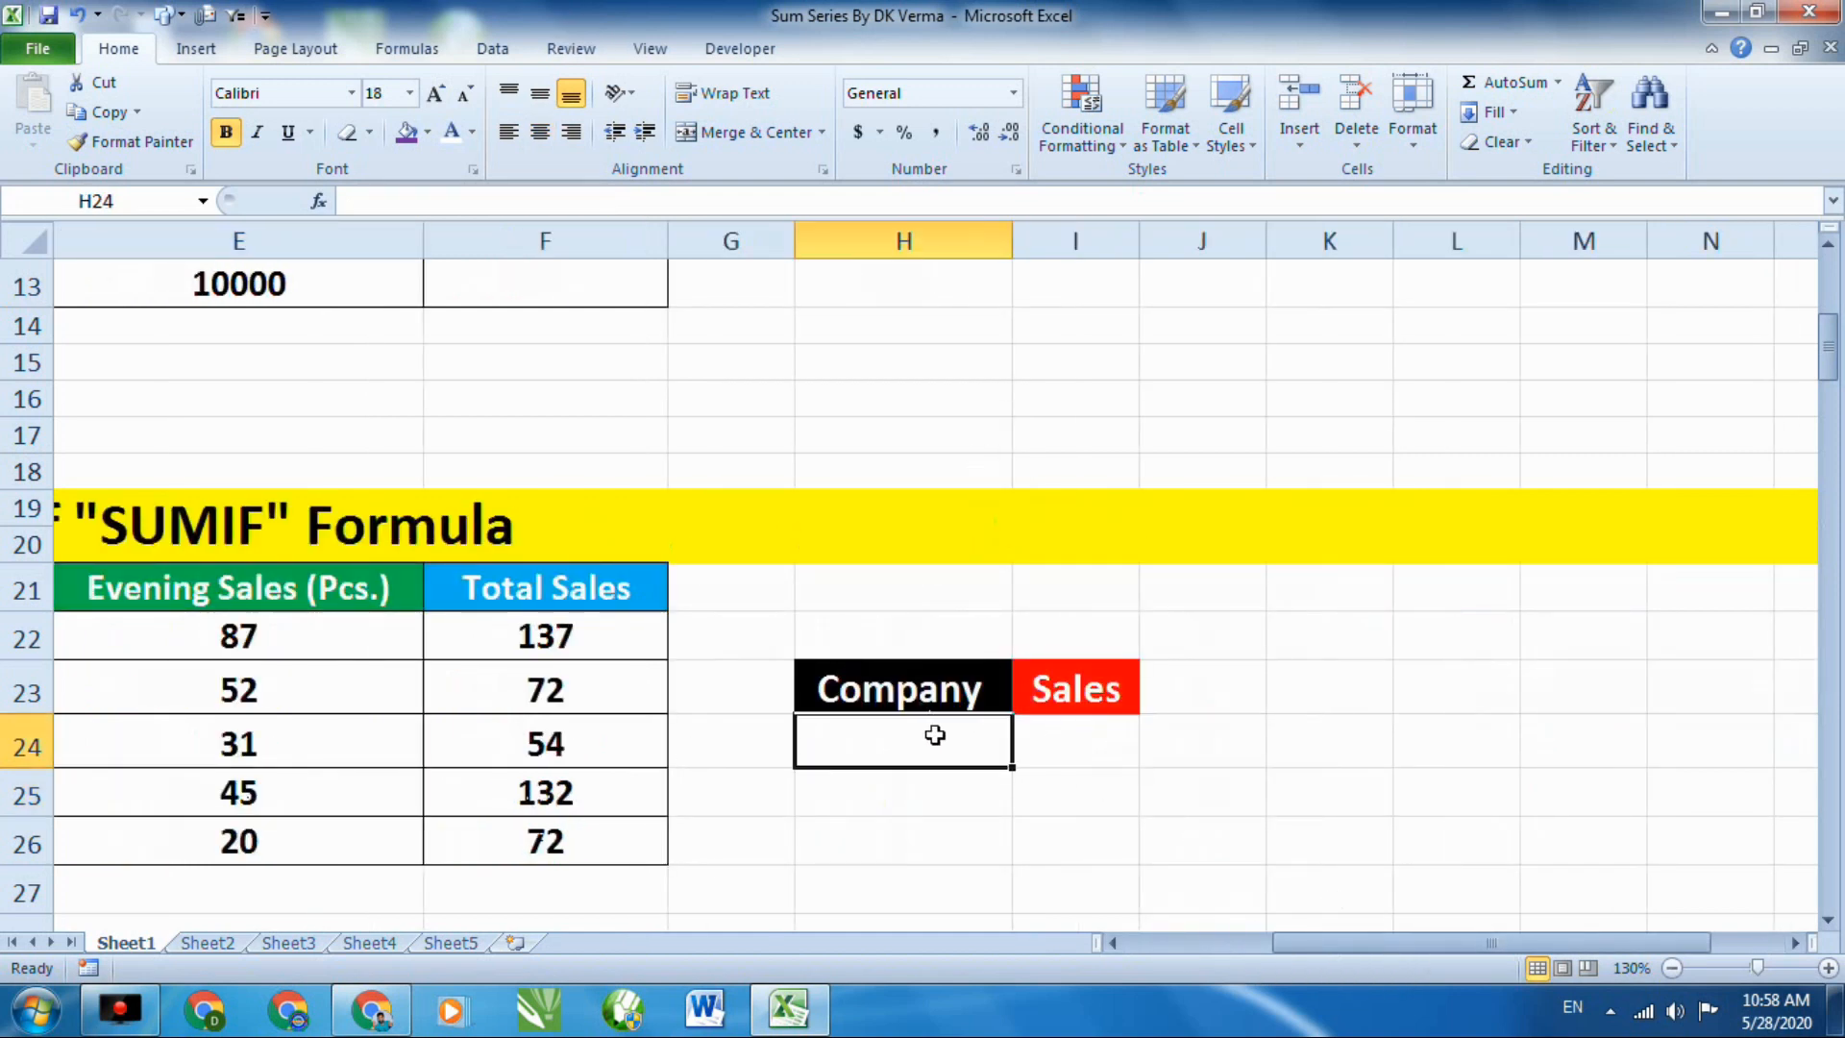
Enter LG as the lookup company in H24.
left_click_drag(1359, 937, 1158, 923)
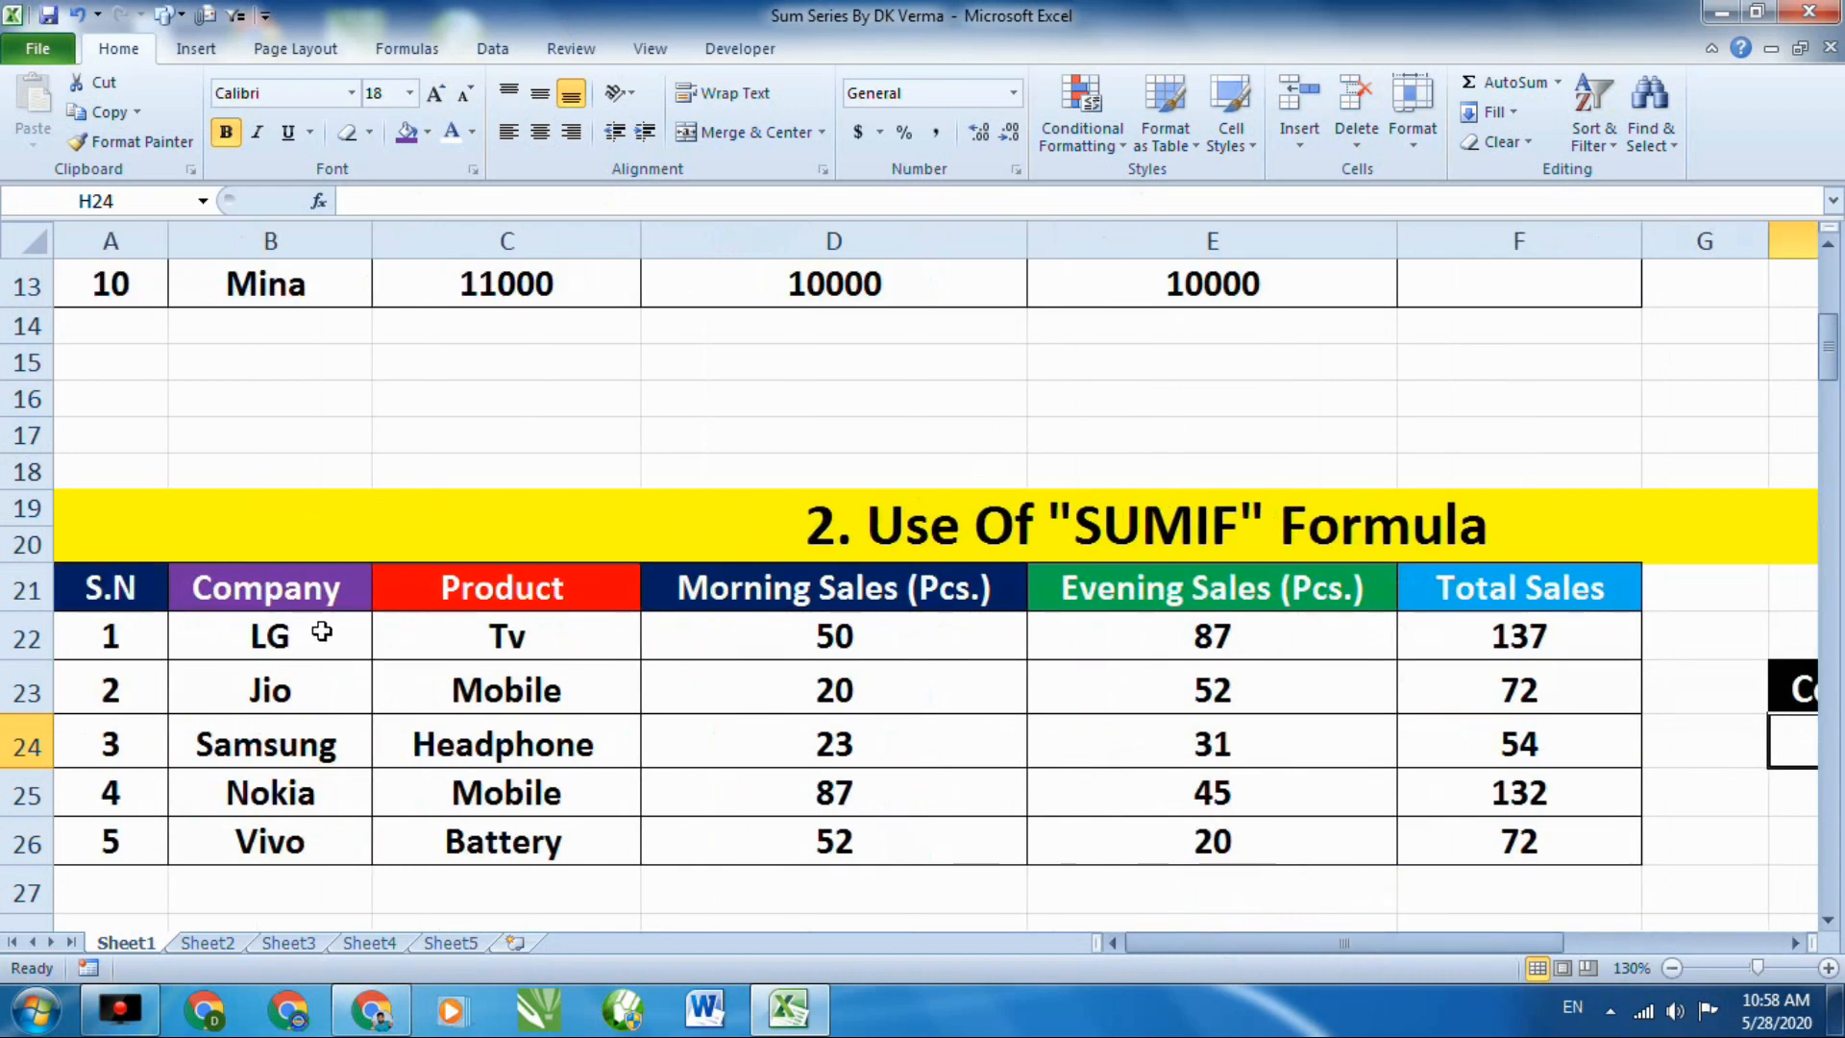
left_click_drag(1492, 944, 1619, 944)
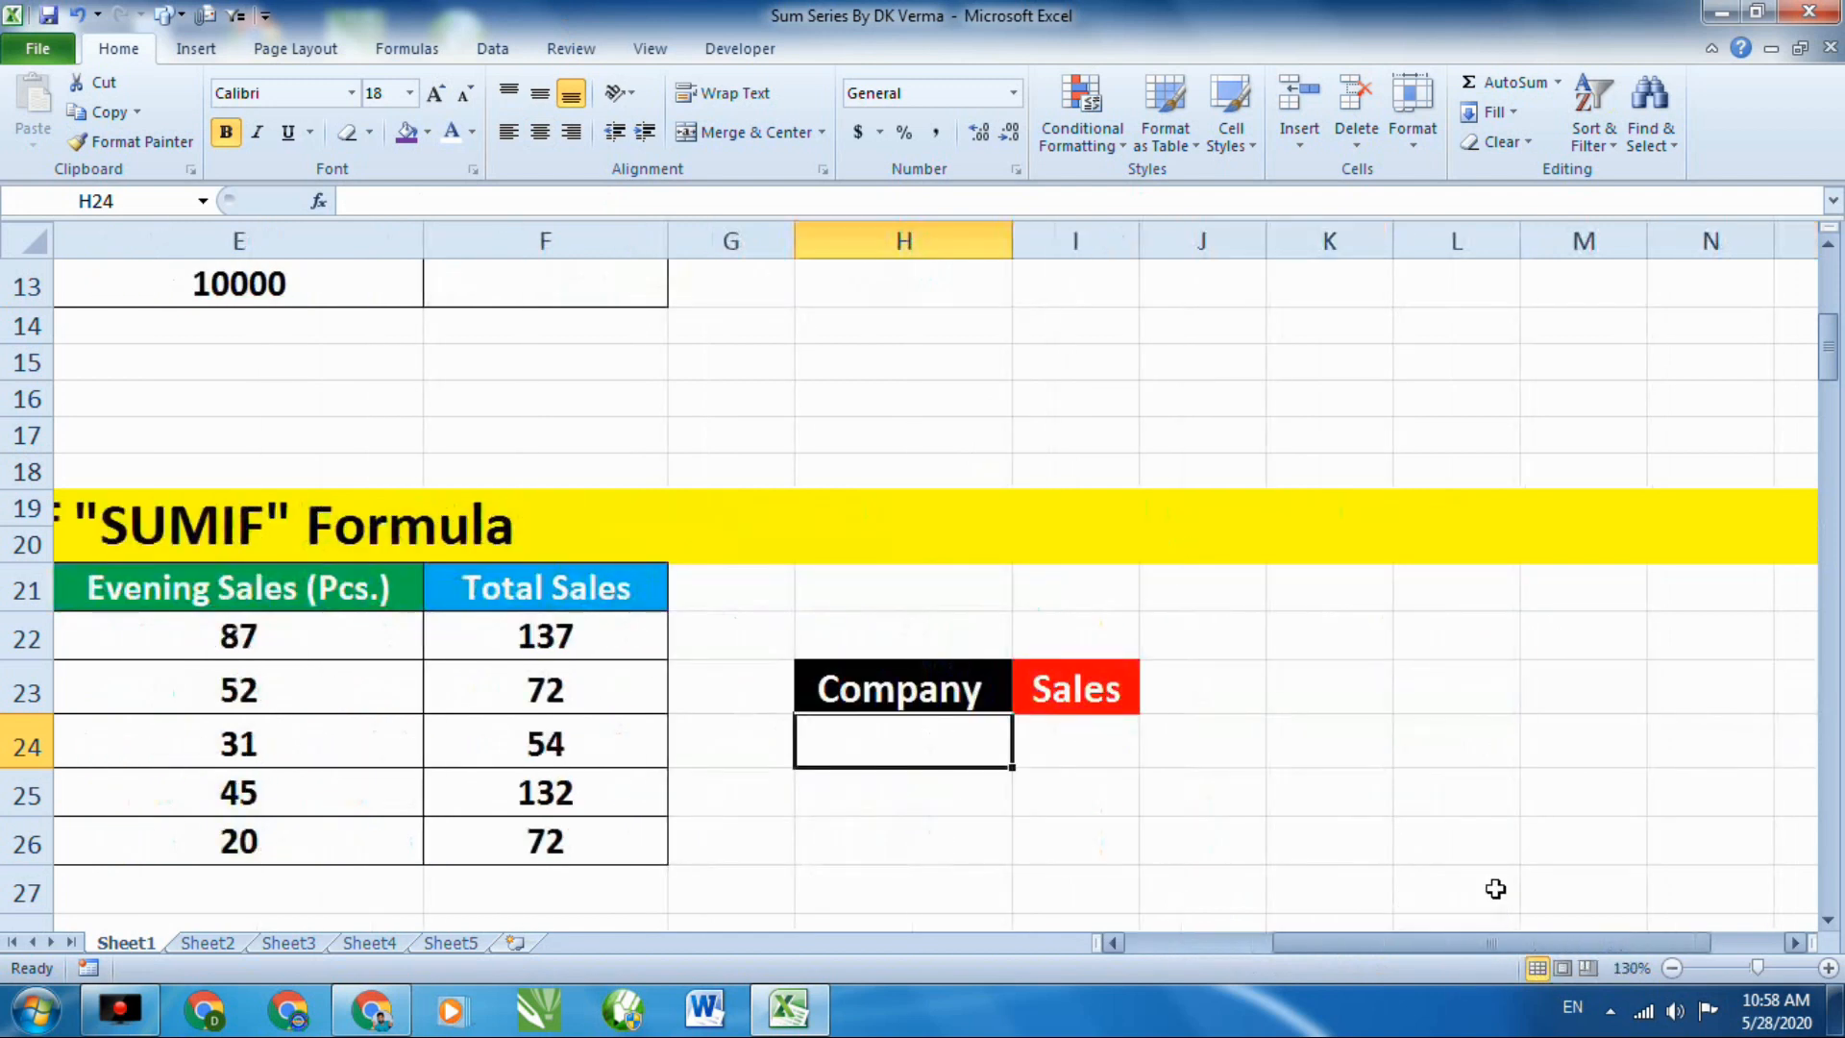
double_click(923, 744)
type("LG")
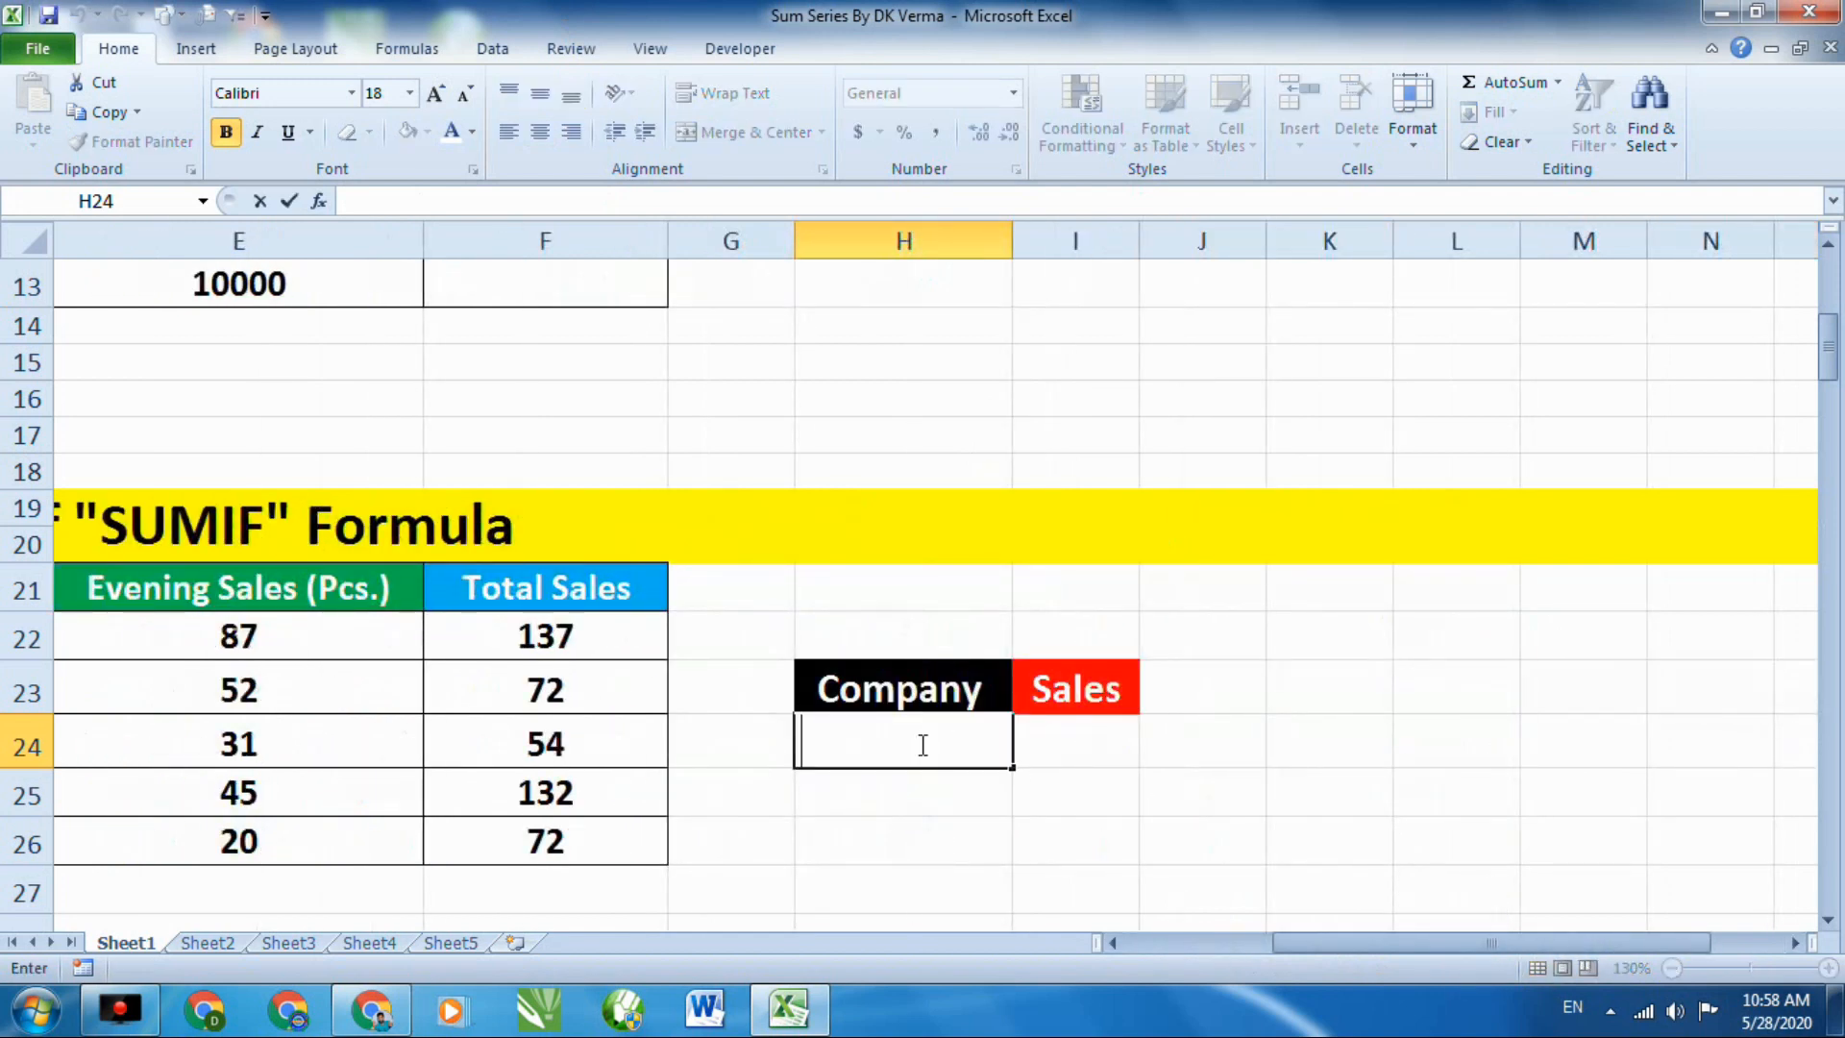
Start a SUMIF formula in I24 with the company names B22:B26 as its range.
left_click(1113, 733)
scroll(1146, 626, "down", 1)
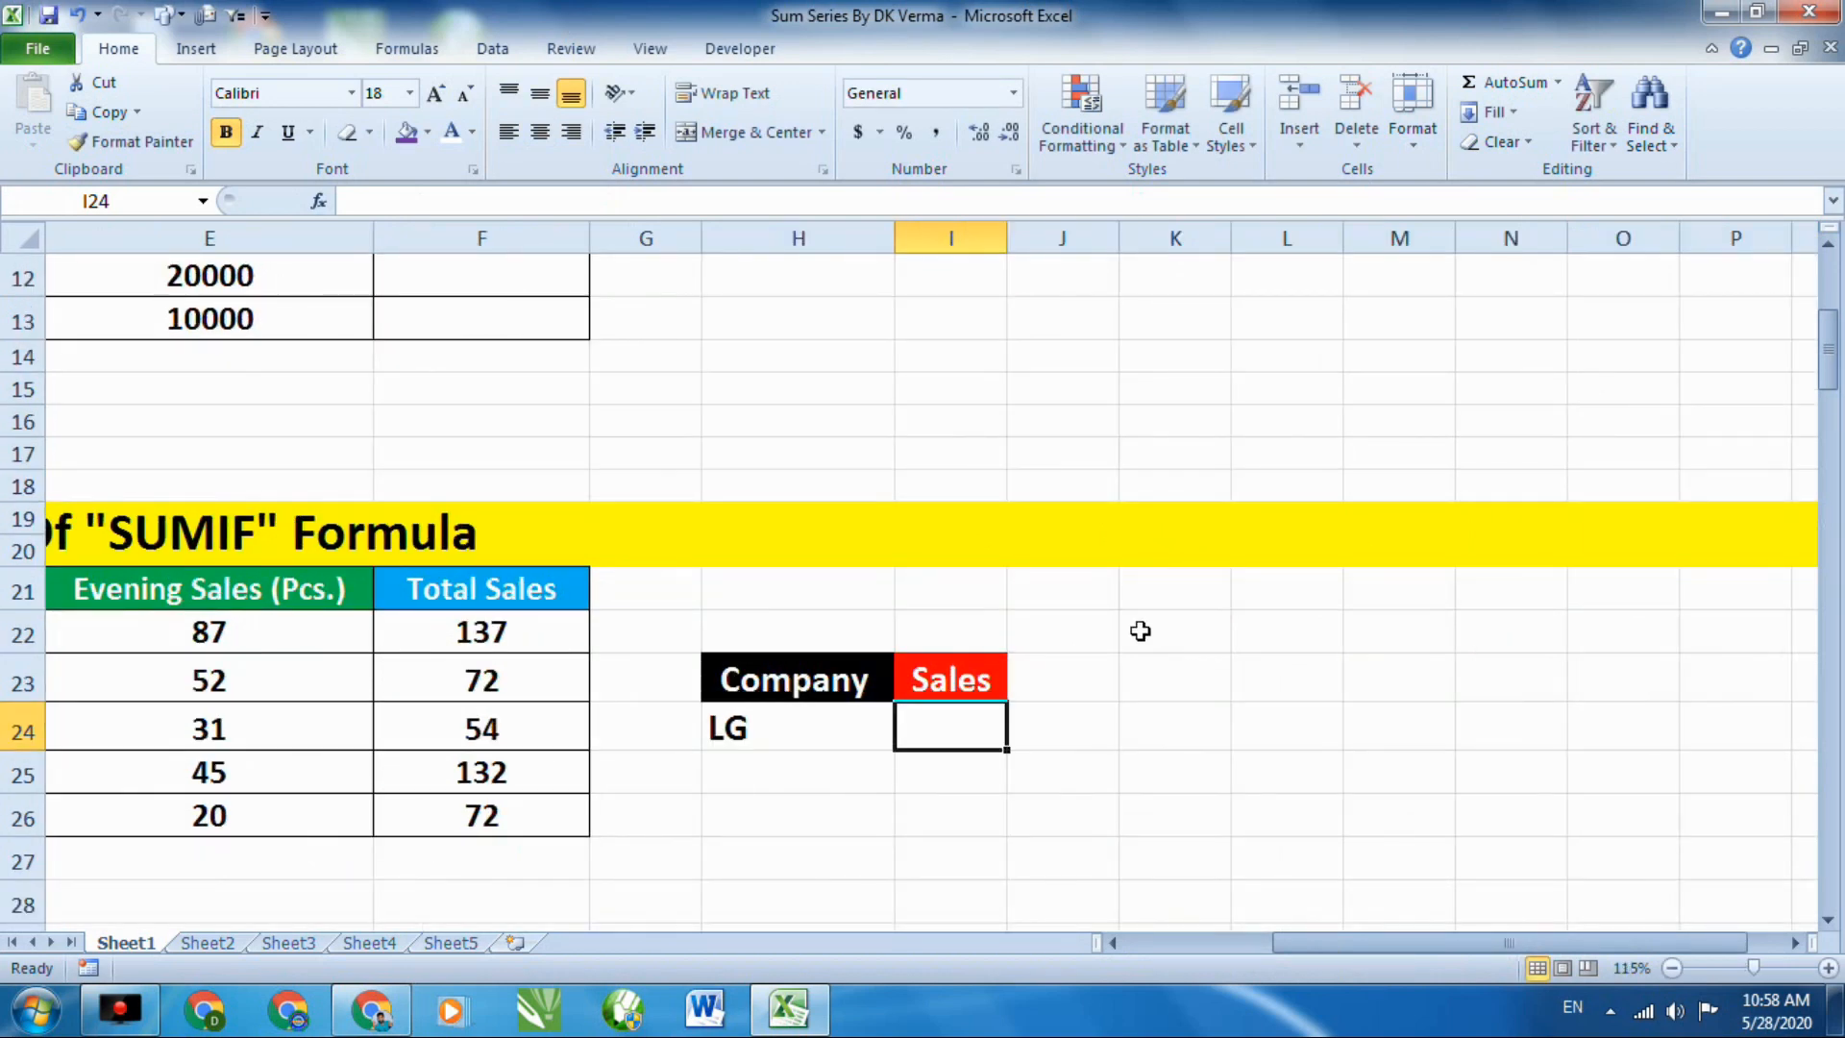
scroll(1063, 651, "up", 2)
type("=SU")
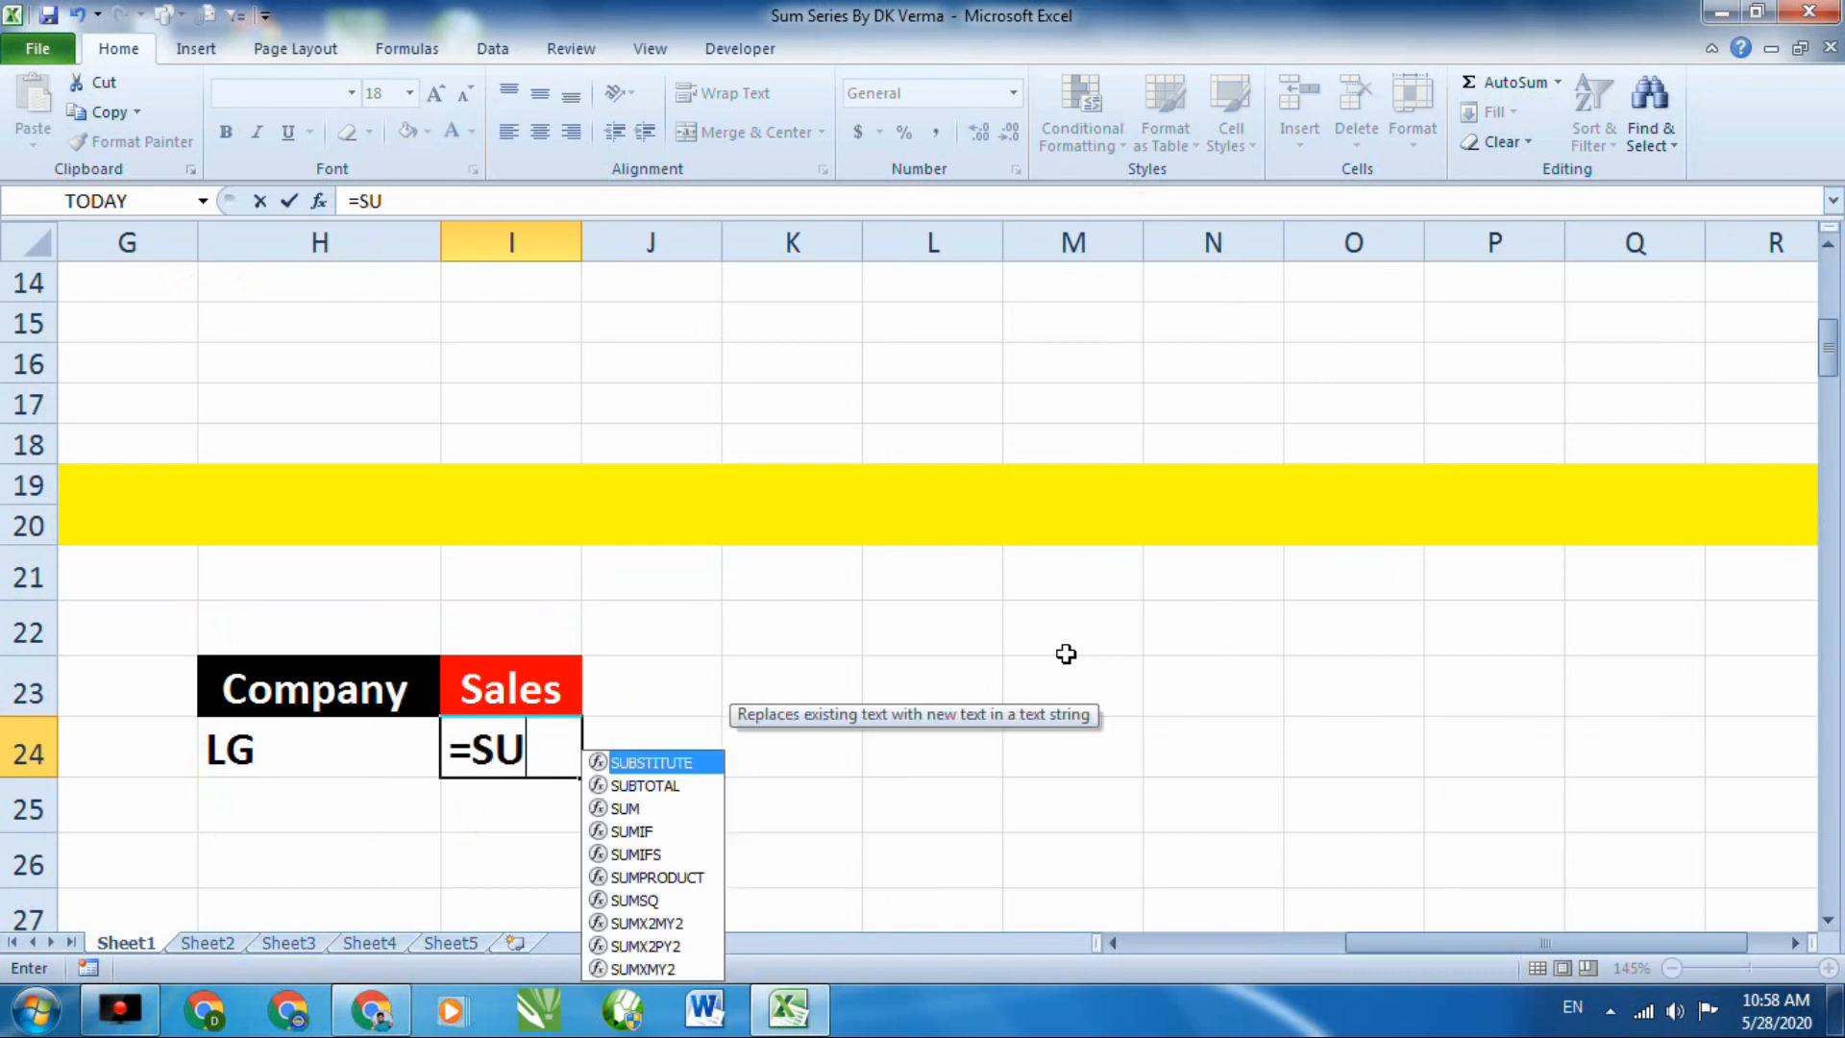
type("MIF(")
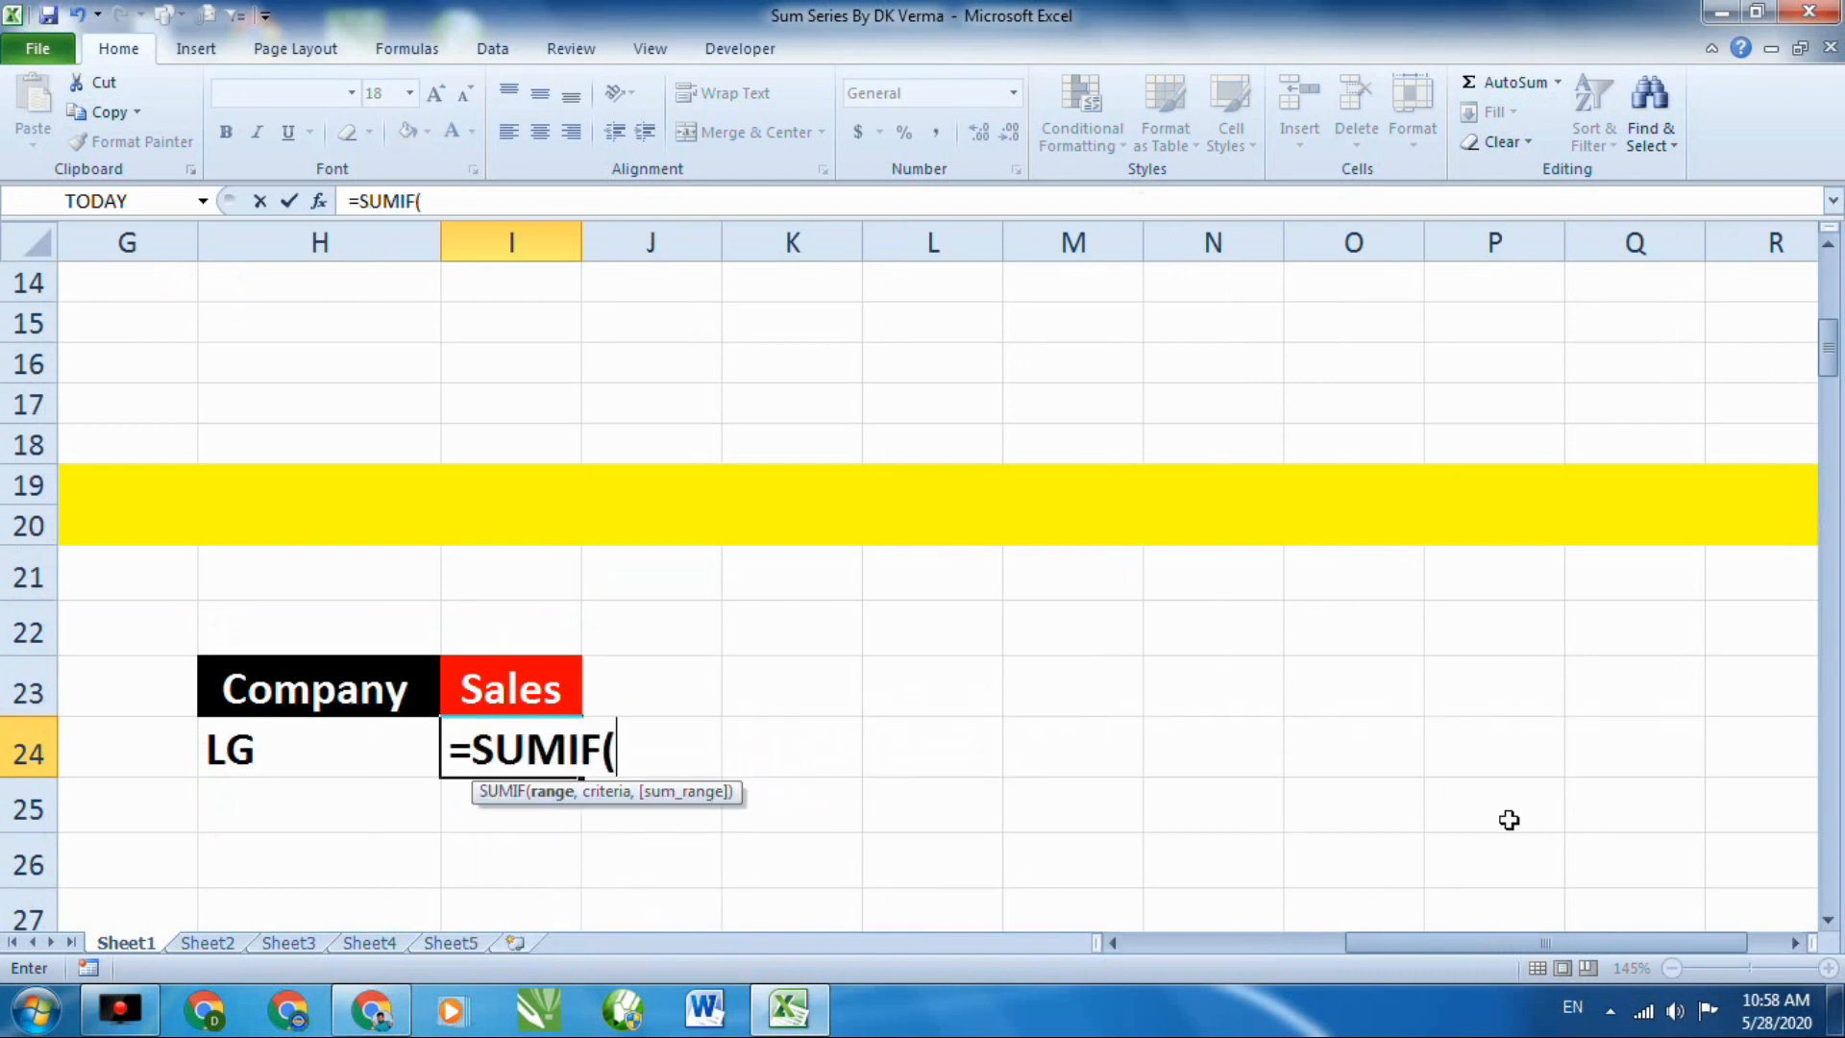
left_click_drag(1520, 942, 1304, 944)
left_click(300, 620)
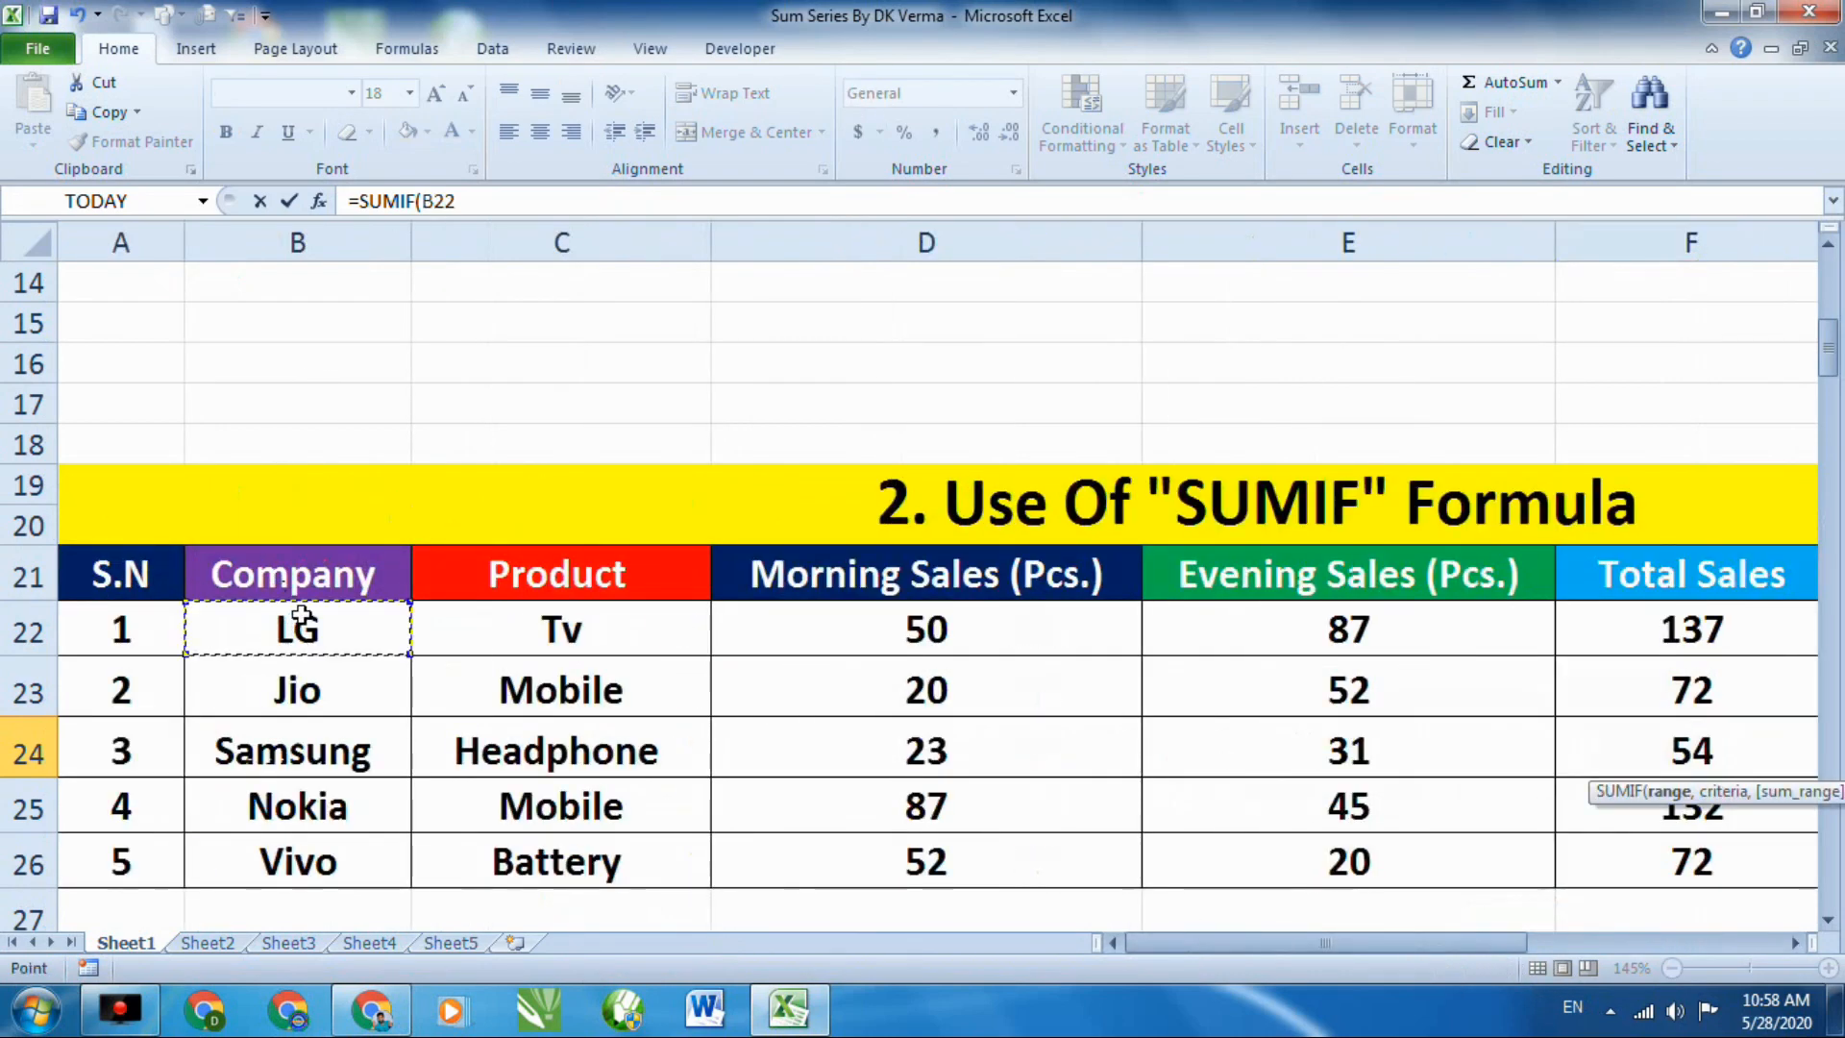
left_click_drag(301, 620, 363, 846)
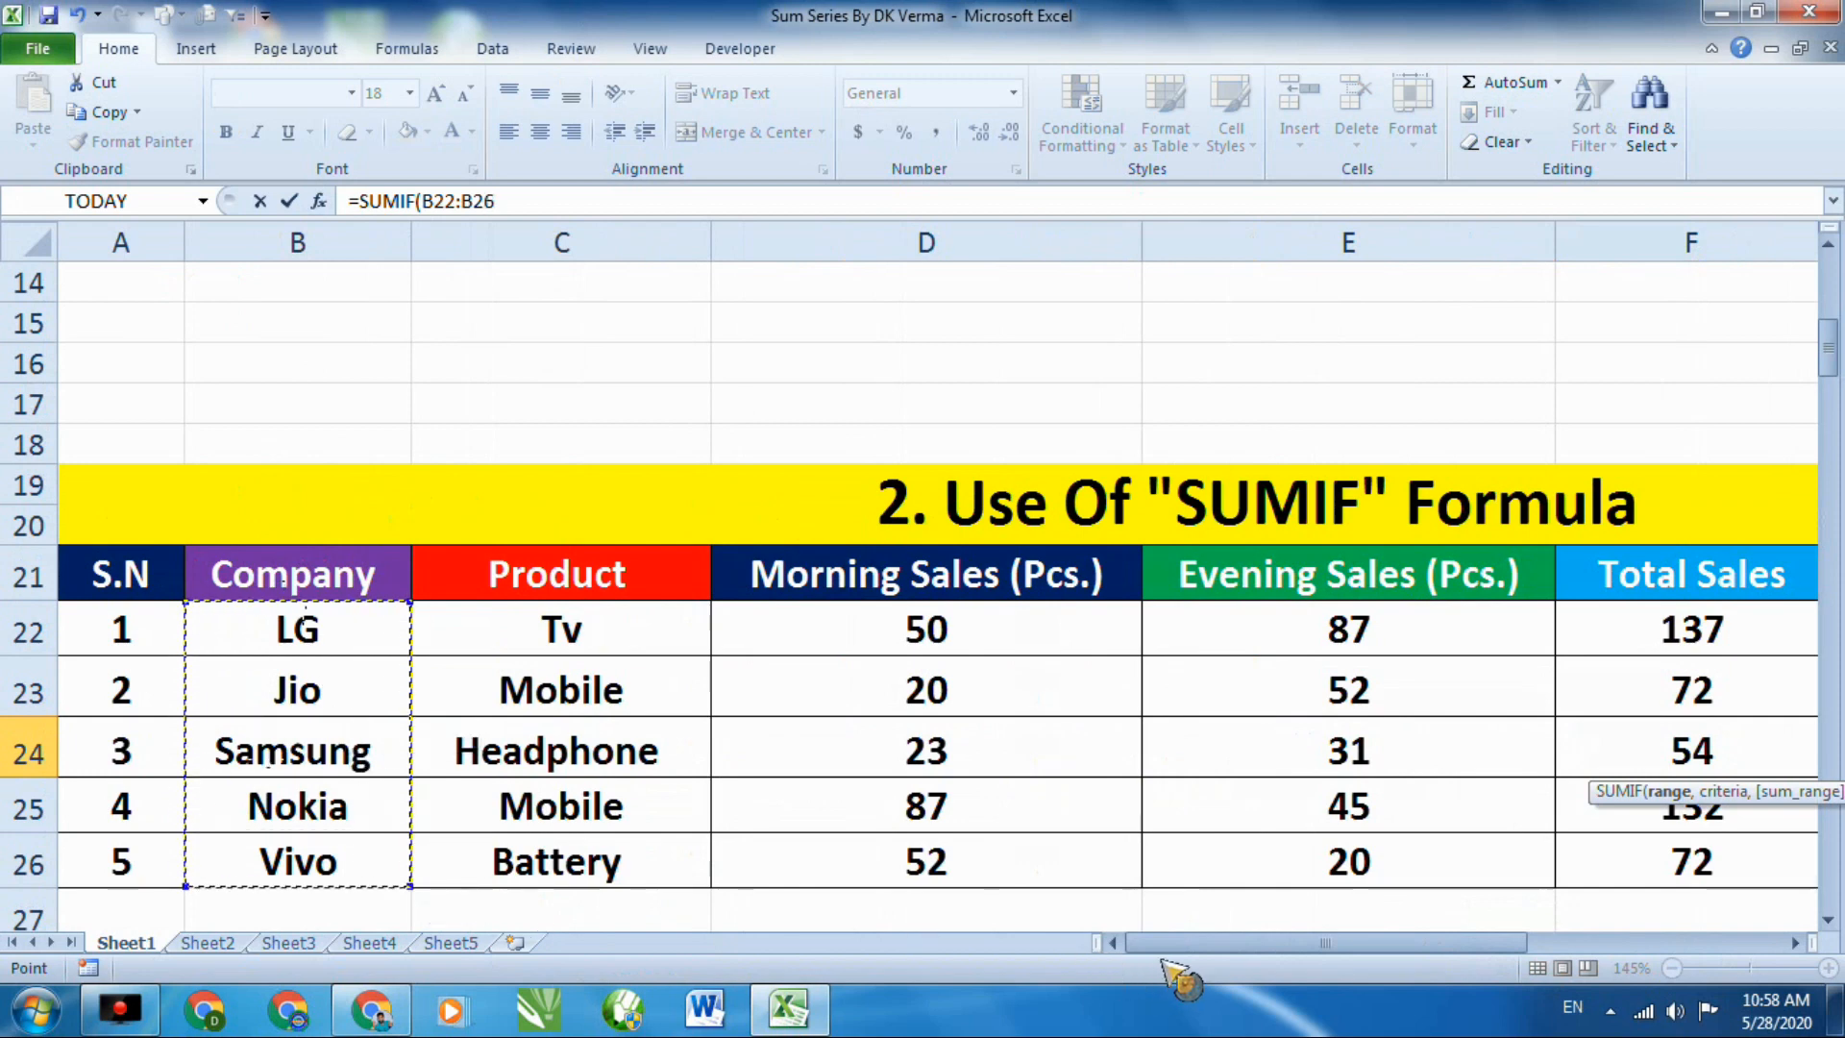
Complete the SUMIF formula in I24 with H24 as the criterion and F22:F26 as the sum range.
left_click_drag(1182, 943, 1359, 944)
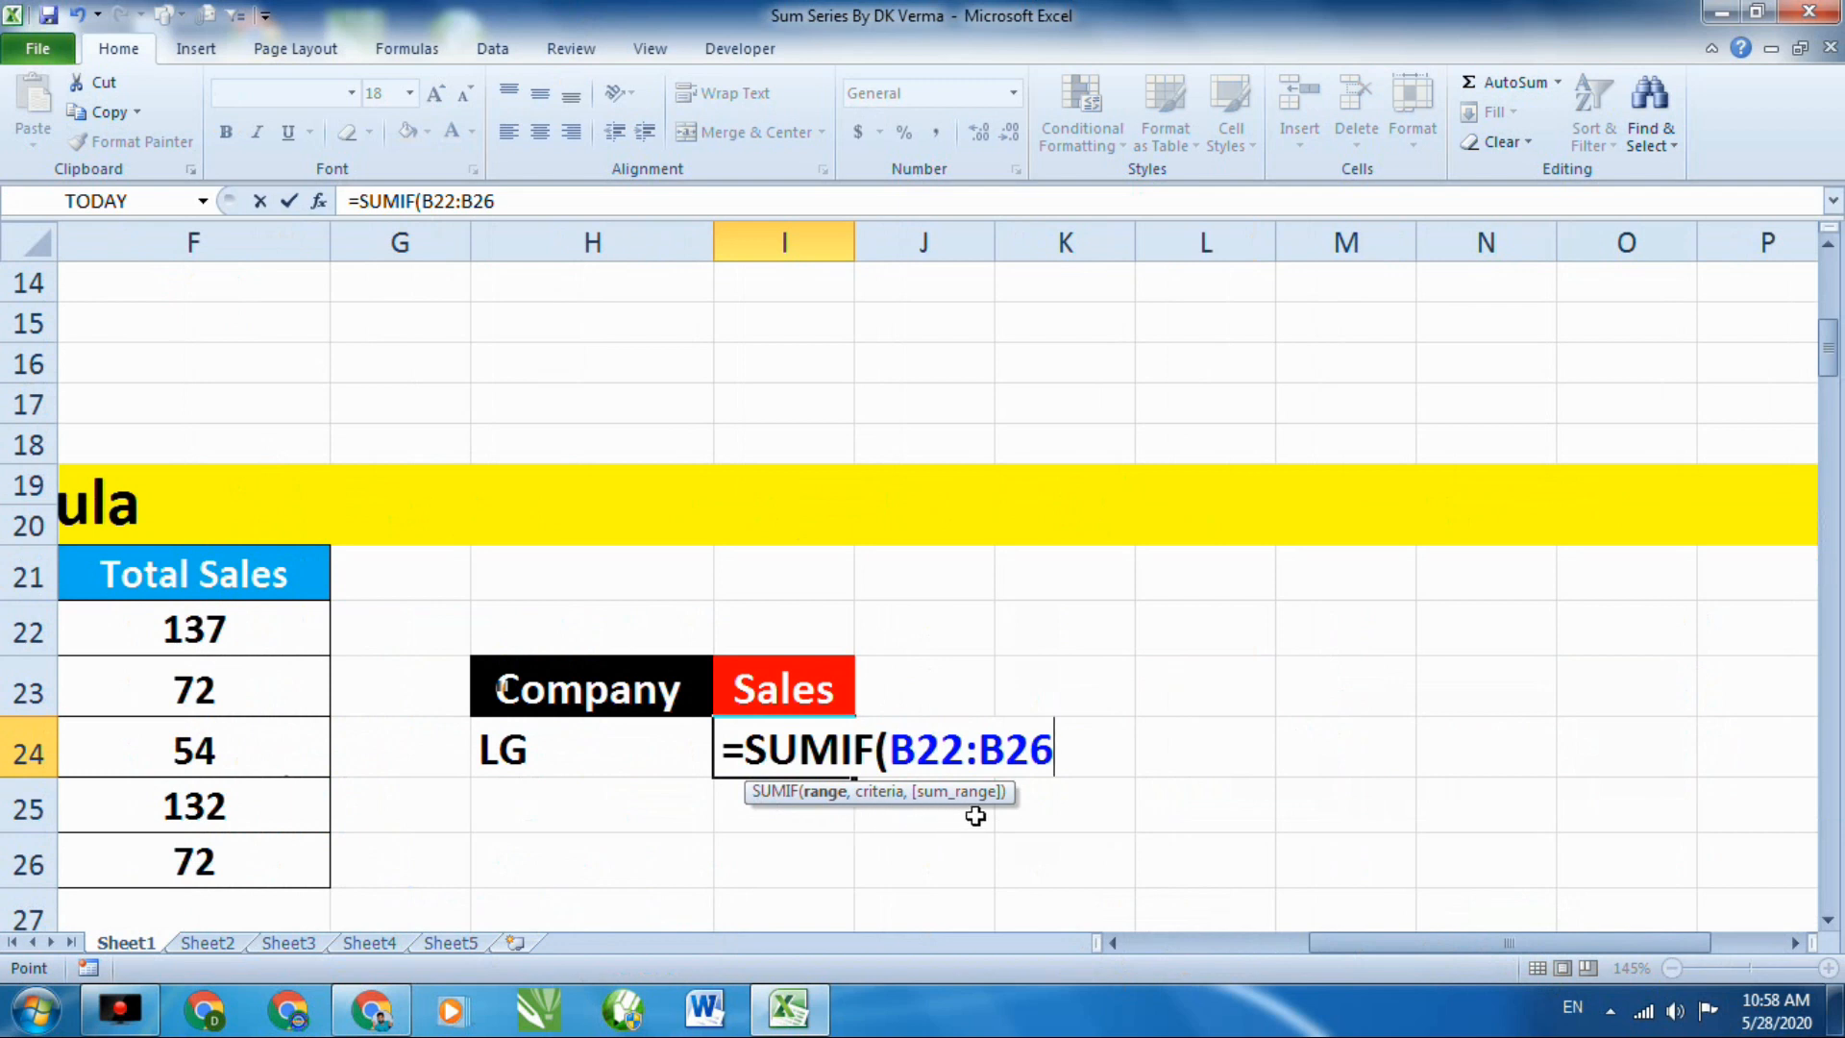
left_click_drag(1357, 947, 1287, 931)
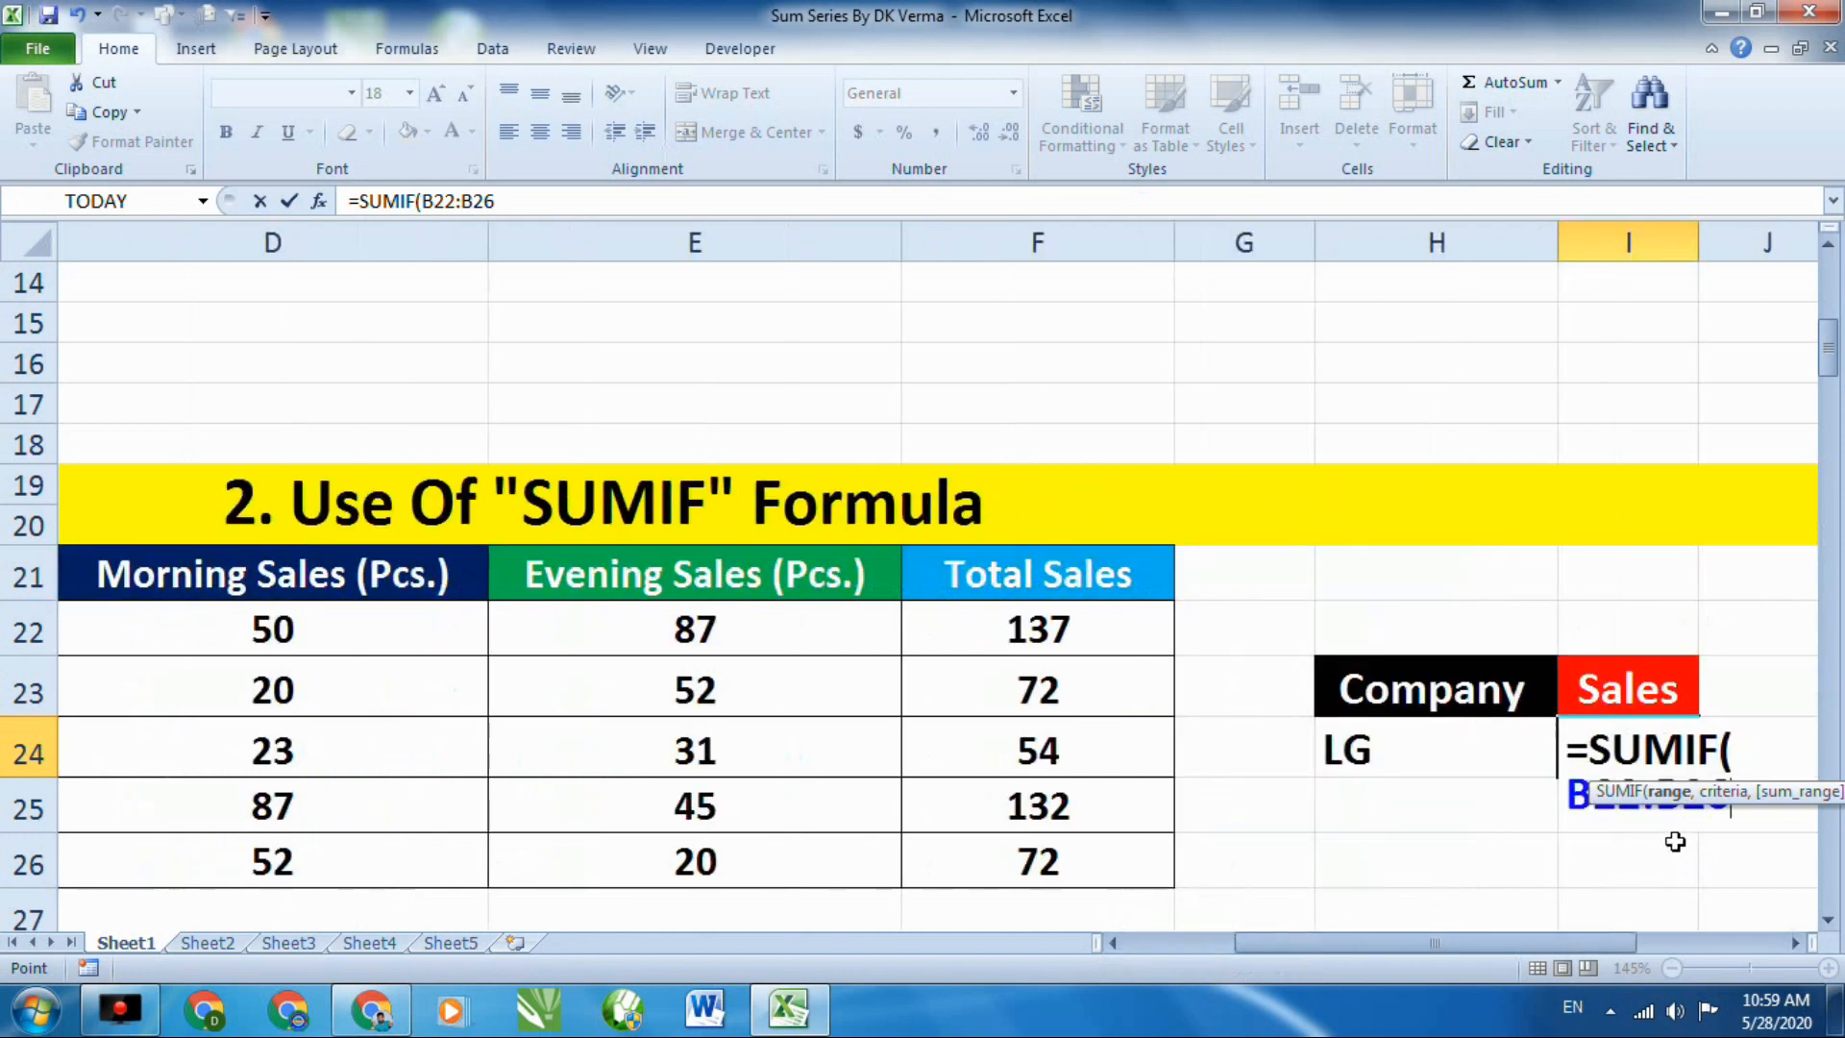
mouse_move(1527, 936)
left_mouse_down()
mouse_move(1461, 939)
mouse_move(1536, 947)
mouse_move(1507, 928)
left_mouse_up()
left_click_drag(1313, 947, 1658, 952)
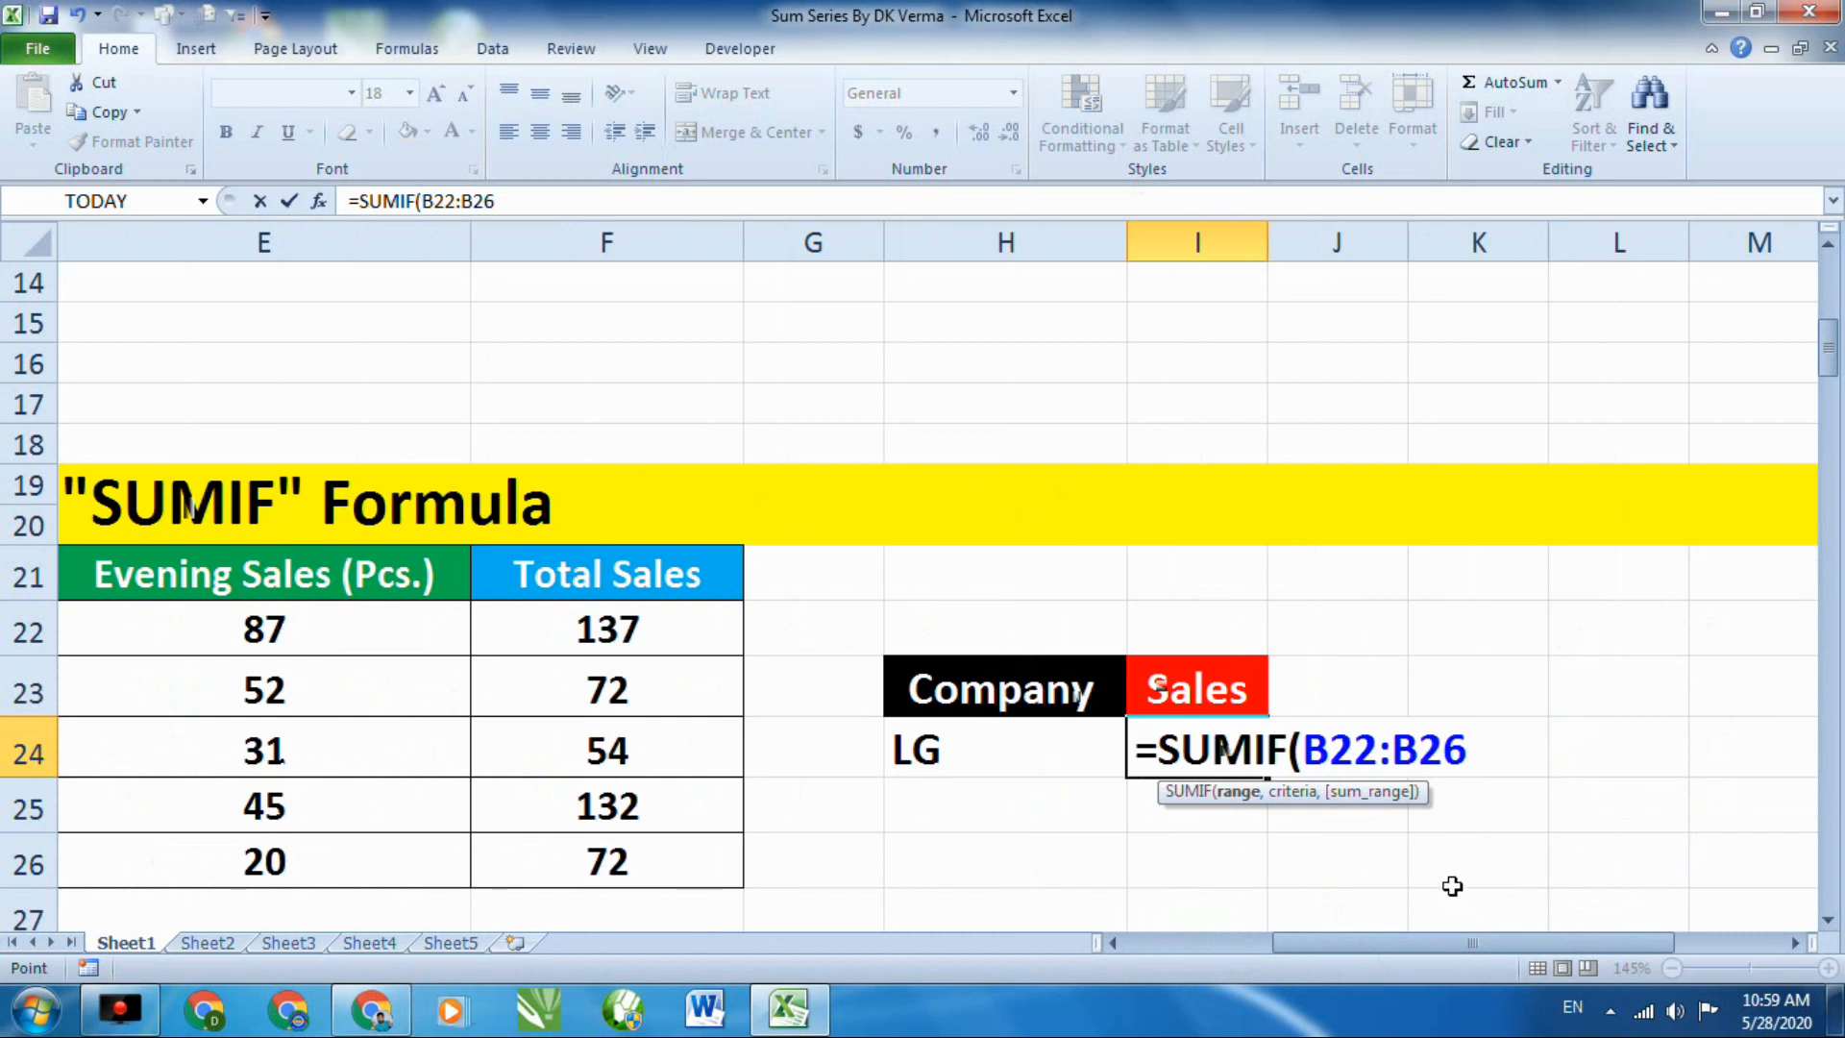
type(",")
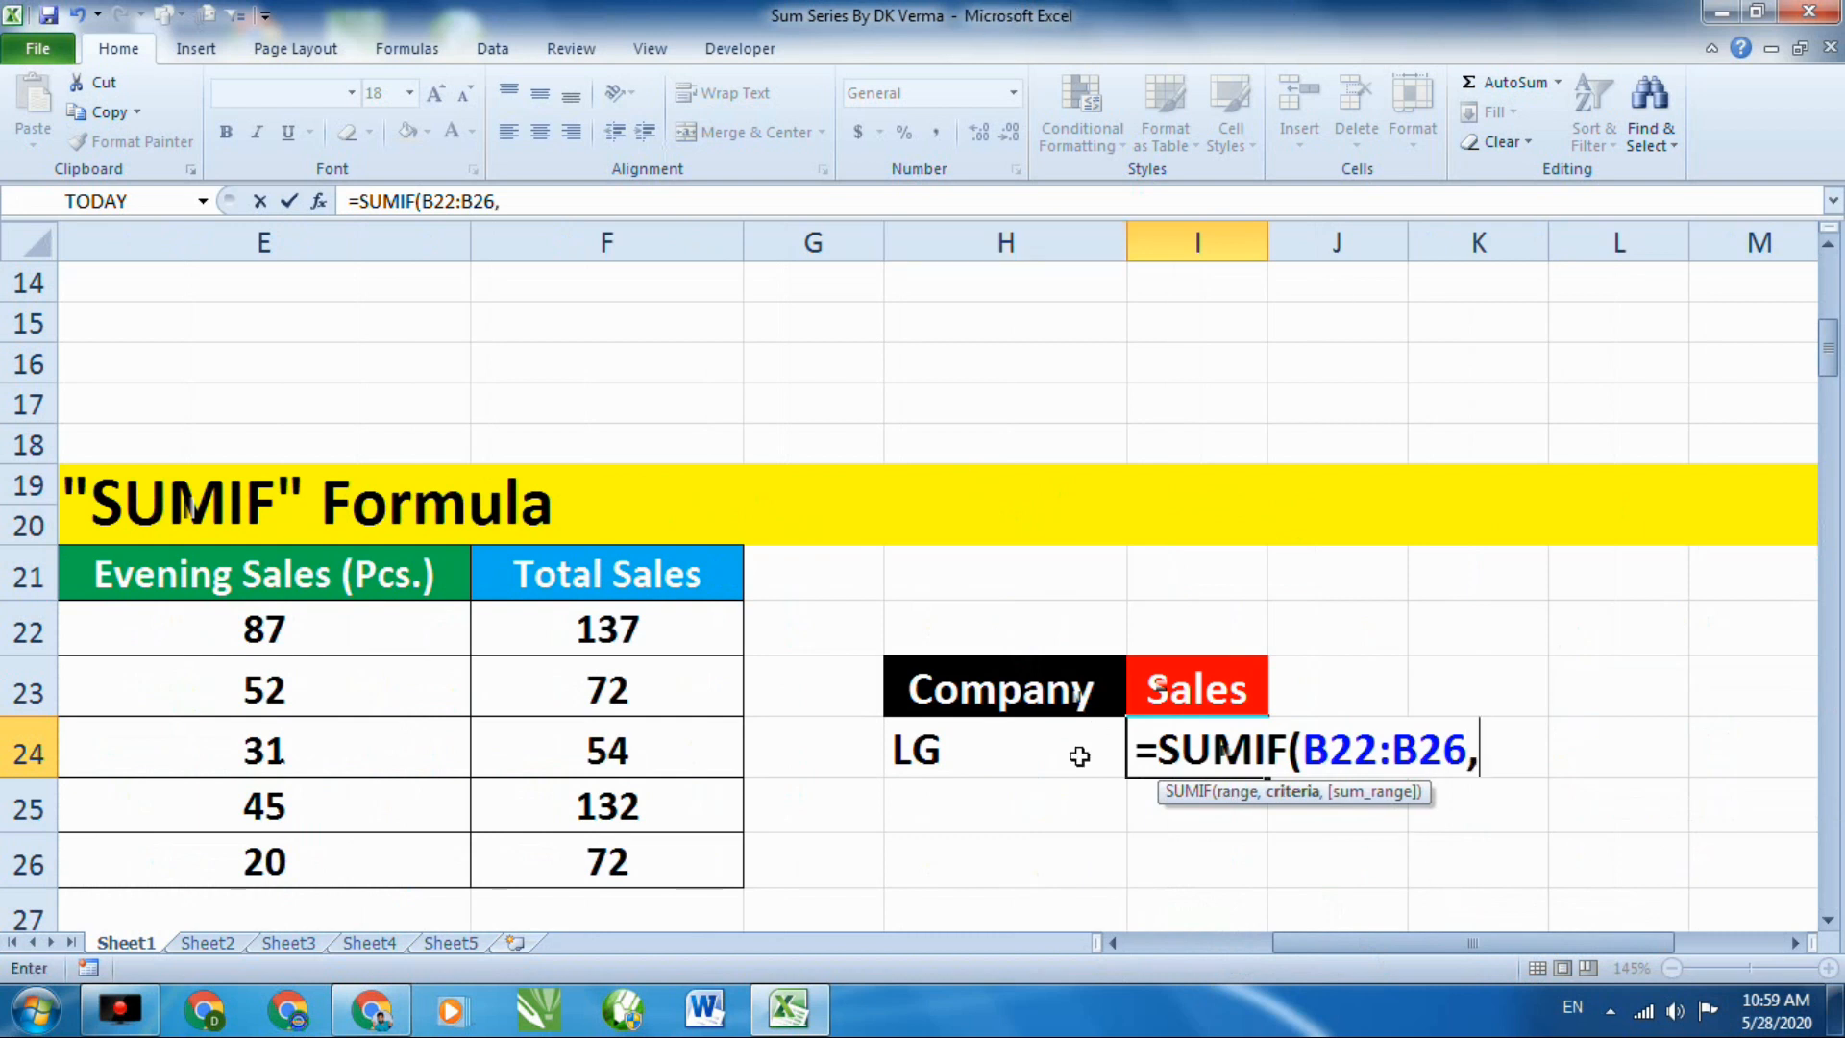
left_click(1024, 759)
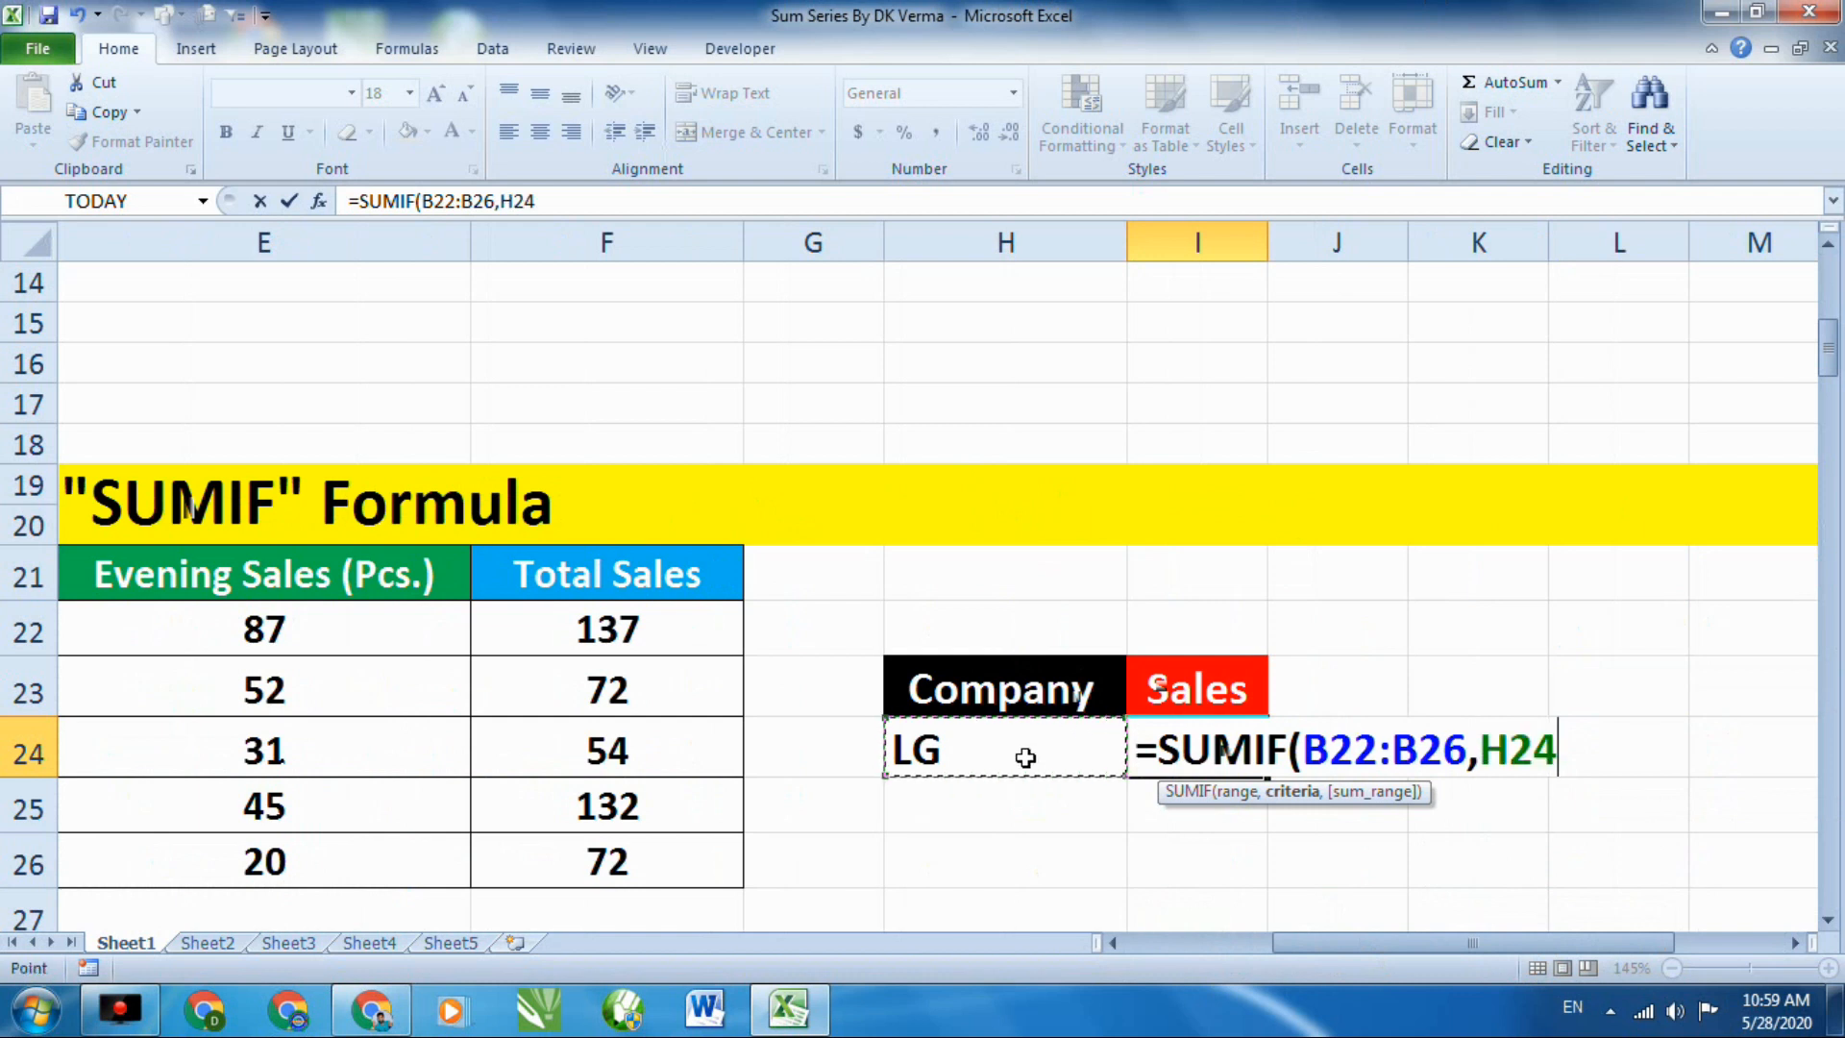
type(",")
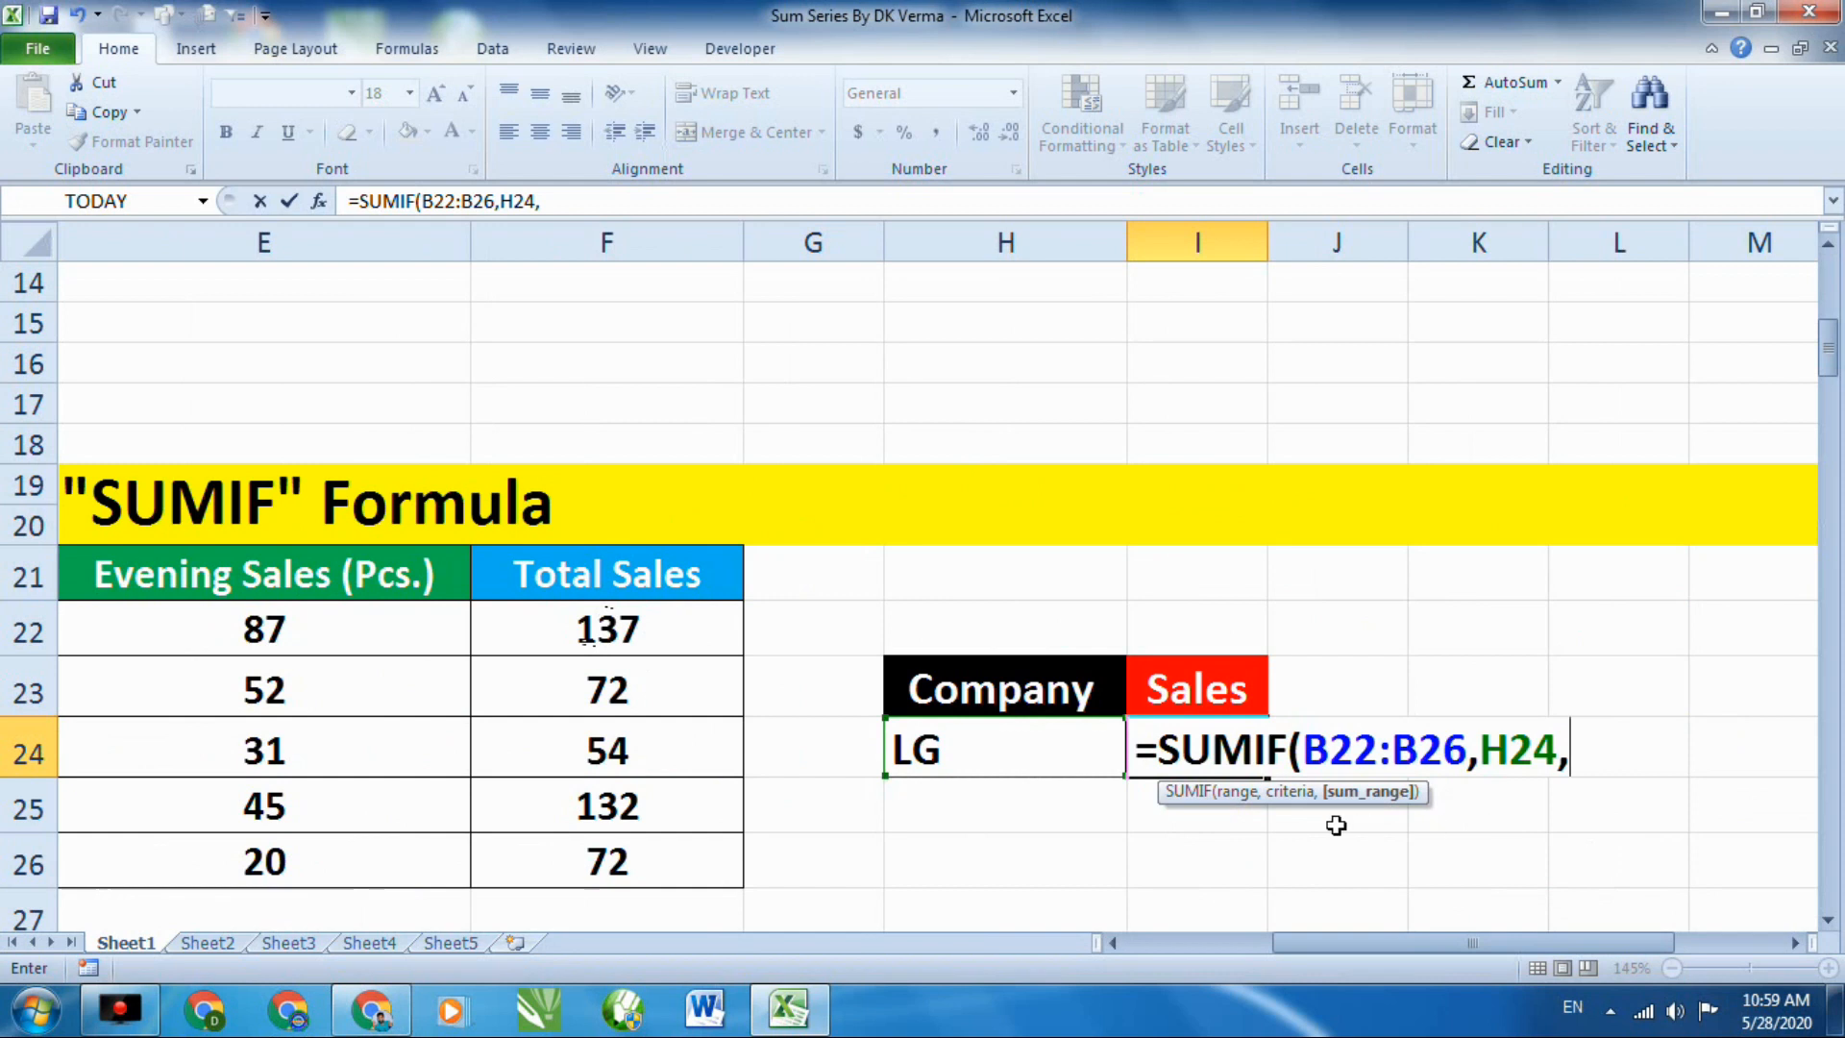
left_click_drag(678, 625, 708, 861)
type(")")
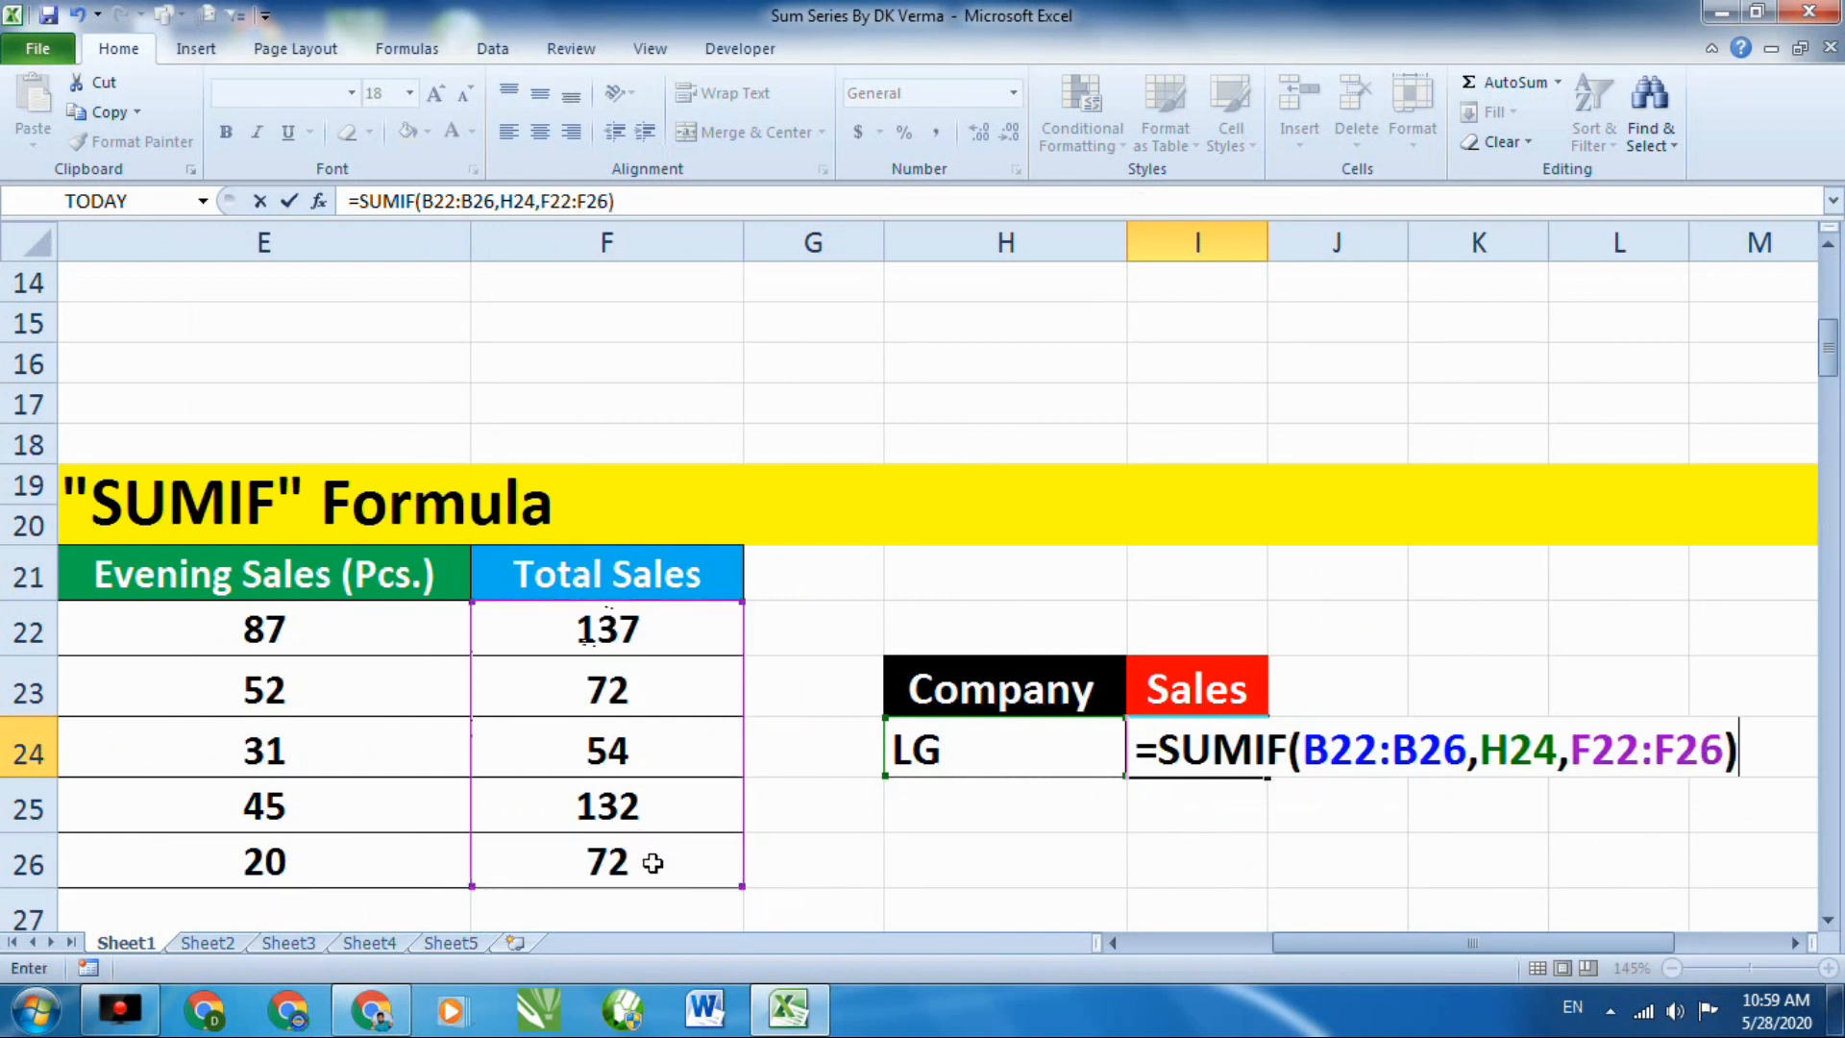
key("Return")
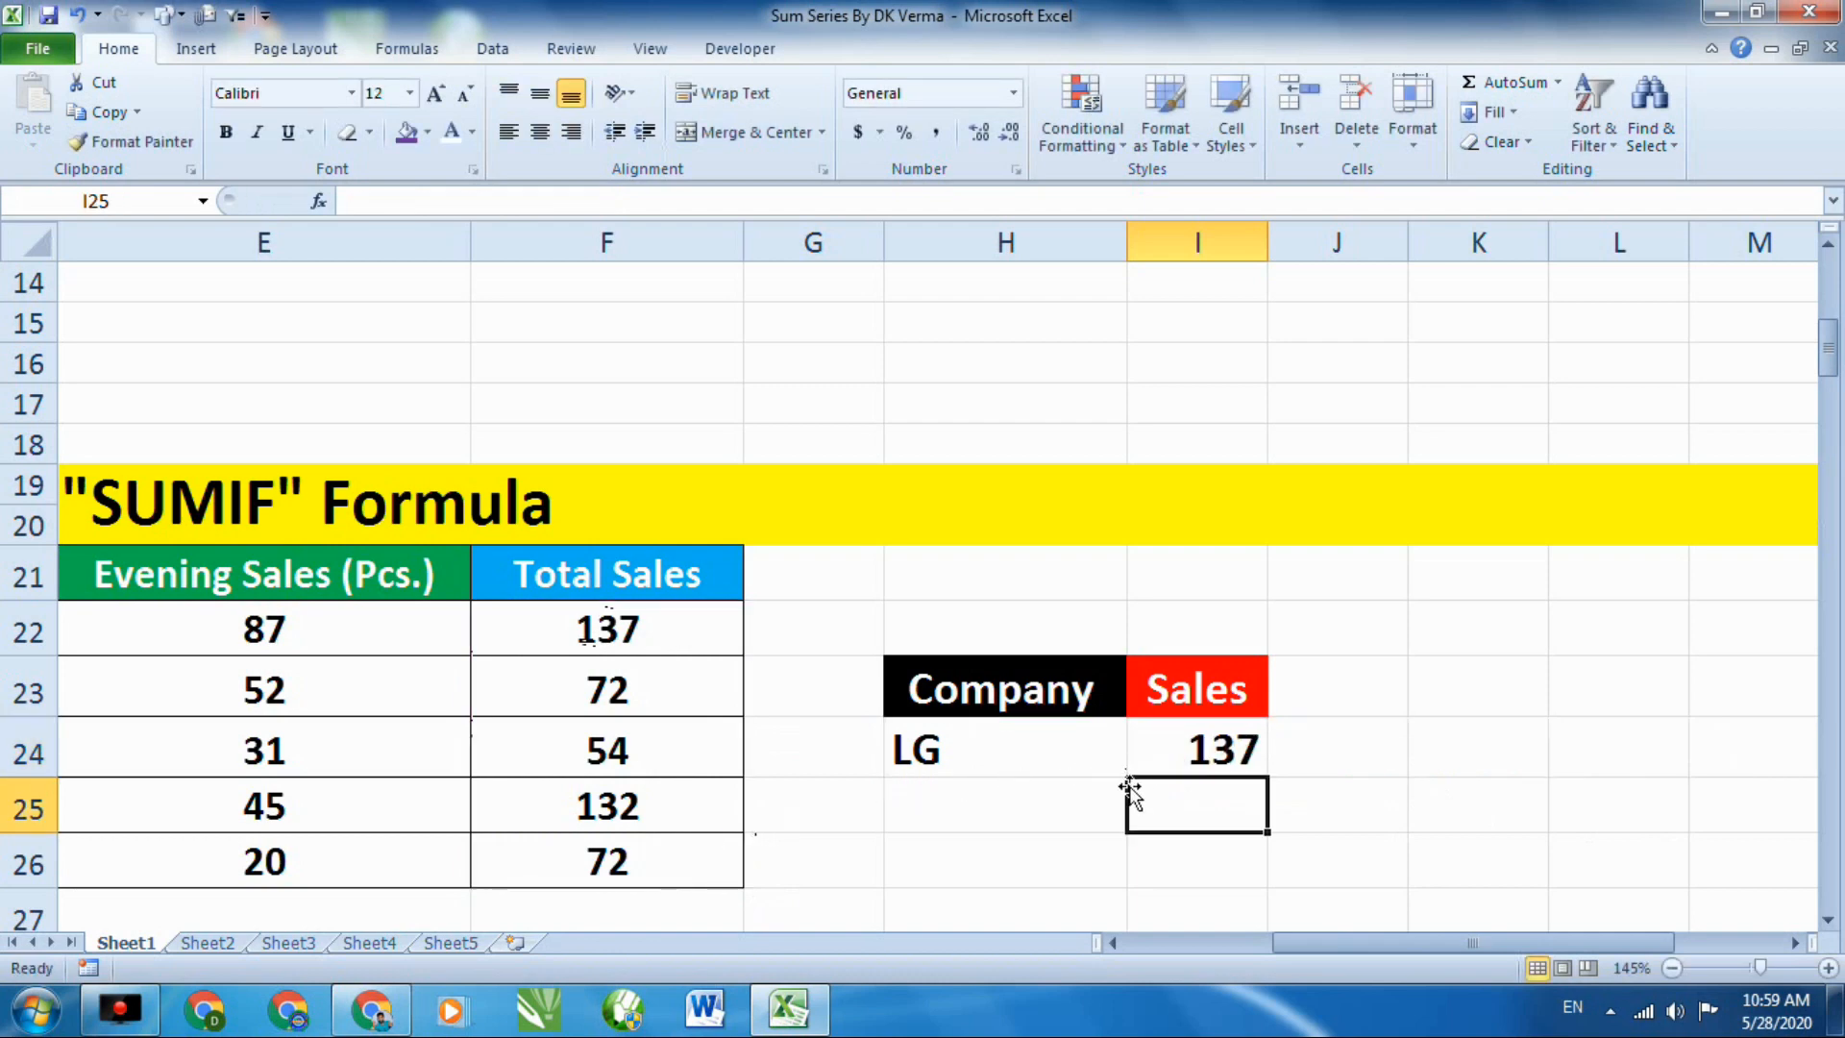
Enter Sumsang as a second lookup company in H25, below LG.
mouse_move(1571, 942)
left_mouse_down()
mouse_move(1470, 946)
mouse_move(1538, 956)
left_mouse_up()
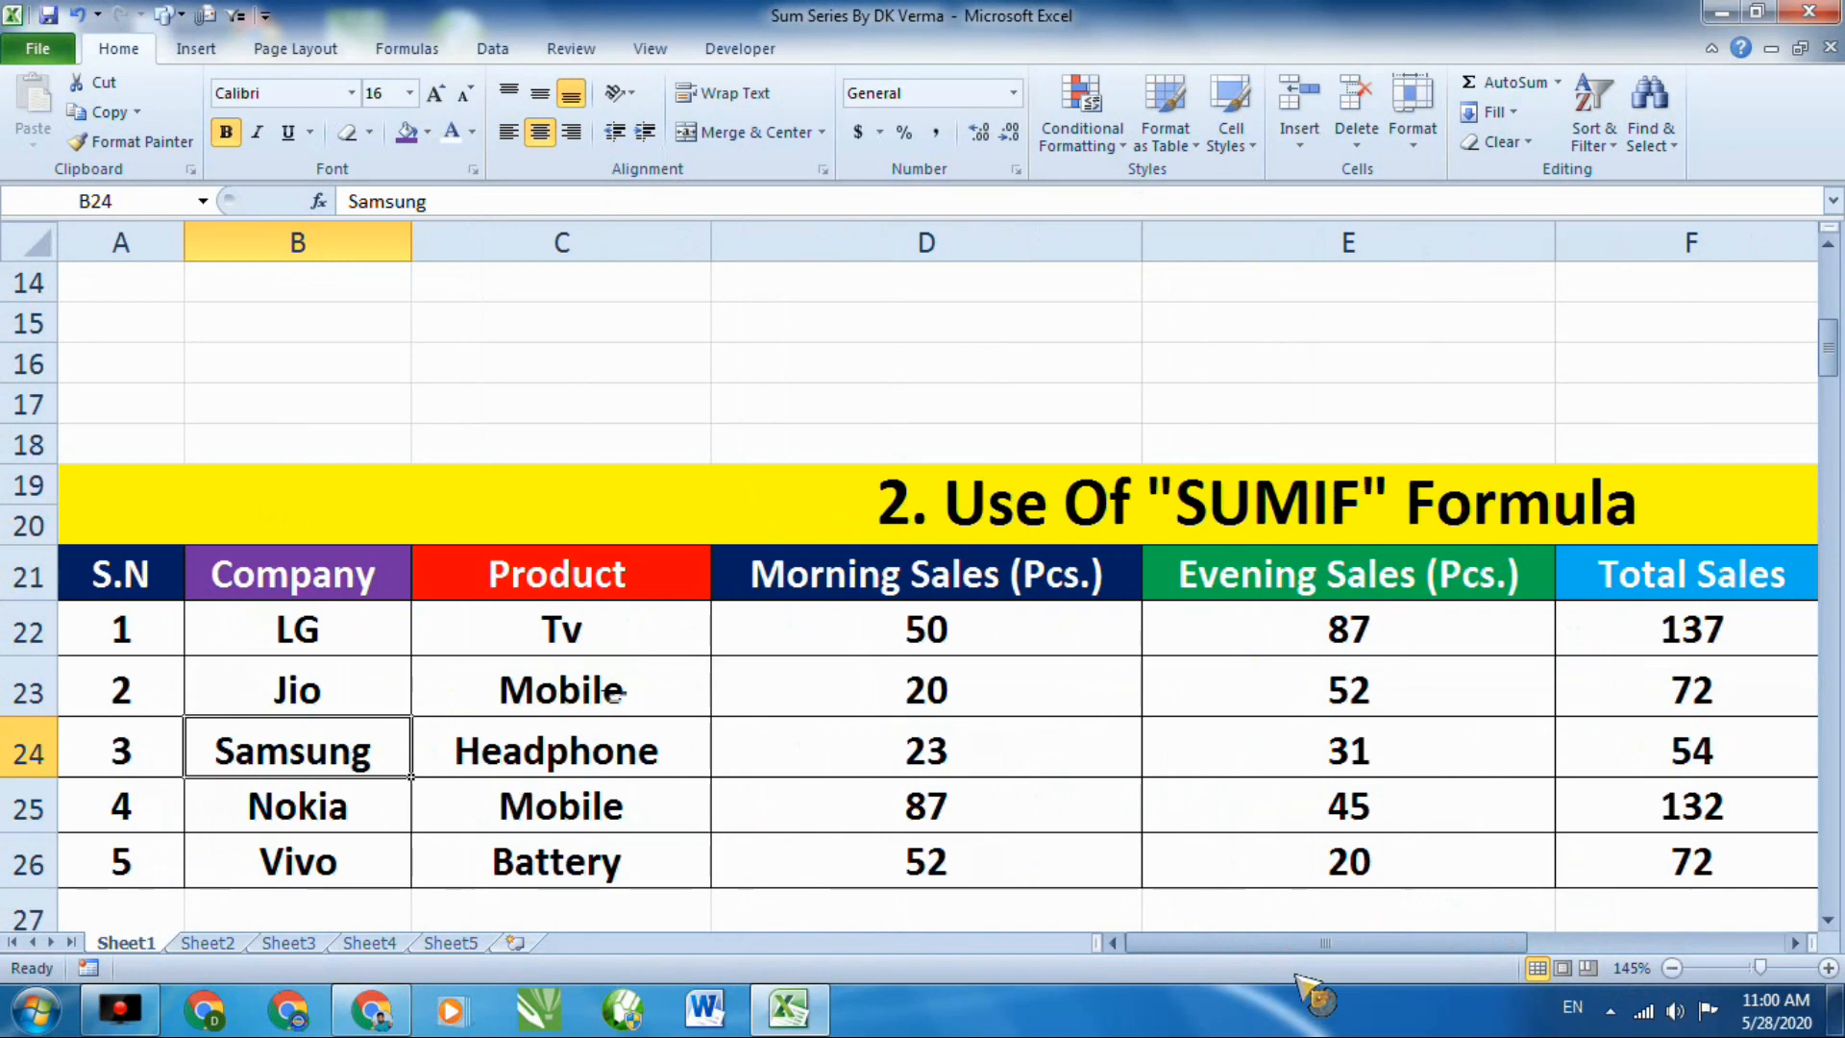
left_click_drag(1283, 947, 1339, 950)
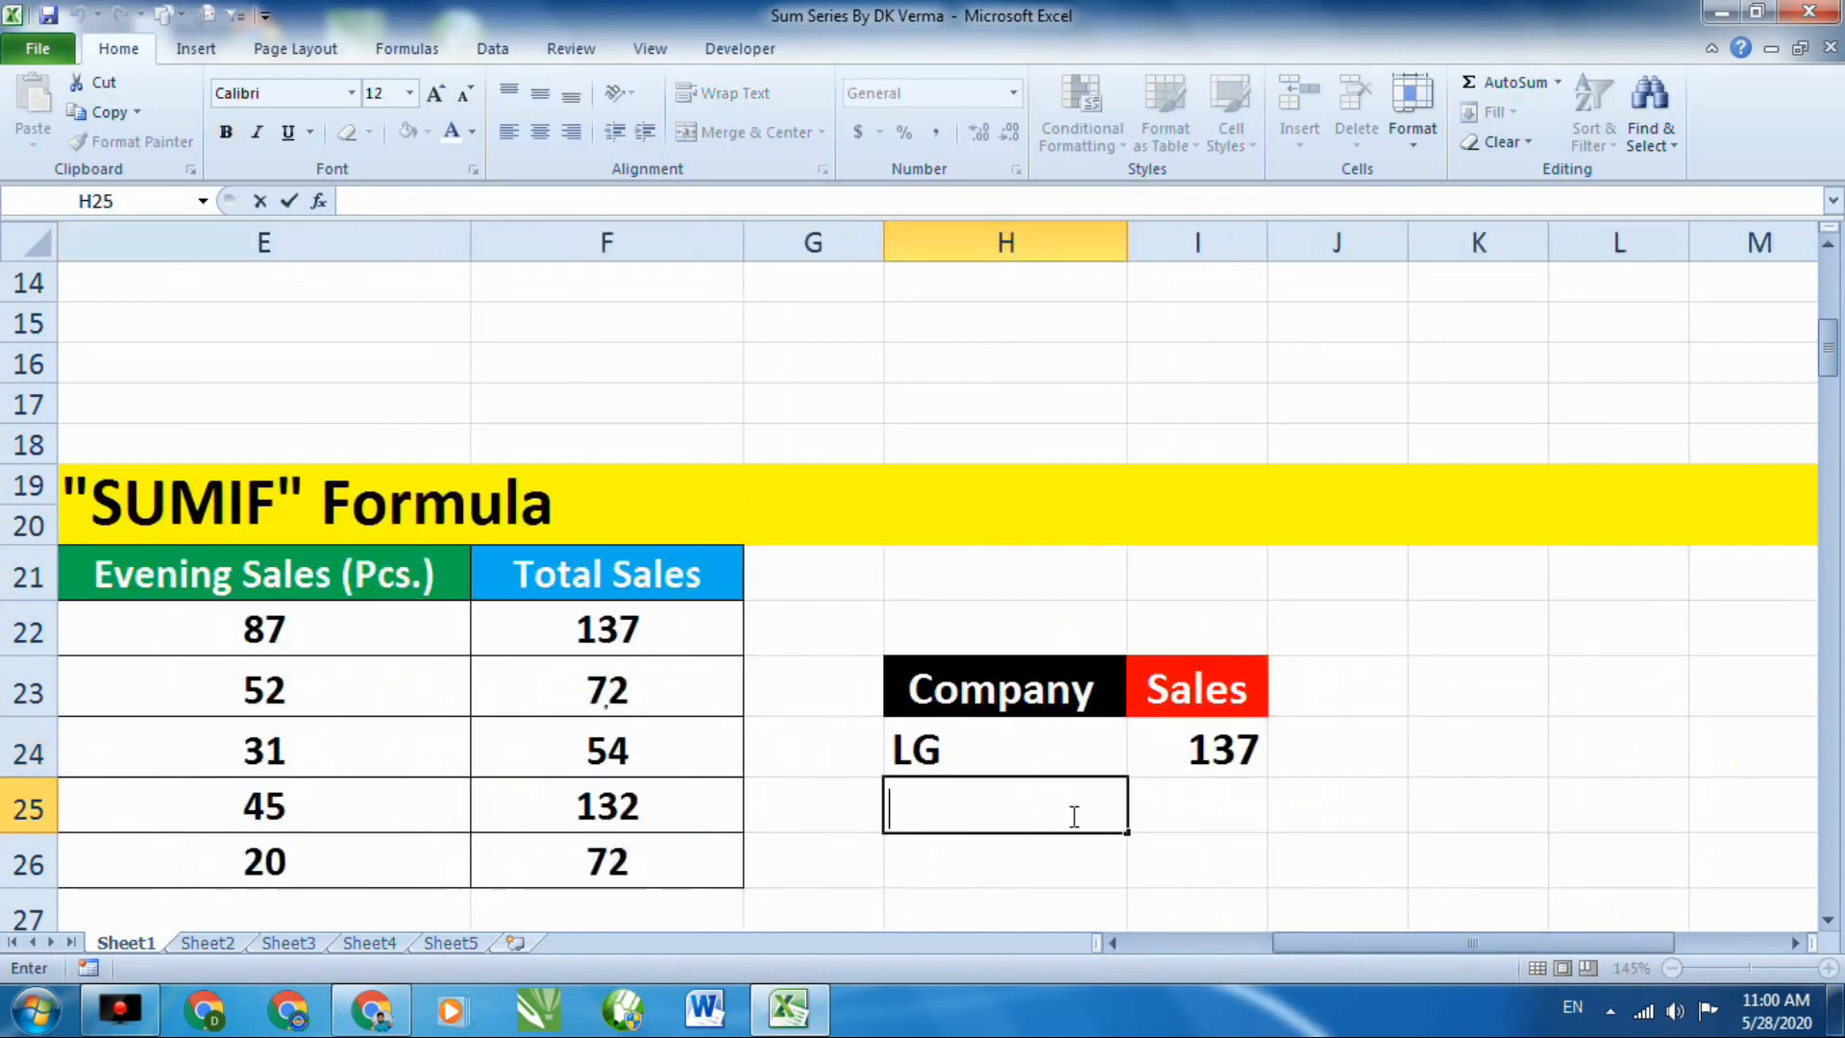
type("Sum")
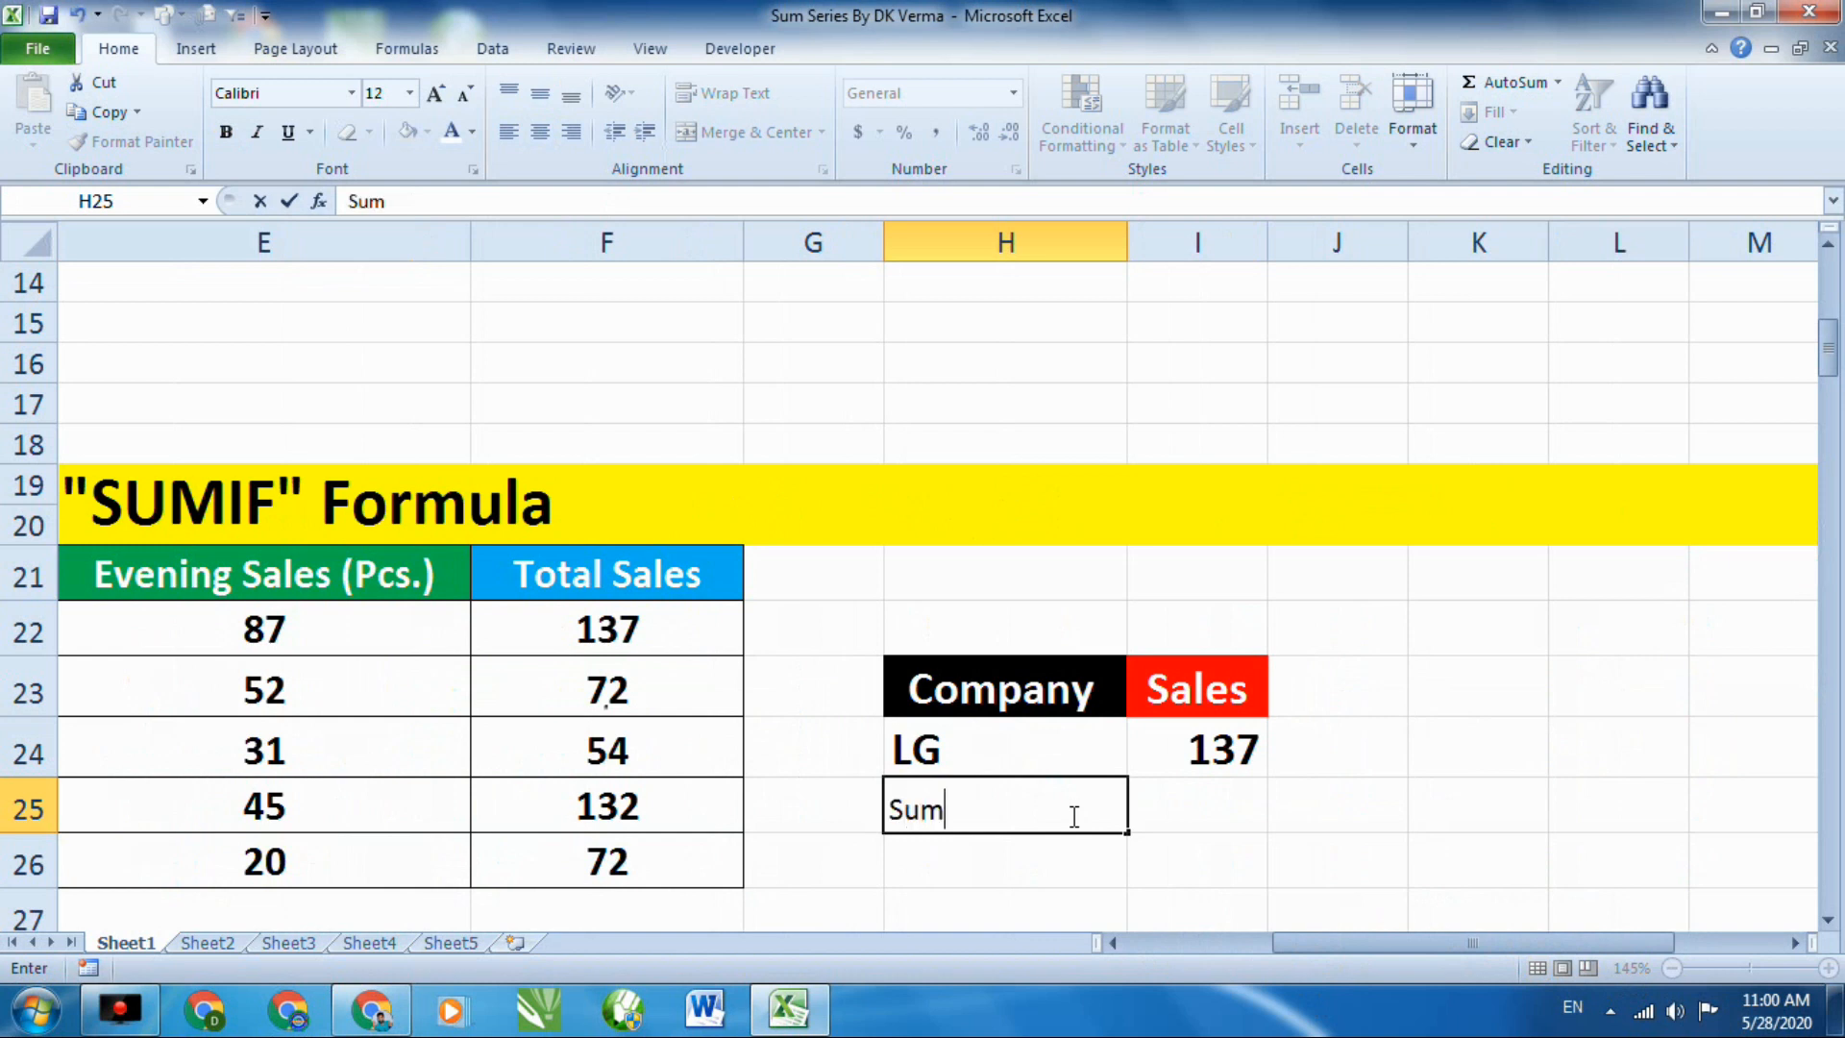
type("sang")
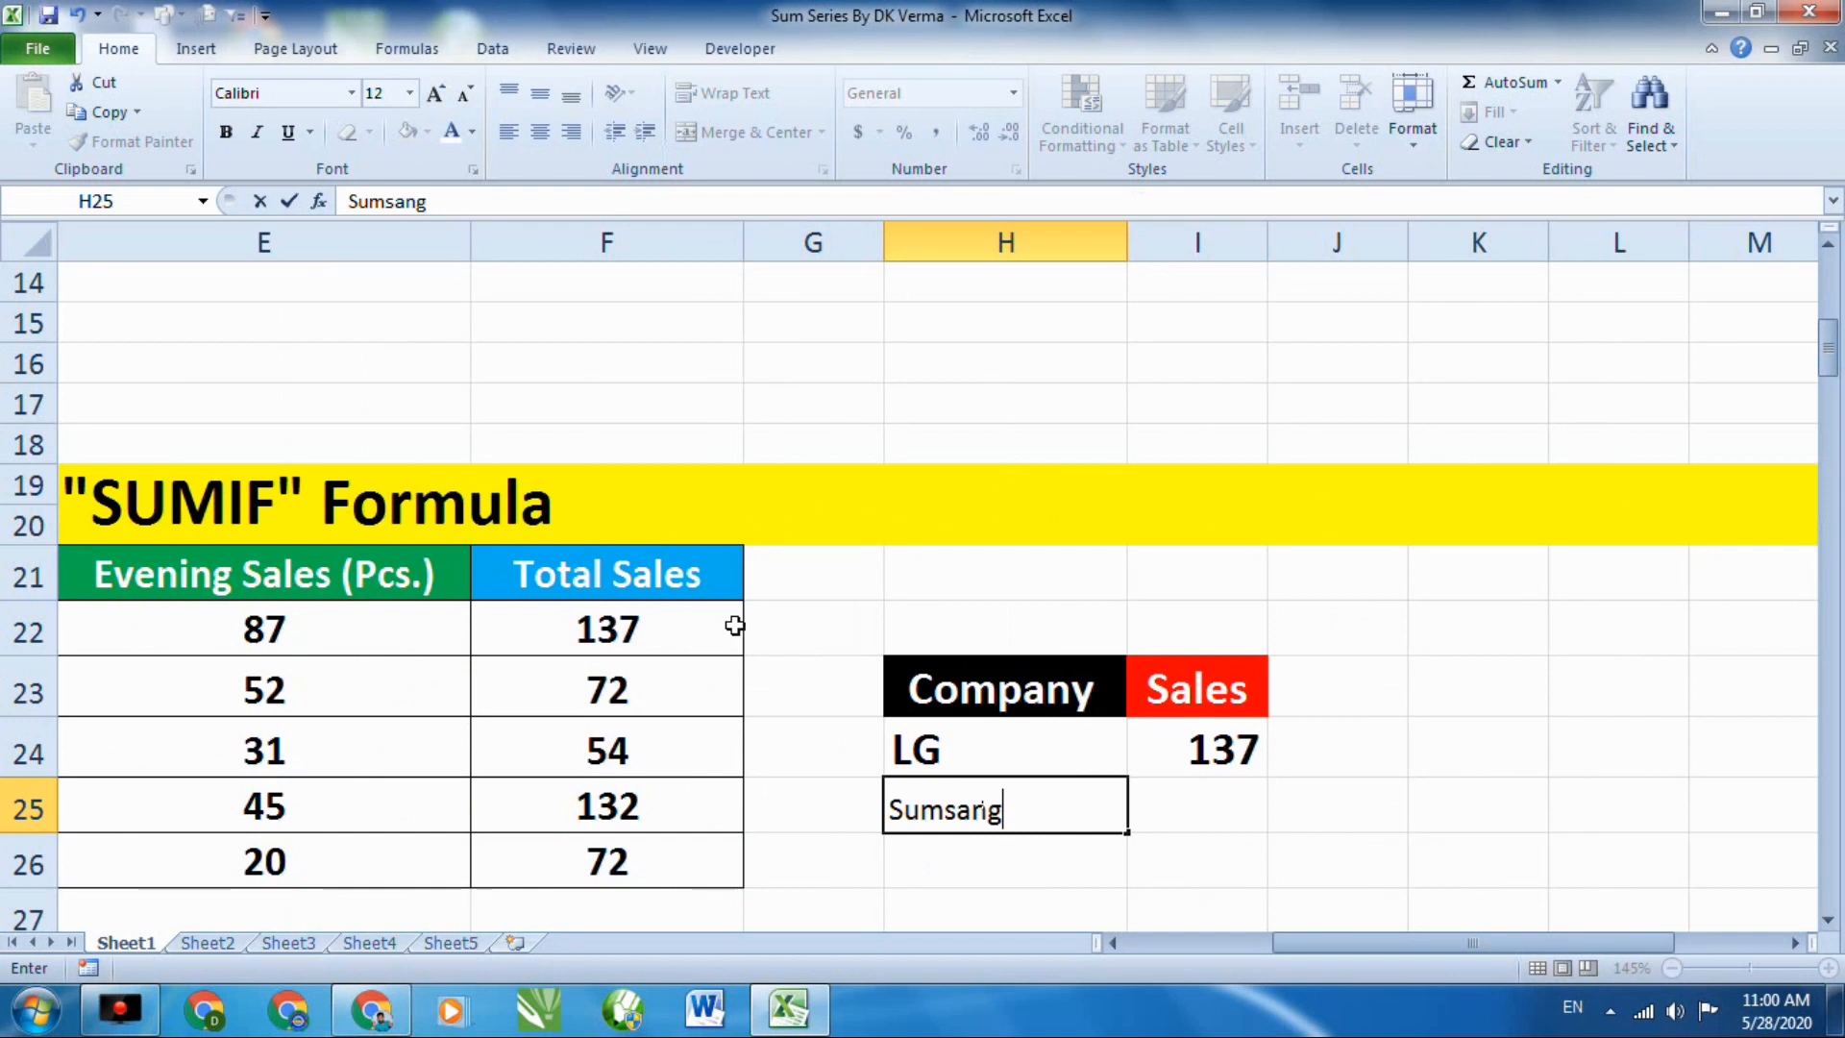
Start a SUMIF formula in I25 with the company names B22:B26 as its range.
left_click(1165, 807)
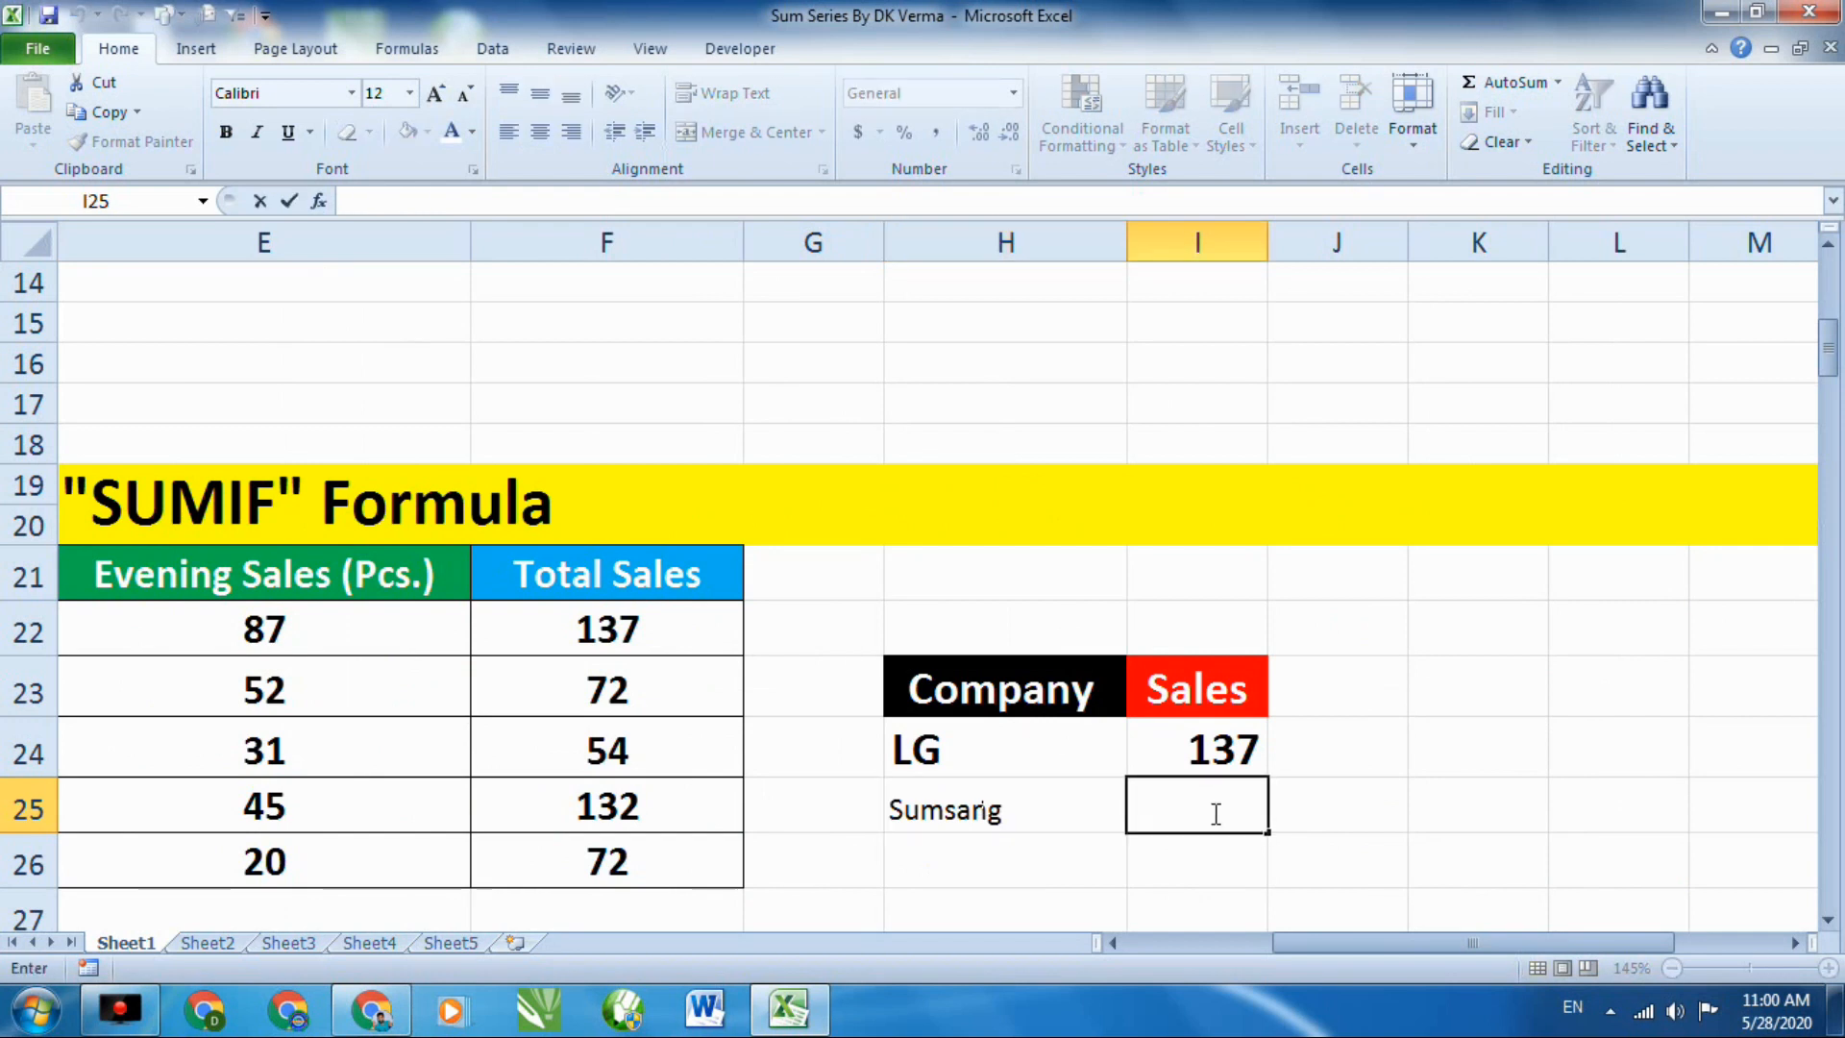
type("=sumi")
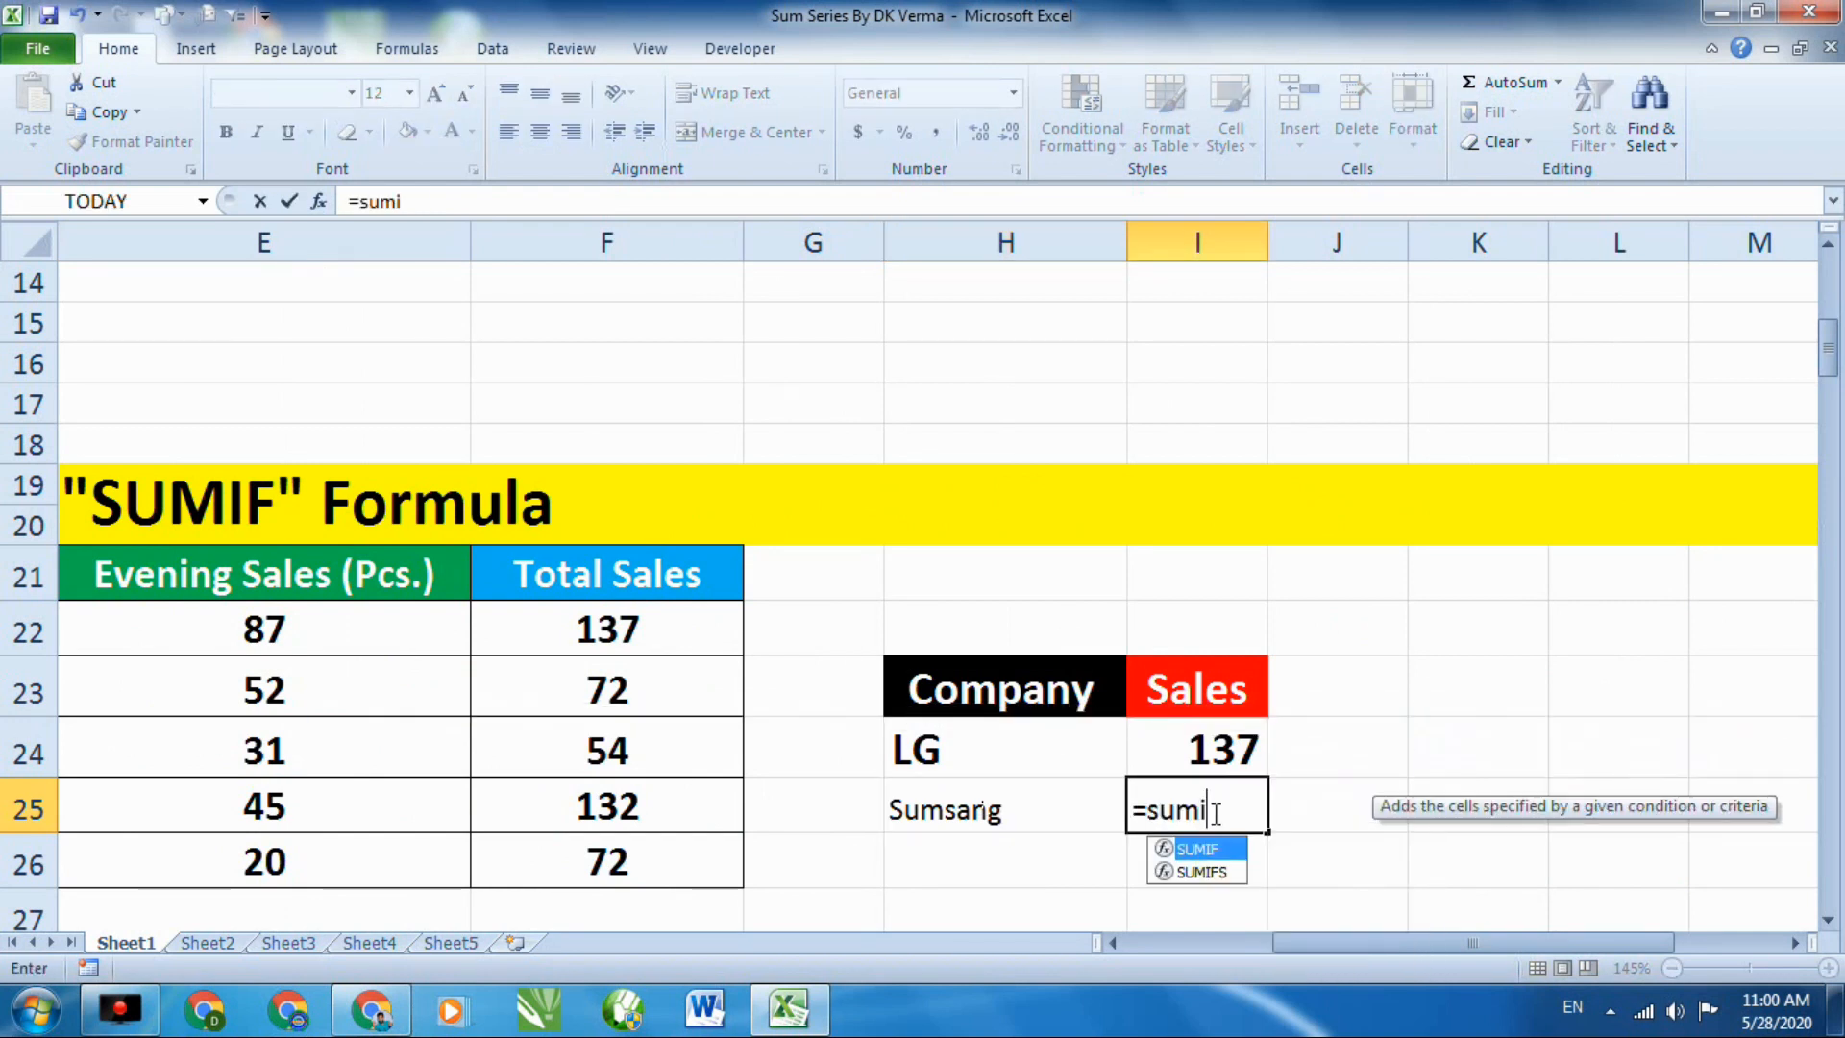
type("f(")
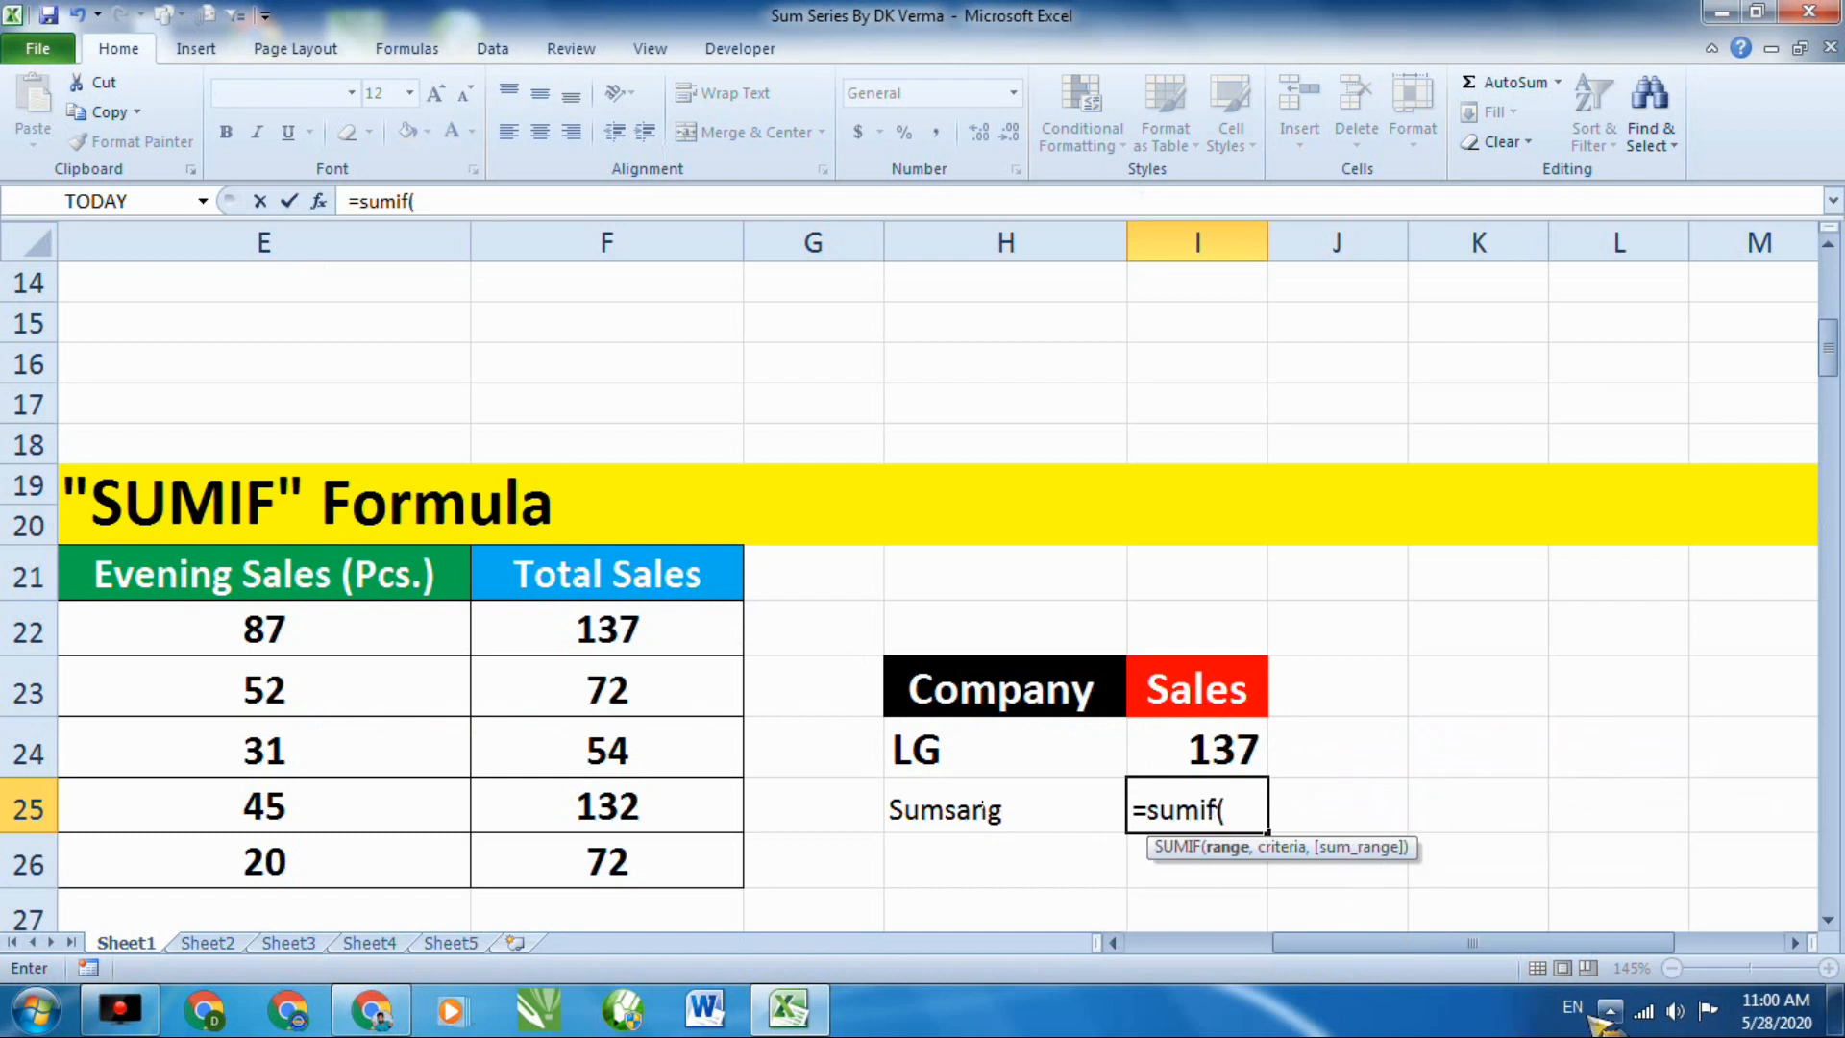
left_click_drag(1535, 947, 1388, 947)
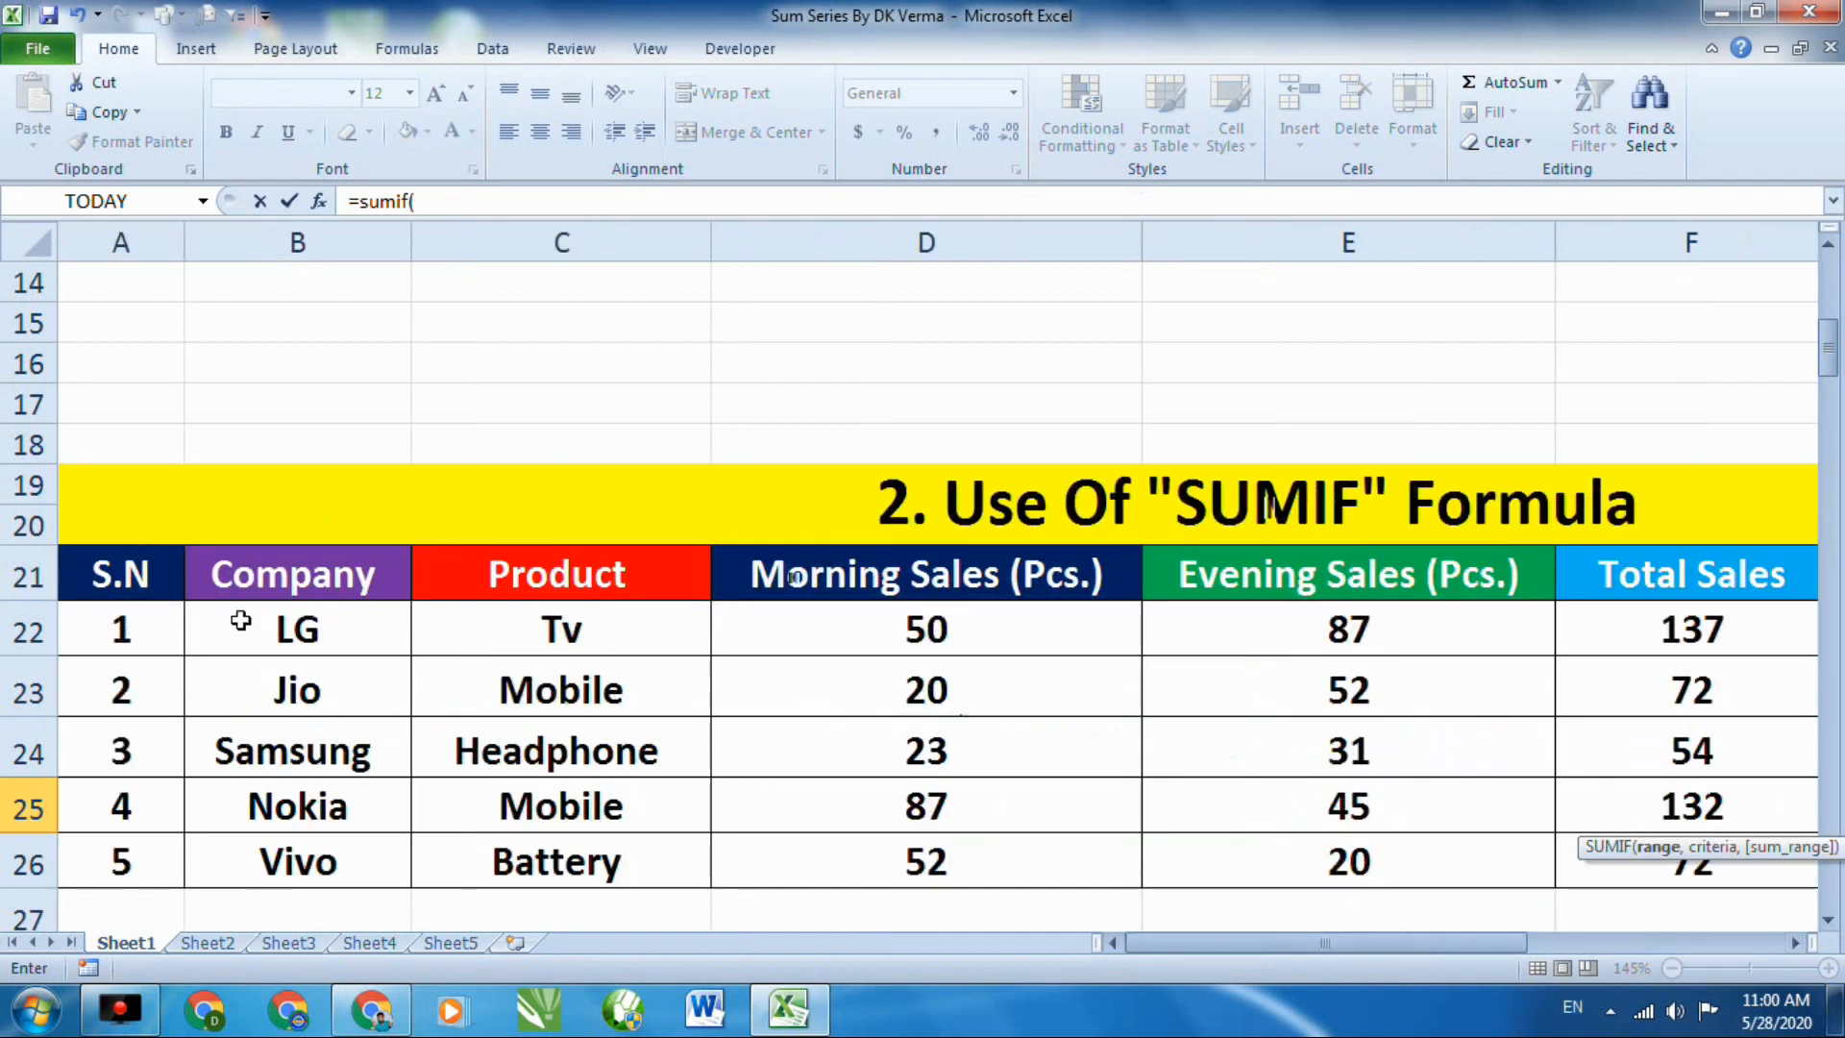
left_click_drag(307, 624, 357, 855)
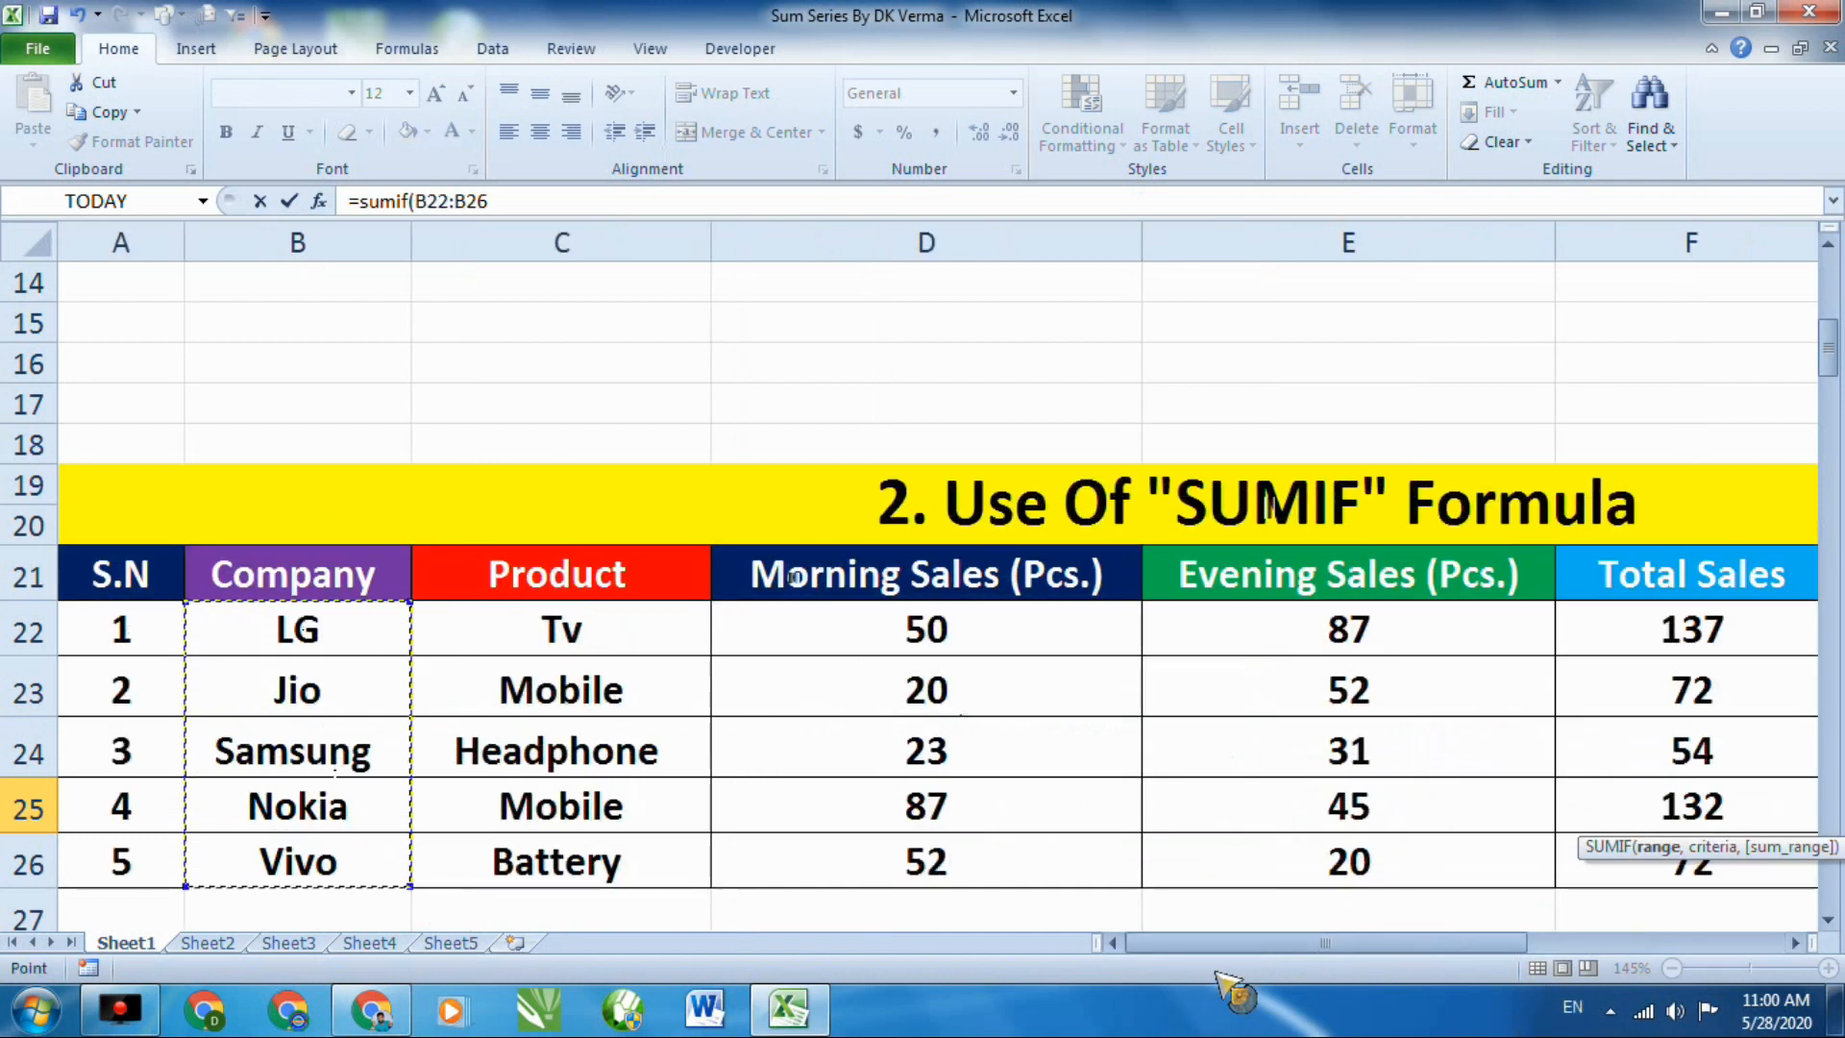
Complete the SUMIF formula in I25 with H25 as the criterion and F22:F26 as the sum range.
left_click_drag(1236, 946, 1432, 952)
type(",")
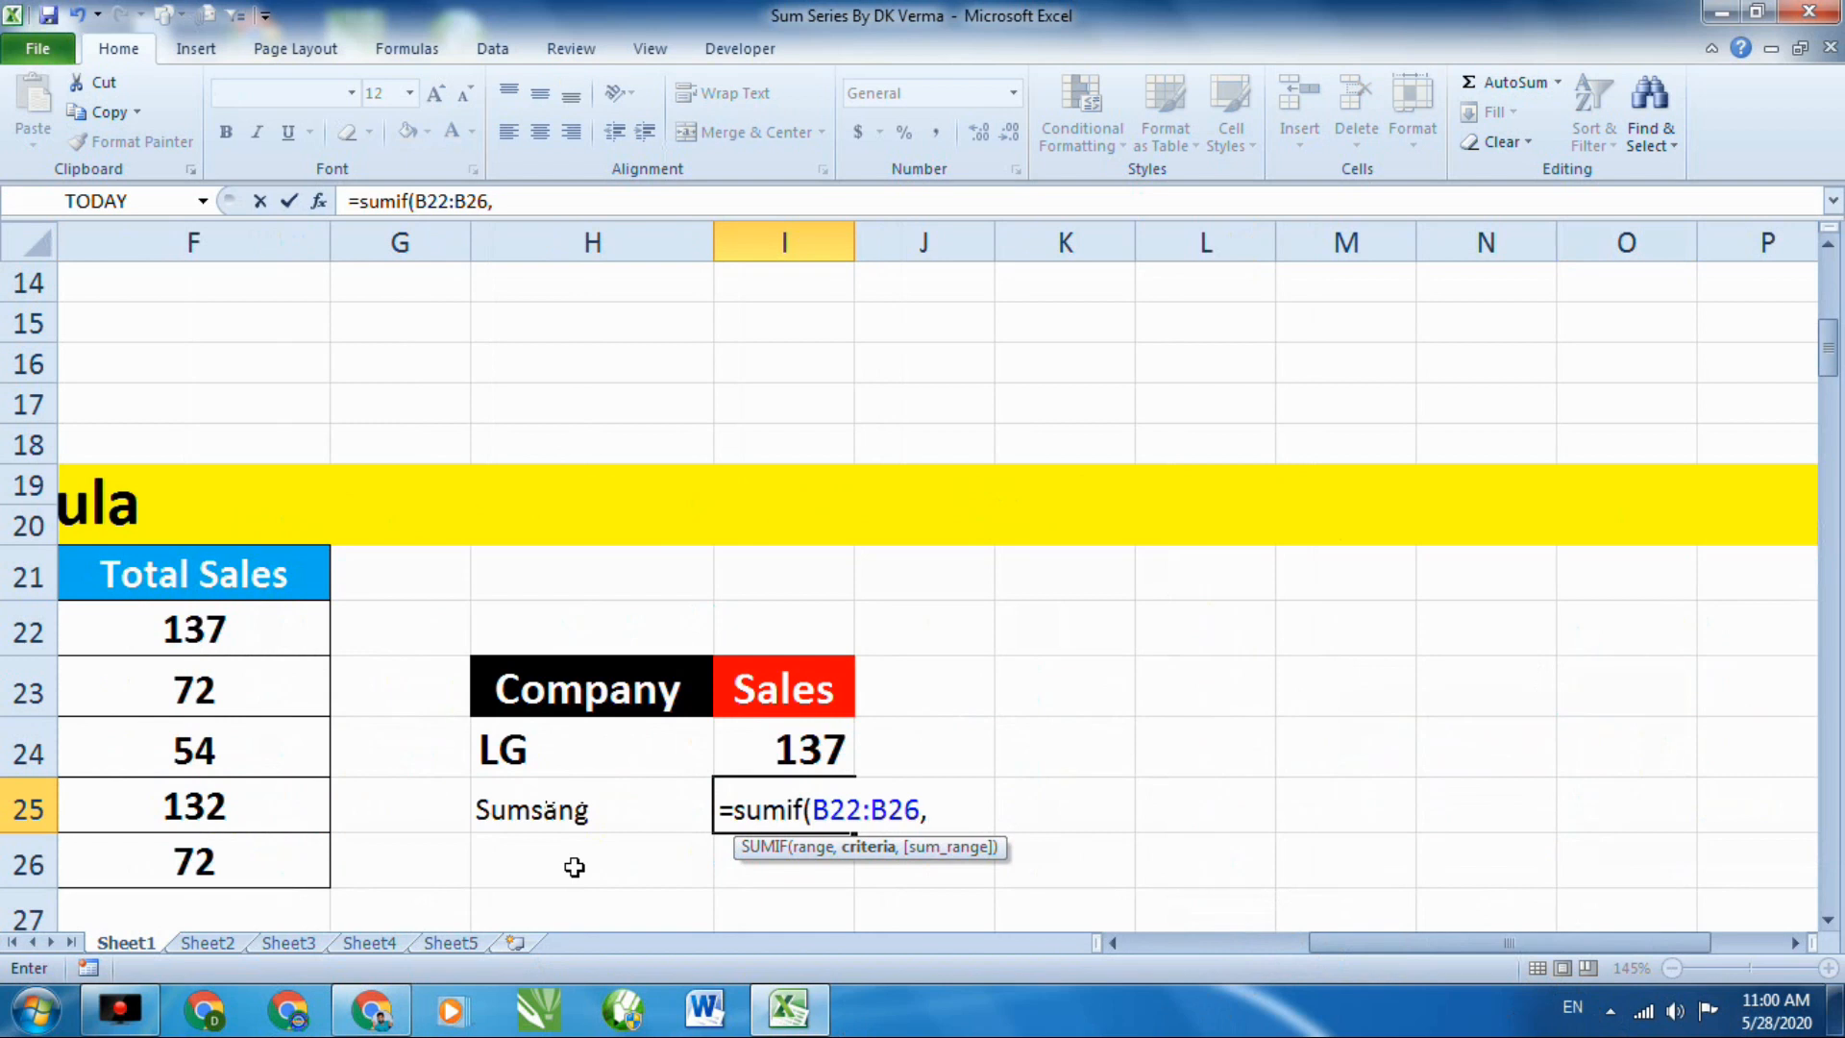
left_click(555, 809)
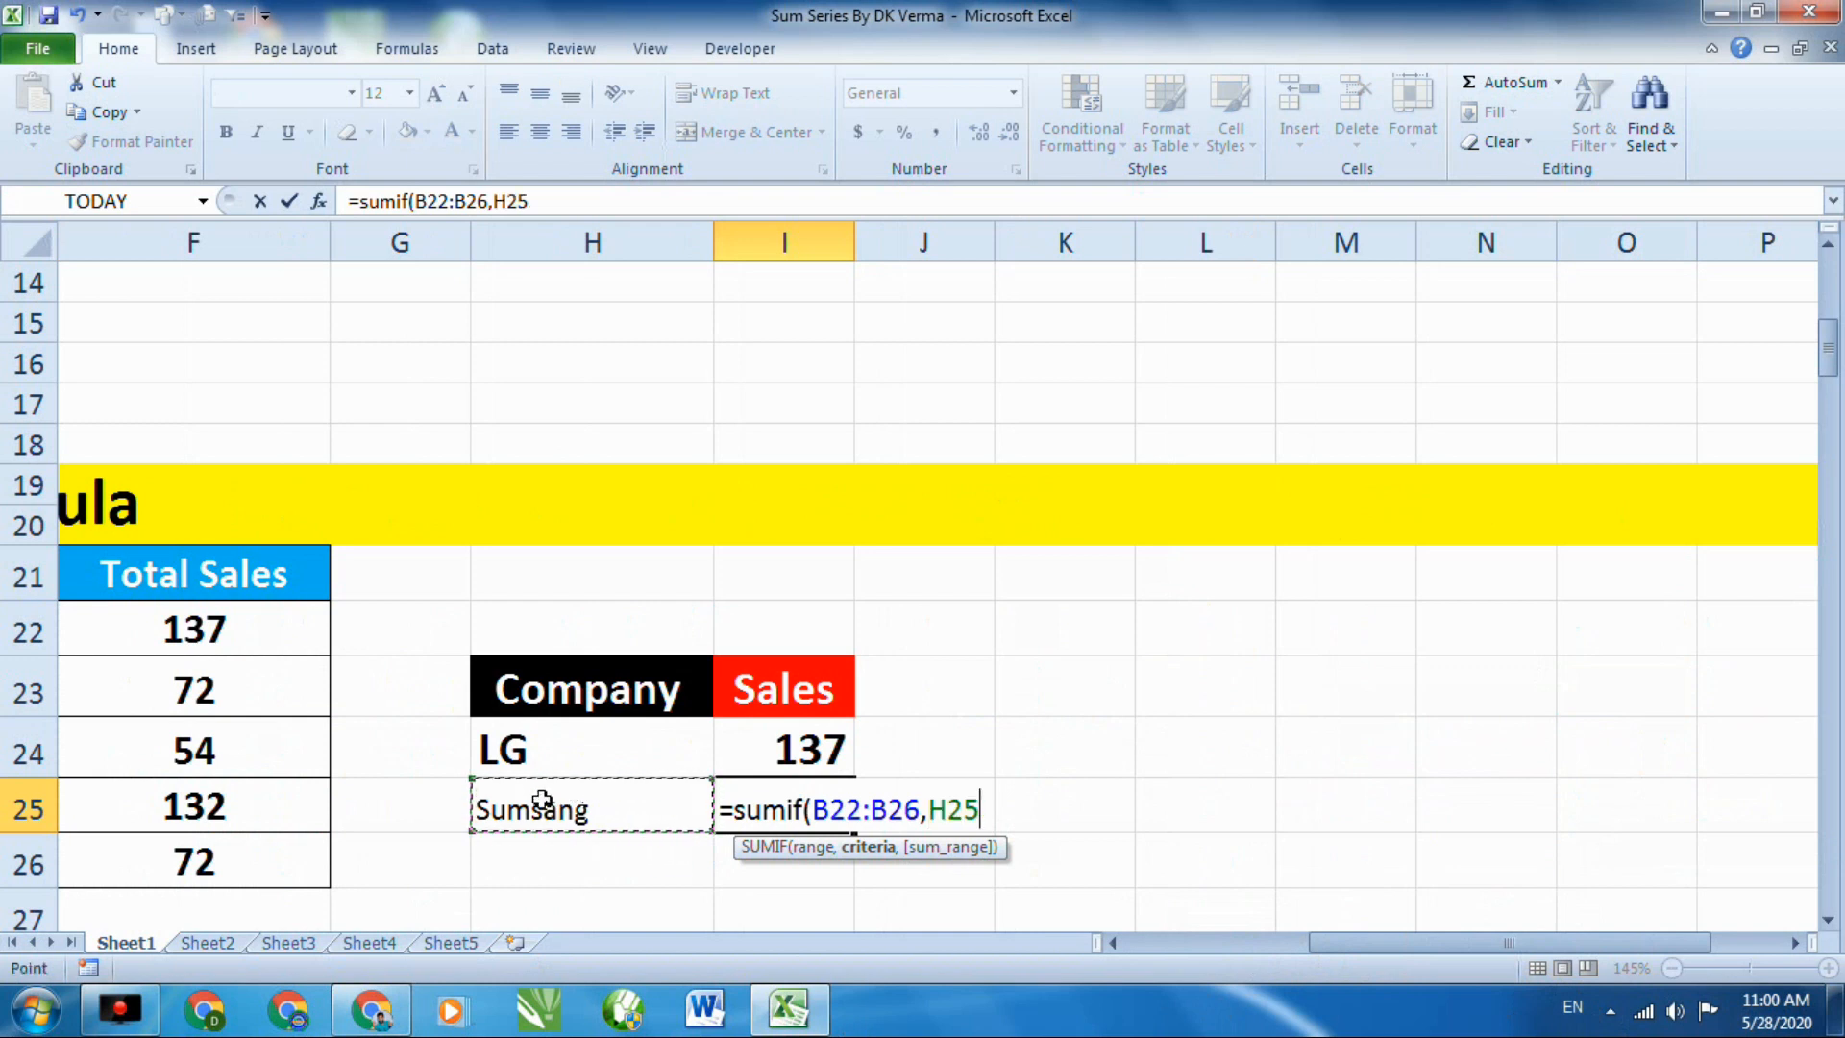
type(",")
left_click_drag(1413, 954, 1350, 961)
left_click_drag(1047, 629, 1112, 874)
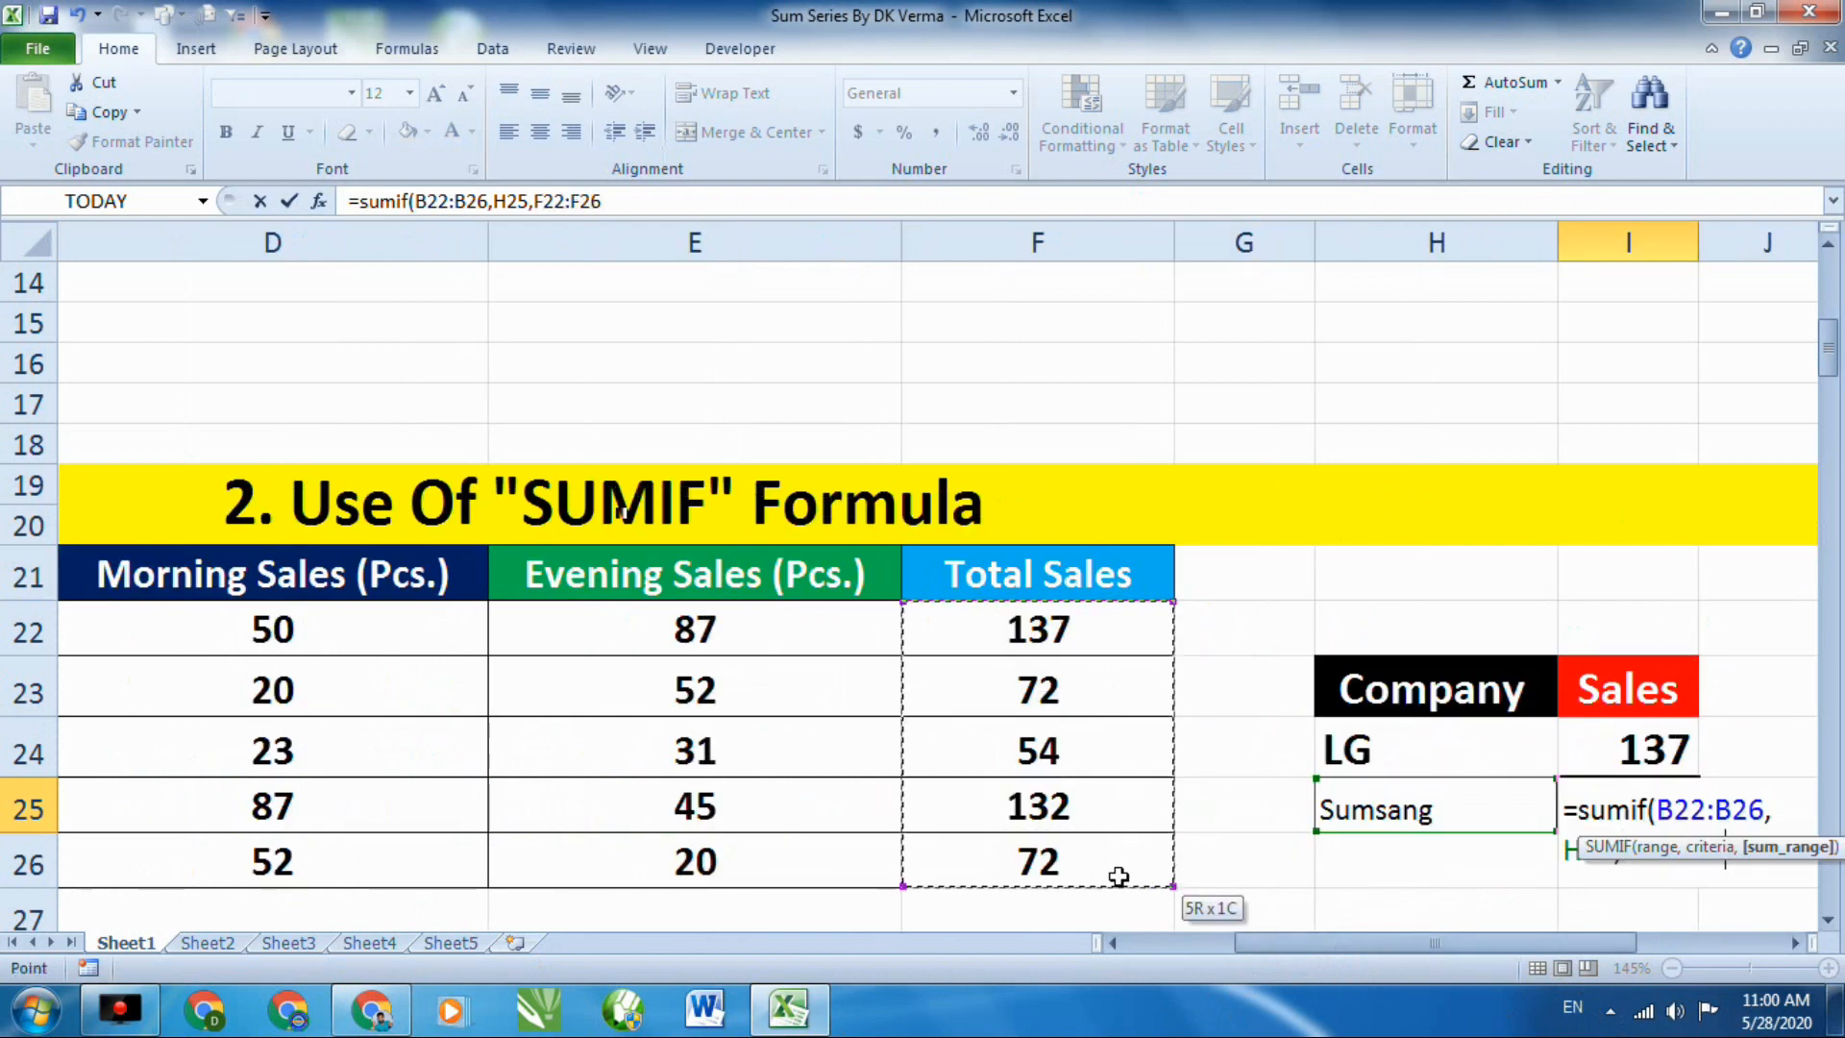
left_click_drag(1279, 949, 1363, 947)
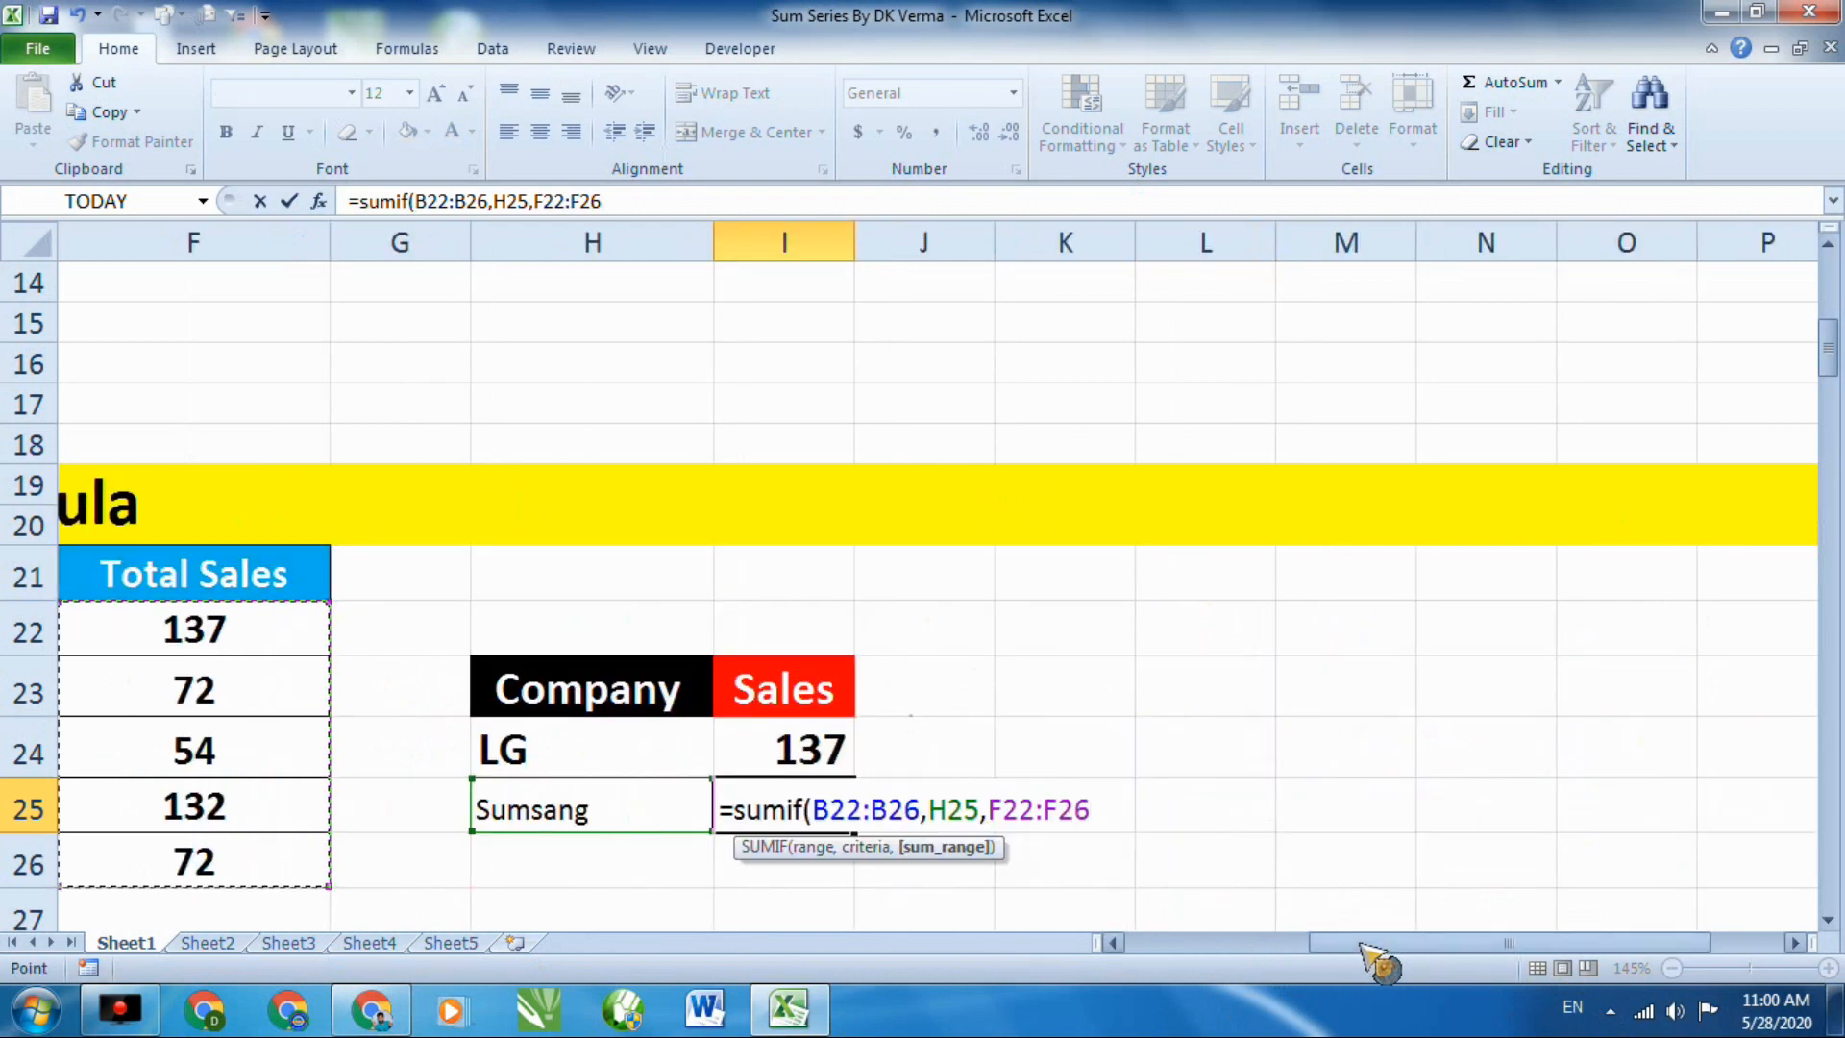
type(")")
key("Return")
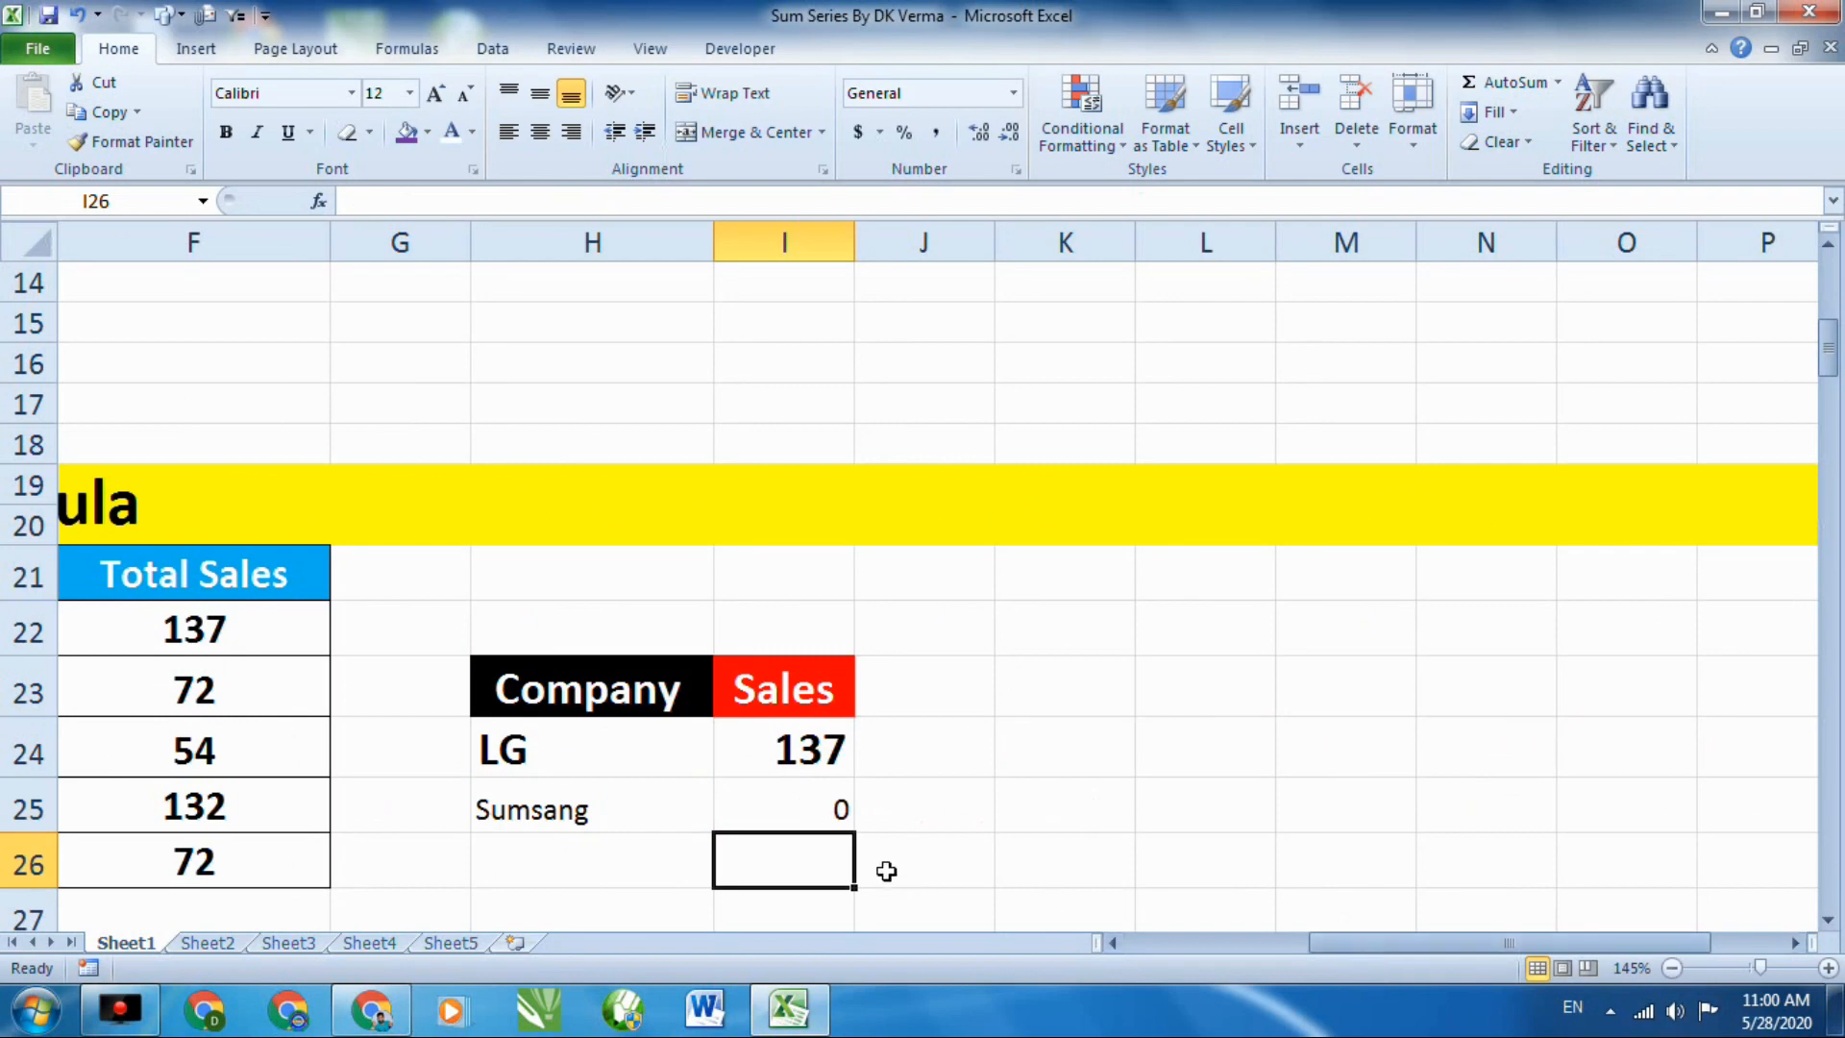
Clear the Sumsang lookup entry from H25.
left_click(840, 807)
left_click_drag(1480, 957, 1408, 946)
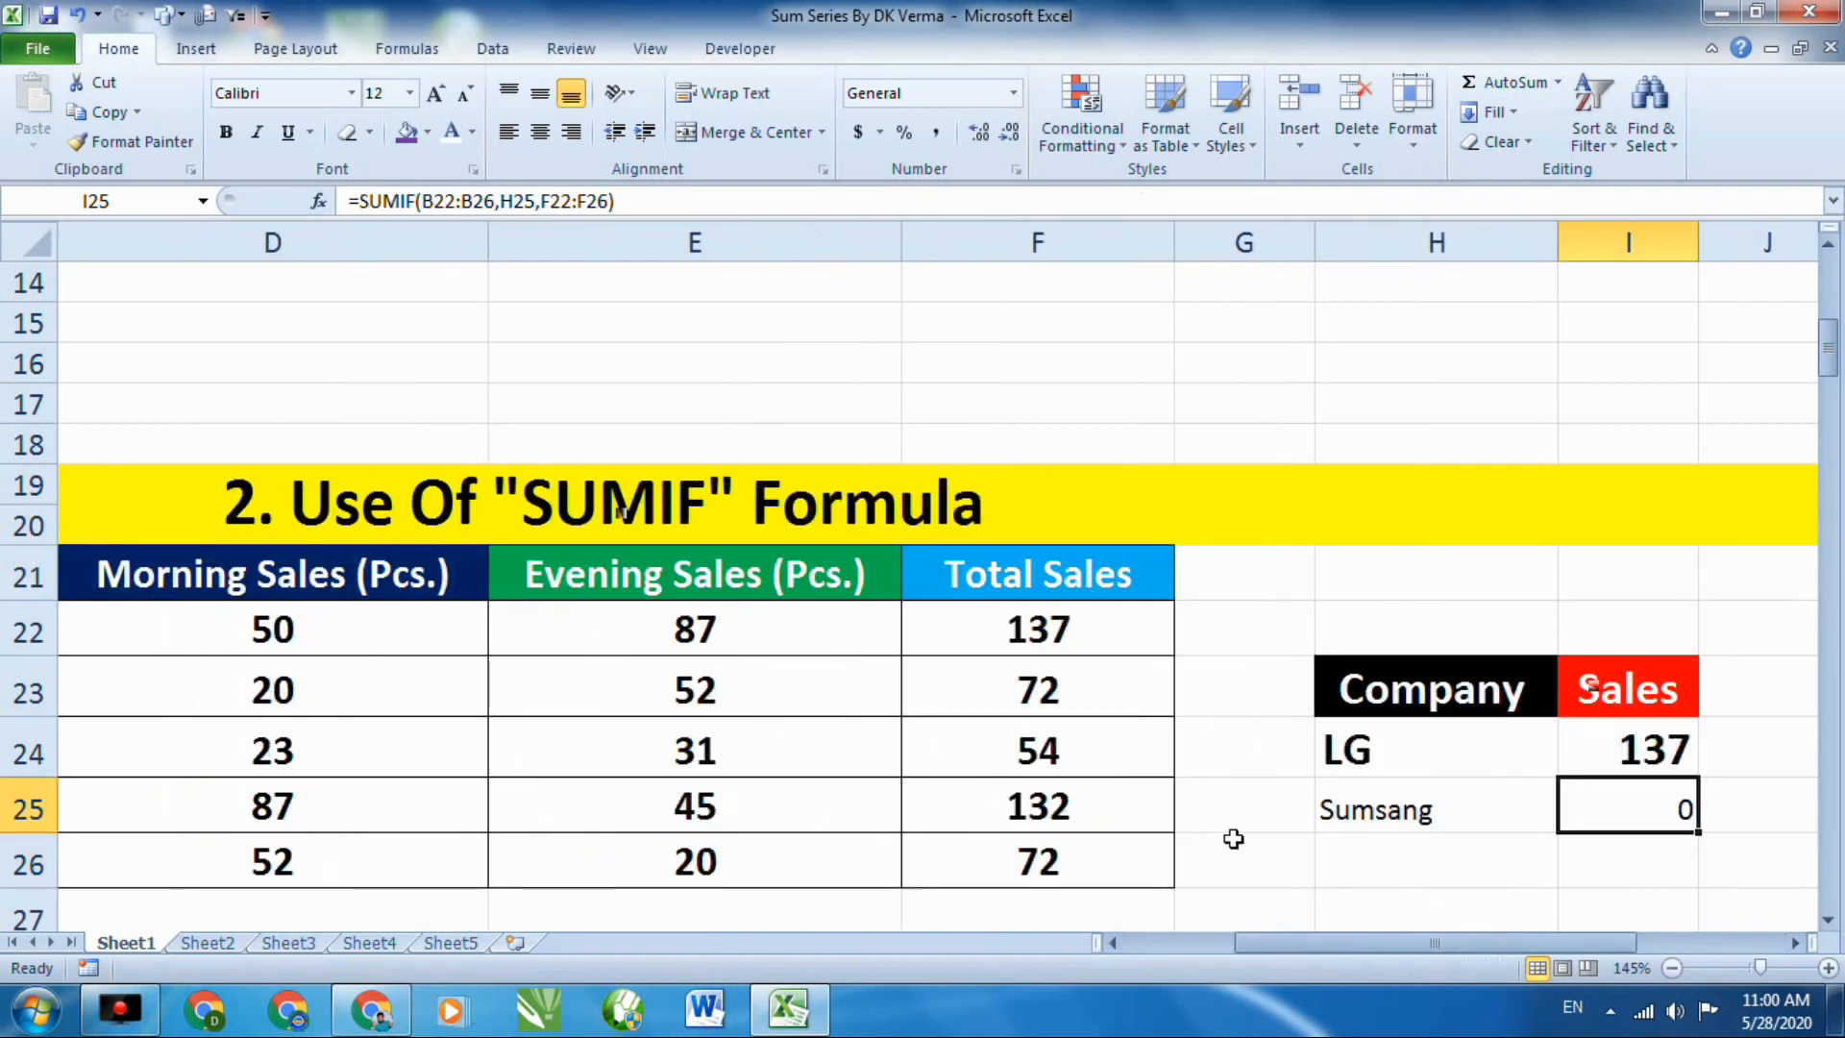
left_click(1392, 815)
key("Delete")
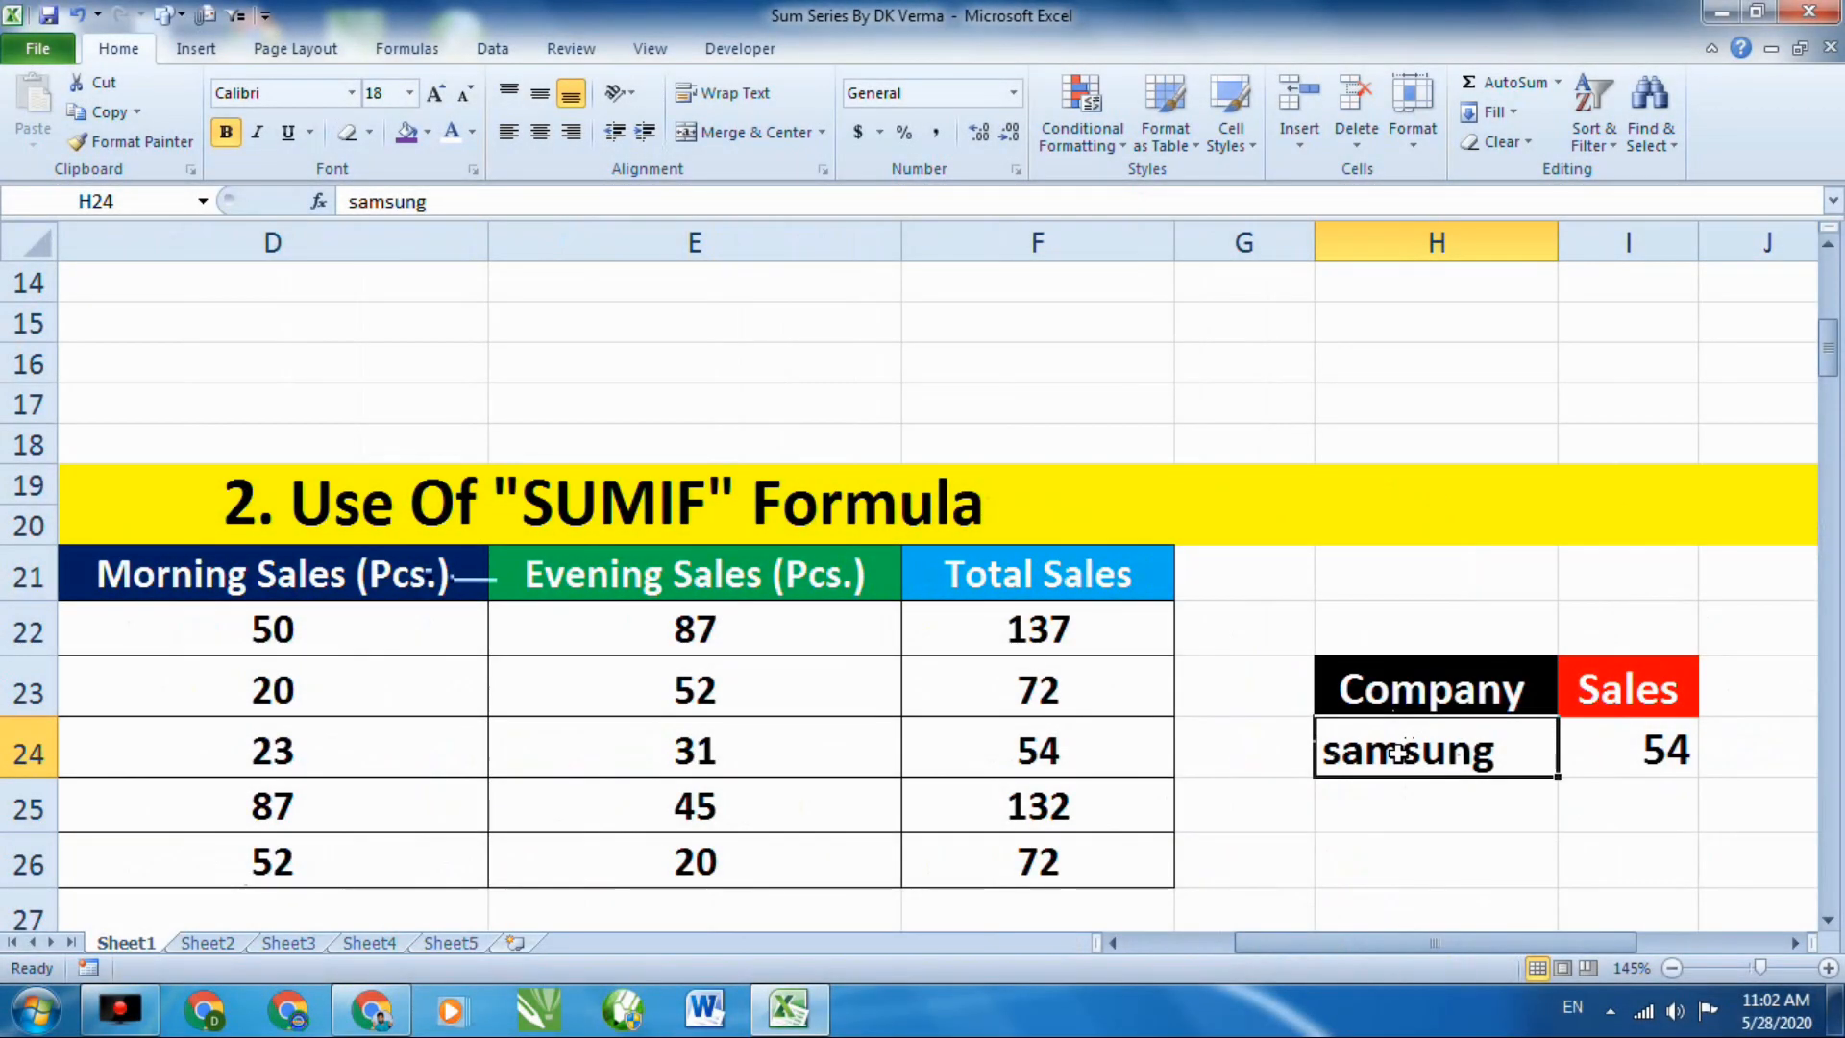
Replace the lookup company in H24 with Vivo.
mouse_move(1441, 945)
left_mouse_down()
mouse_move(1317, 949)
mouse_move(1446, 951)
left_mouse_up()
type("Vivo")
key("Return")
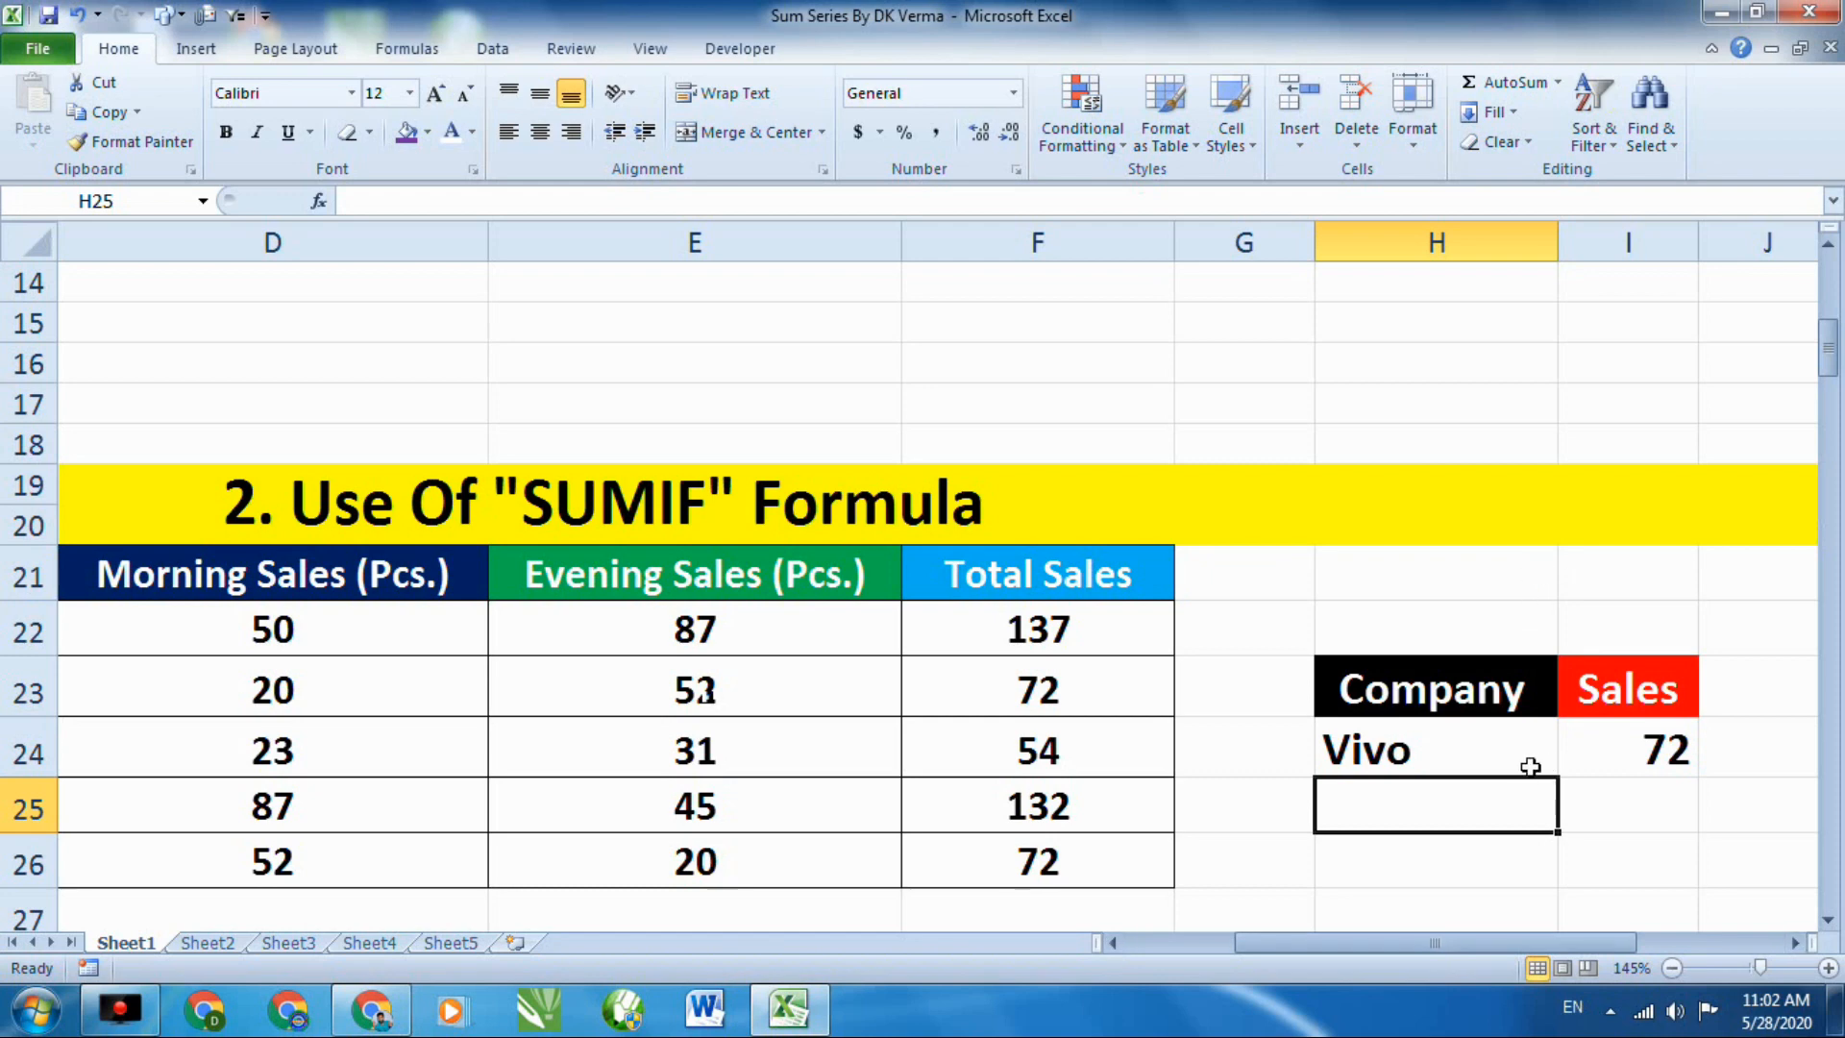
left_click_drag(1355, 954, 1186, 949)
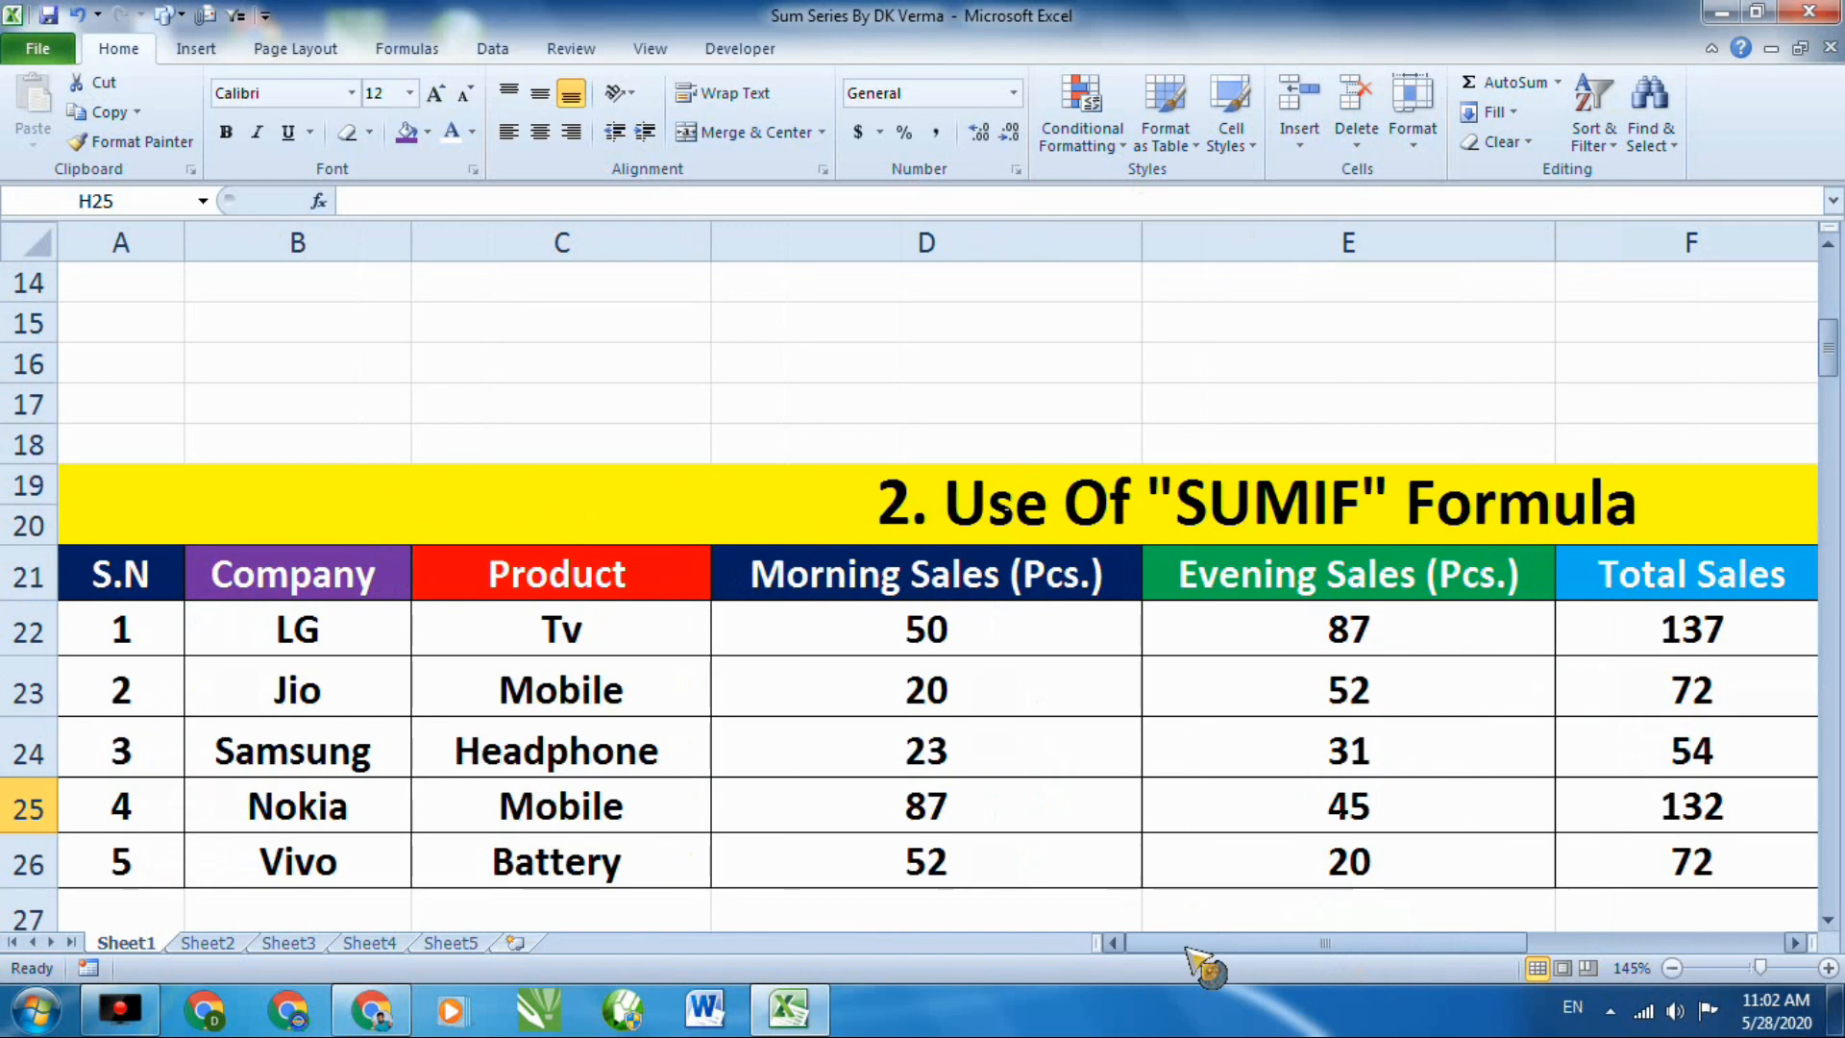
left_click_drag(1189, 948, 1261, 945)
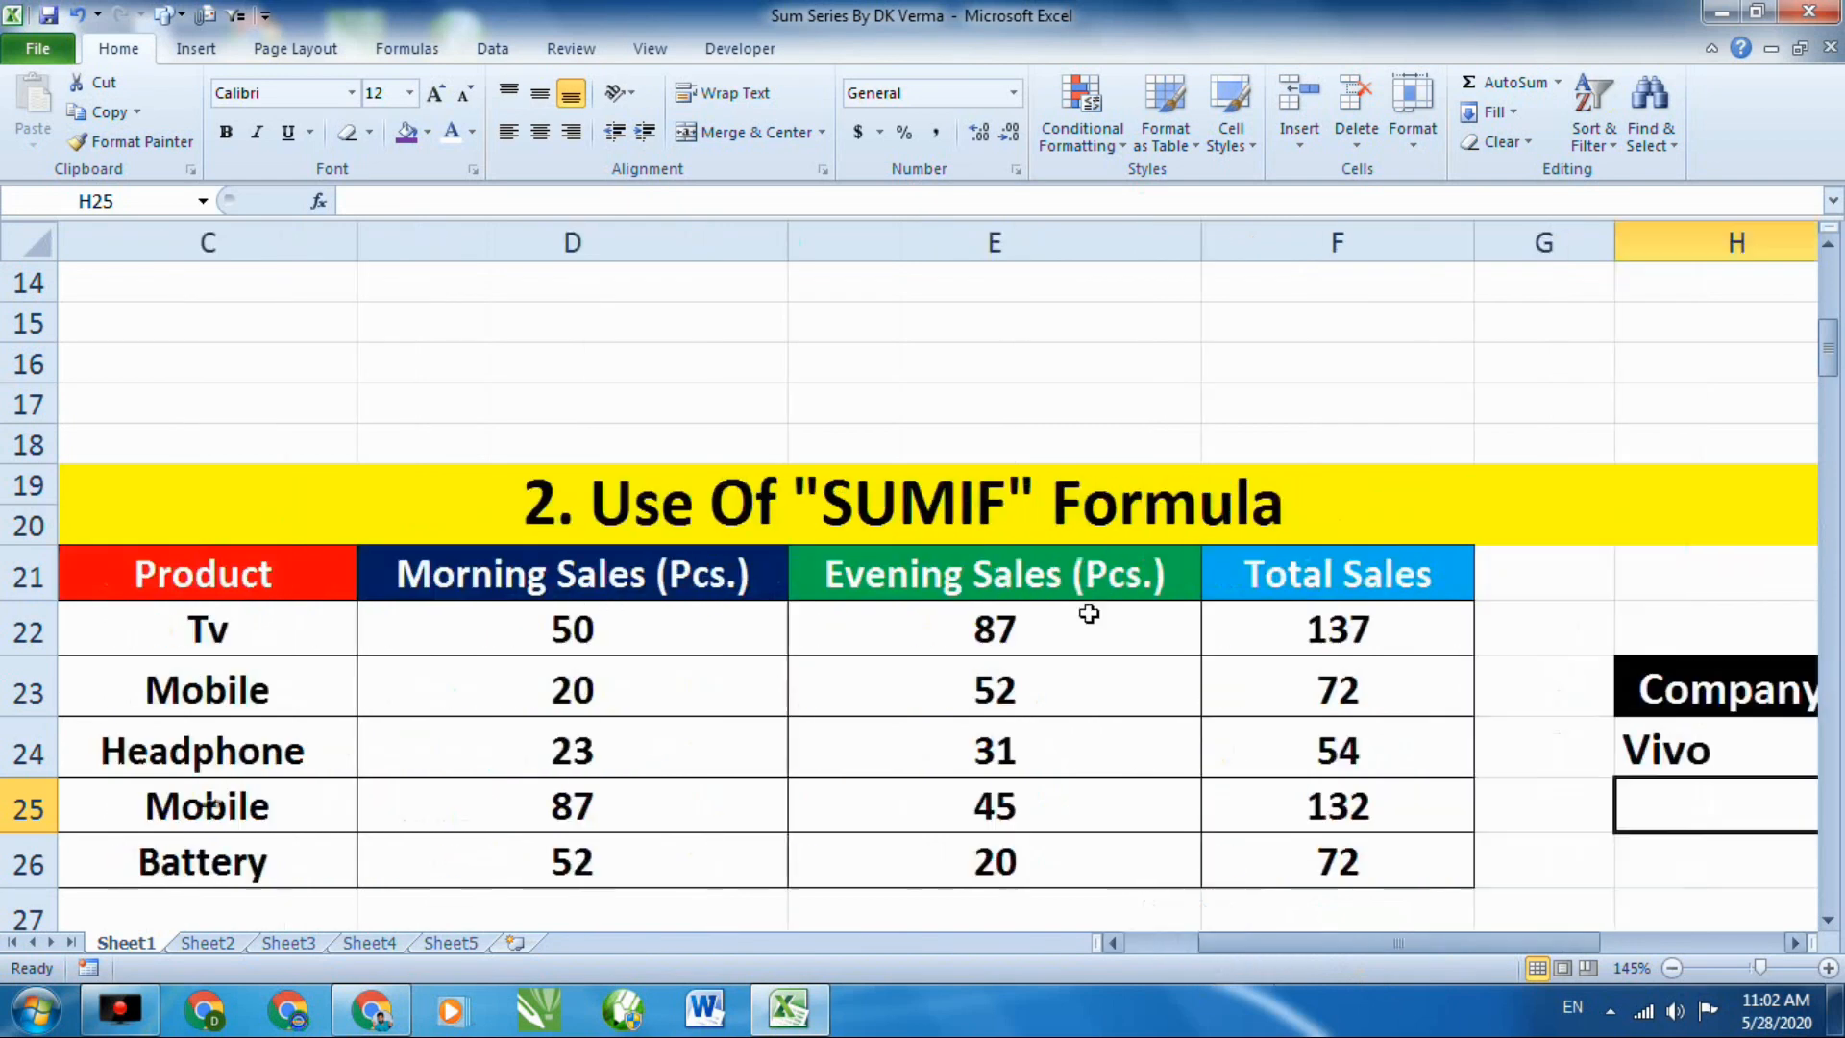
Examine the company, product and total sales entries of the SUMIF table row by row.
left_click(1032, 285)
scroll(1018, 298, "up", 5)
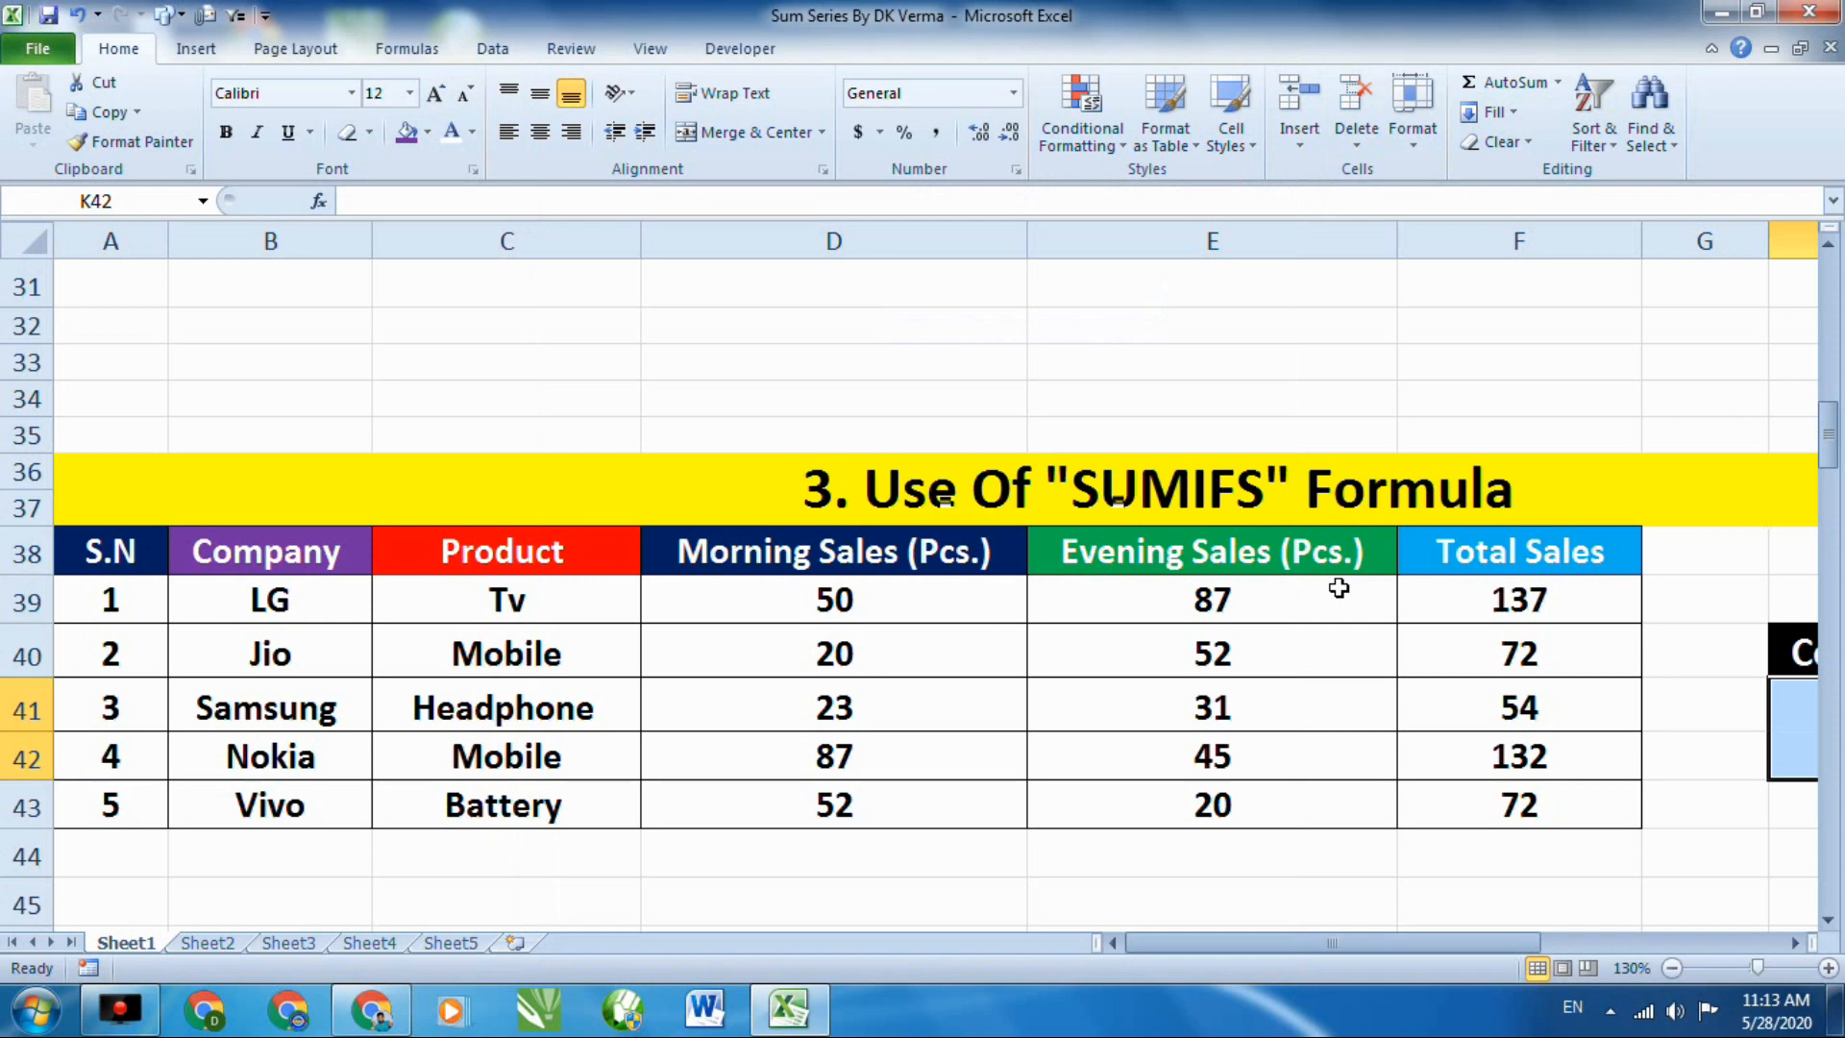
left_click_drag(1832, 459, 1831, 454)
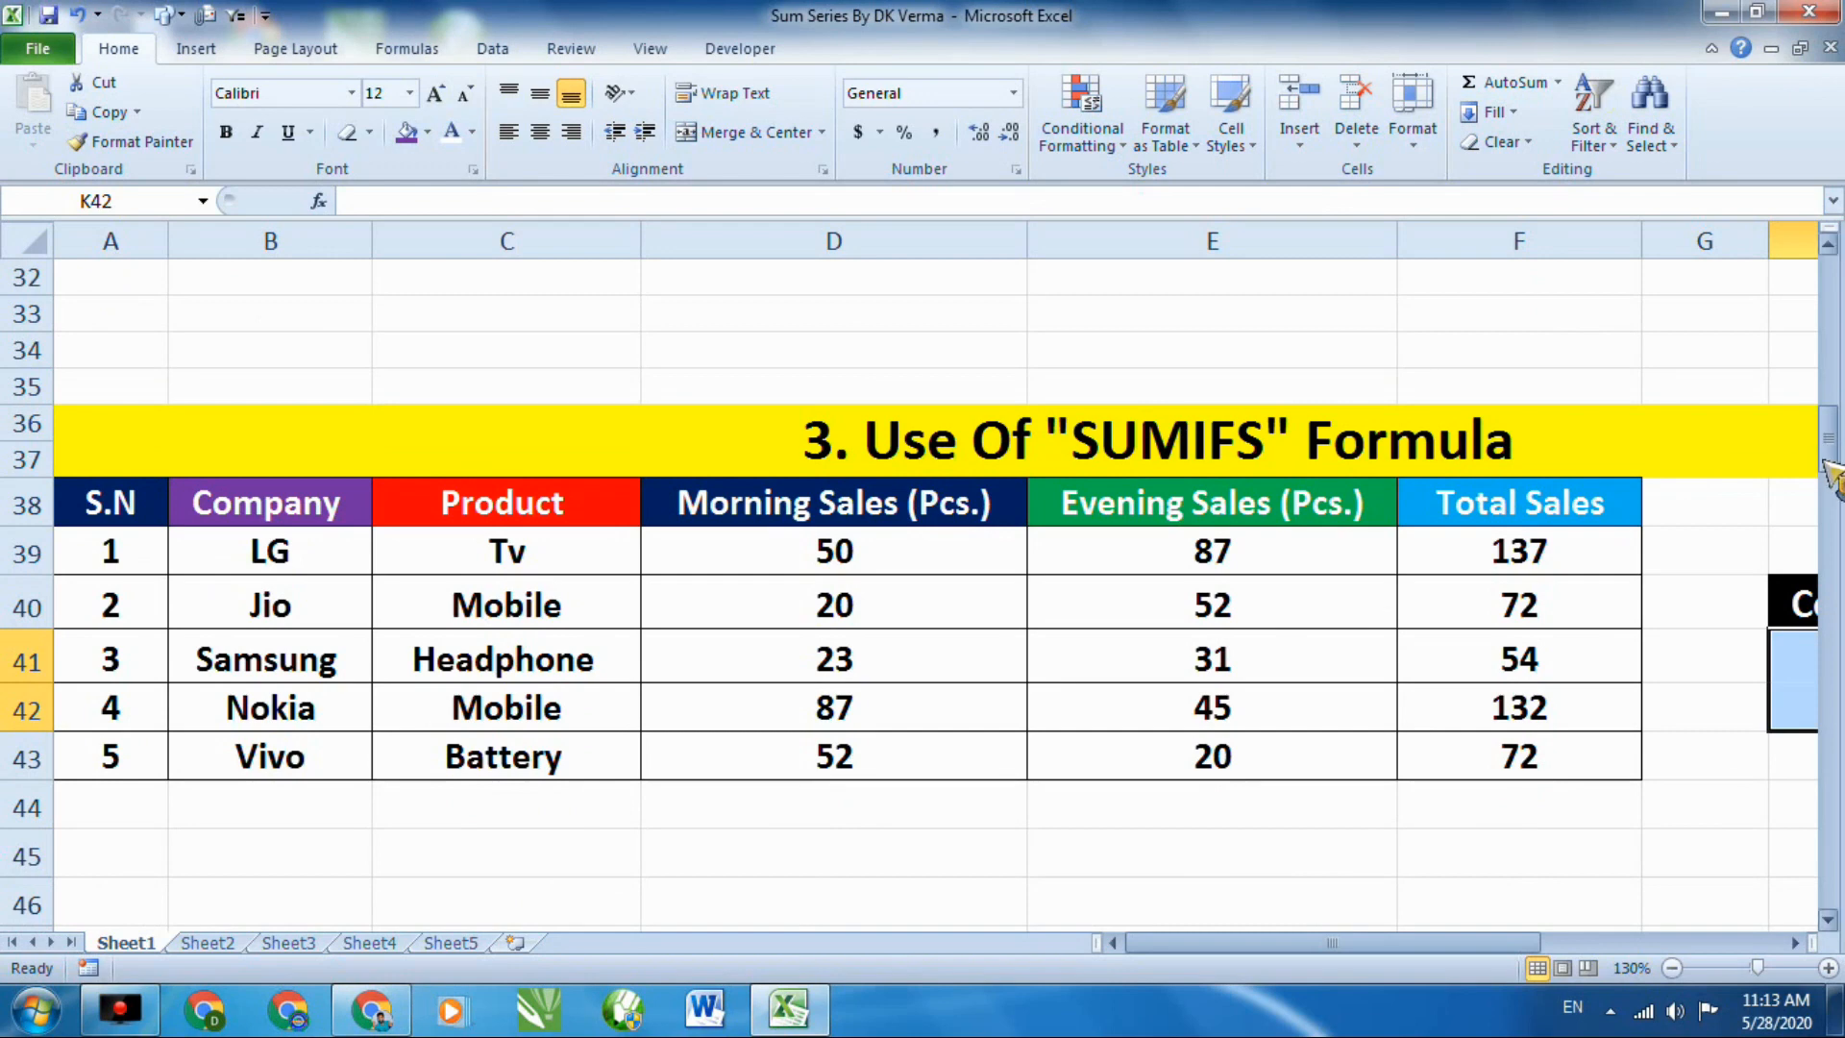
mouse_move(1833, 453)
left_mouse_down()
mouse_move(1833, 380)
mouse_move(1835, 424)
left_mouse_up()
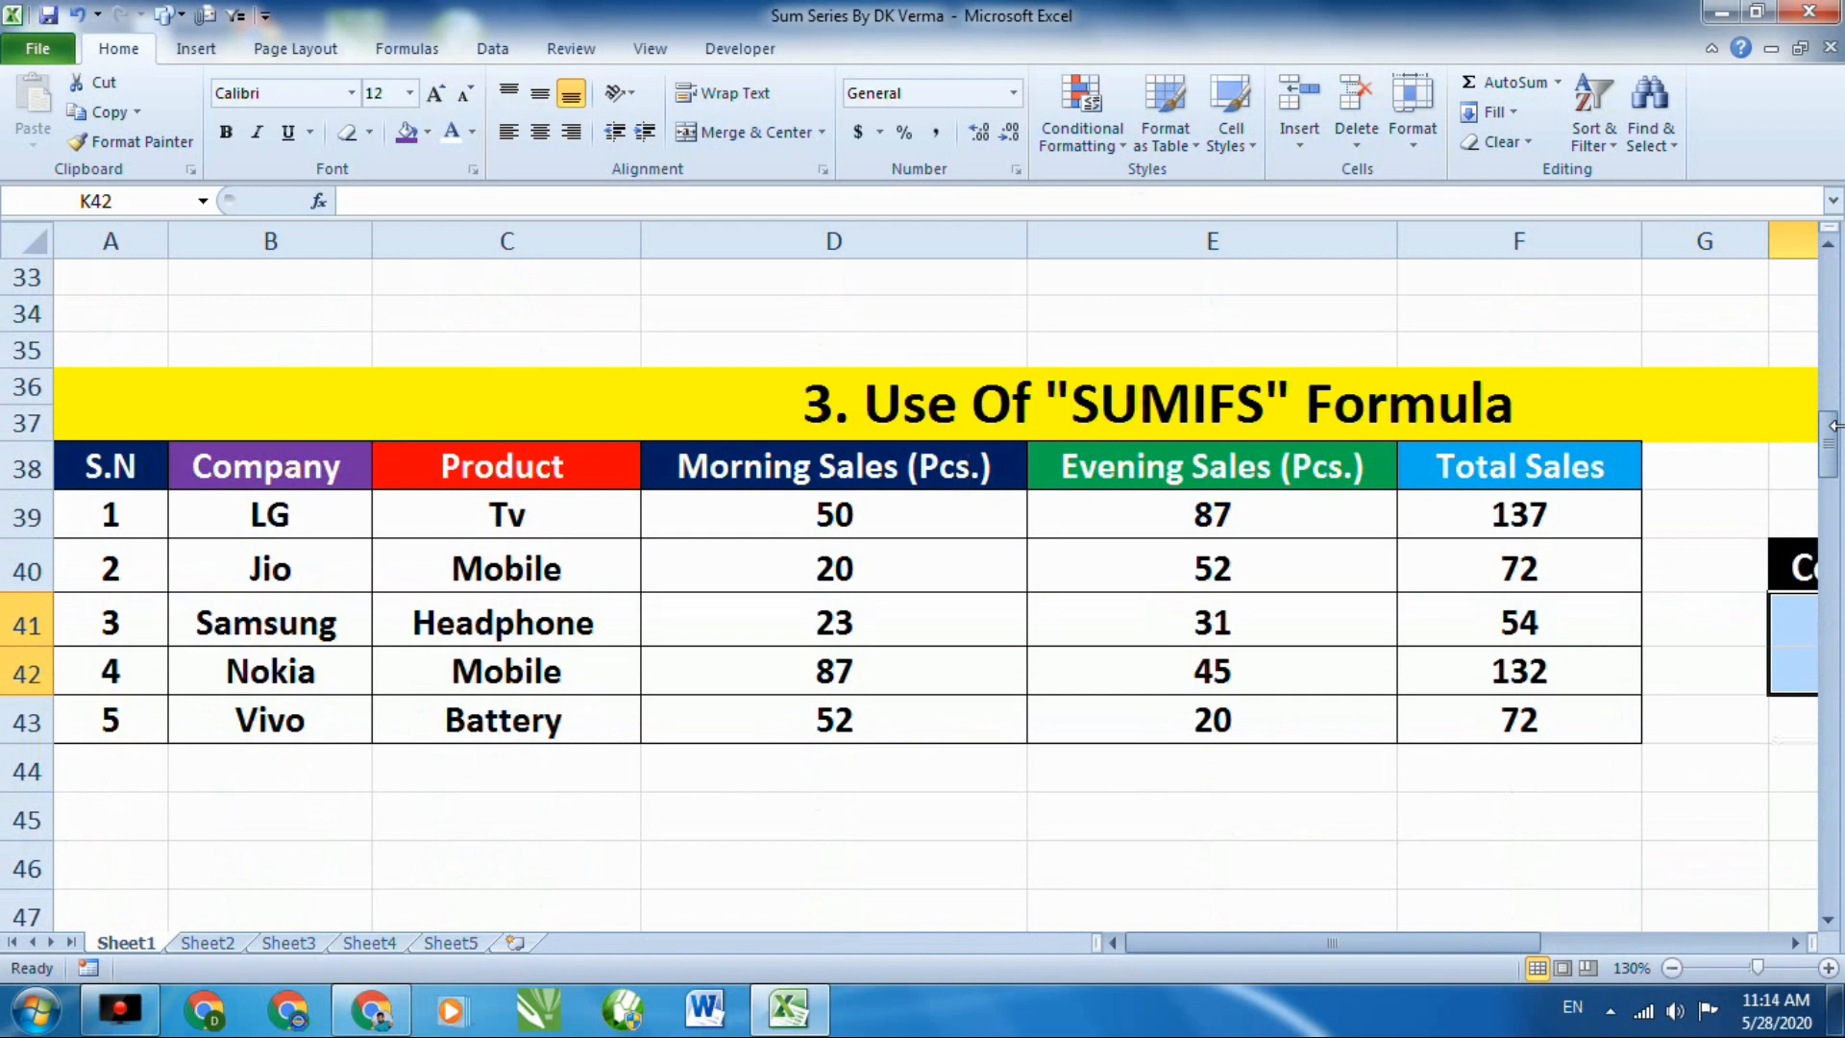
left_click_drag(1835, 425, 1833, 370)
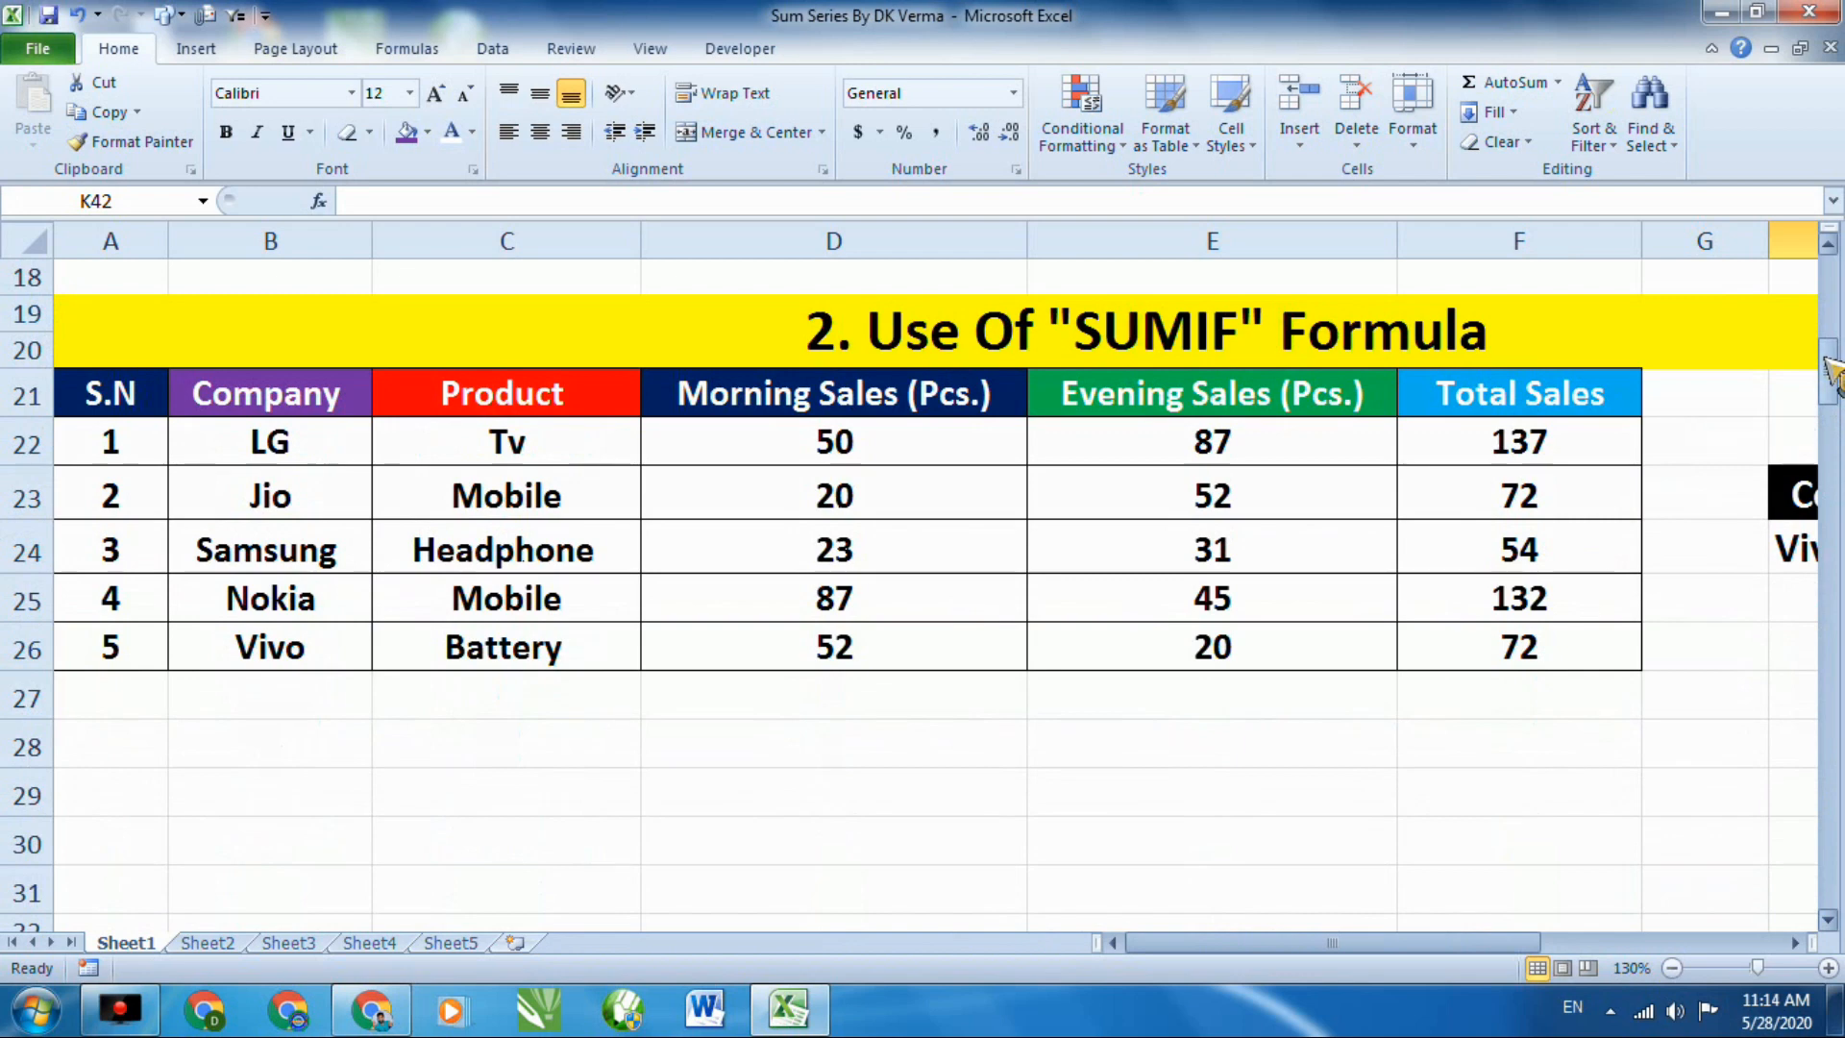
left_click(277, 446)
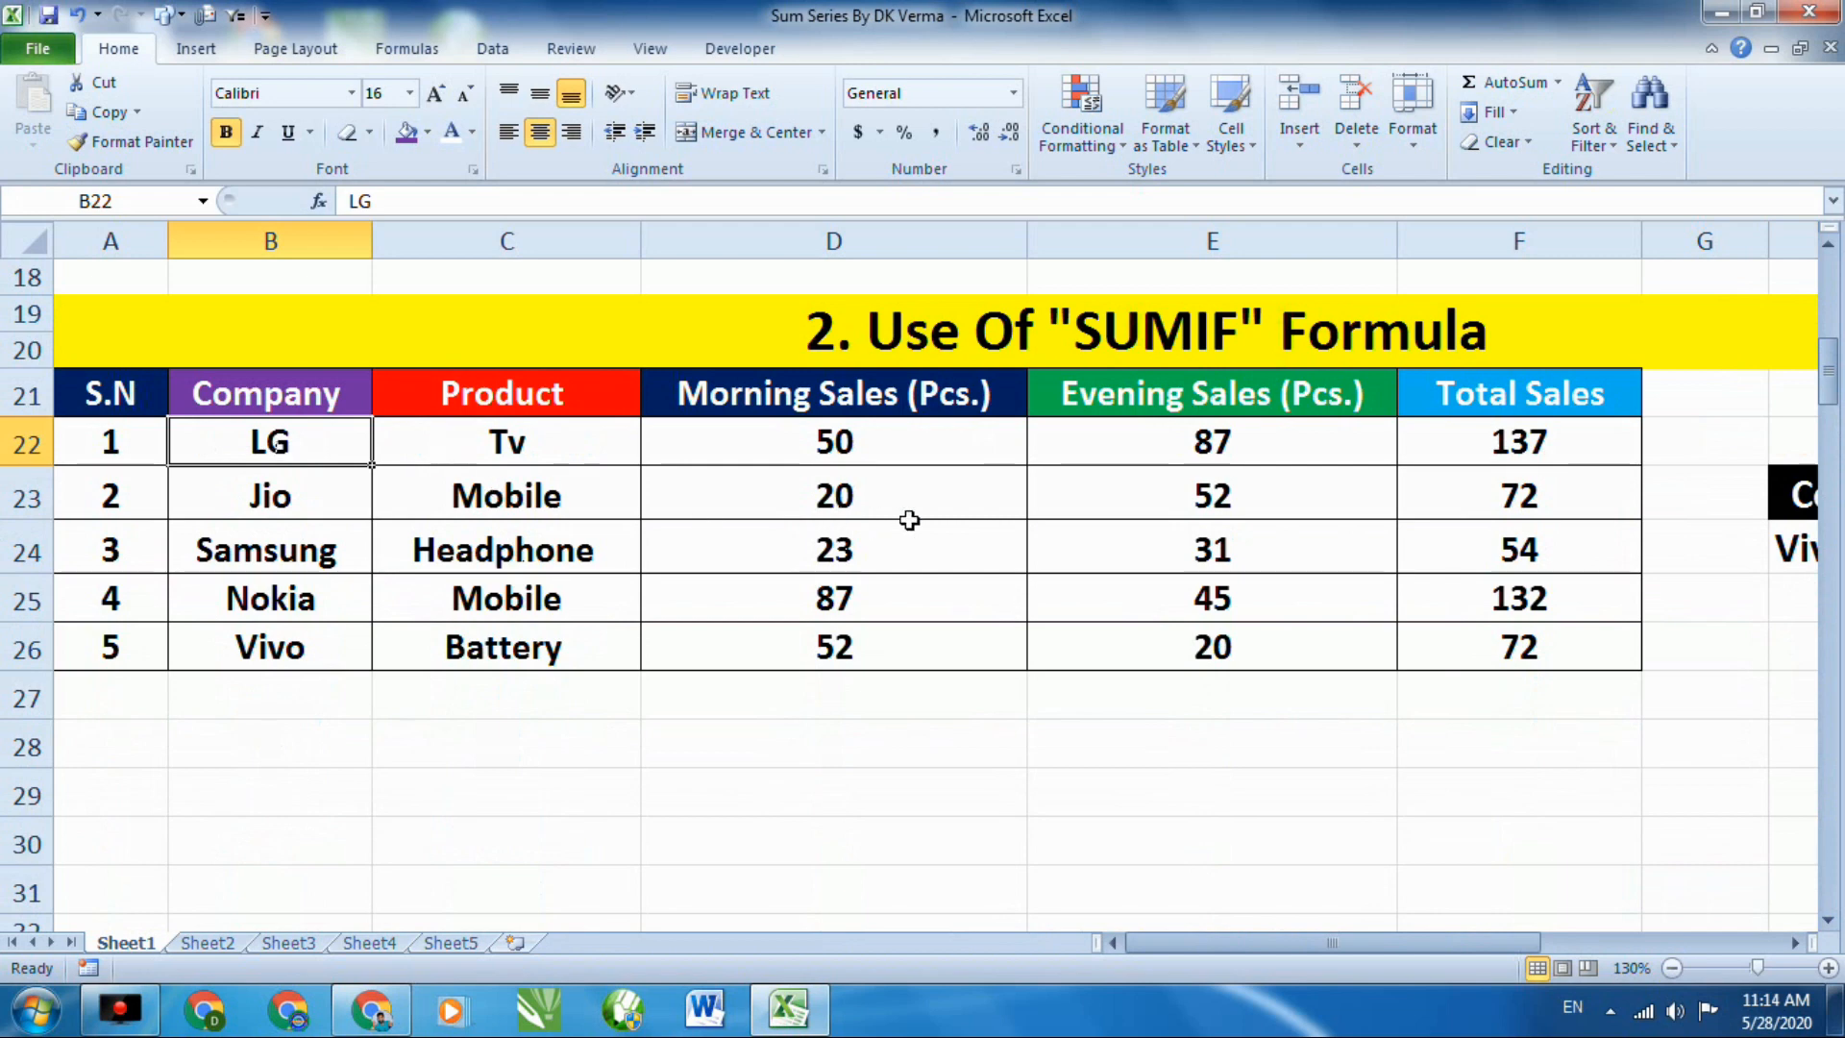
left_click(285, 494)
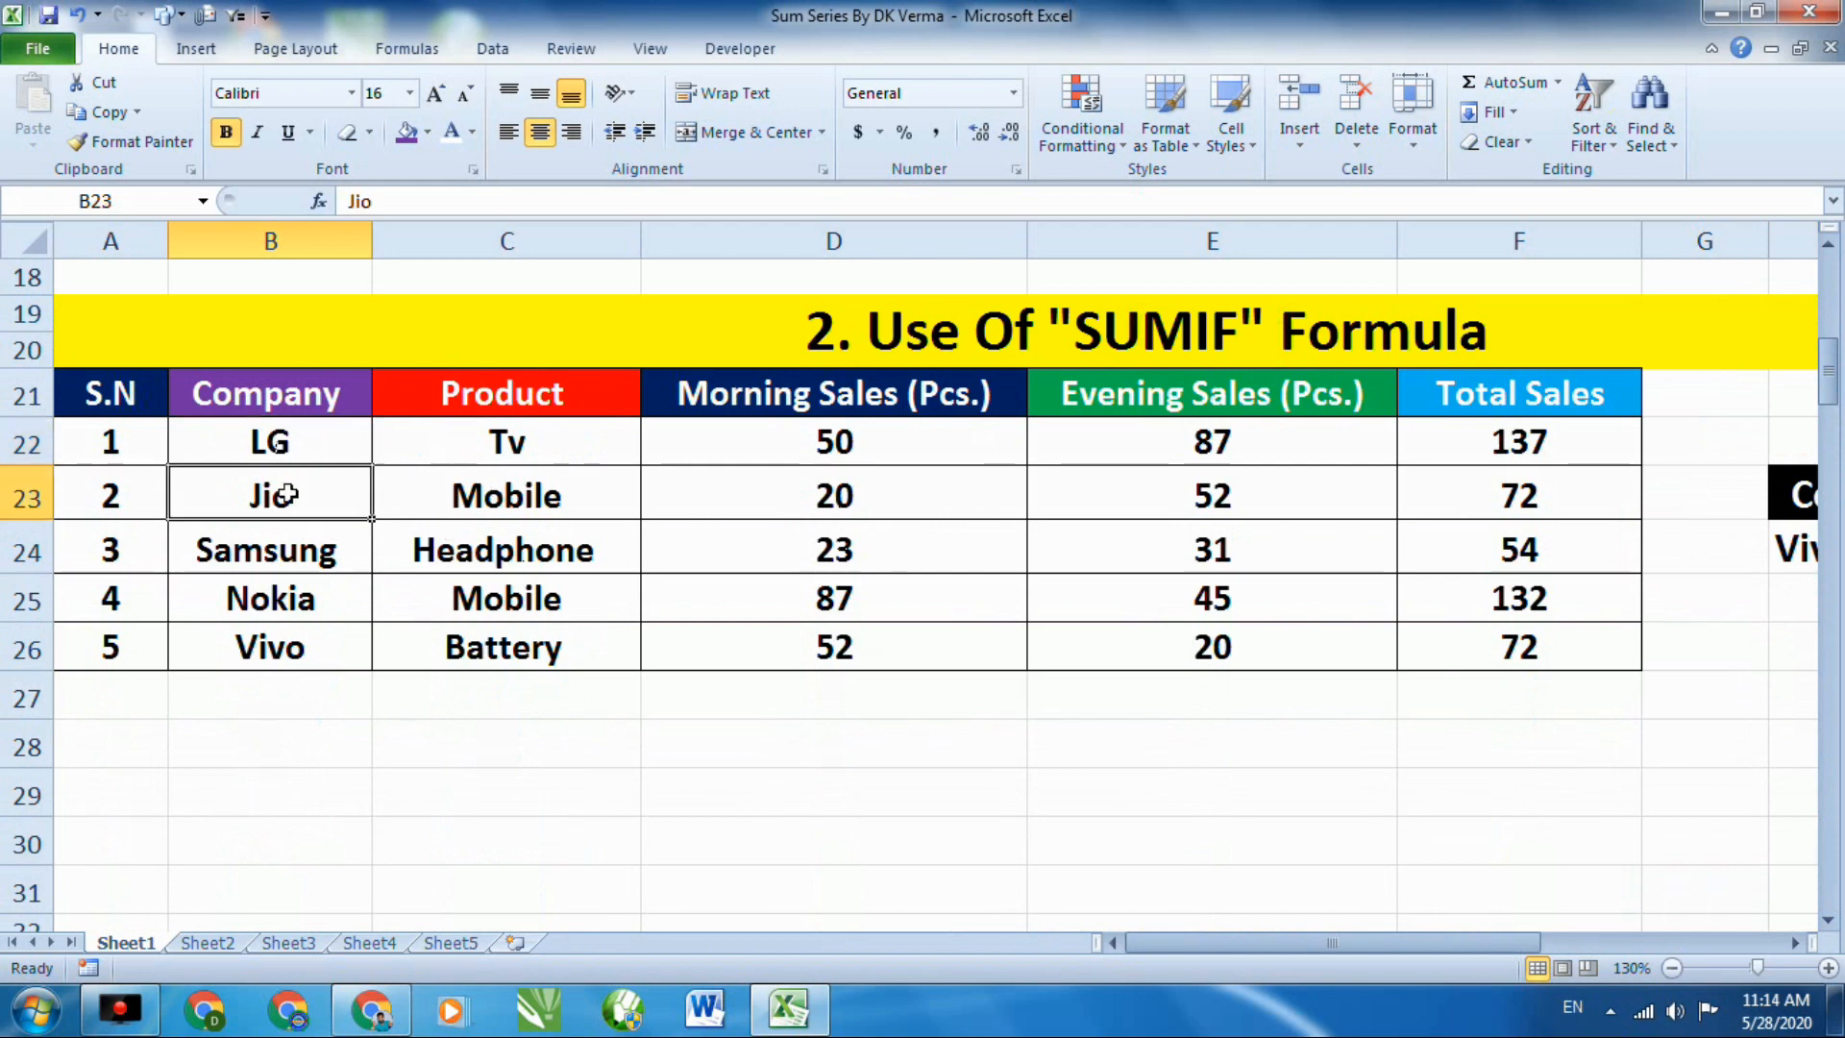
left_click(1468, 517)
left_click(279, 553)
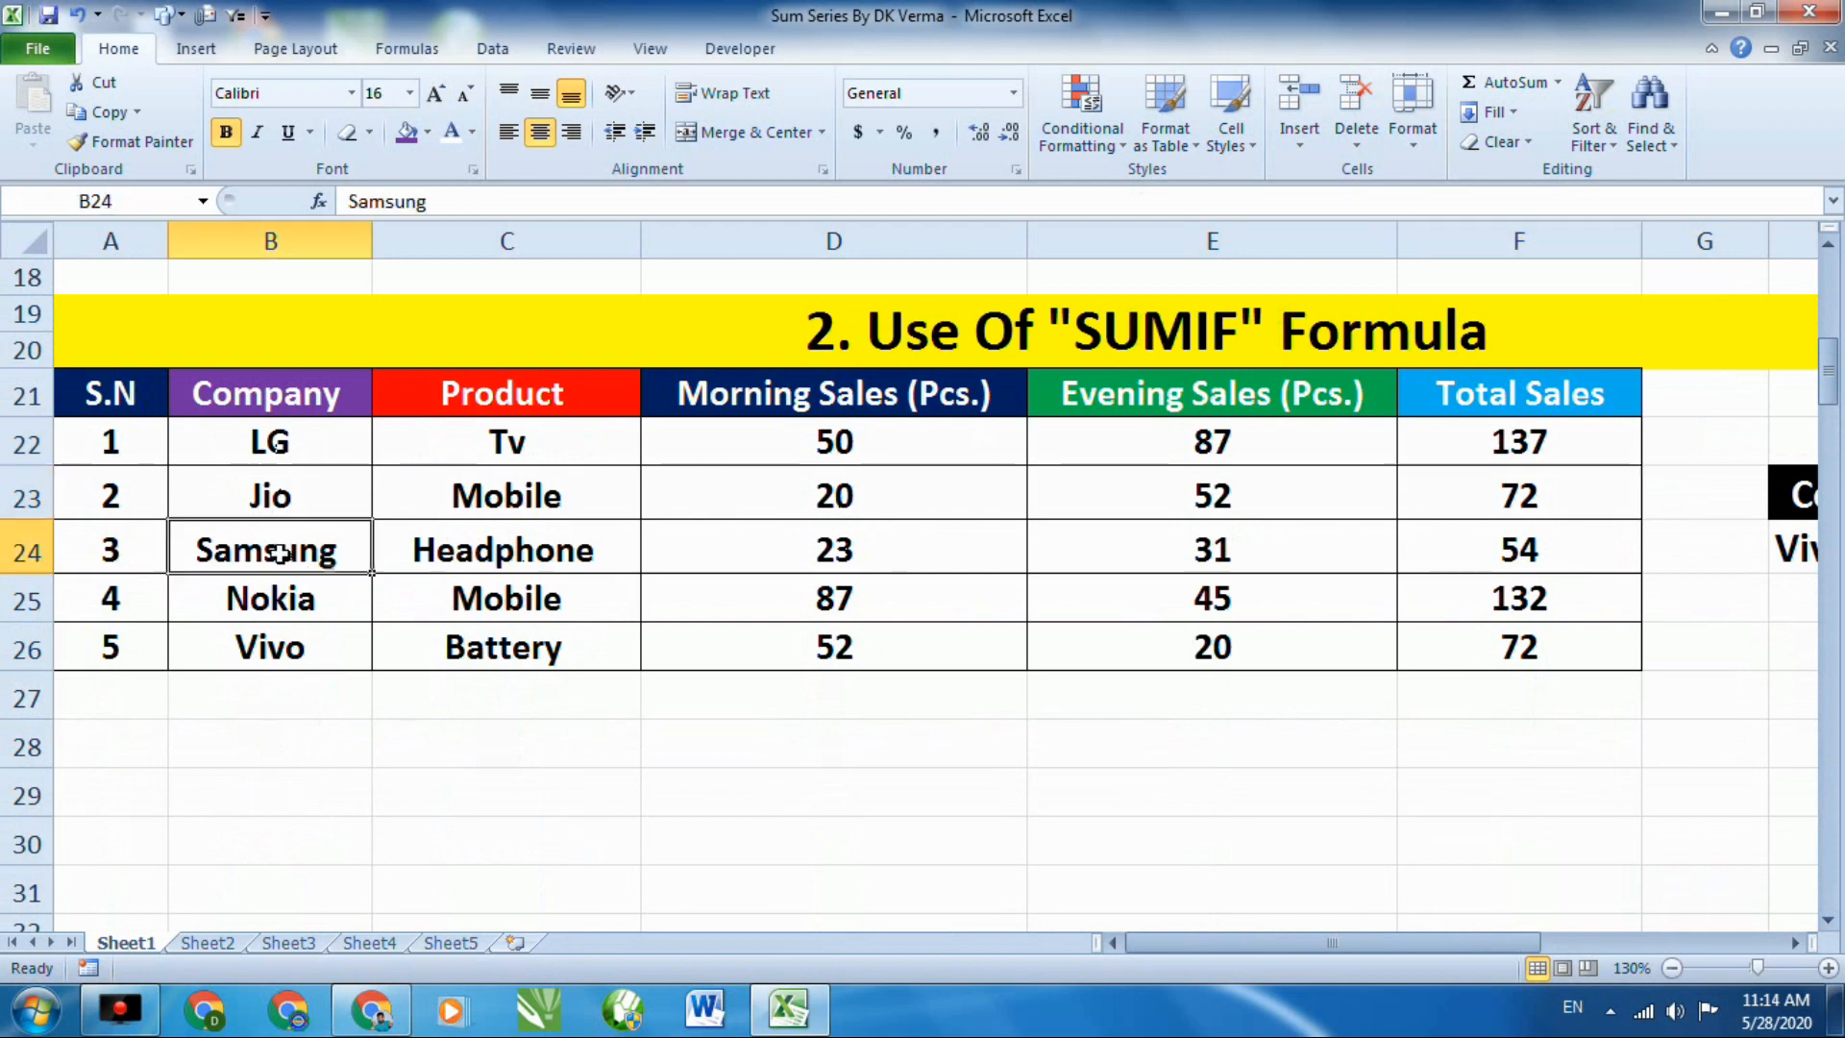
left_click(1492, 562)
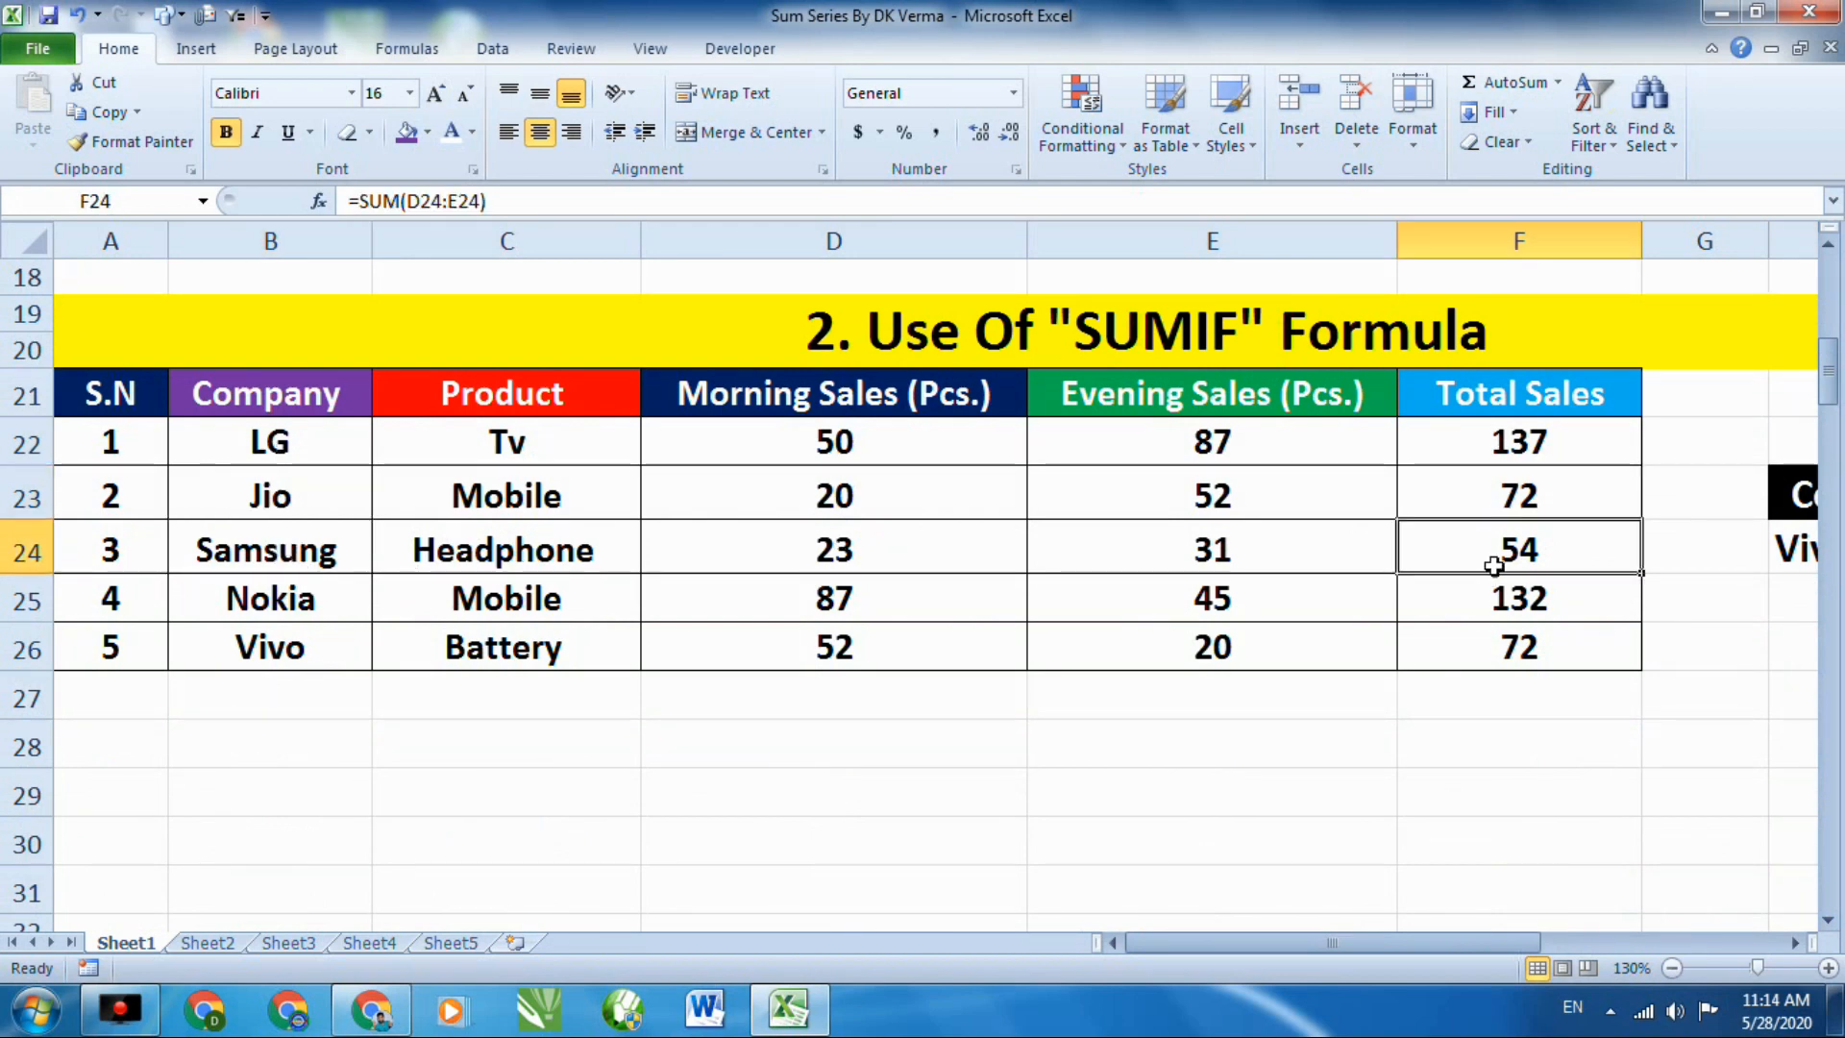
left_click(318, 603)
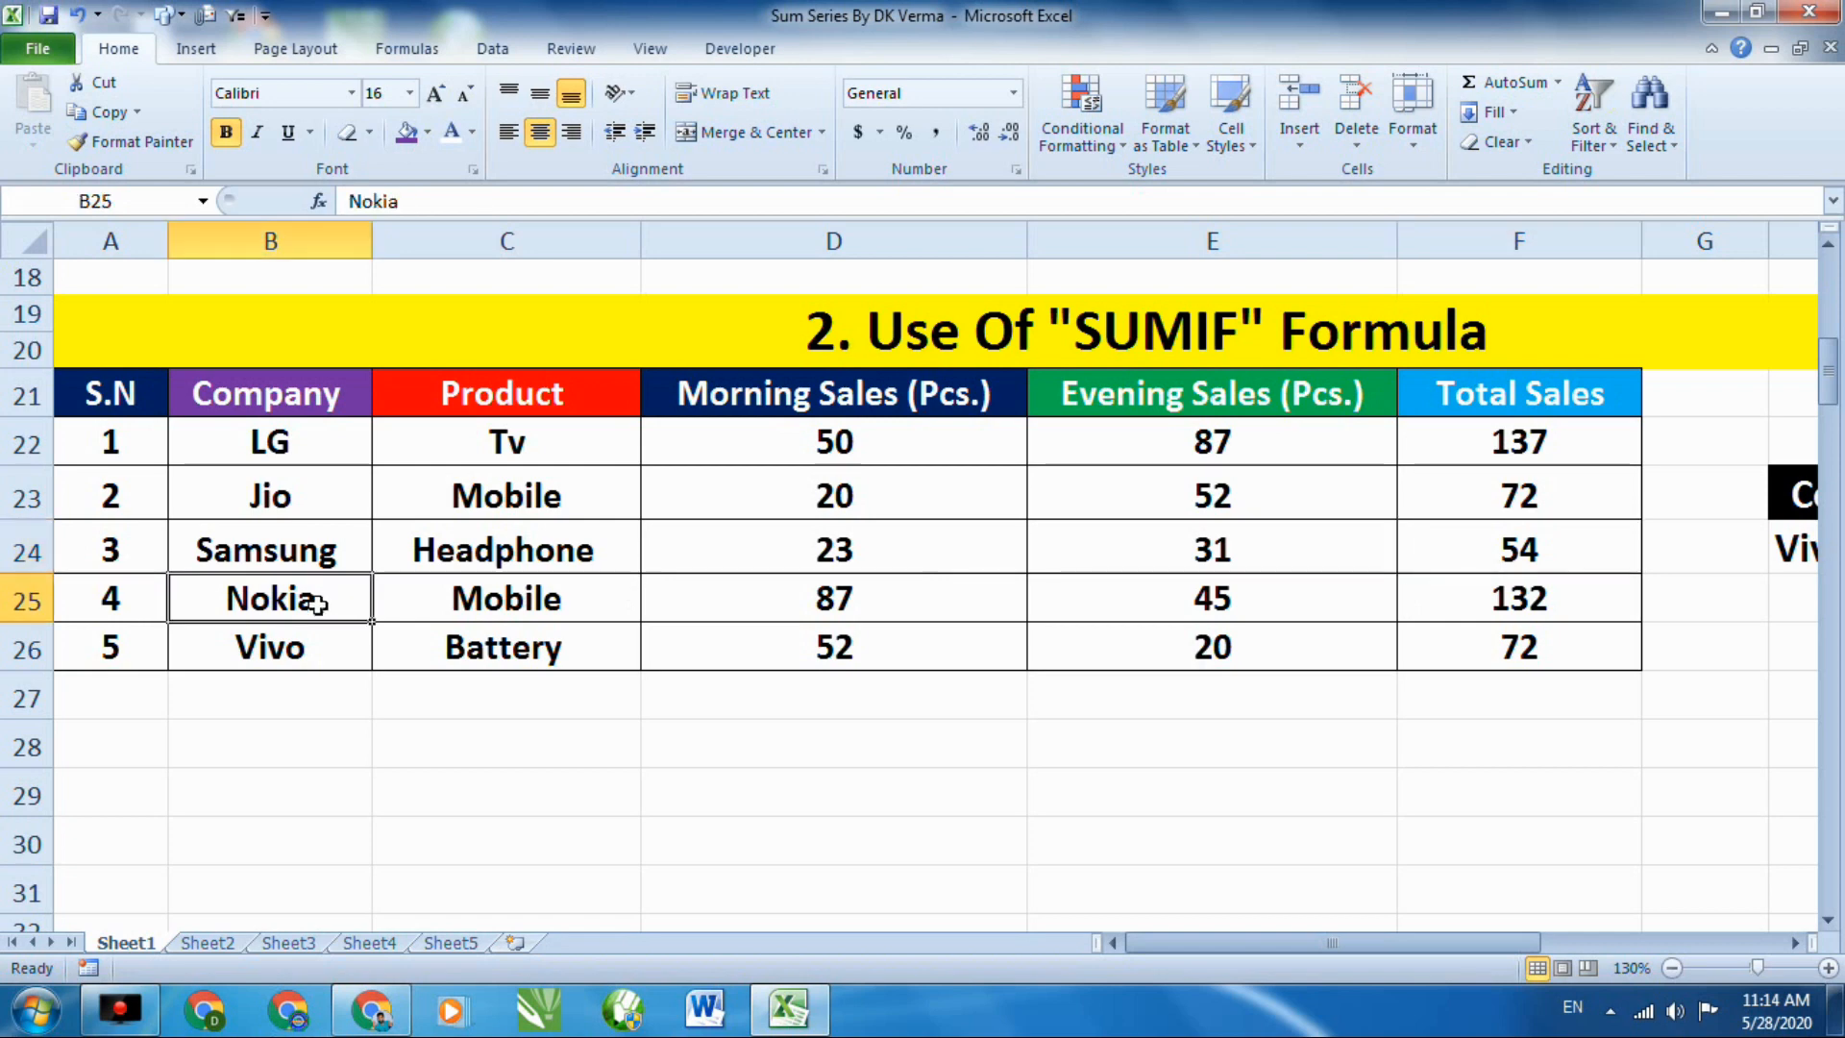
left_click(487, 616)
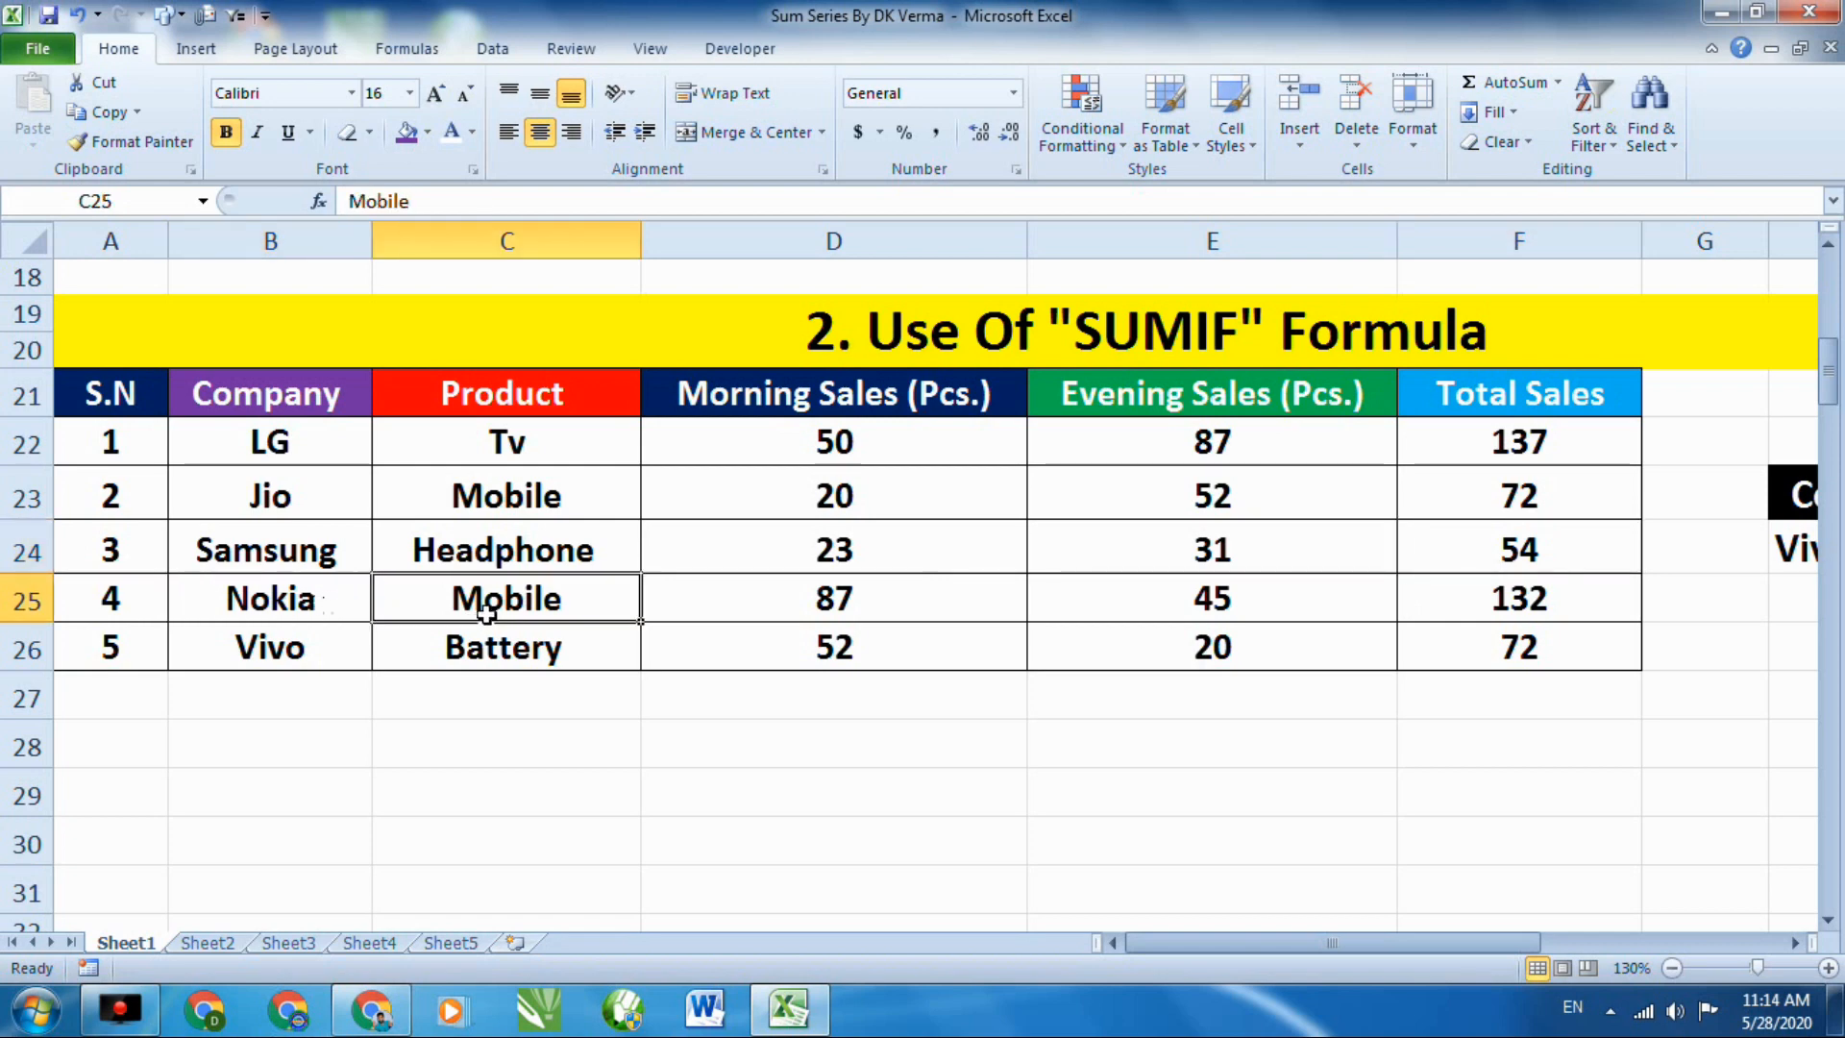
left_click(314, 407)
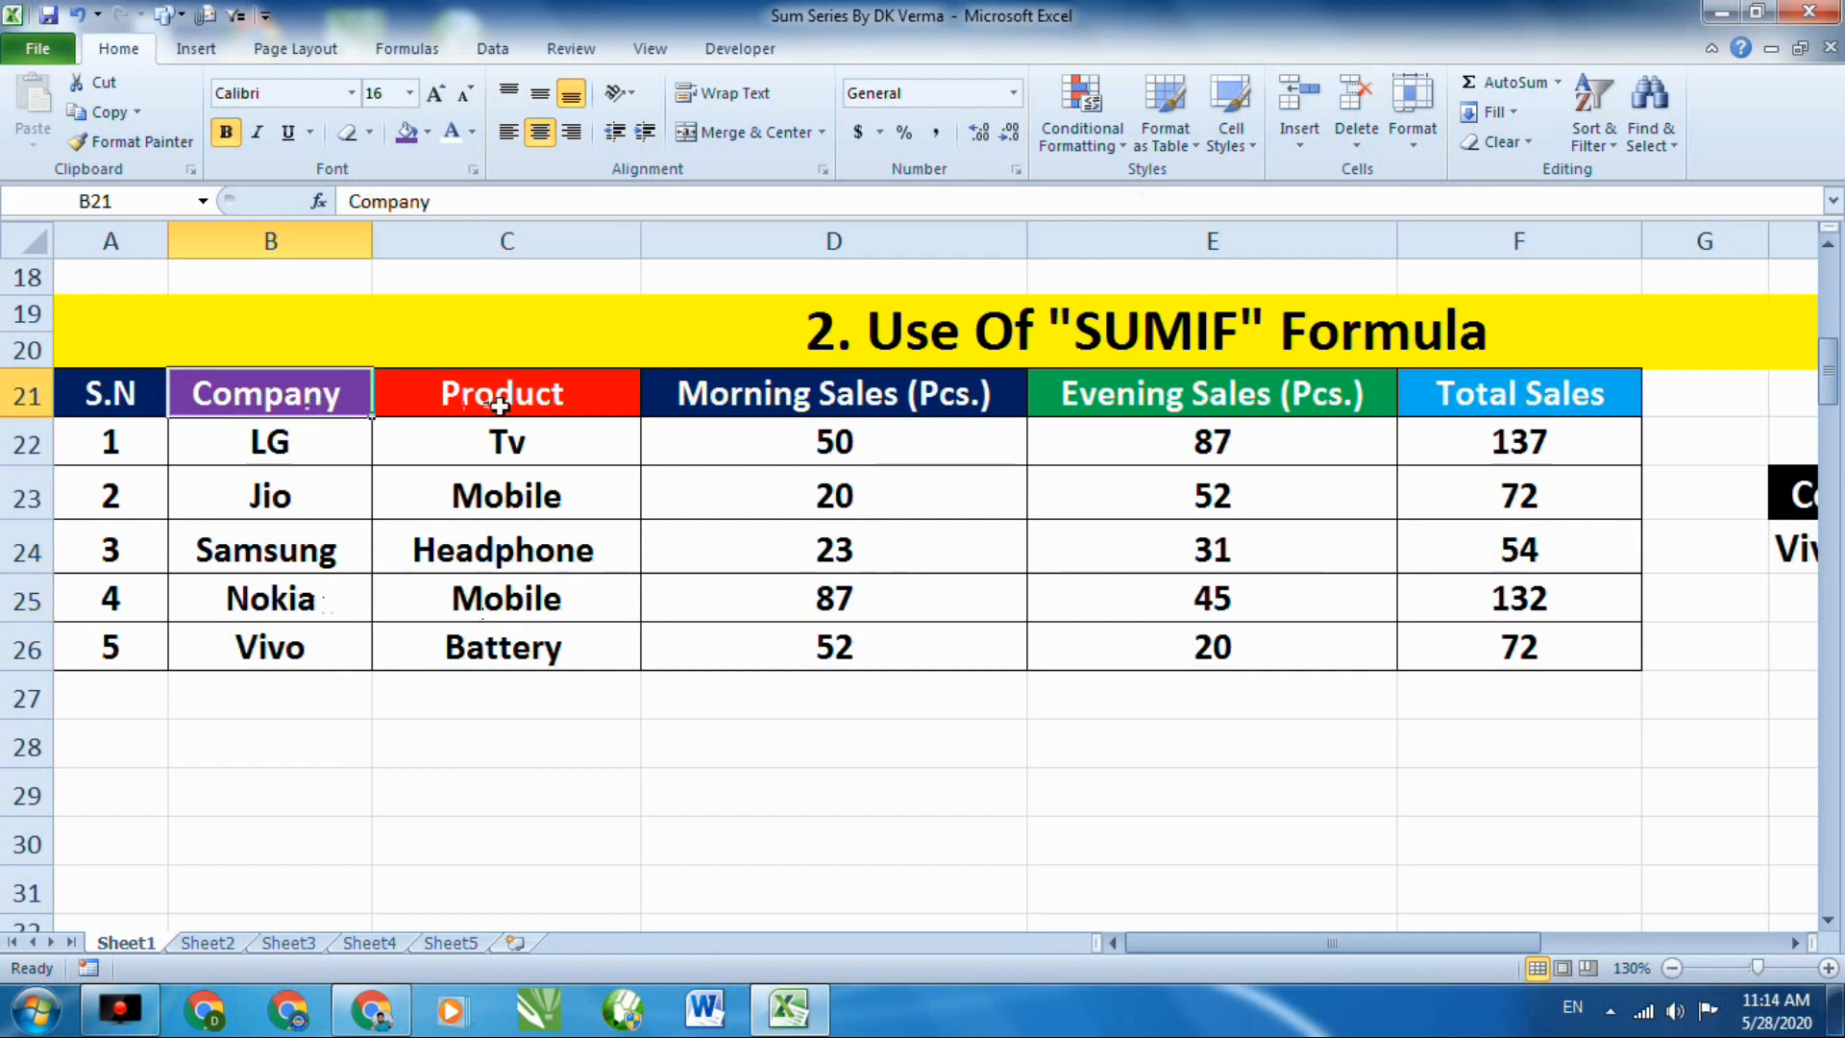
left_click(307, 494)
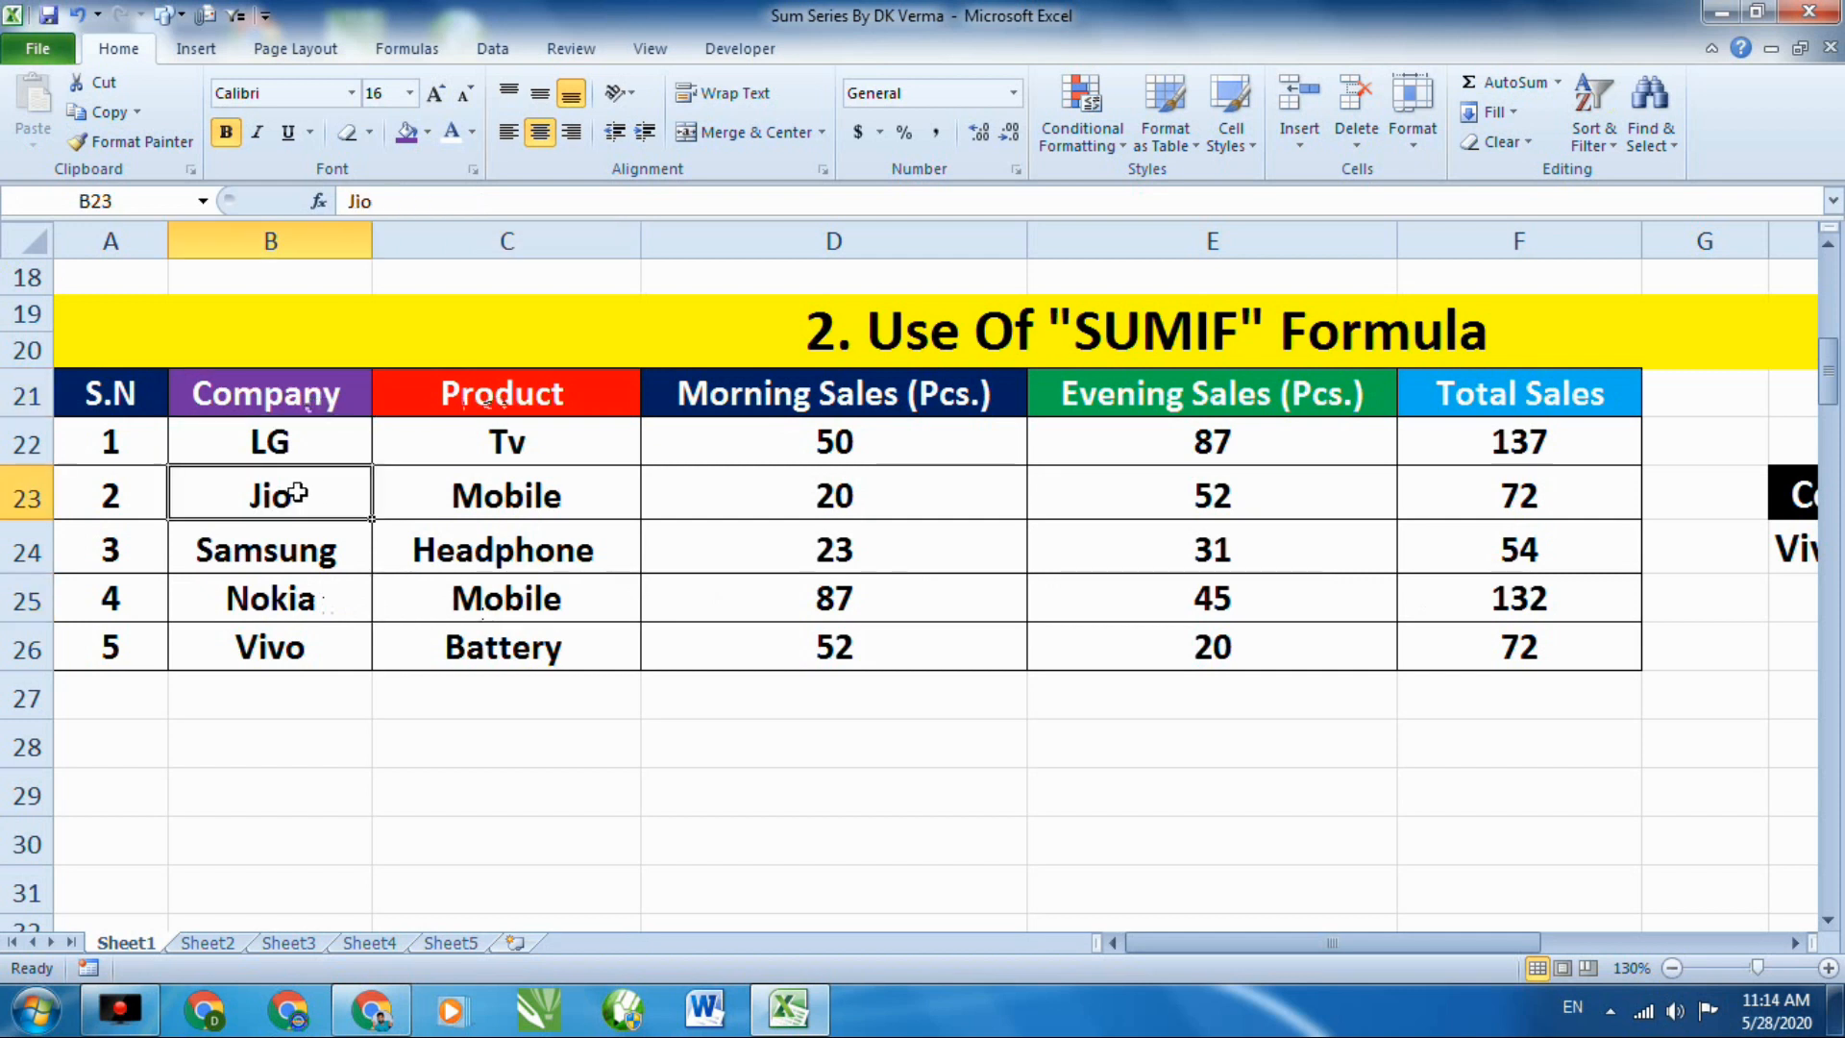
left_click(462, 493)
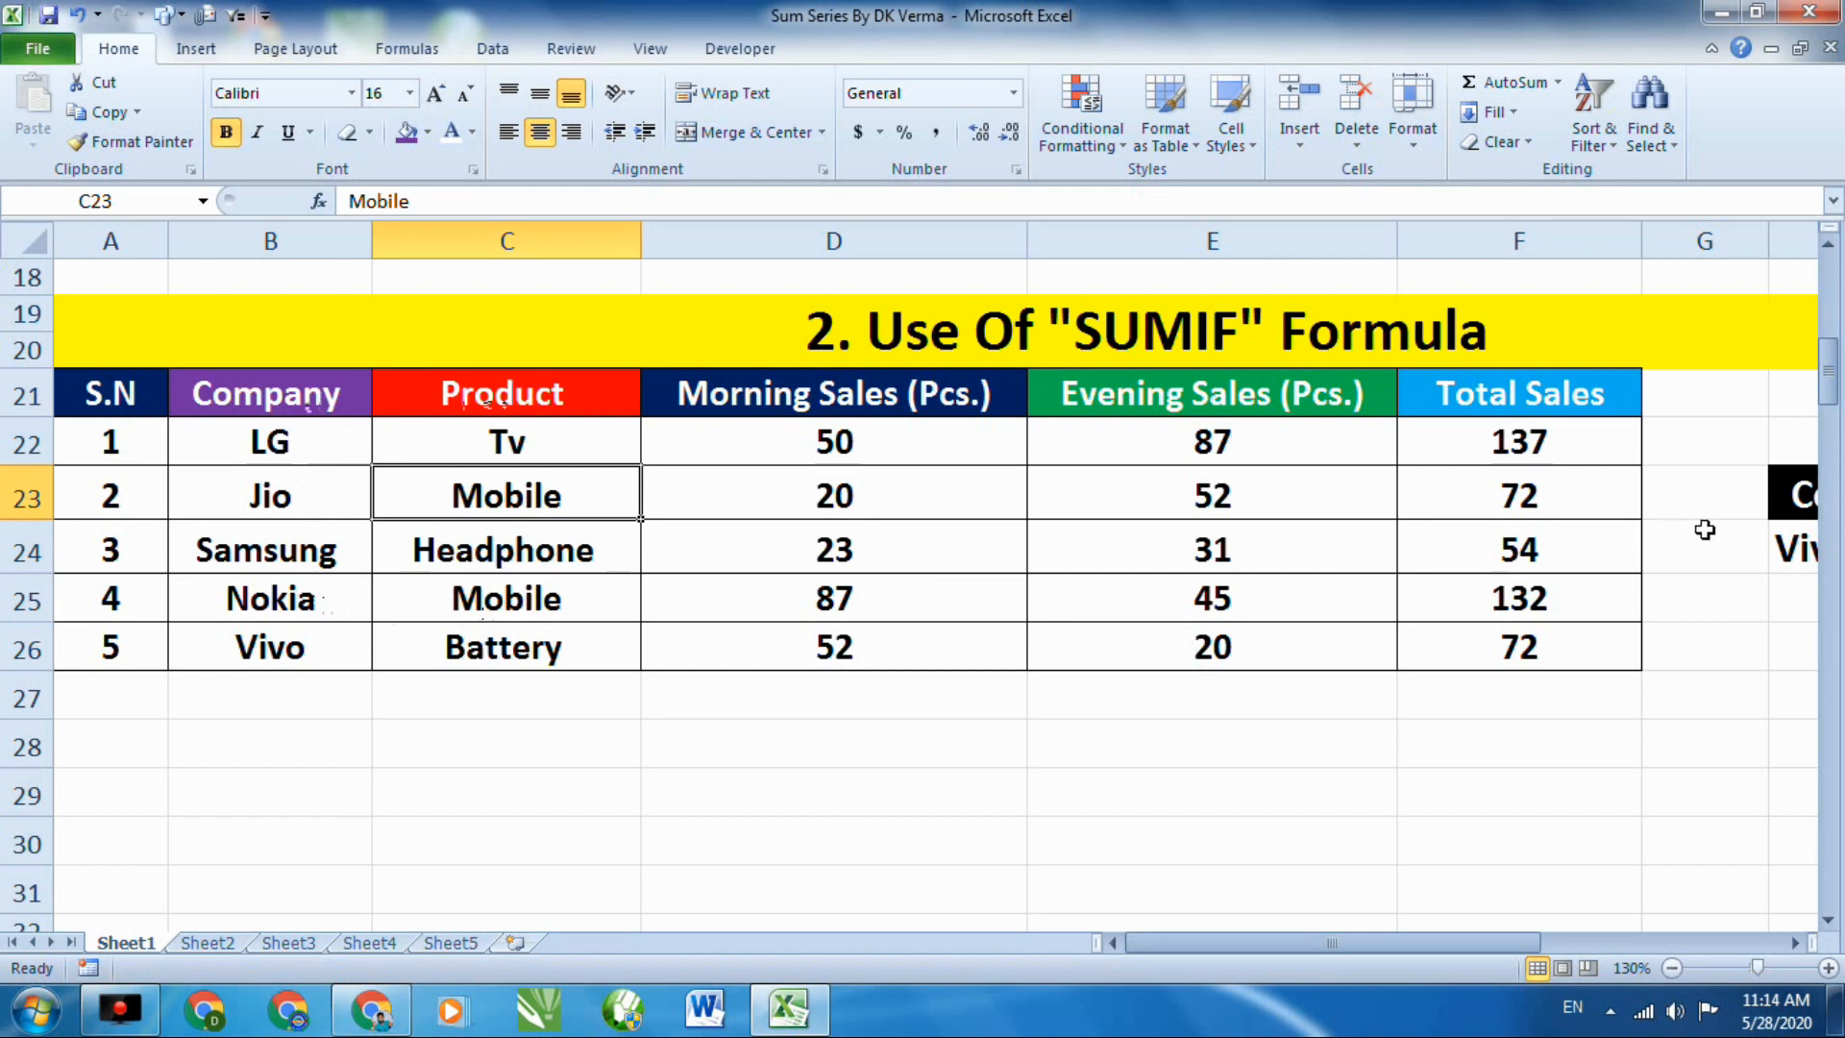
left_click(285, 653)
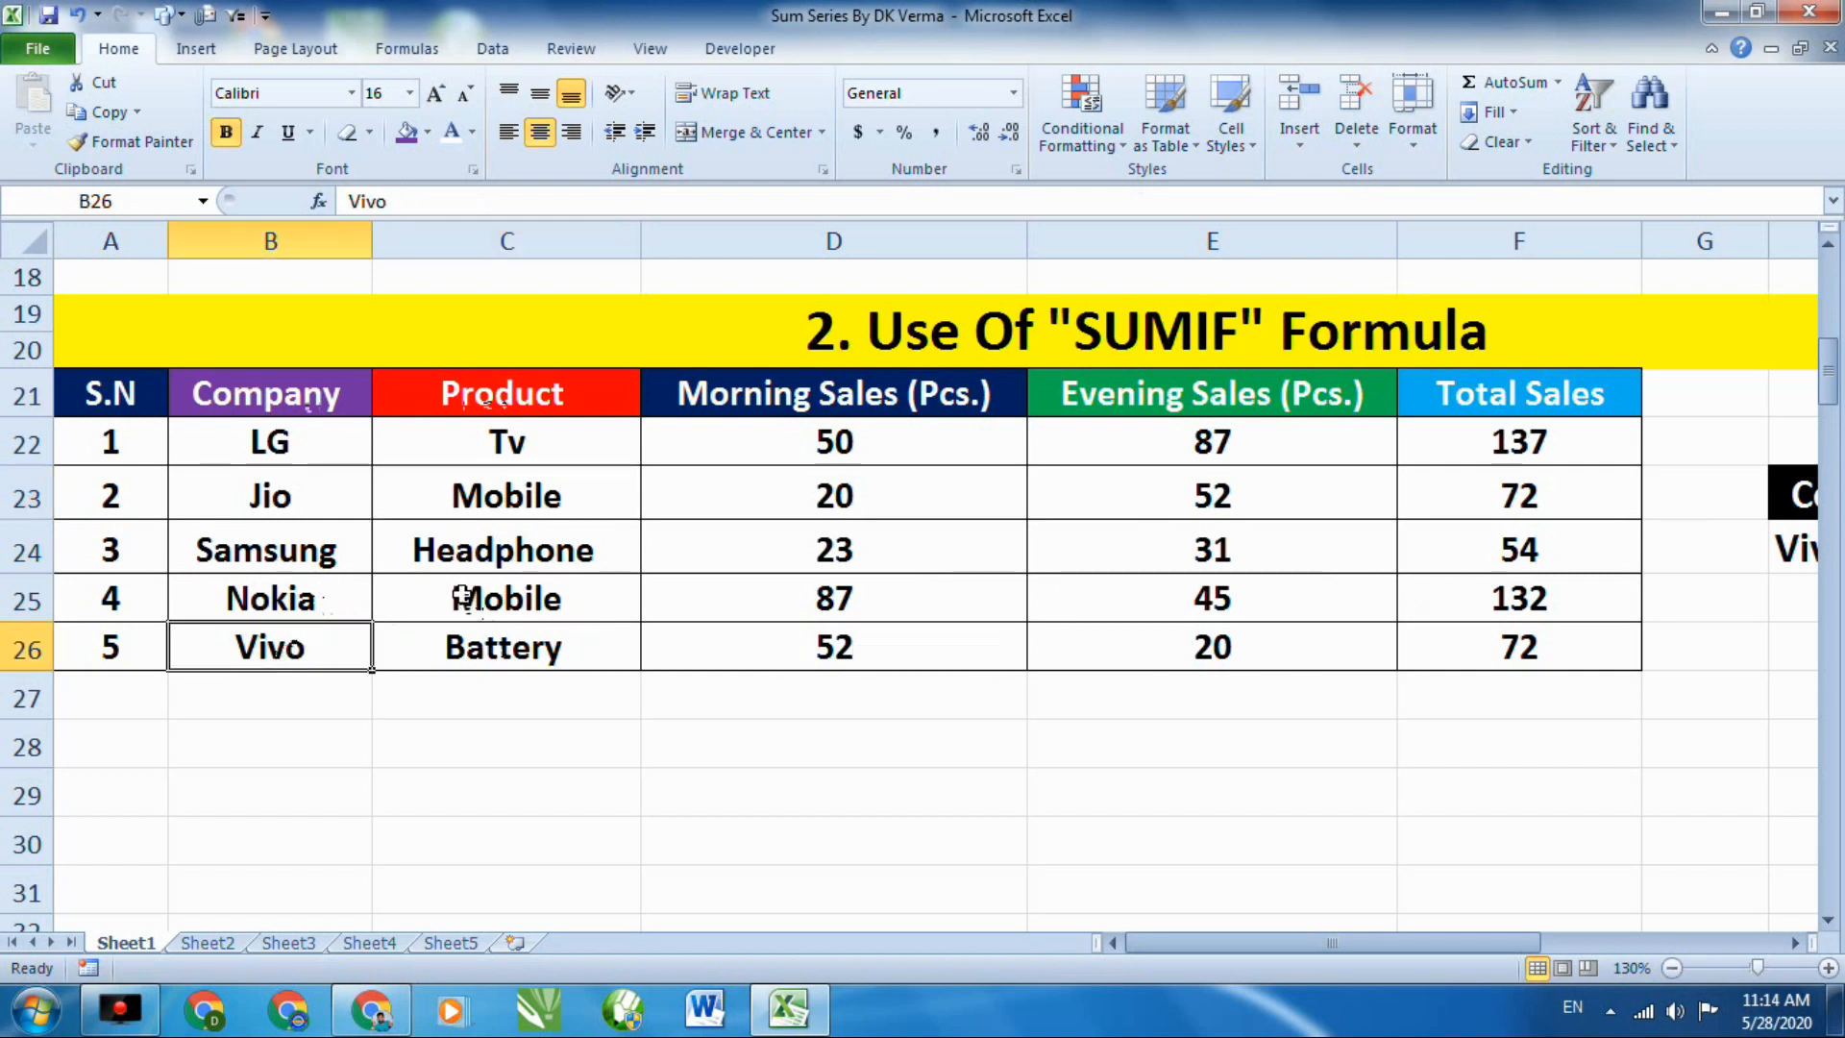
Examine the Company, Product and Sales headers of the lookup block beside the SUMIFS table.
left_click_drag(1828, 370, 1828, 444)
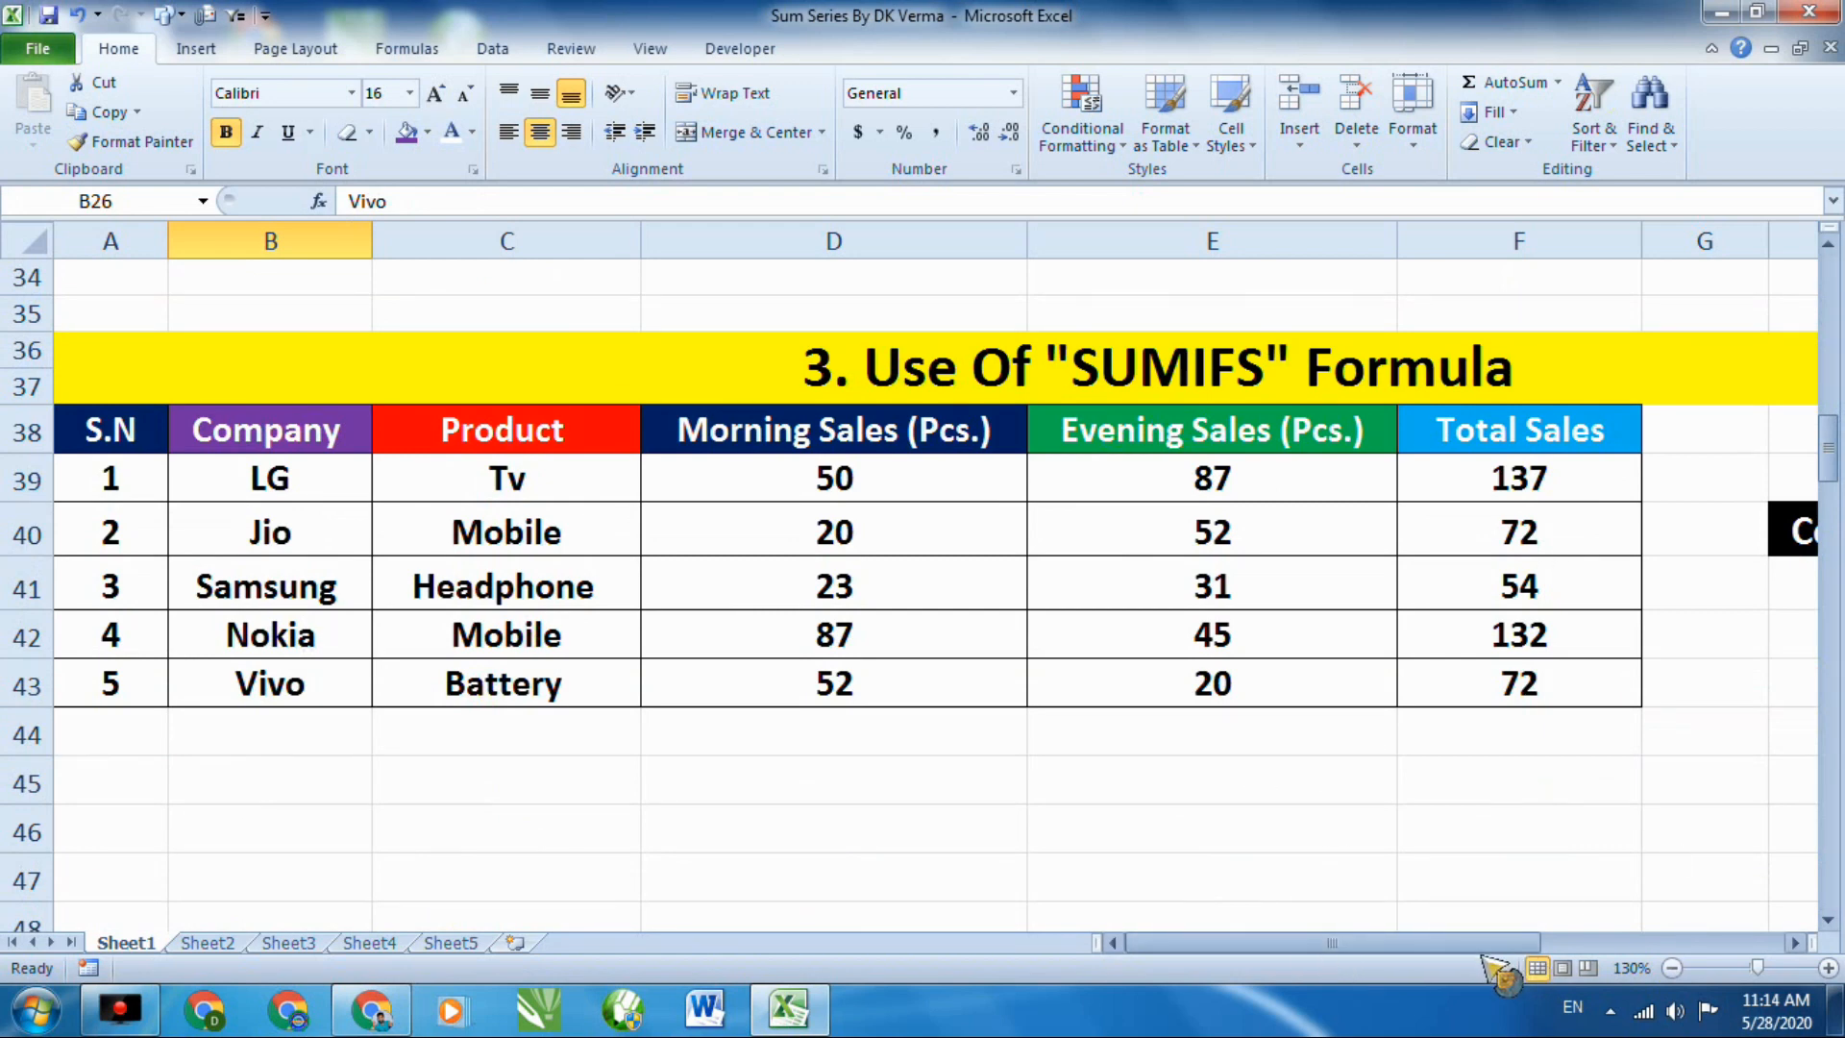
left_click_drag(1480, 942, 1523, 938)
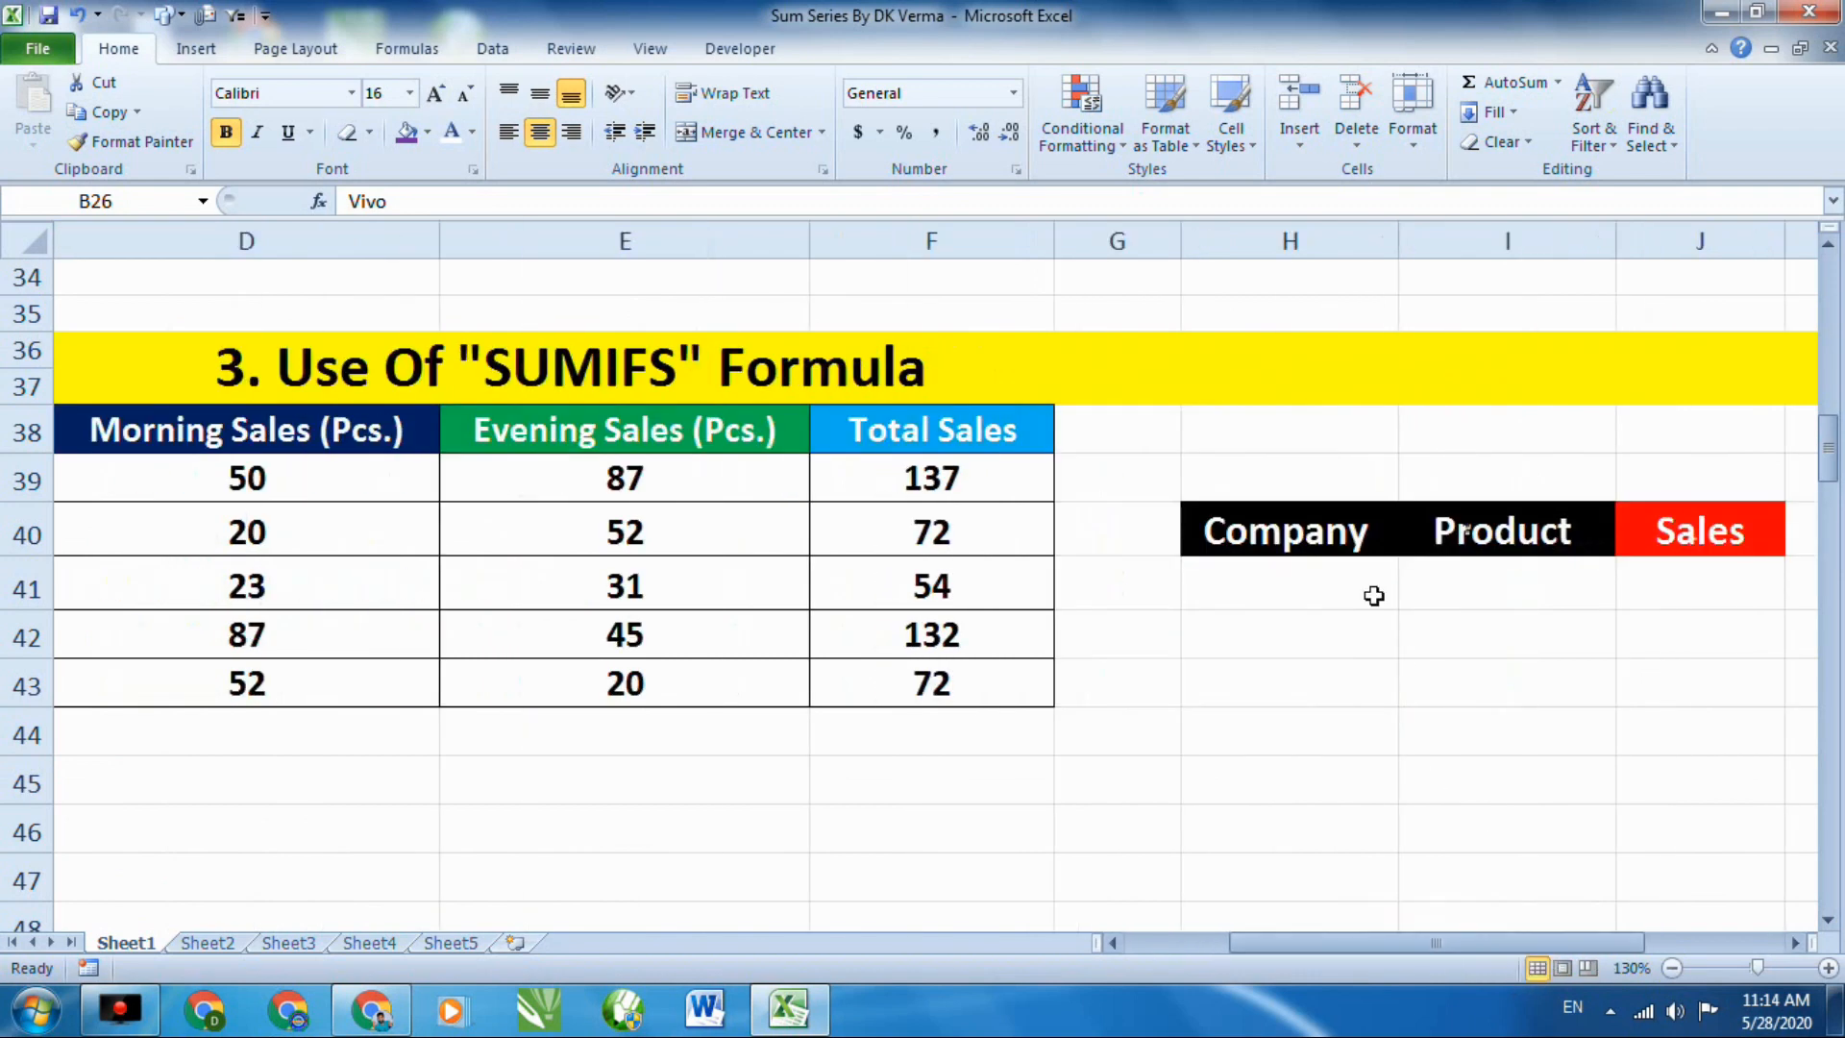
left_click(1384, 537)
left_click(1524, 536)
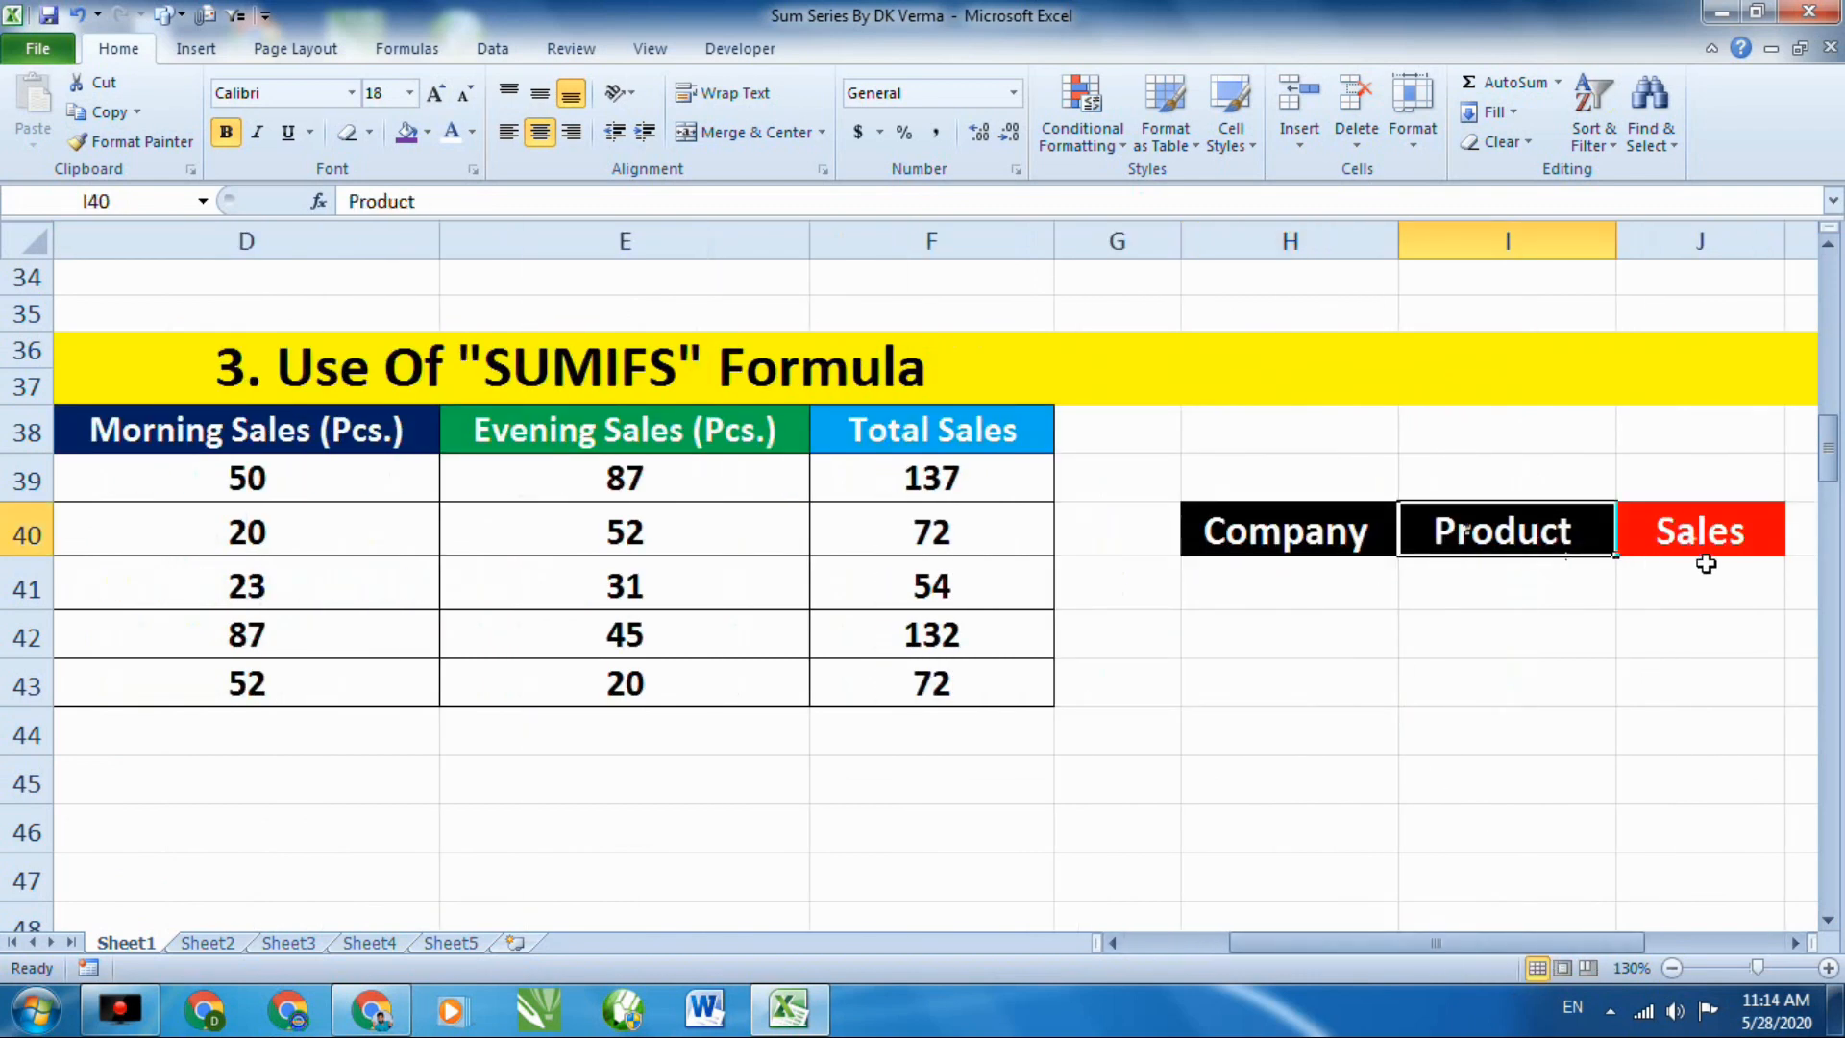
left_click(1719, 534)
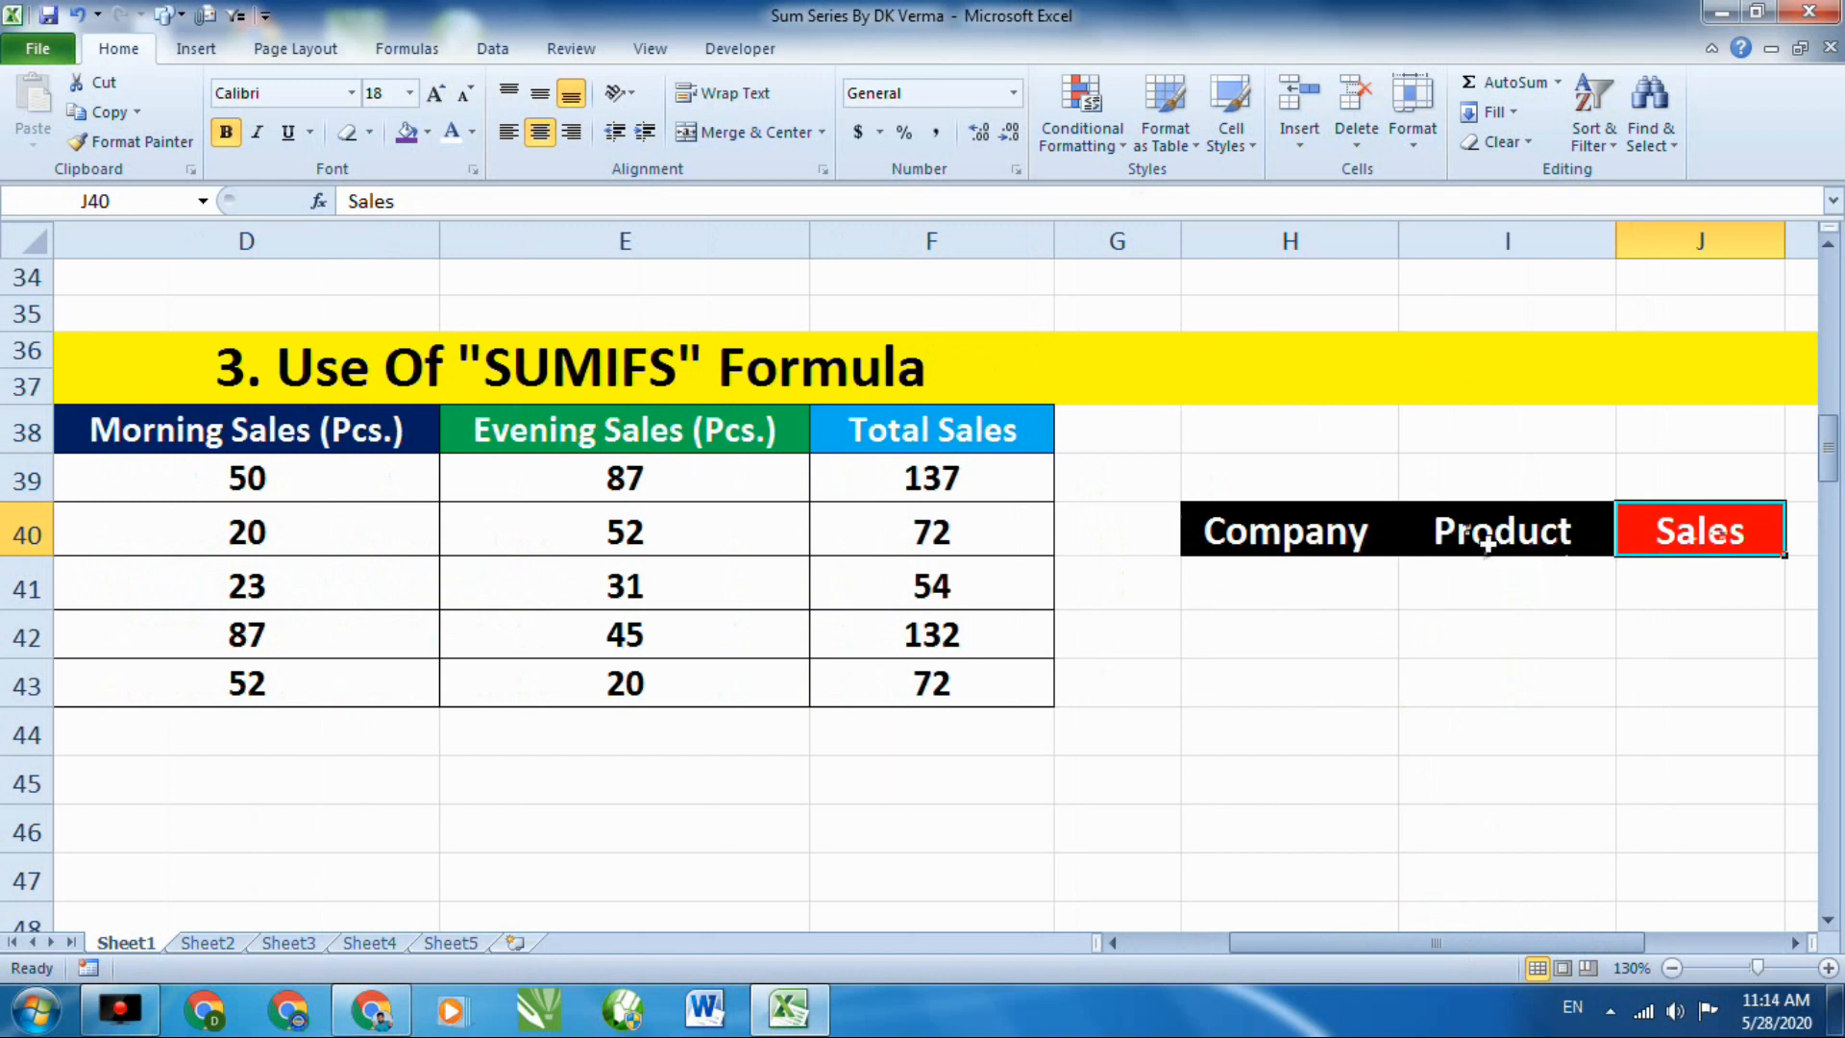
left_click(1486, 544)
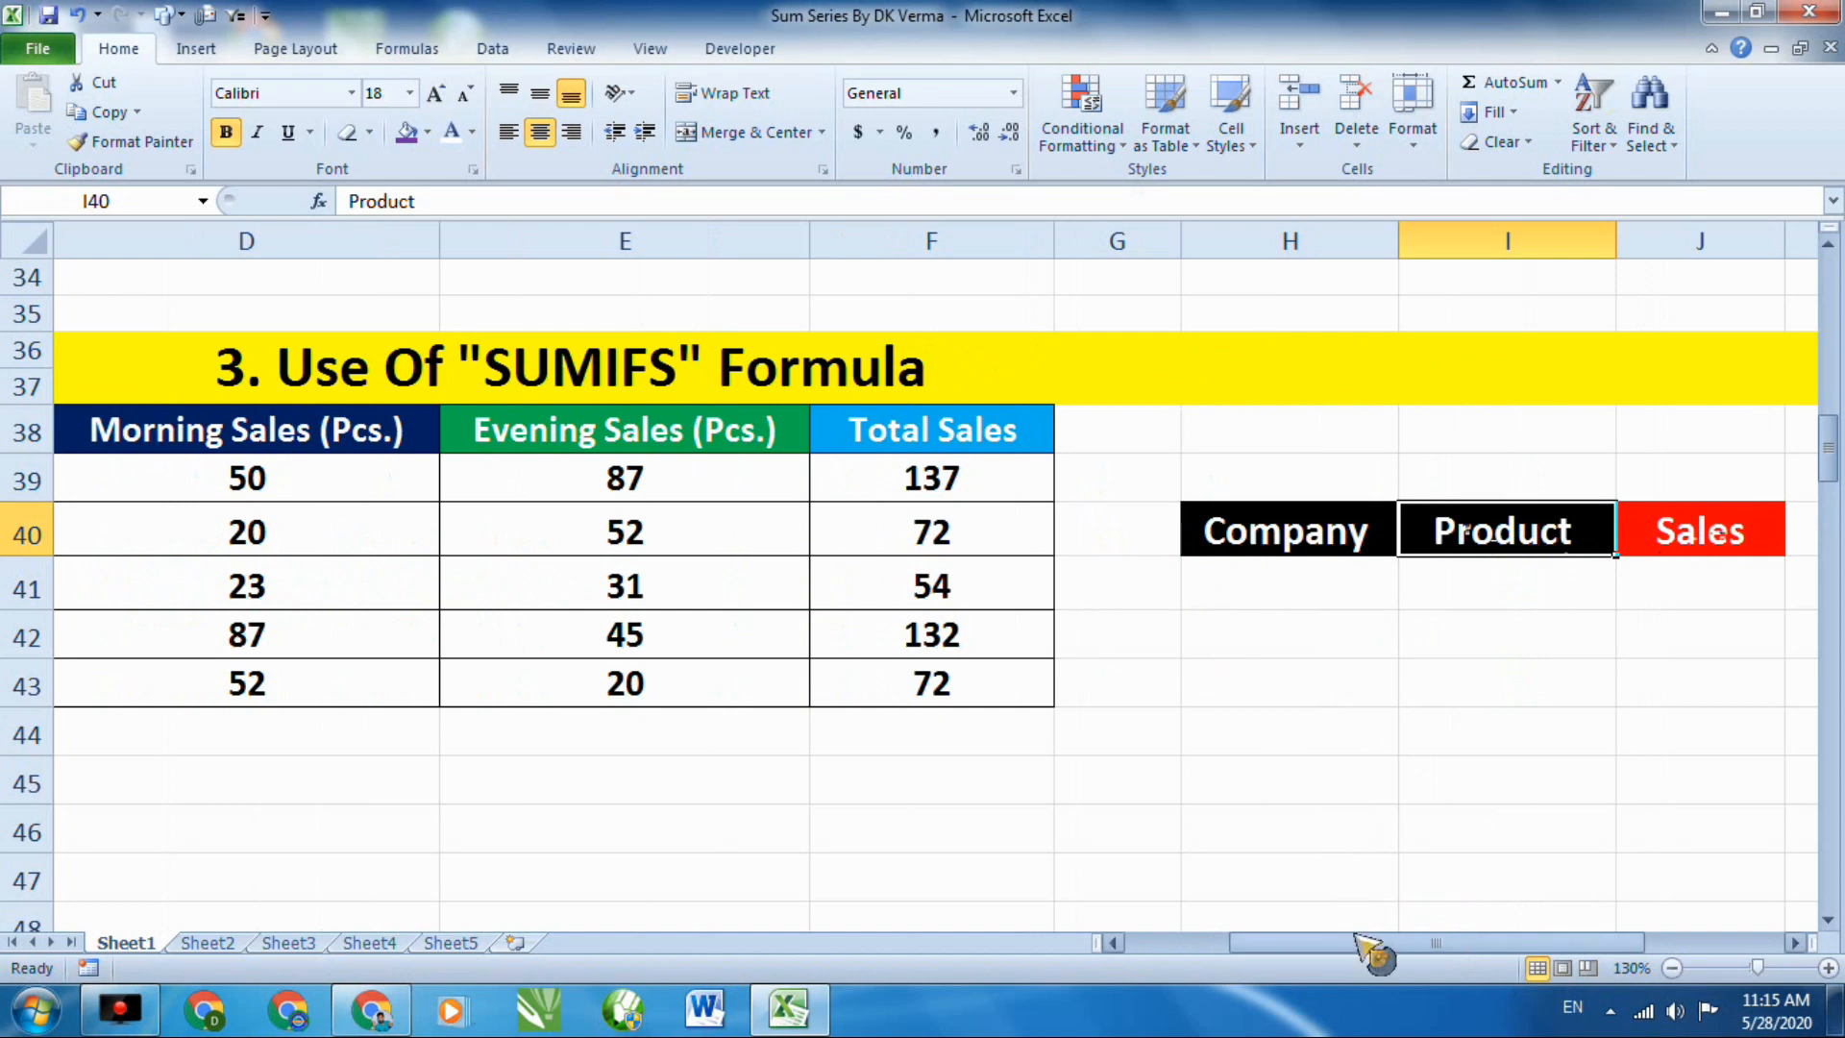
left_click_drag(1356, 937, 1427, 937)
double_click(947, 583)
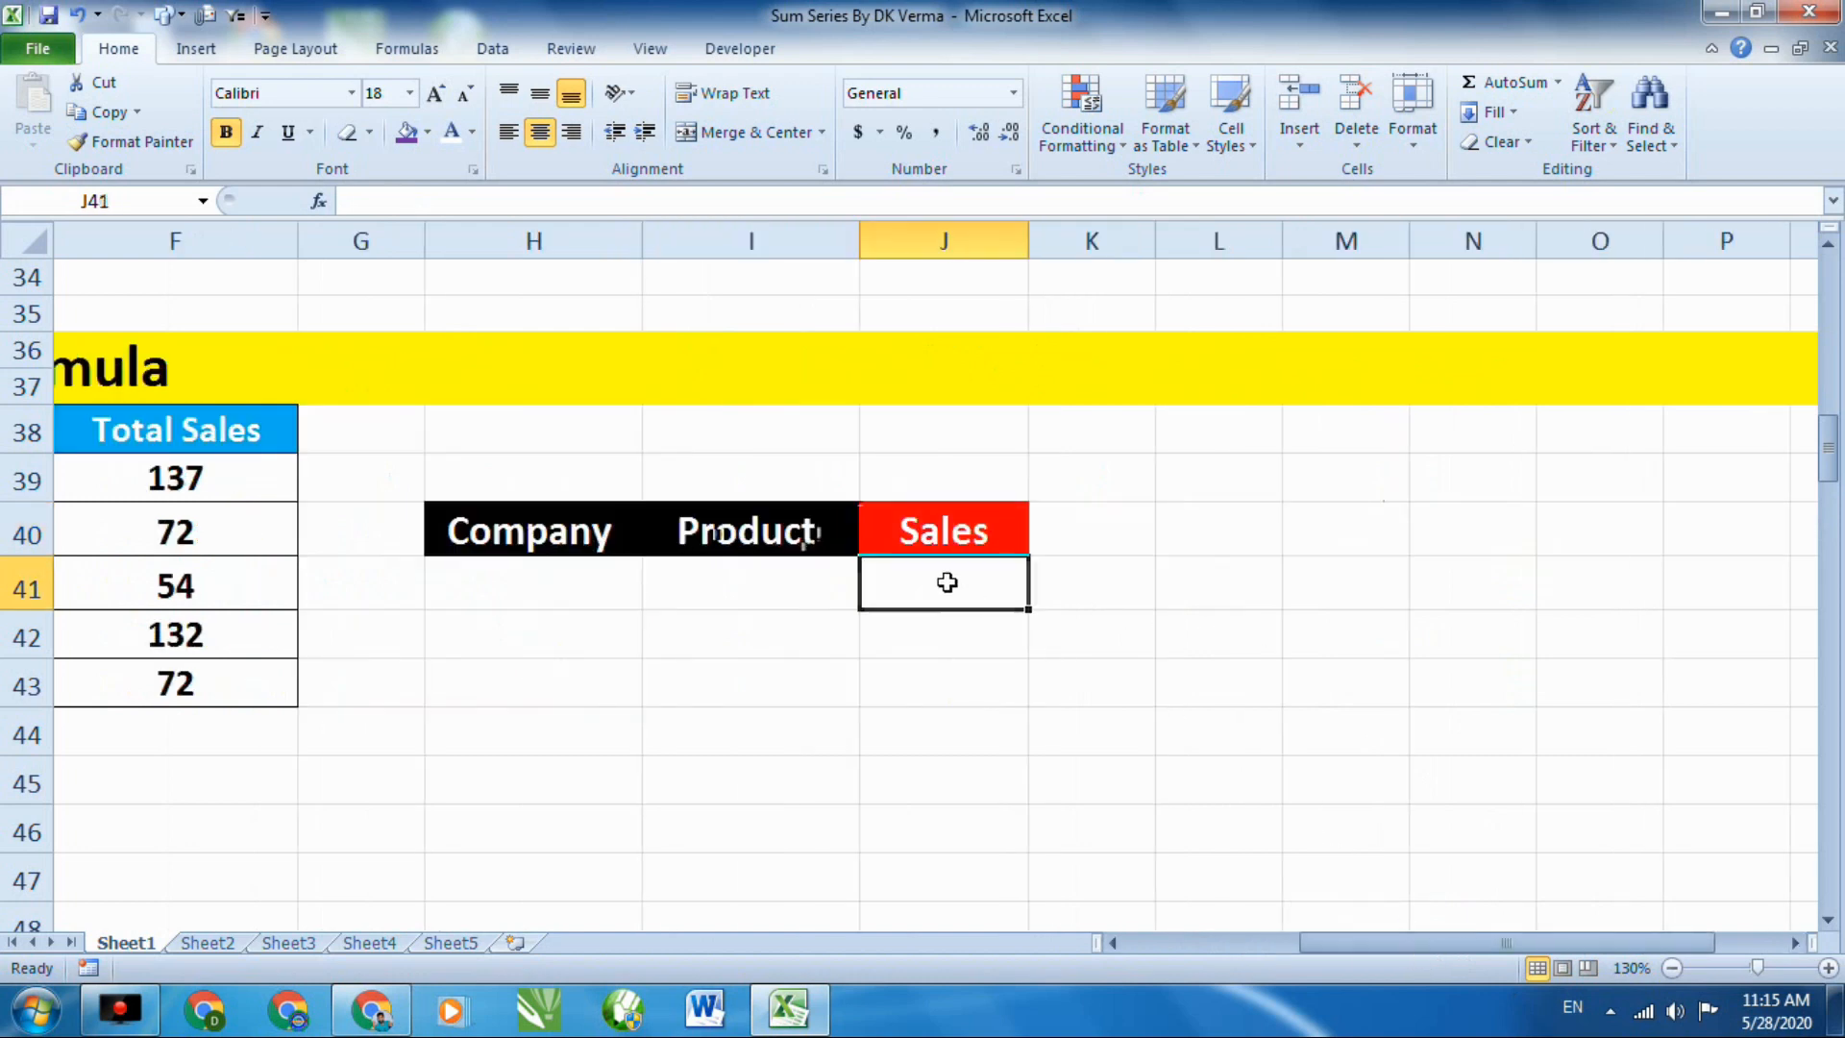
Enter Jio as the company in H41 and Mobile as the product in I41 of the SUMIFS lookup block.
left_click(534, 587)
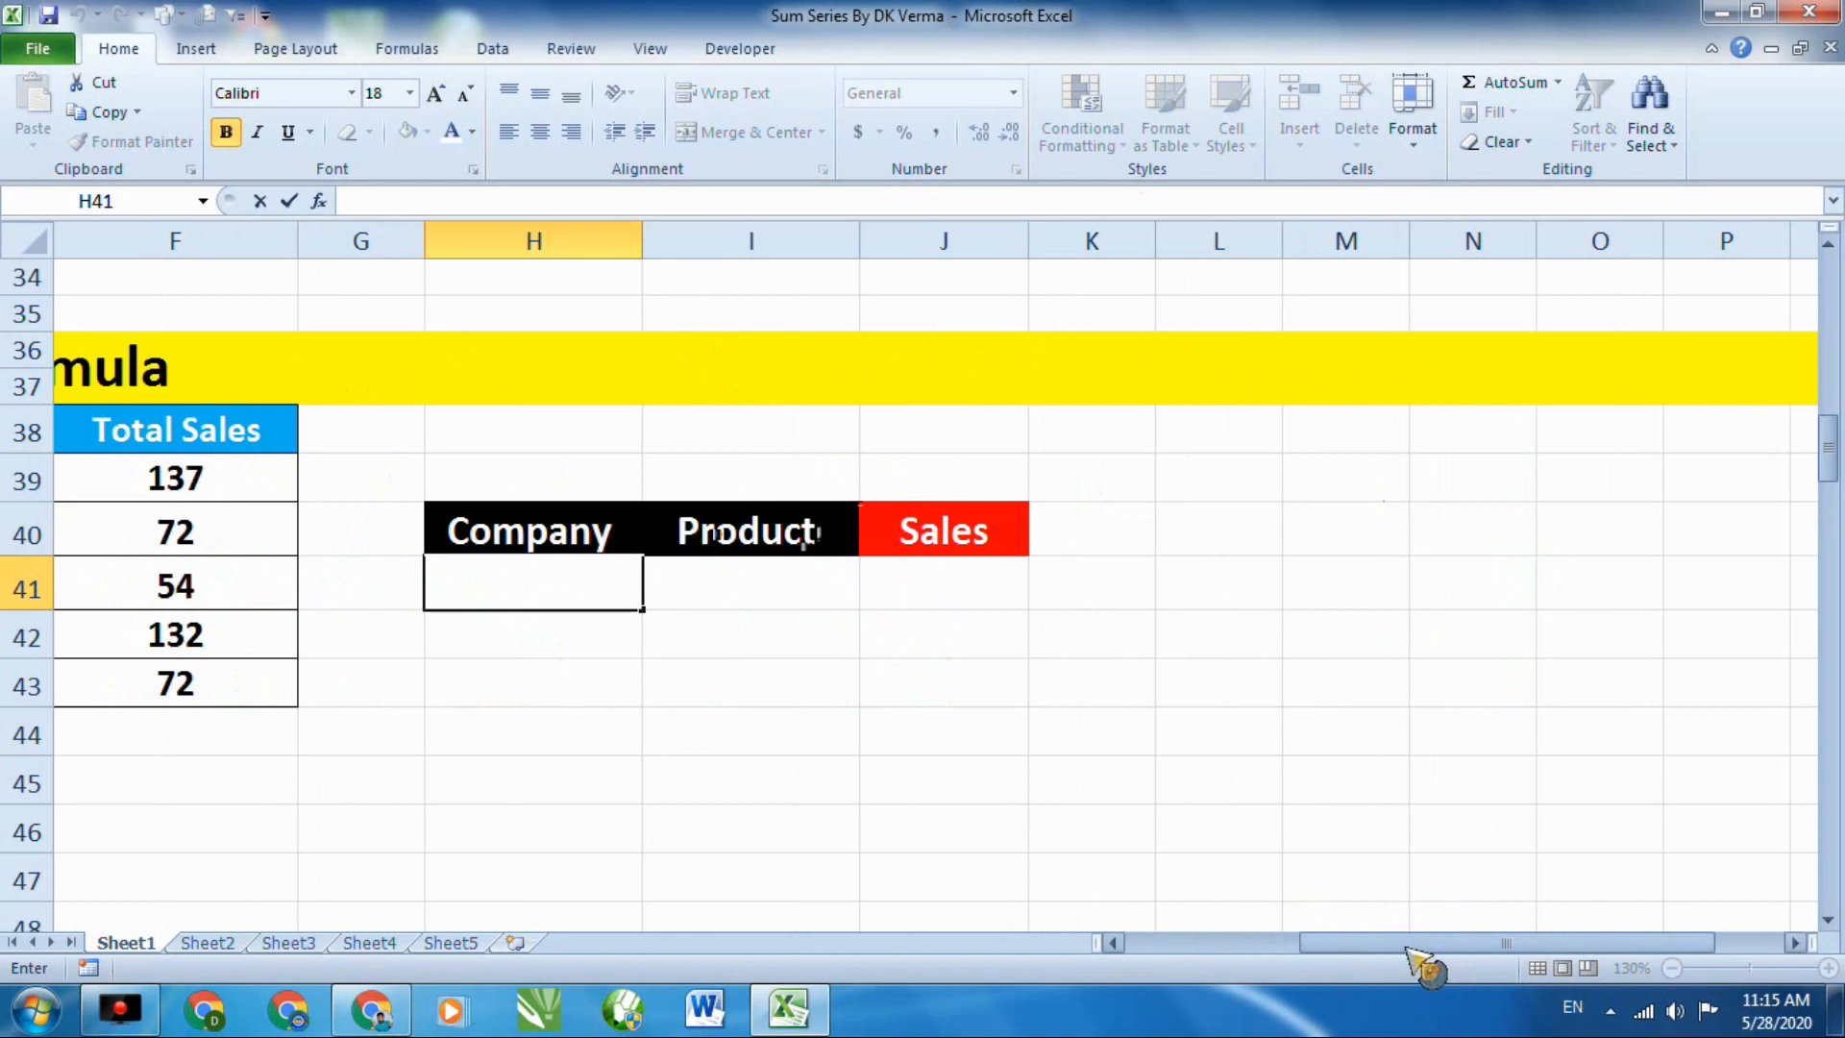
left_click_drag(1407, 946, 1337, 941)
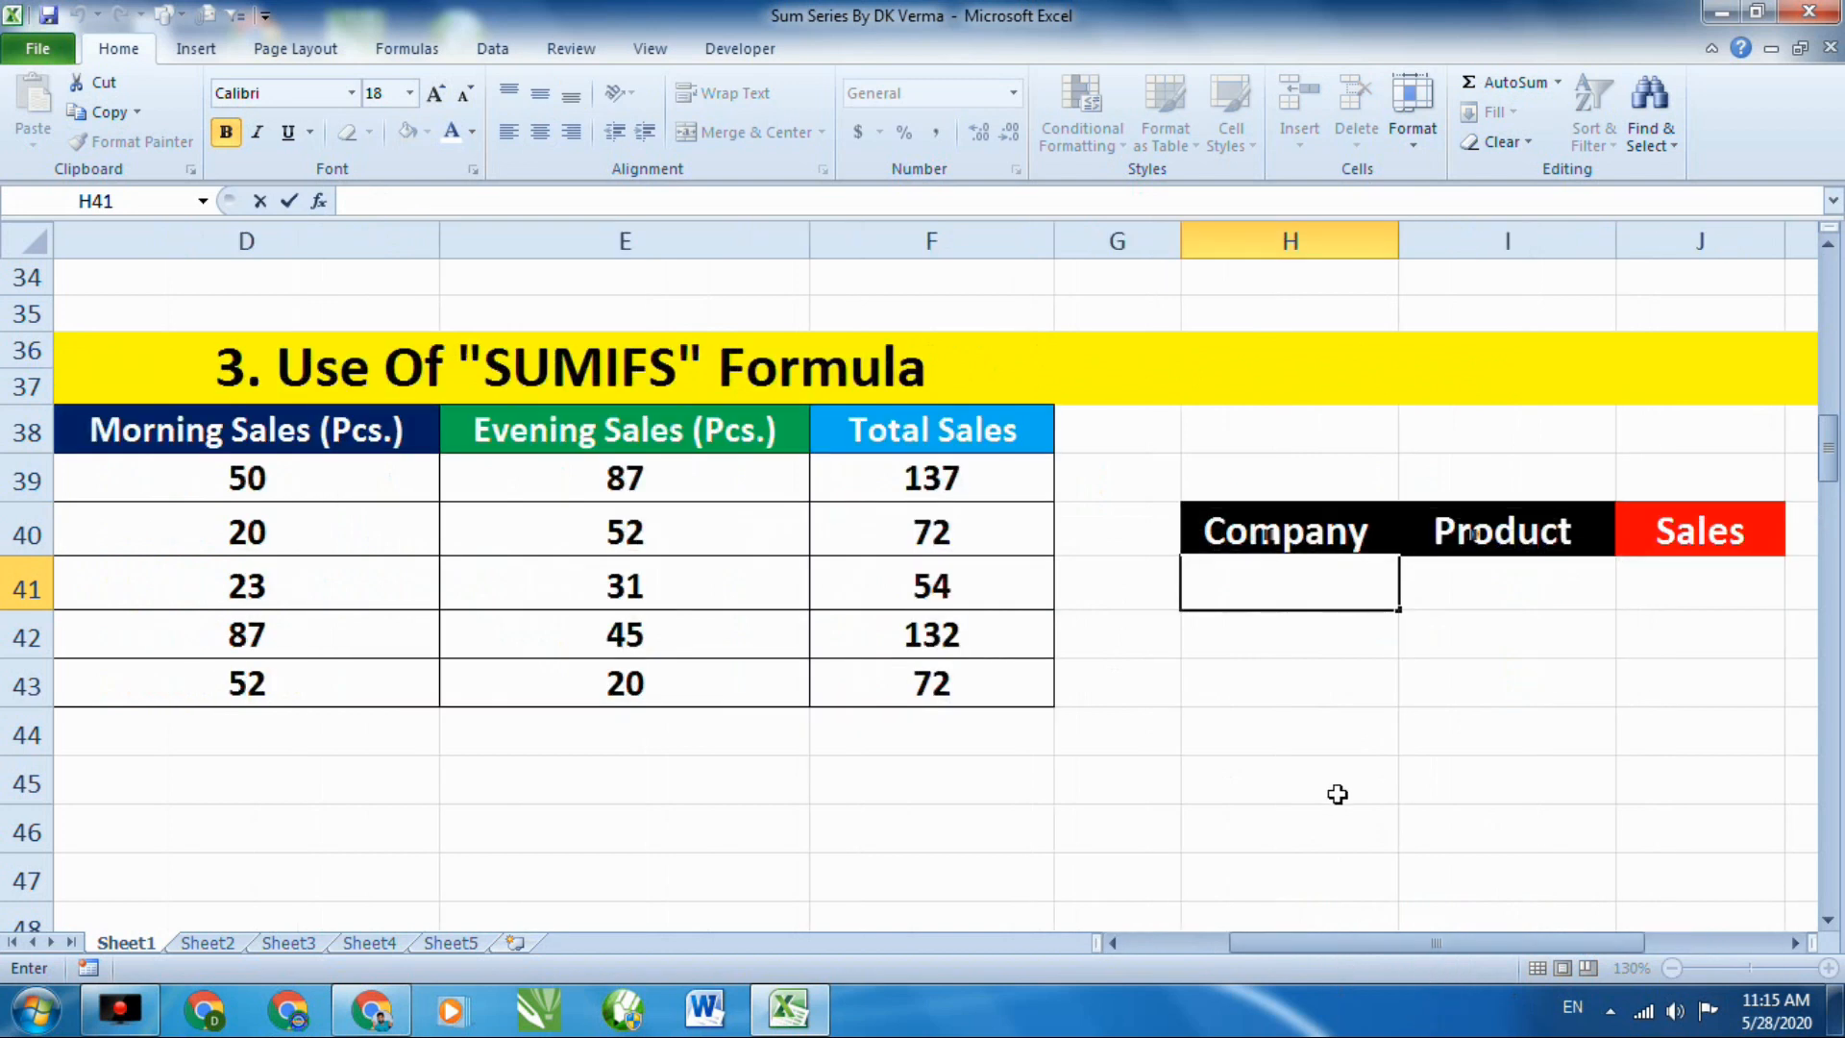
type("jIOO")
key("BackSpace")
key("BackSpace")
key("BackSpace")
key("BackSpace")
type("Jio")
left_click(1506, 608)
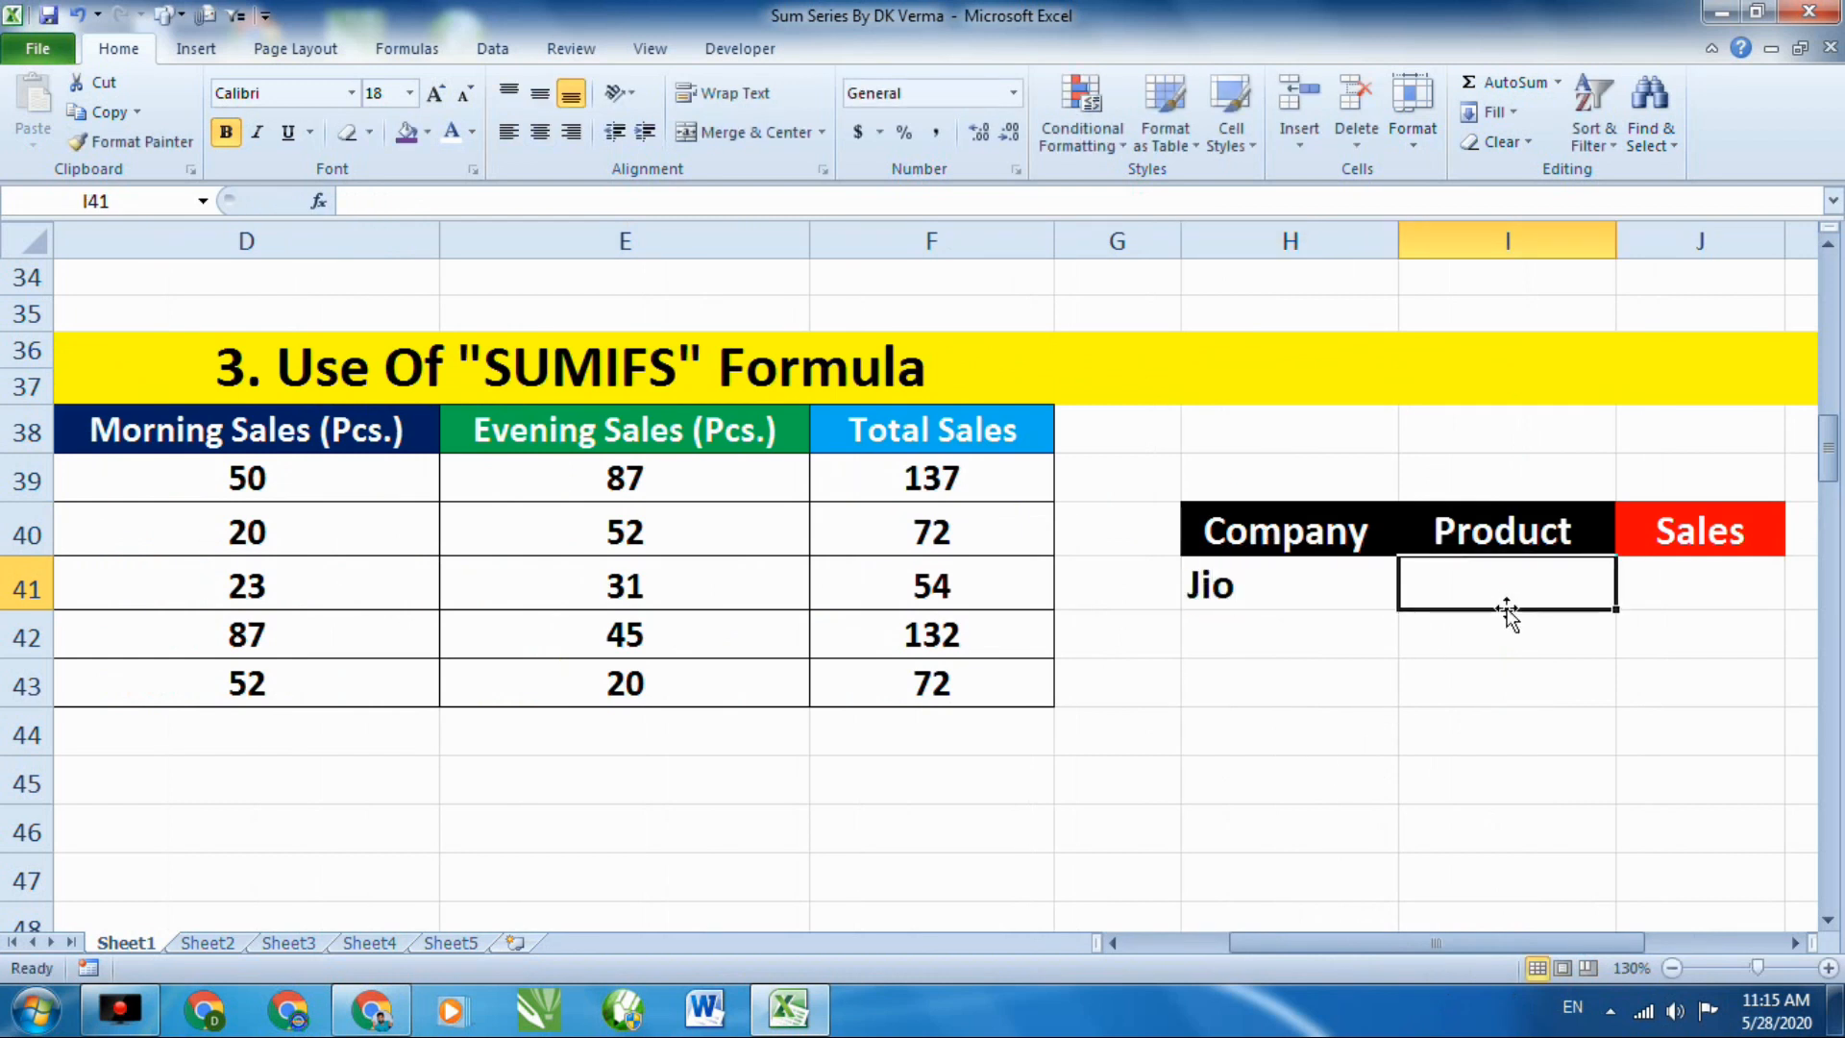
type("Mobile")
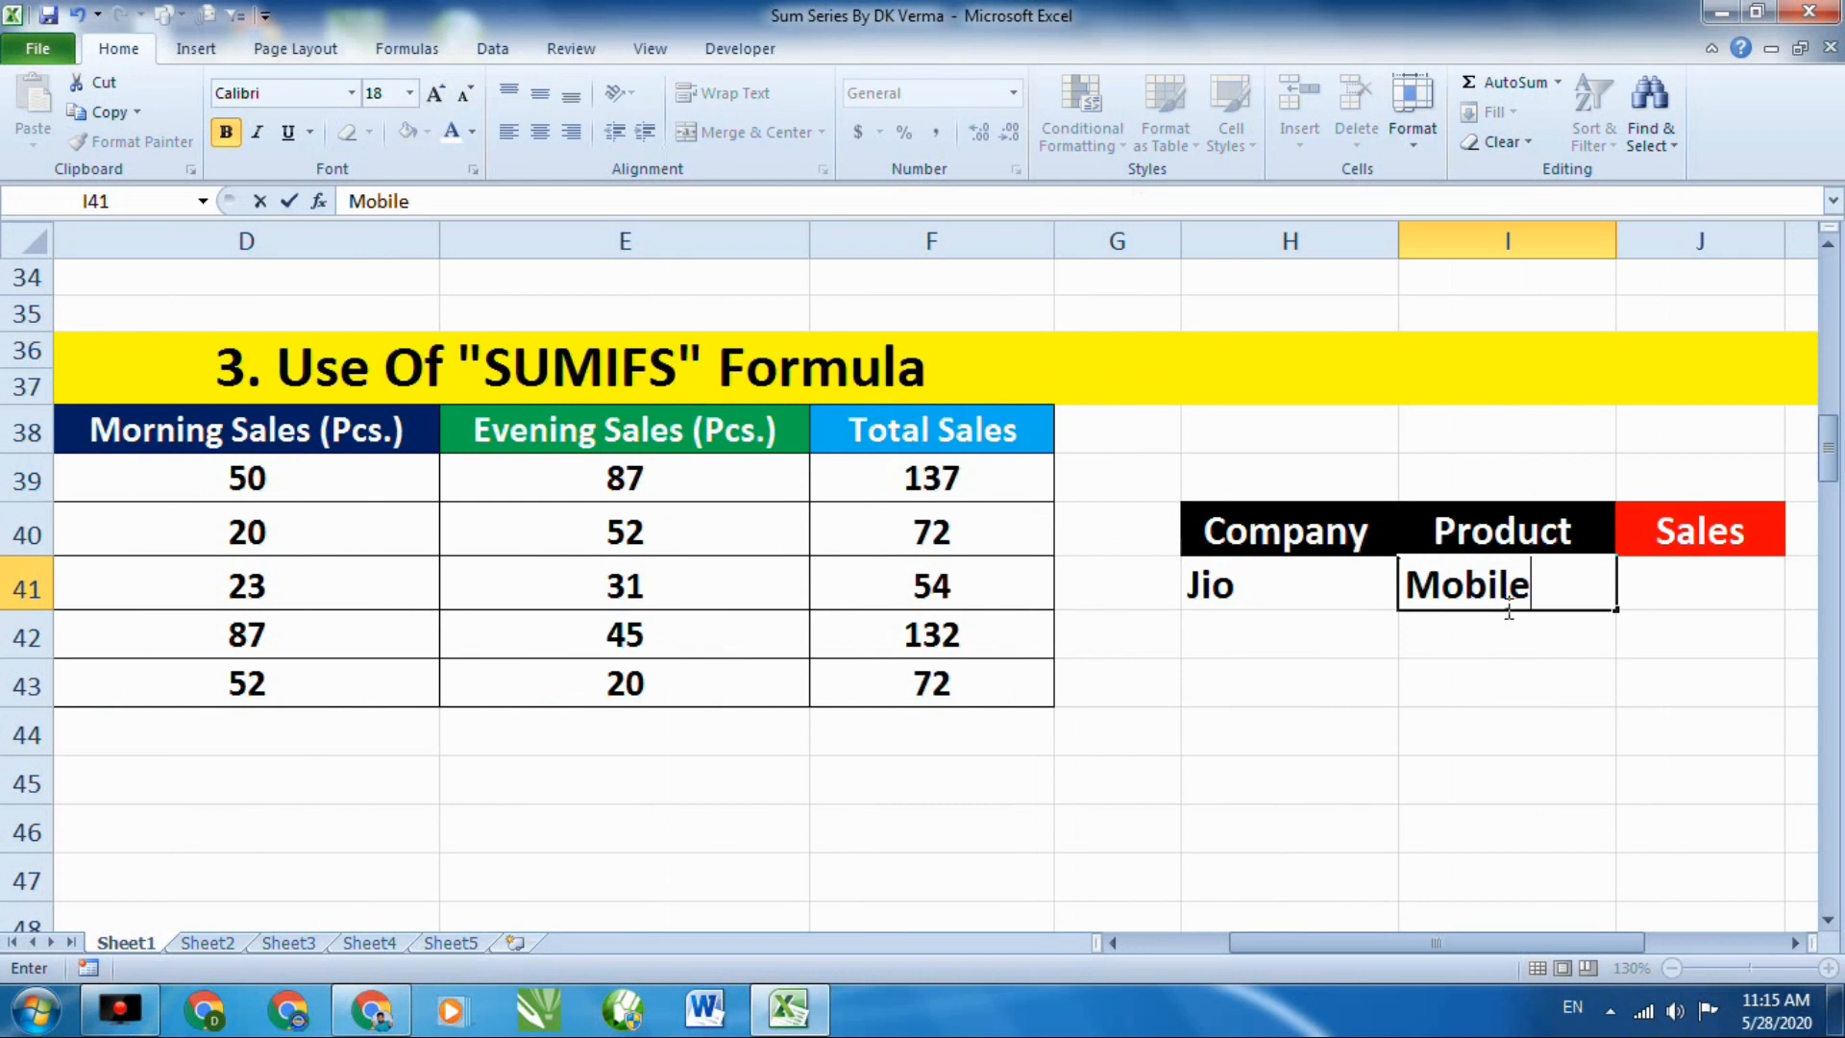
left_click(1692, 594)
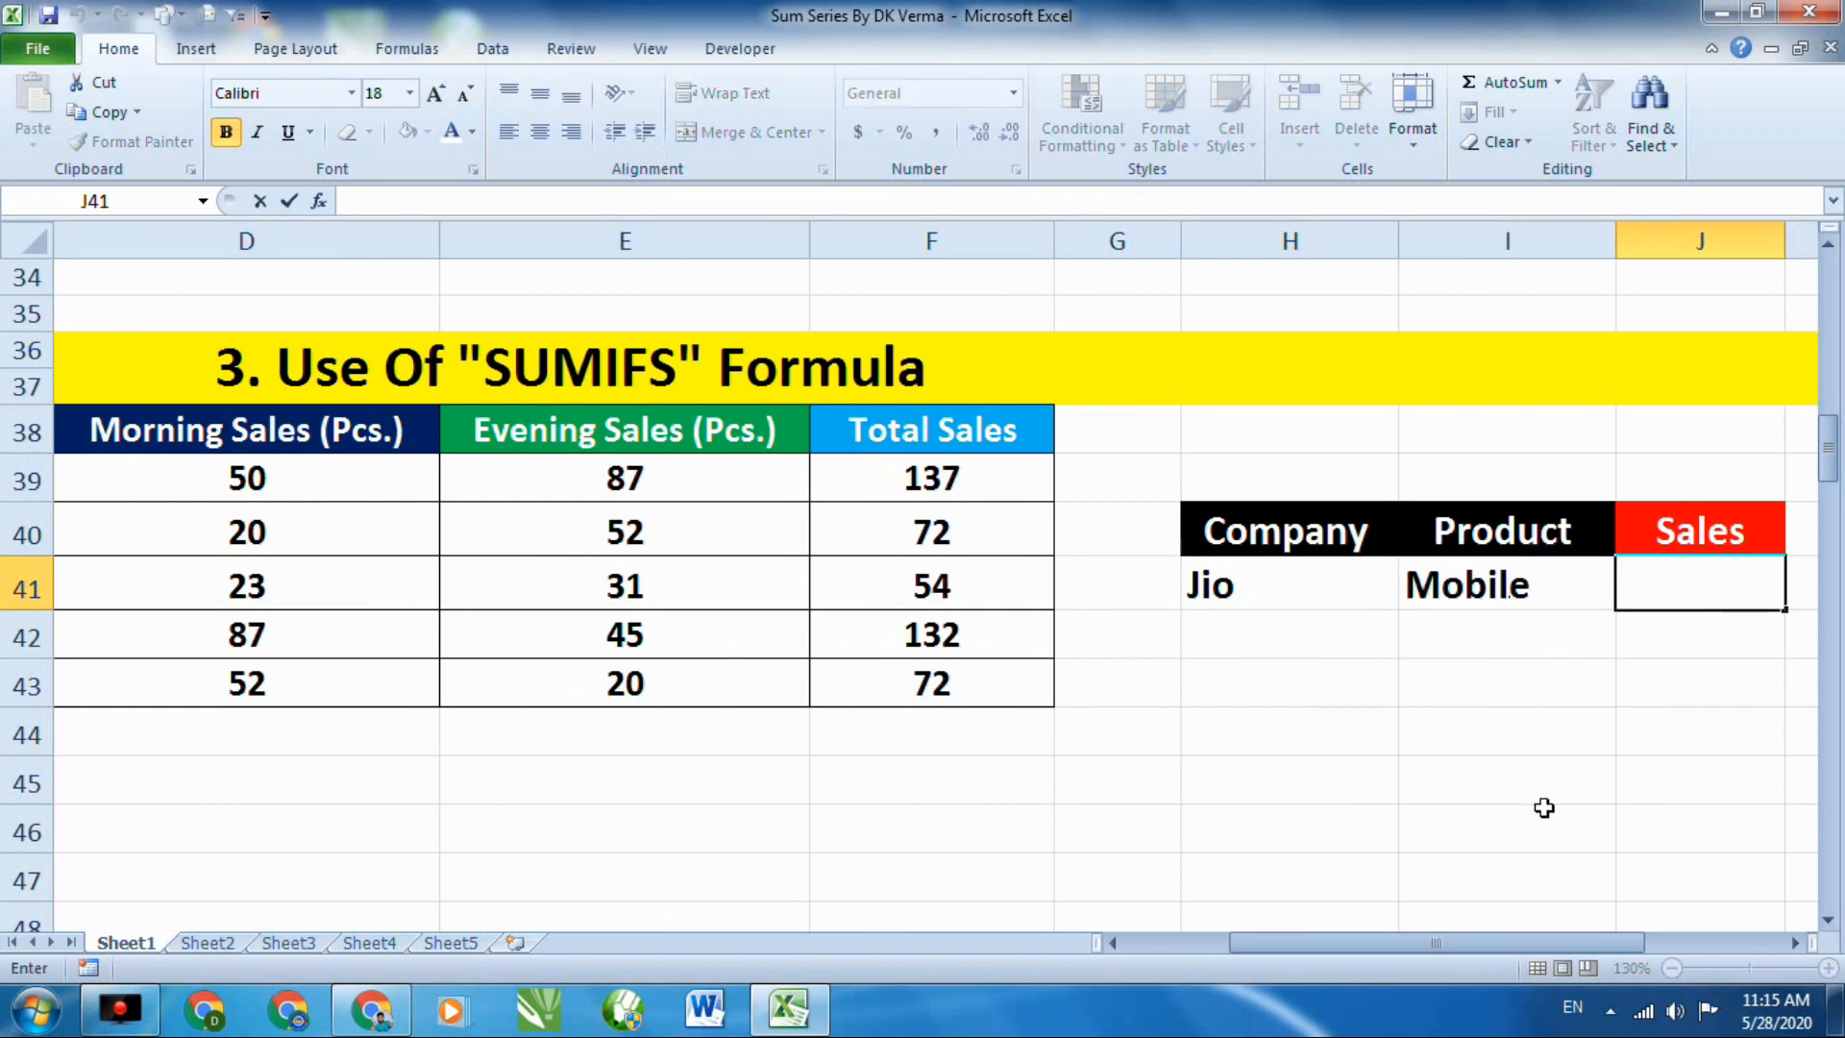
Begin a SUMIFS formula in J41 under the Sales header of the lookup block.
left_click_drag(1475, 940, 1514, 943)
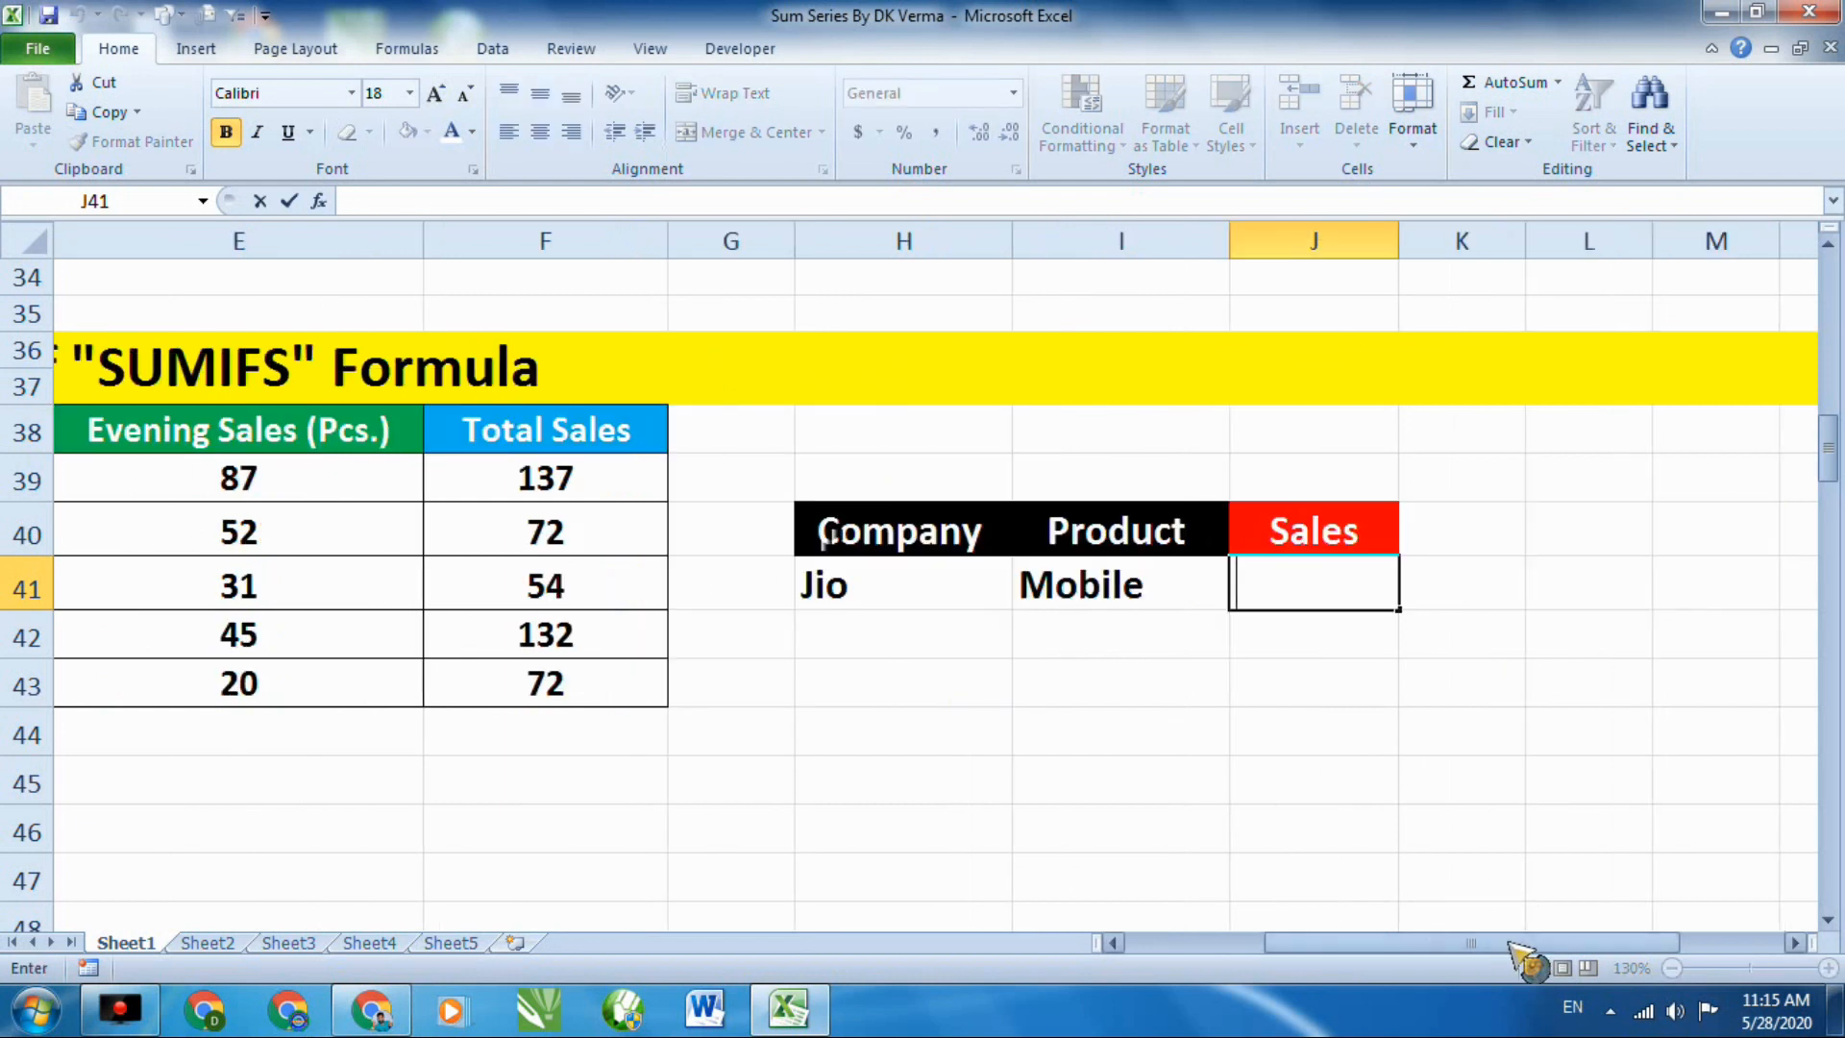
type("=sumifs(")
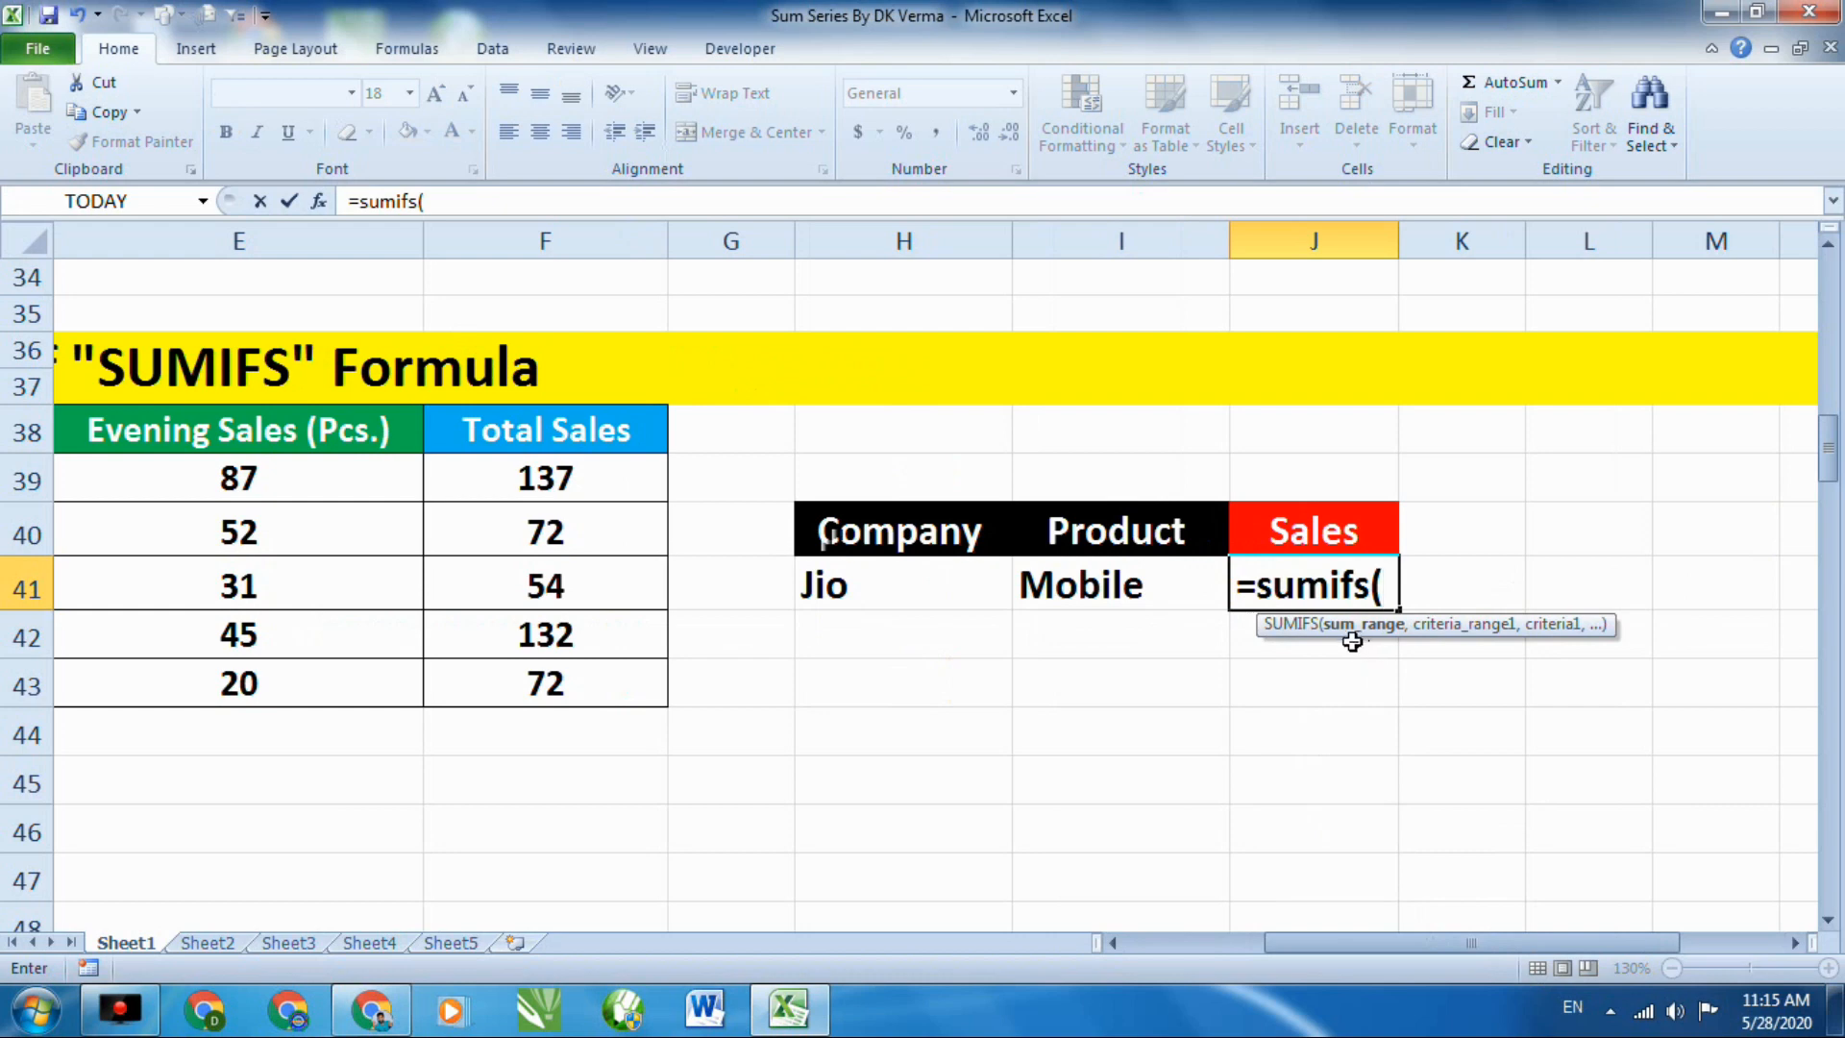
left_click_drag(1357, 945, 1283, 946)
left_click_drag(1201, 478, 1208, 676)
type(",")
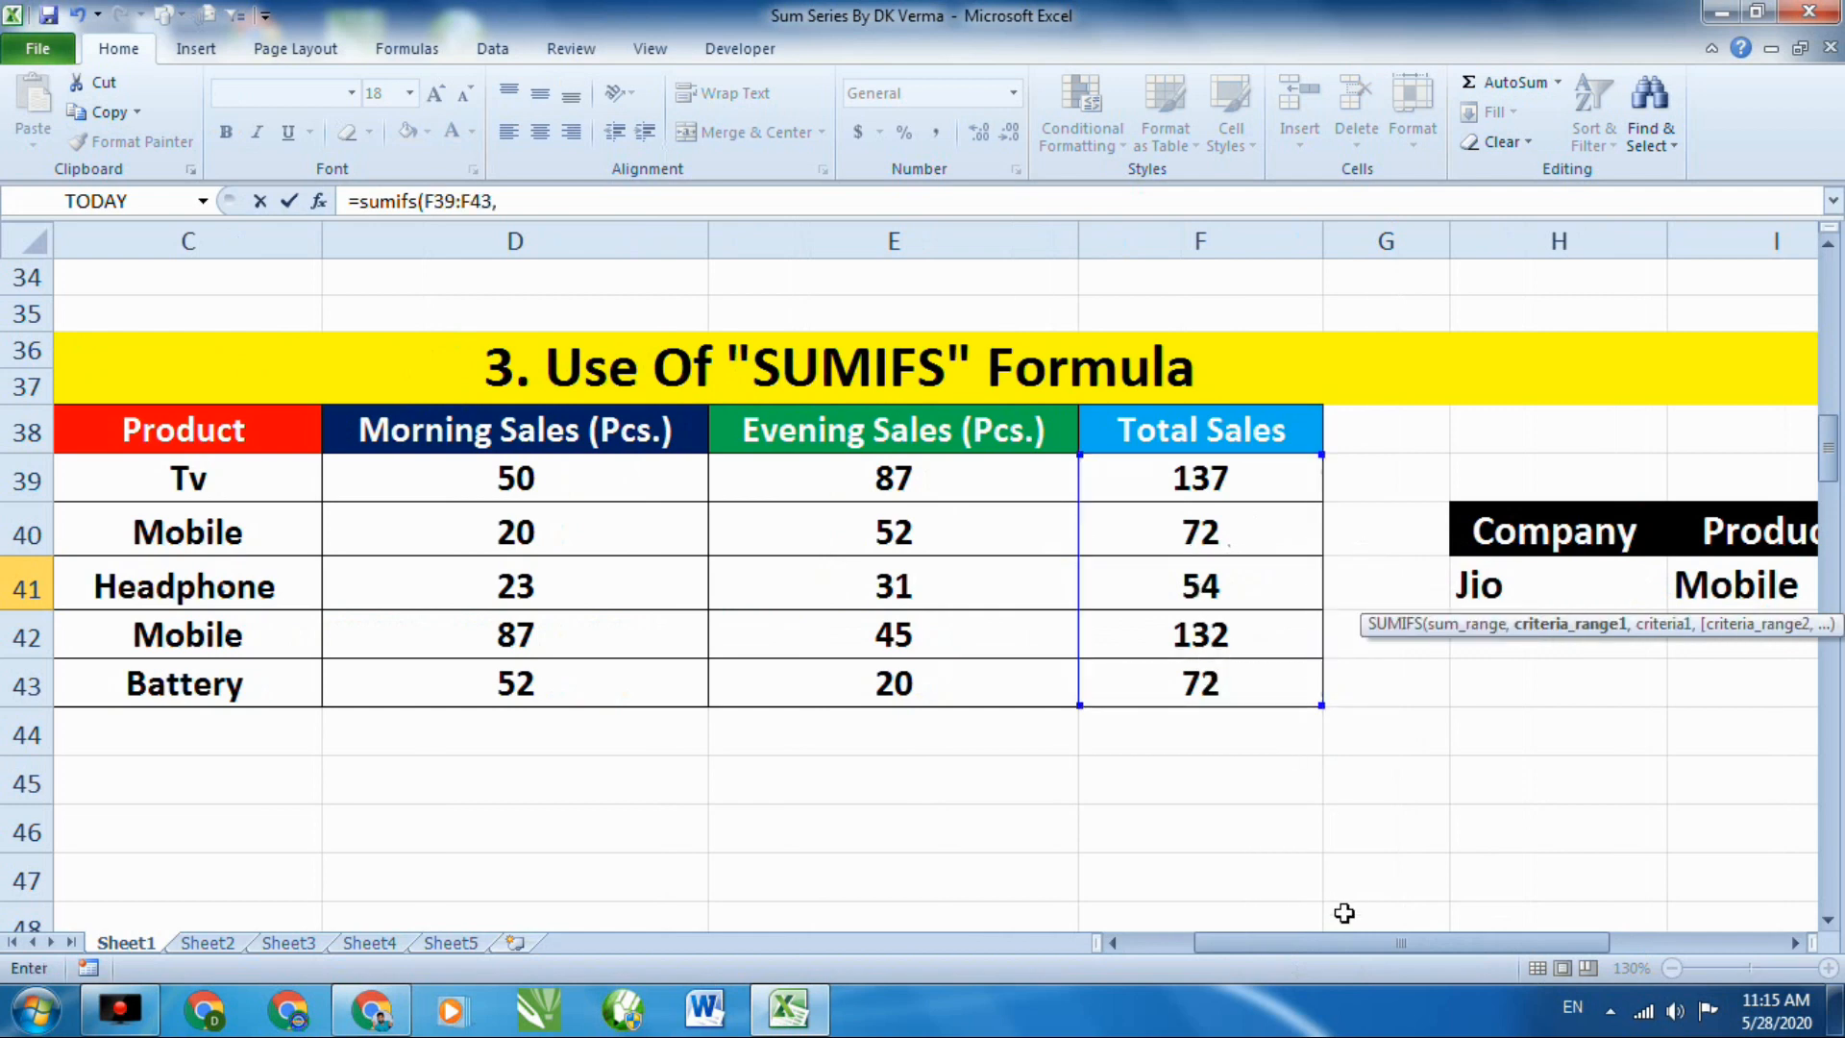
left_click_drag(1356, 946, 1267, 949)
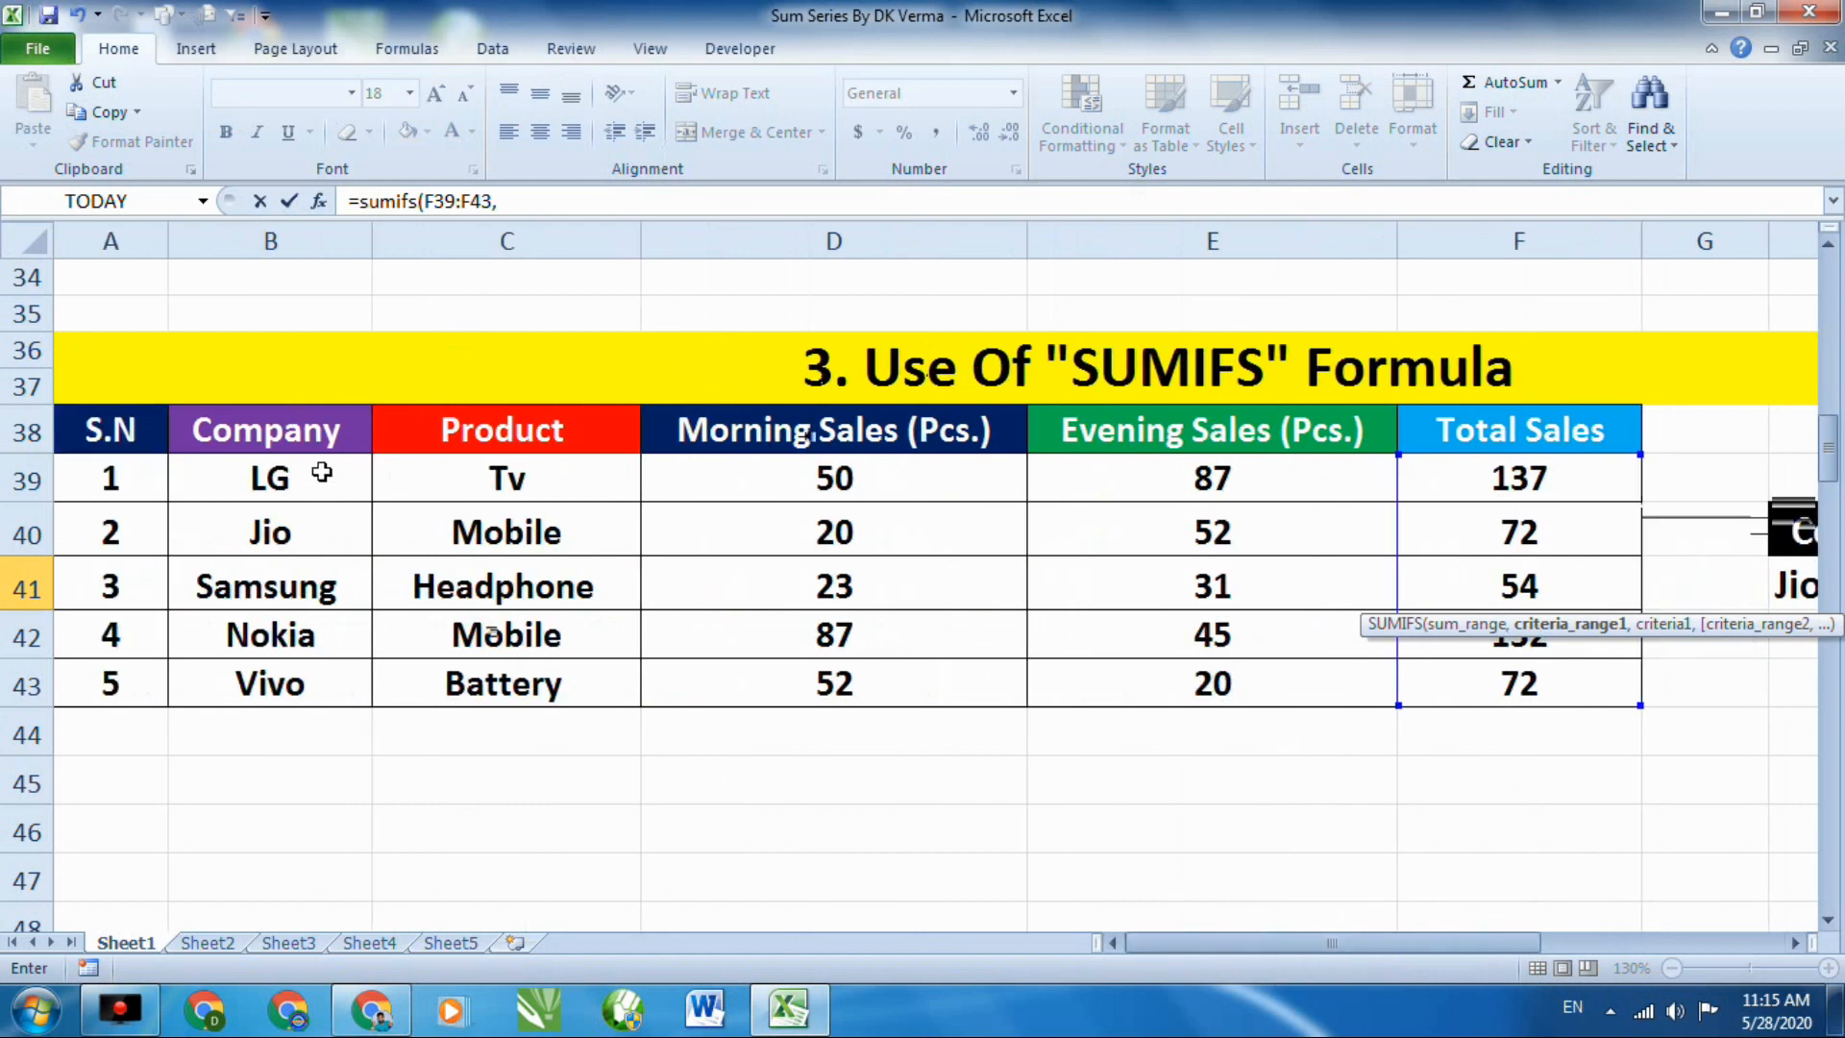
left_click_drag(321, 472, 338, 682)
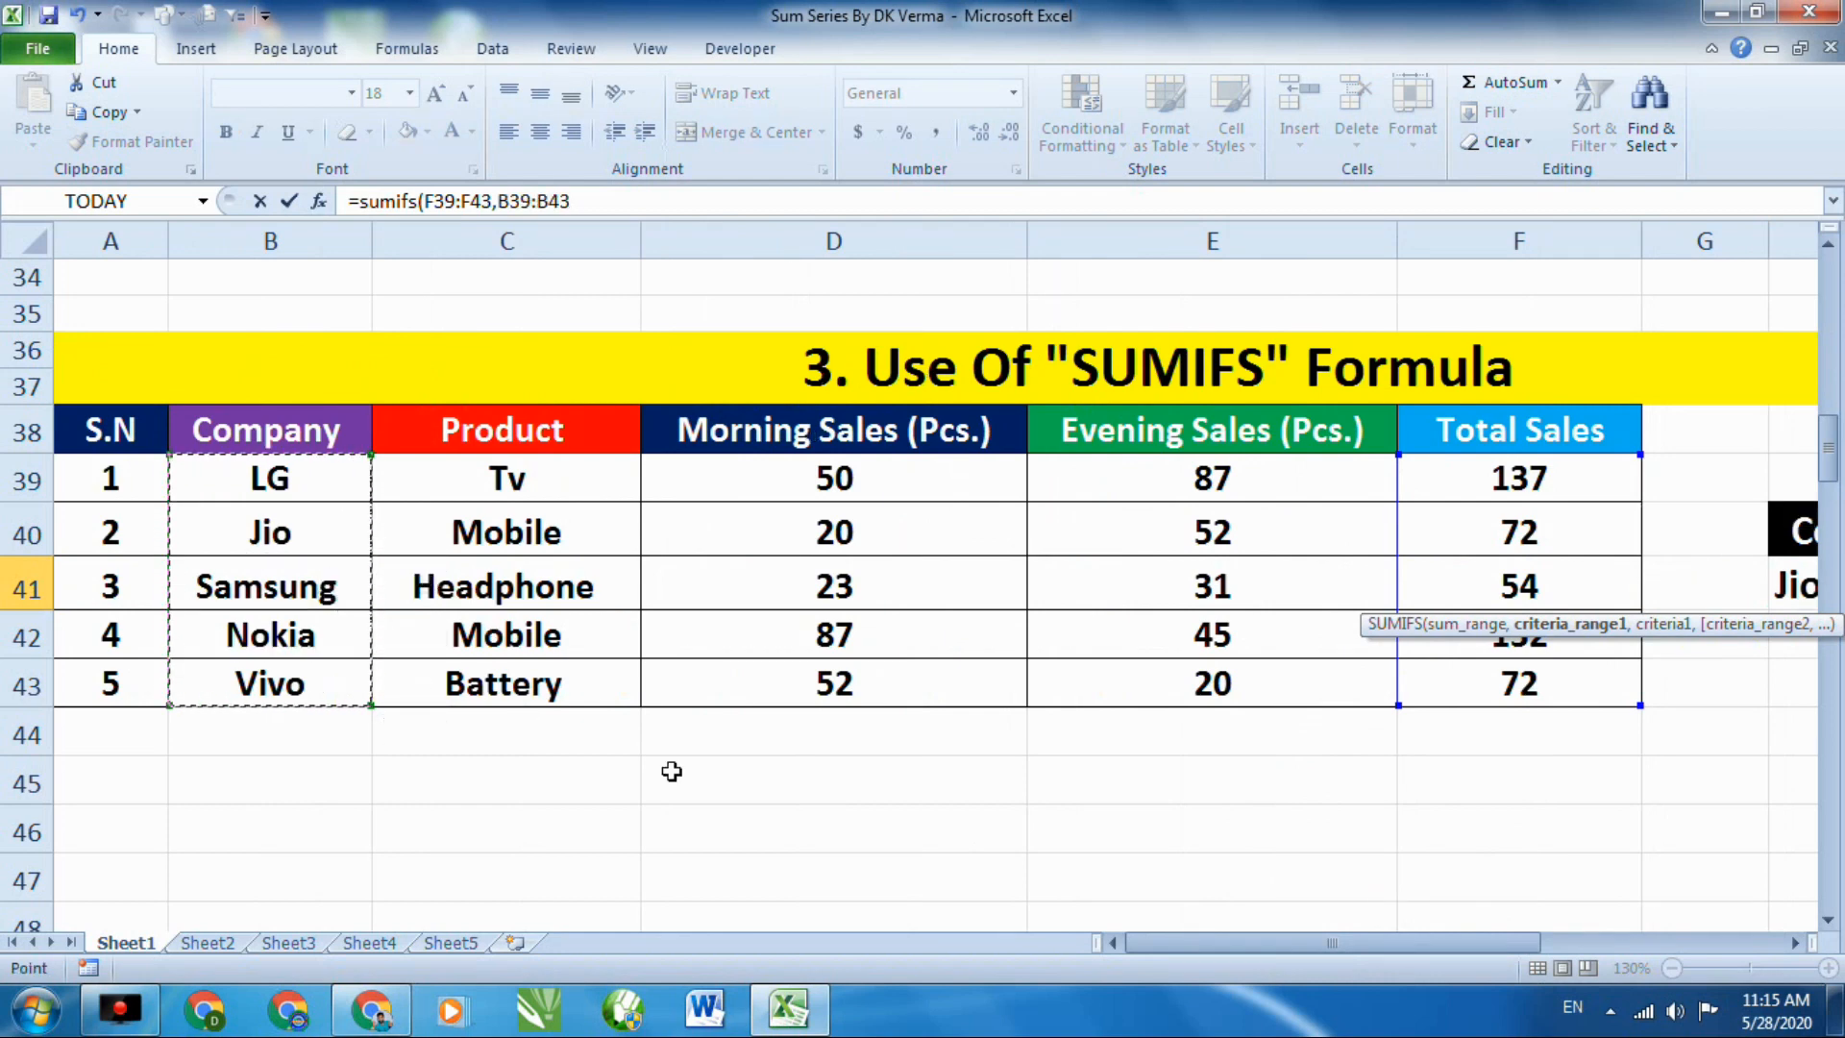
left_click_drag(1206, 943, 1344, 944)
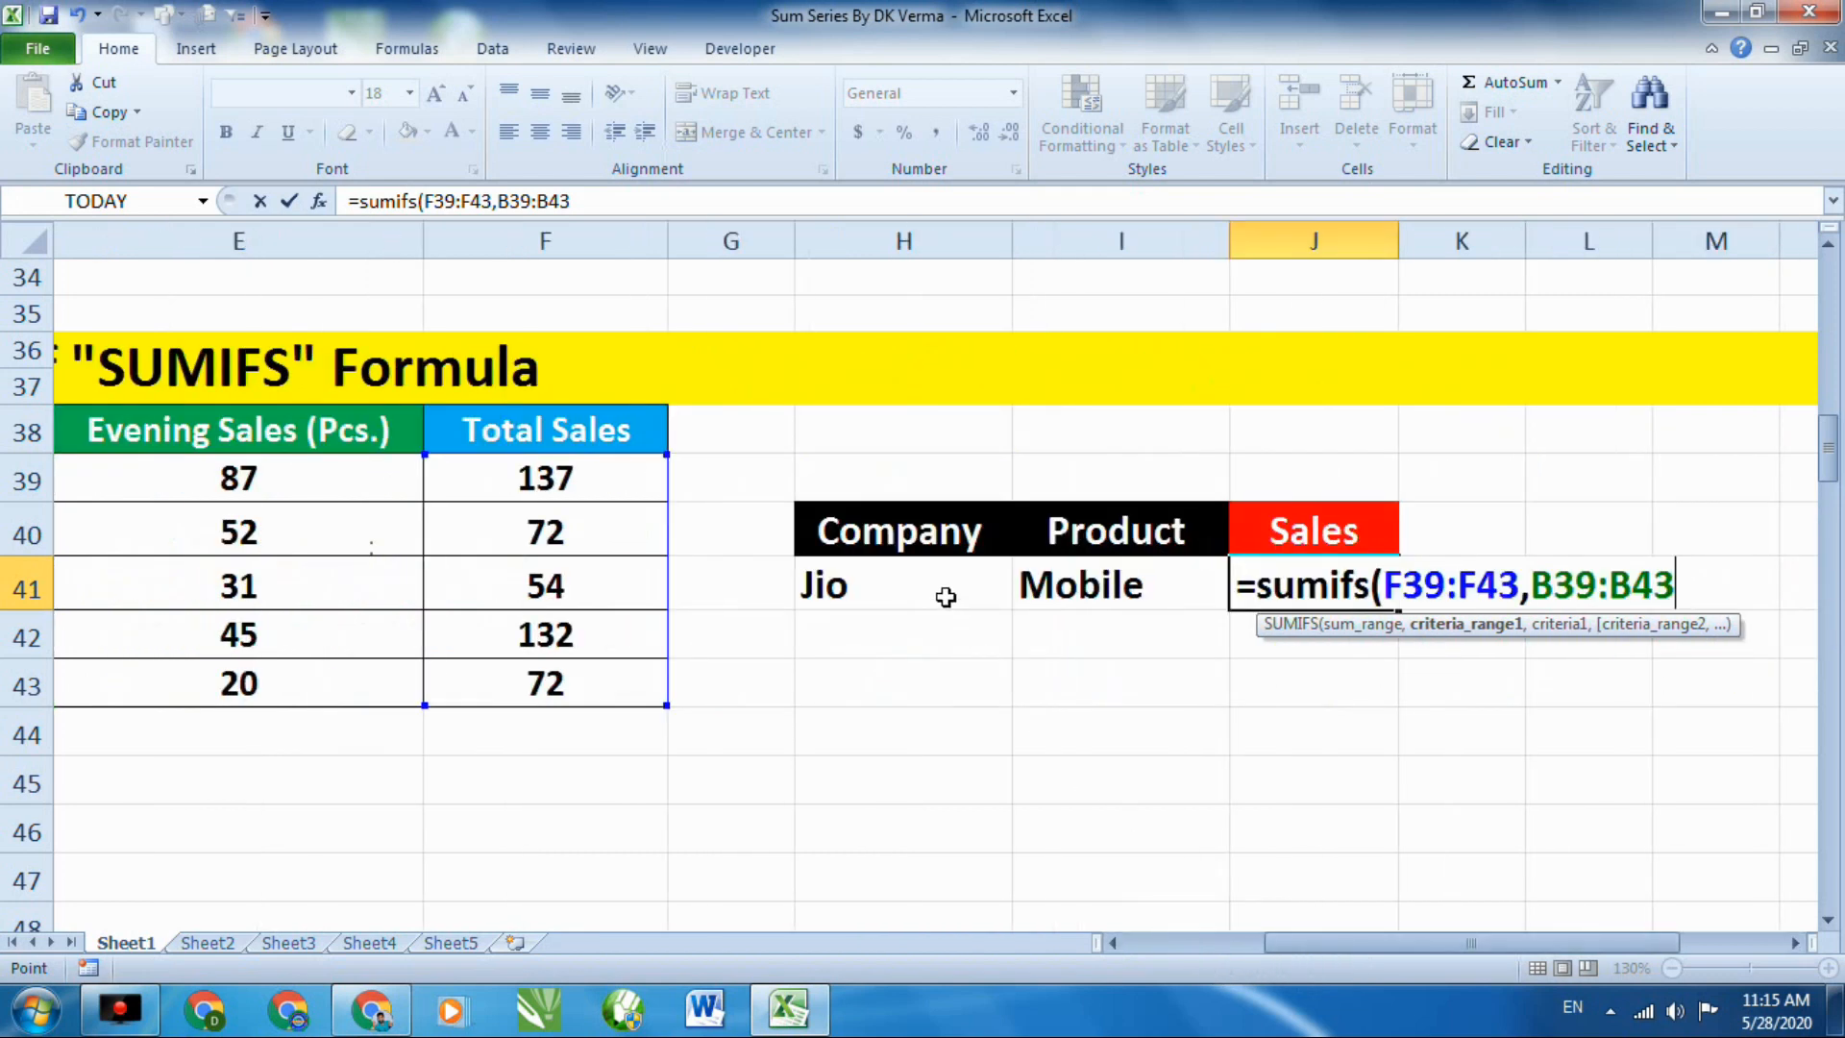
left_click(947, 597)
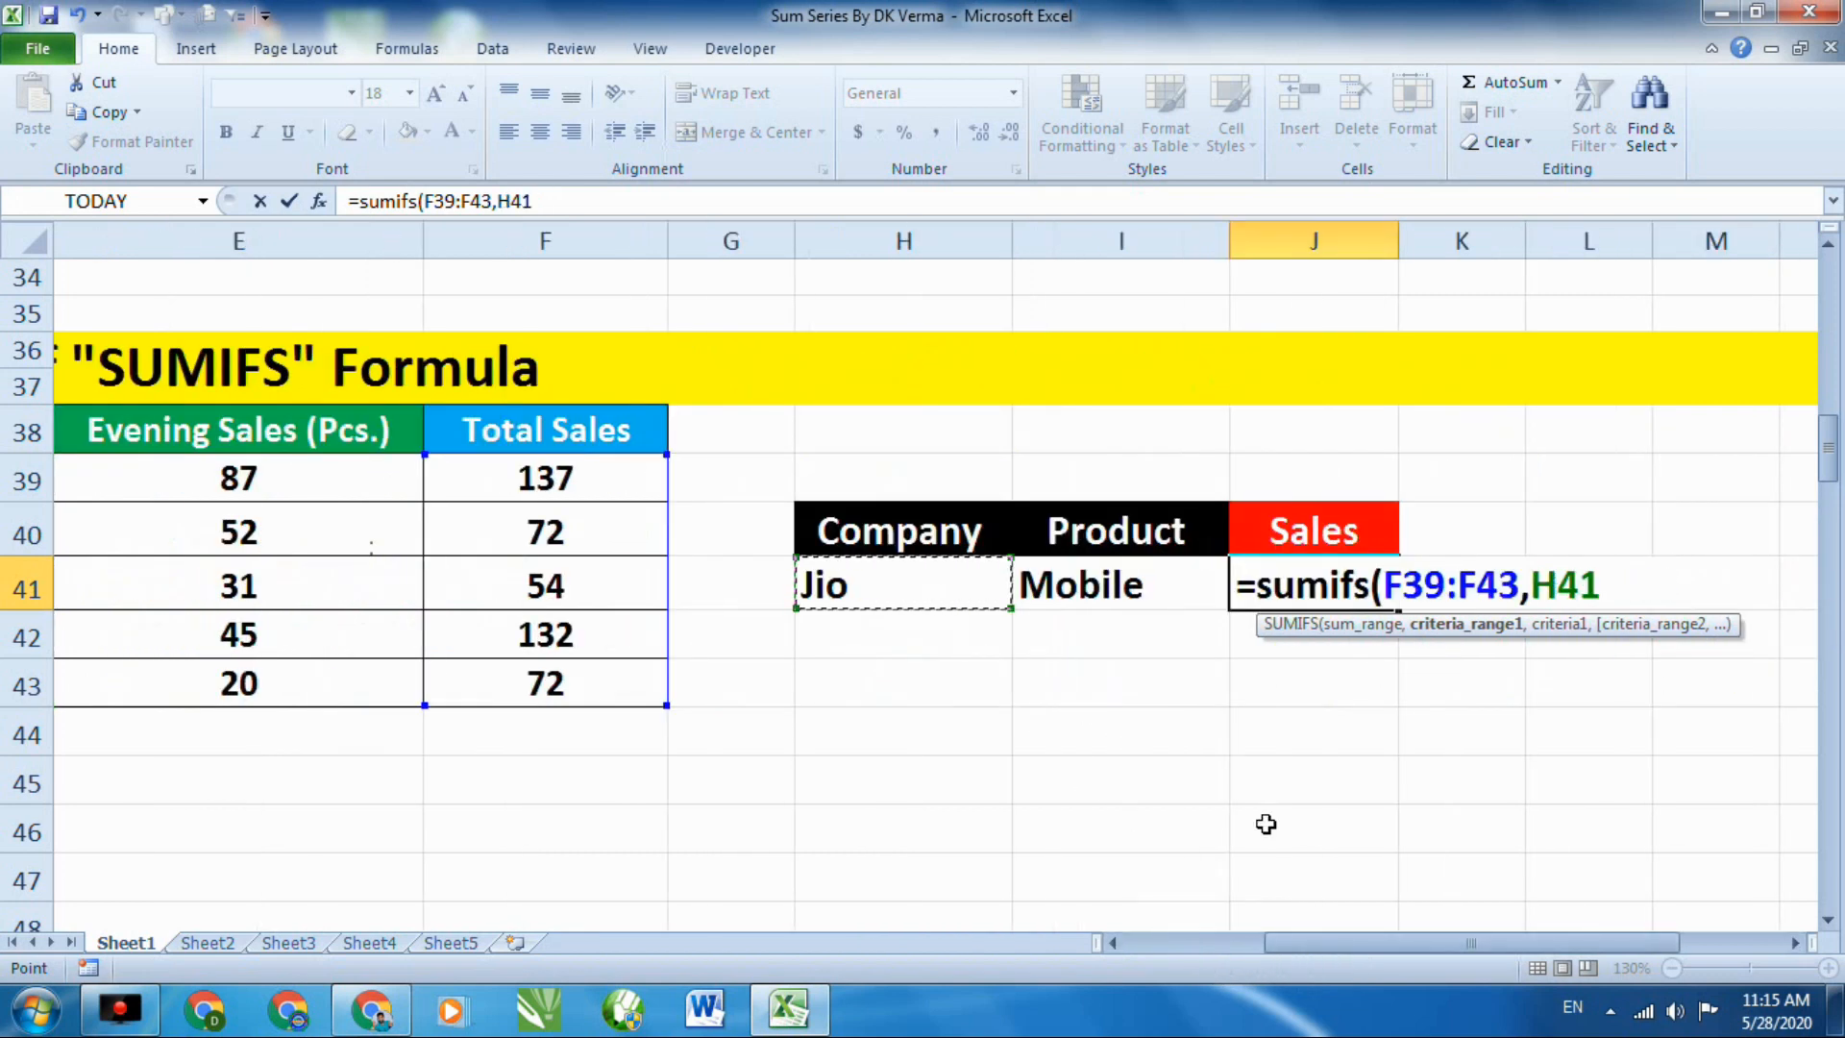
type(",")
key("BackSpace")
key("BackSpace")
key("BackSpace")
key("BackSpace")
key("BackSpace")
key("BackSpace")
key("BackSpace")
key("BackSpace")
key("BackSpace")
key("BackSpace")
key("BackSpace")
key("BackSpace")
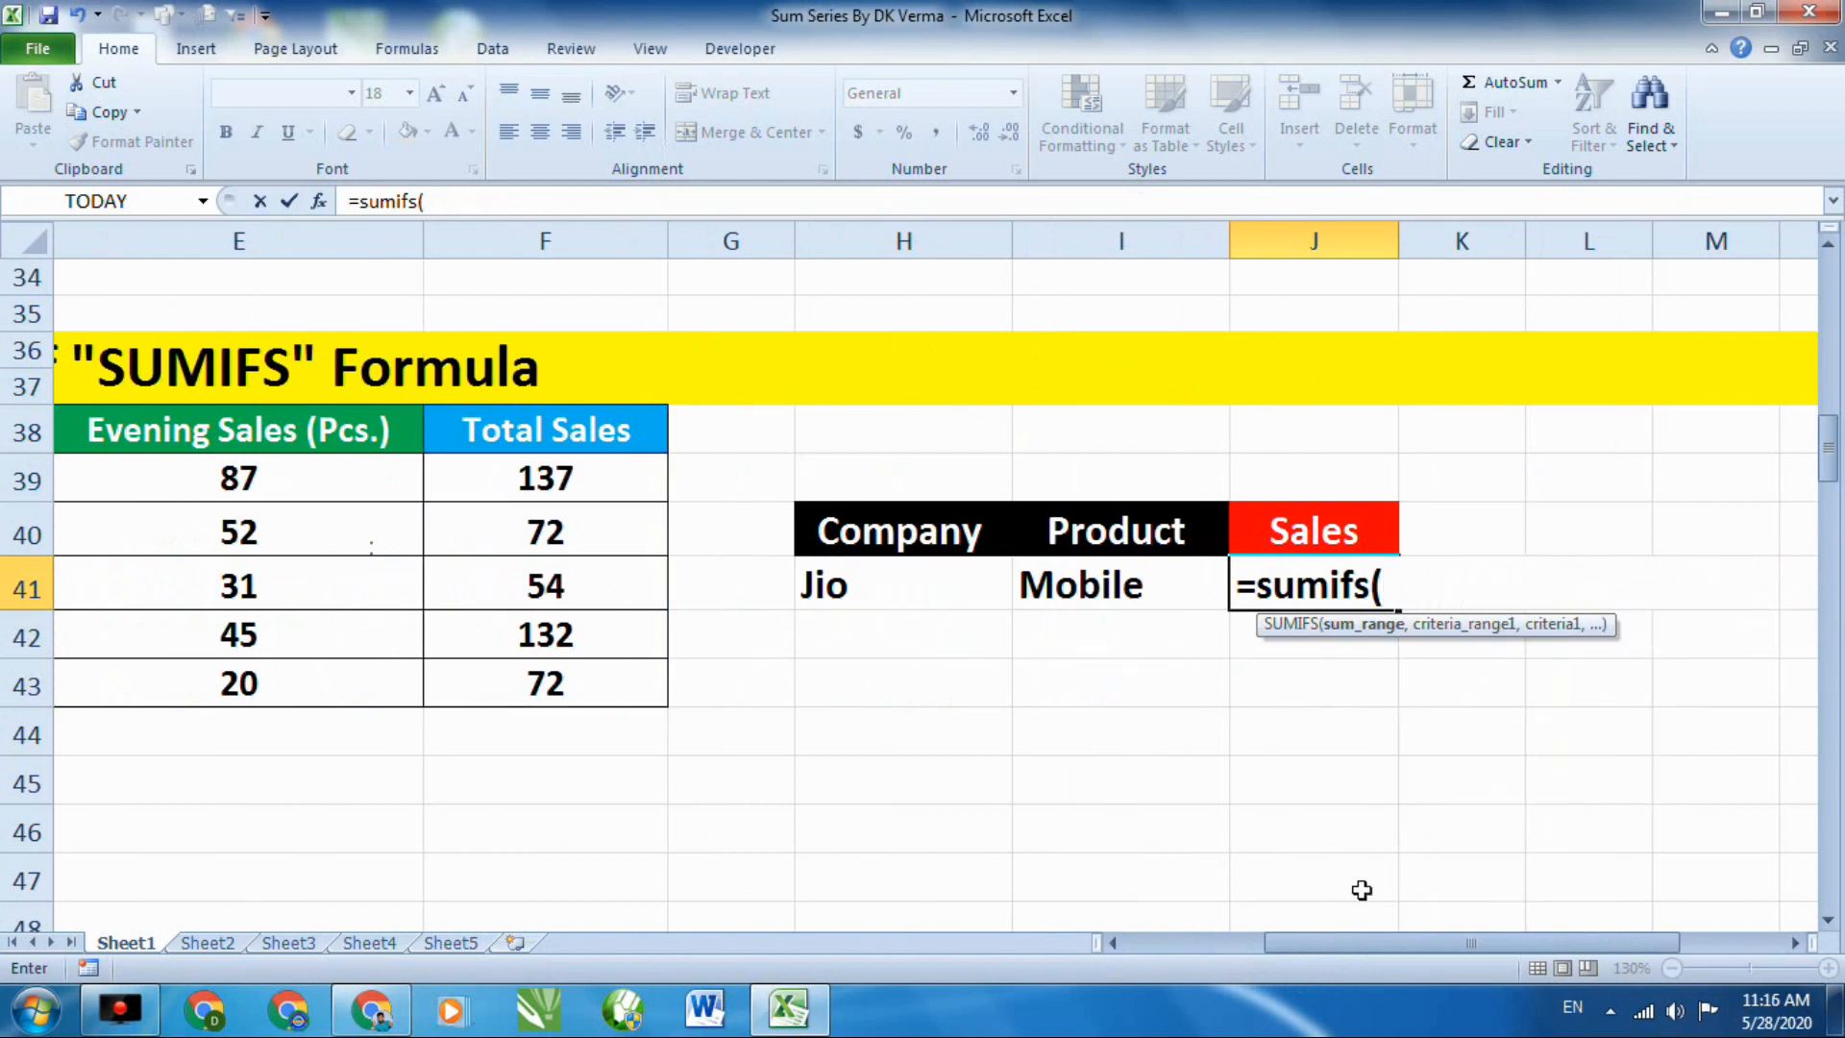
Give the SUMIFS formula F39:F43 as the sum range and B39:B43 with H41 as the first criteria pair.
left_click_drag(1360, 943, 1290, 942)
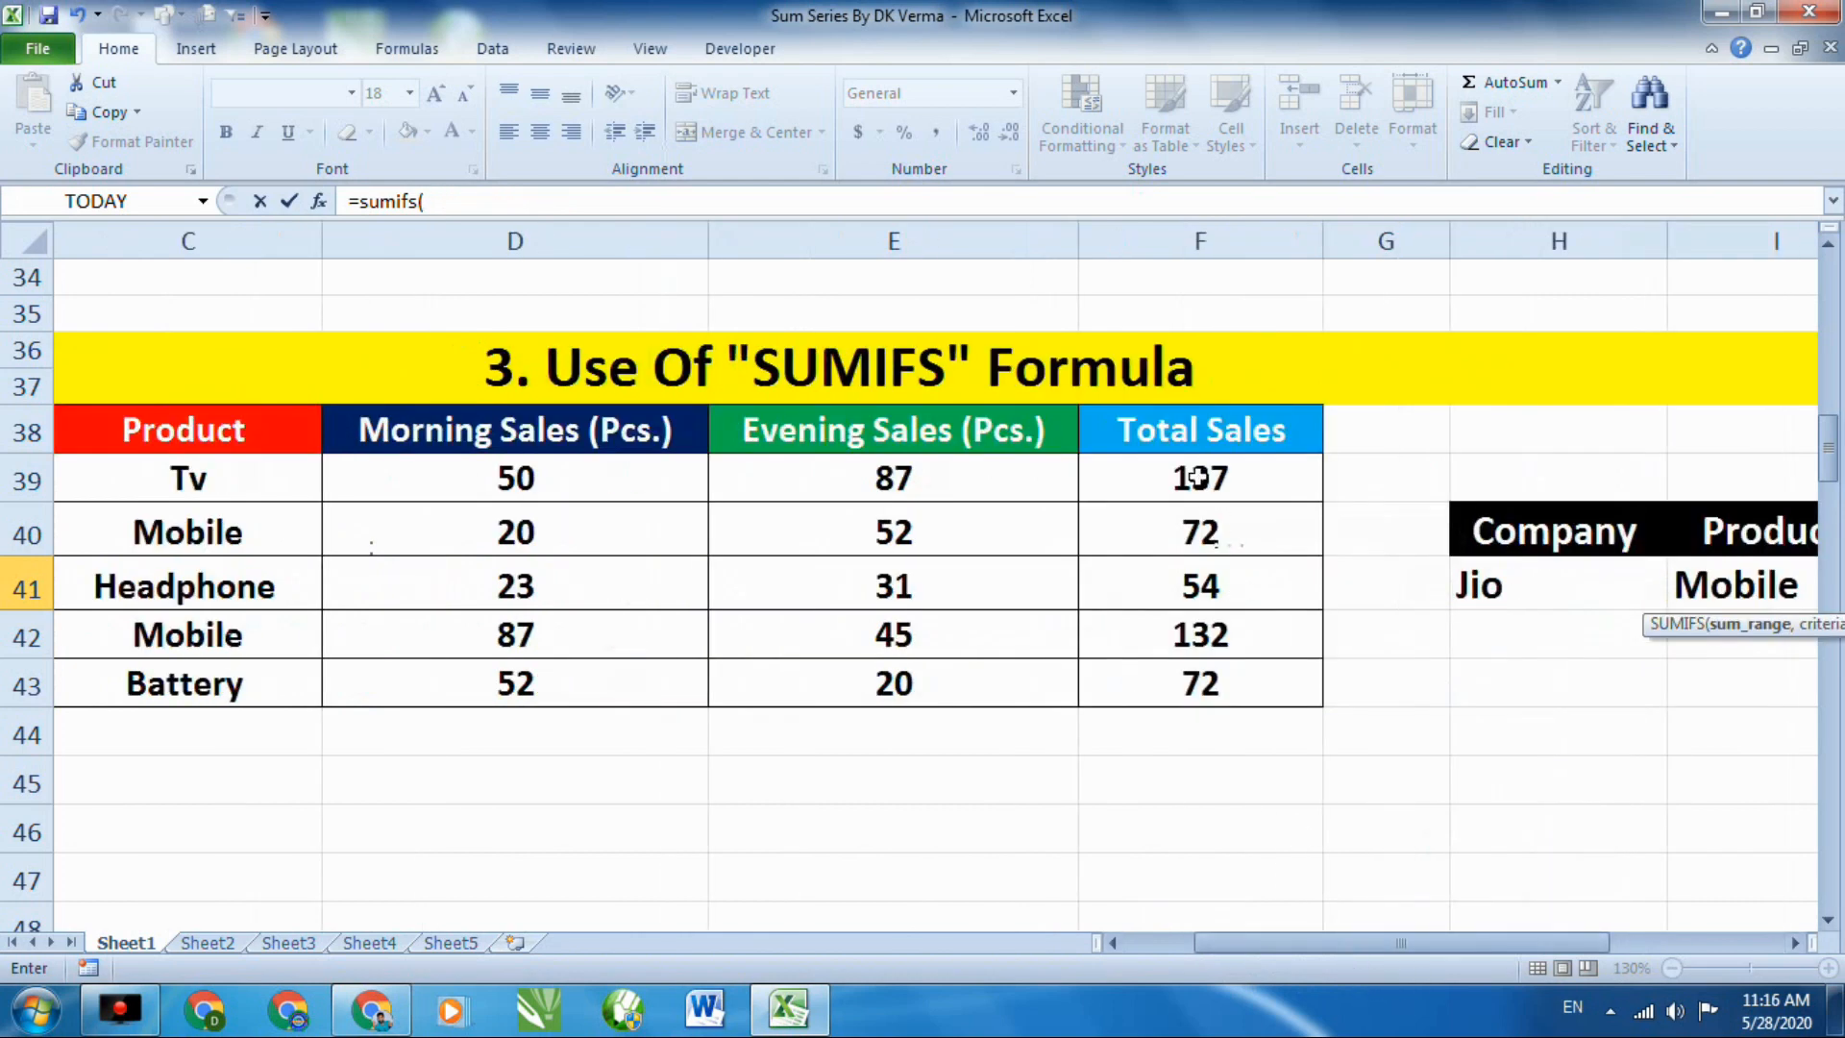
left_click_drag(1198, 478, 1214, 679)
type(",")
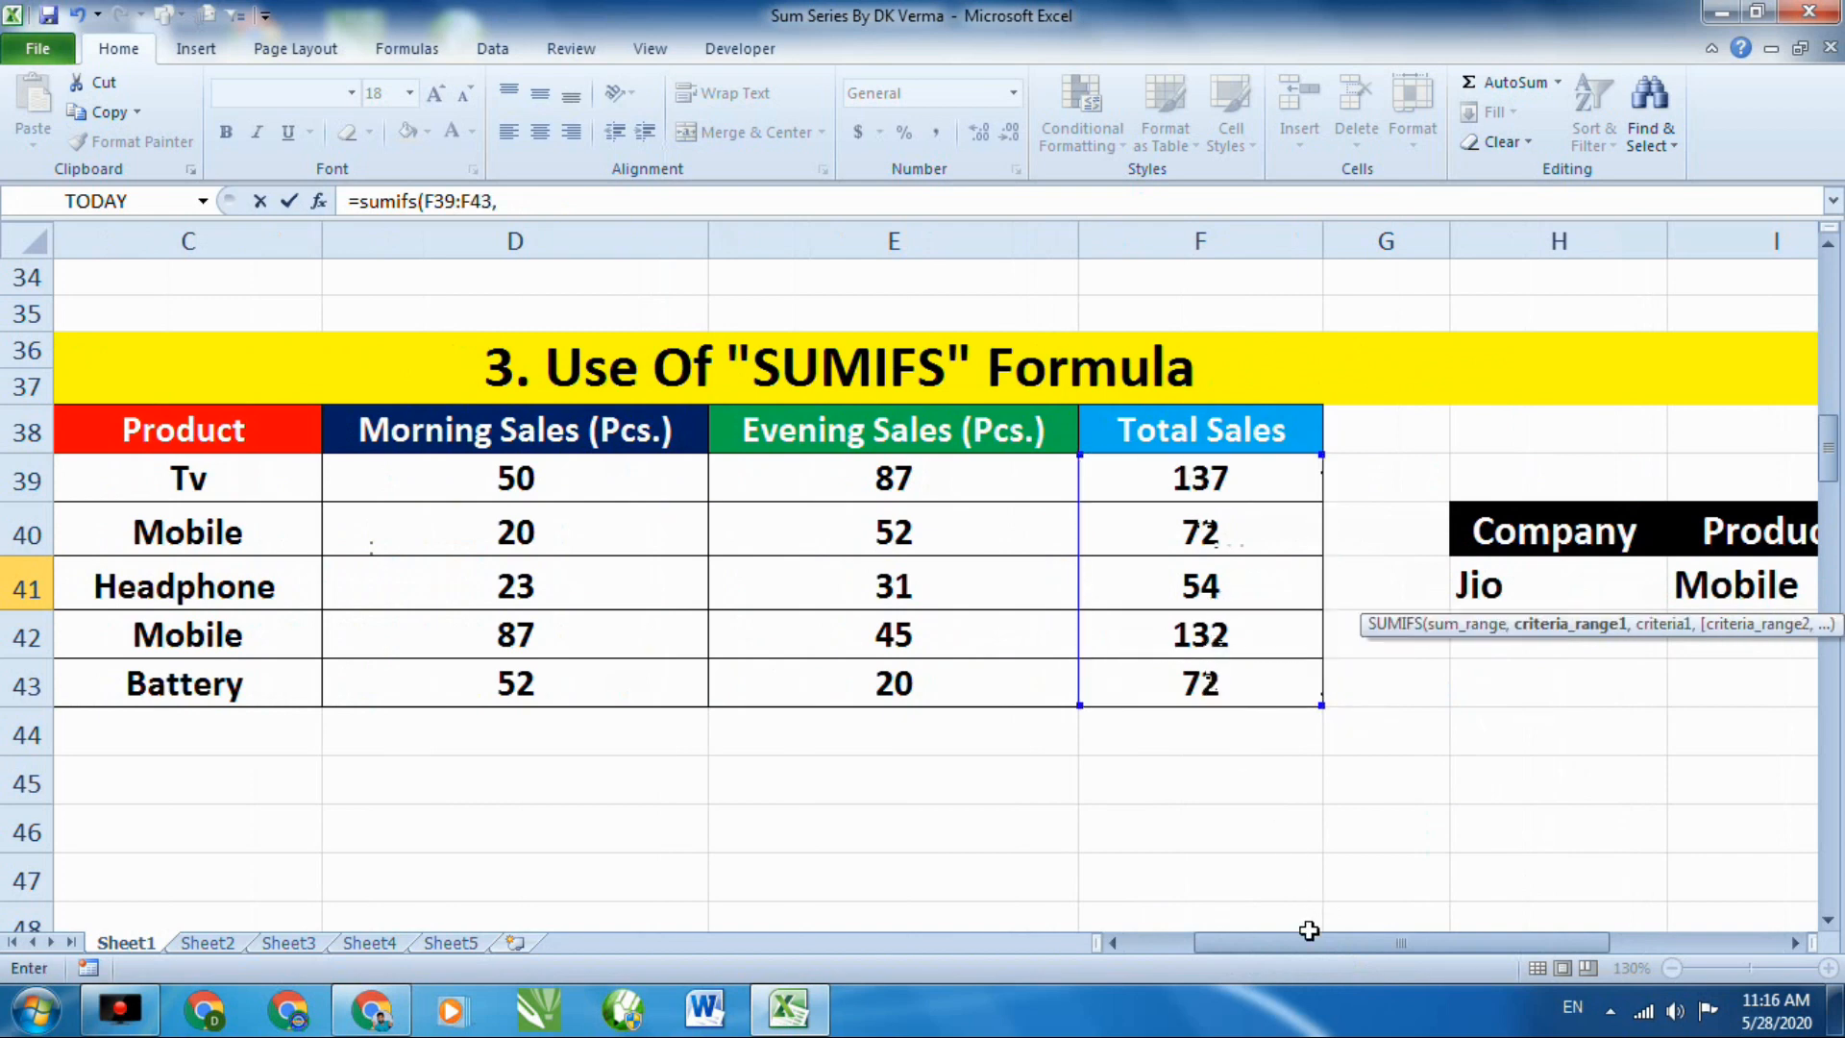
mouse_move(1309, 930)
left_mouse_down()
mouse_move(1327, 951)
mouse_move(1288, 959)
left_mouse_up()
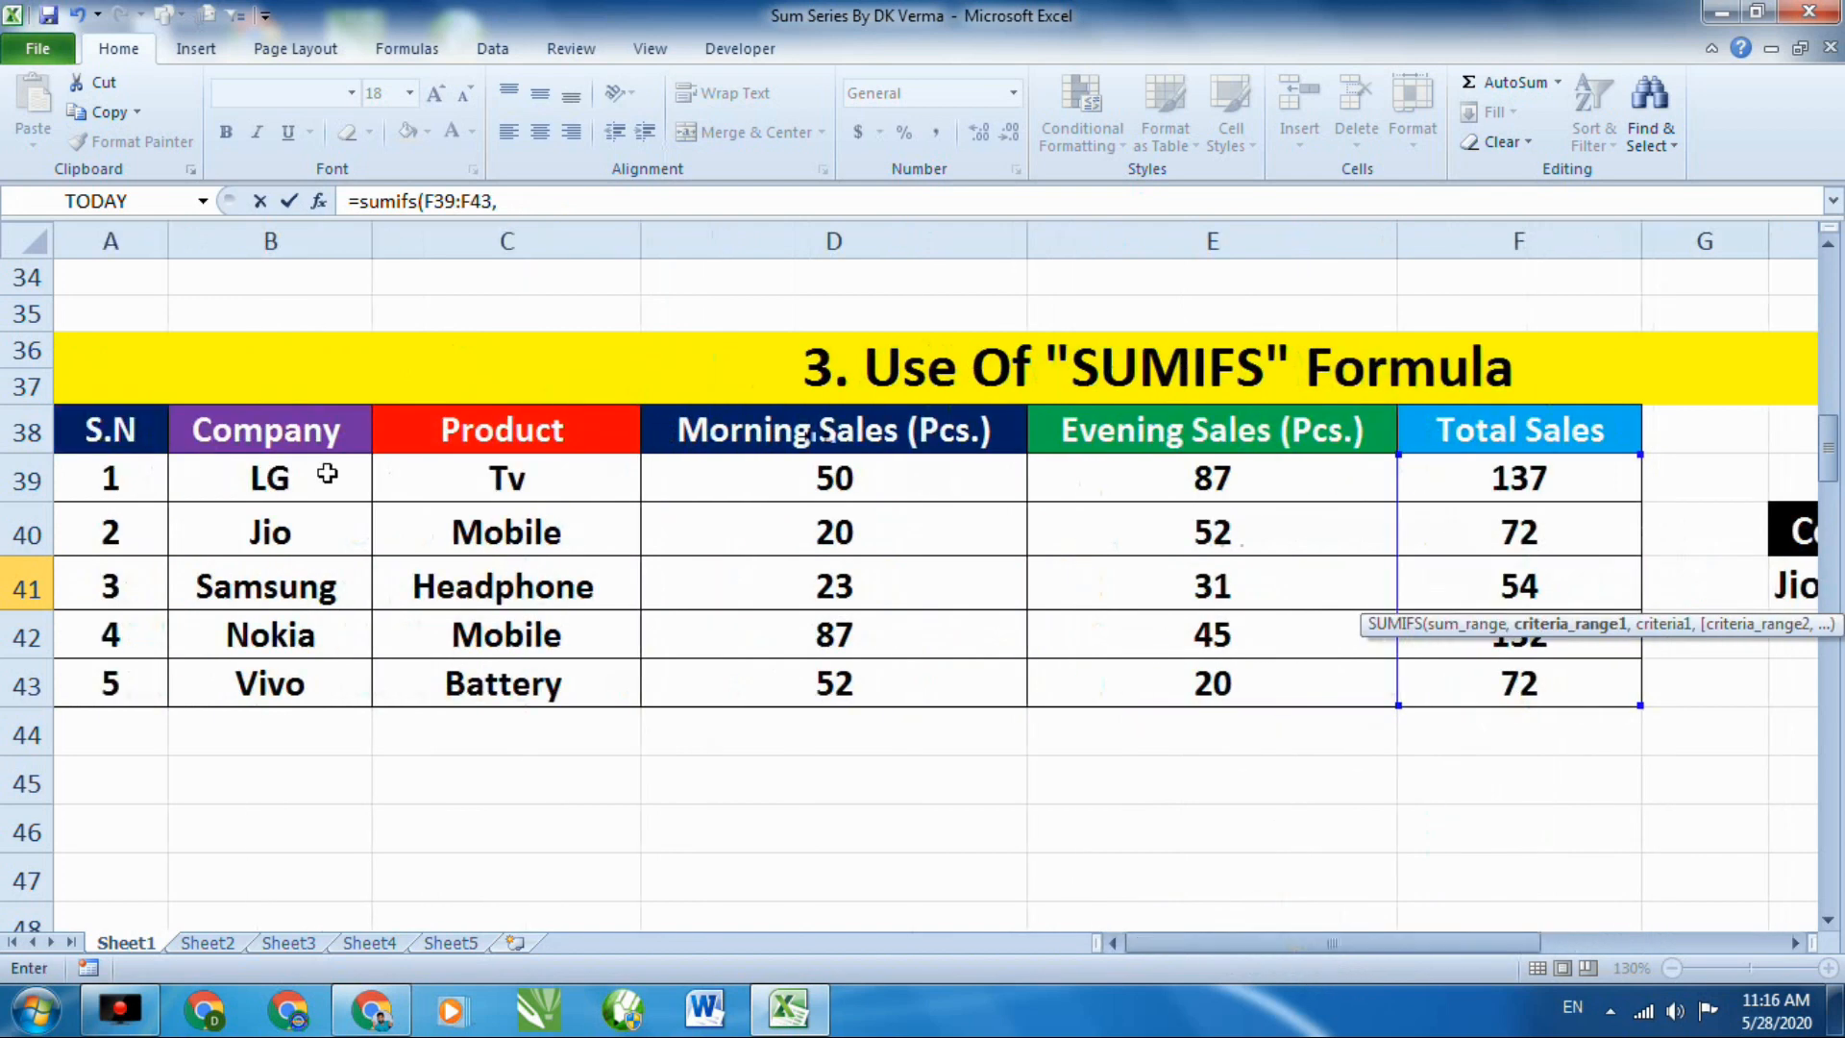
left_click_drag(317, 474, 332, 697)
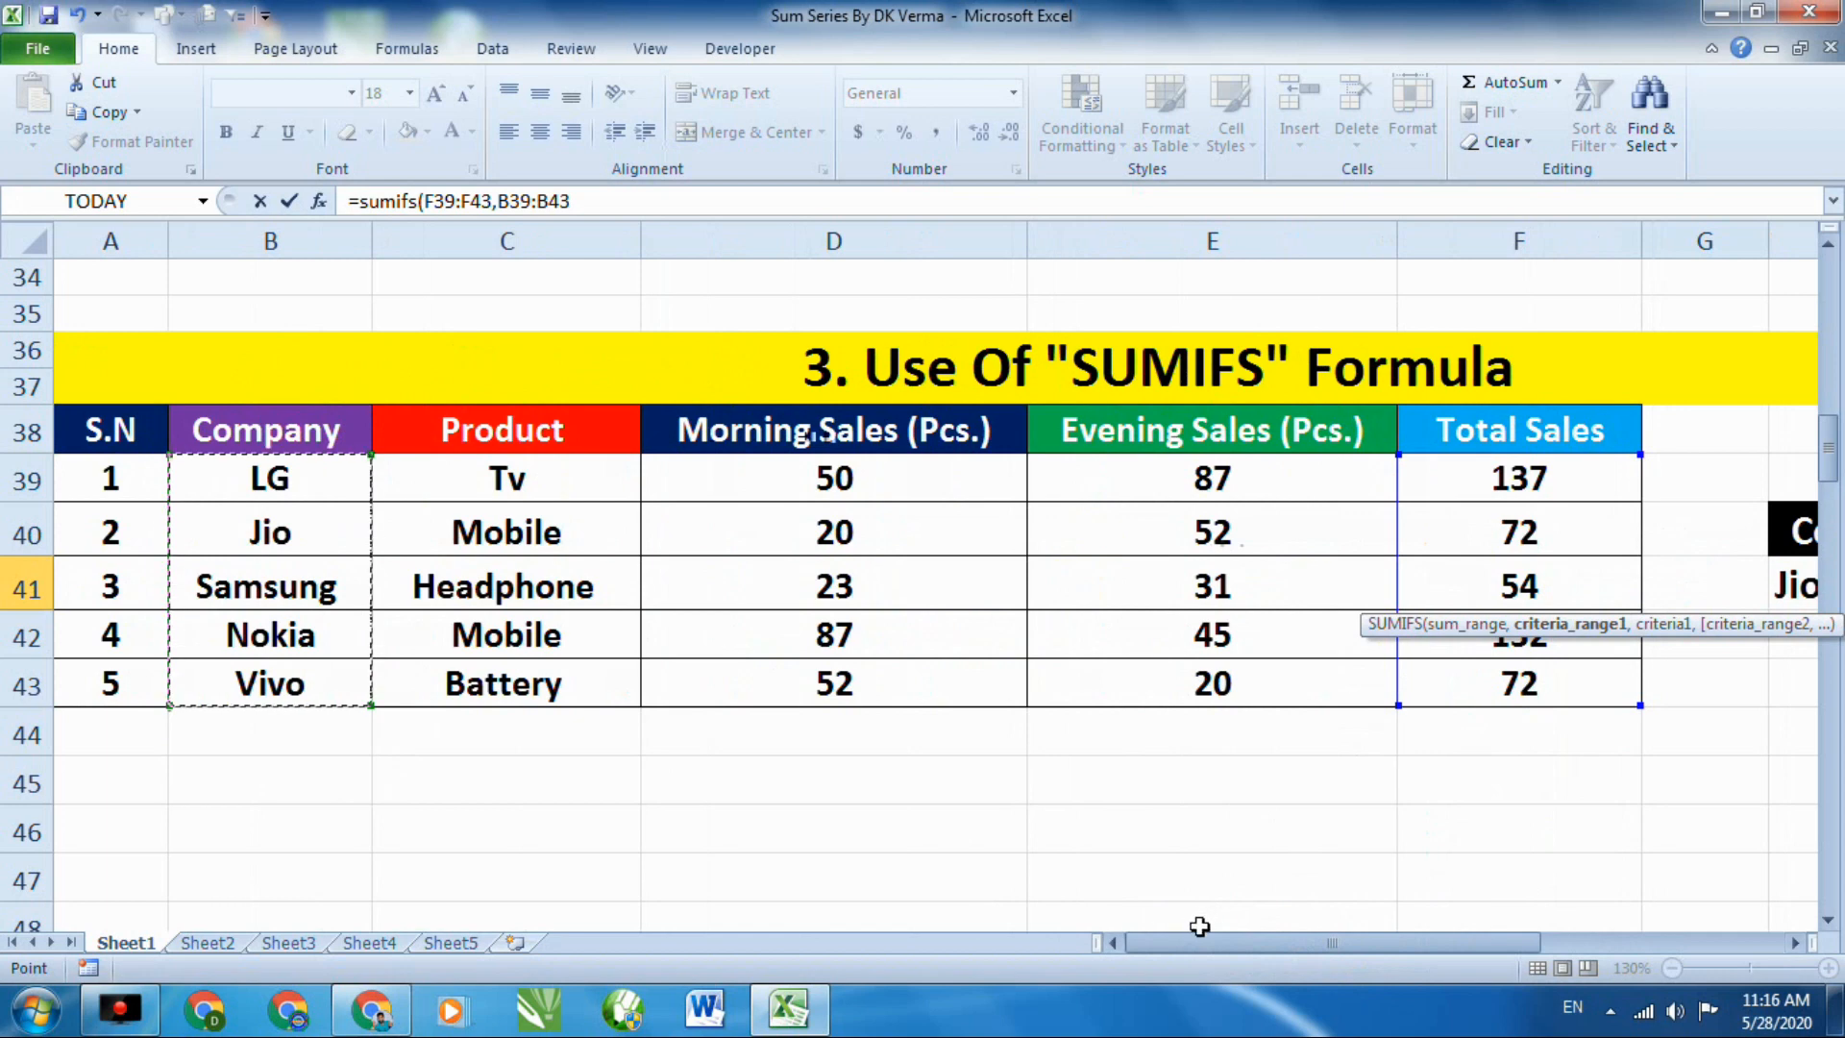
left_click_drag(1195, 932, 1350, 952)
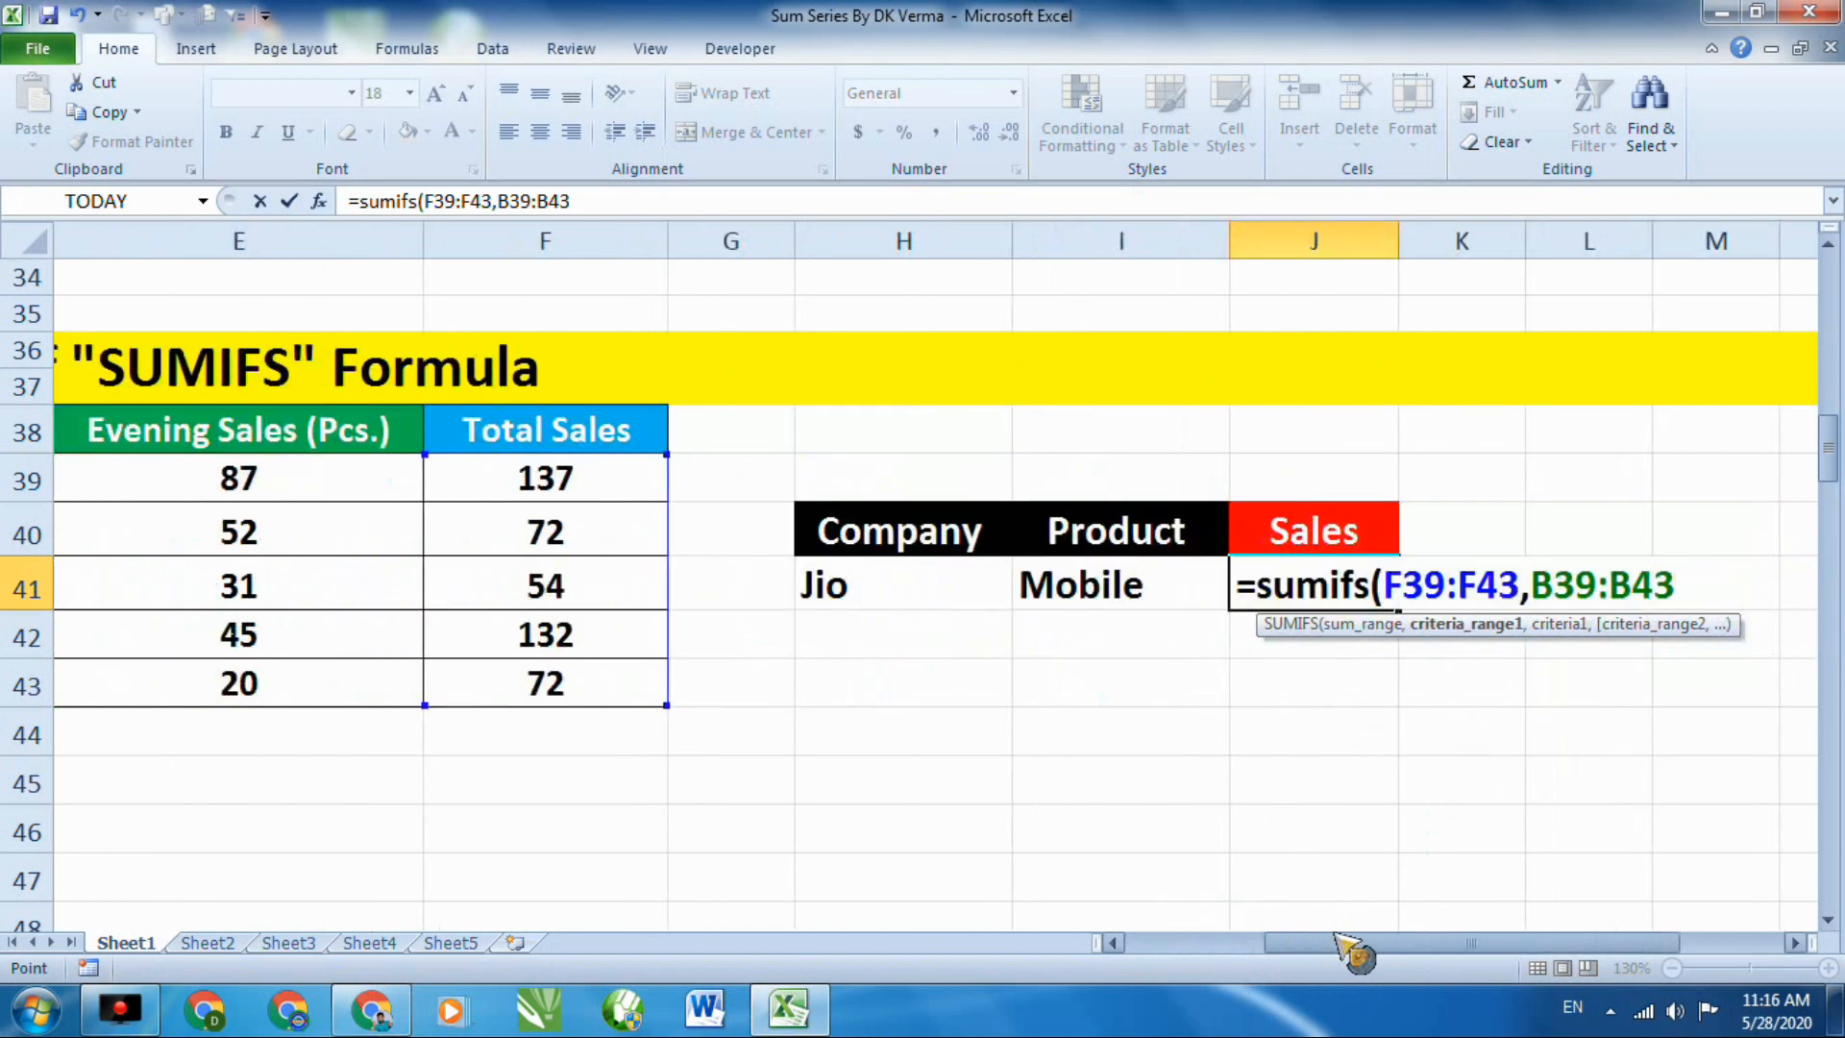
type(",")
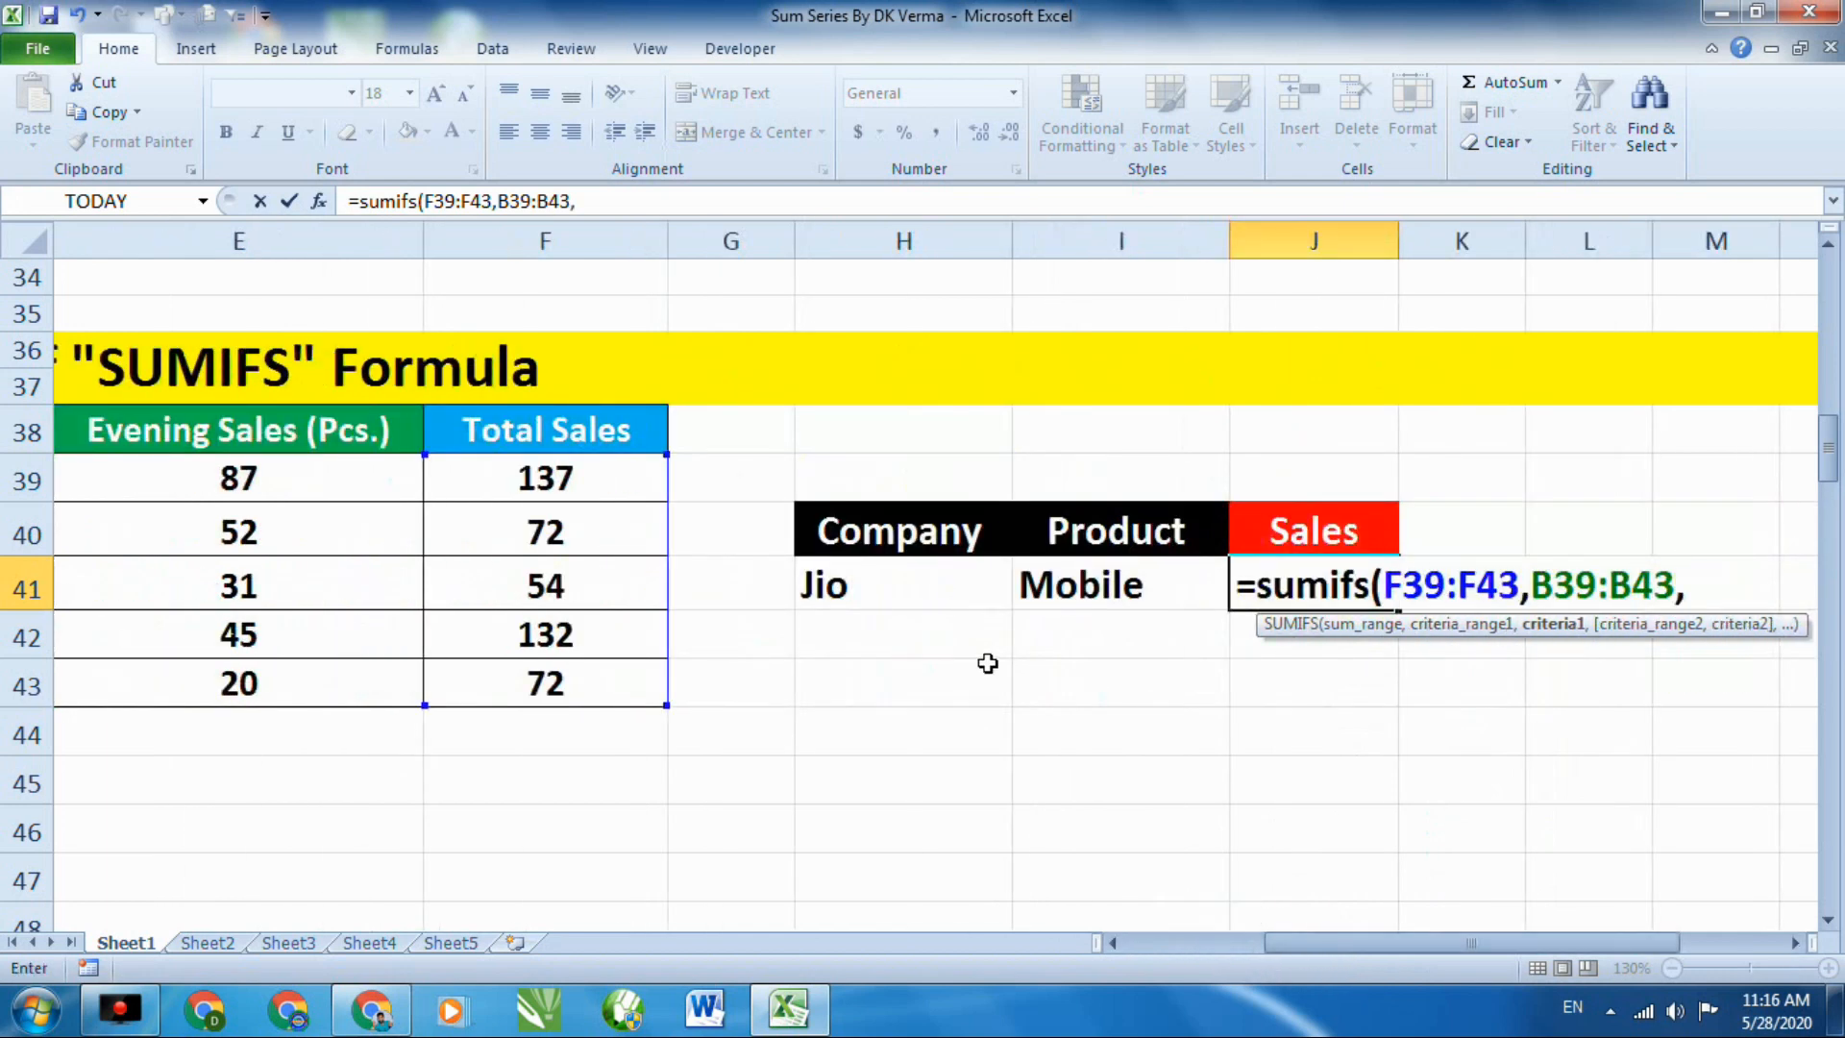
left_click(913, 589)
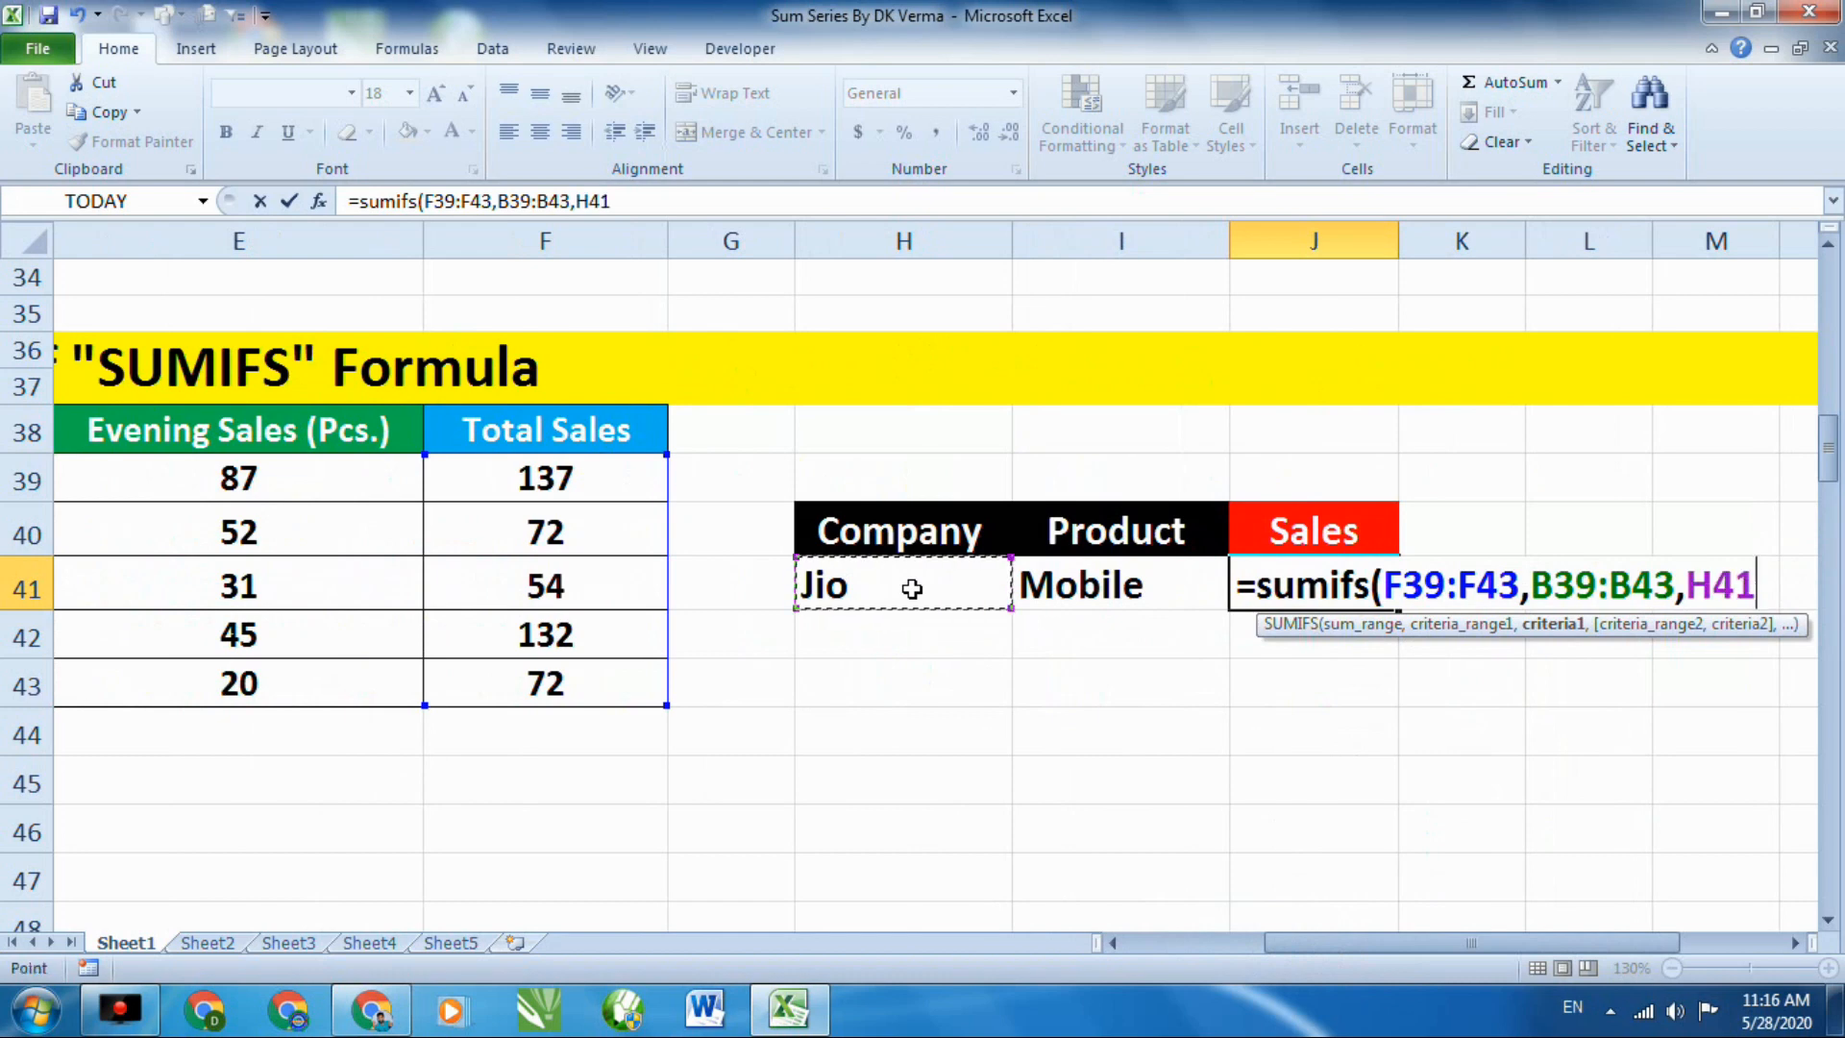
type(",")
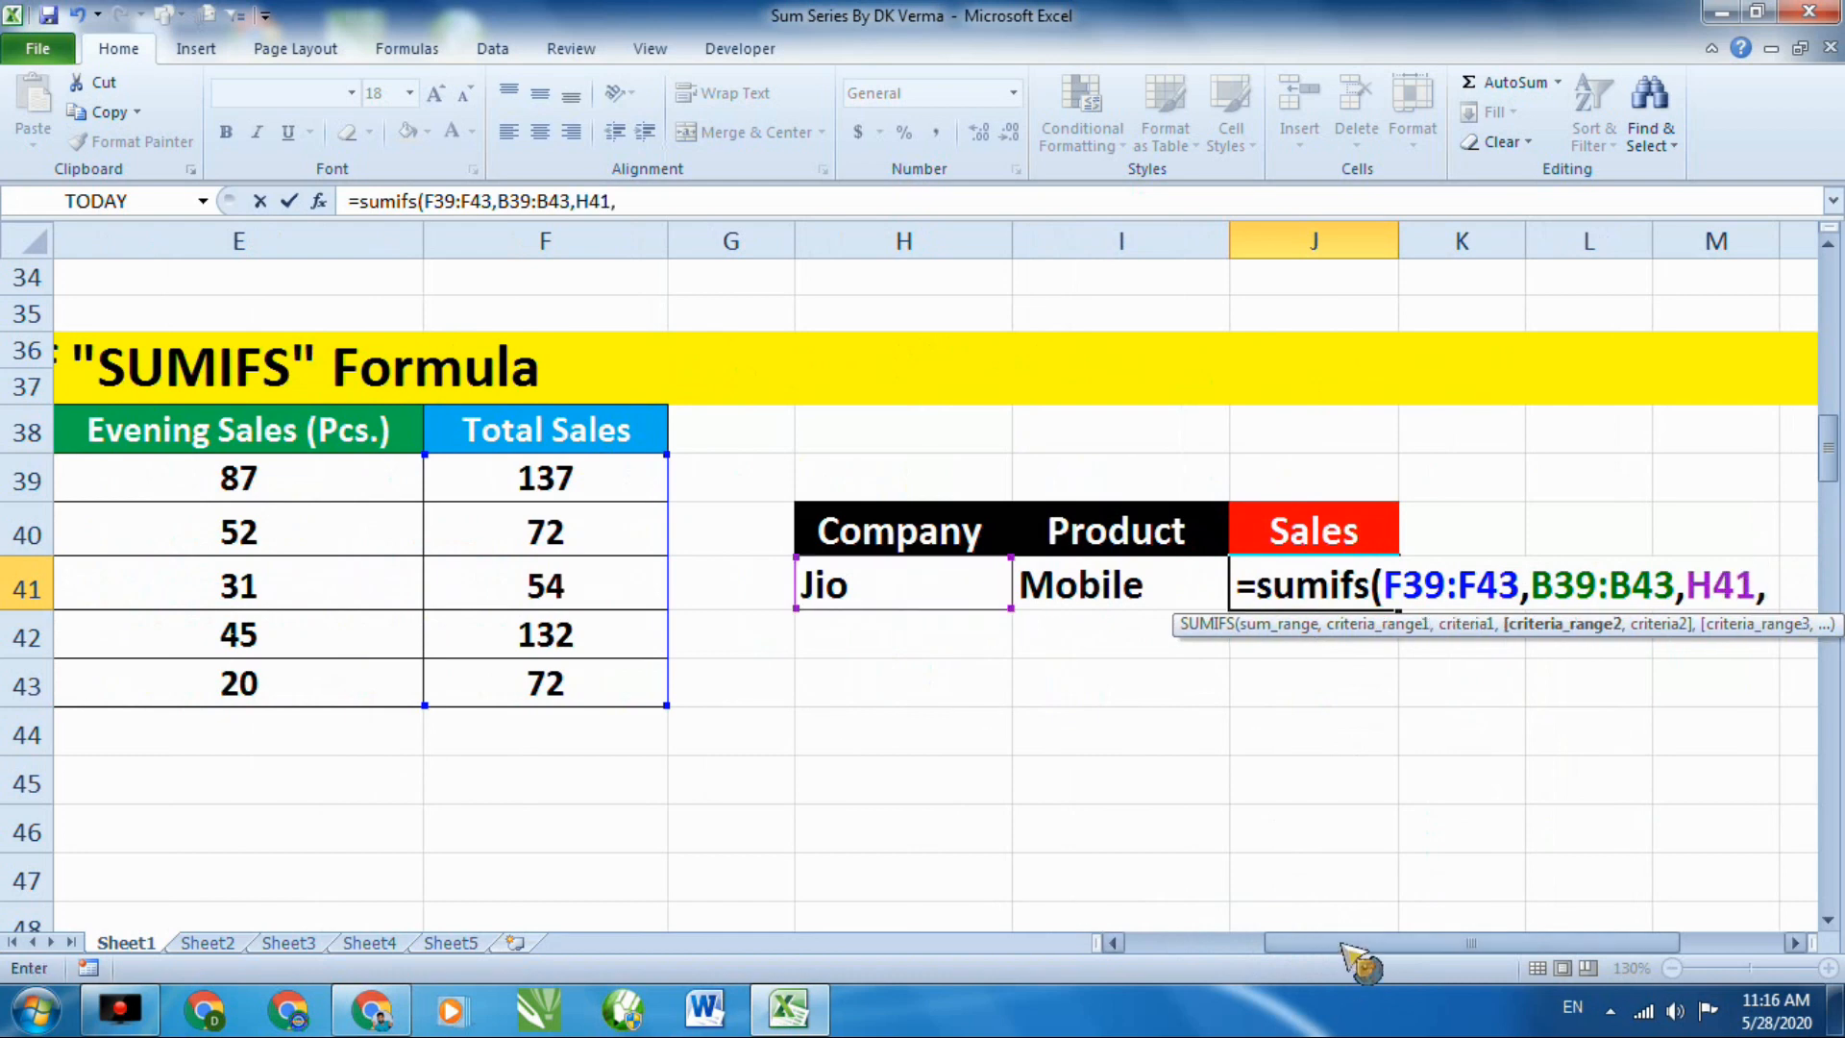
Complete the J41 SUMIFS formula with product range C39:C43 and criterion I41, and enter it.
left_click_drag(1359, 946, 1161, 946)
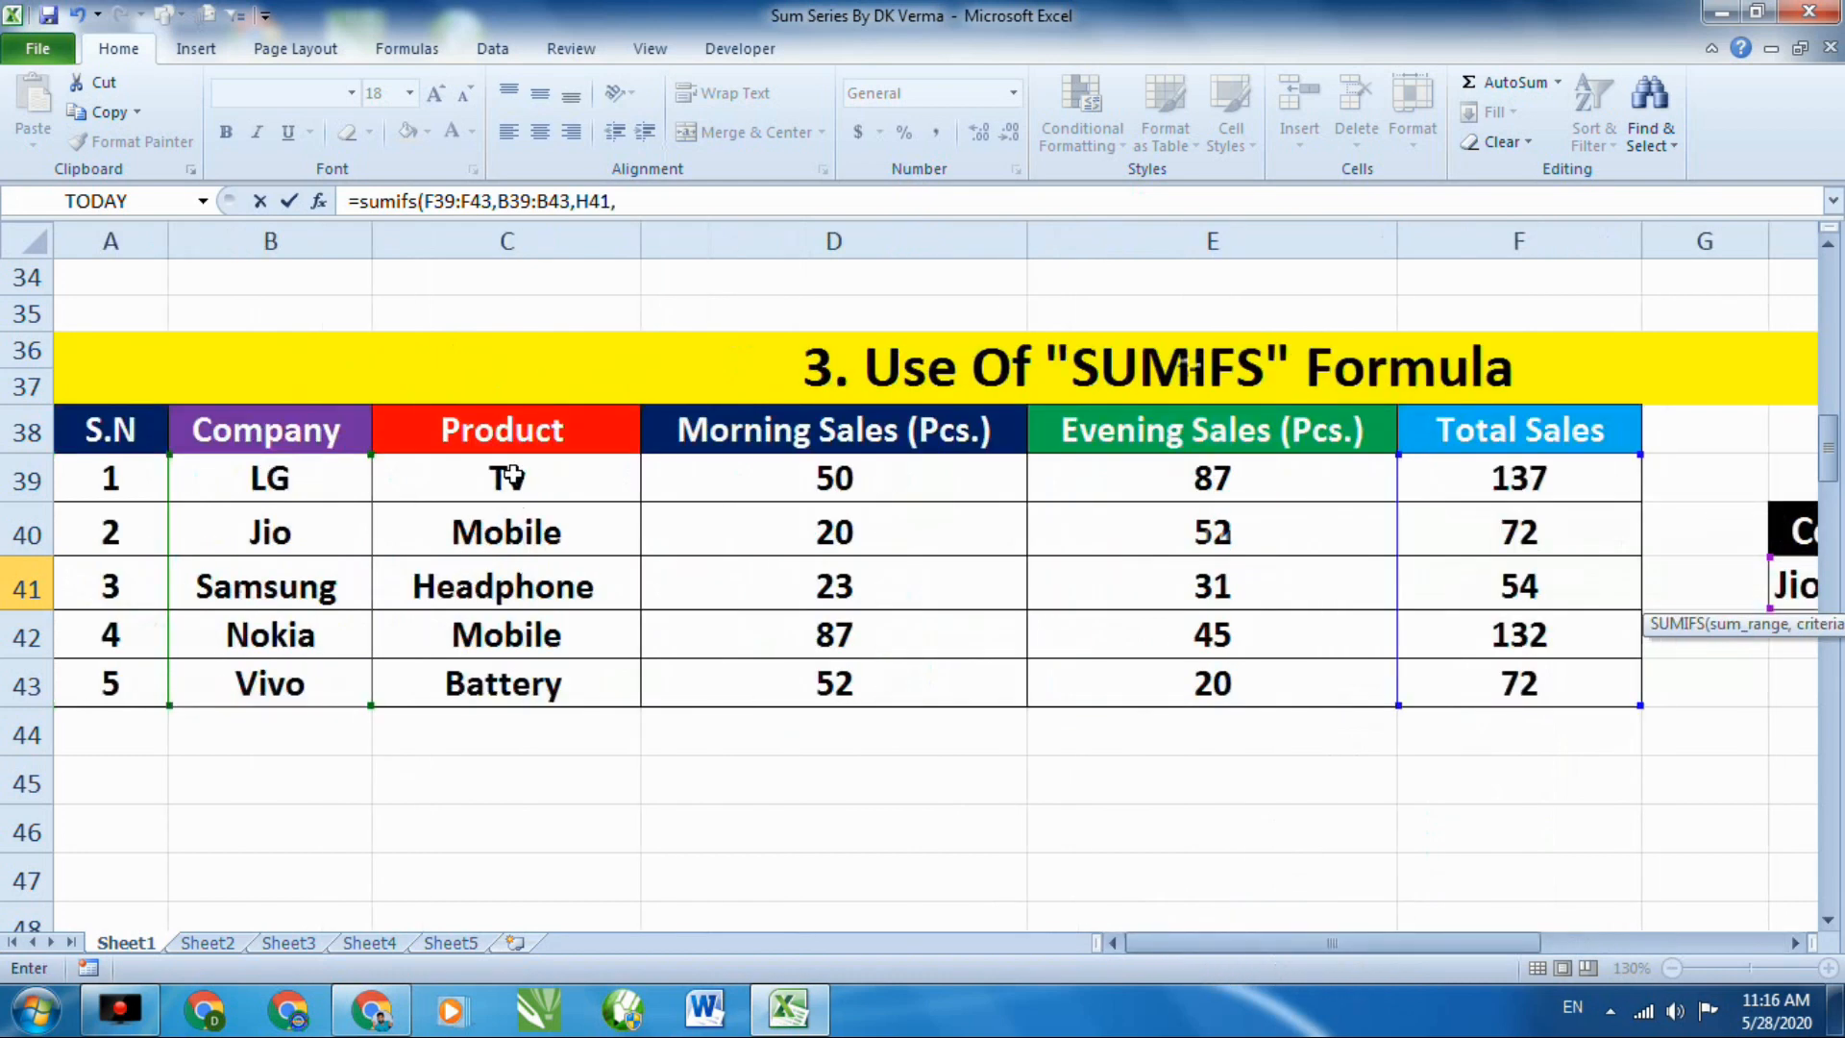
left_click_drag(510, 475, 557, 688)
left_click_drag(1236, 948, 1457, 951)
type(",")
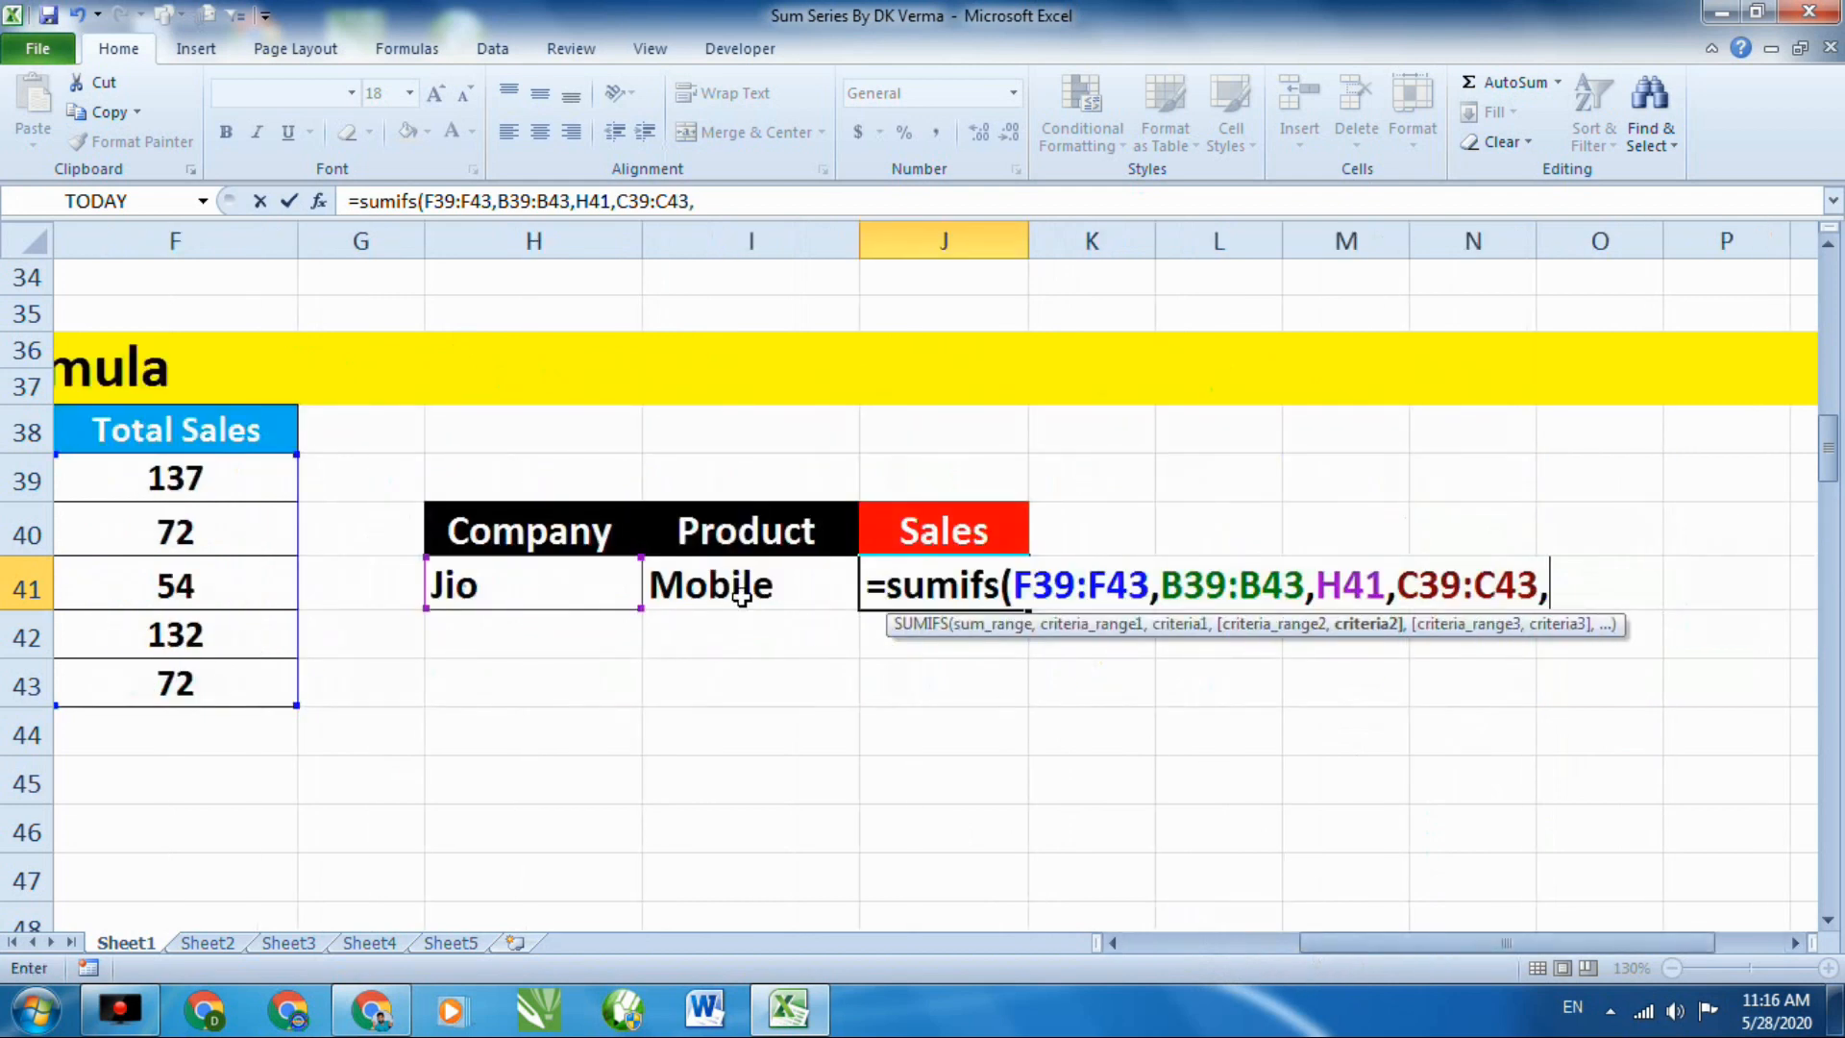
left_click(735, 588)
type(")")
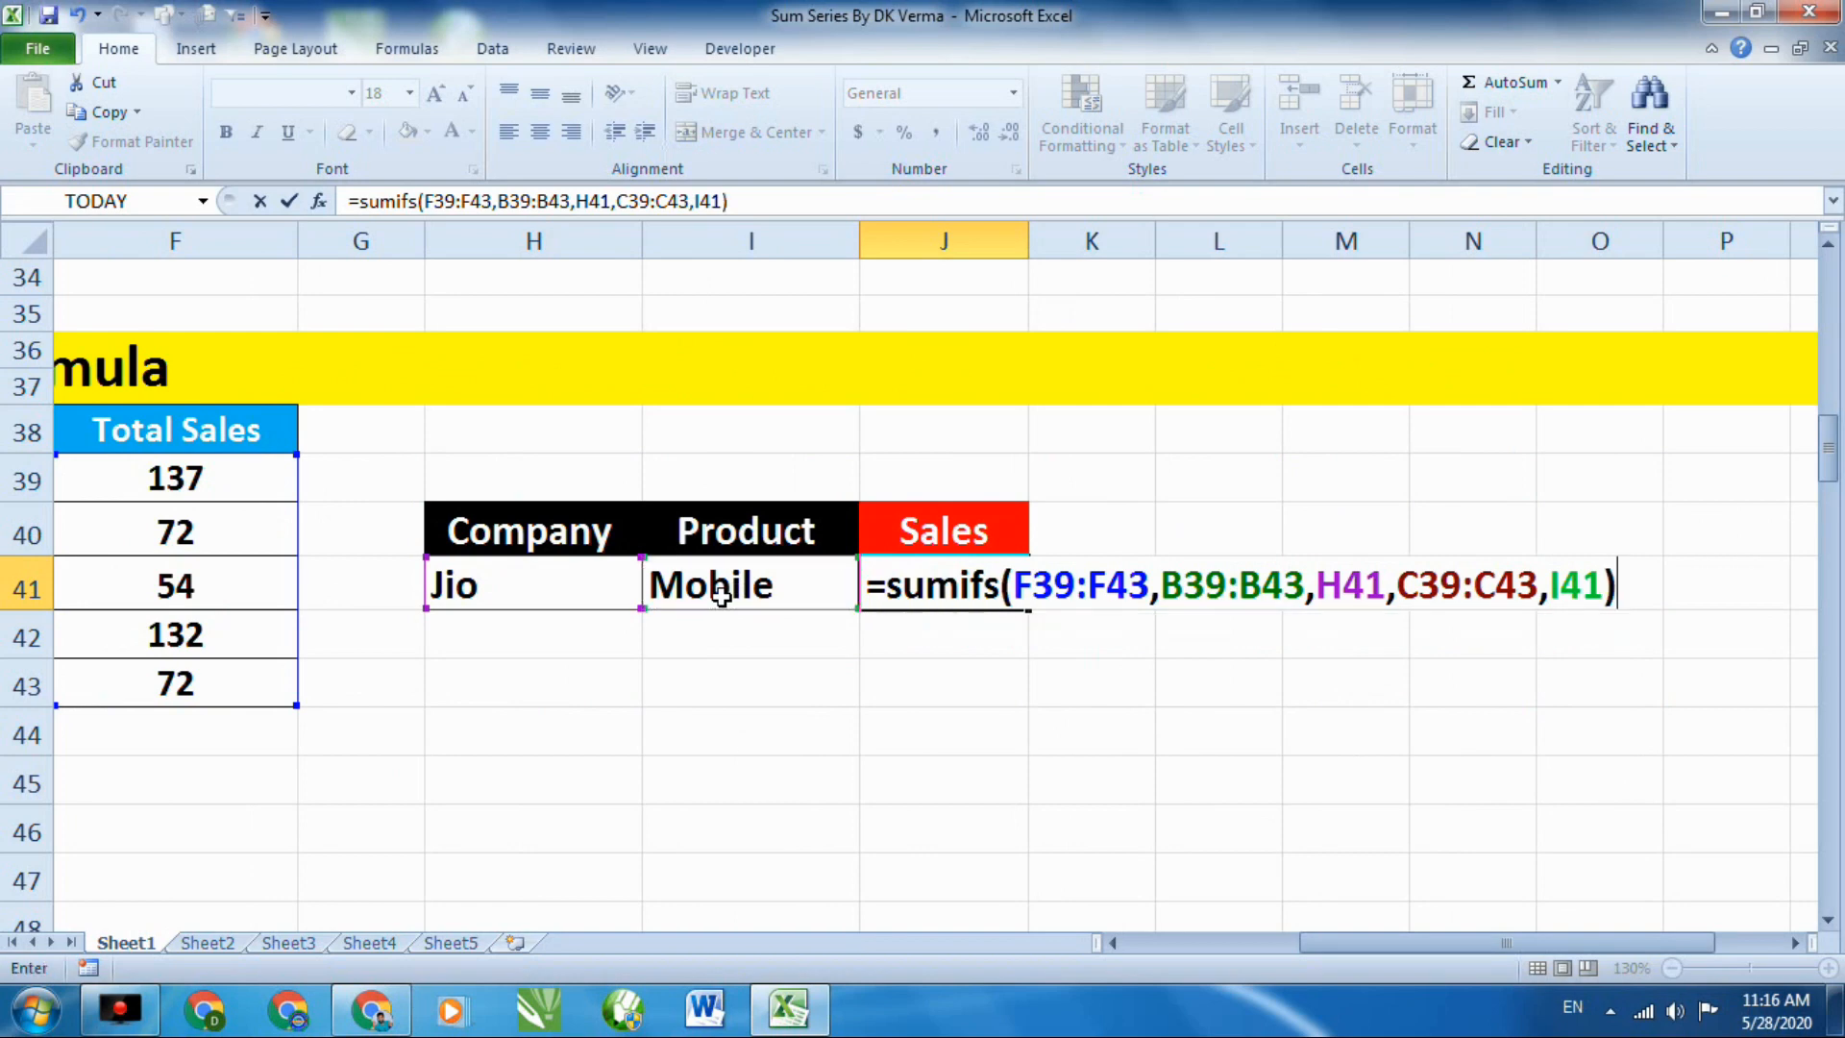
key("Return")
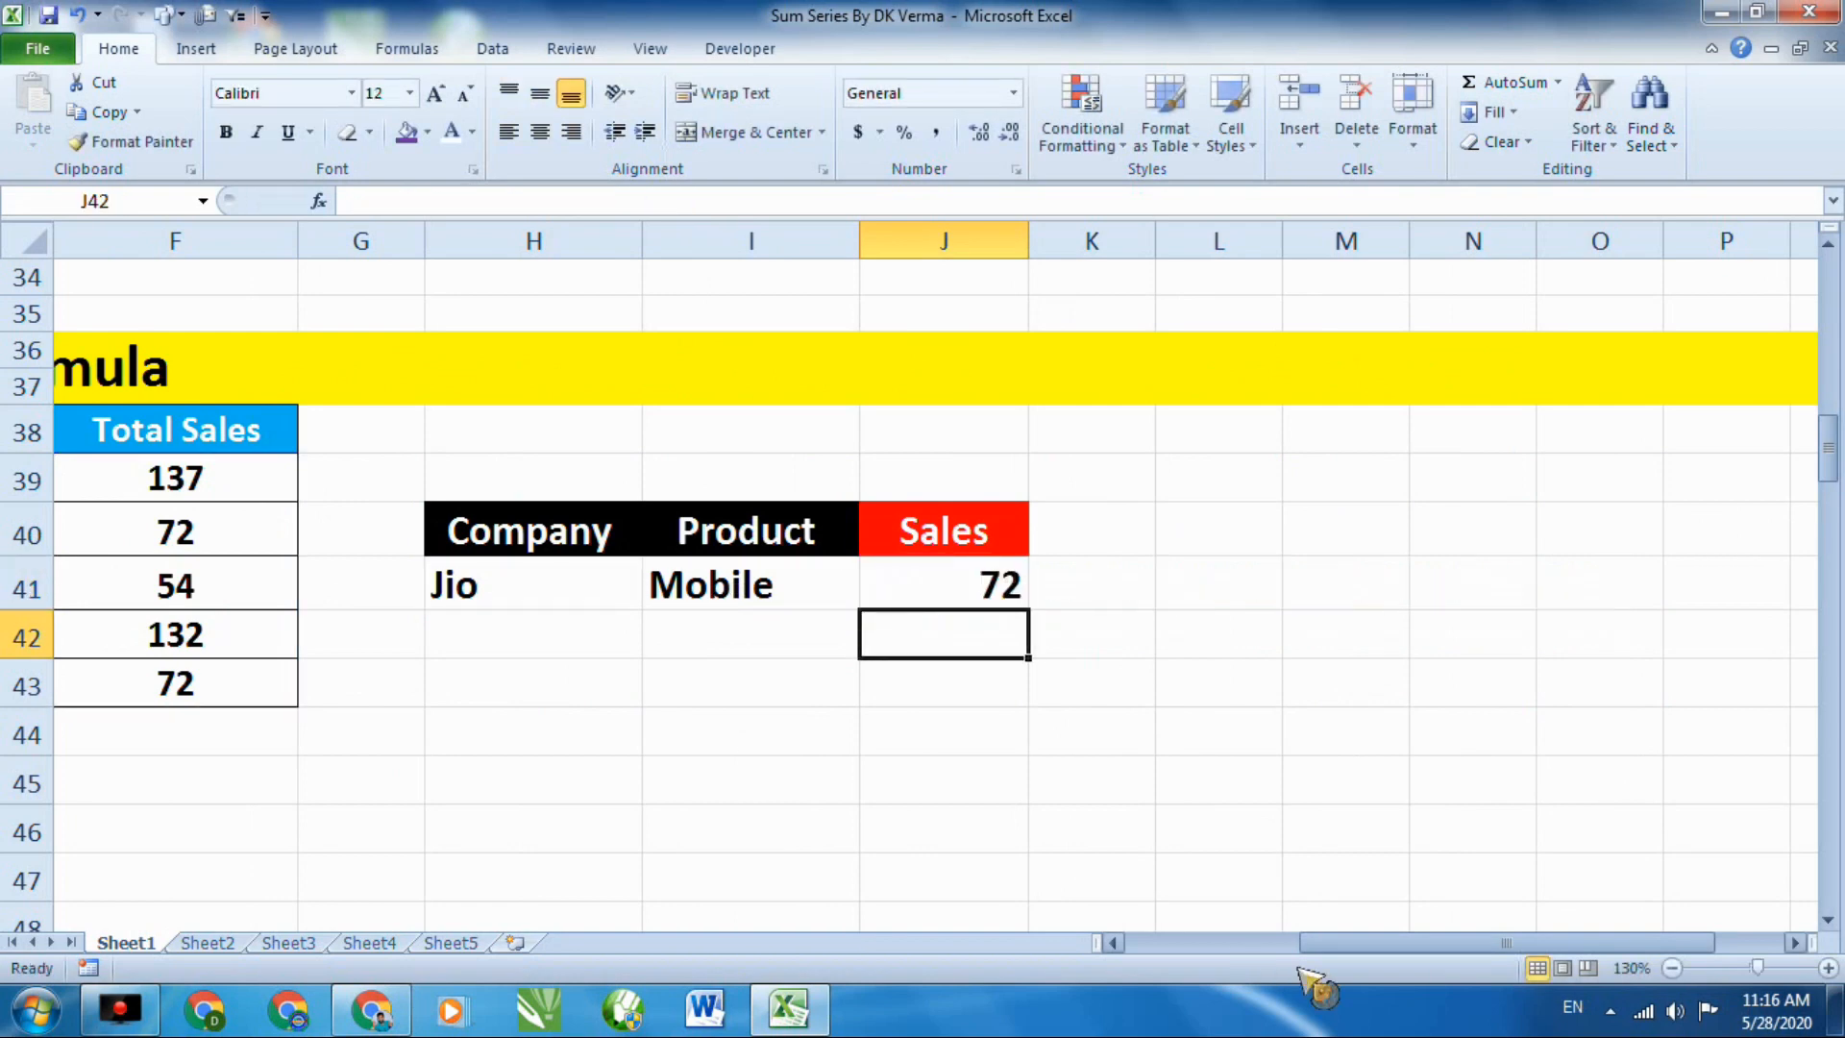
Compare the company, product and total sales of the table's Jio row with the SUMIFS result in the lookup block.
left_click_drag(1377, 951, 1152, 952)
left_click(327, 543)
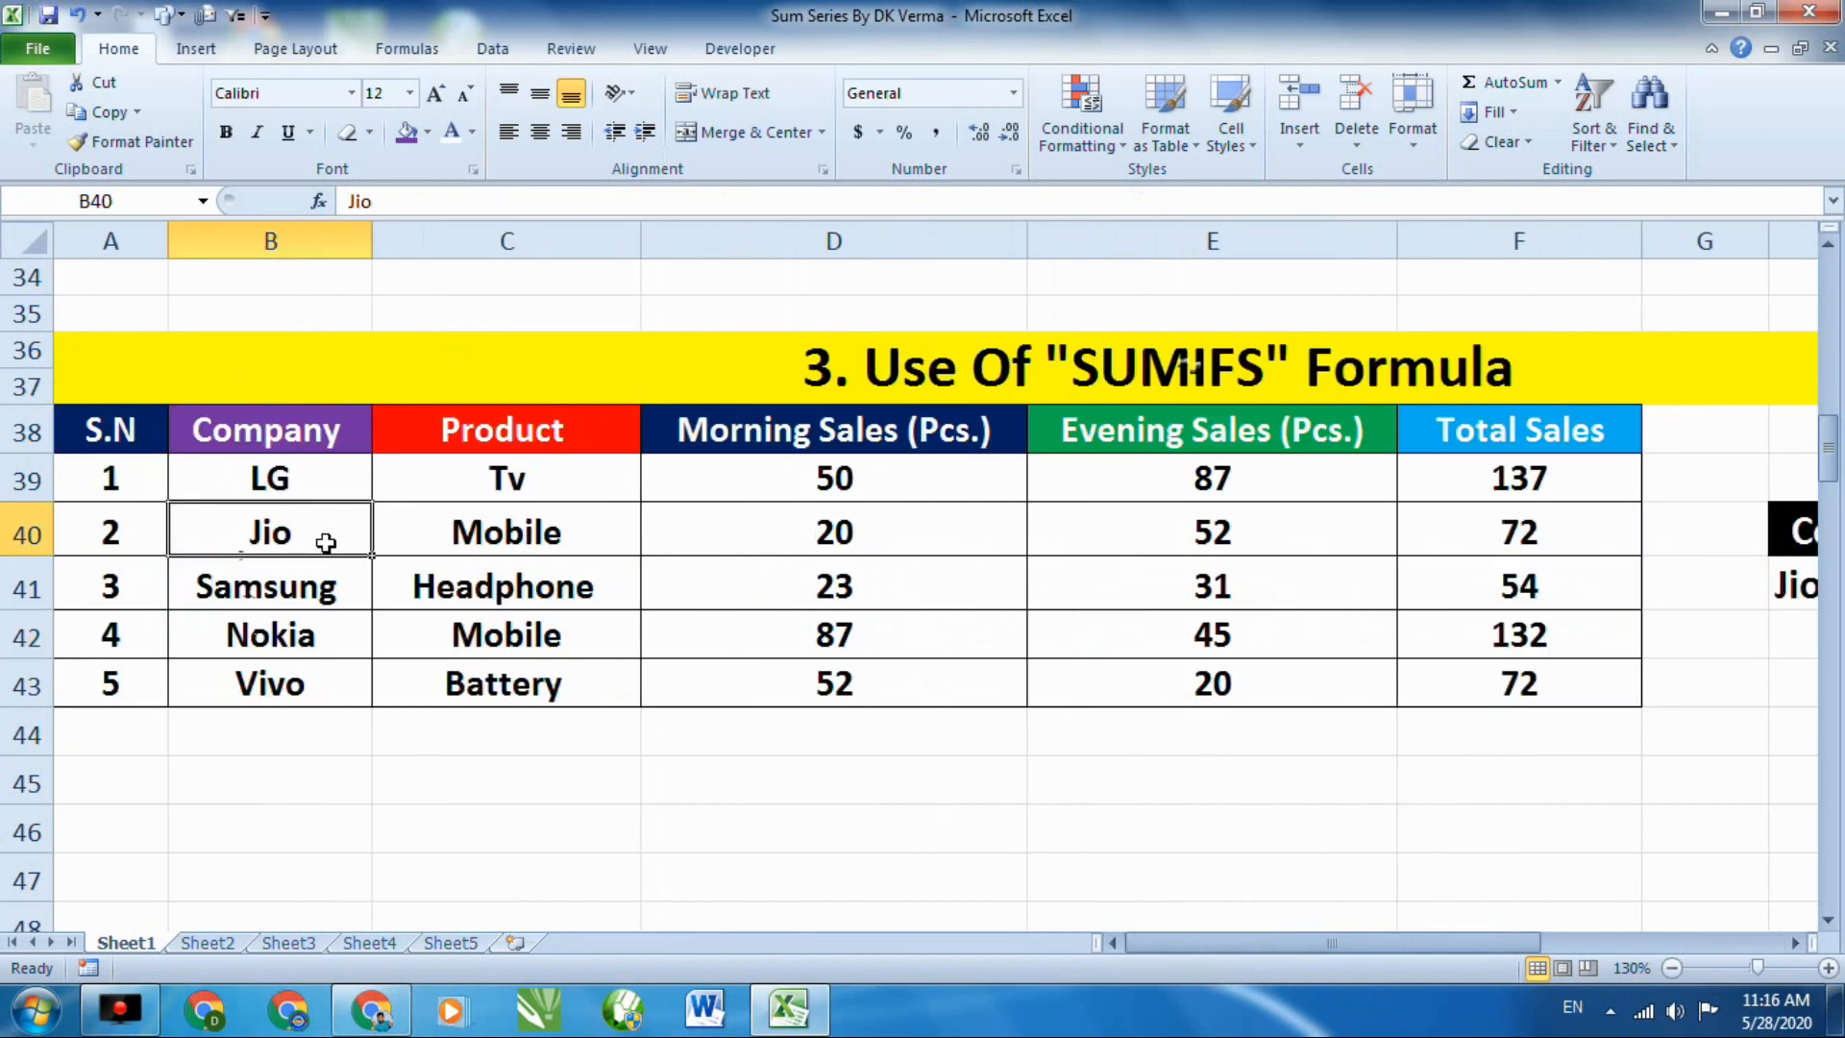
left_click(447, 540)
left_click(1586, 545)
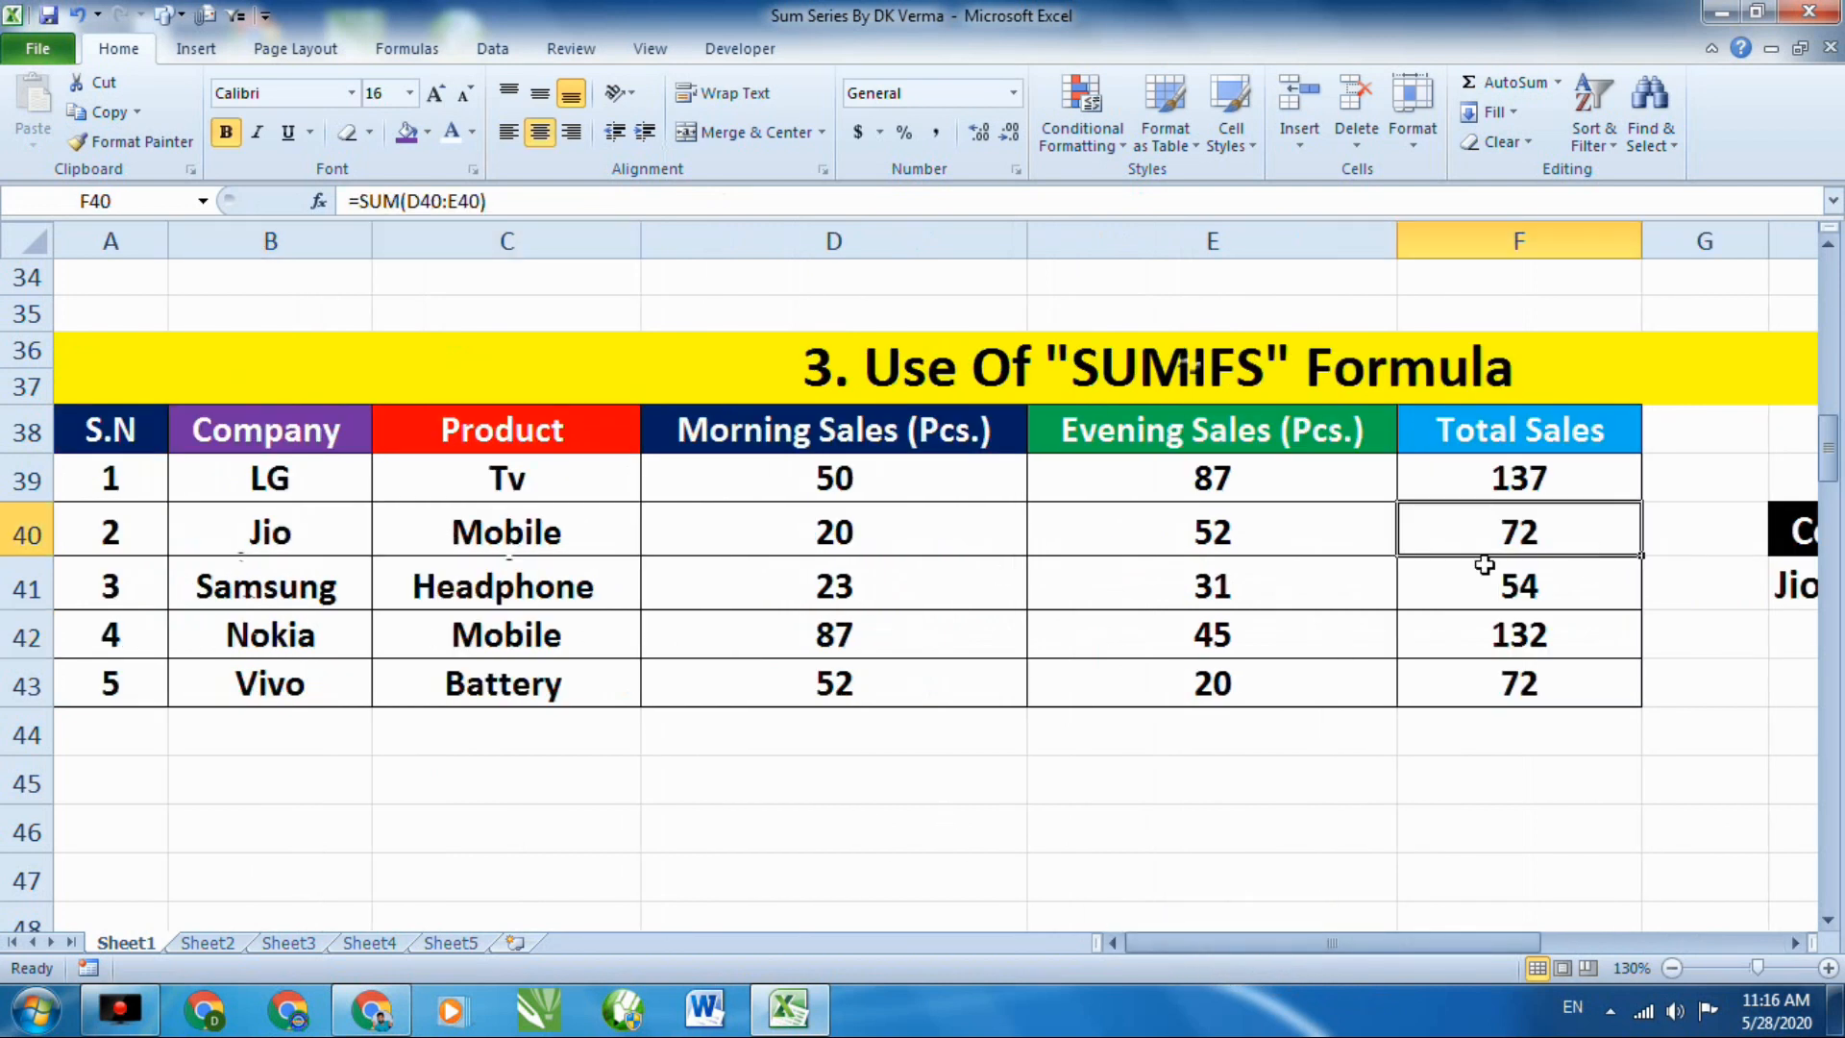
left_click(453, 540)
left_click(1537, 538)
left_click_drag(1365, 943, 1395, 918)
double_click(1538, 626)
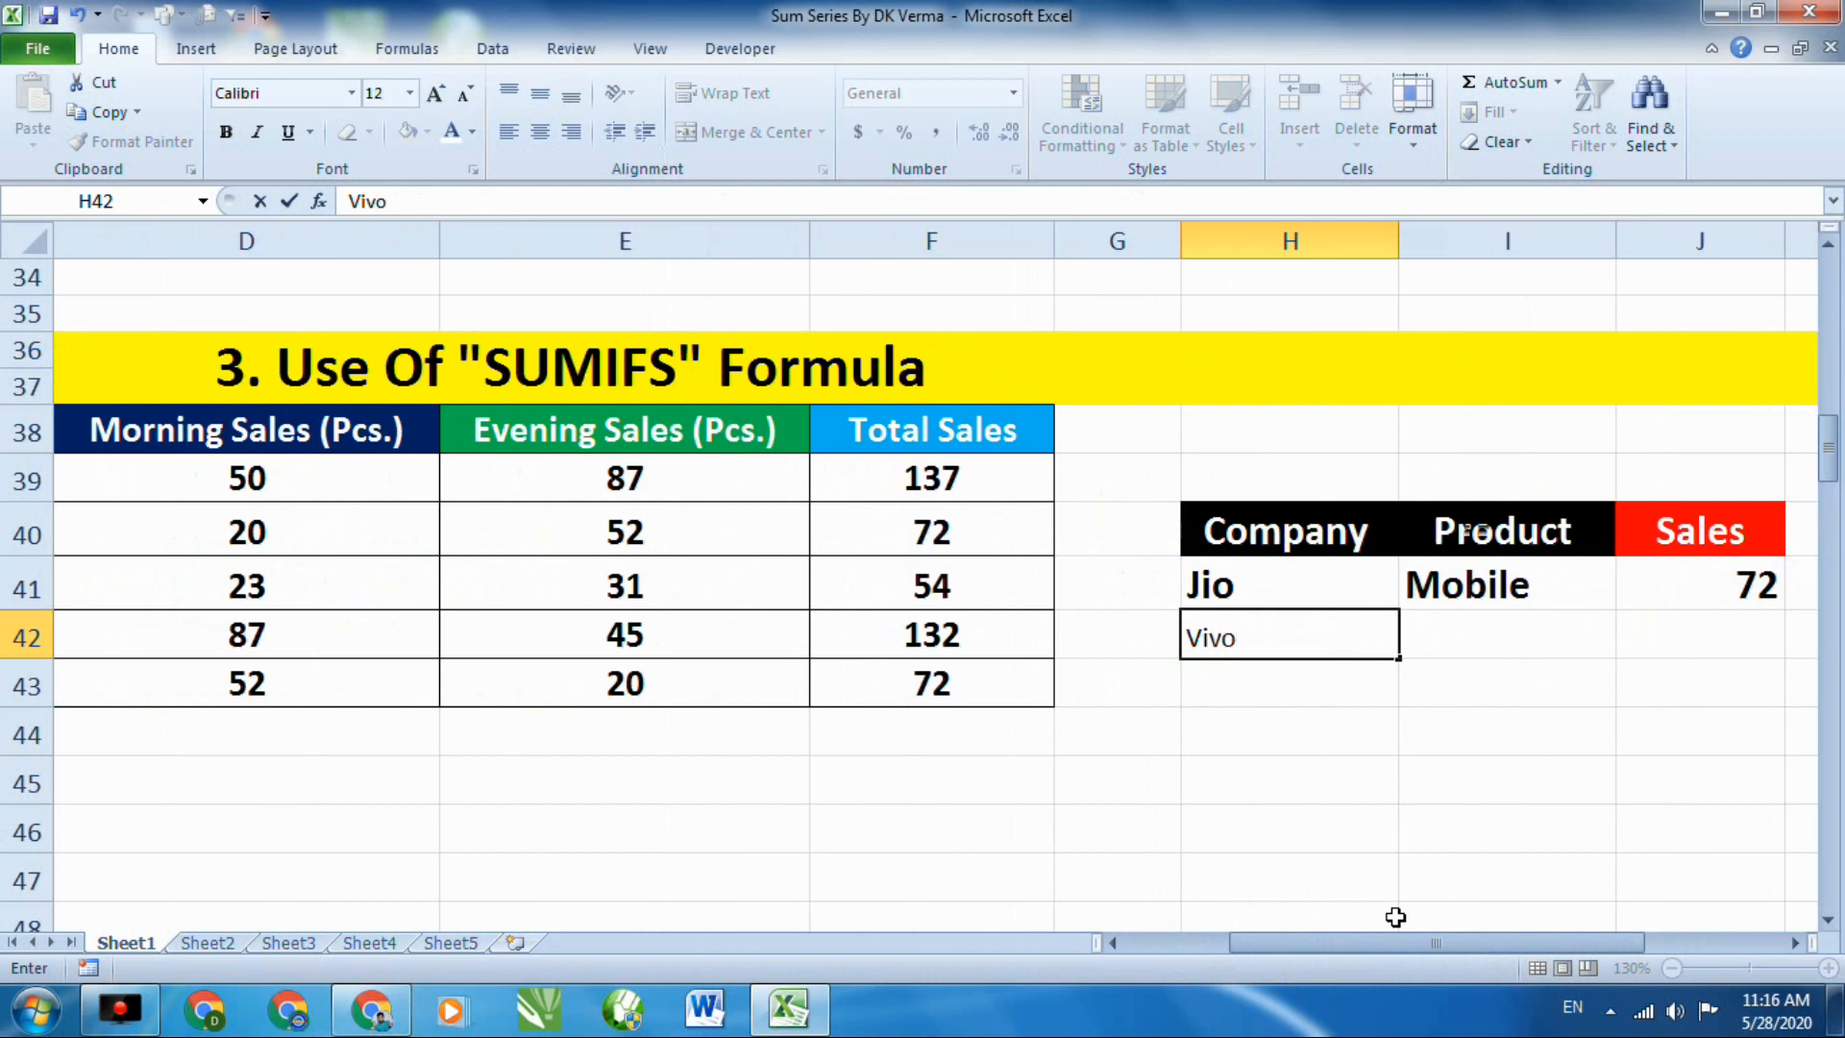
key("BackSpace")
key("BackSpace")
key("BackSpace")
key("BackSpace")
Replace the lookup company in H41 with Vivo and the product in I41 with Battery.
left_click(1309, 584)
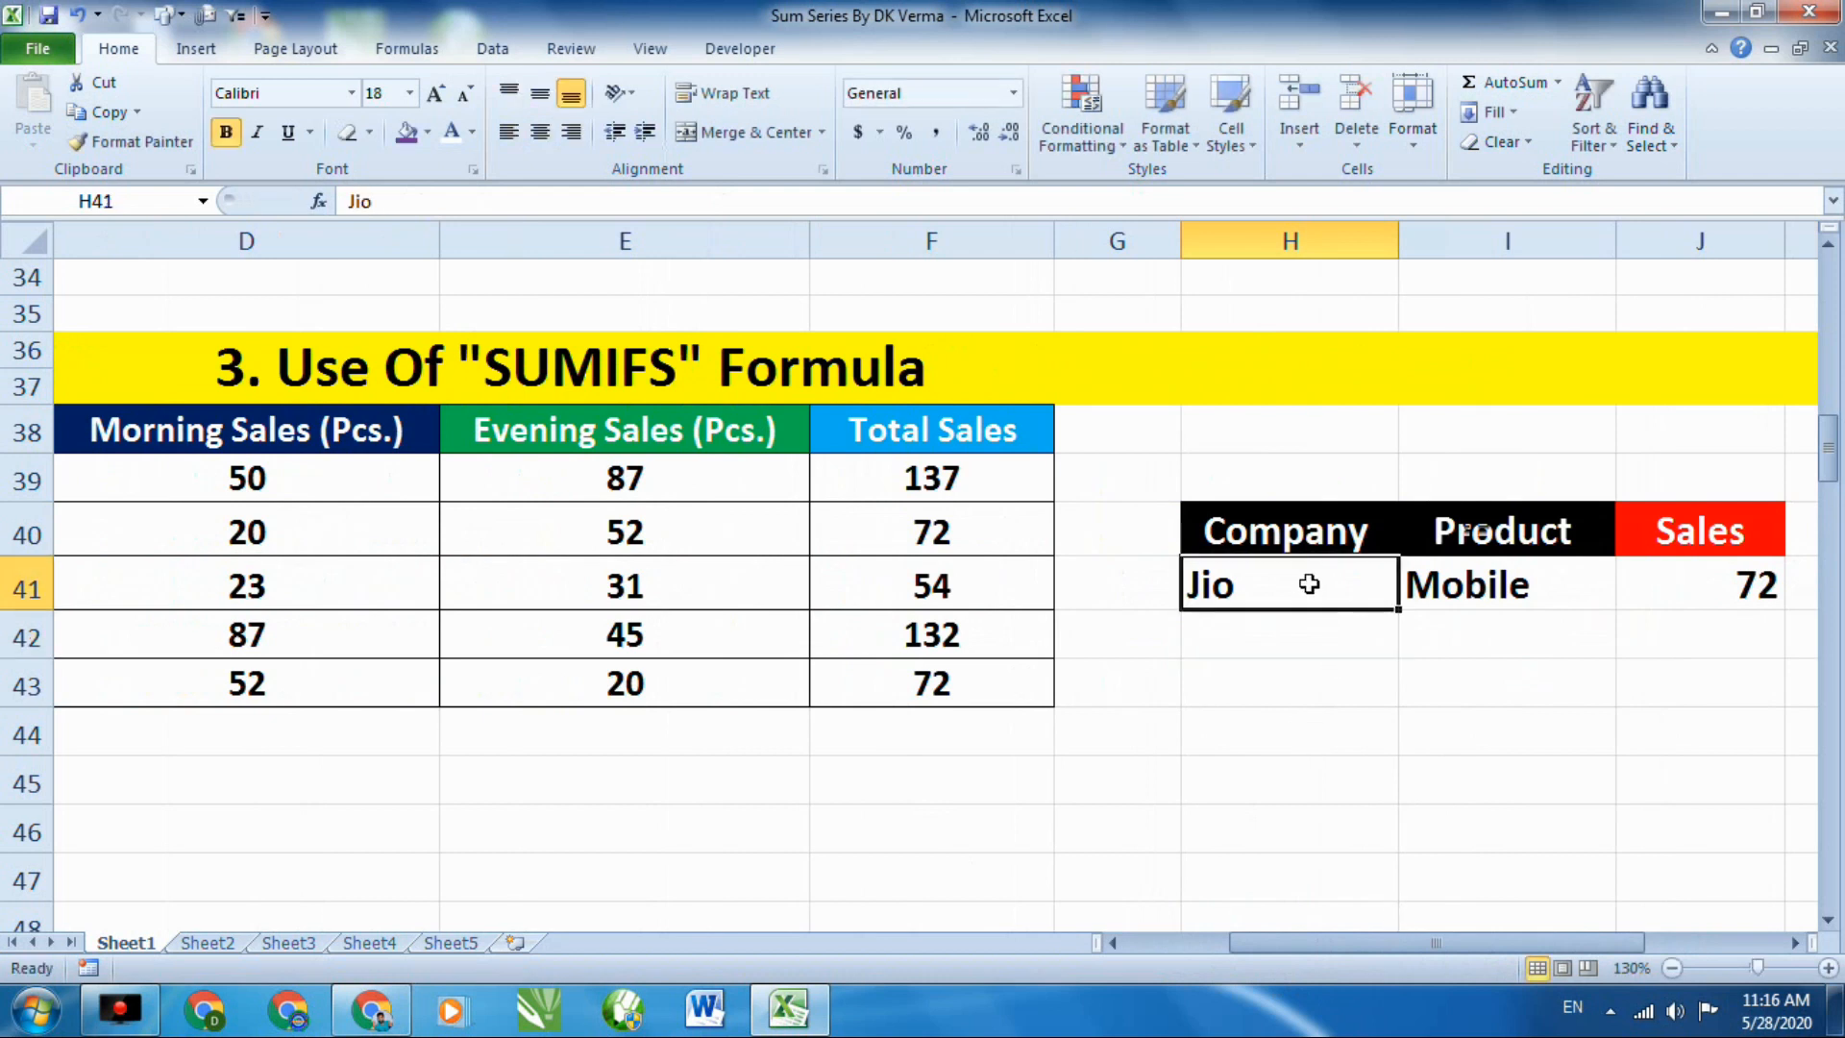
type("Vivo")
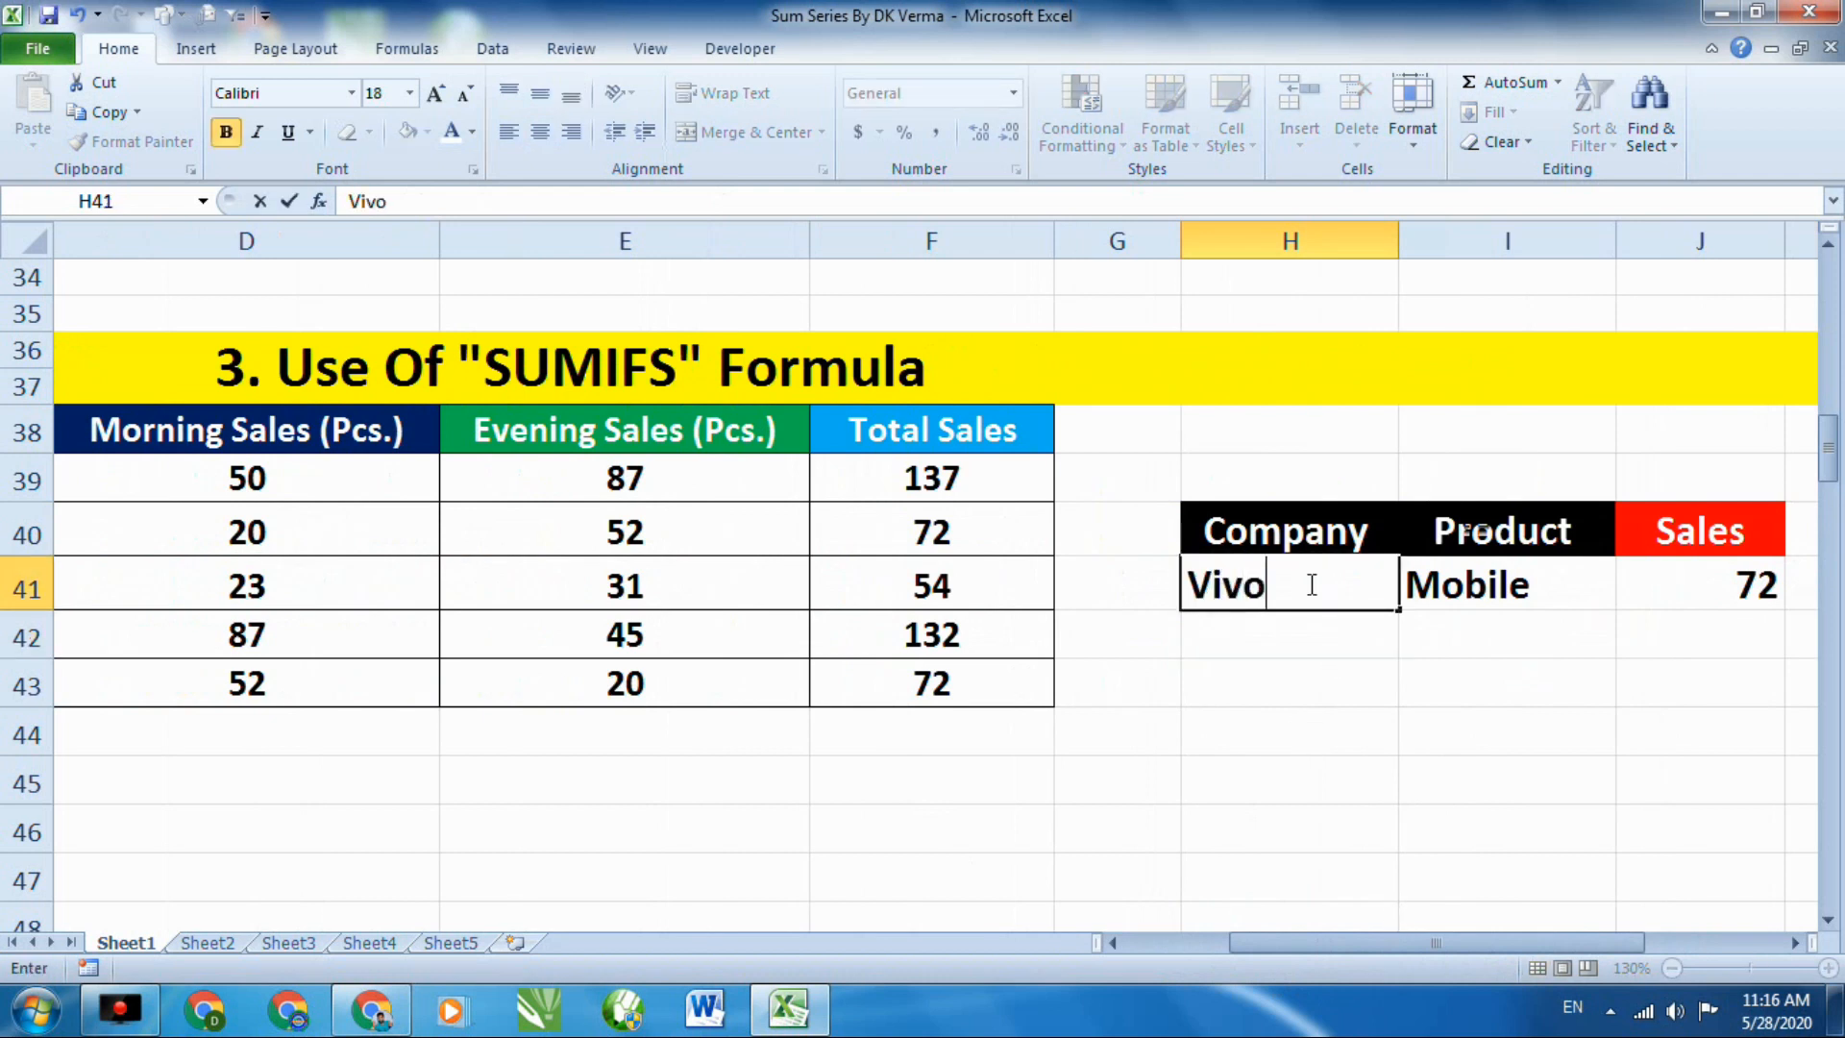
left_click(1528, 584)
type("Bat")
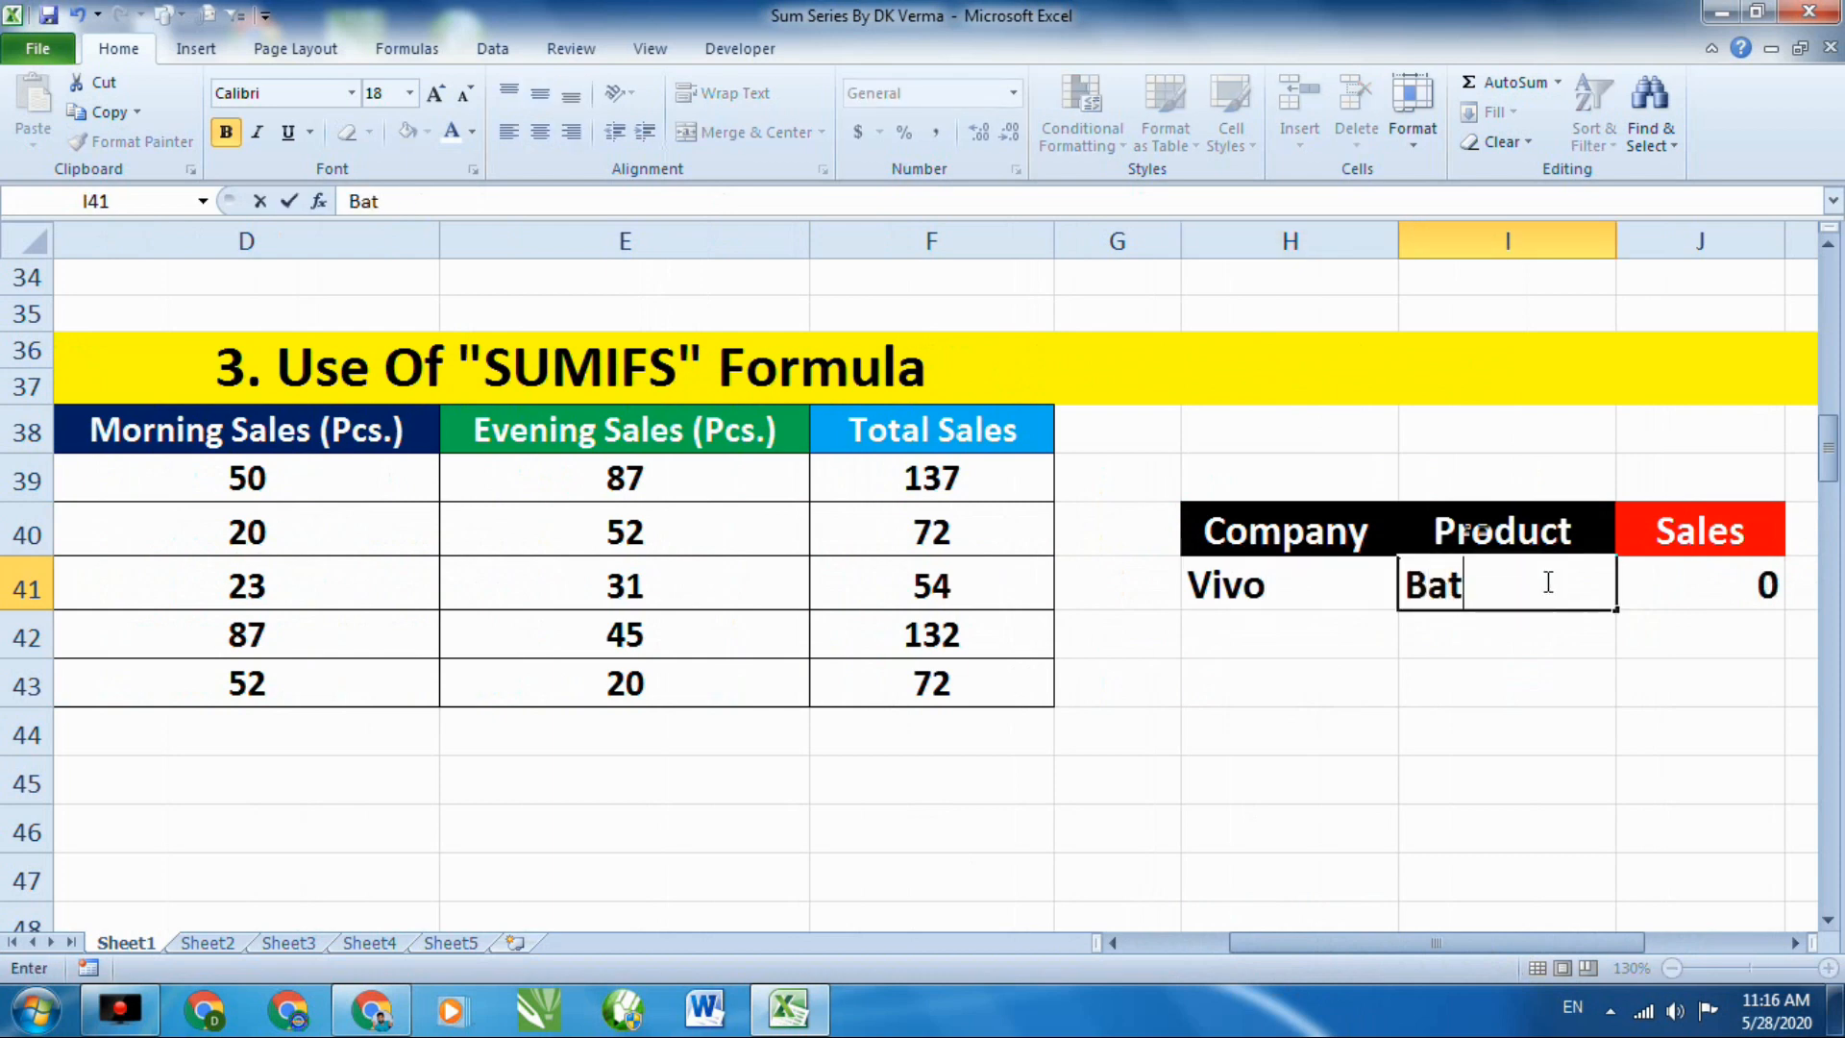
type("tery")
key("Return")
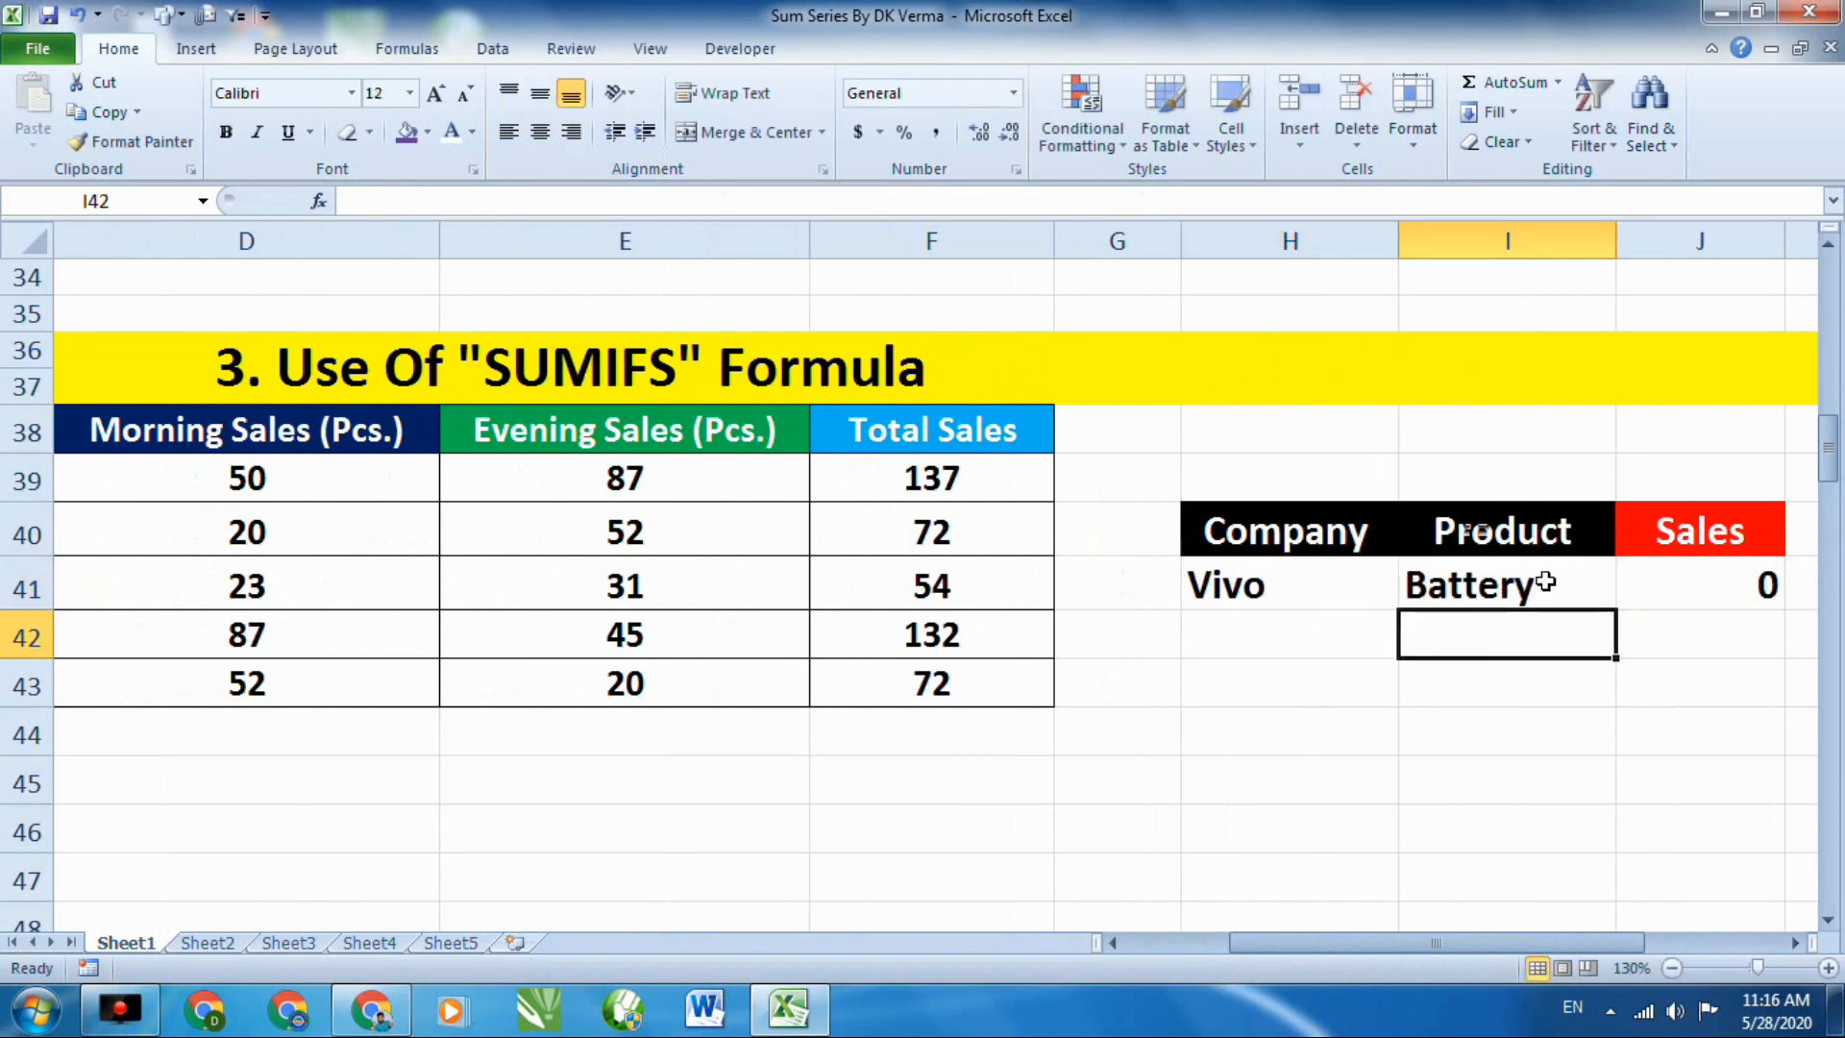
Clear the Sales cell J41 and begin a new SUMIFS formula there with F39:F43 as the sum range.
left_click(1715, 589)
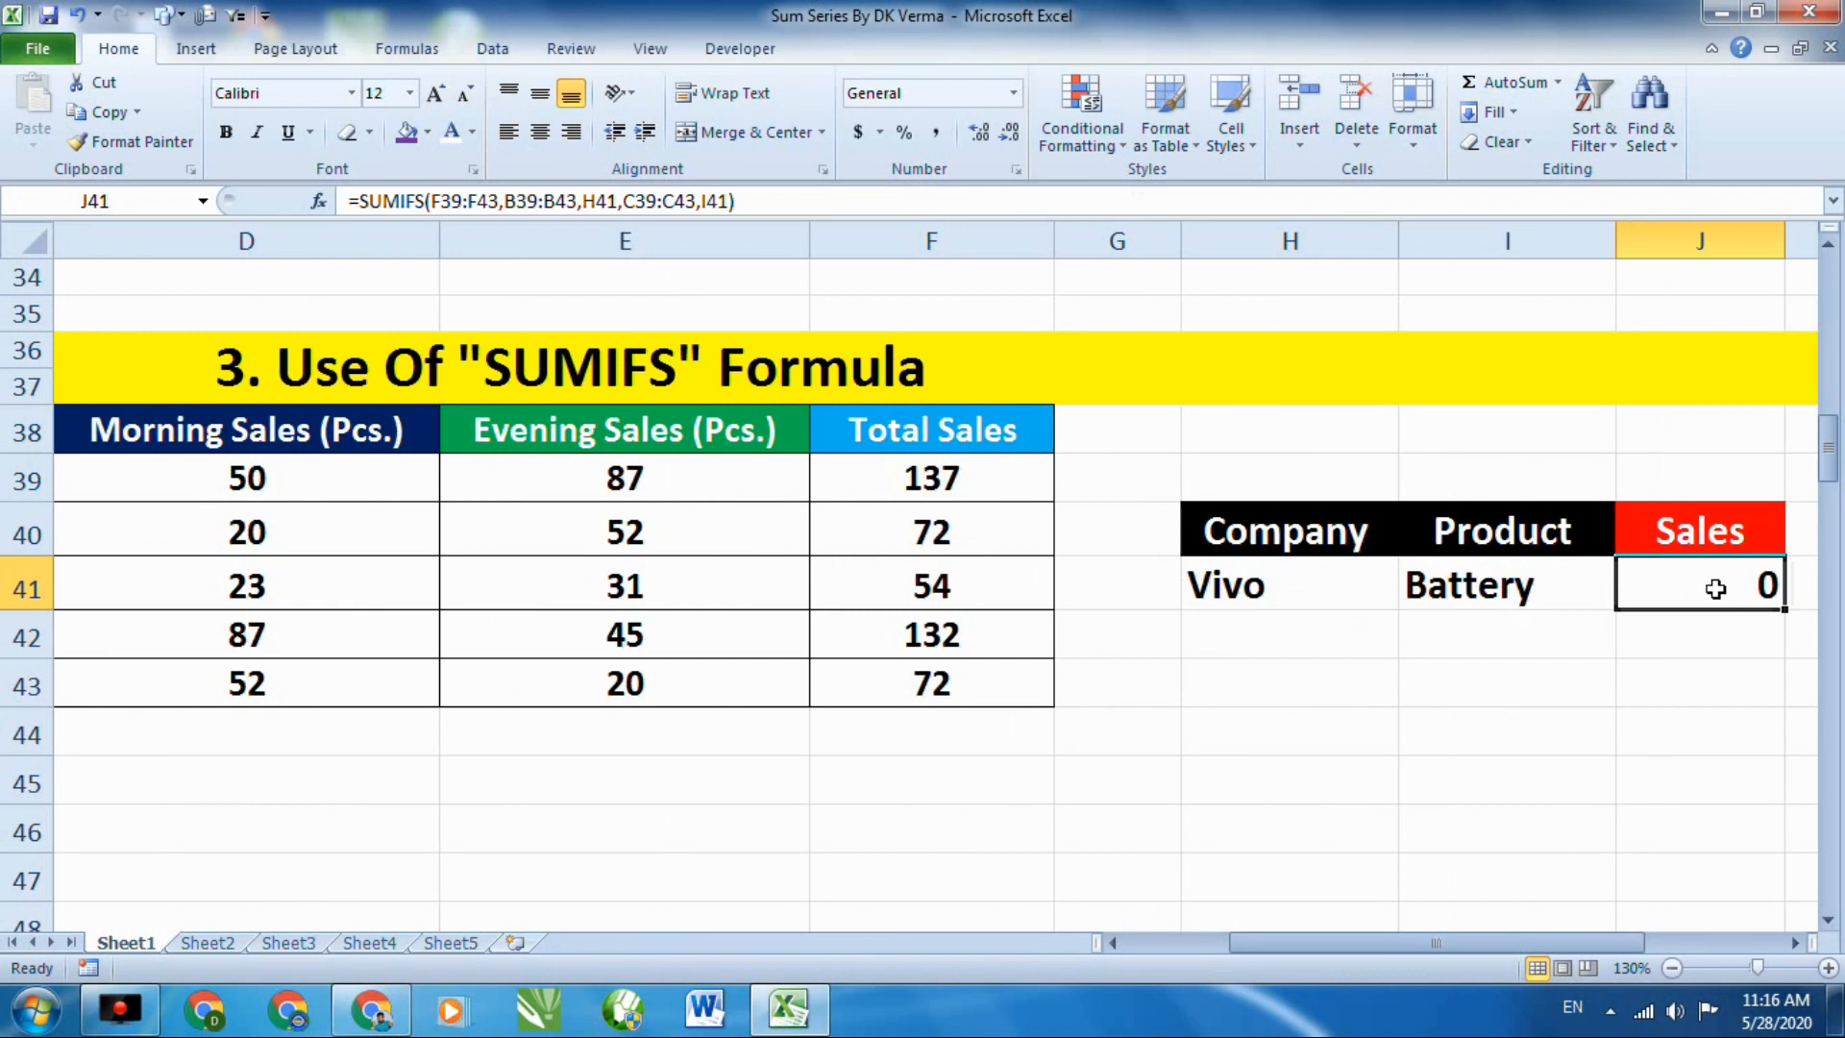
key("Delete")
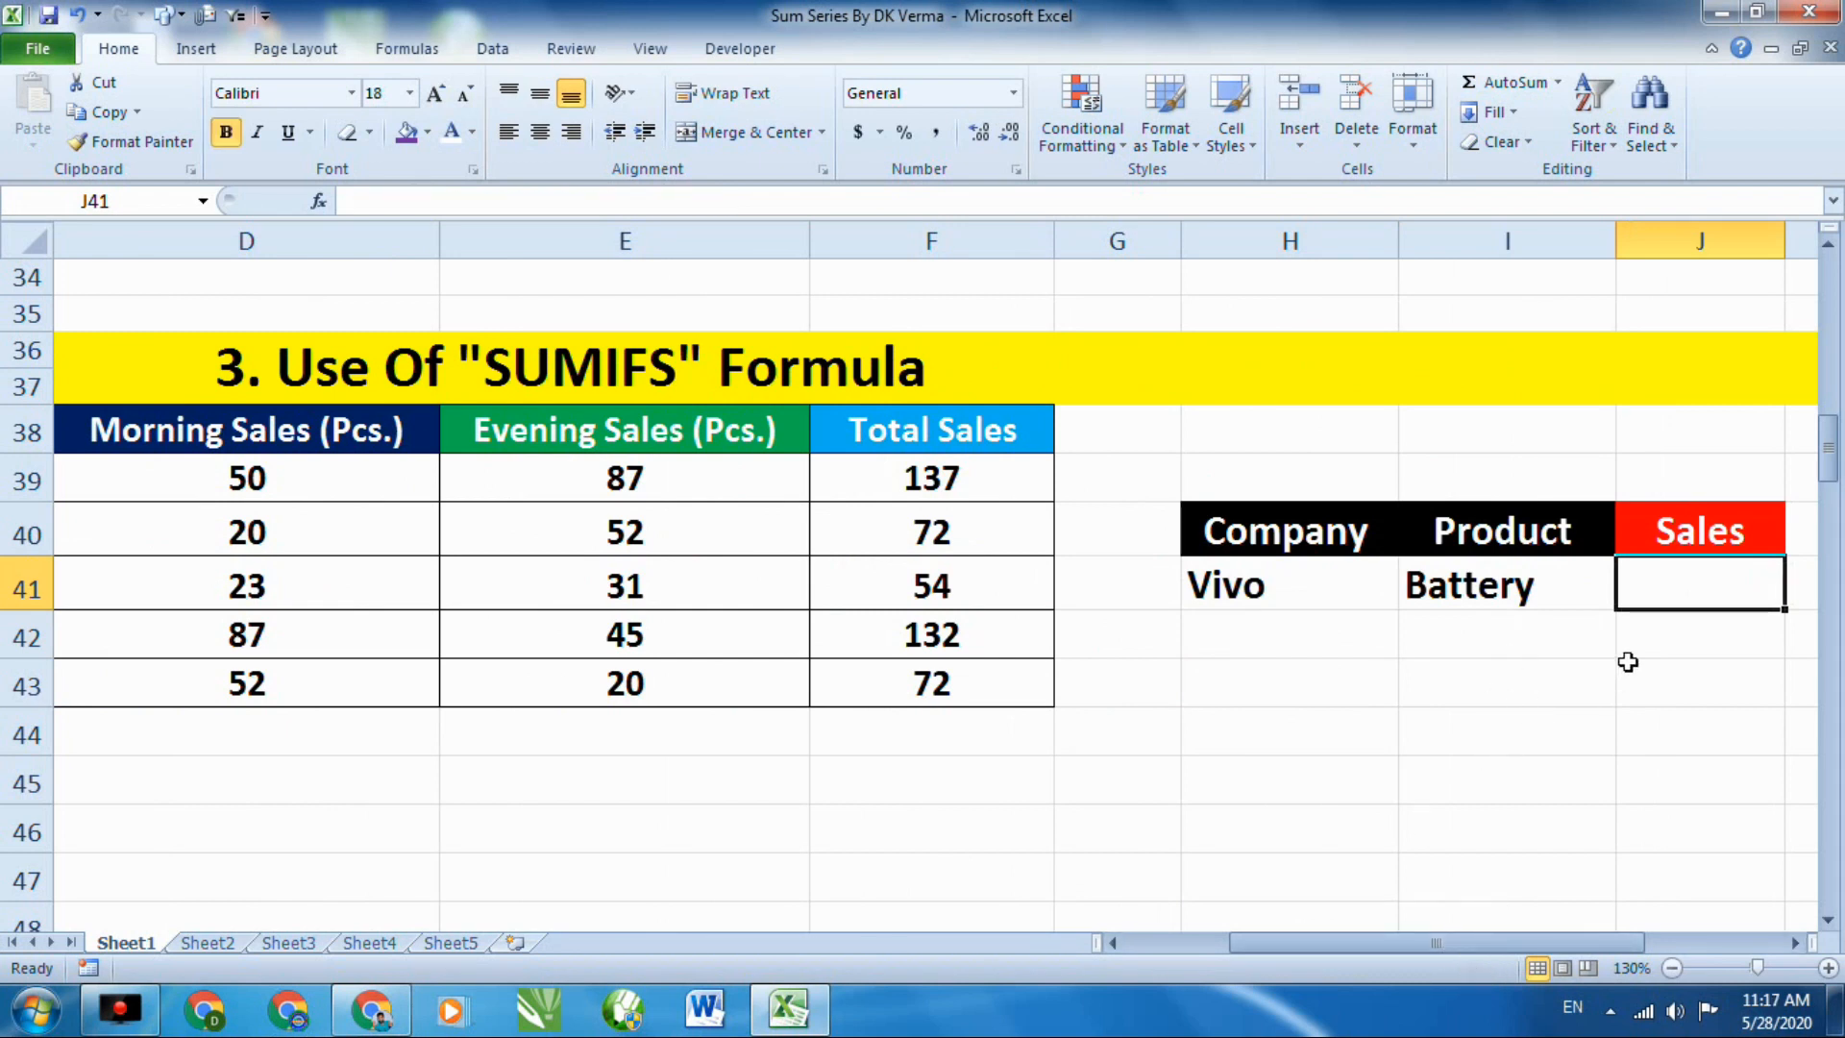
type("=sunifs")
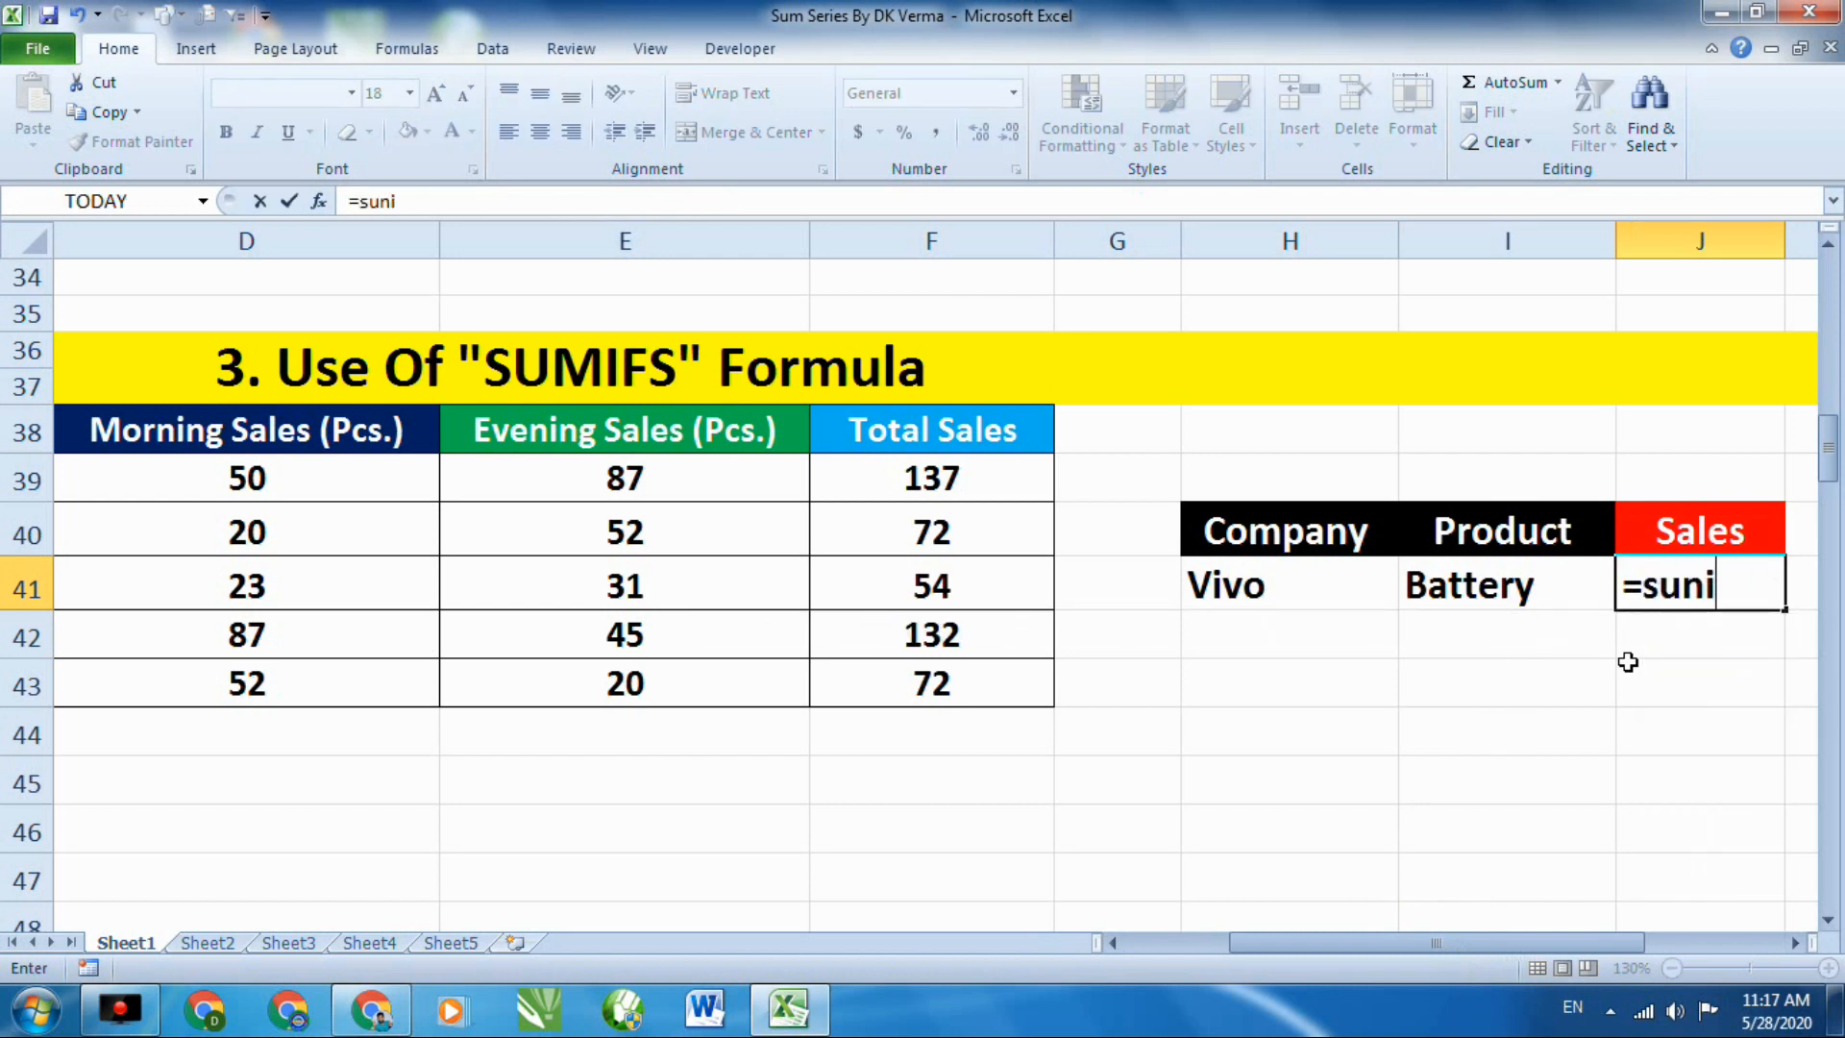
key("BackSpace")
key("BackSpace")
key("BackSpace")
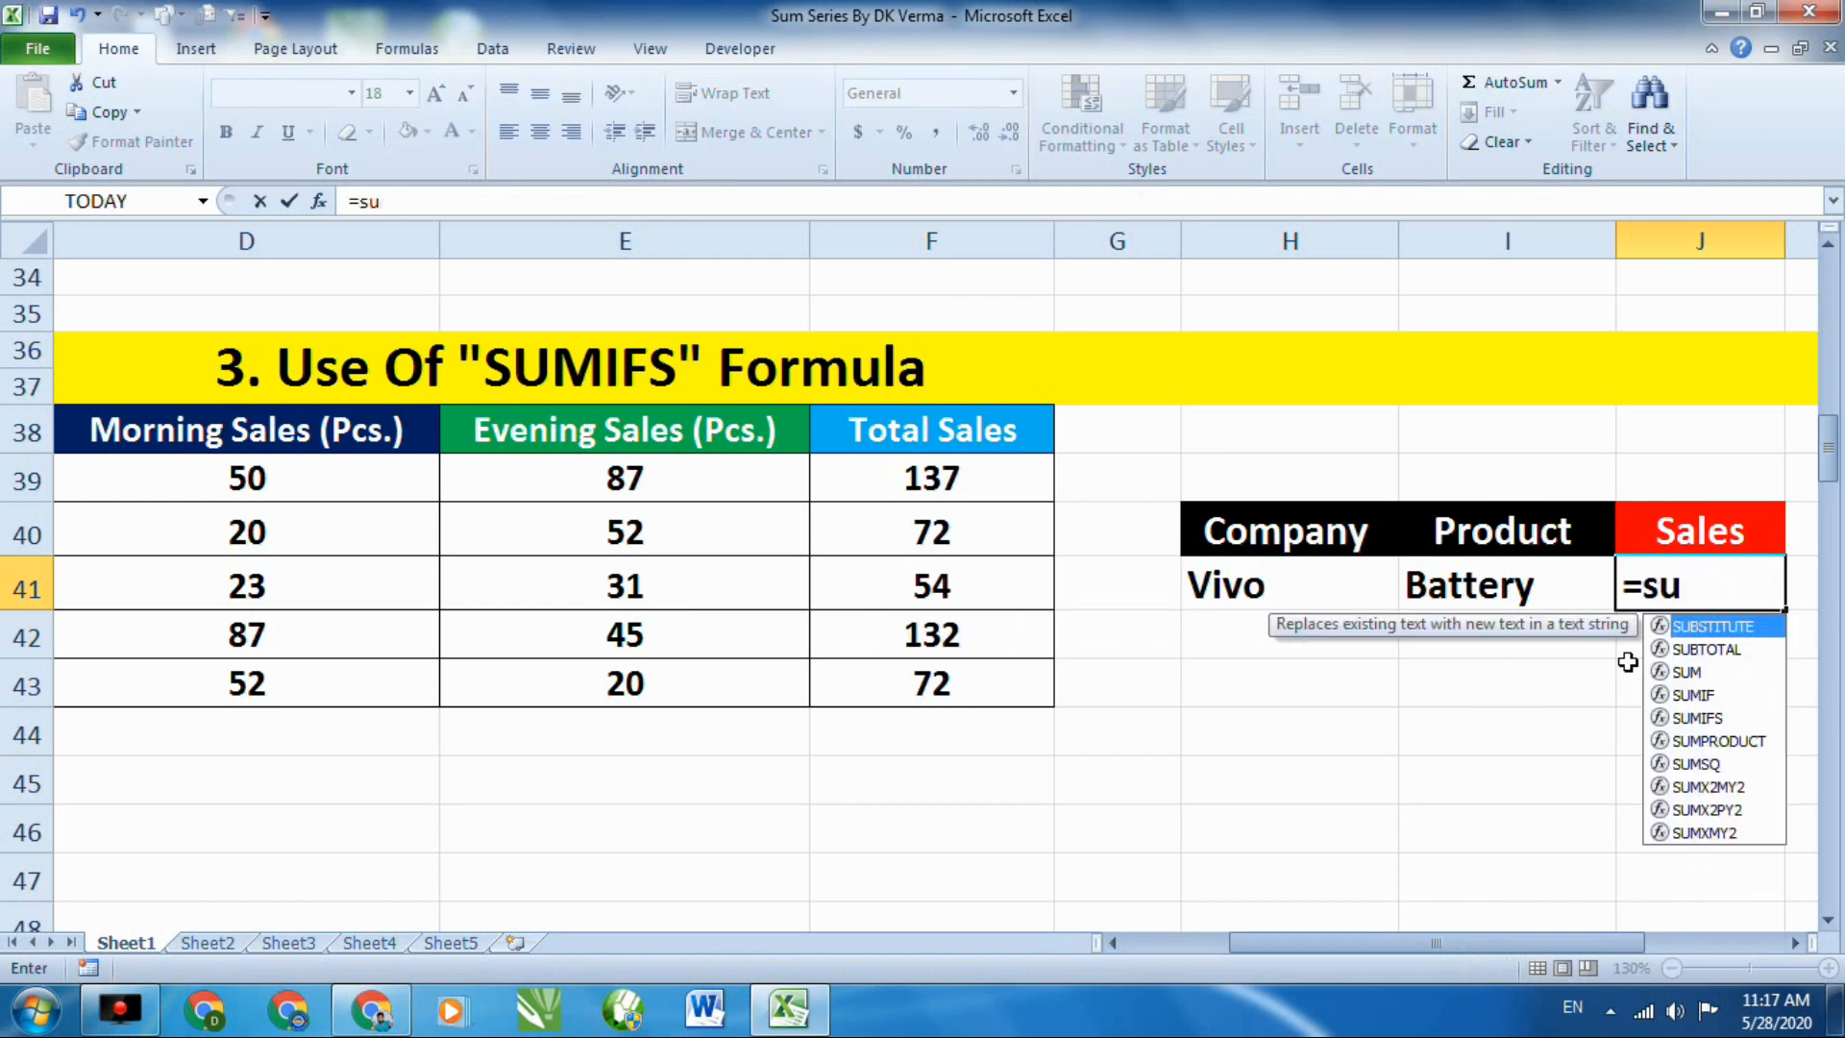
type("mifs")
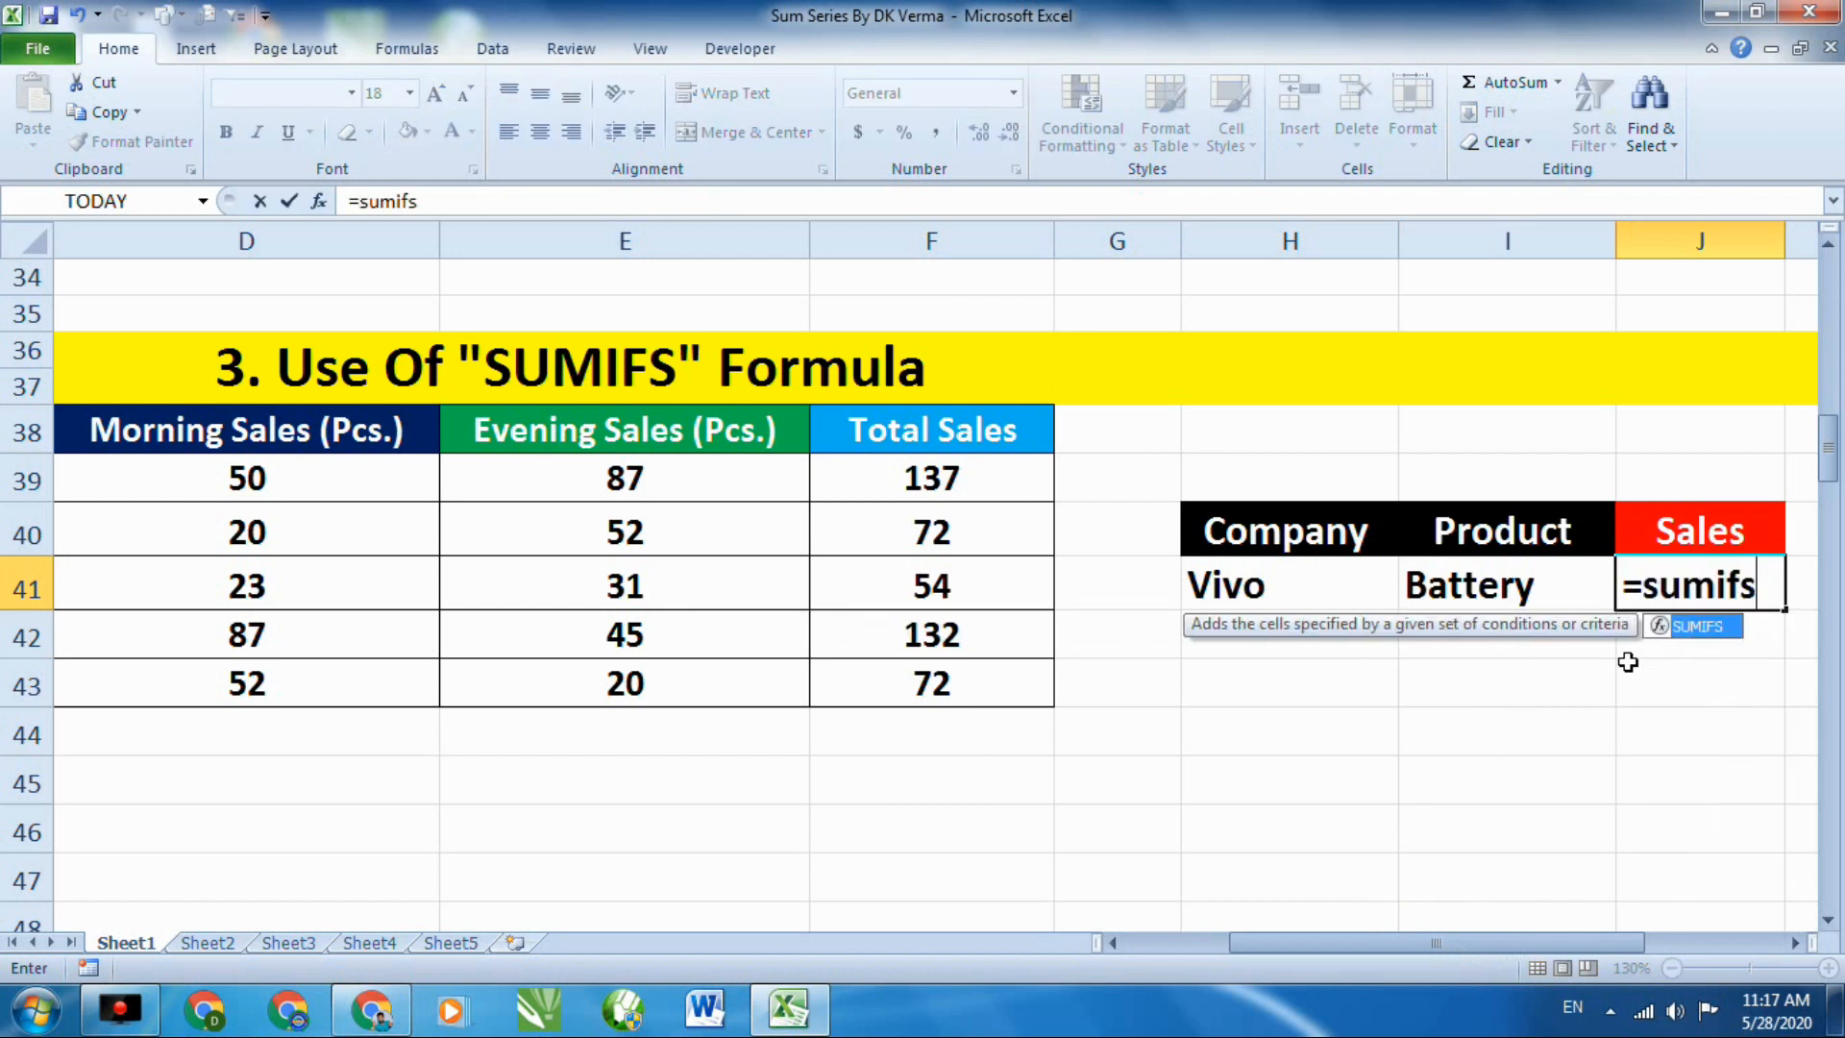
type("(")
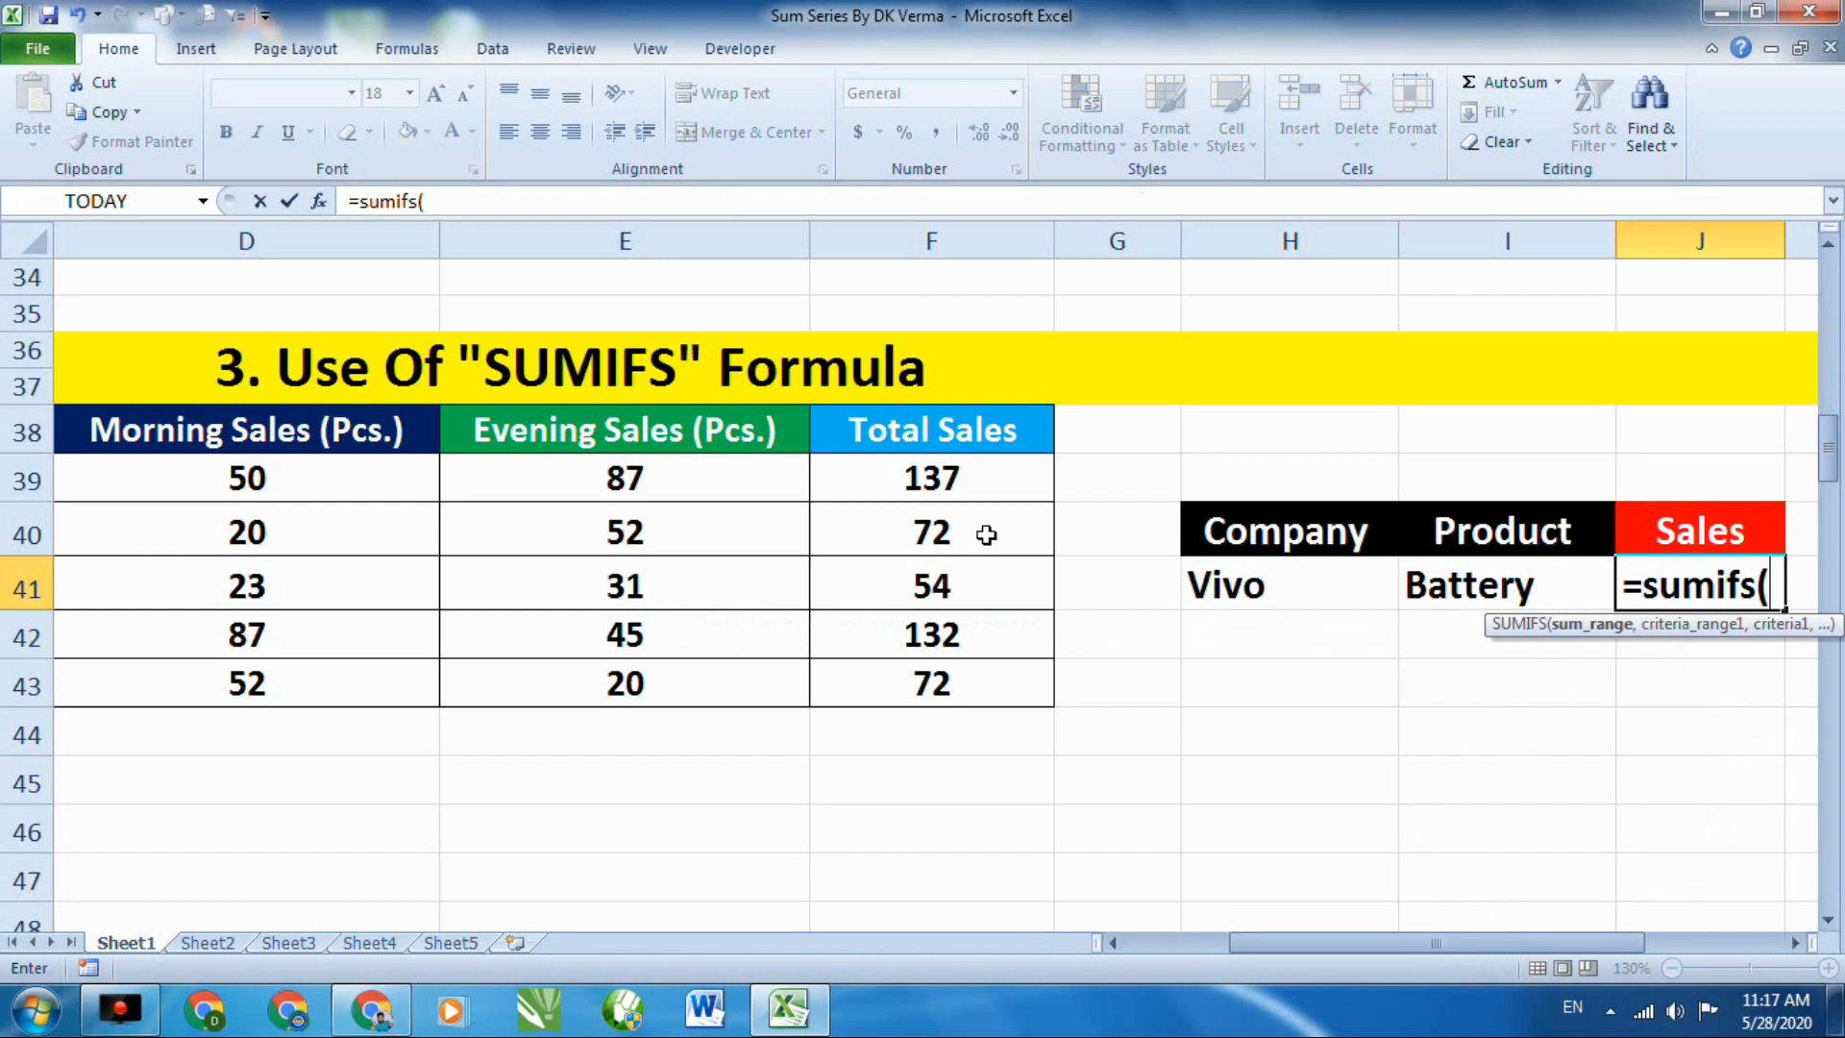
left_click_drag(980, 476, 993, 676)
type(",")
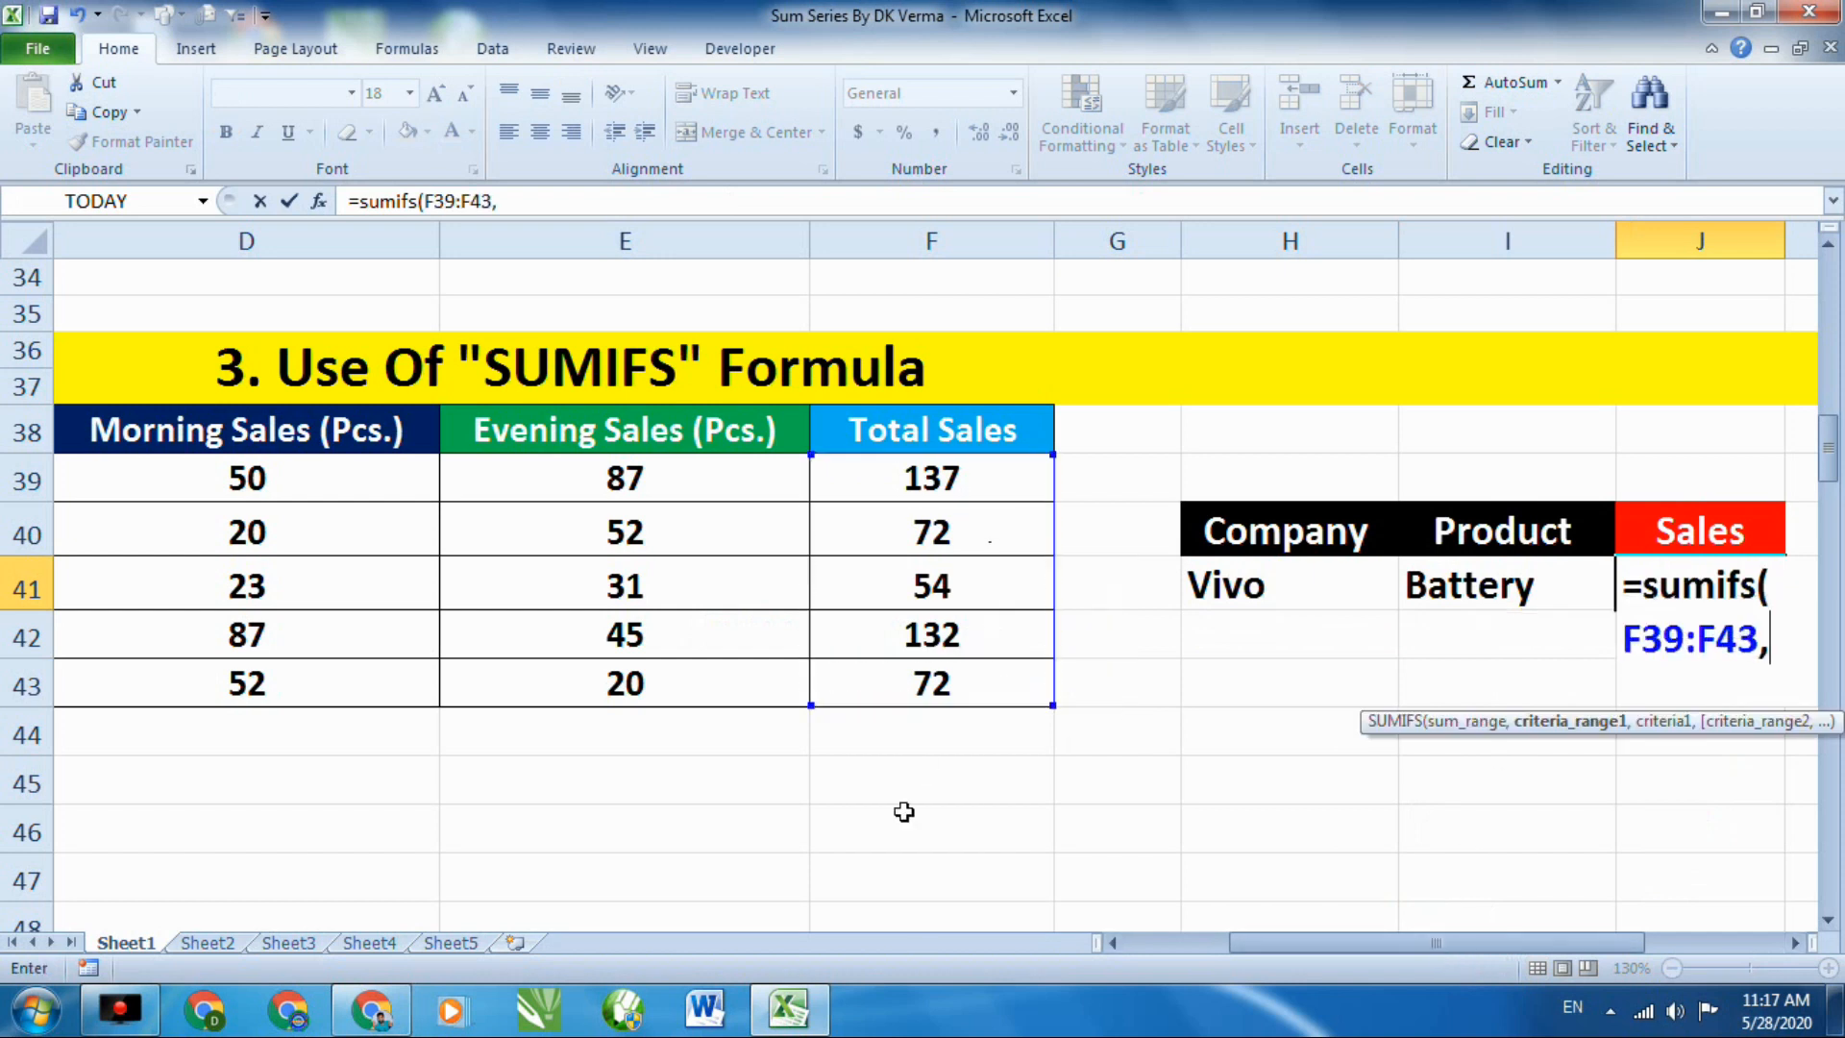
Add the company range B39:B43 with criterion H41 to the SUMIFS formula for Vivo.
left_click_drag(1269, 944, 1163, 944)
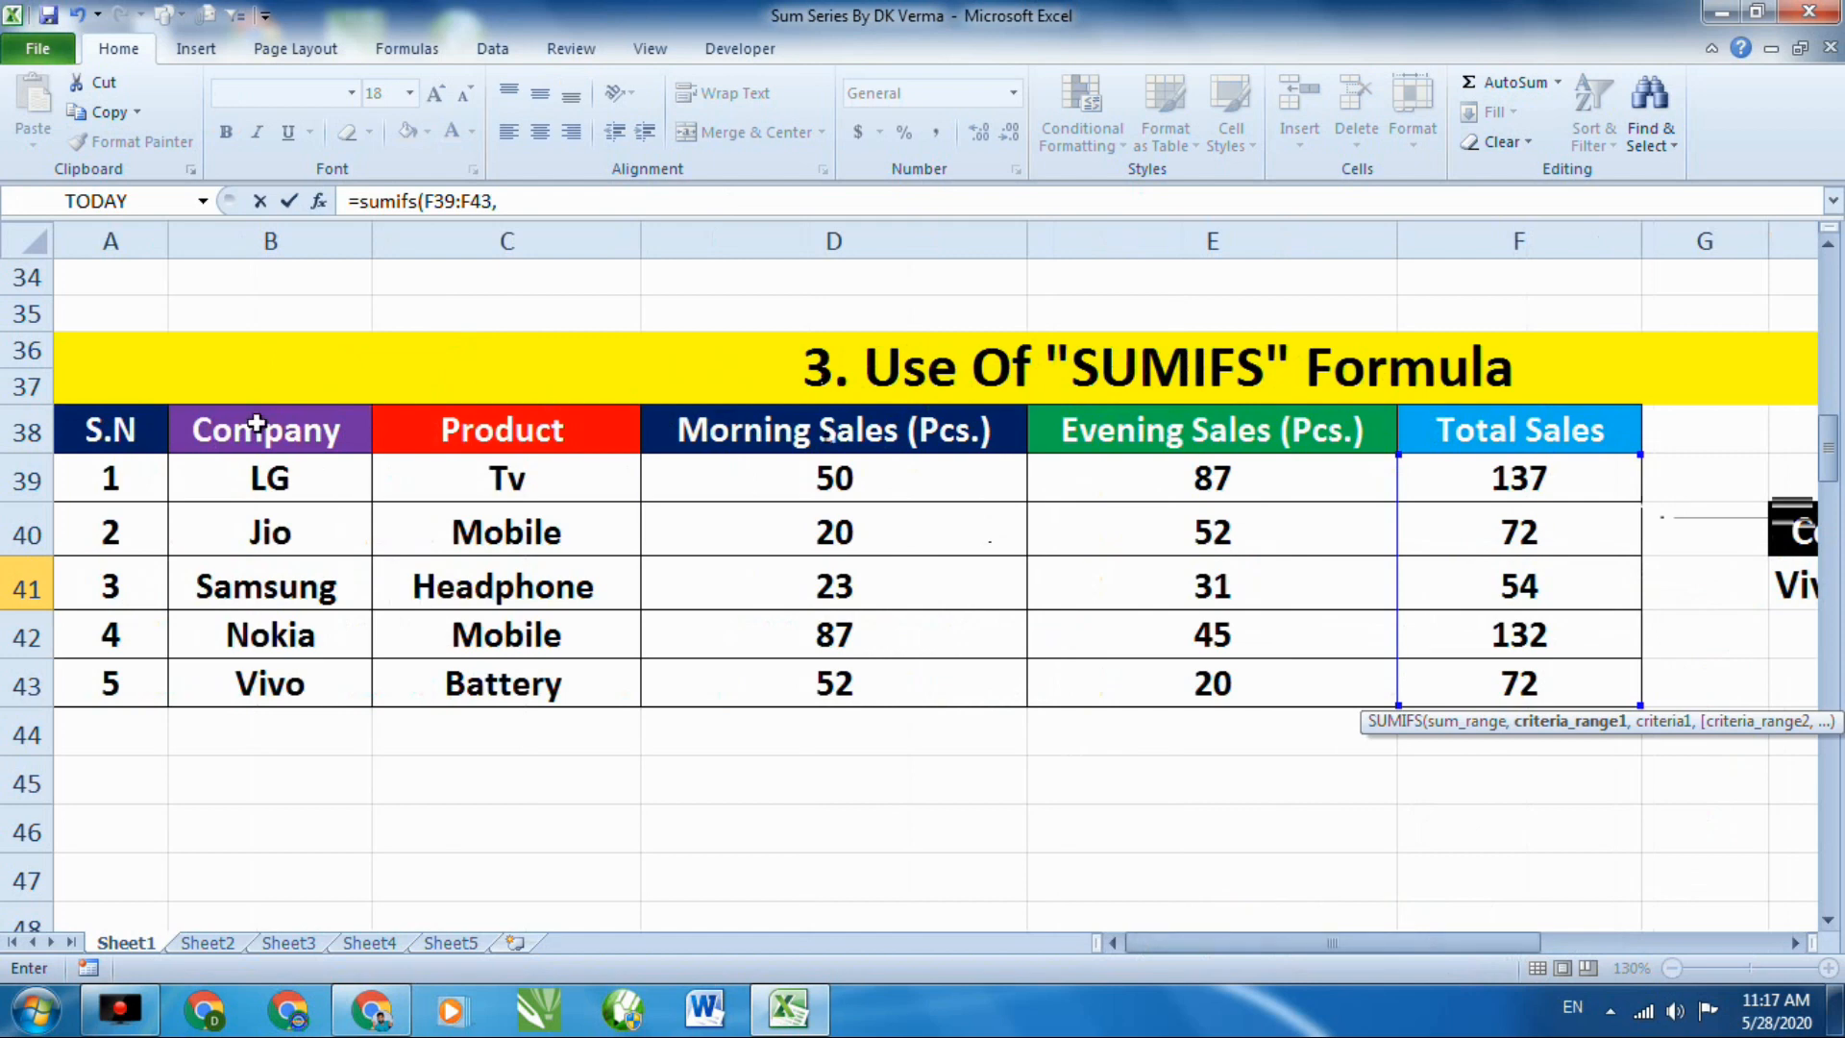
left_click_drag(286, 475, 321, 672)
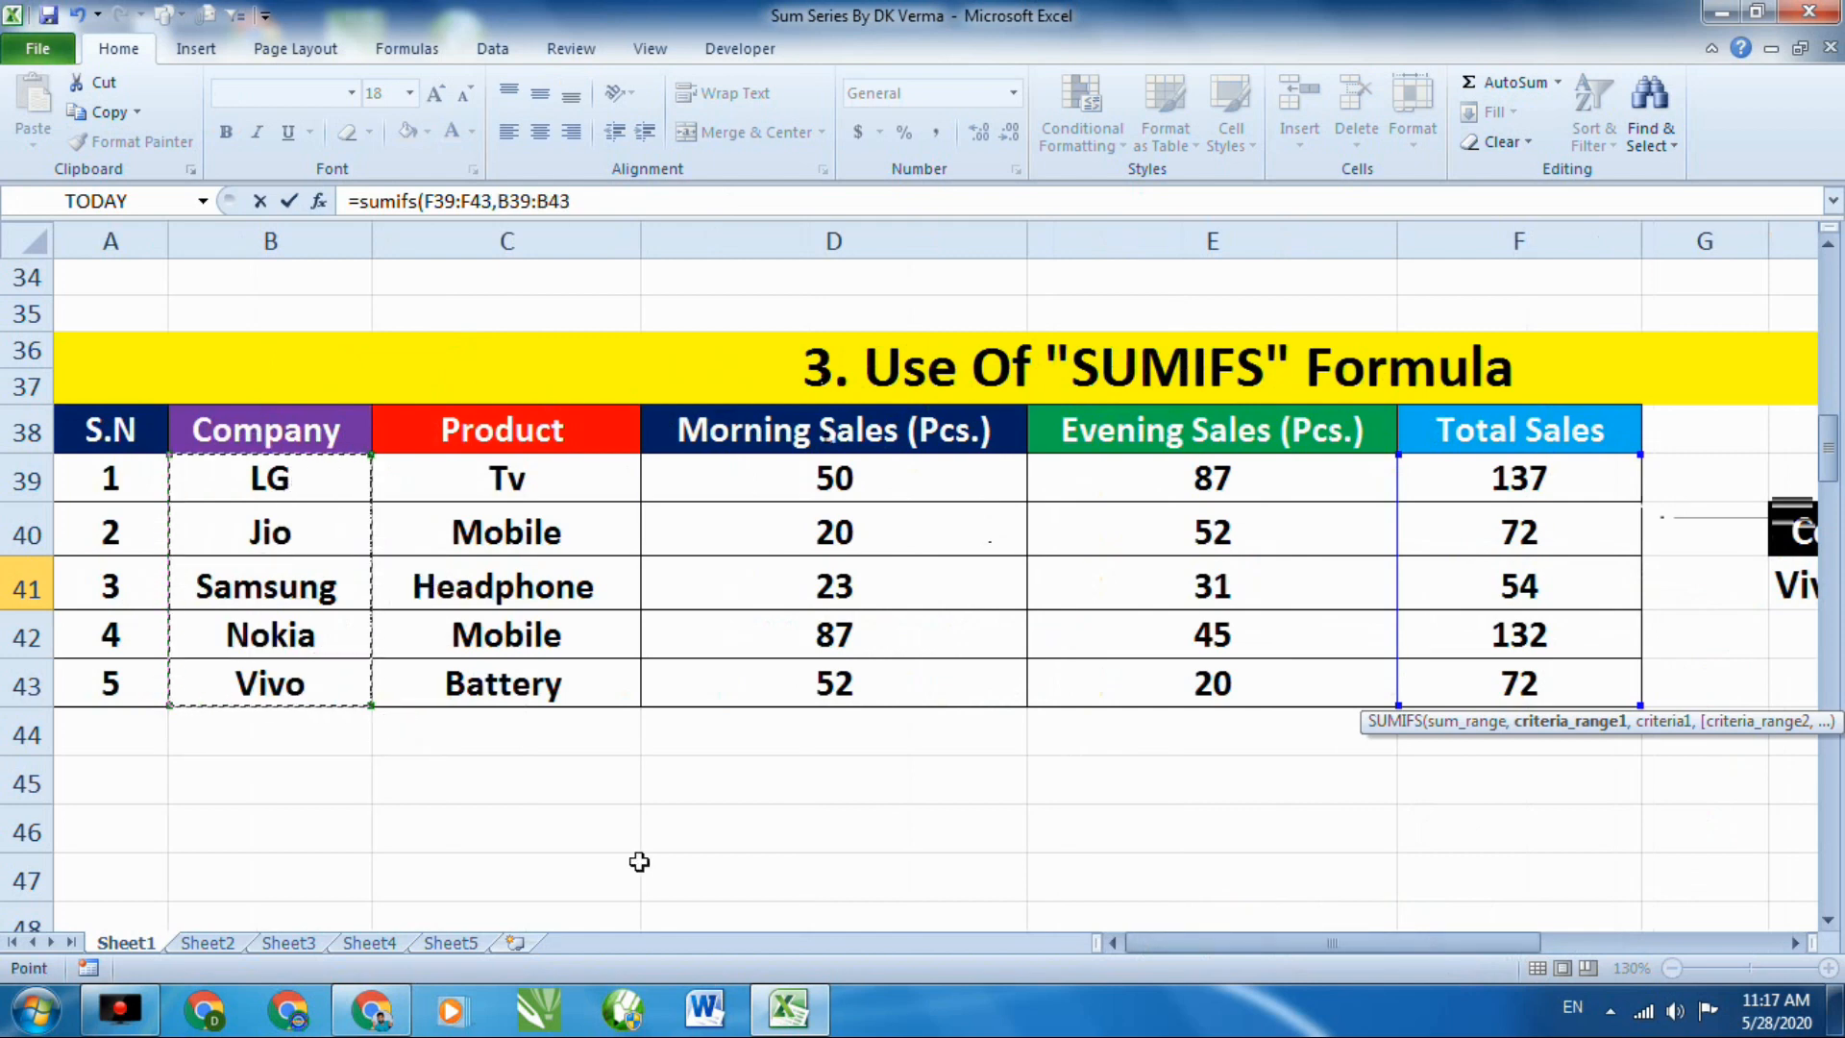
type(",")
left_click_drag(1281, 946, 1424, 927)
left_click(943, 580)
type(",")
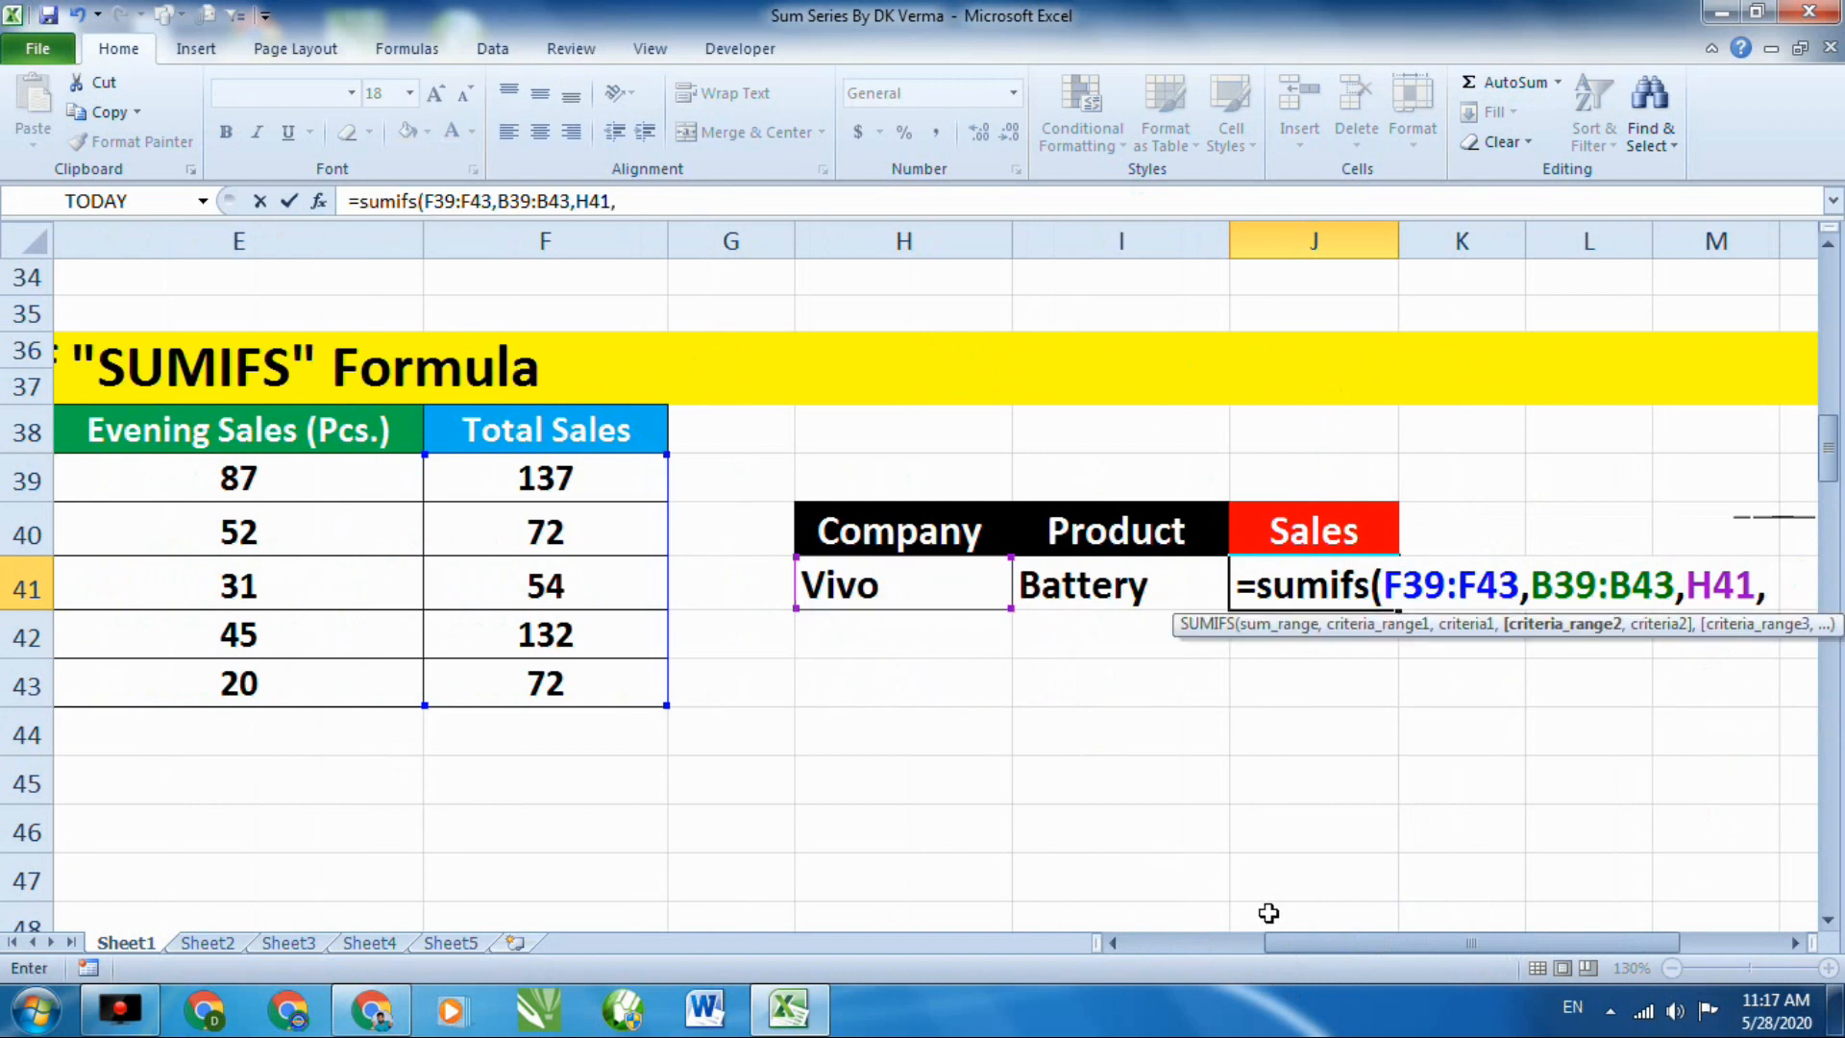
Add the product range C39:C43 with criterion I41 to the Vivo Battery formula, close it and enter it.
left_click_drag(1288, 943, 1150, 942)
left_click(538, 494)
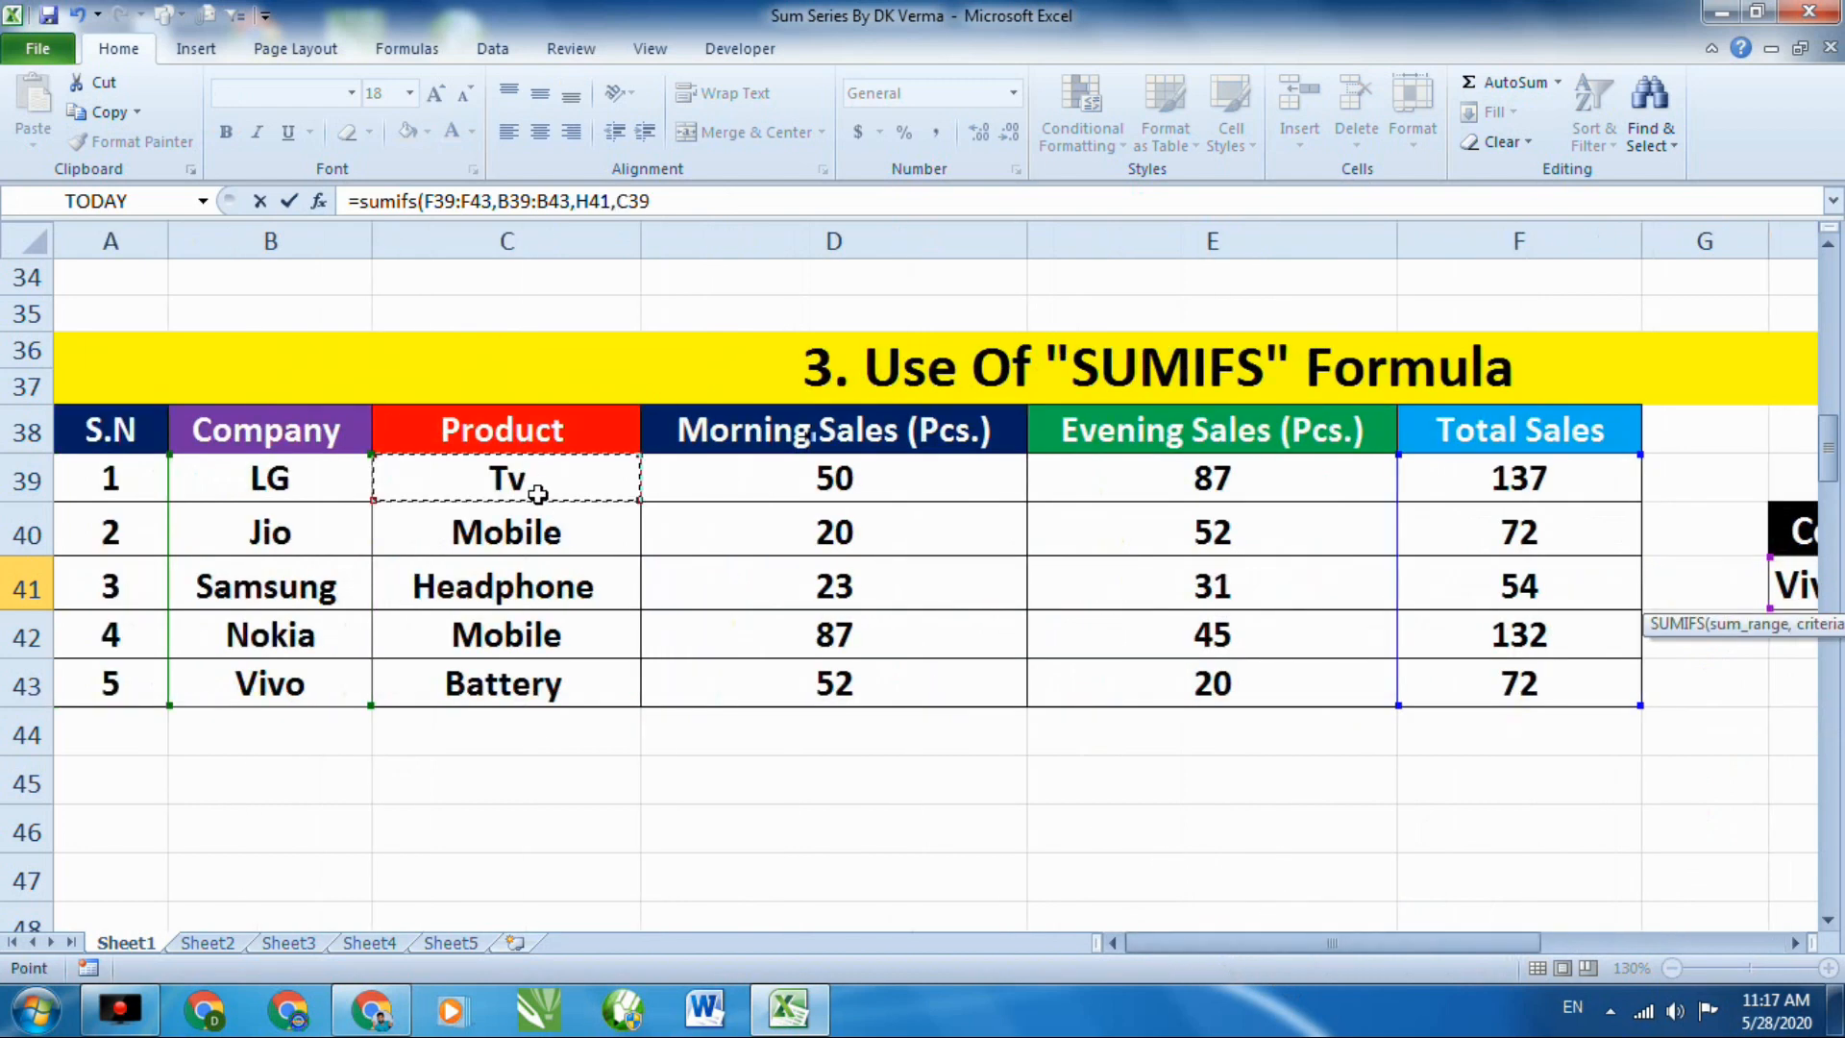
left_click_drag(539, 494, 538, 685)
type(",")
left_click_drag(1327, 943, 1500, 943)
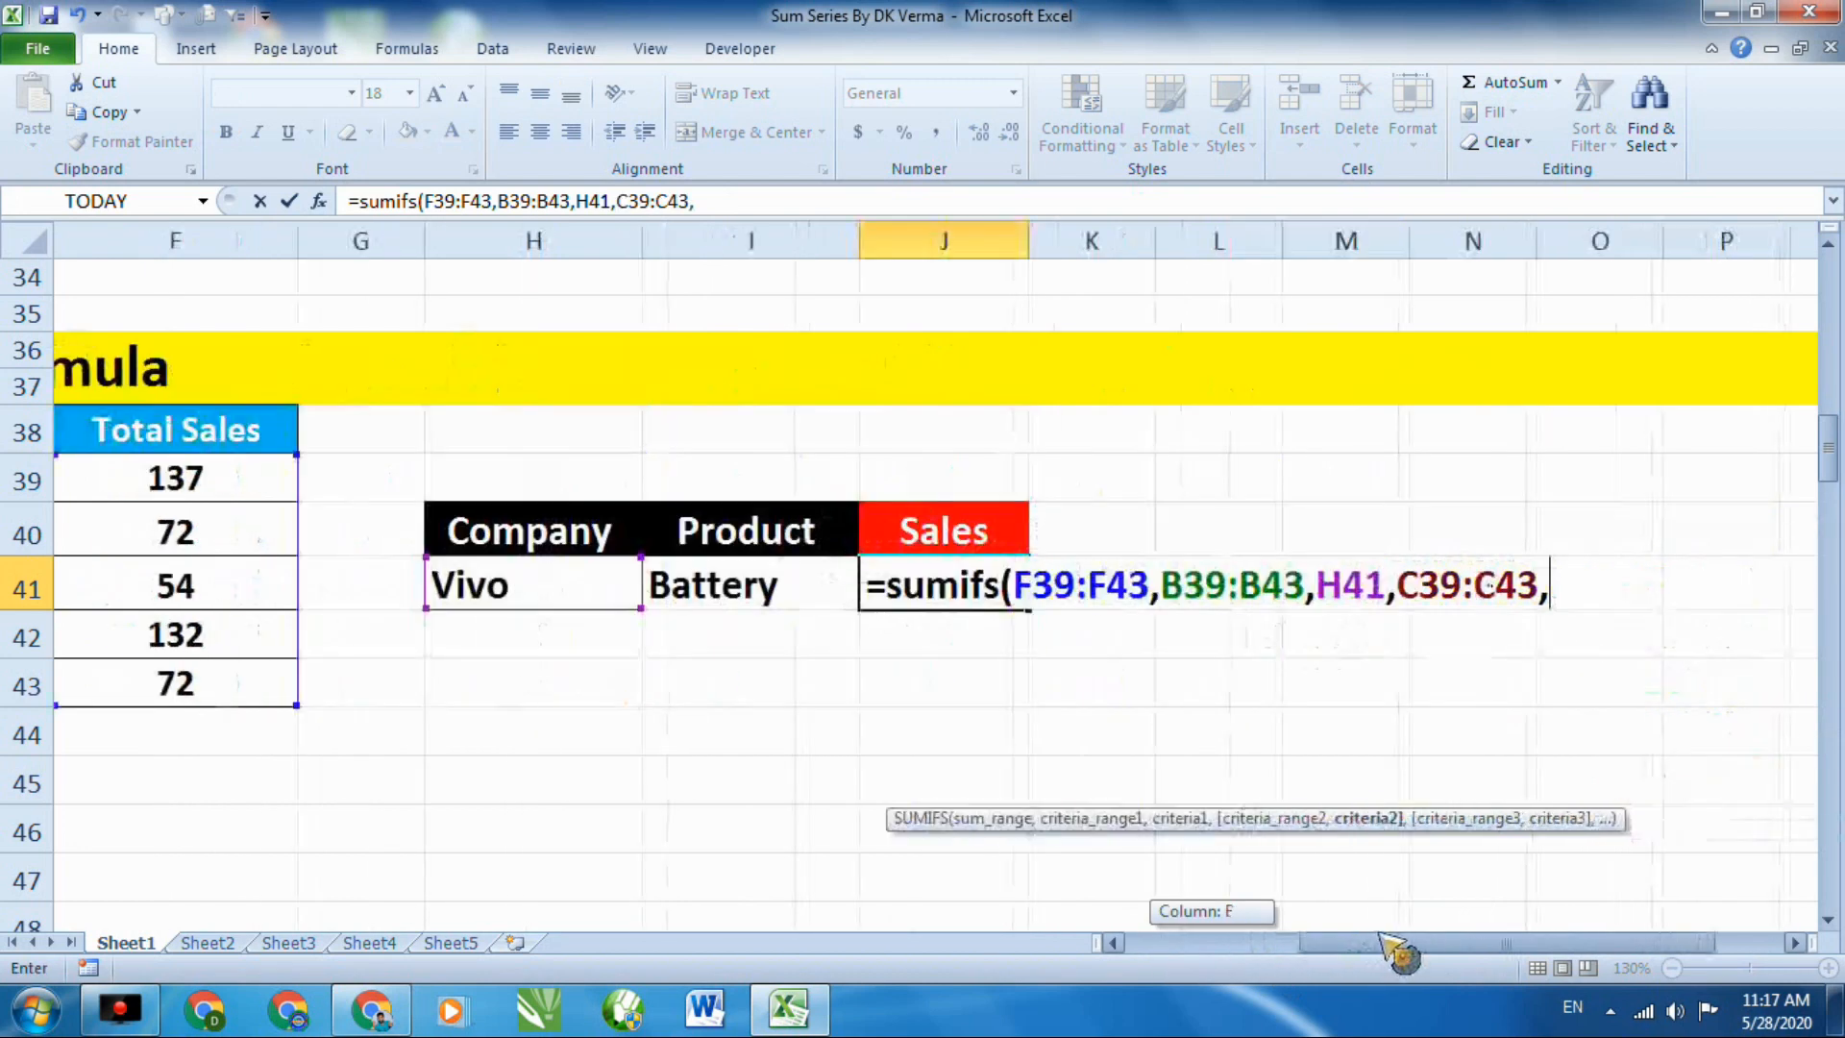
left_click(756, 589)
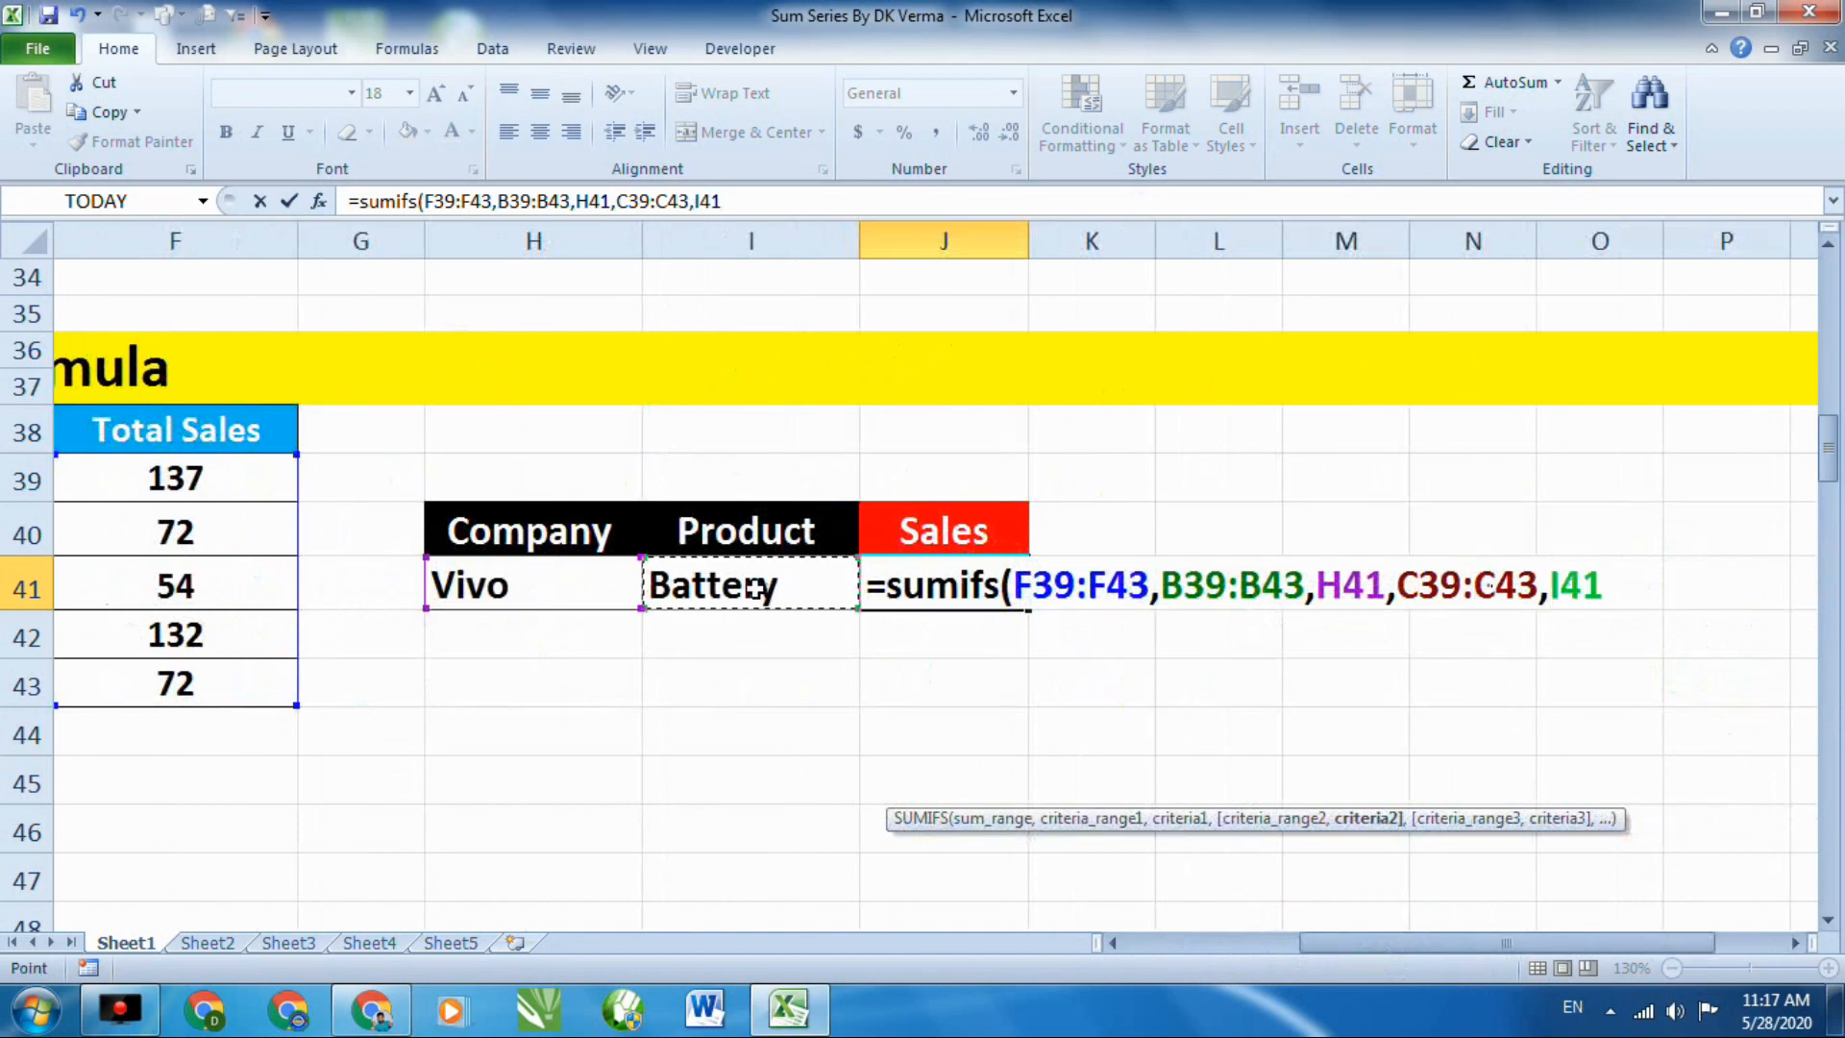
type(")")
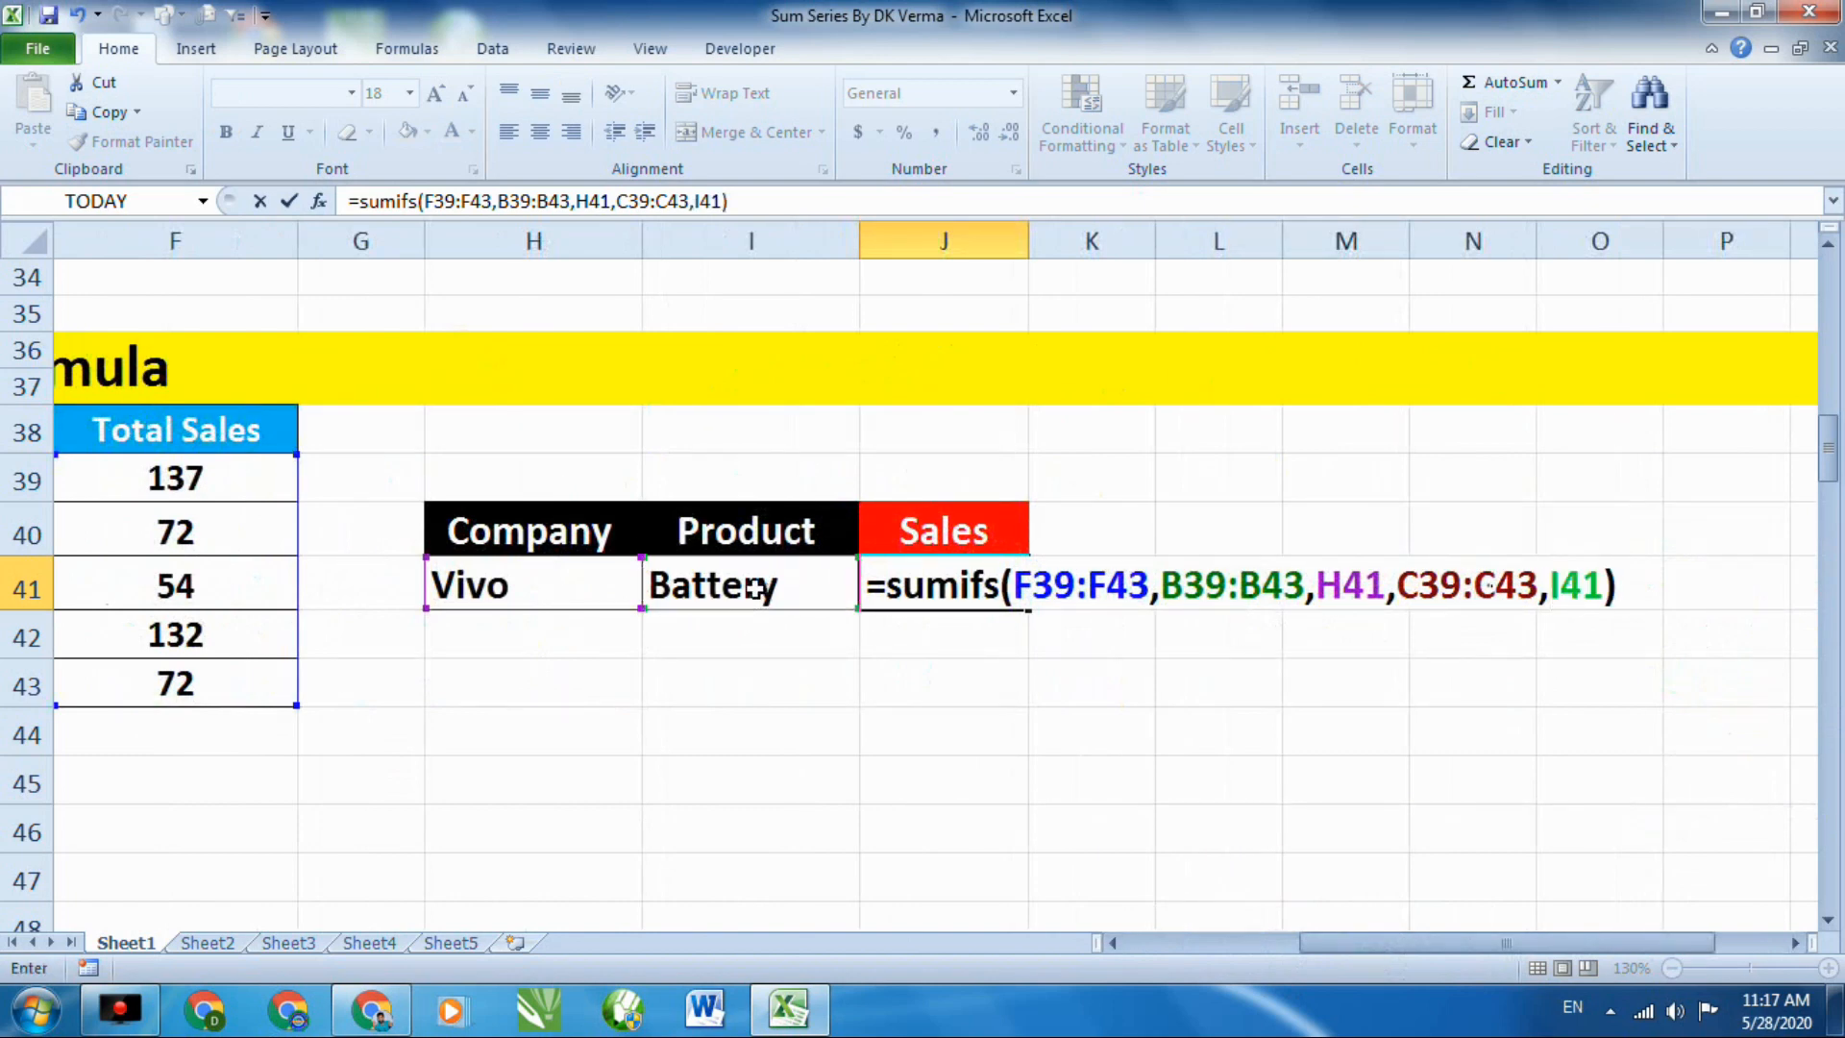
key("Return")
Clear the lookup company in H41, the product in I41 and the Sales formula in J41.
left_click(1344, 948)
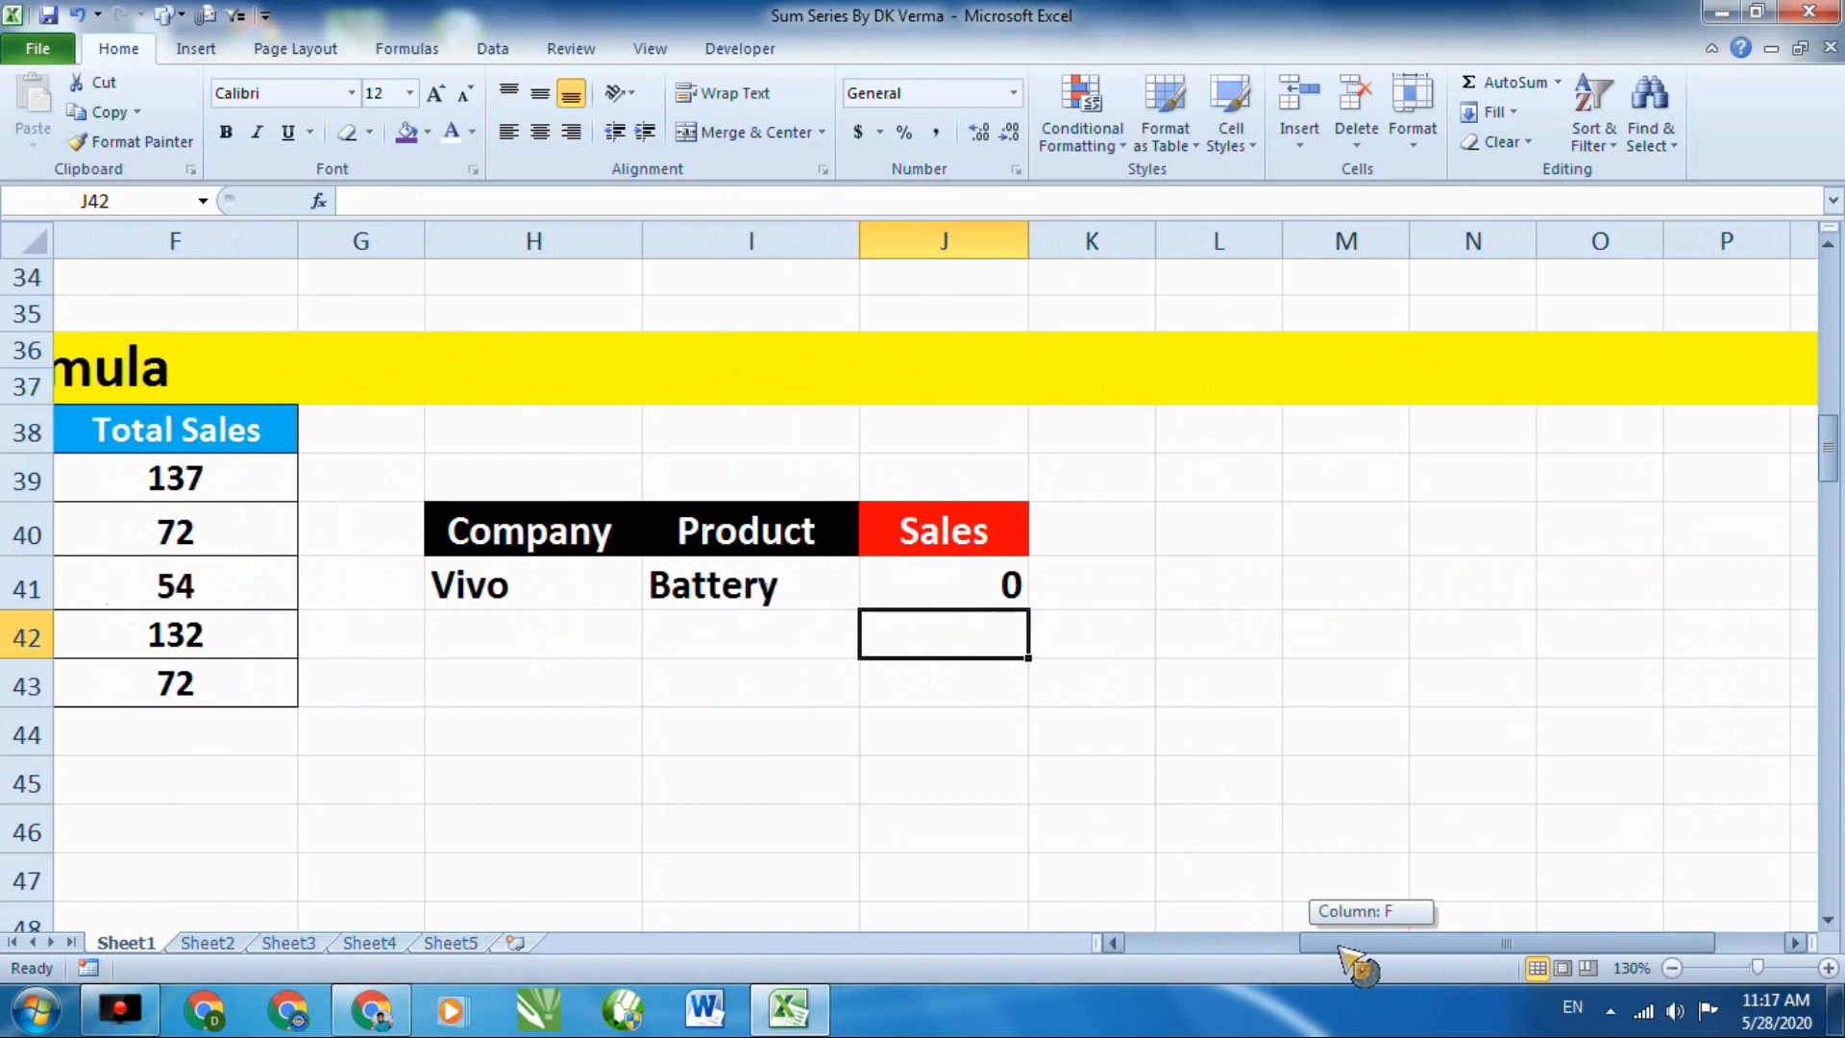
left_click_drag(1344, 947, 1388, 950)
left_click(1483, 592)
key("Delete")
key("Right")
key("Delete")
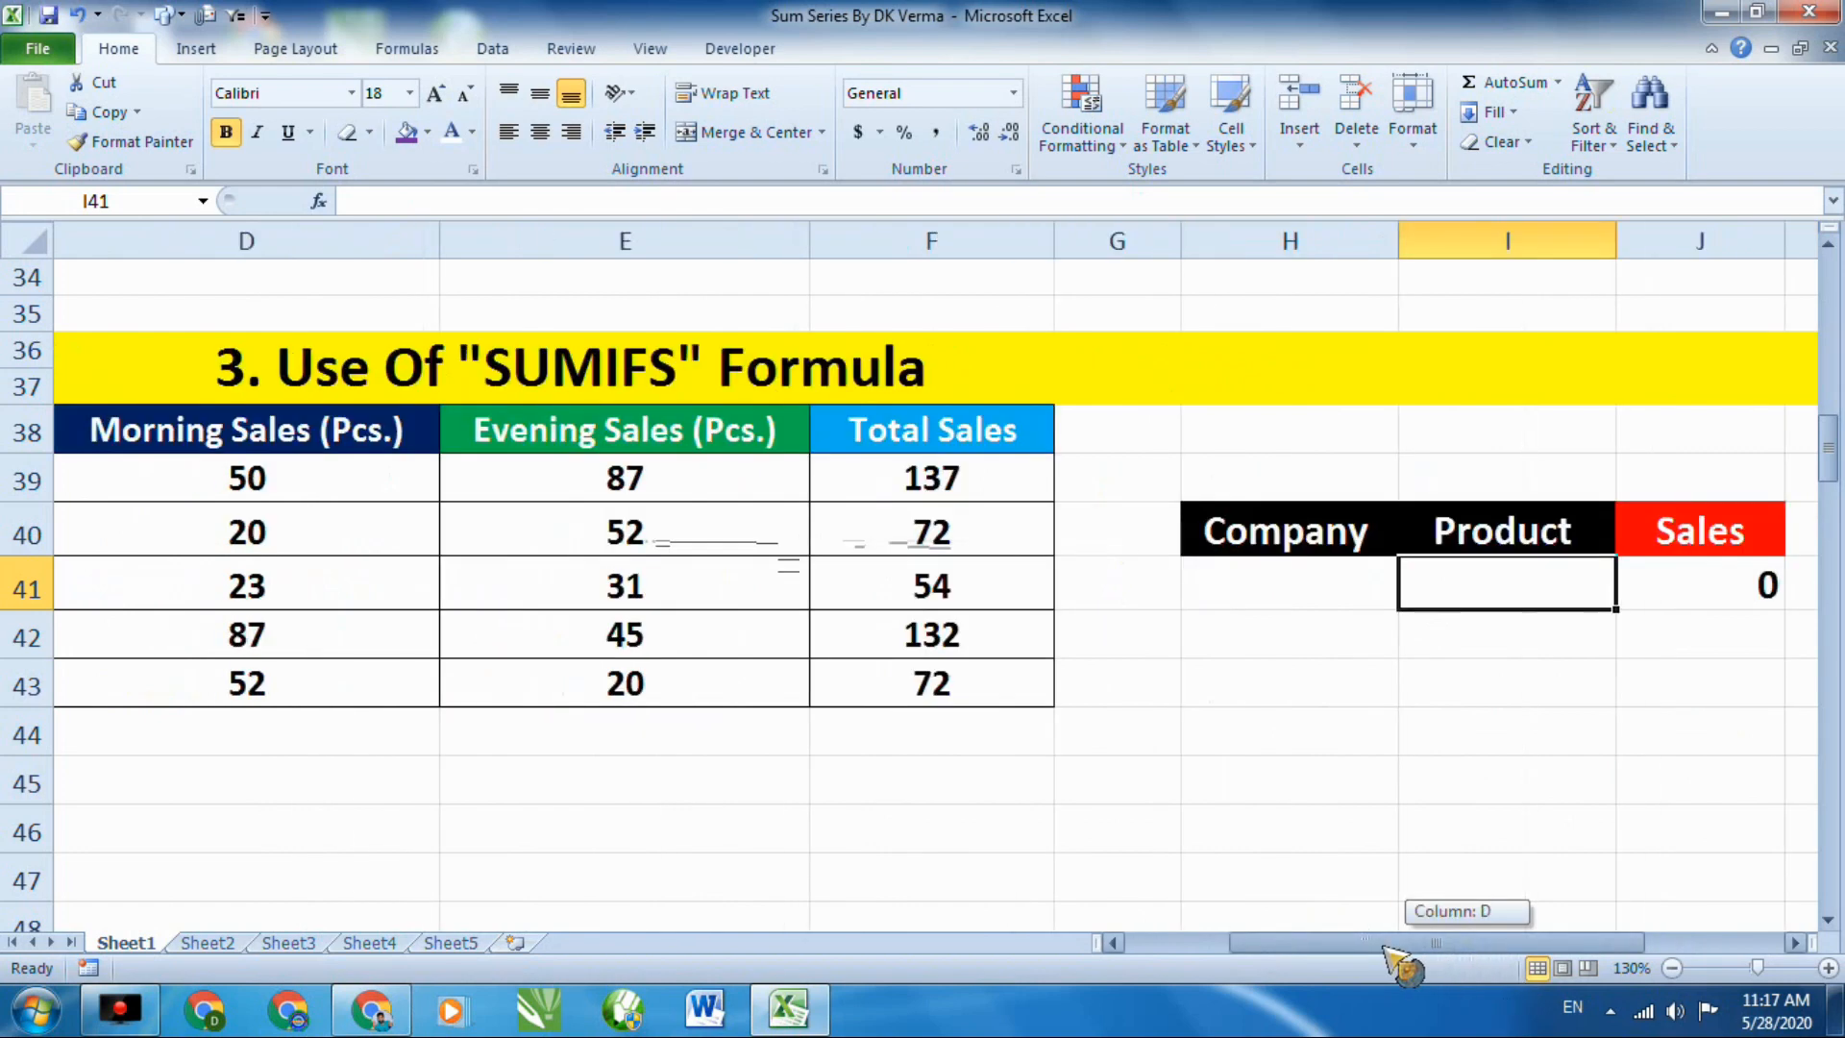
left_click(1693, 589)
key("Delete")
Enter Nokia as the lookup company in H41 and Mobile as the product in I41.
left_click(1321, 577)
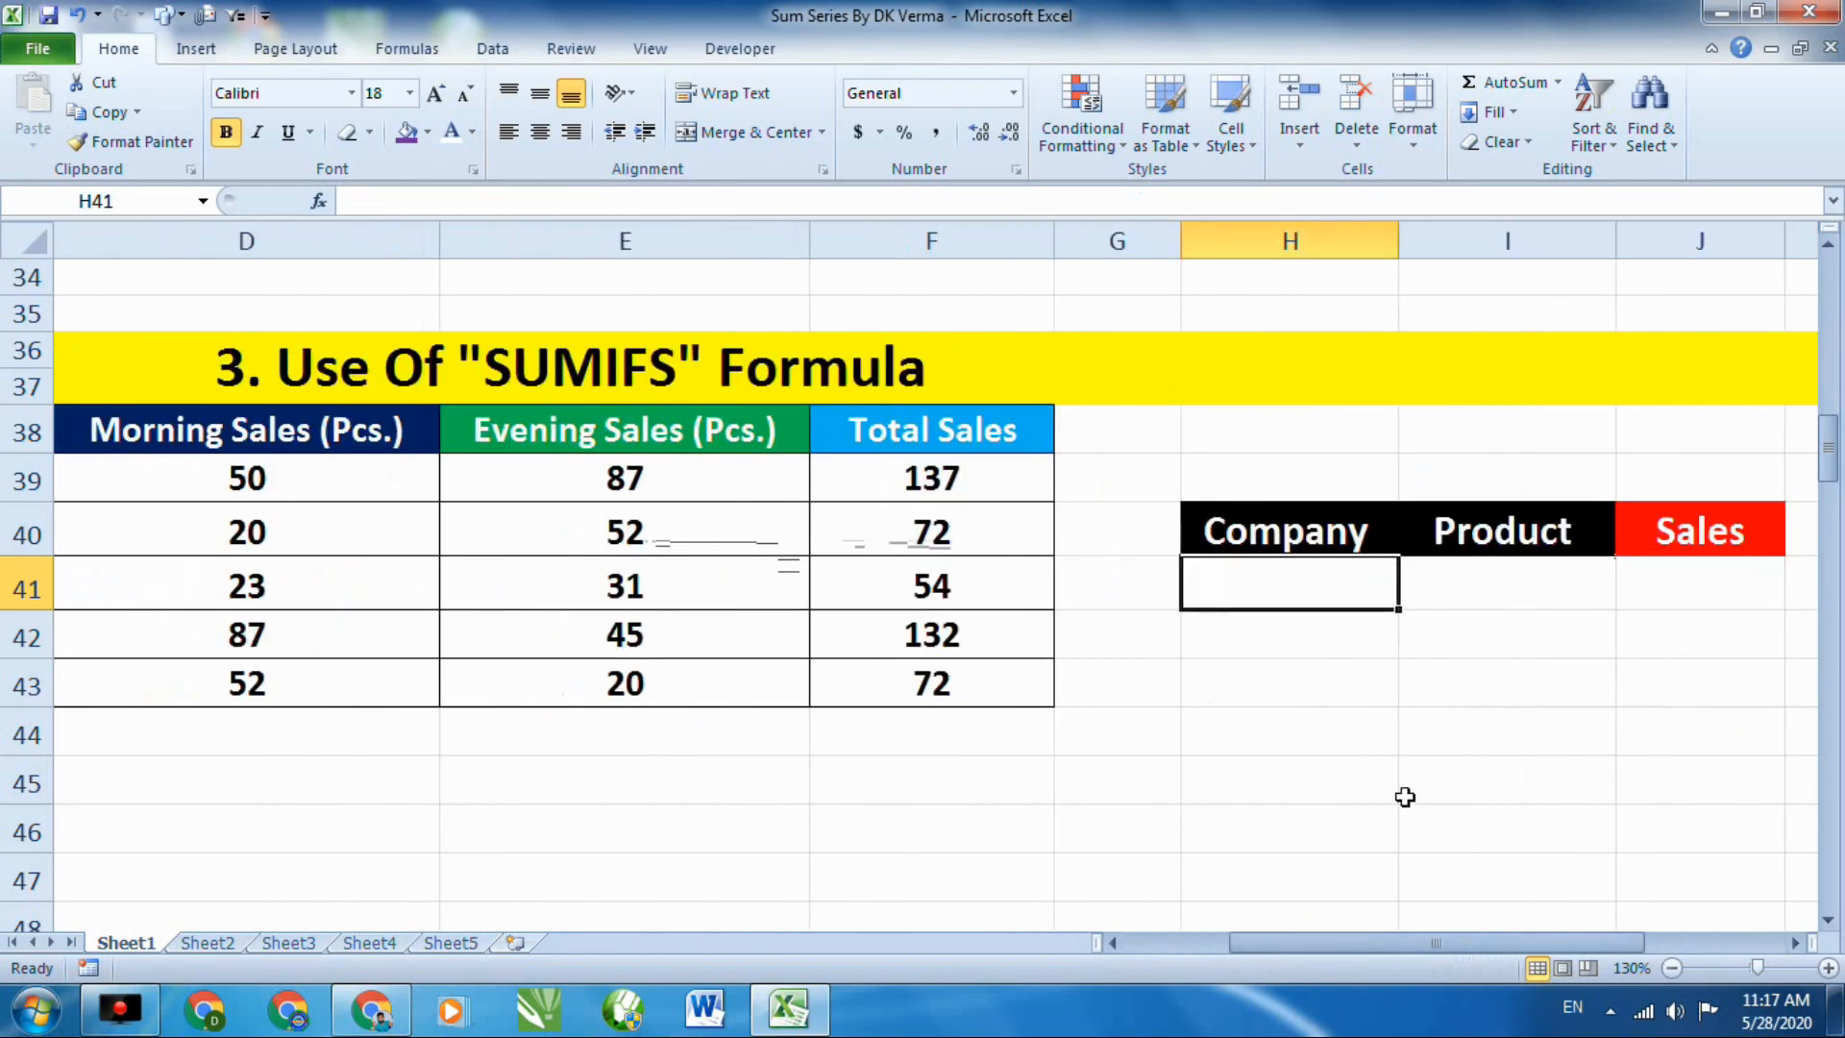
left_click_drag(1350, 950, 1305, 946)
type("Nokia")
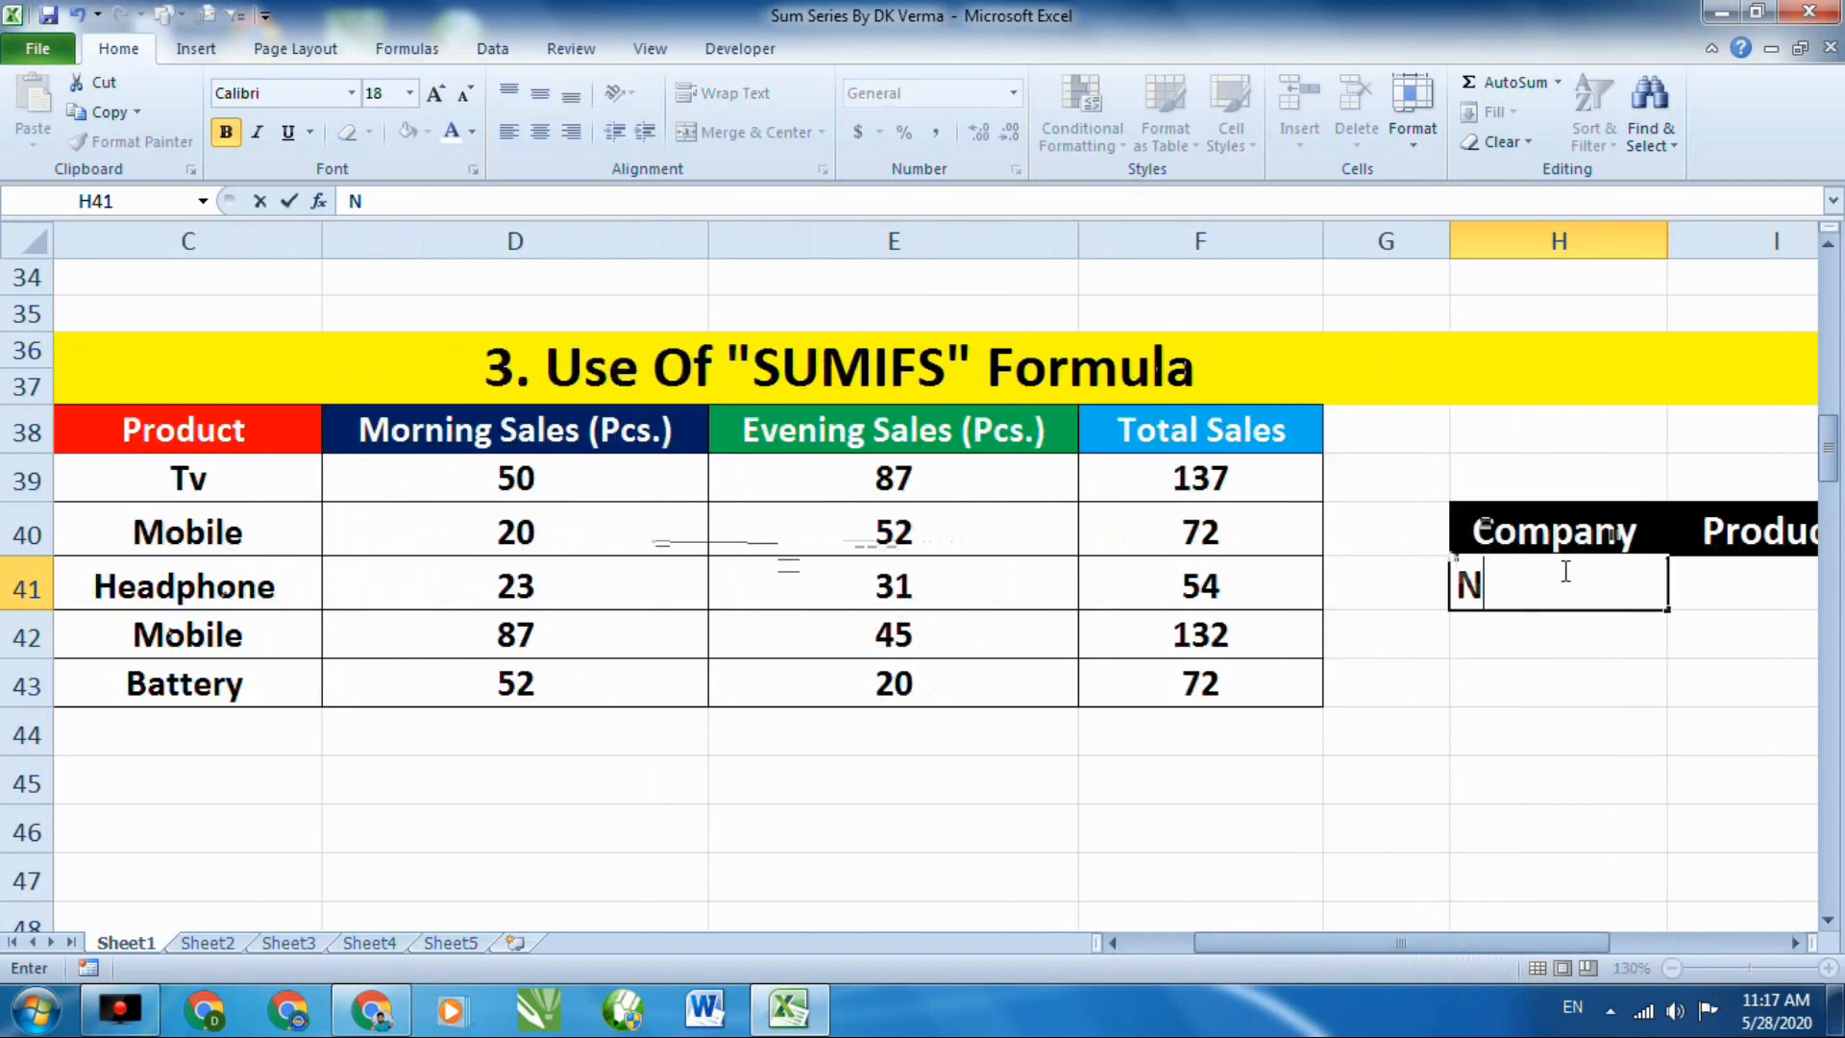
left_click(1721, 585)
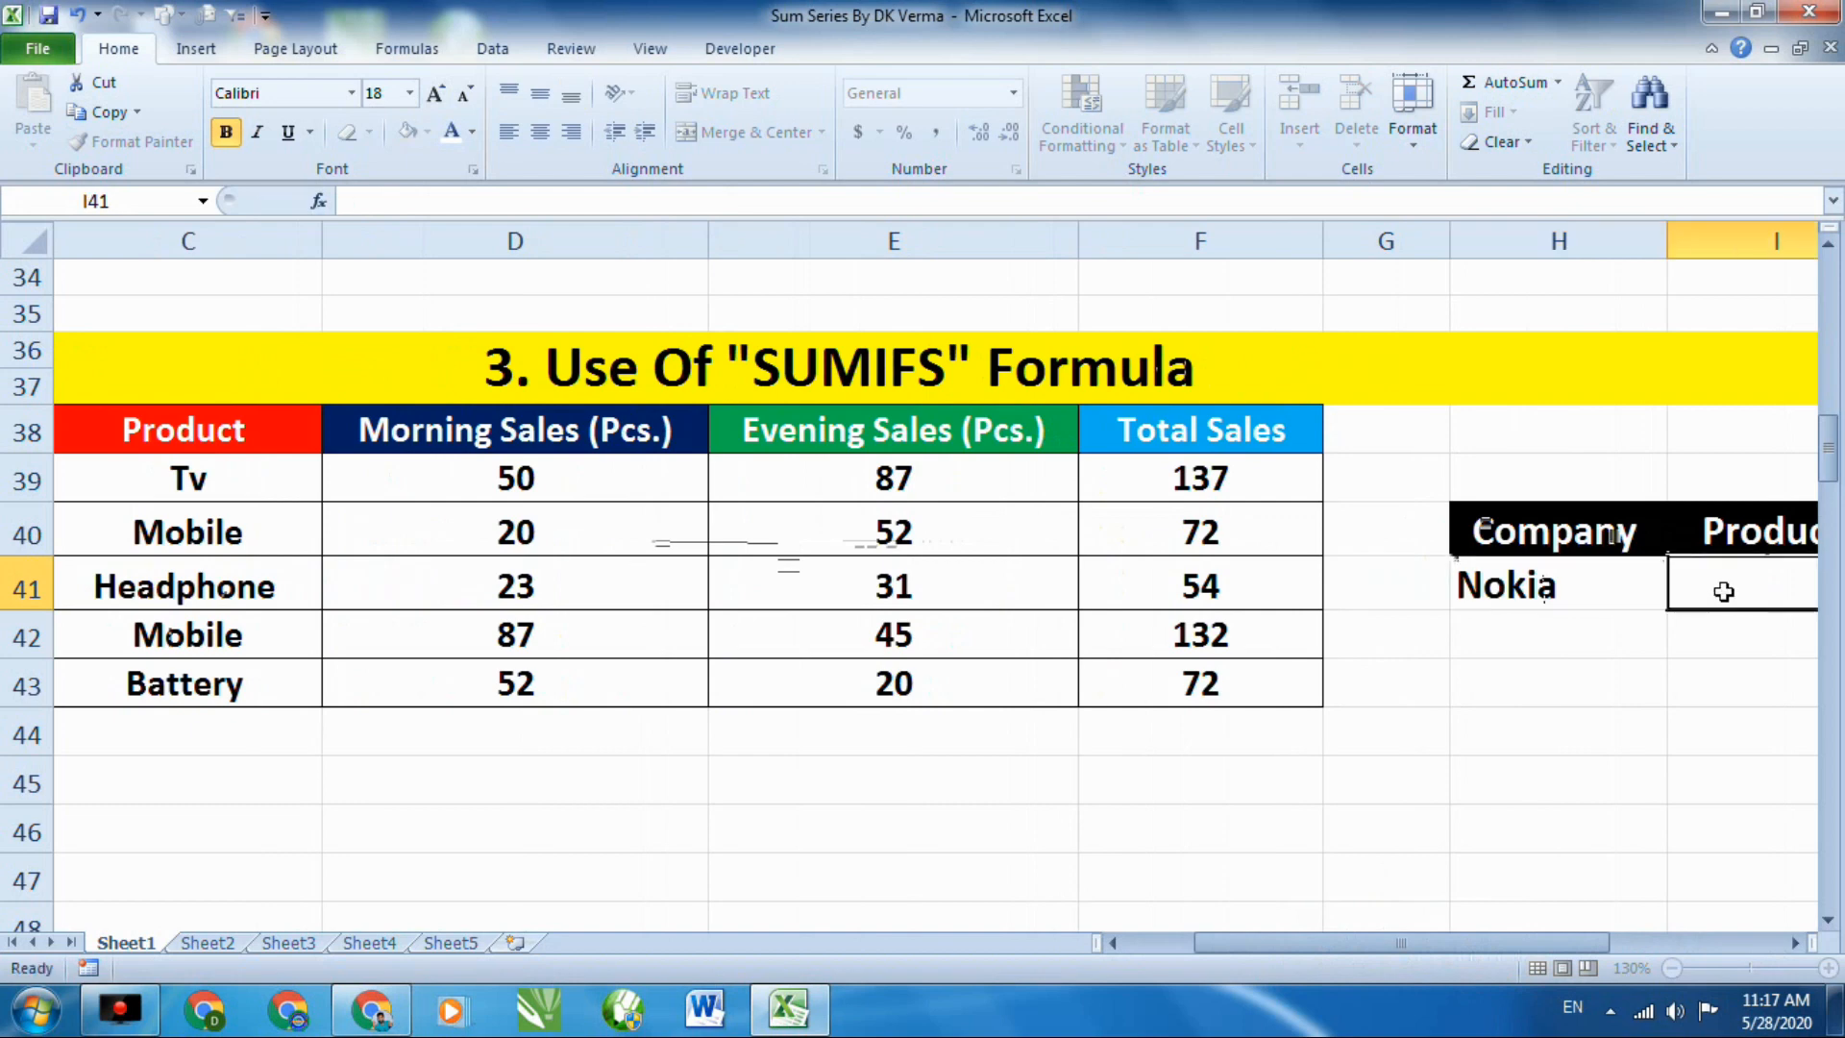
type("Mobile")
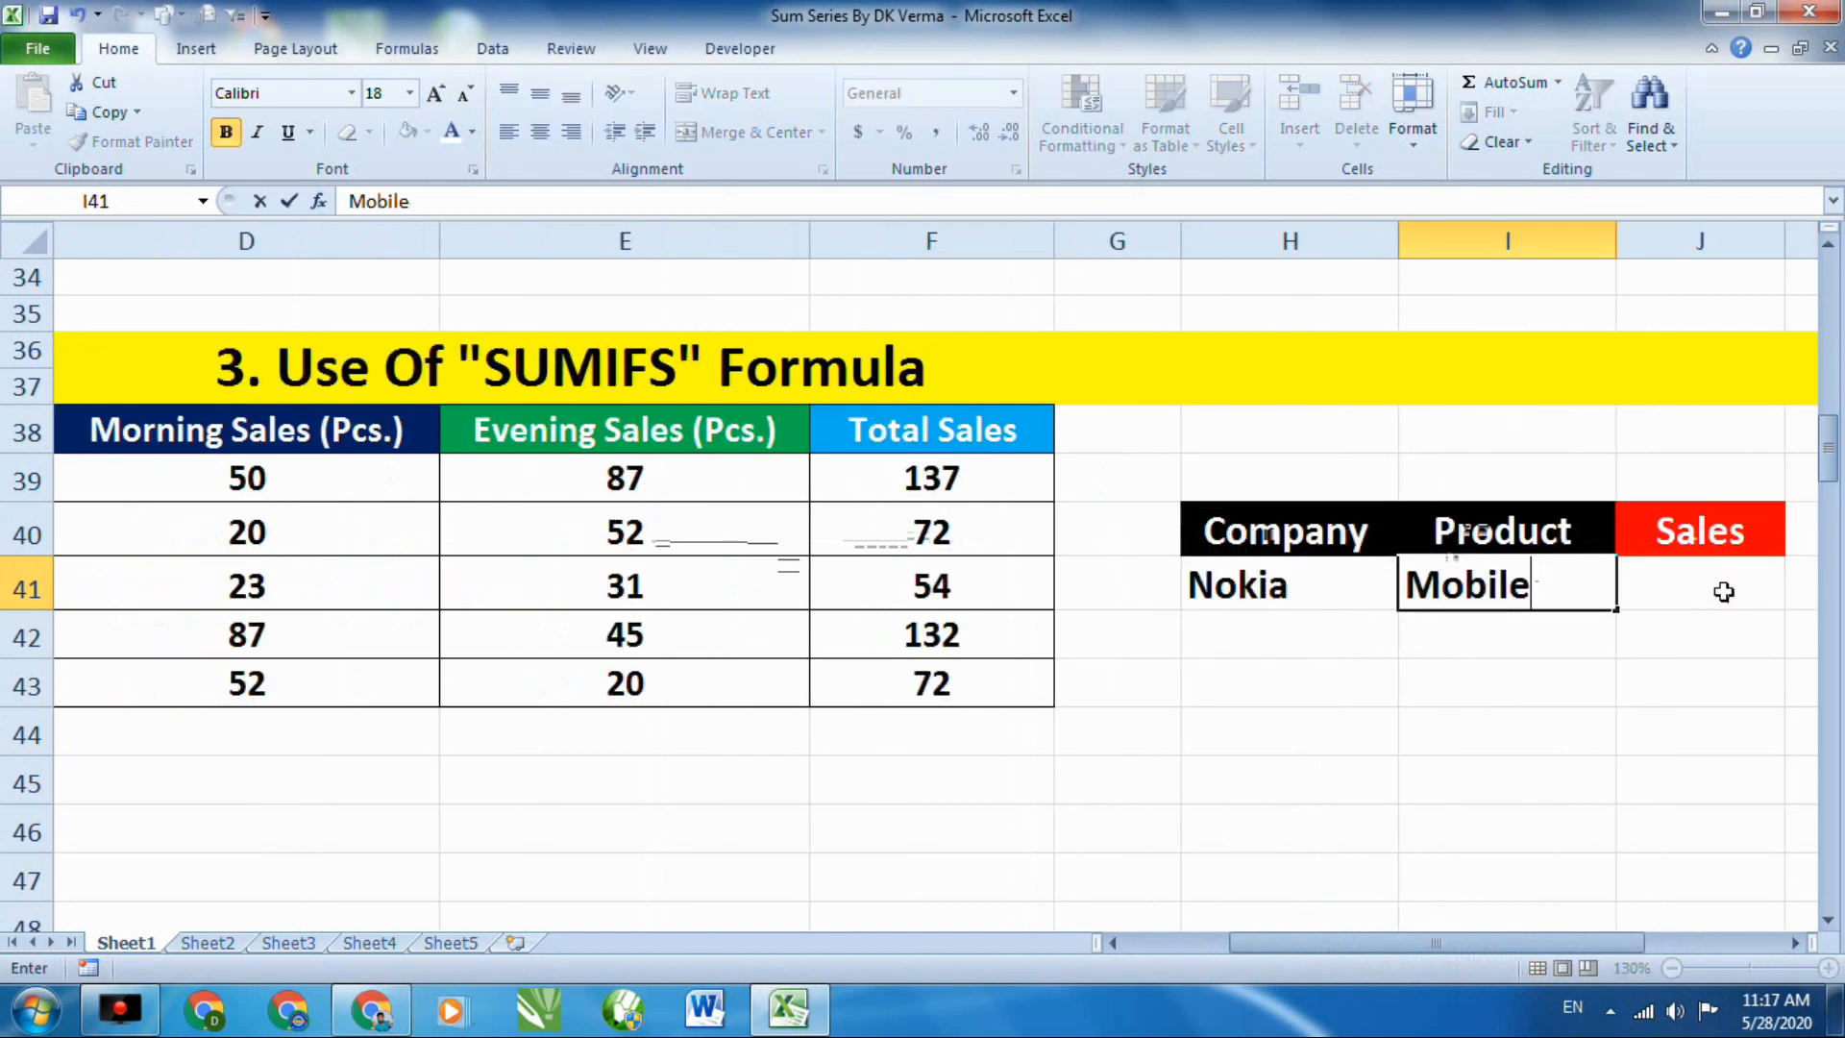
Start a SUMIFS formula in J41 with the Total Sales cells F39:F43 as the sum range.
left_click(1721, 589)
type("=sumifs")
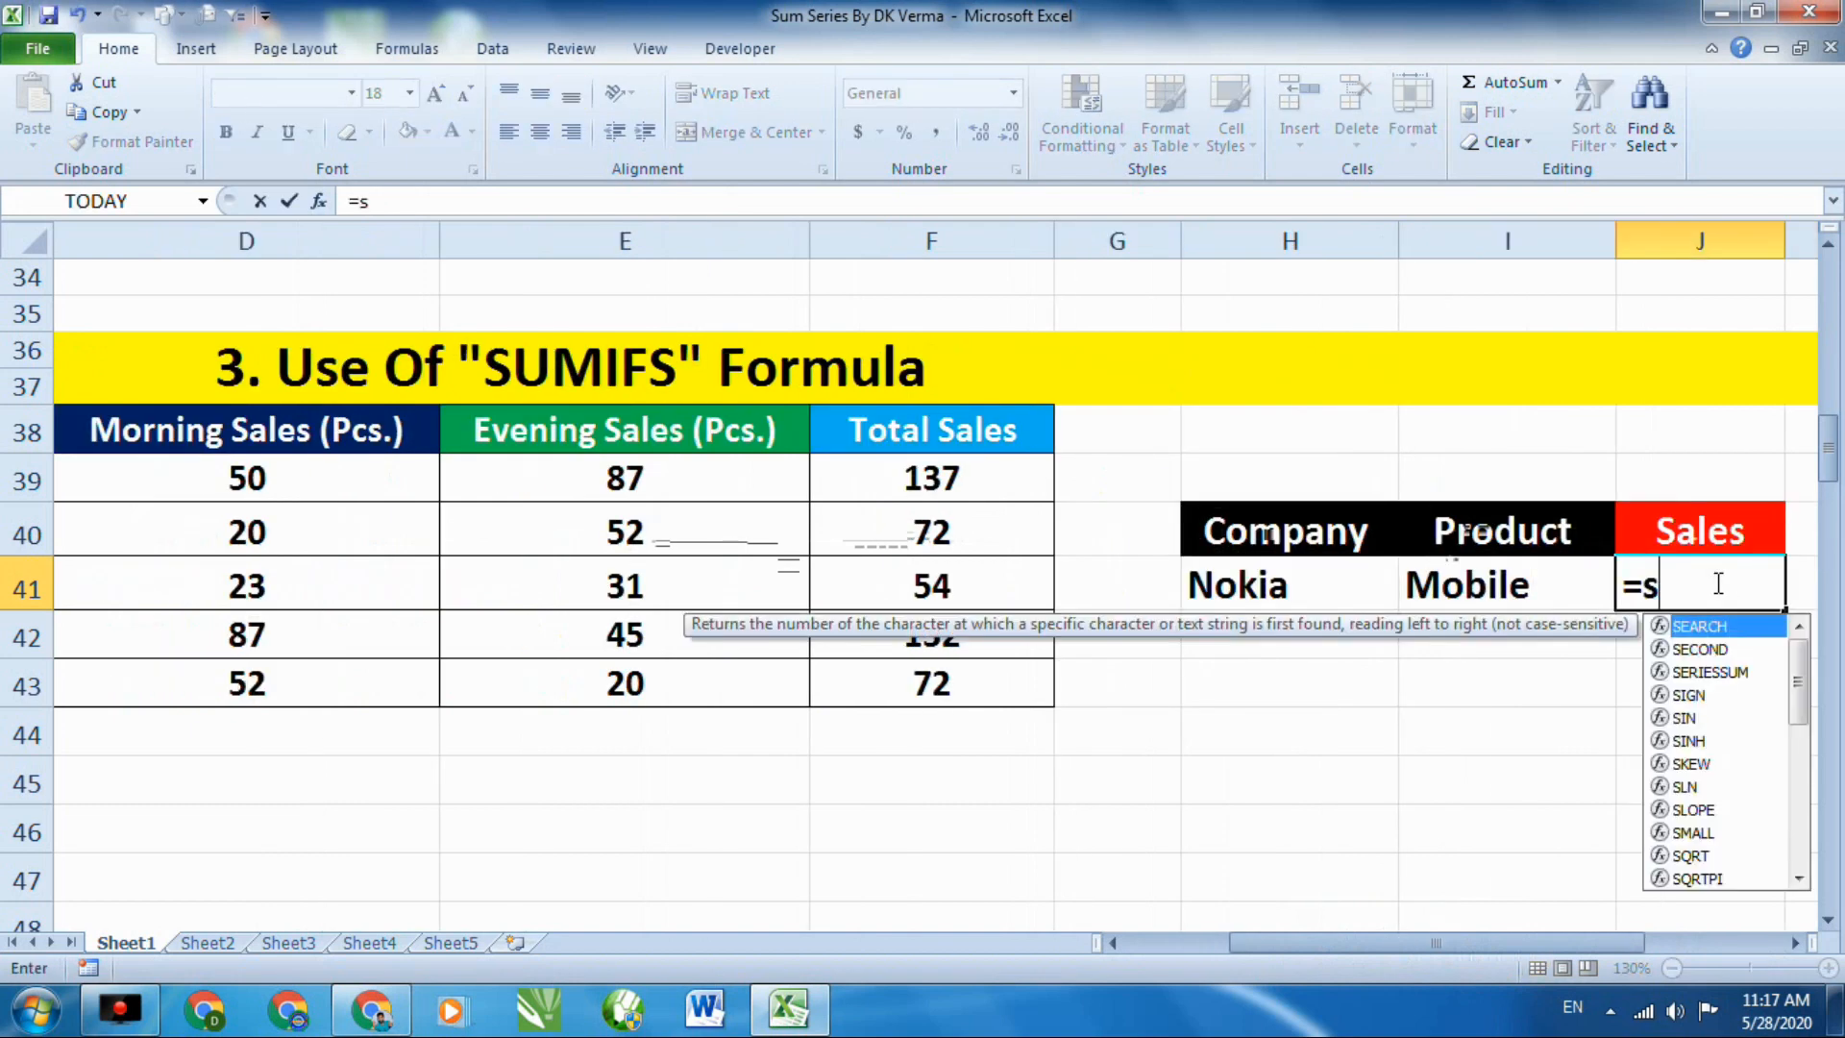
key("BackSpace")
key("BackSpace")
key("BackSpace")
key("BackSpace")
key("BackSpace")
key("BackSpace")
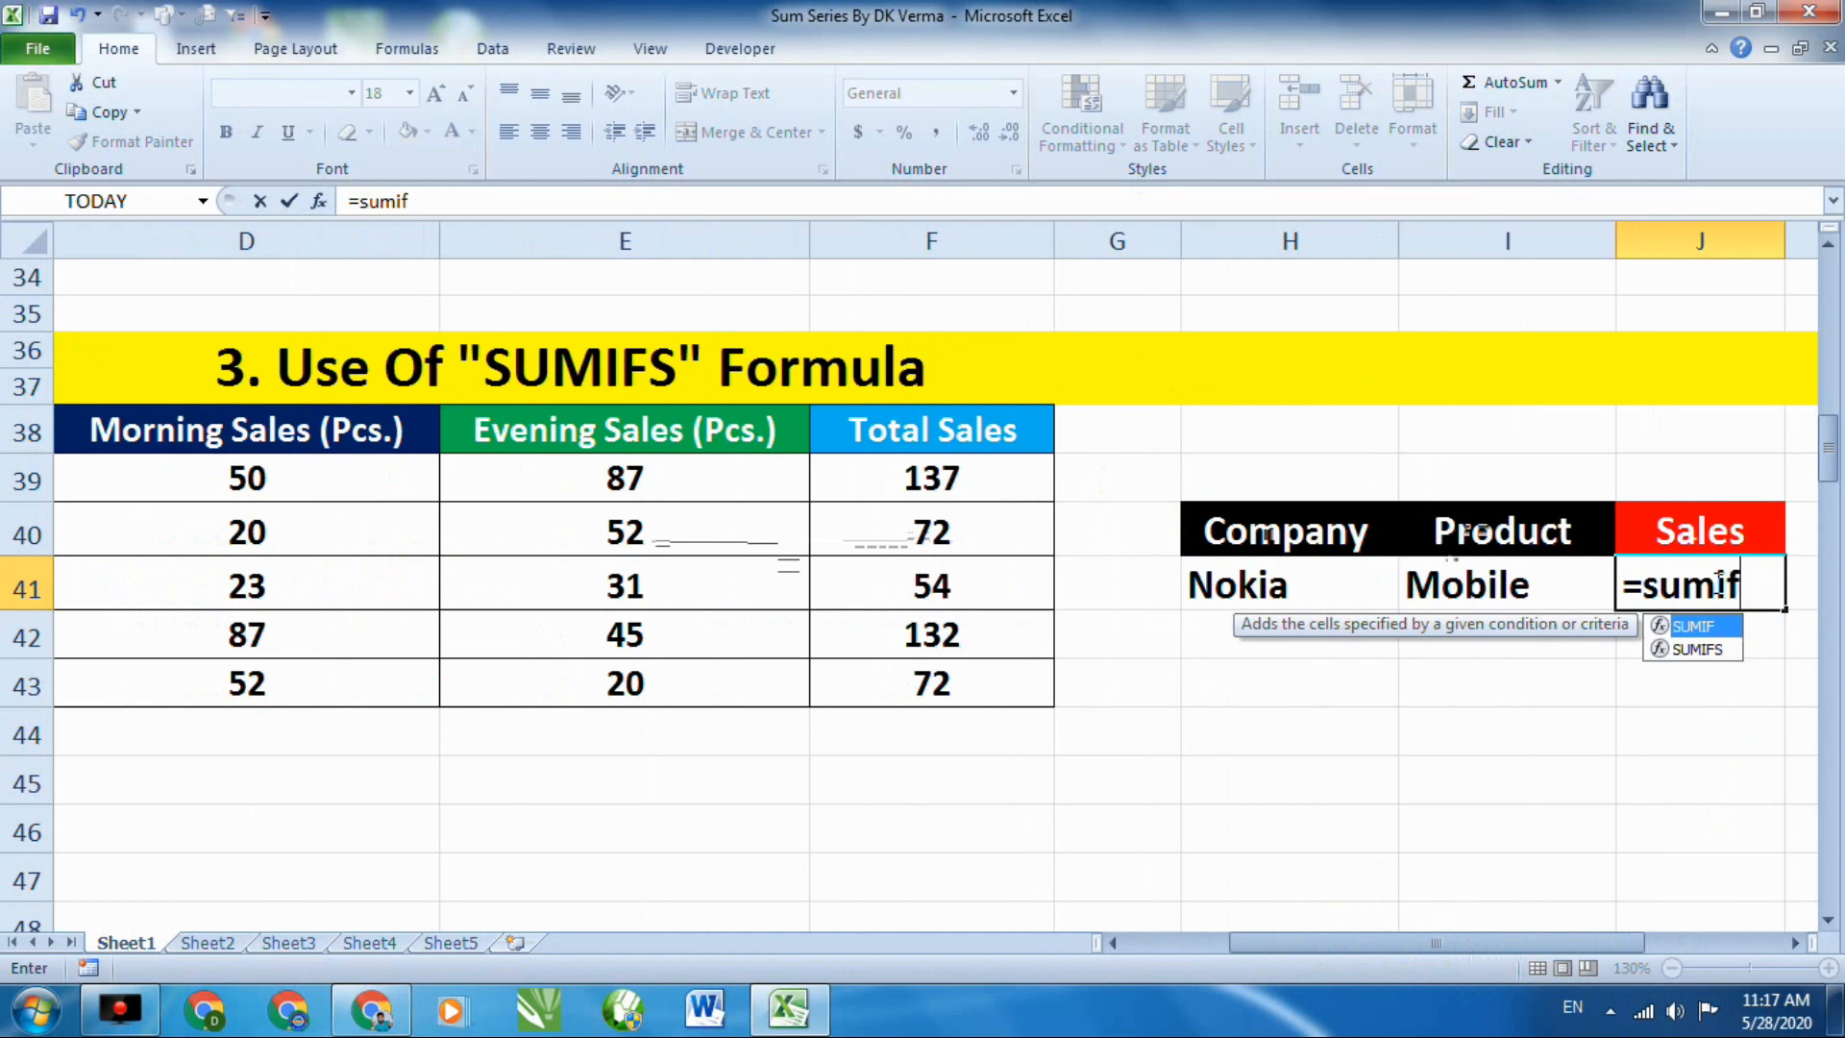
type("sumifs")
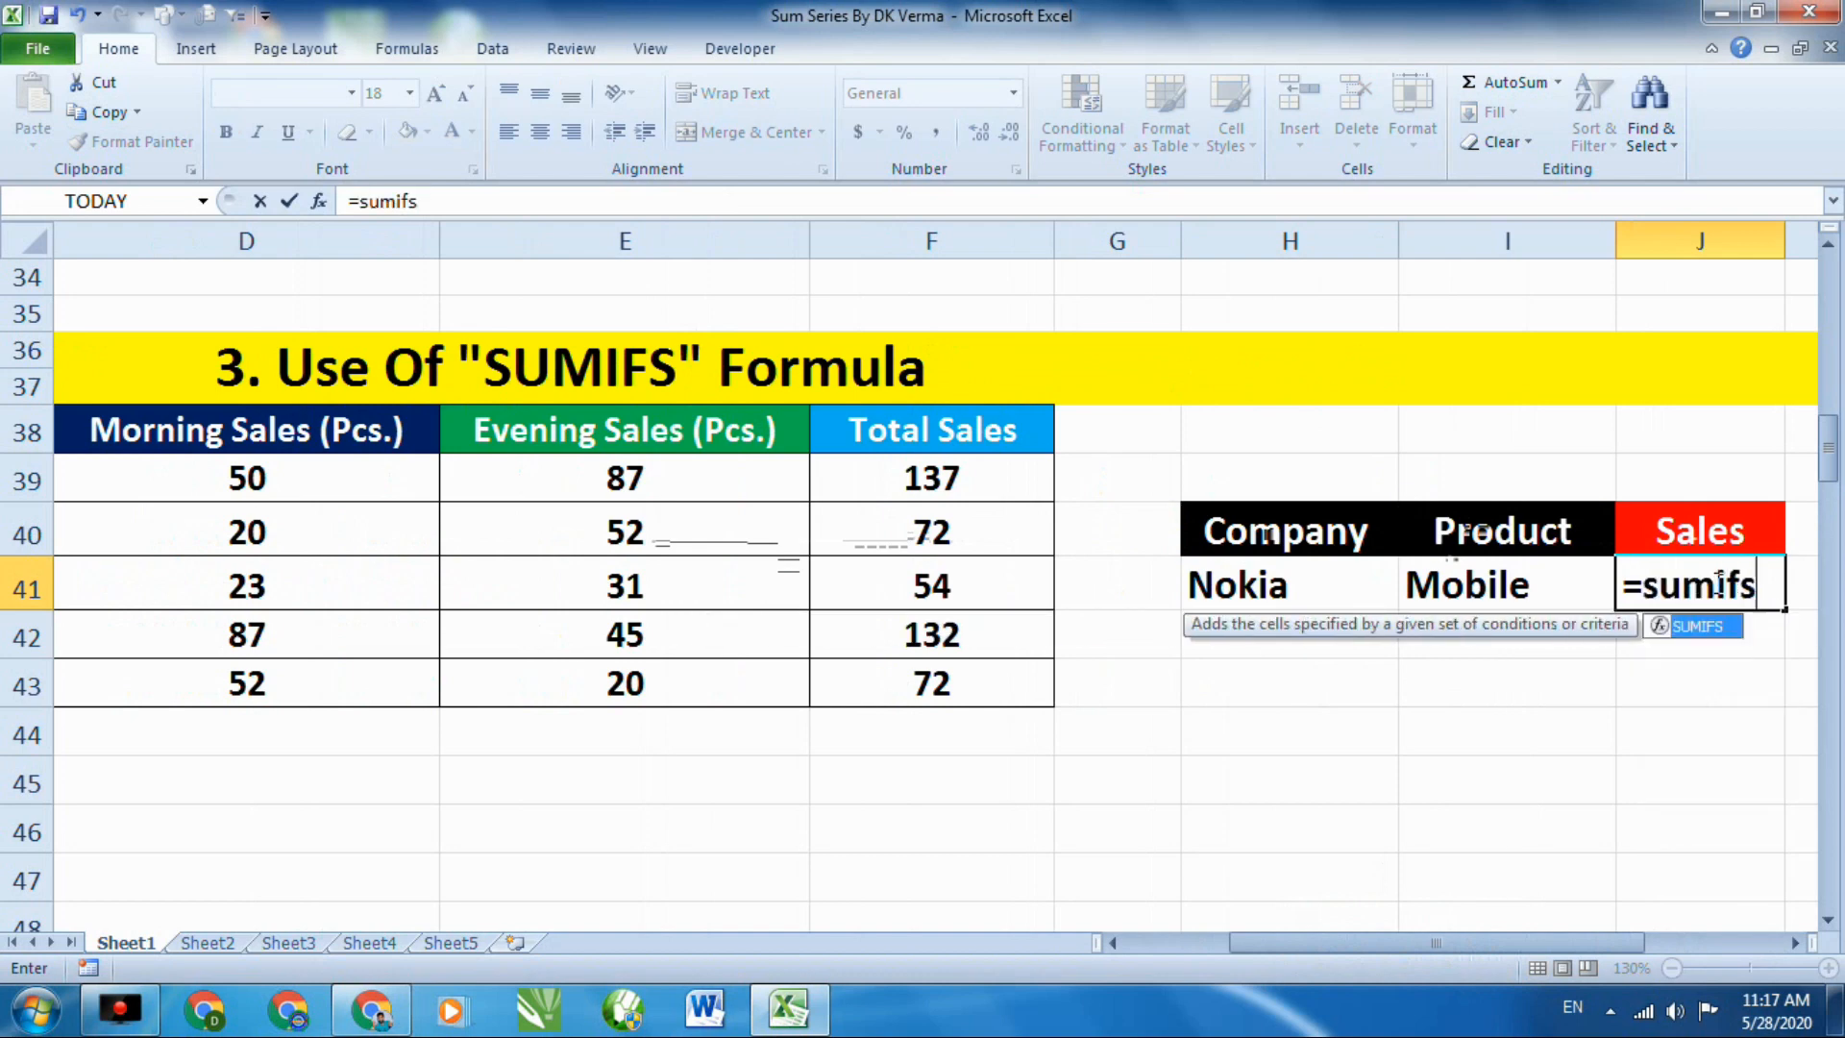
type("(")
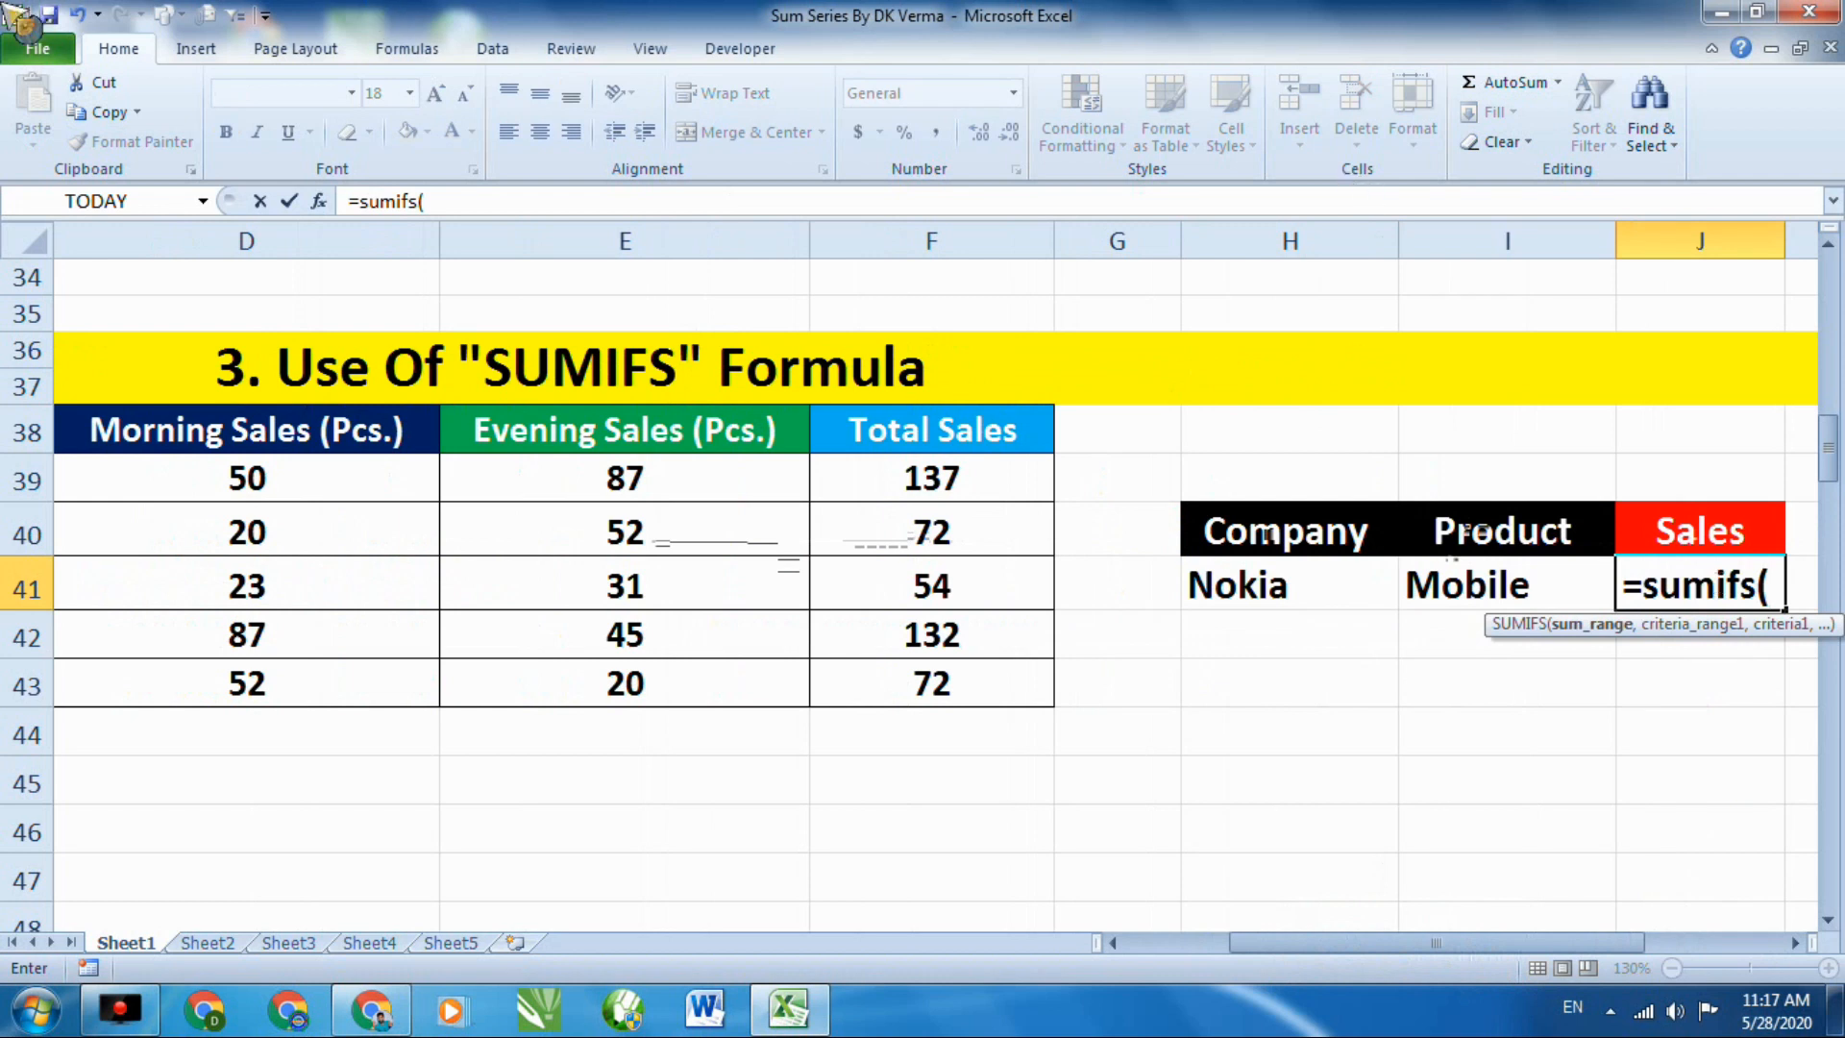
left_click_drag(964, 476, 972, 665)
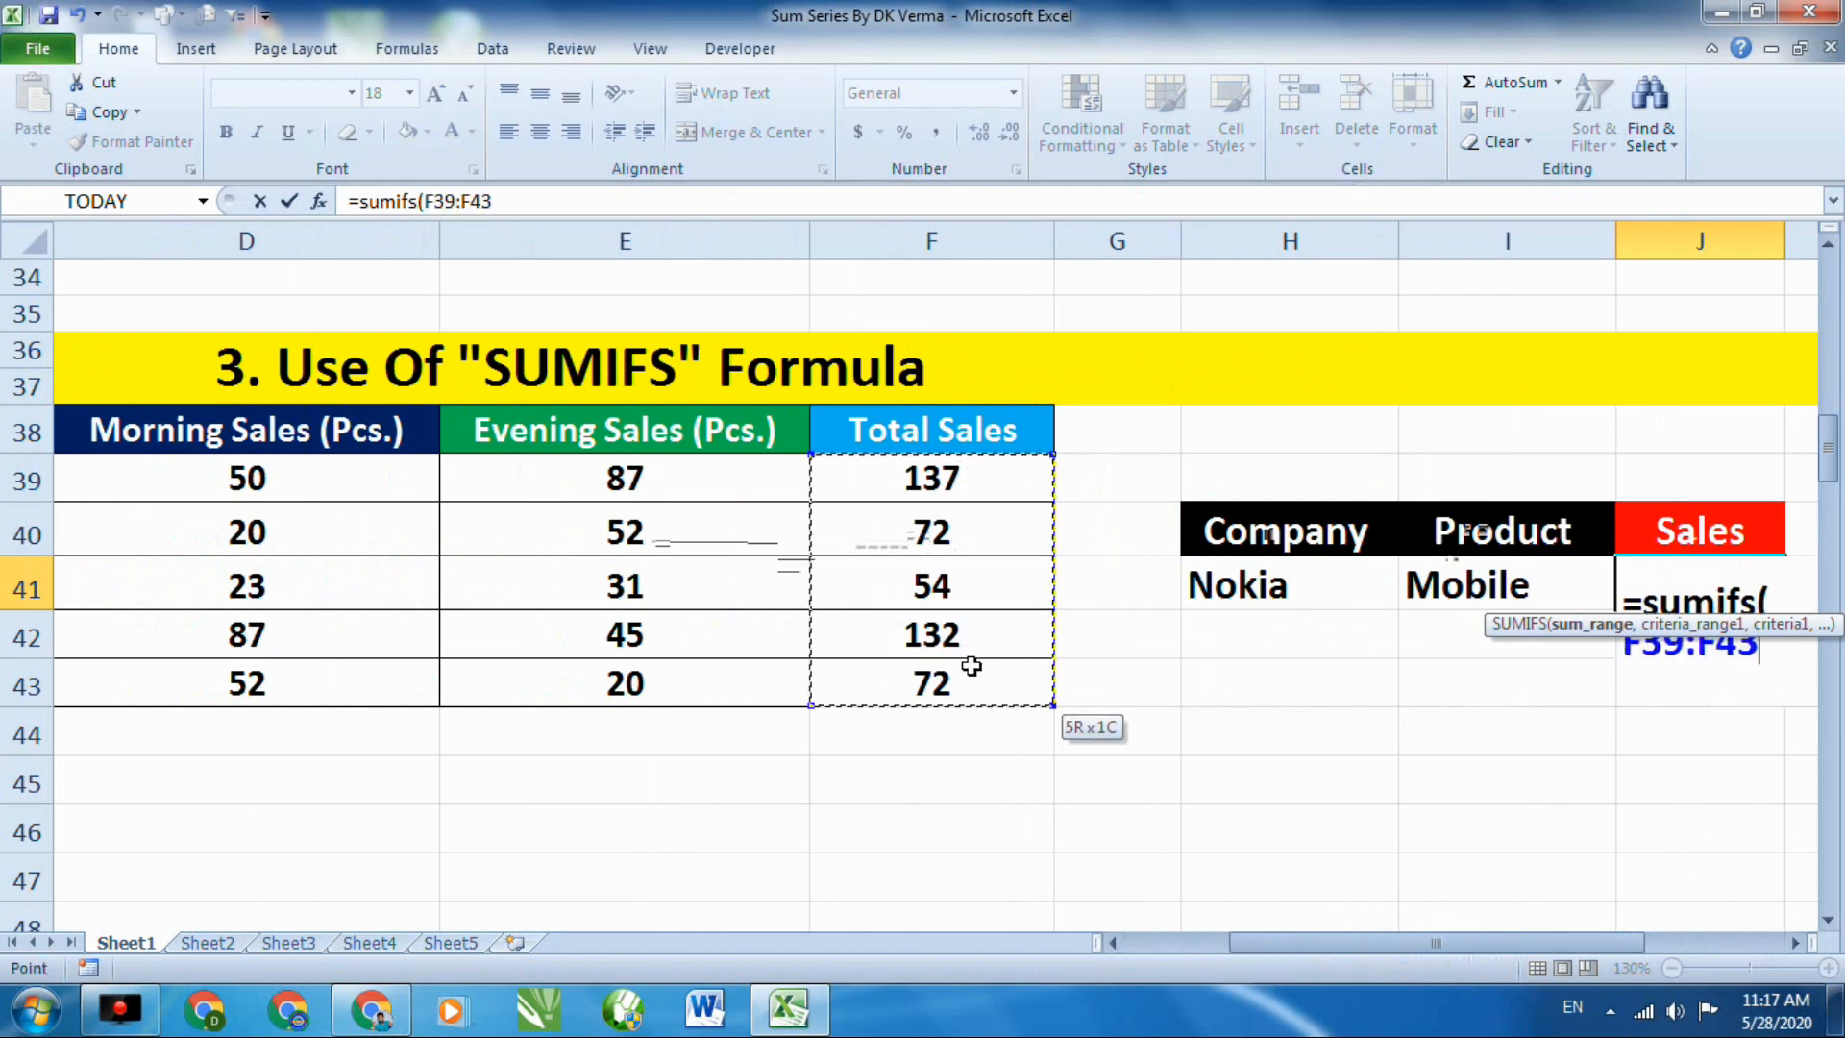
type(",")
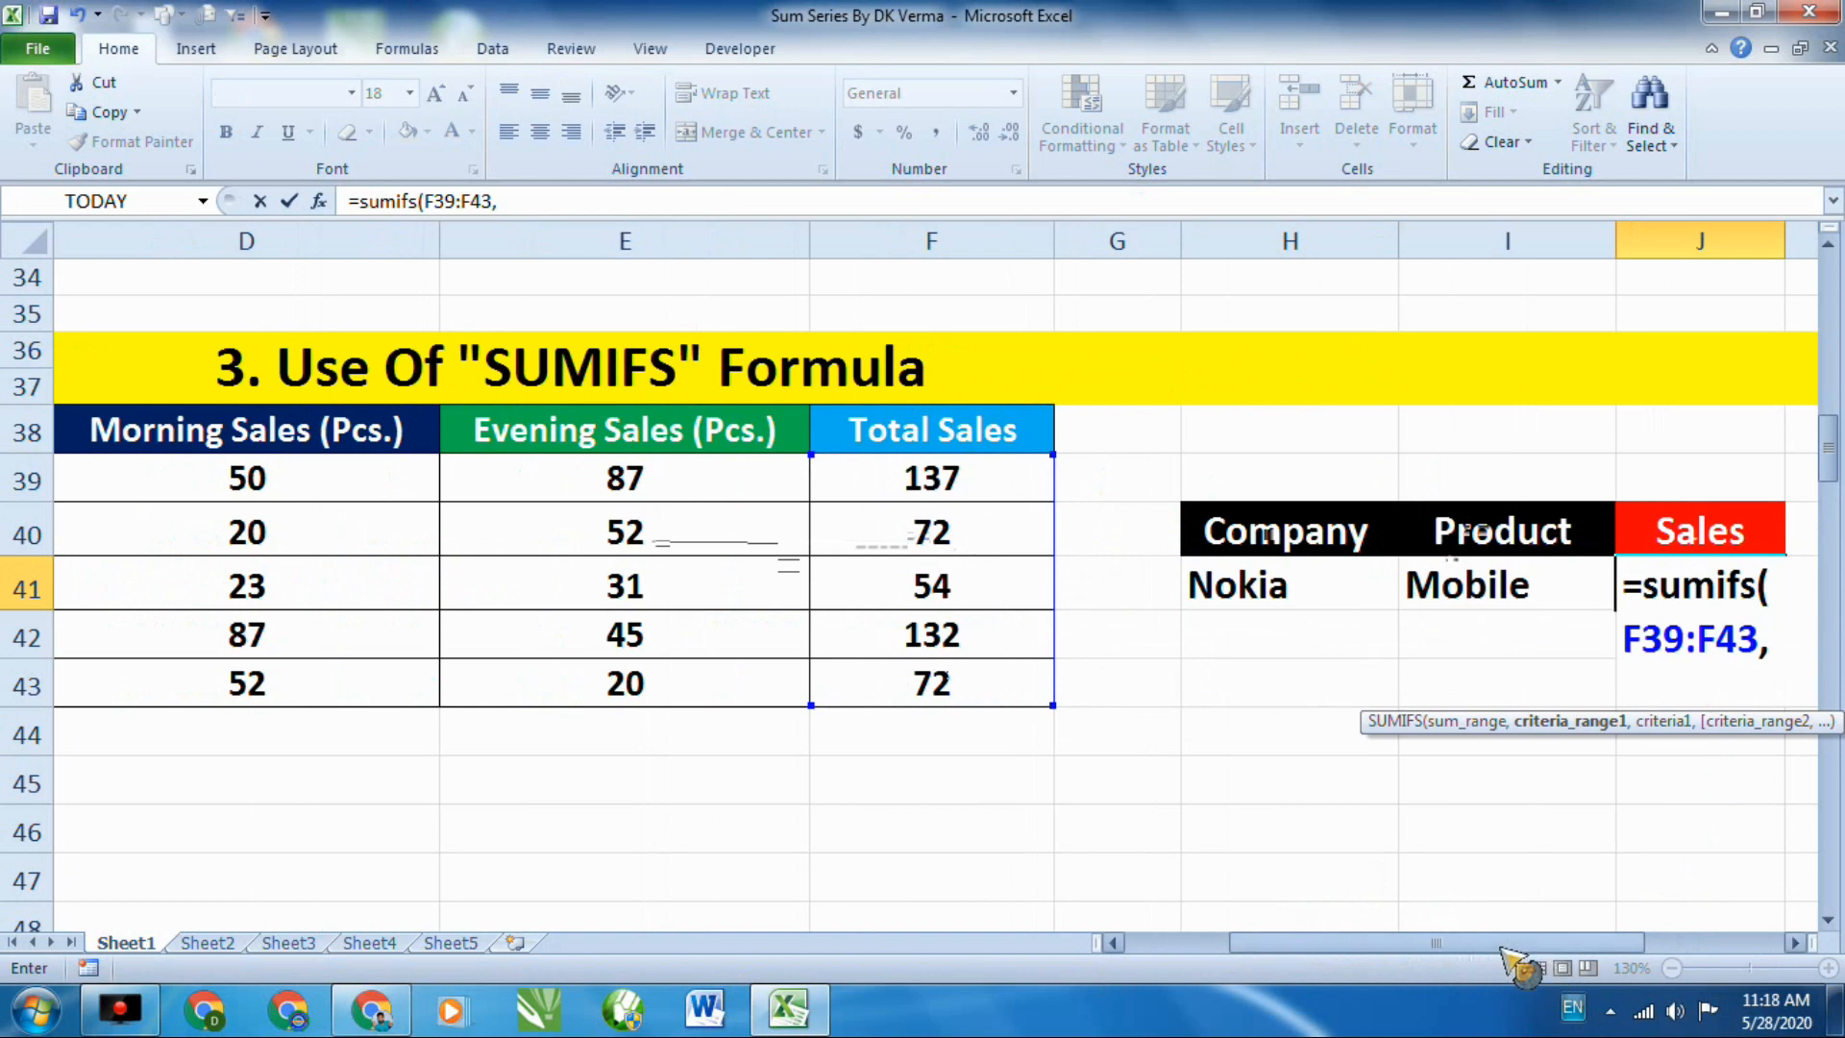
Add the company range B39:B43 and criterion H41 as the formula's first criteria pair.
left_click_drag(1505, 947, 1538, 949)
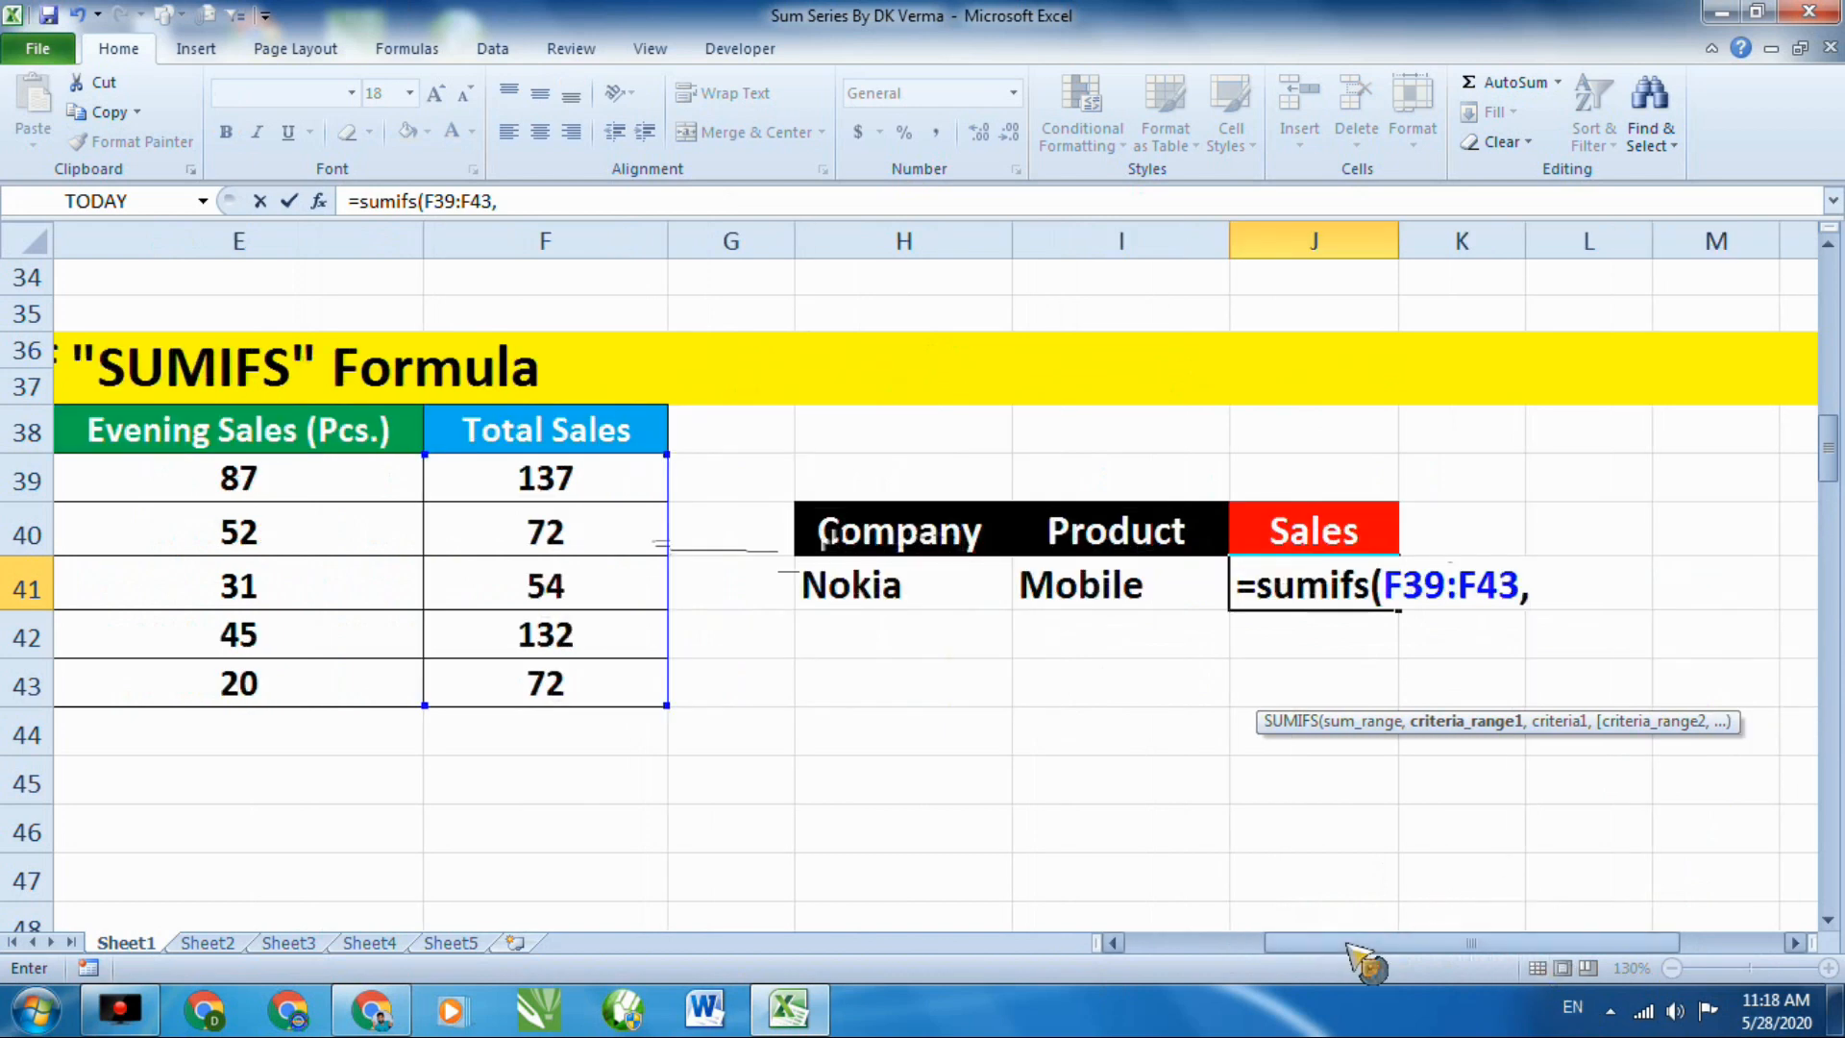
left_click_drag(1343, 942, 1184, 955)
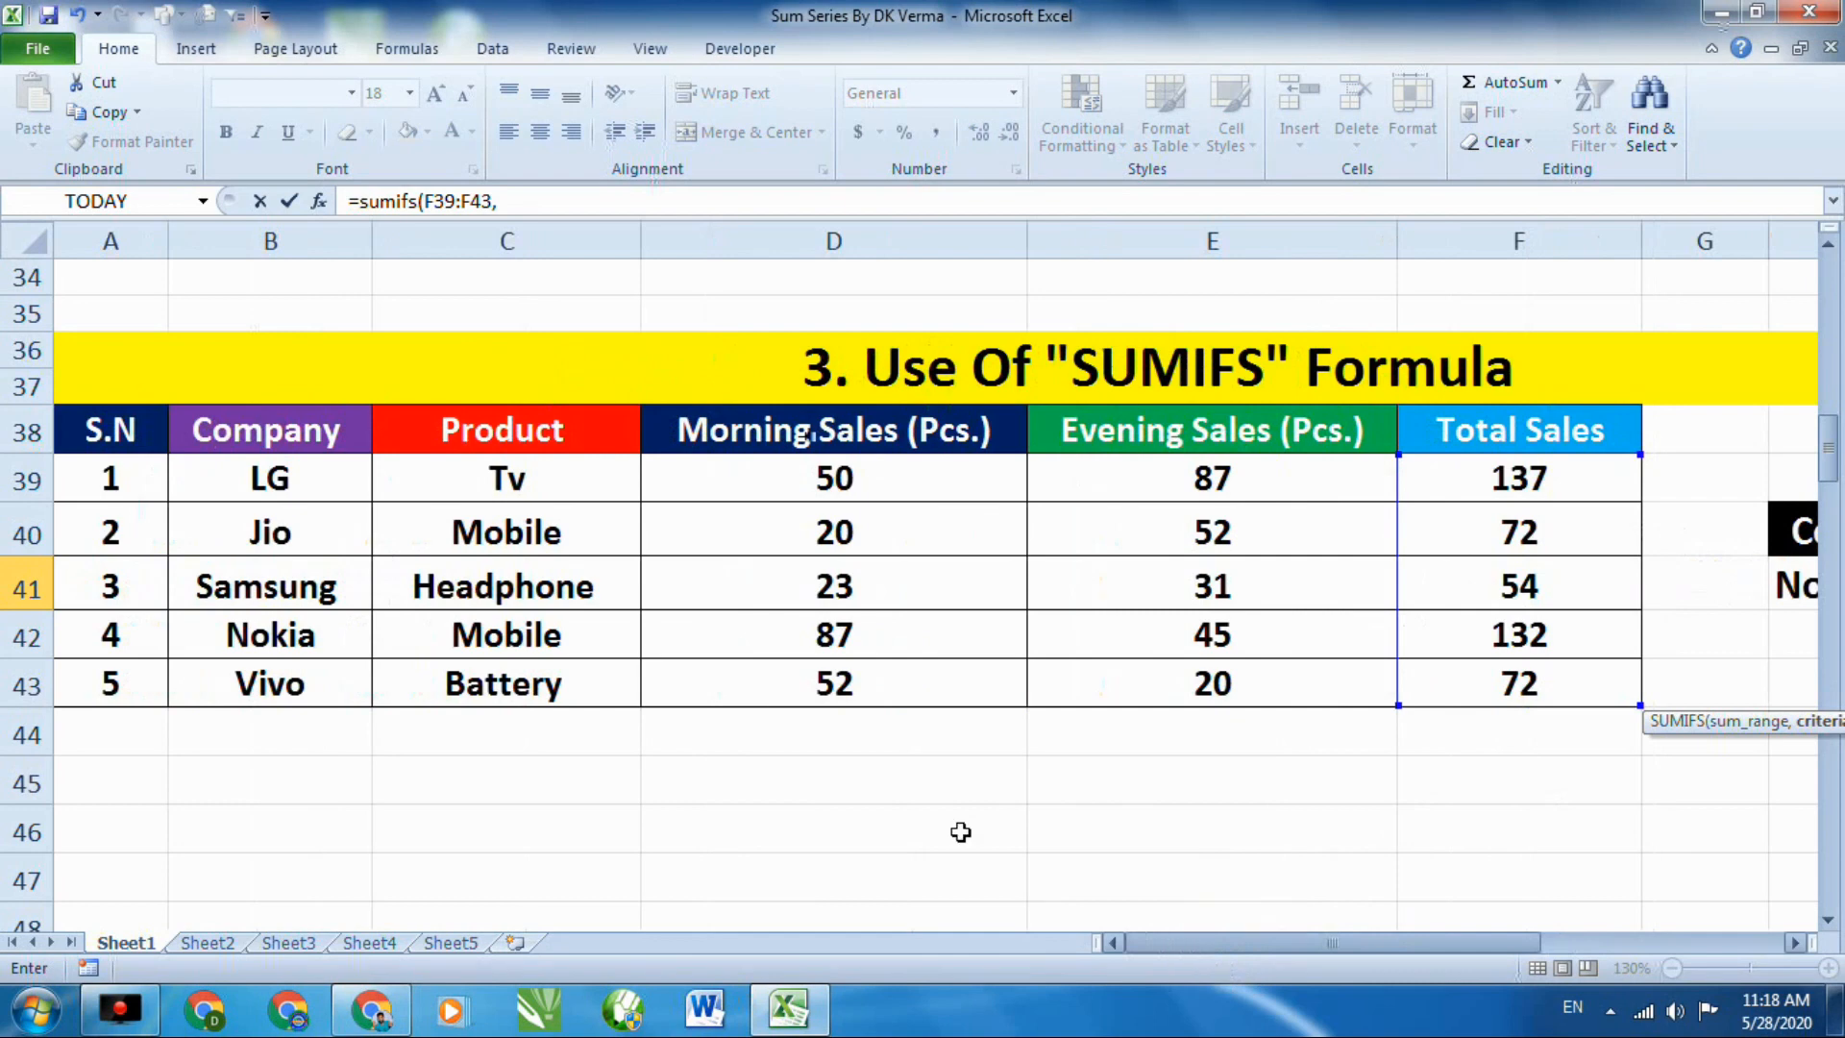
left_click_drag(270, 478, 362, 701)
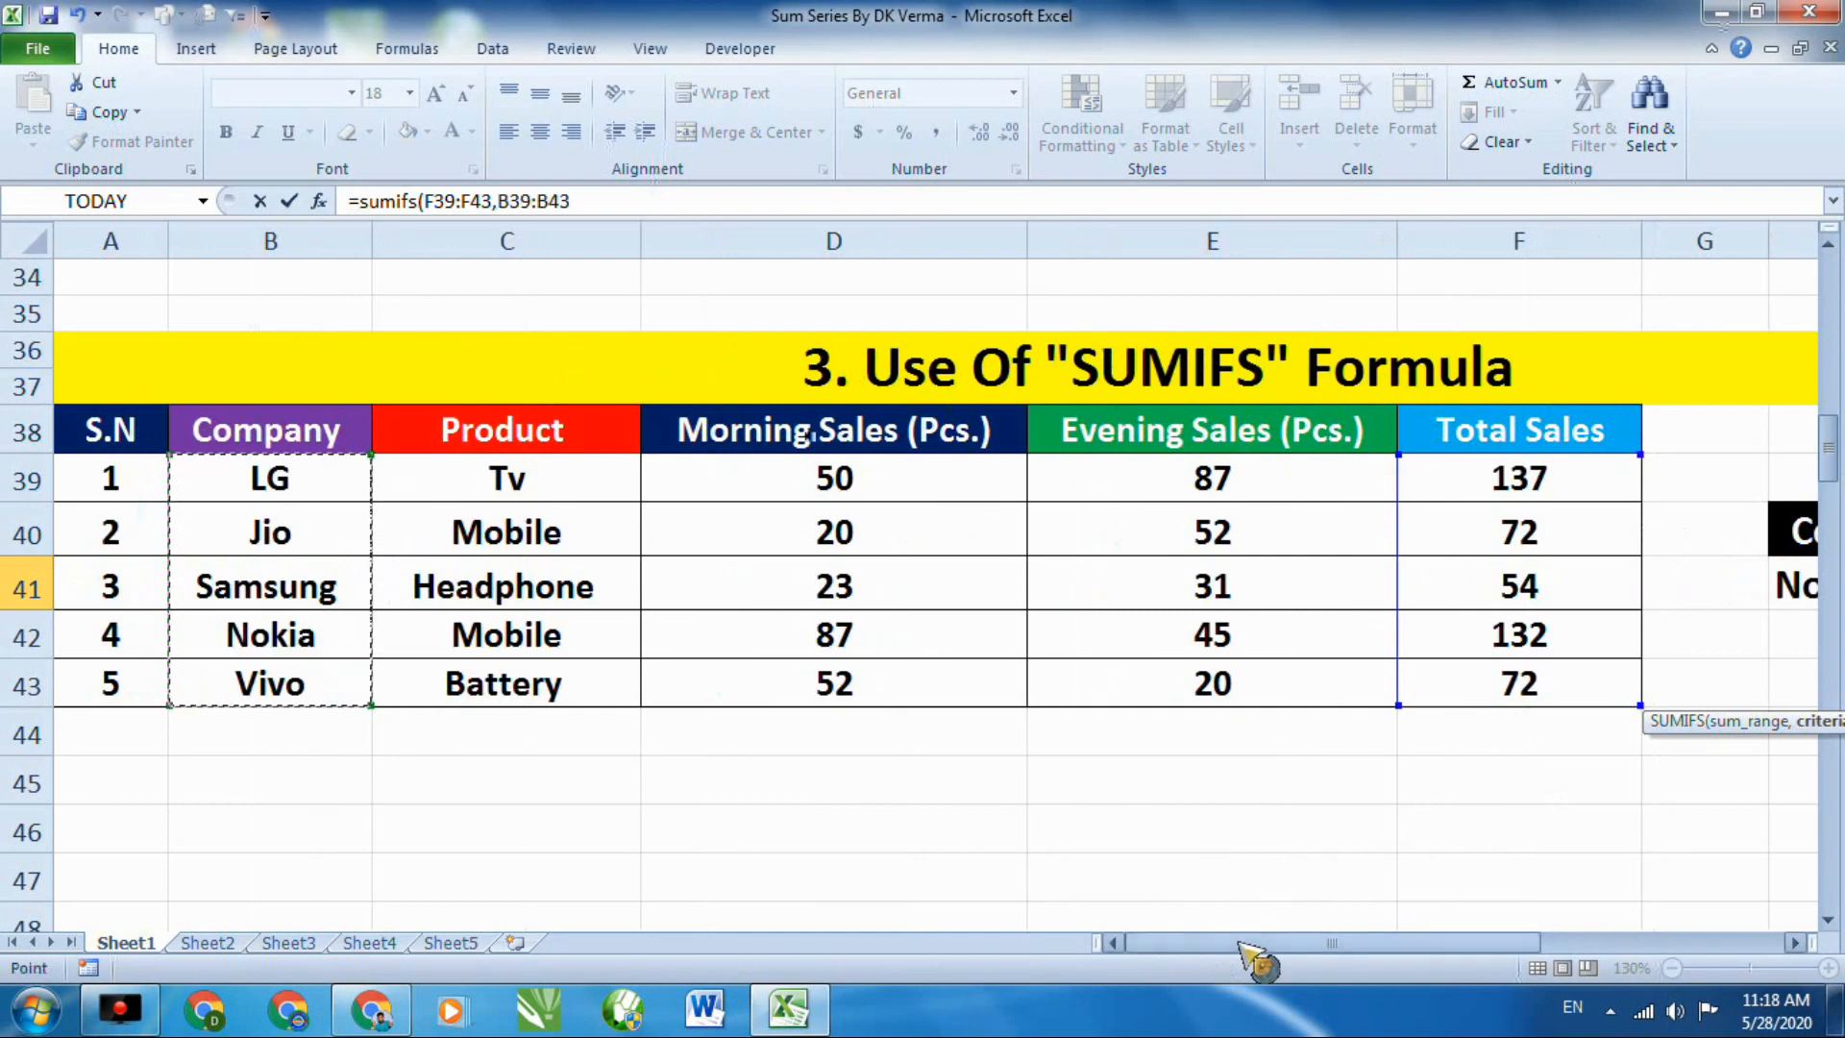
left_click_drag(1254, 954, 1413, 955)
type(",")
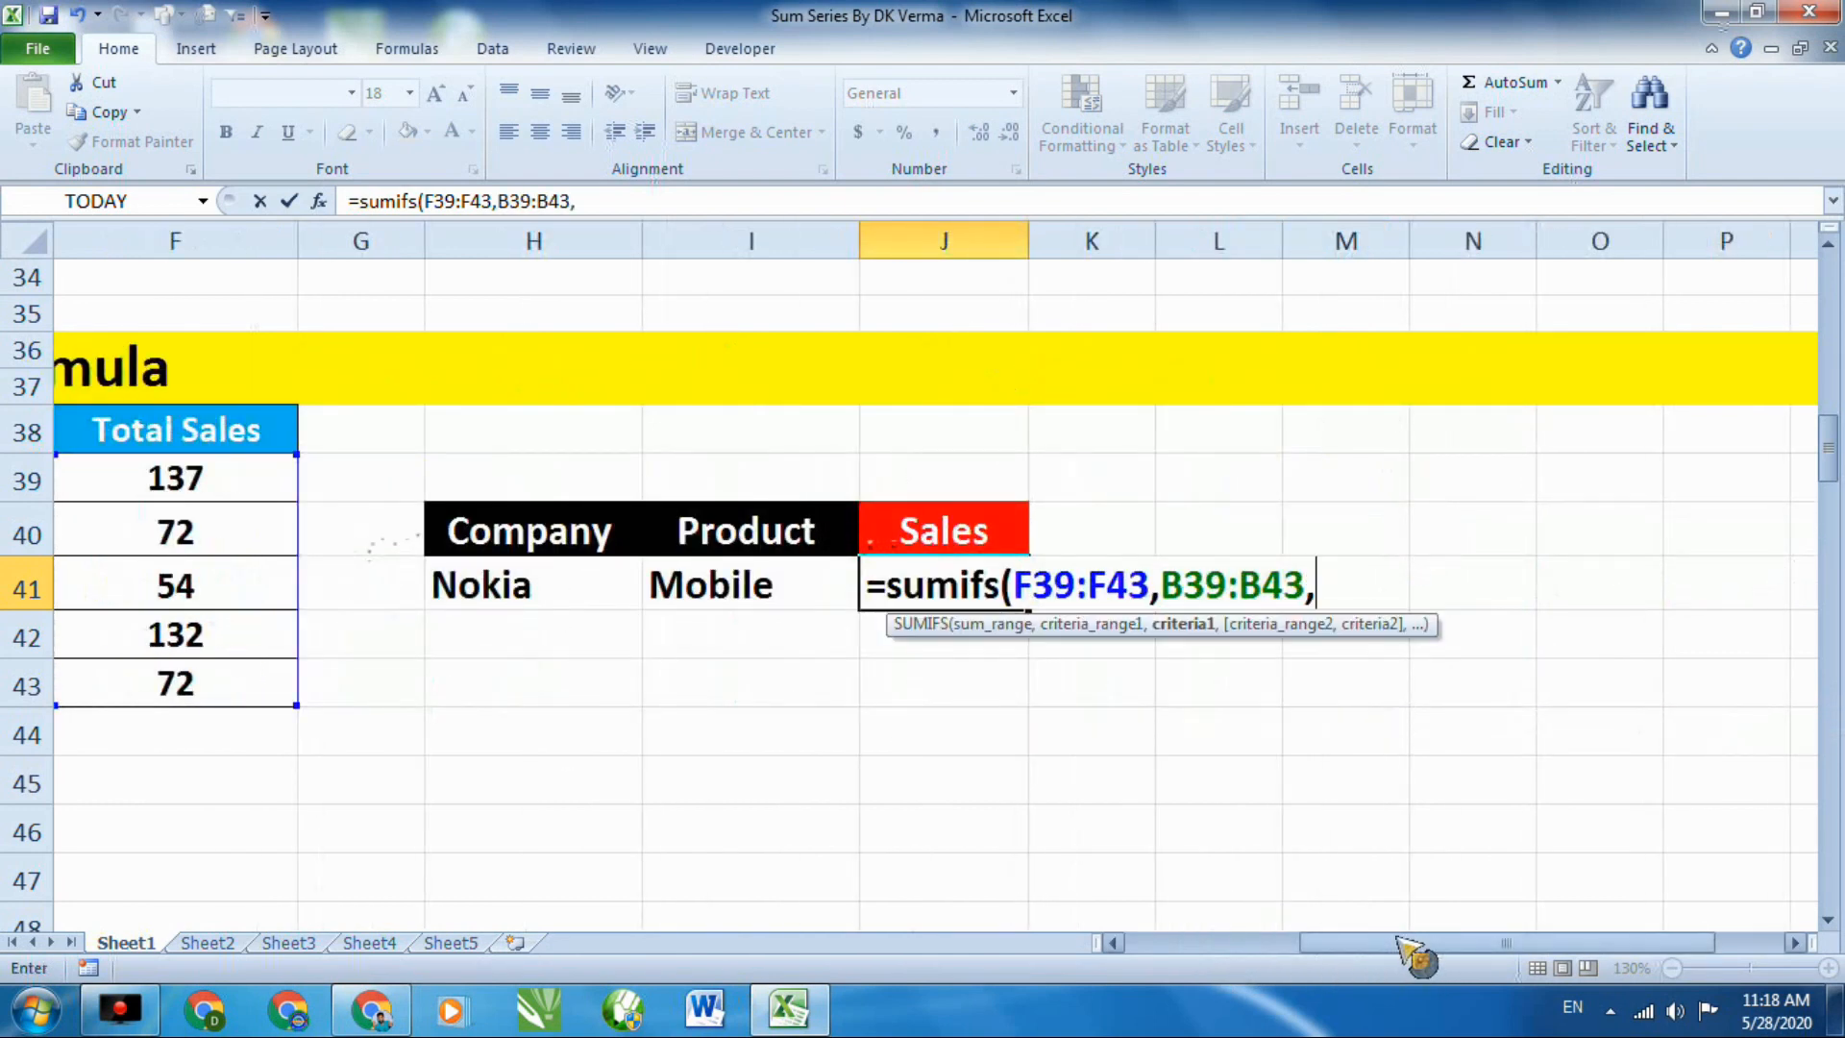
left_click(536, 583)
type(",")
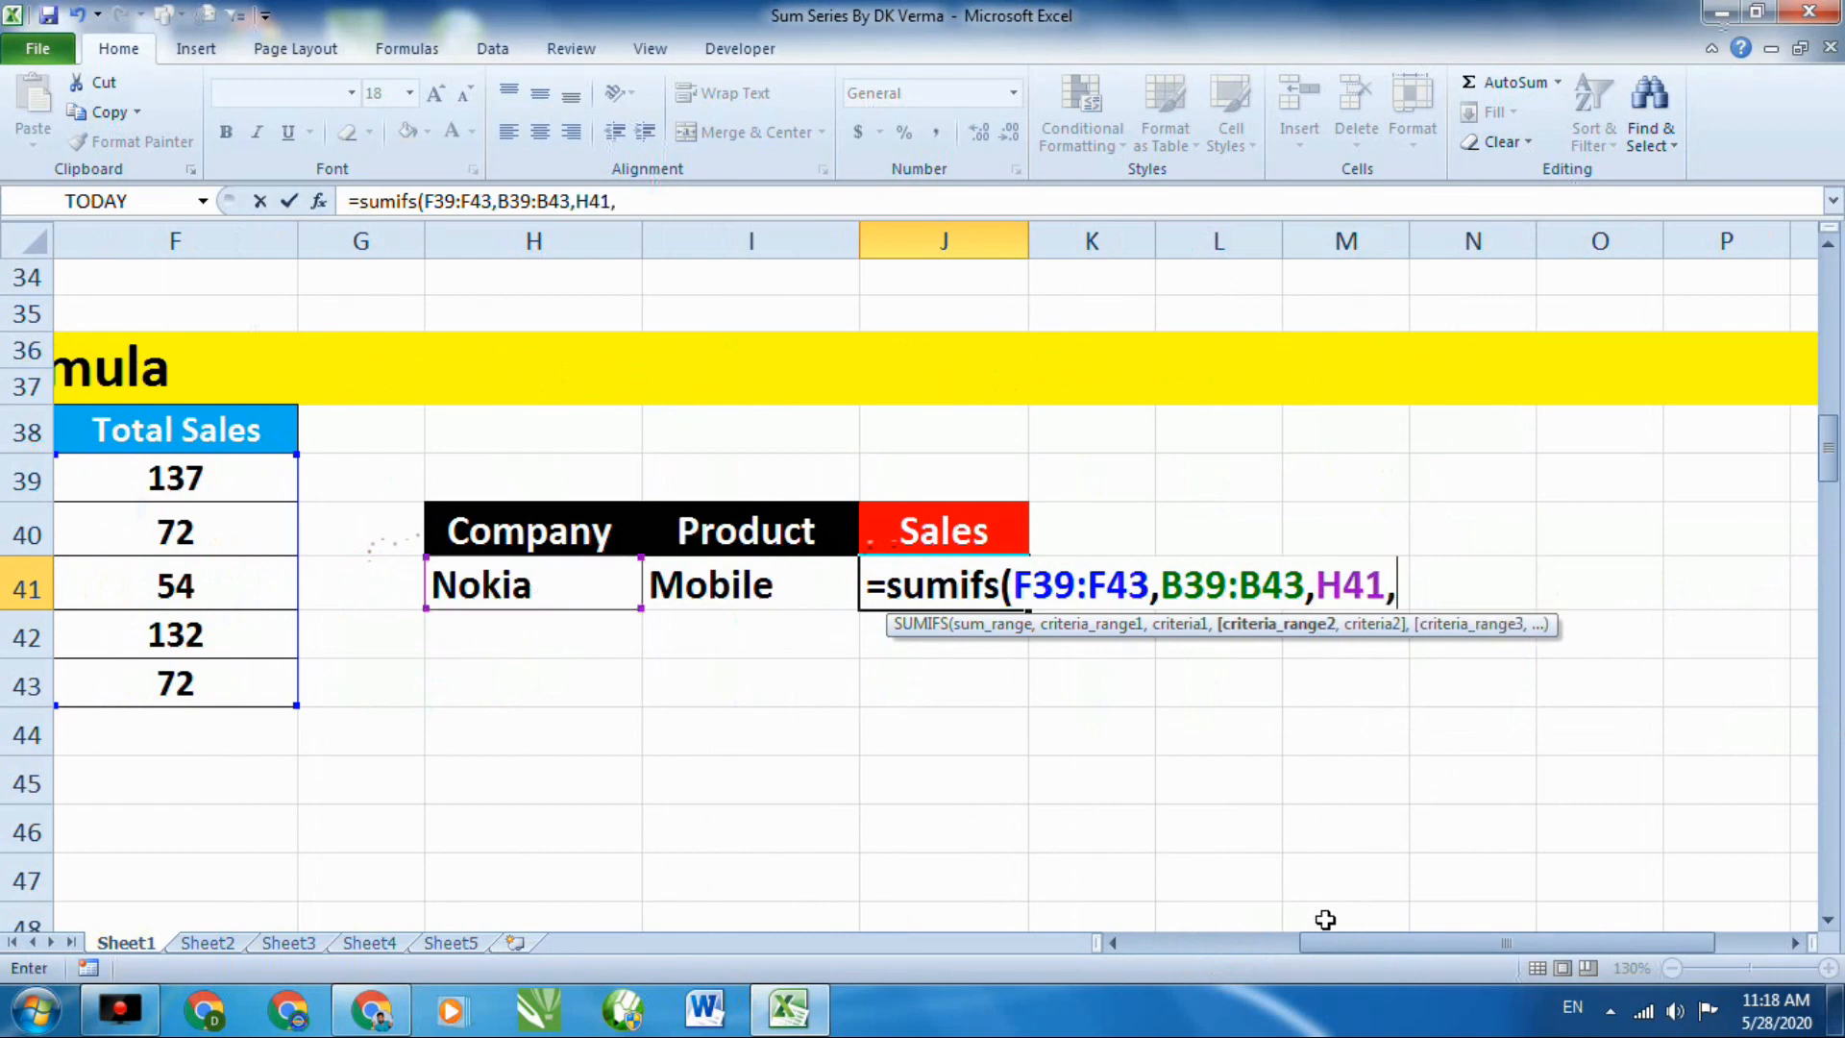
Complete the J41 SUMIFS formula with product range C39:C43 and criterion I41, and enter it.
left_click_drag(1336, 943, 1178, 920)
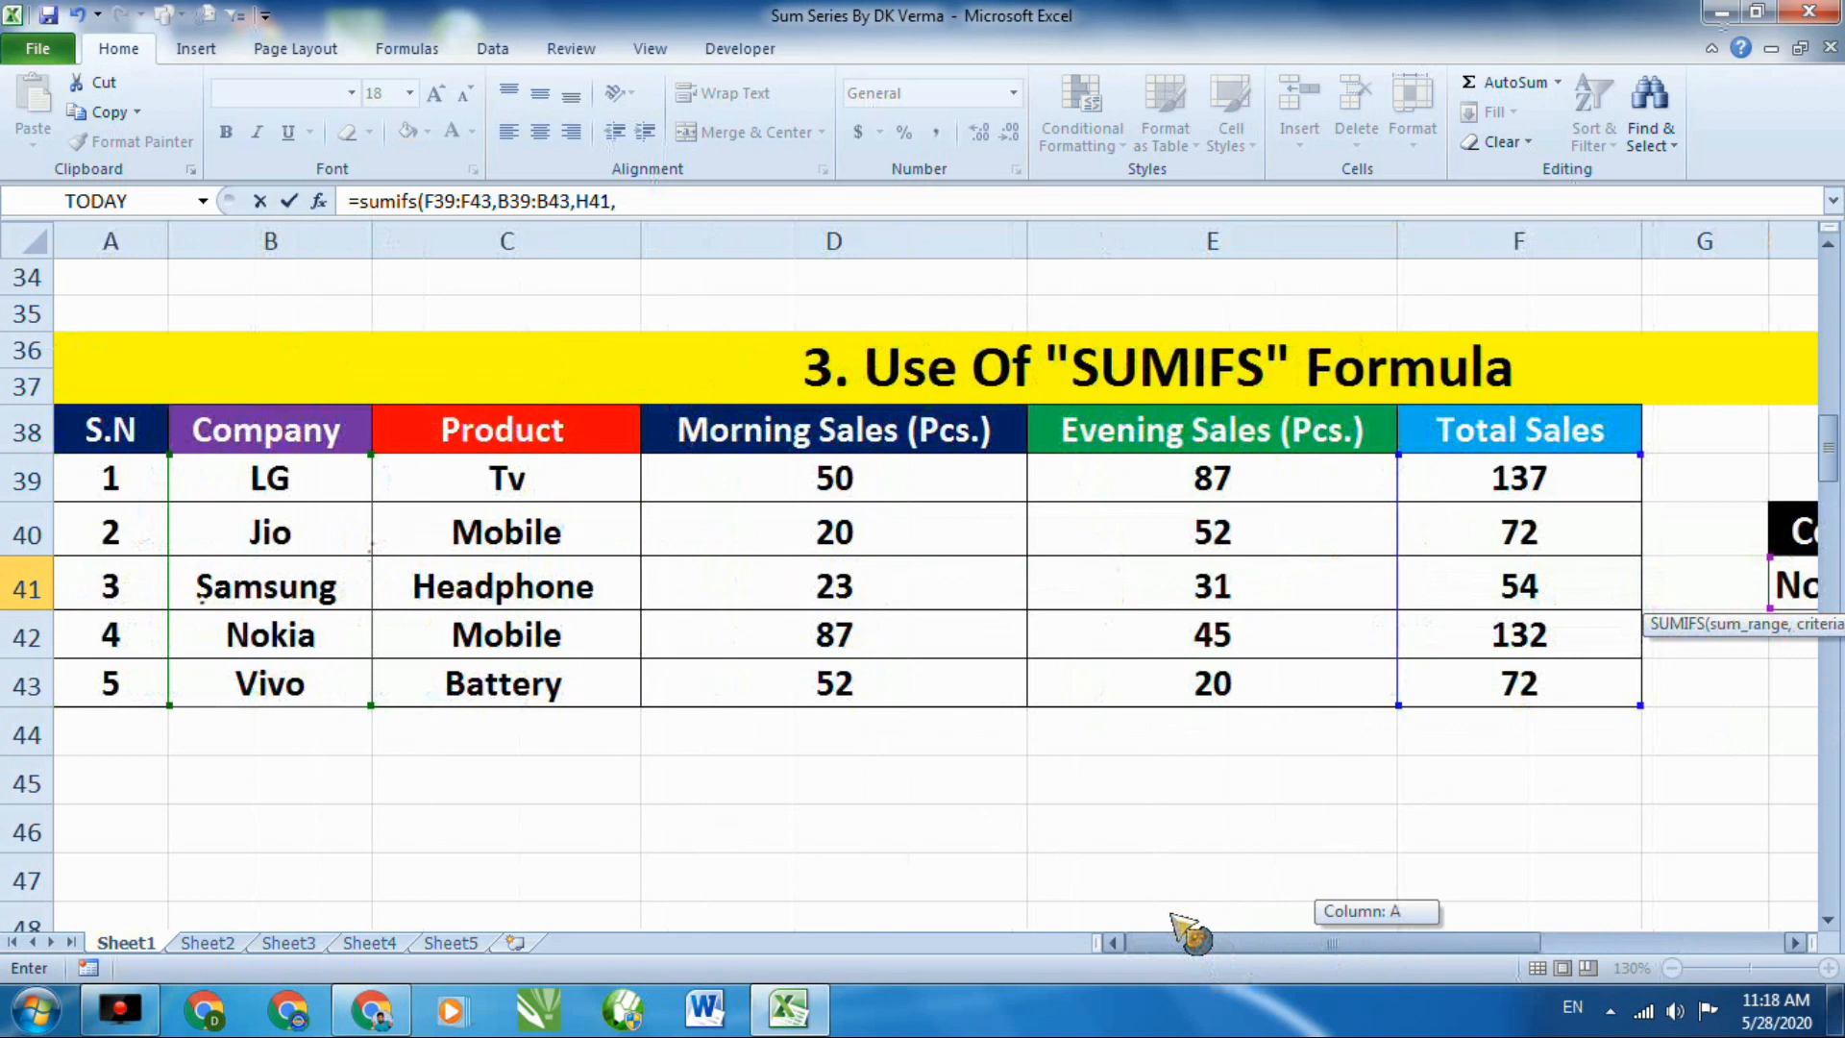
left_click_drag(552, 478, 569, 672)
left_click_drag(1331, 942, 1480, 942)
type(",")
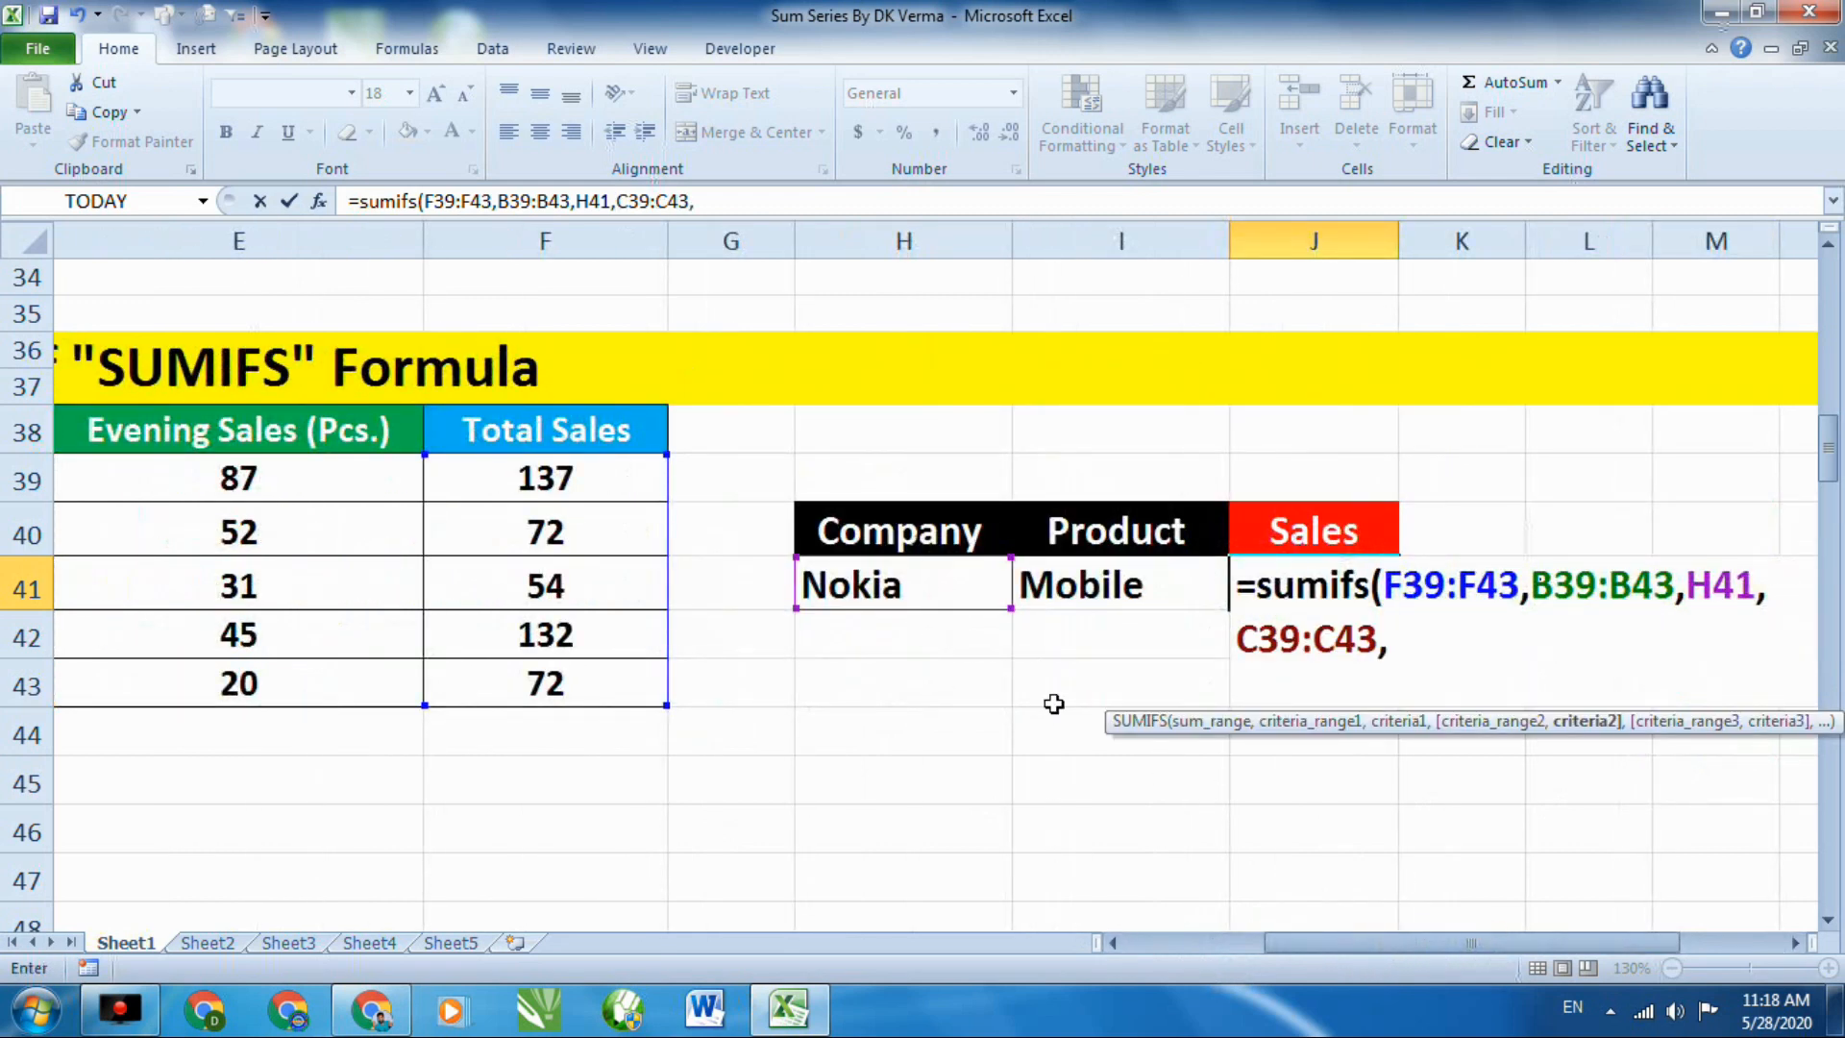
left_click(1091, 587)
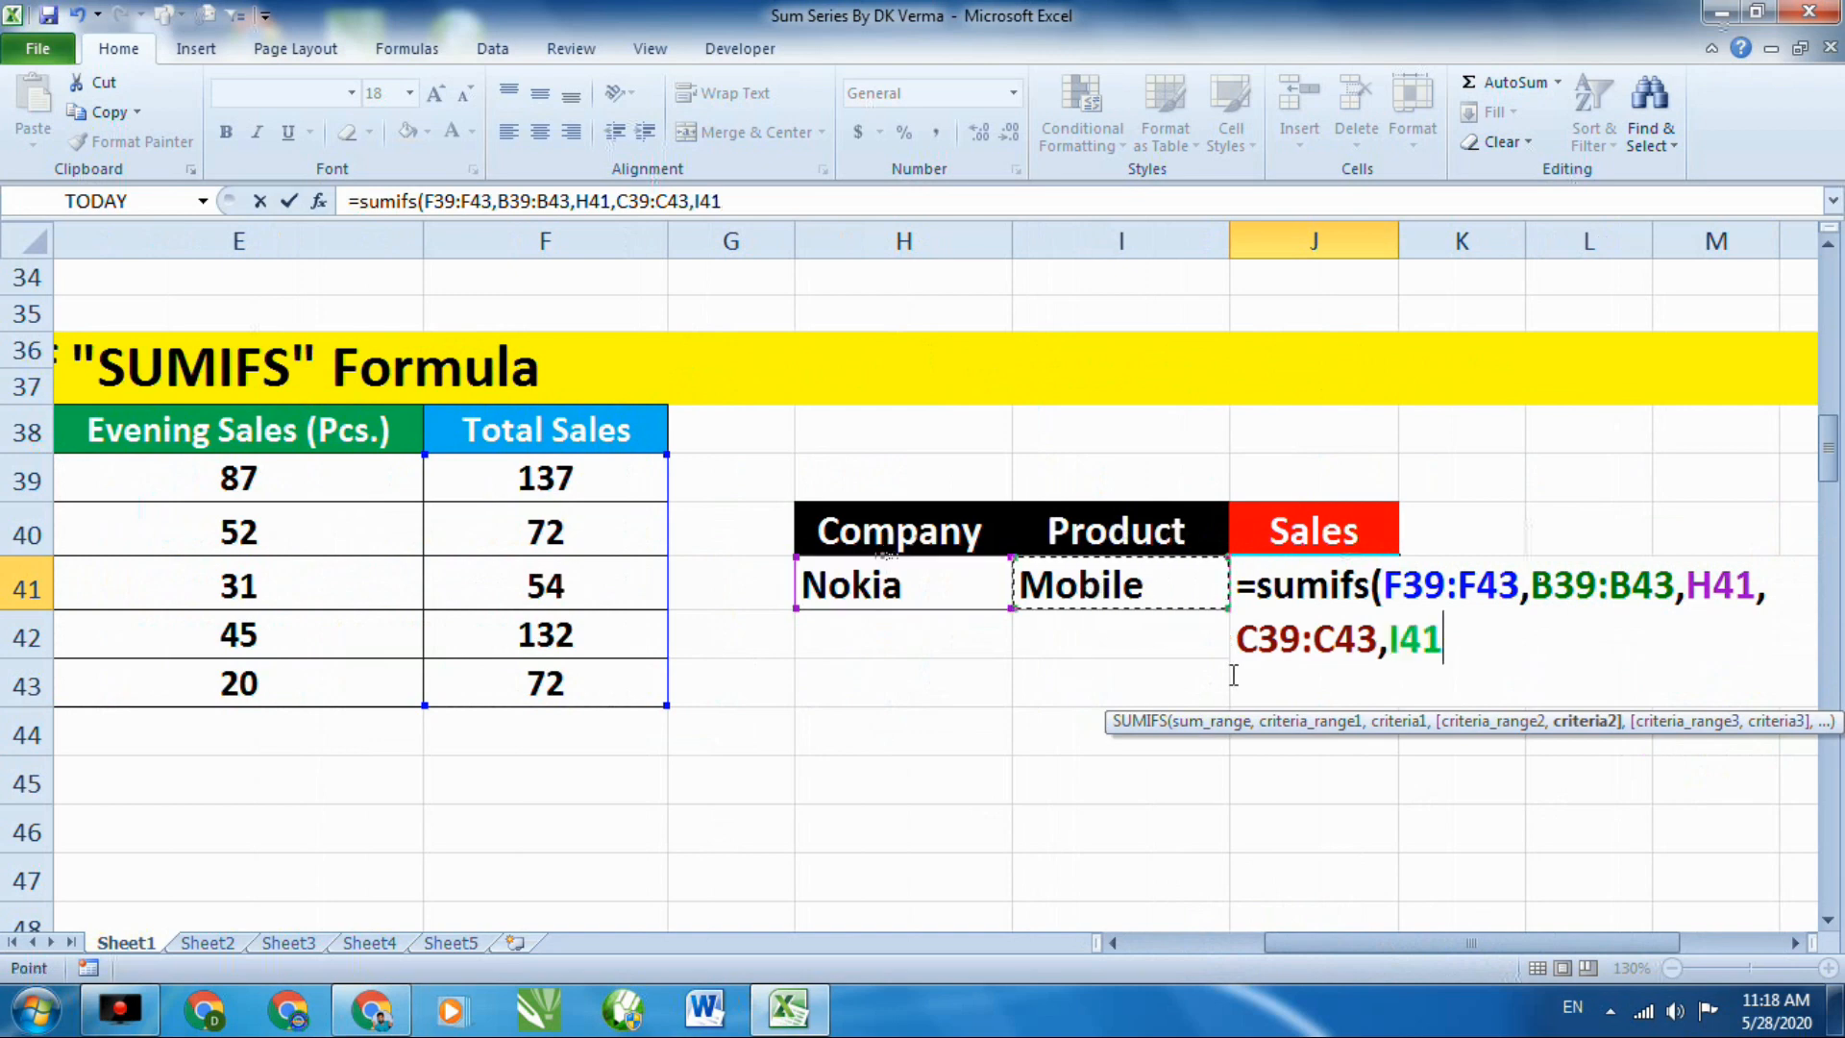
type(")")
key("Return")
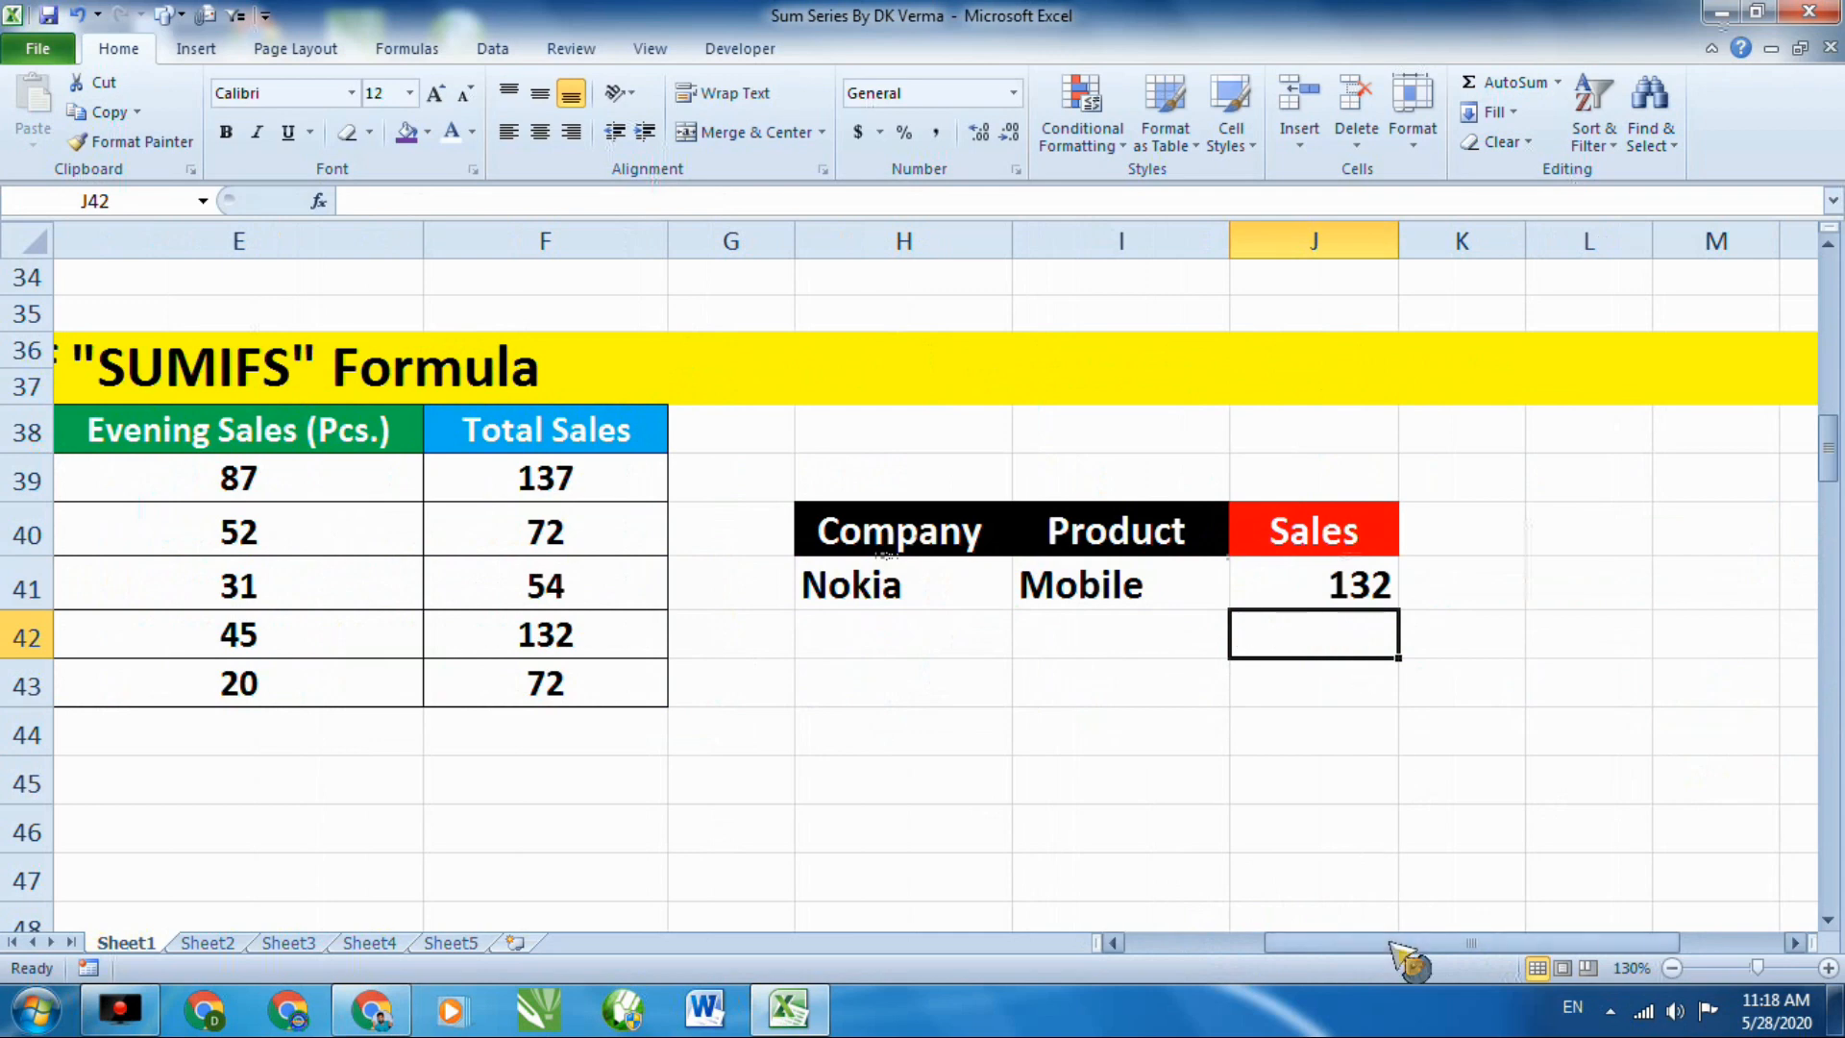
Go to the "SUMPRODUCT" formula section and temporarily mark up SUM and PRODUCT in its title.
left_click_drag(1389, 944, 1329, 942)
left_click_drag(1331, 942, 1263, 940)
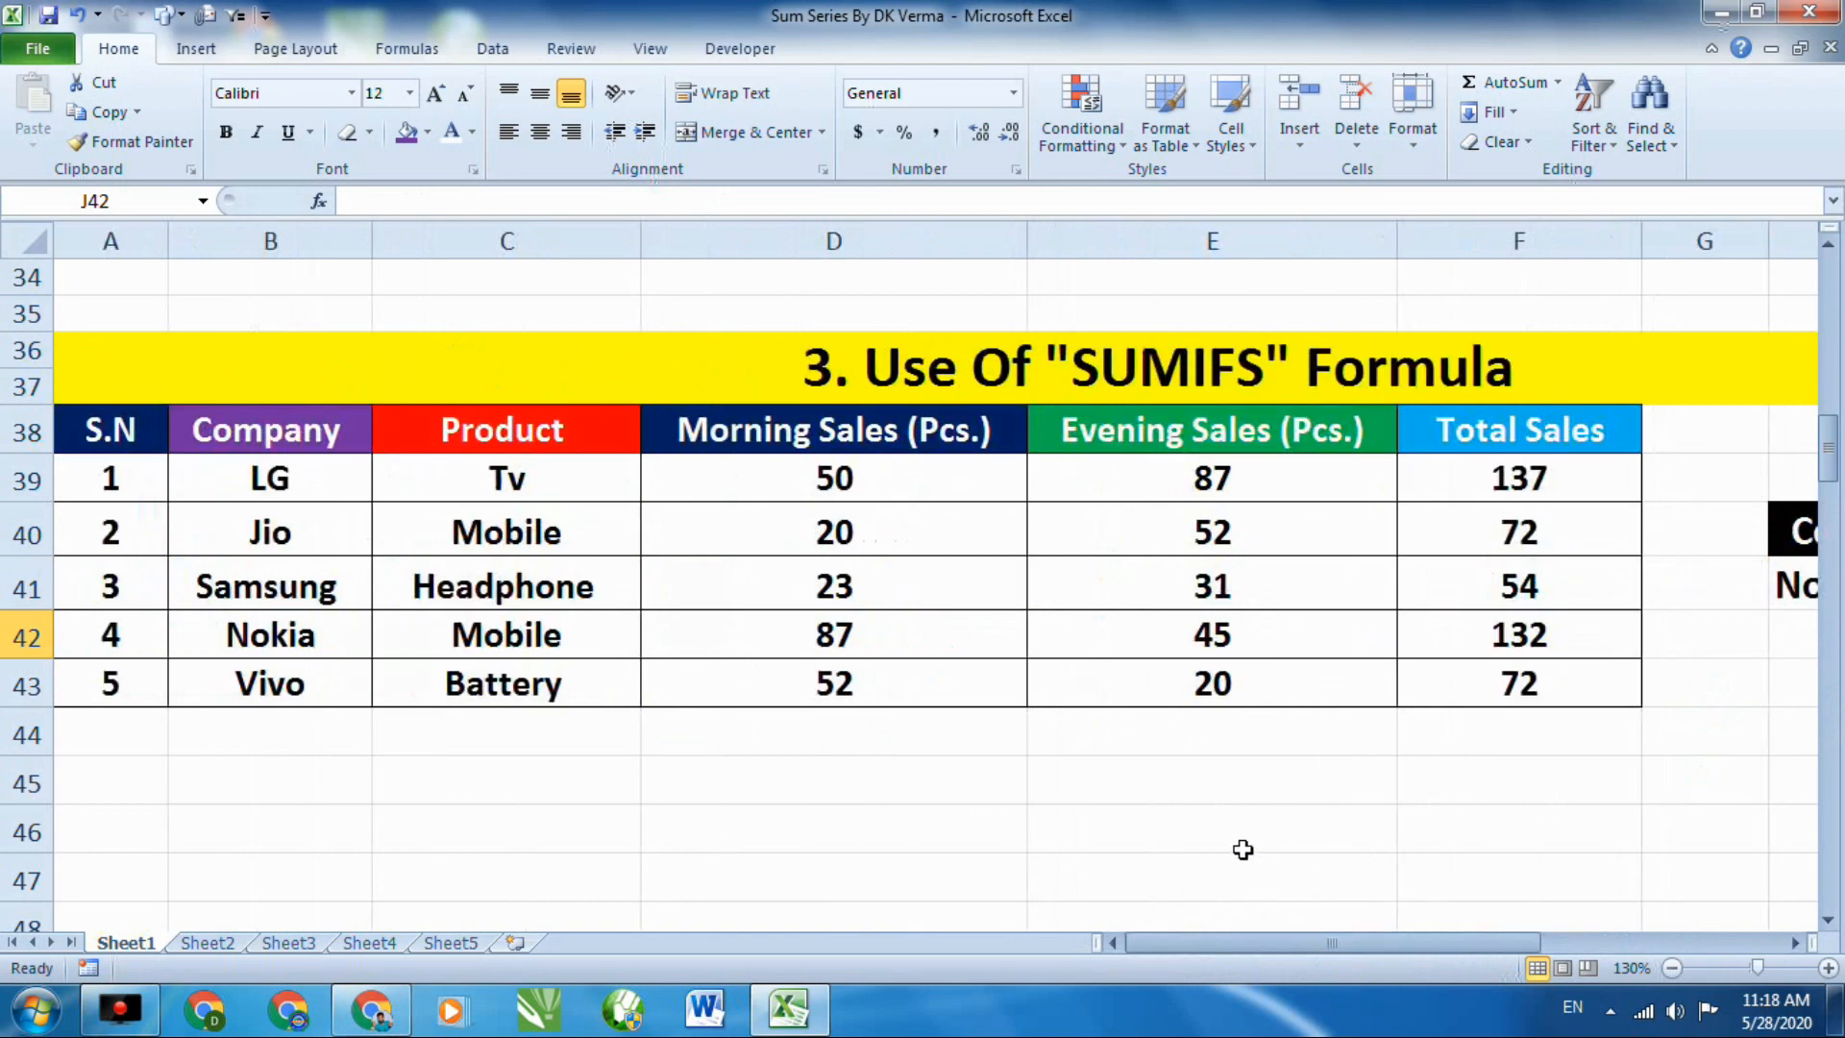
scroll(1240, 846, "down", 4)
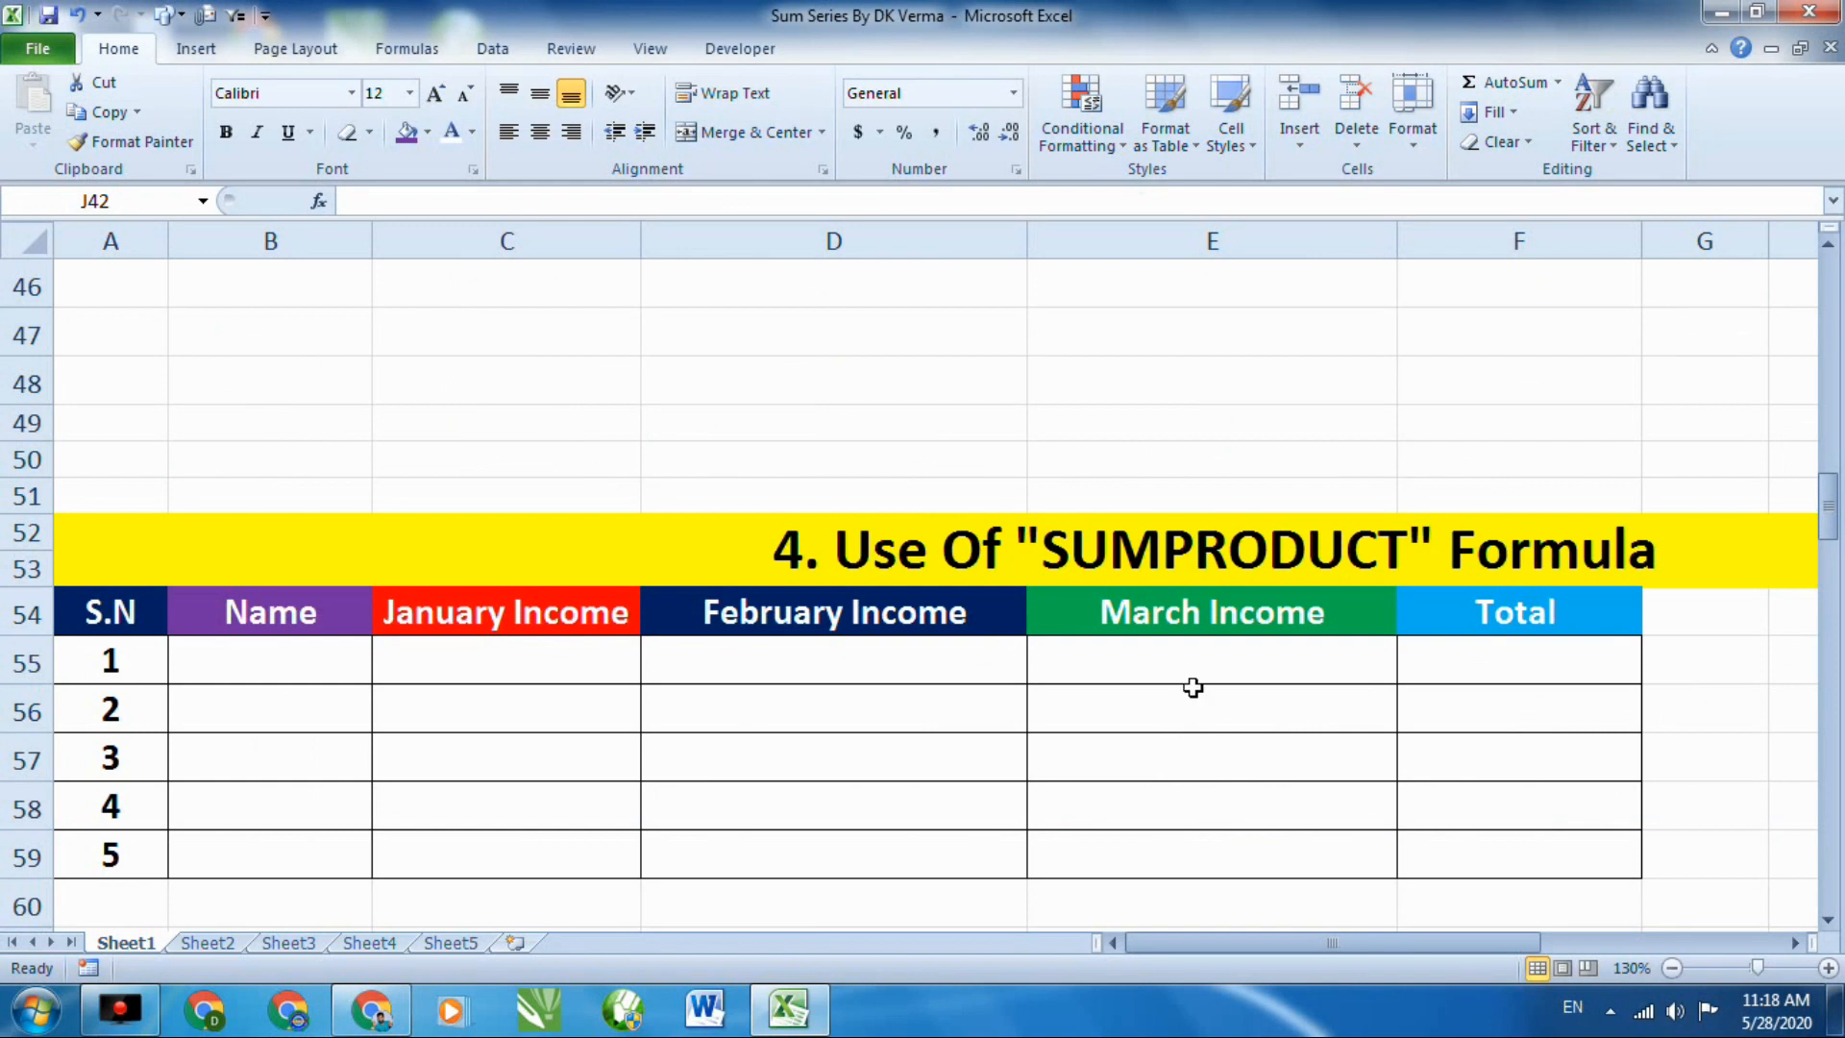
left_click_drag(1028, 510, 1165, 589)
left_click_drag(1164, 497, 1318, 585)
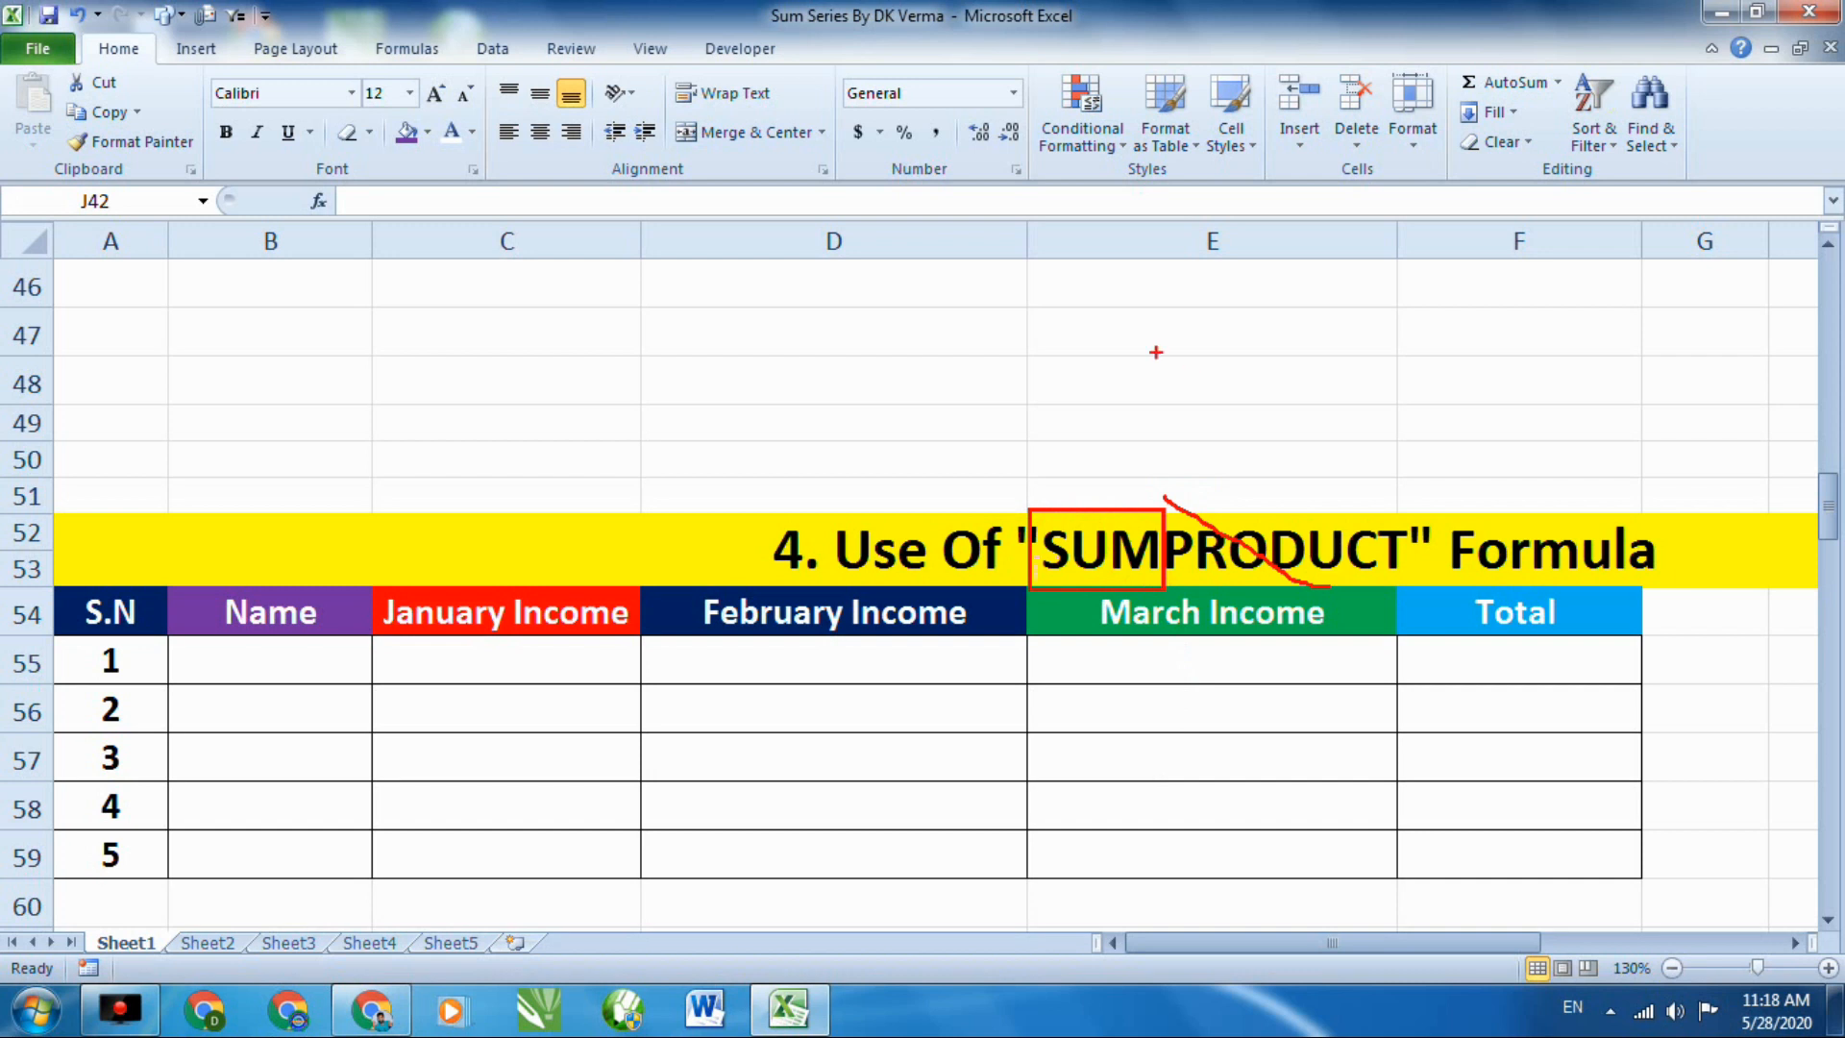
key("Escape")
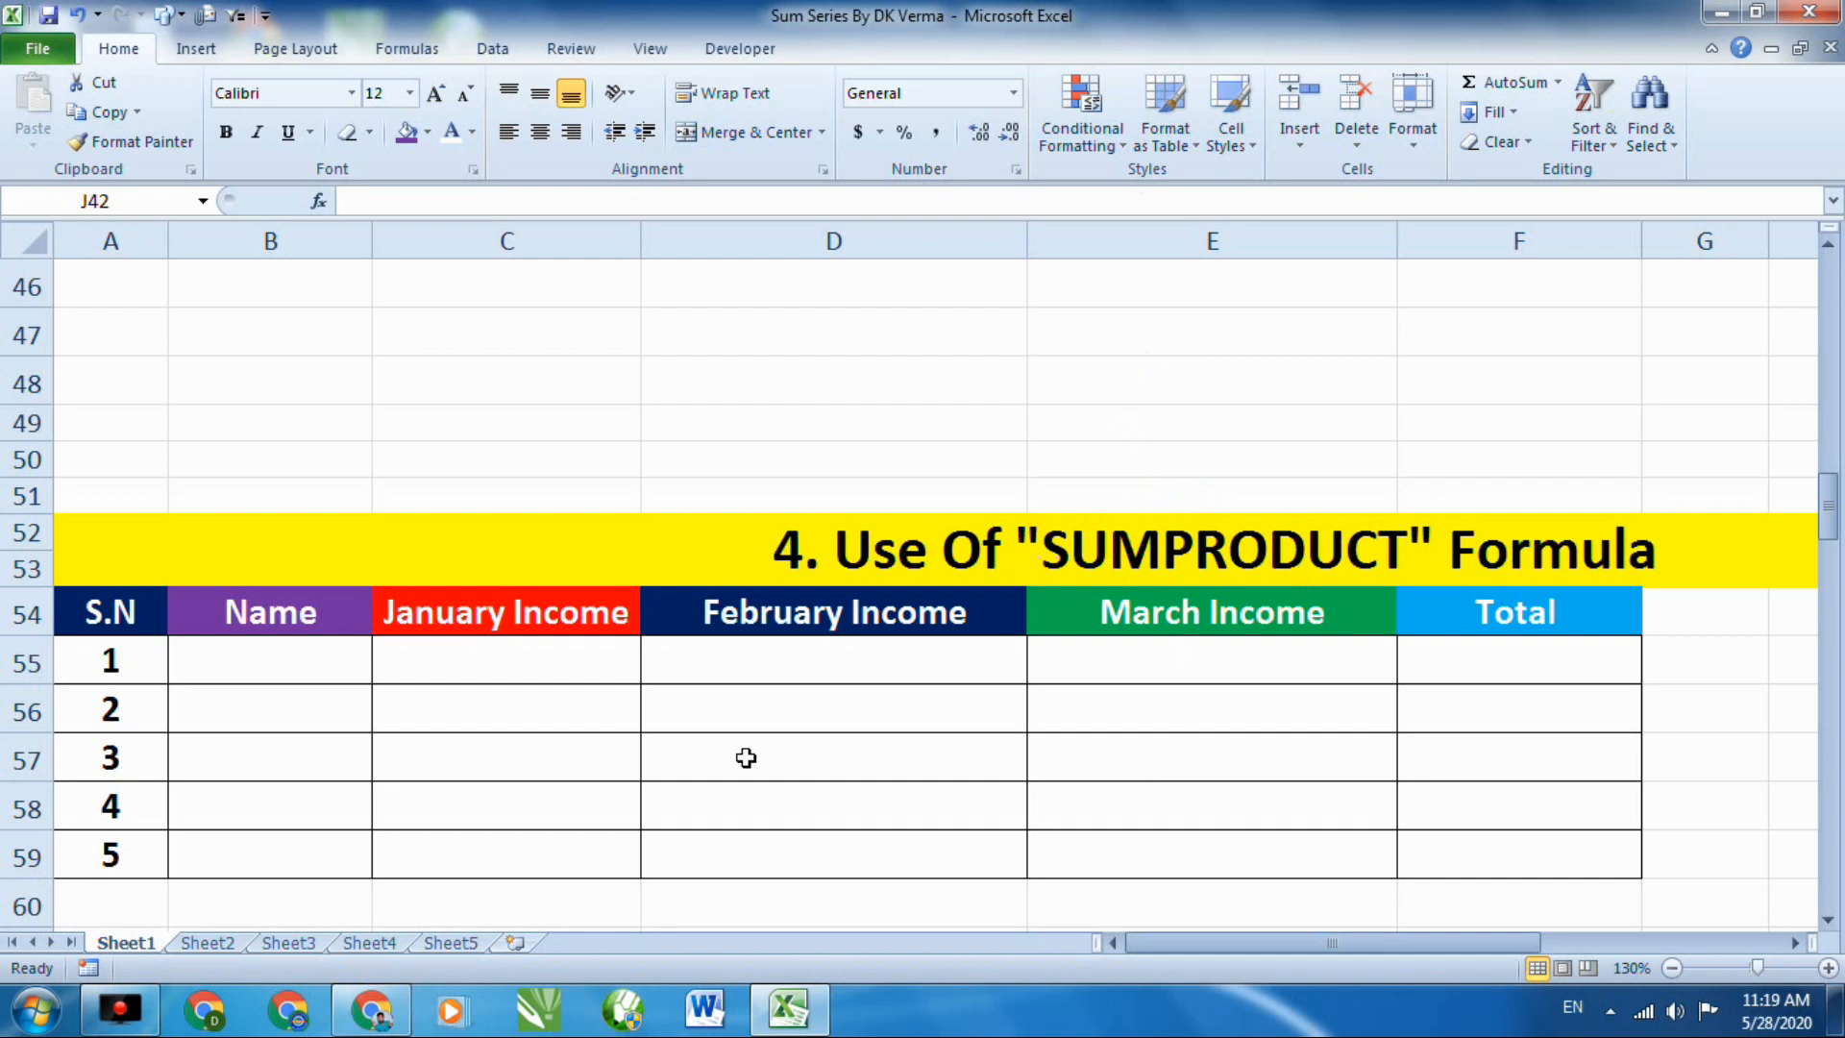
Fill the Name column of the SUMPRODUCT table with A, B, C, D and E in B55:B59.
double_click(257, 654)
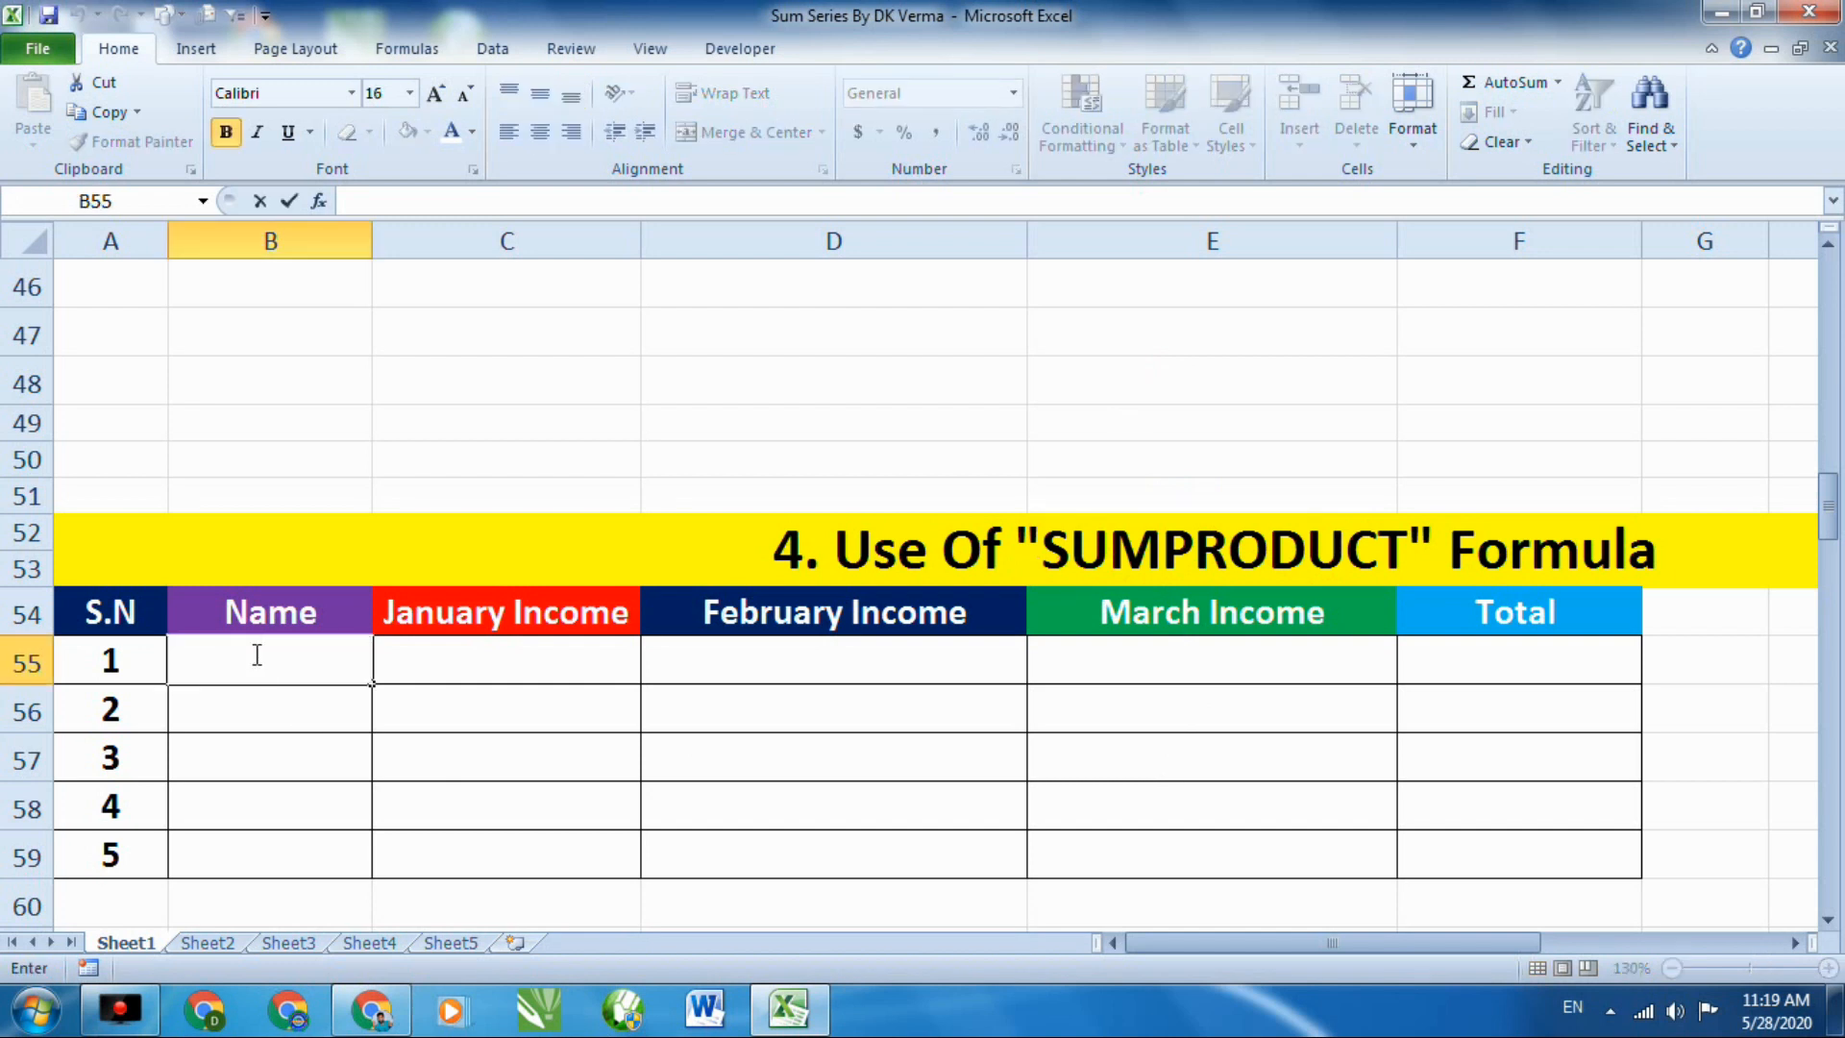
type("d")
key("BackSpace")
type("A")
key("Return")
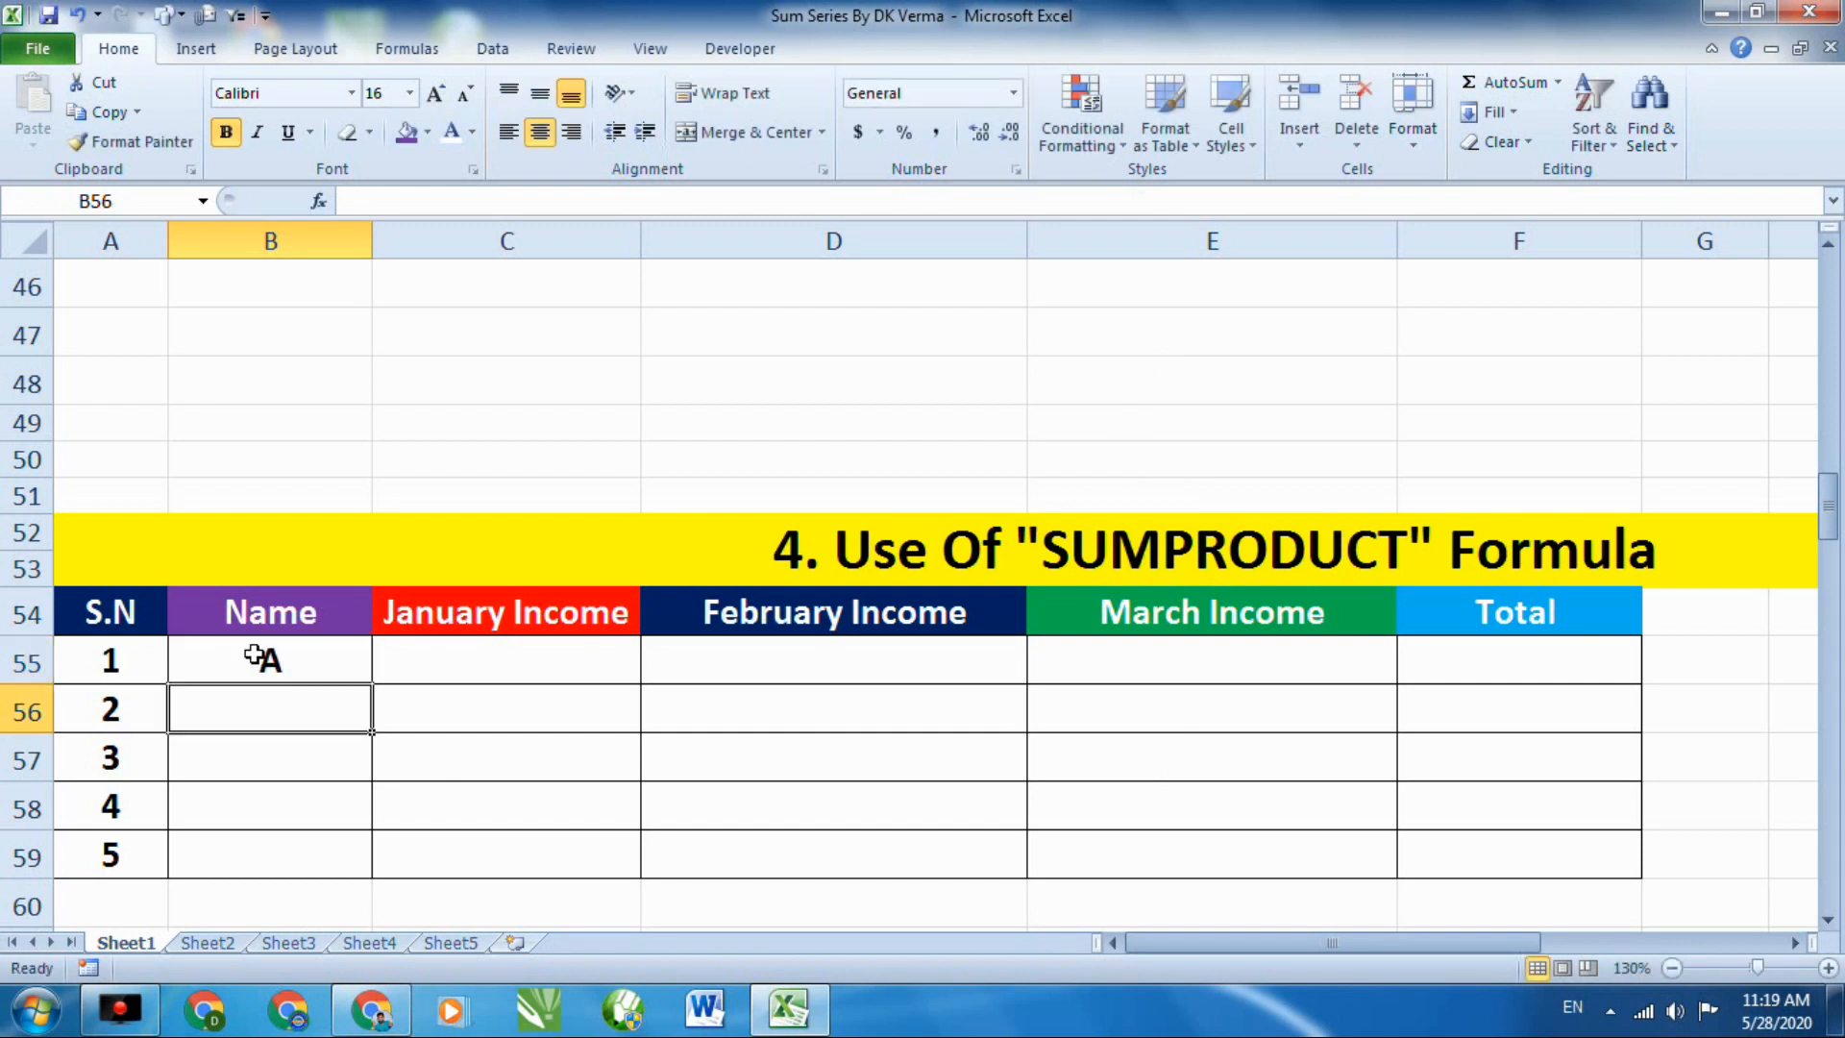
type("B")
key("Return")
type("C")
key("Return")
type("D")
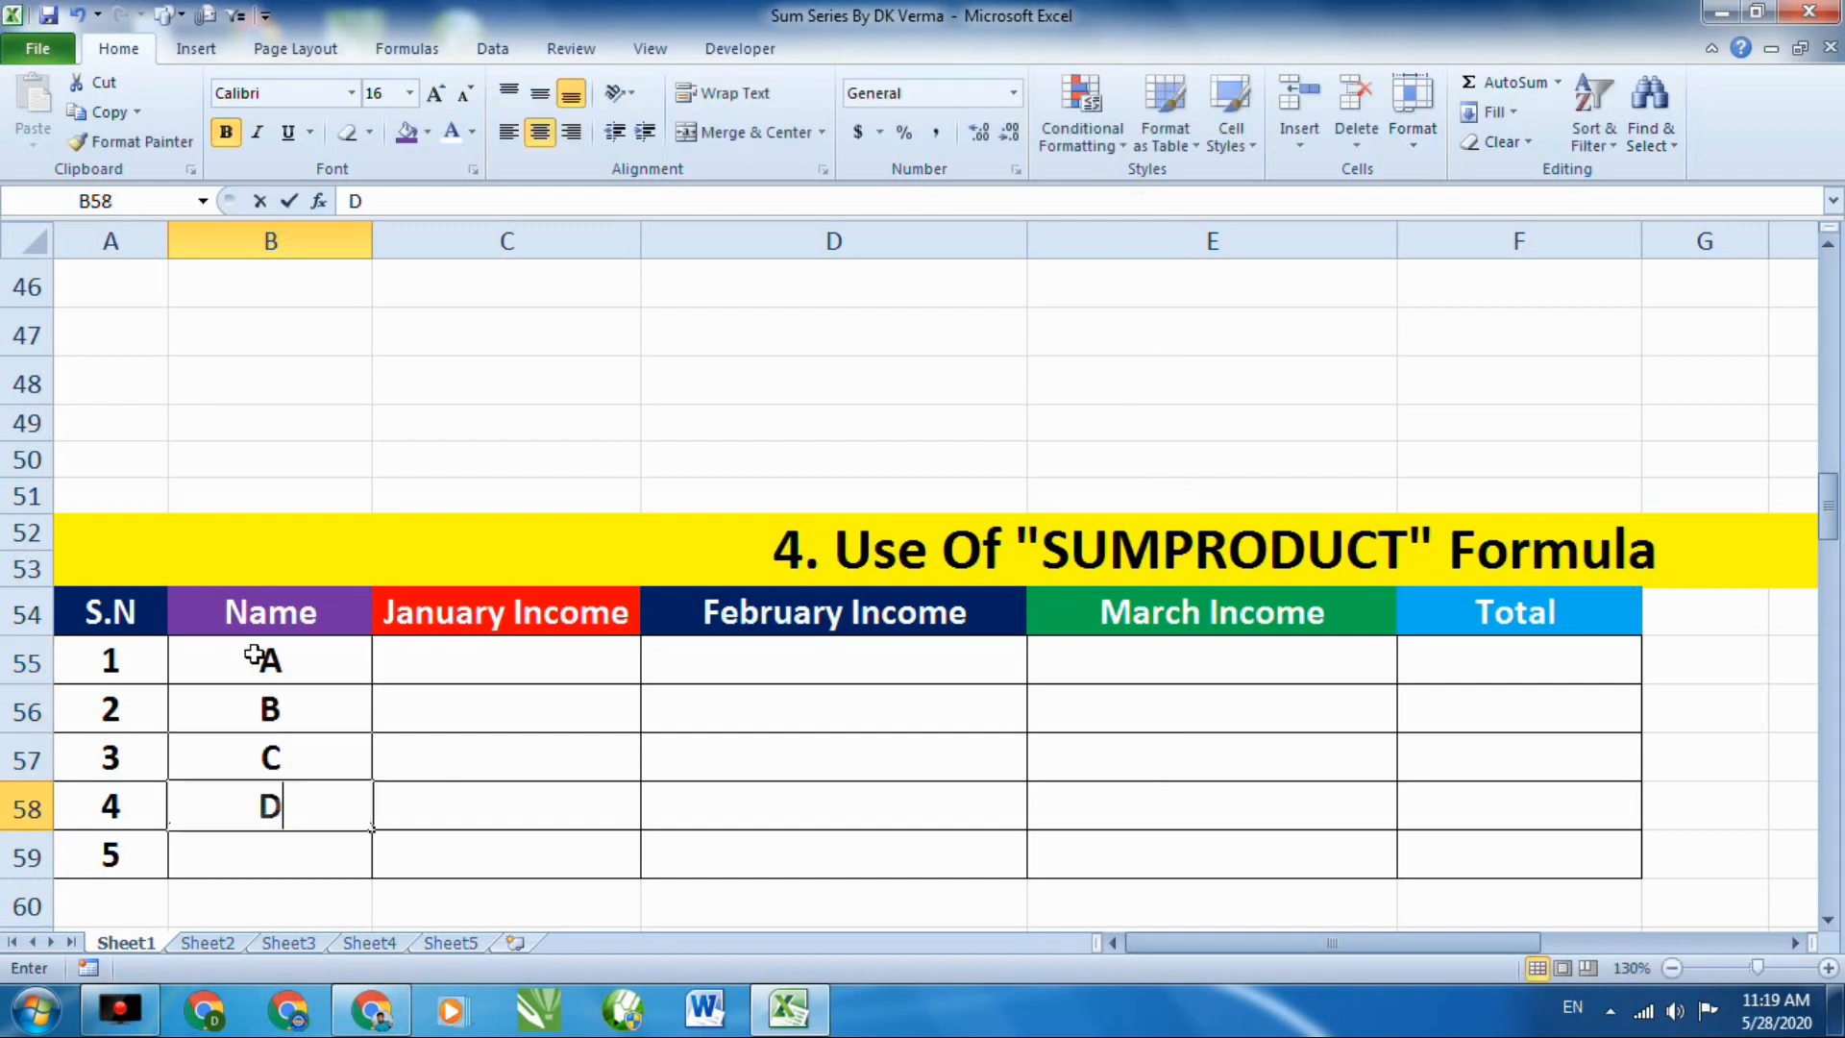
key("Return")
type("E")
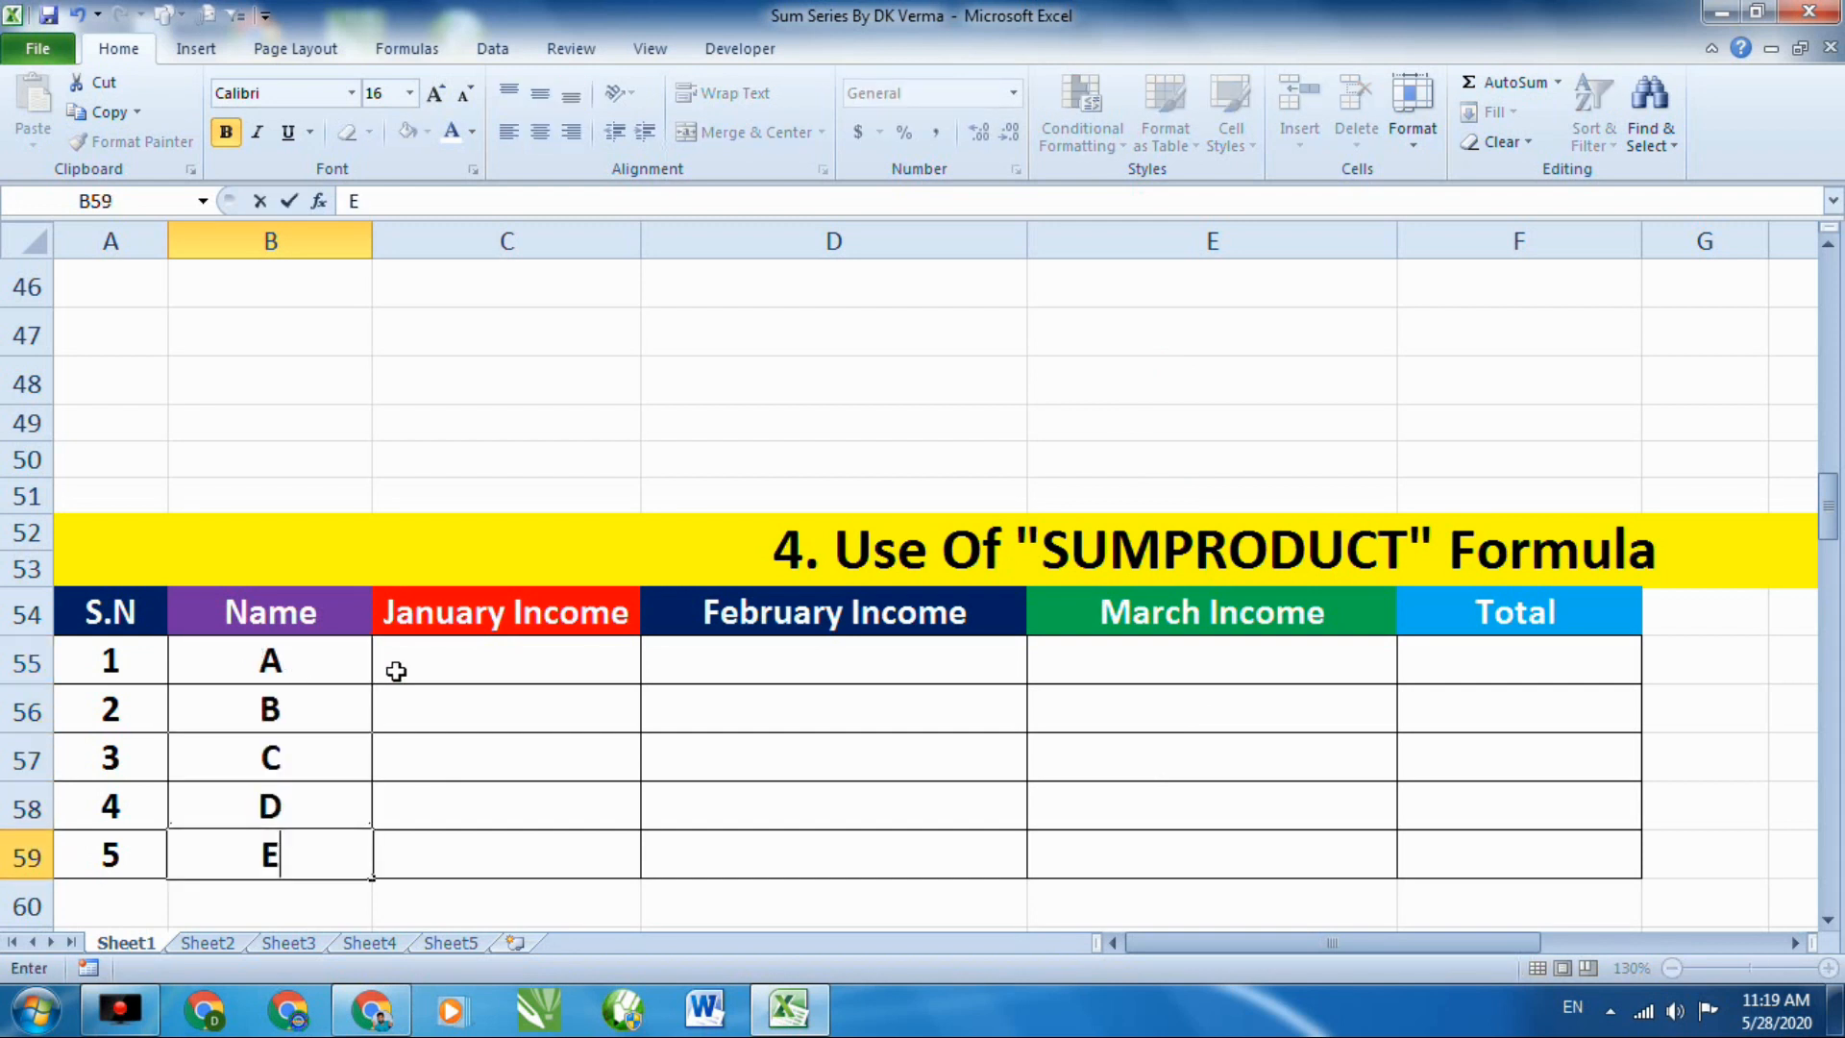
Replace the January Income header in C54 with MOBILE (PCS.) and enter 5 in C55.
left_click(494, 672)
left_click(495, 620)
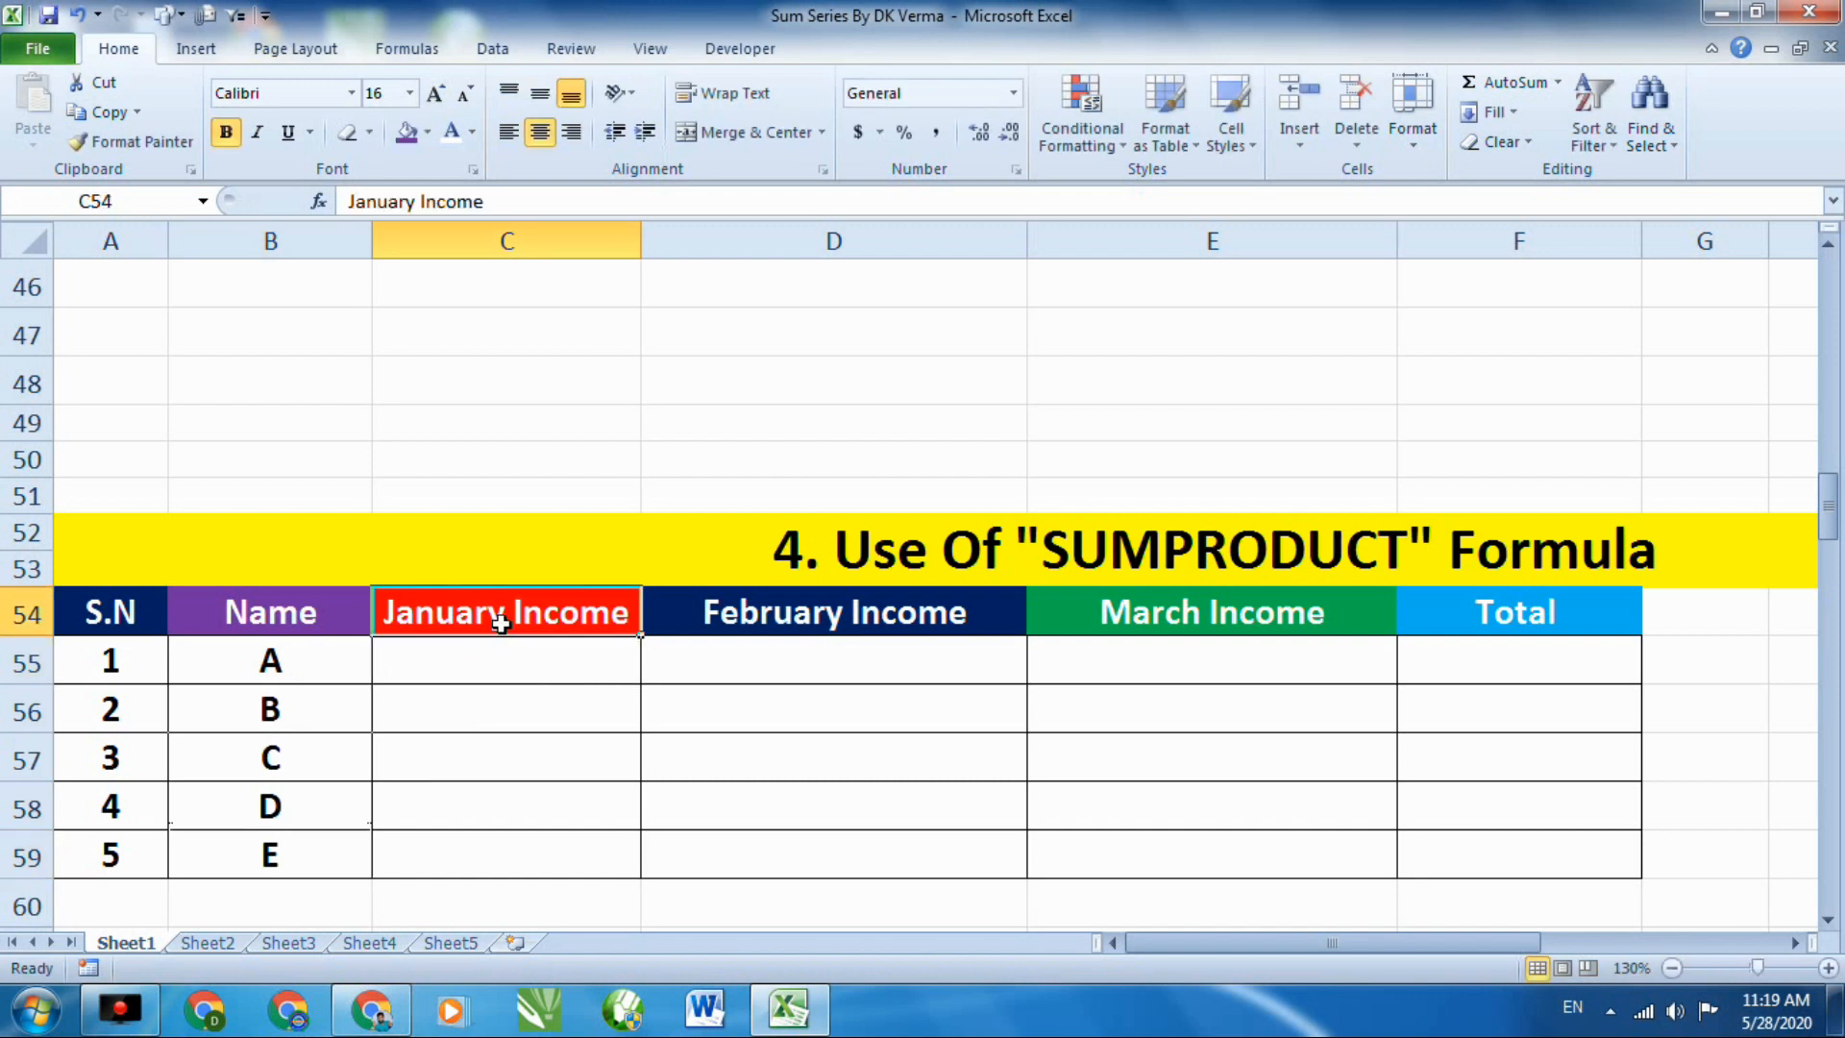
key("Delete")
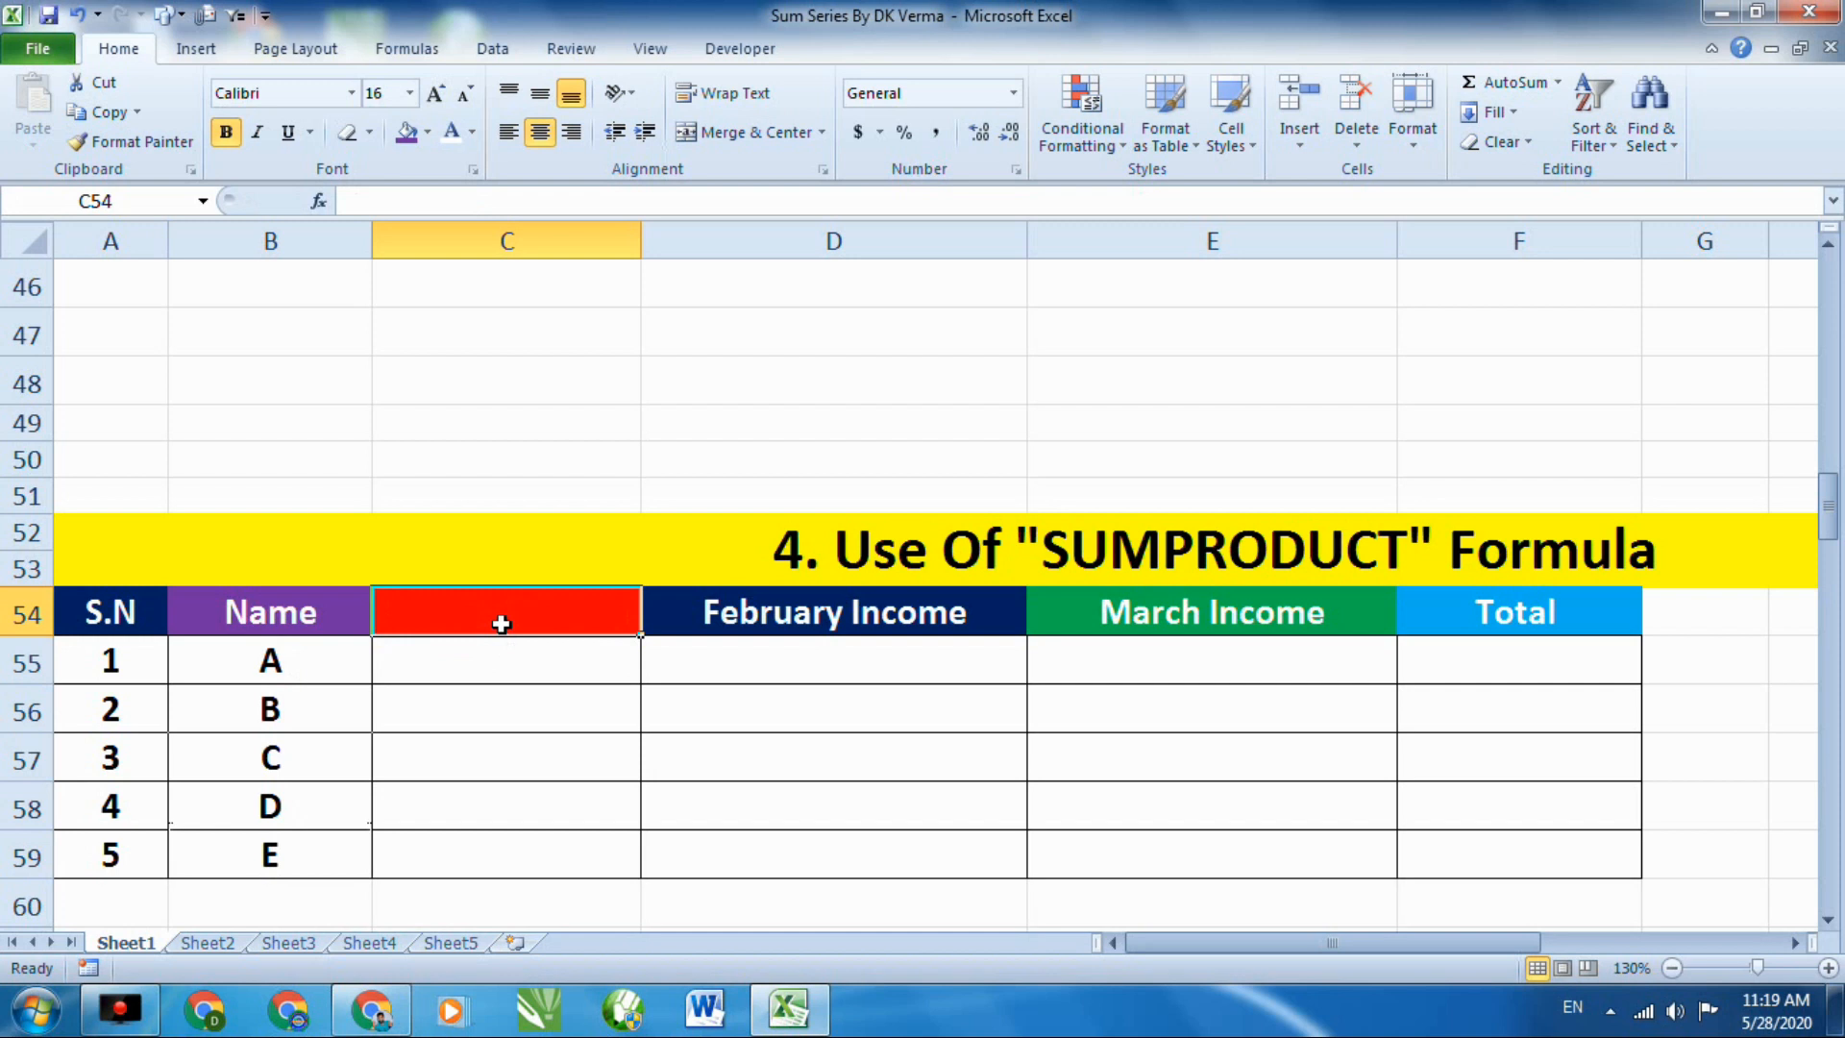
type("MOBILE")
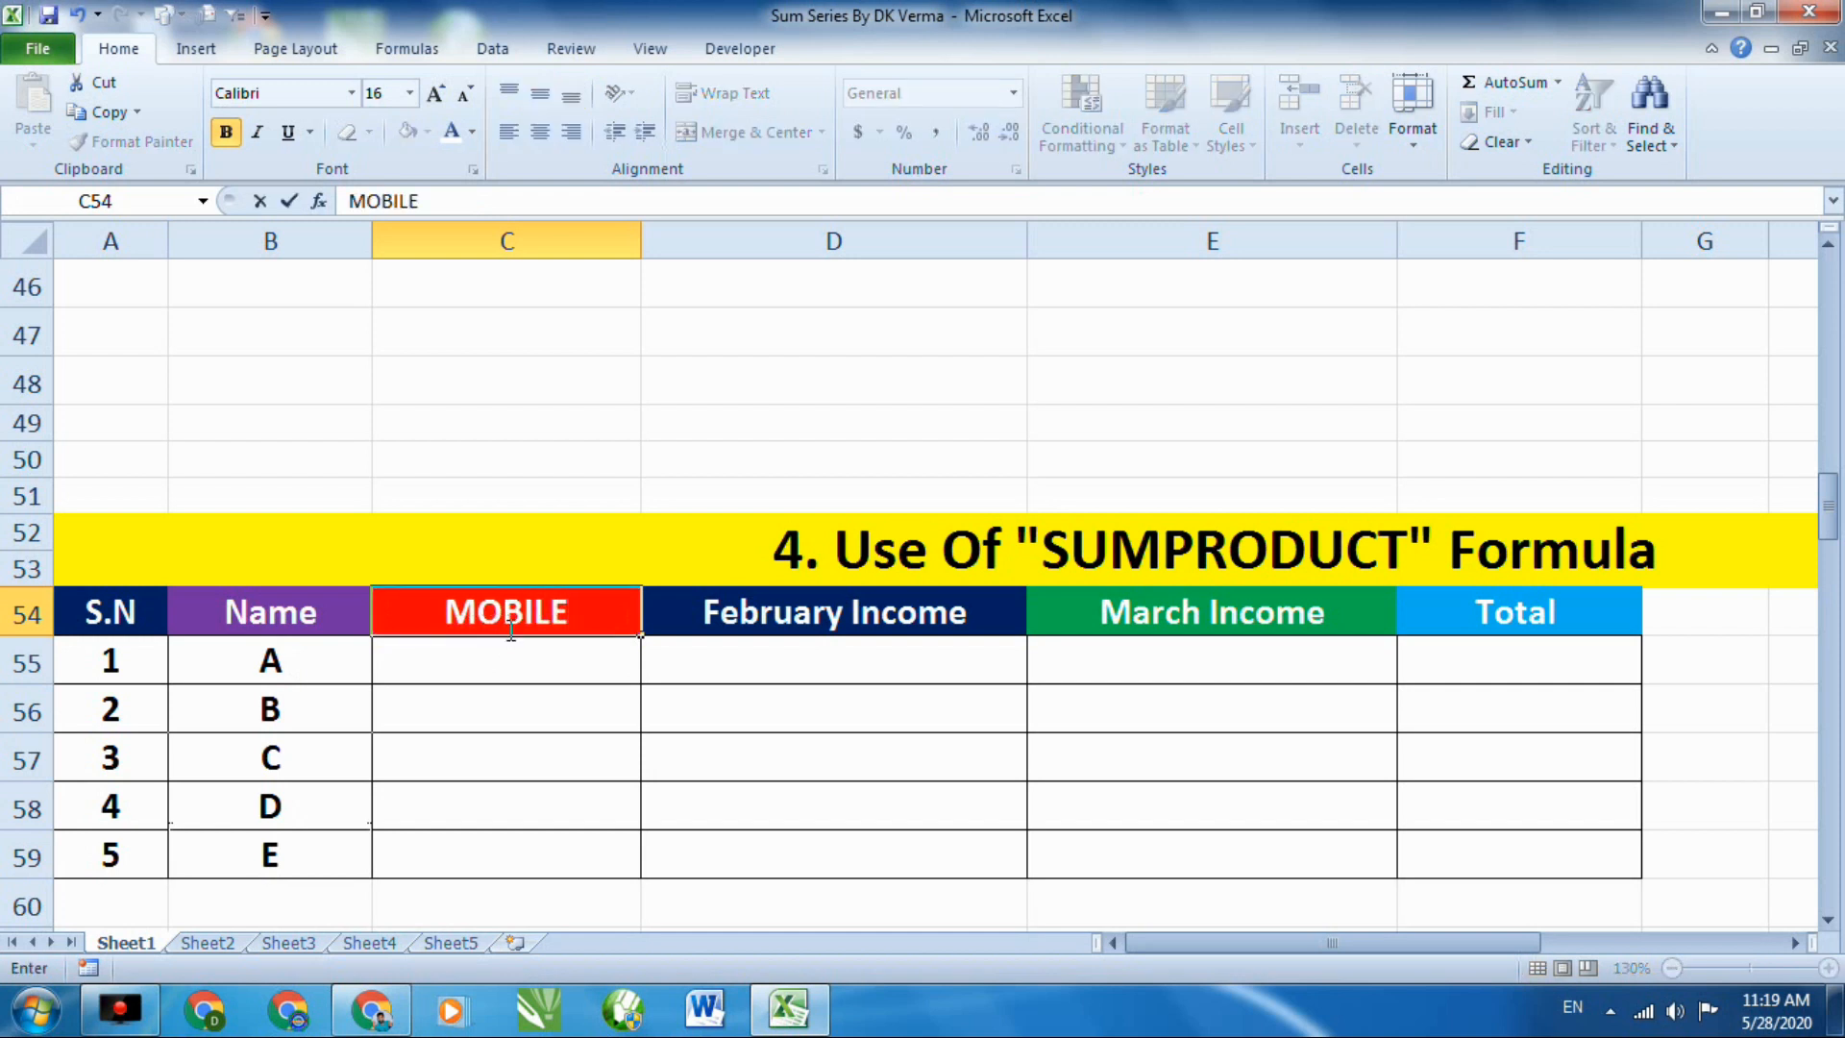
left_click(751, 607)
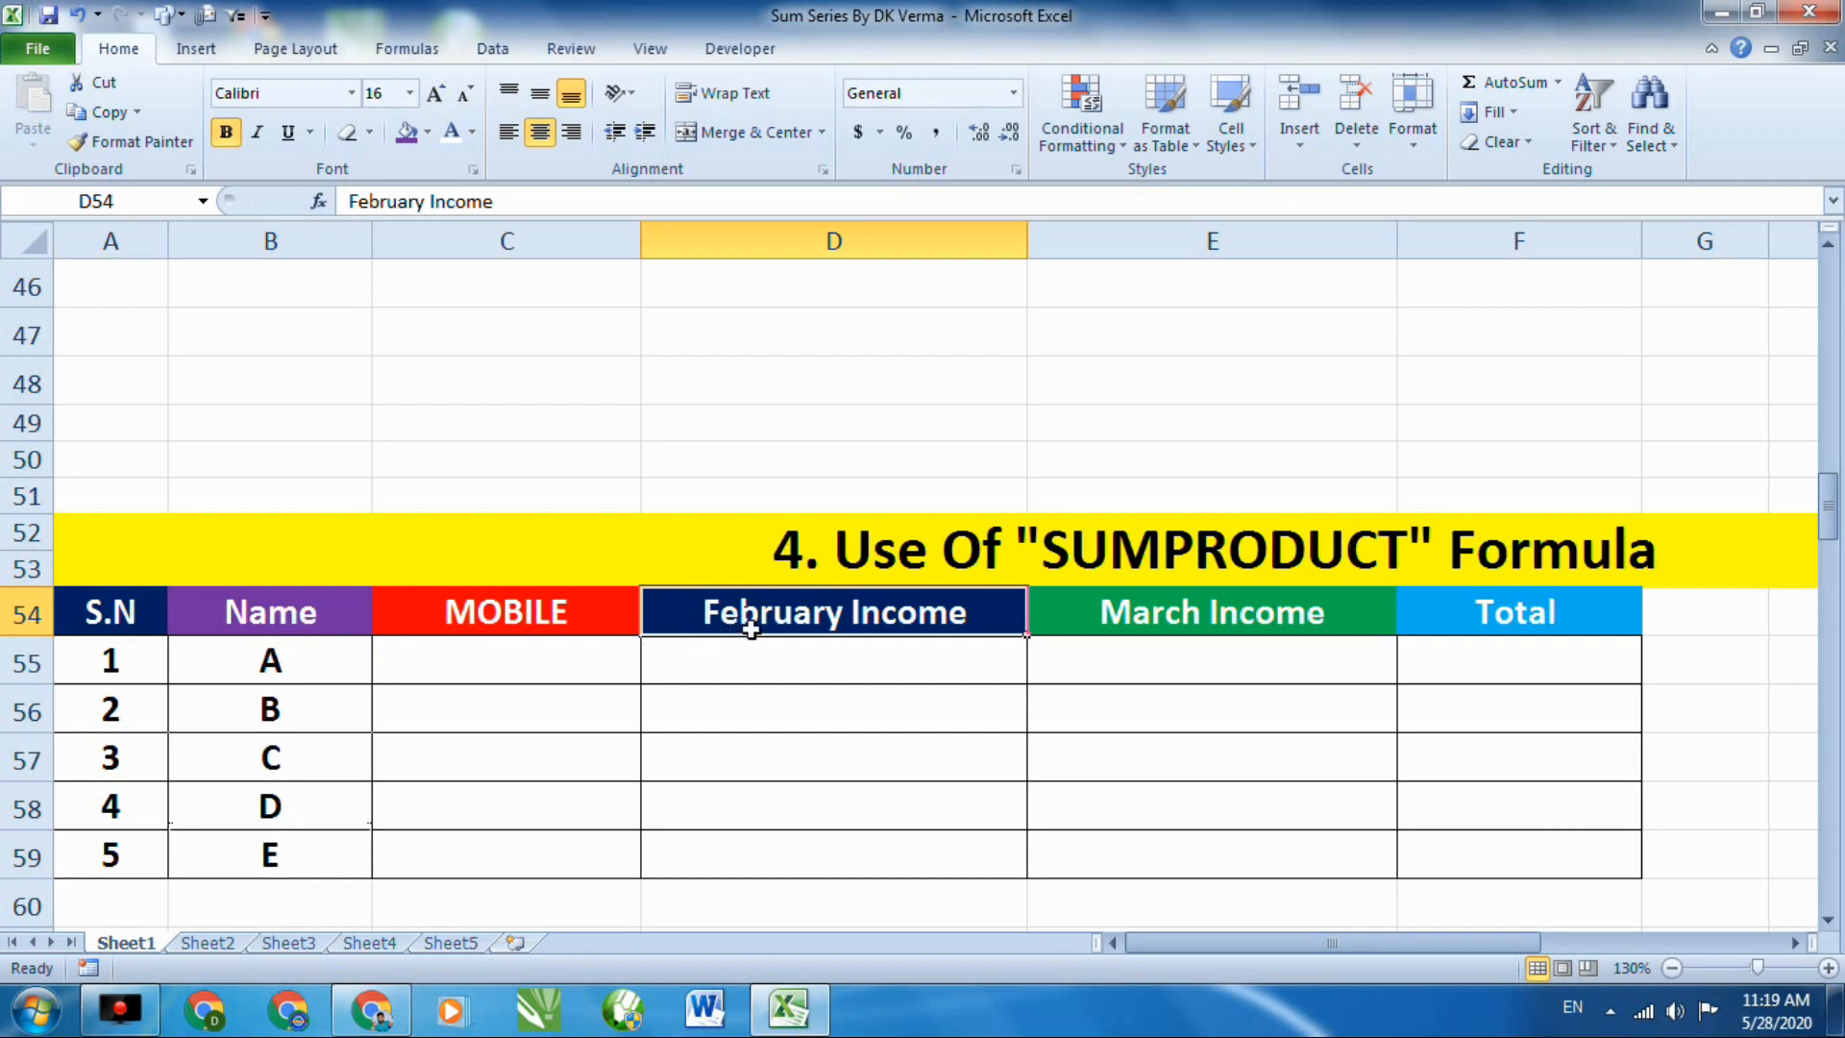
left_click(560, 655)
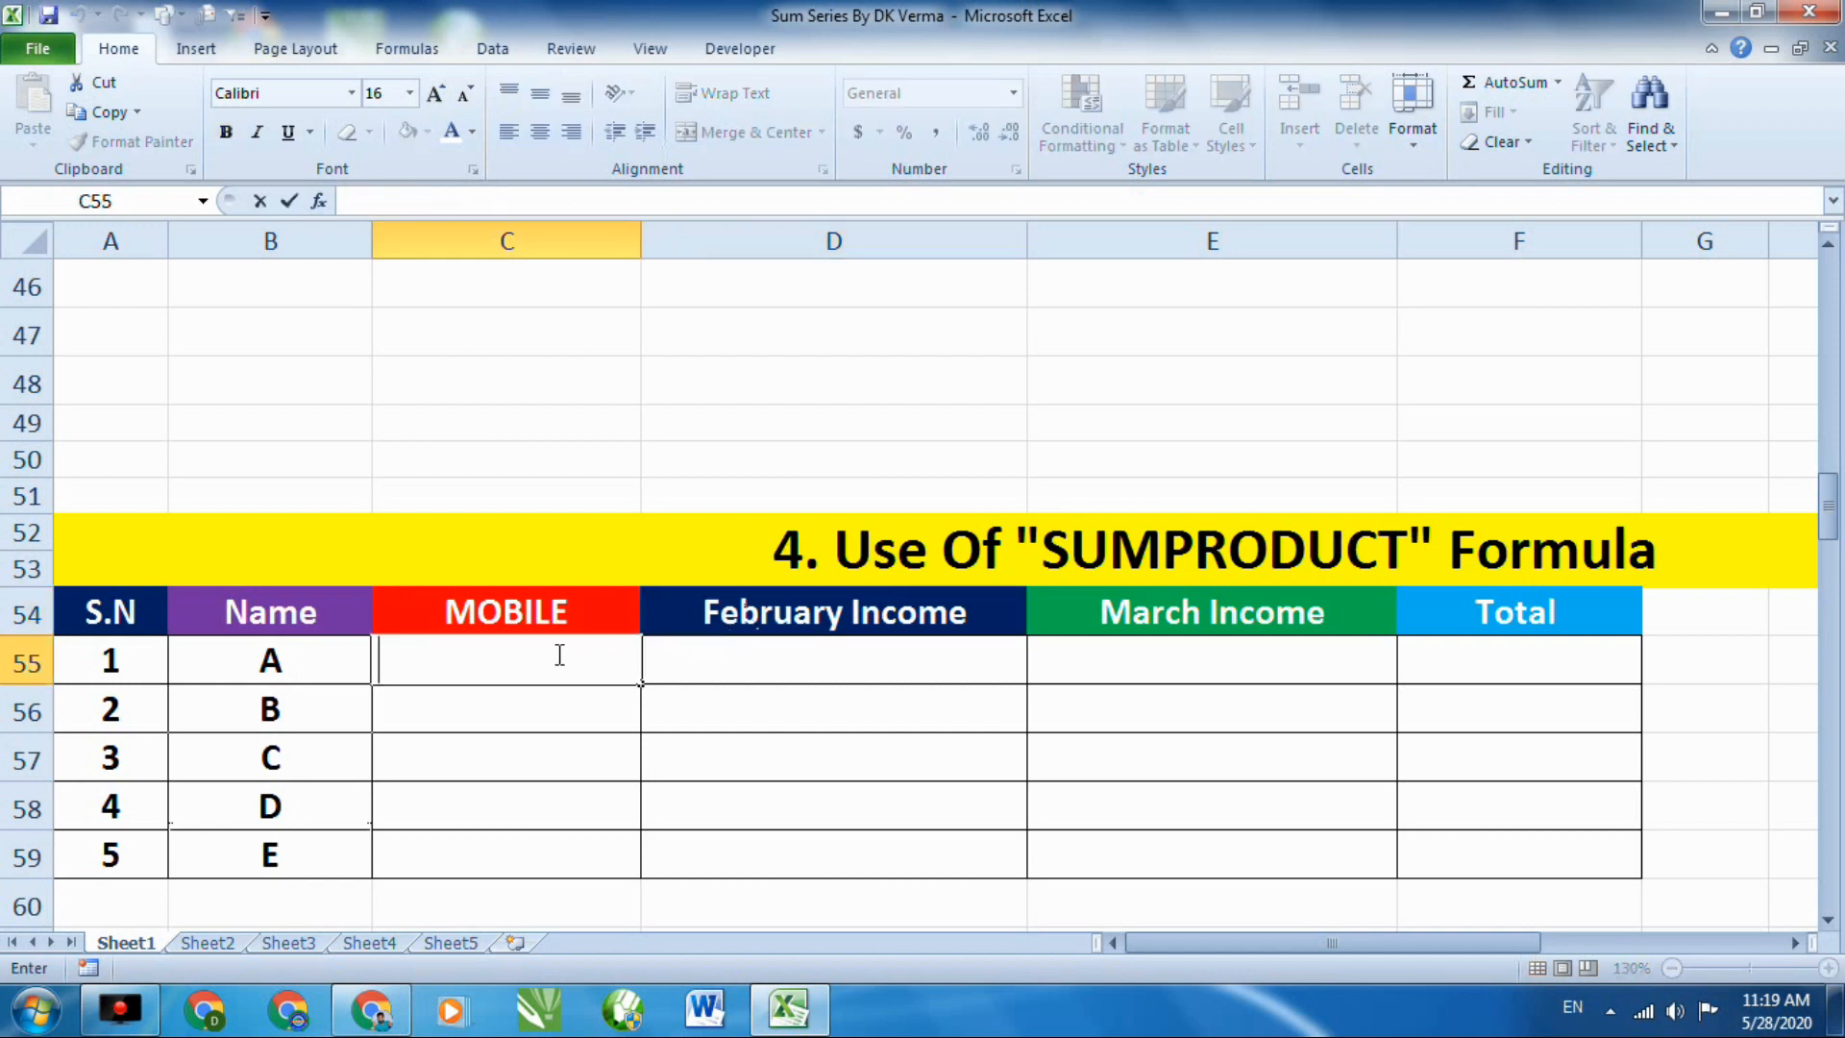
type("5")
double_click(585, 615)
type("(")
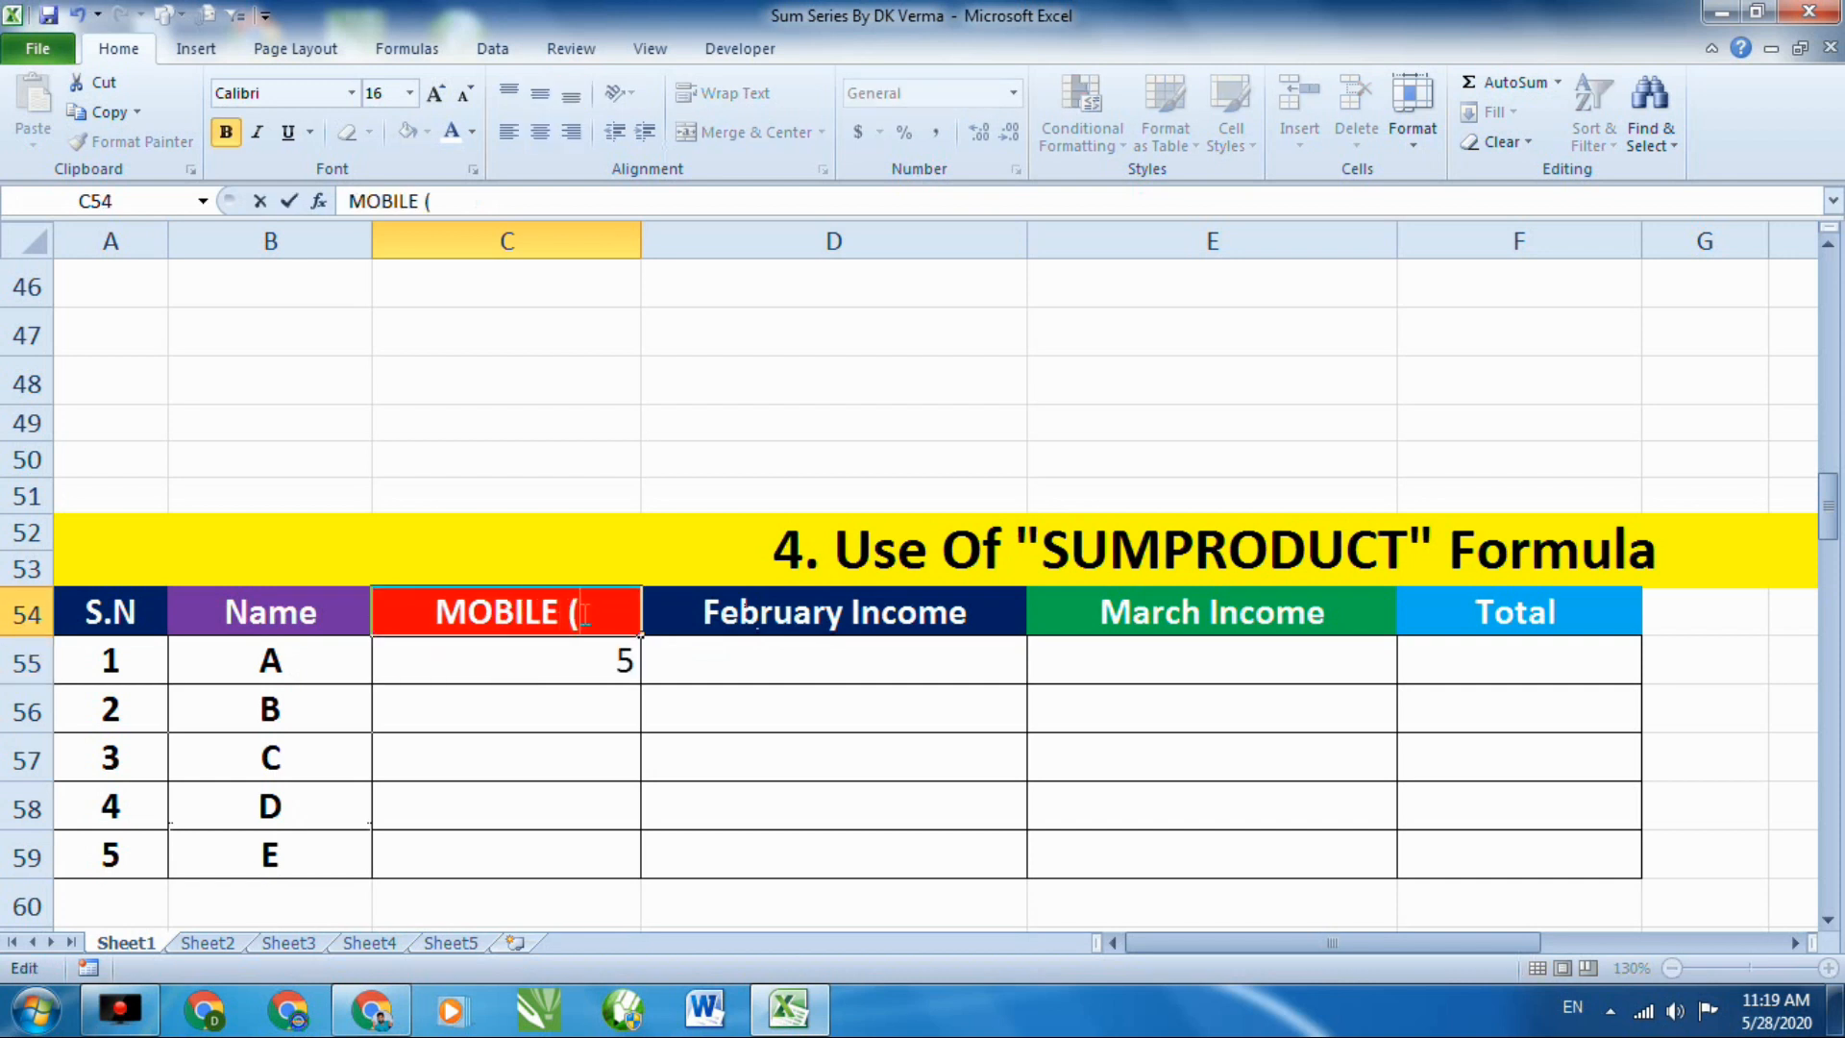
type("PCS.)")
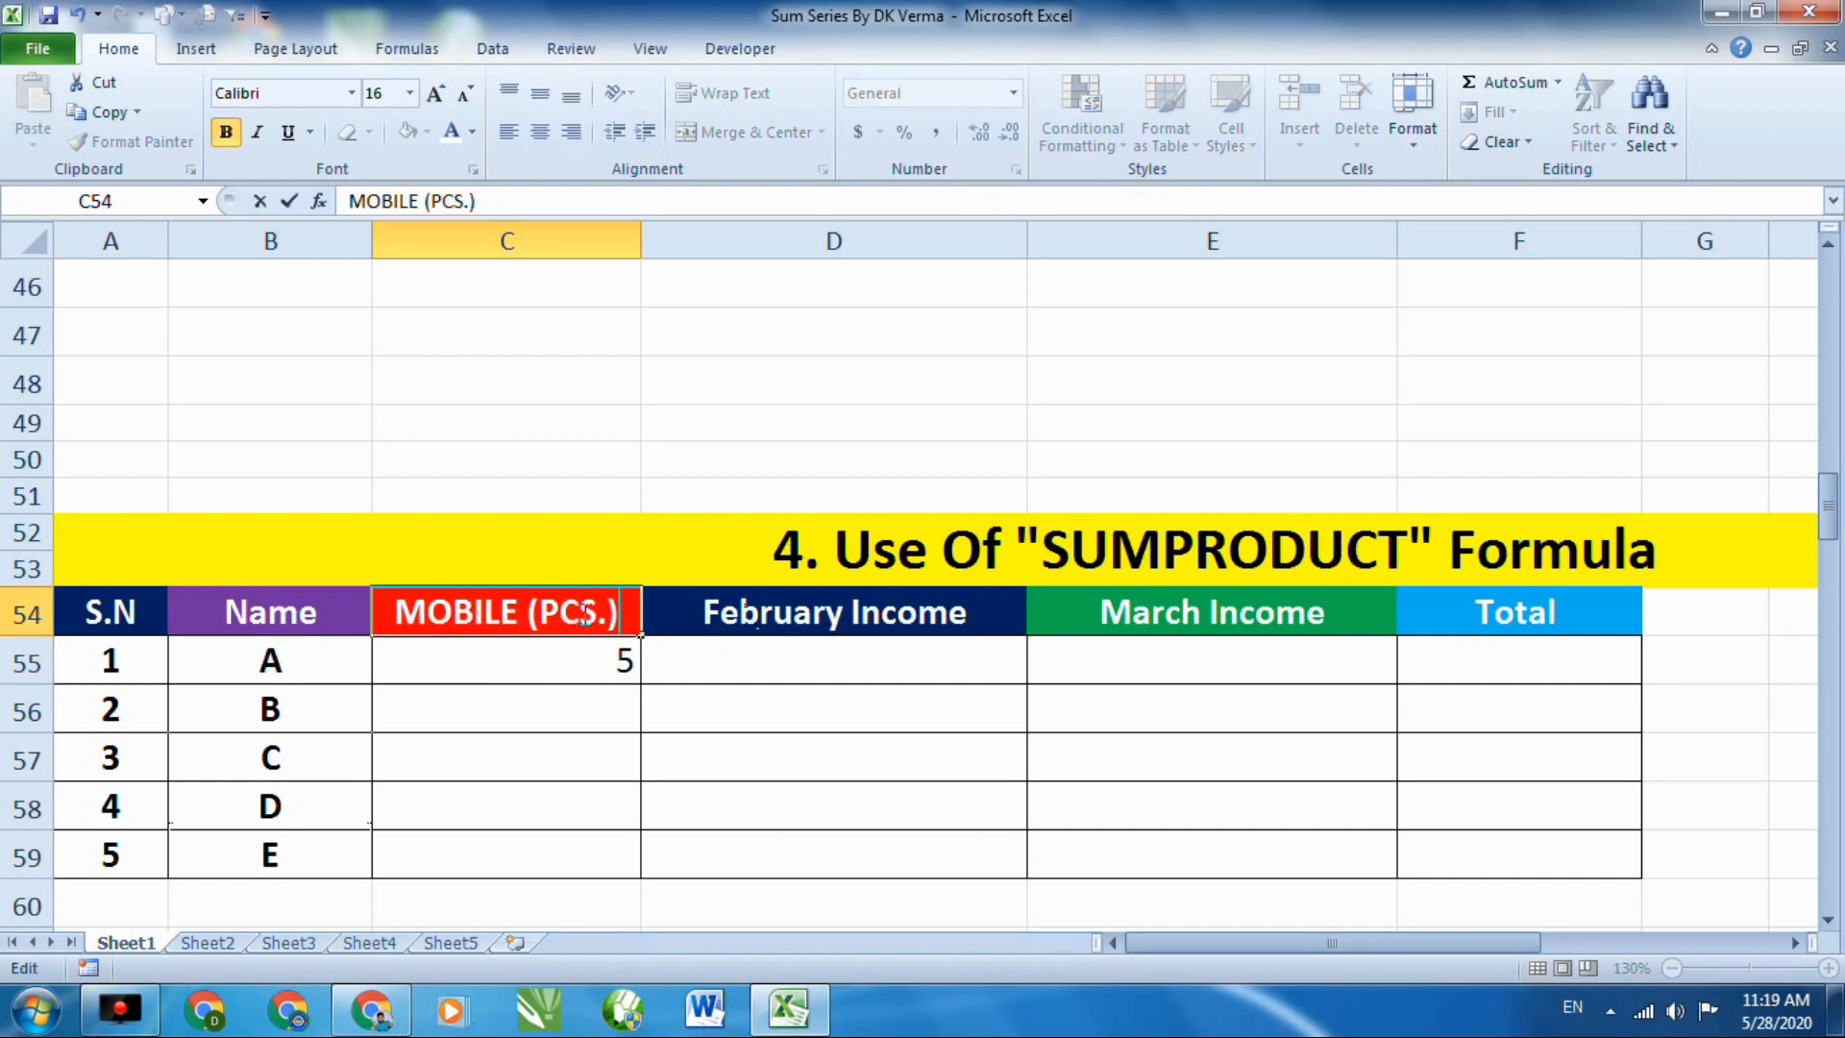
left_click(623, 673)
Enter the remaining mobile quantities 10, 55, 78 and 49 in C56:C59.
left_click(603, 715)
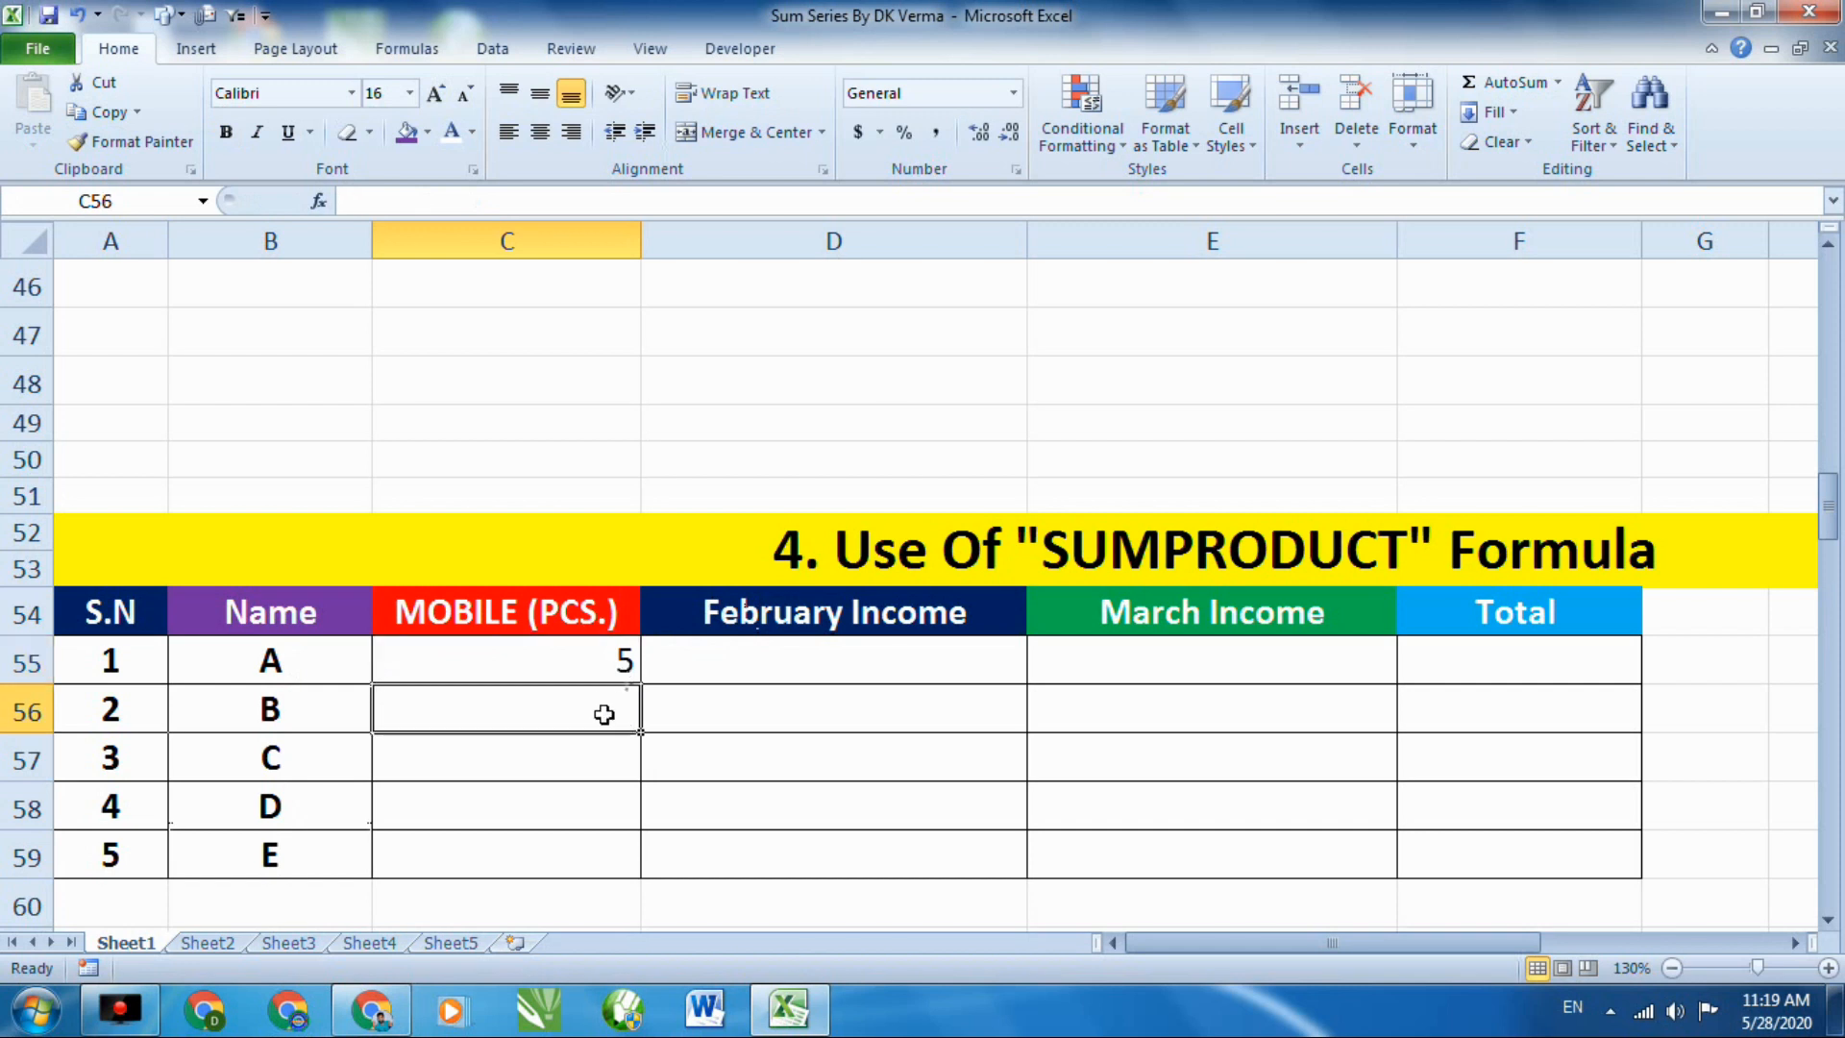
type("10")
key("Return")
type("55")
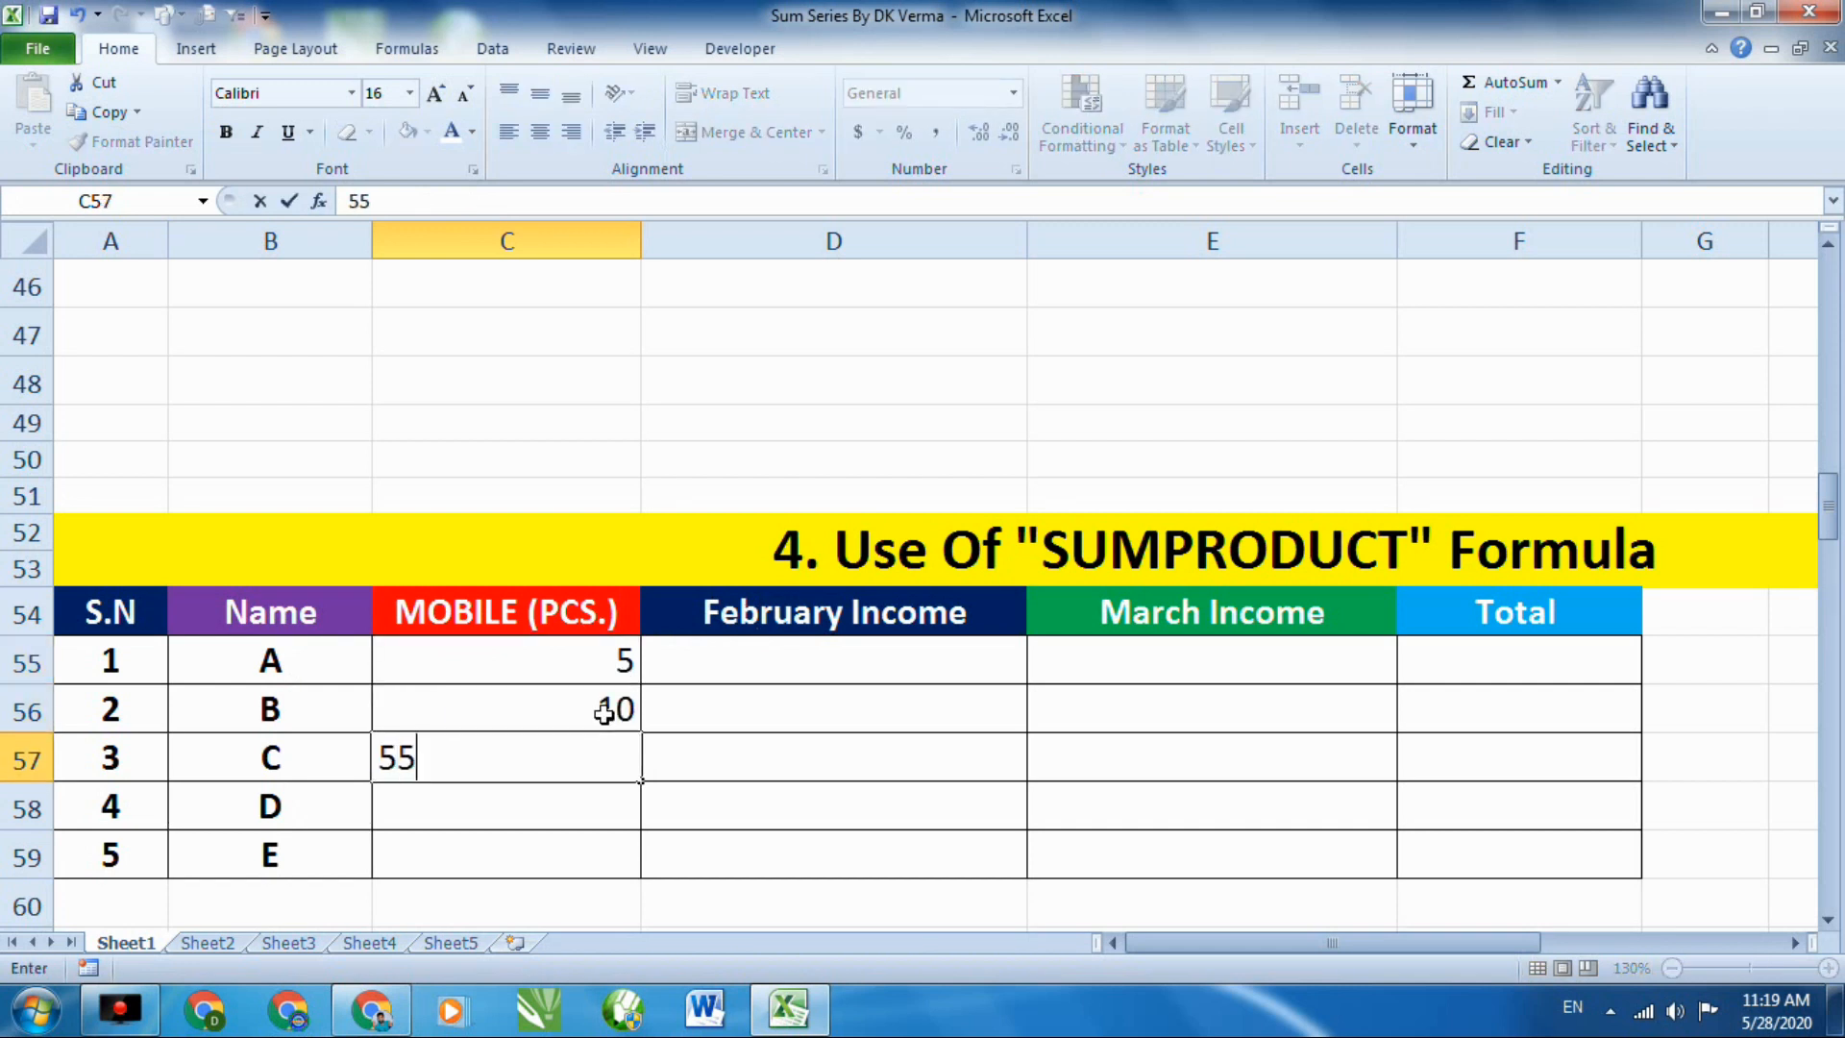
key("Return")
type("78")
key("Return")
type("49")
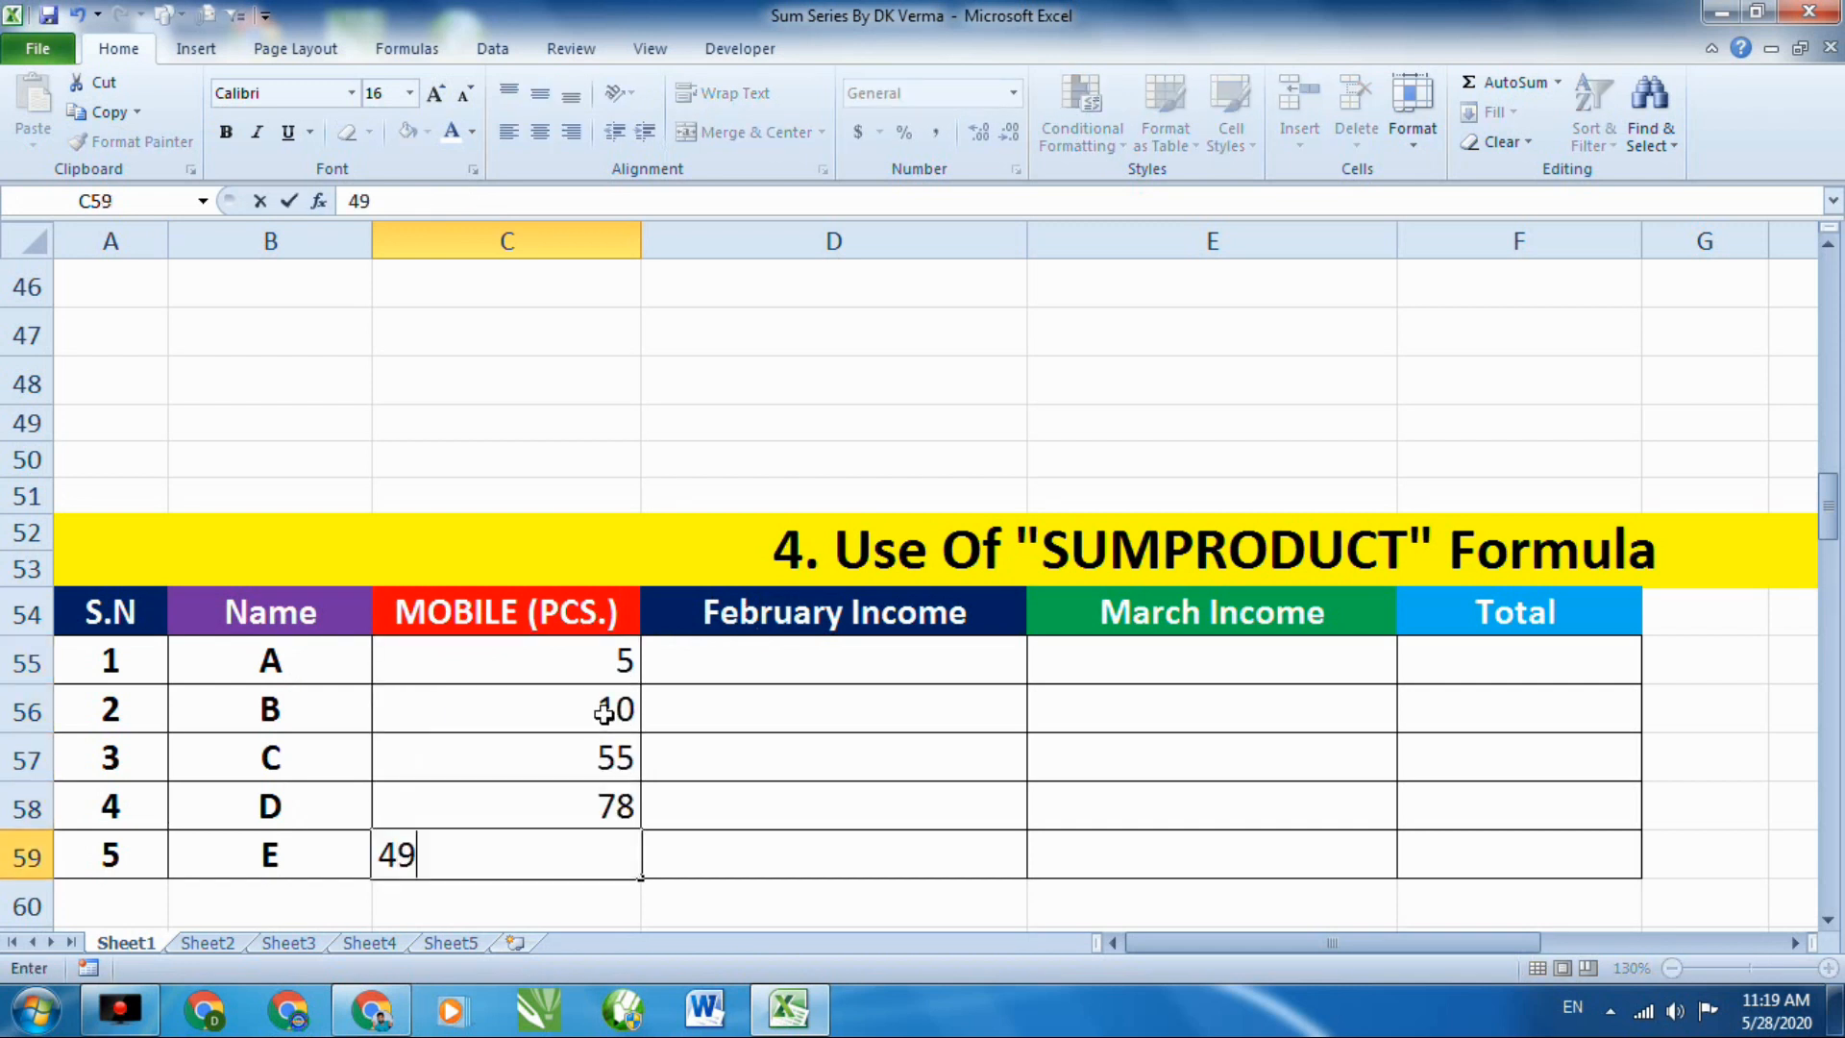
key("Return")
Replace the February Income header in D54 with PRICE (PER PCS.).
left_click(783, 644)
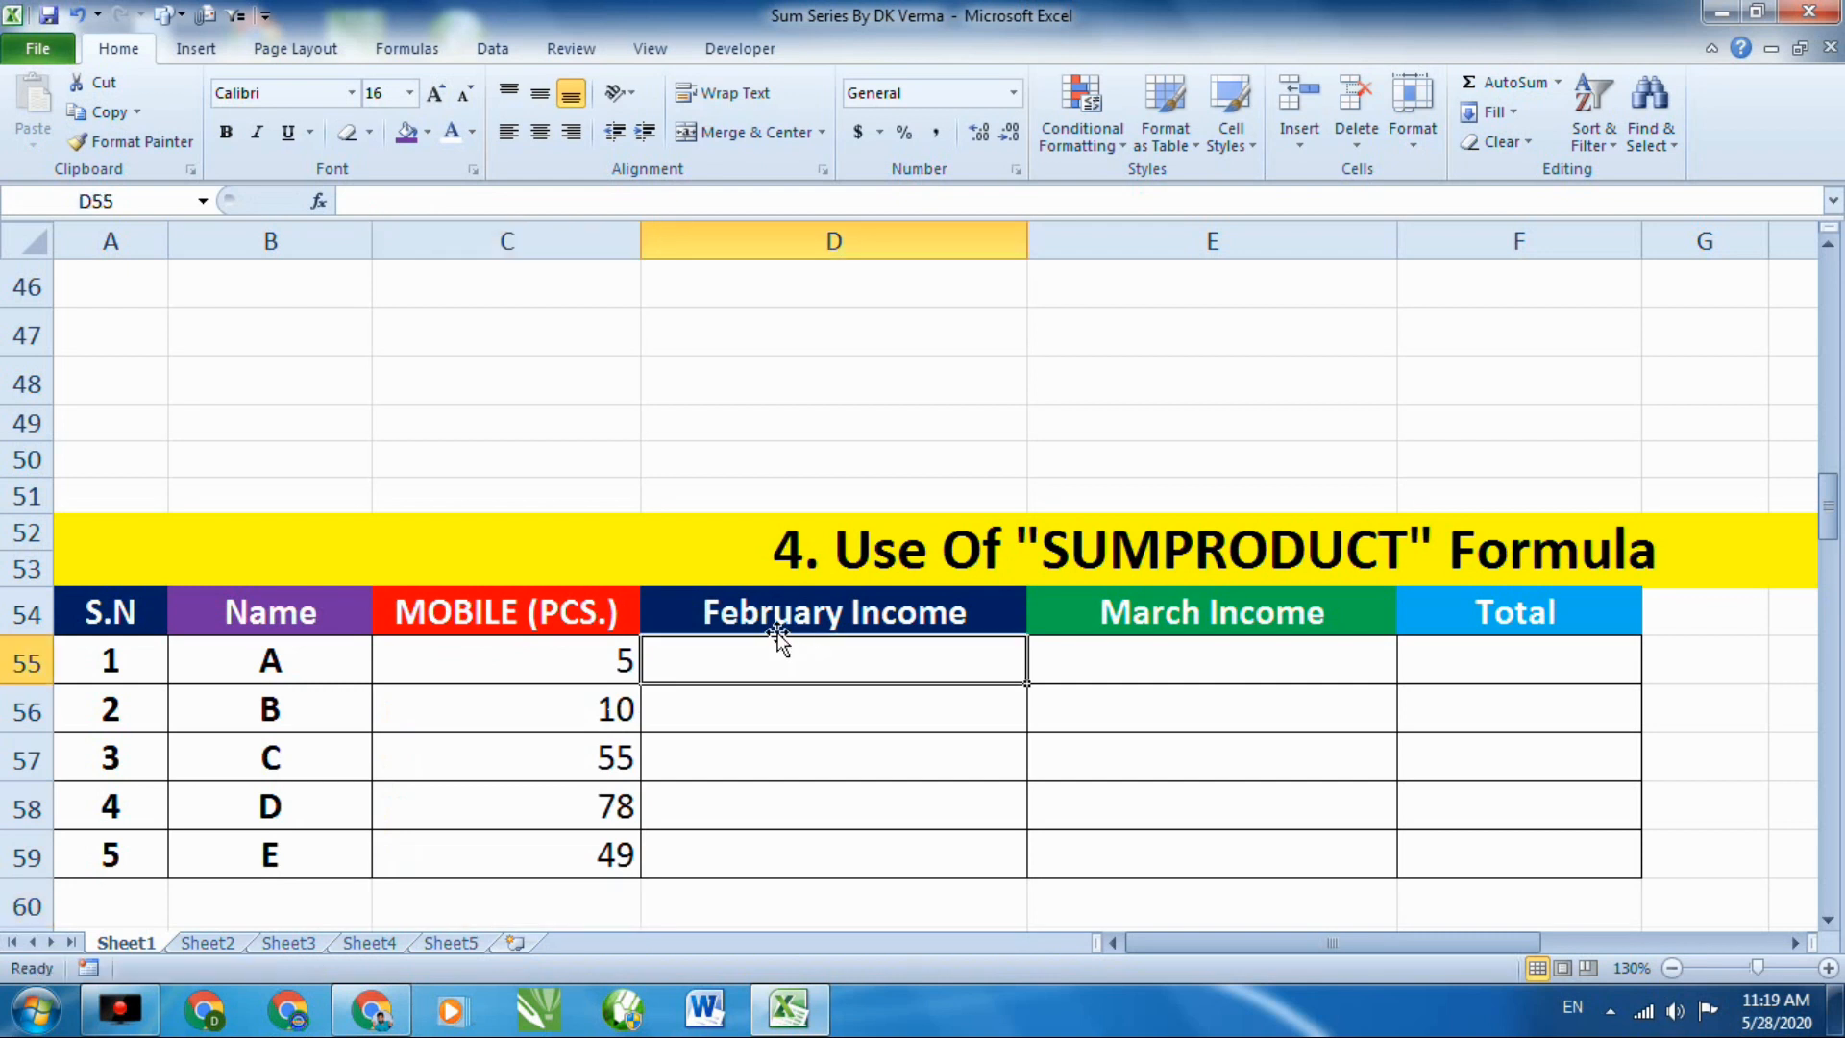
left_click(773, 609)
type("PRICE")
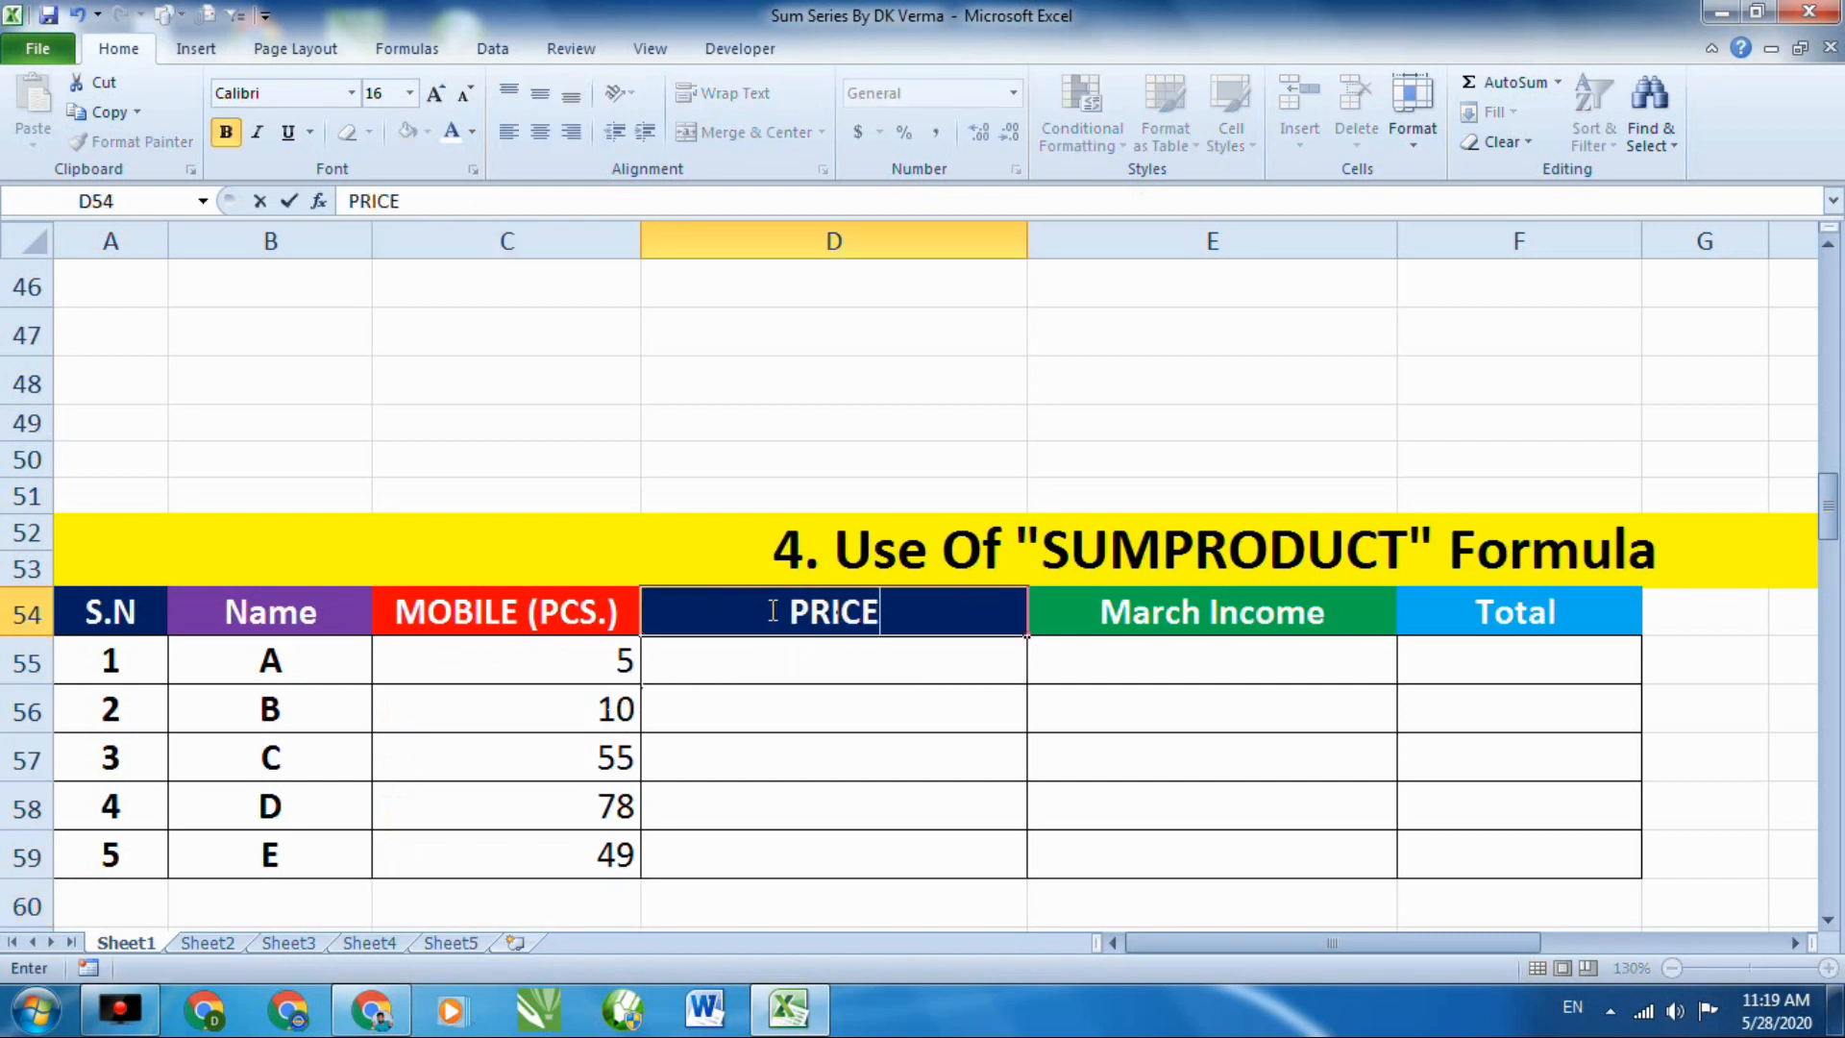
double_click(796, 651)
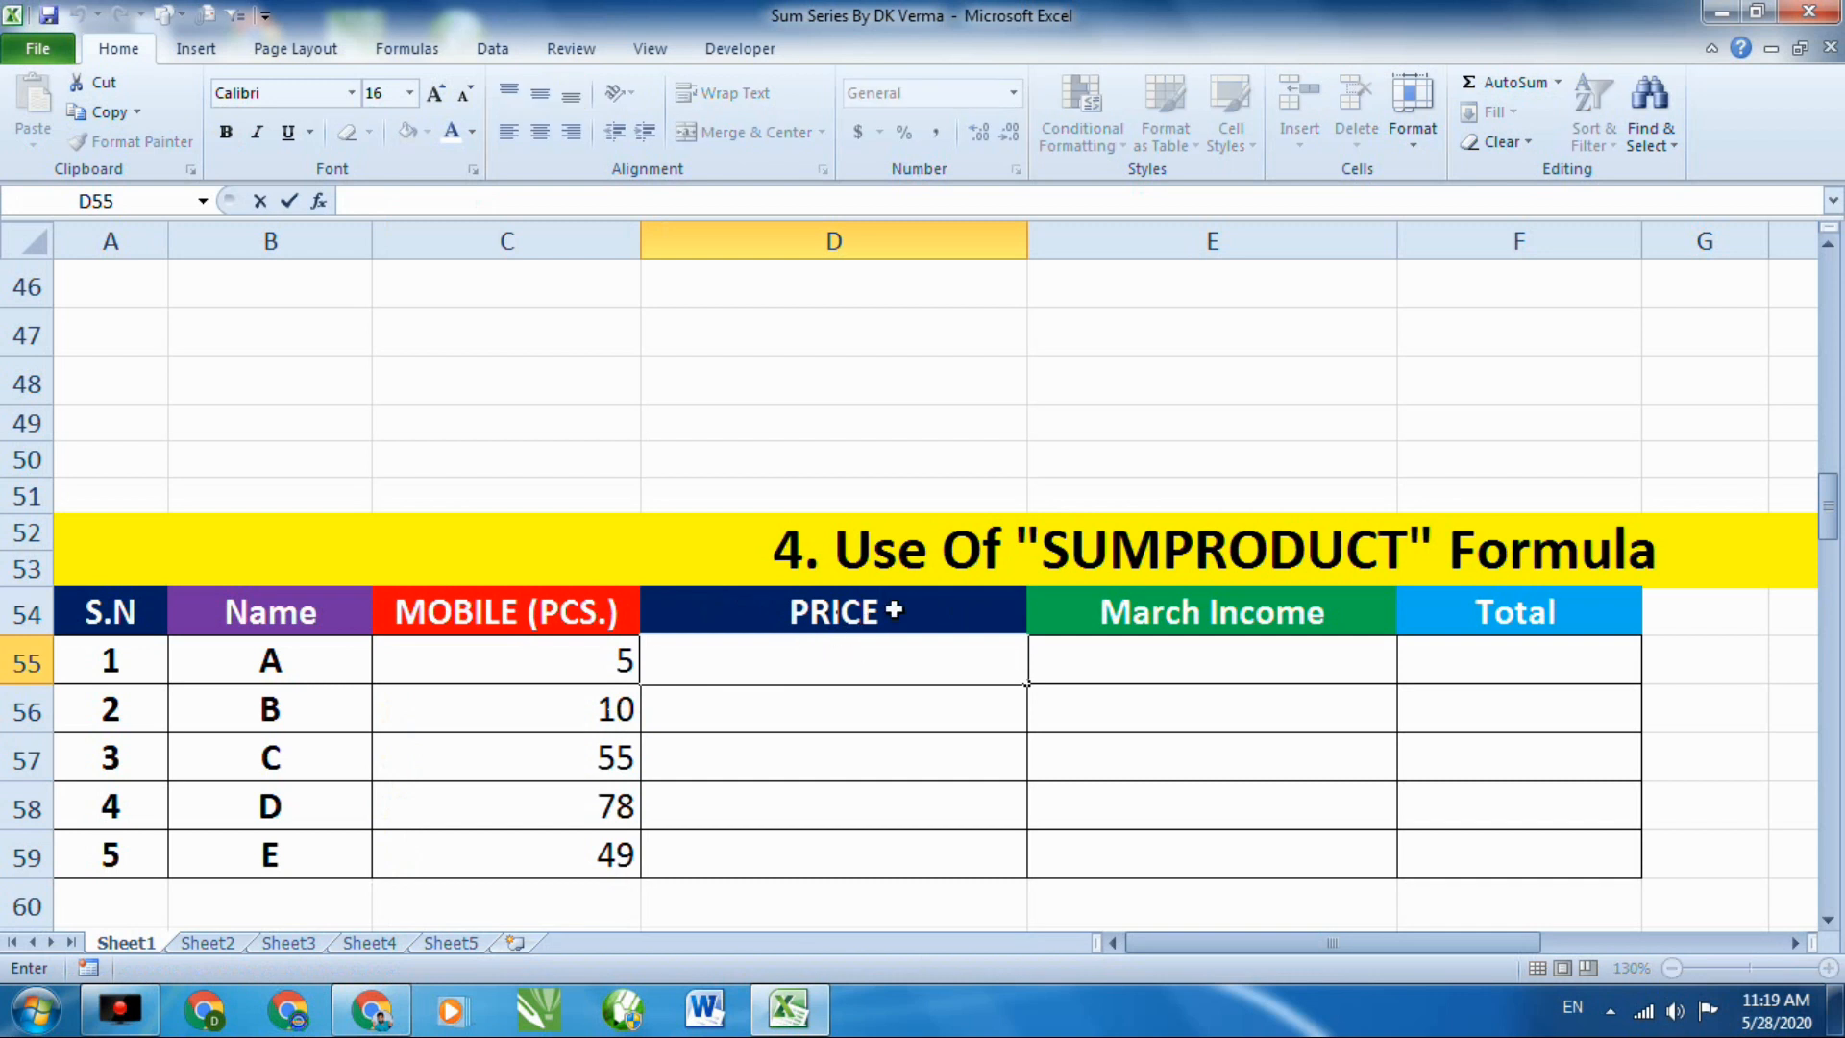
left_click(889, 612)
double_click(894, 611)
type("(PER PC")
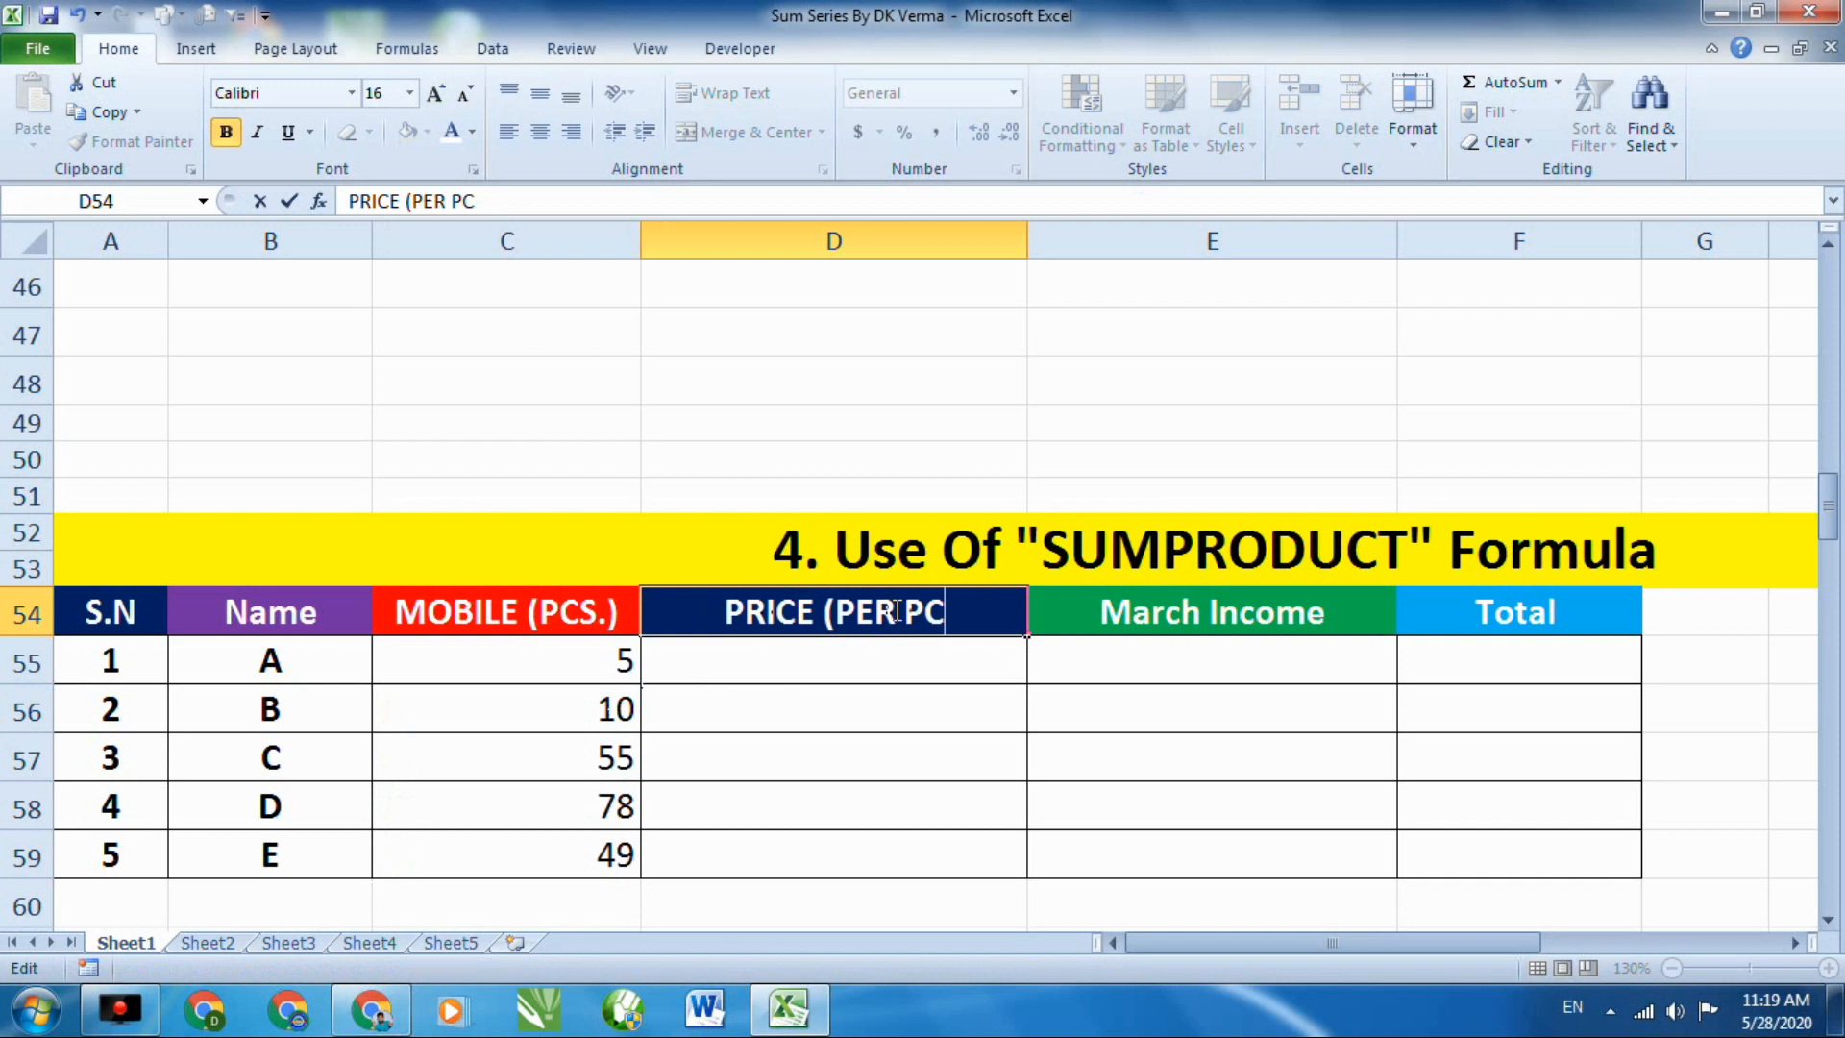
type("S.)")
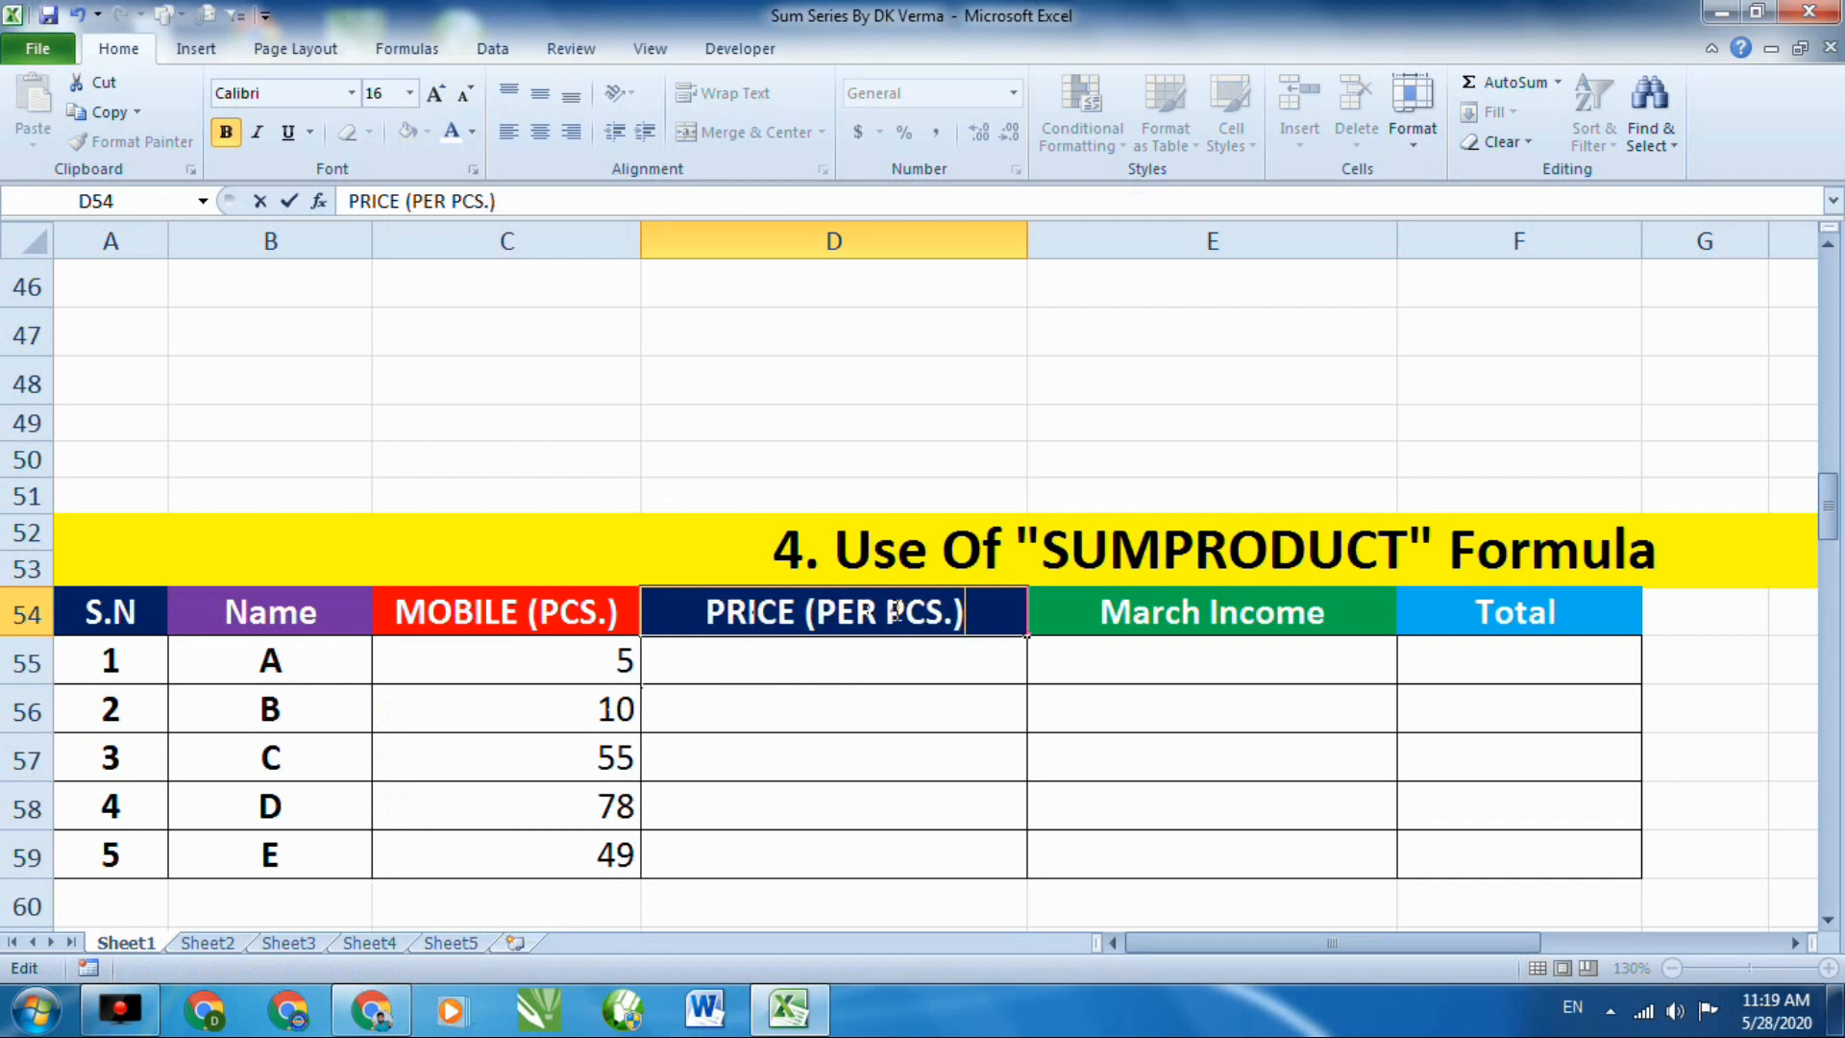
Enter the per-piece prices 5000, 30000, 5000, 4000 and 9000 in D55:D59.
left_click(766, 667)
double_click(769, 668)
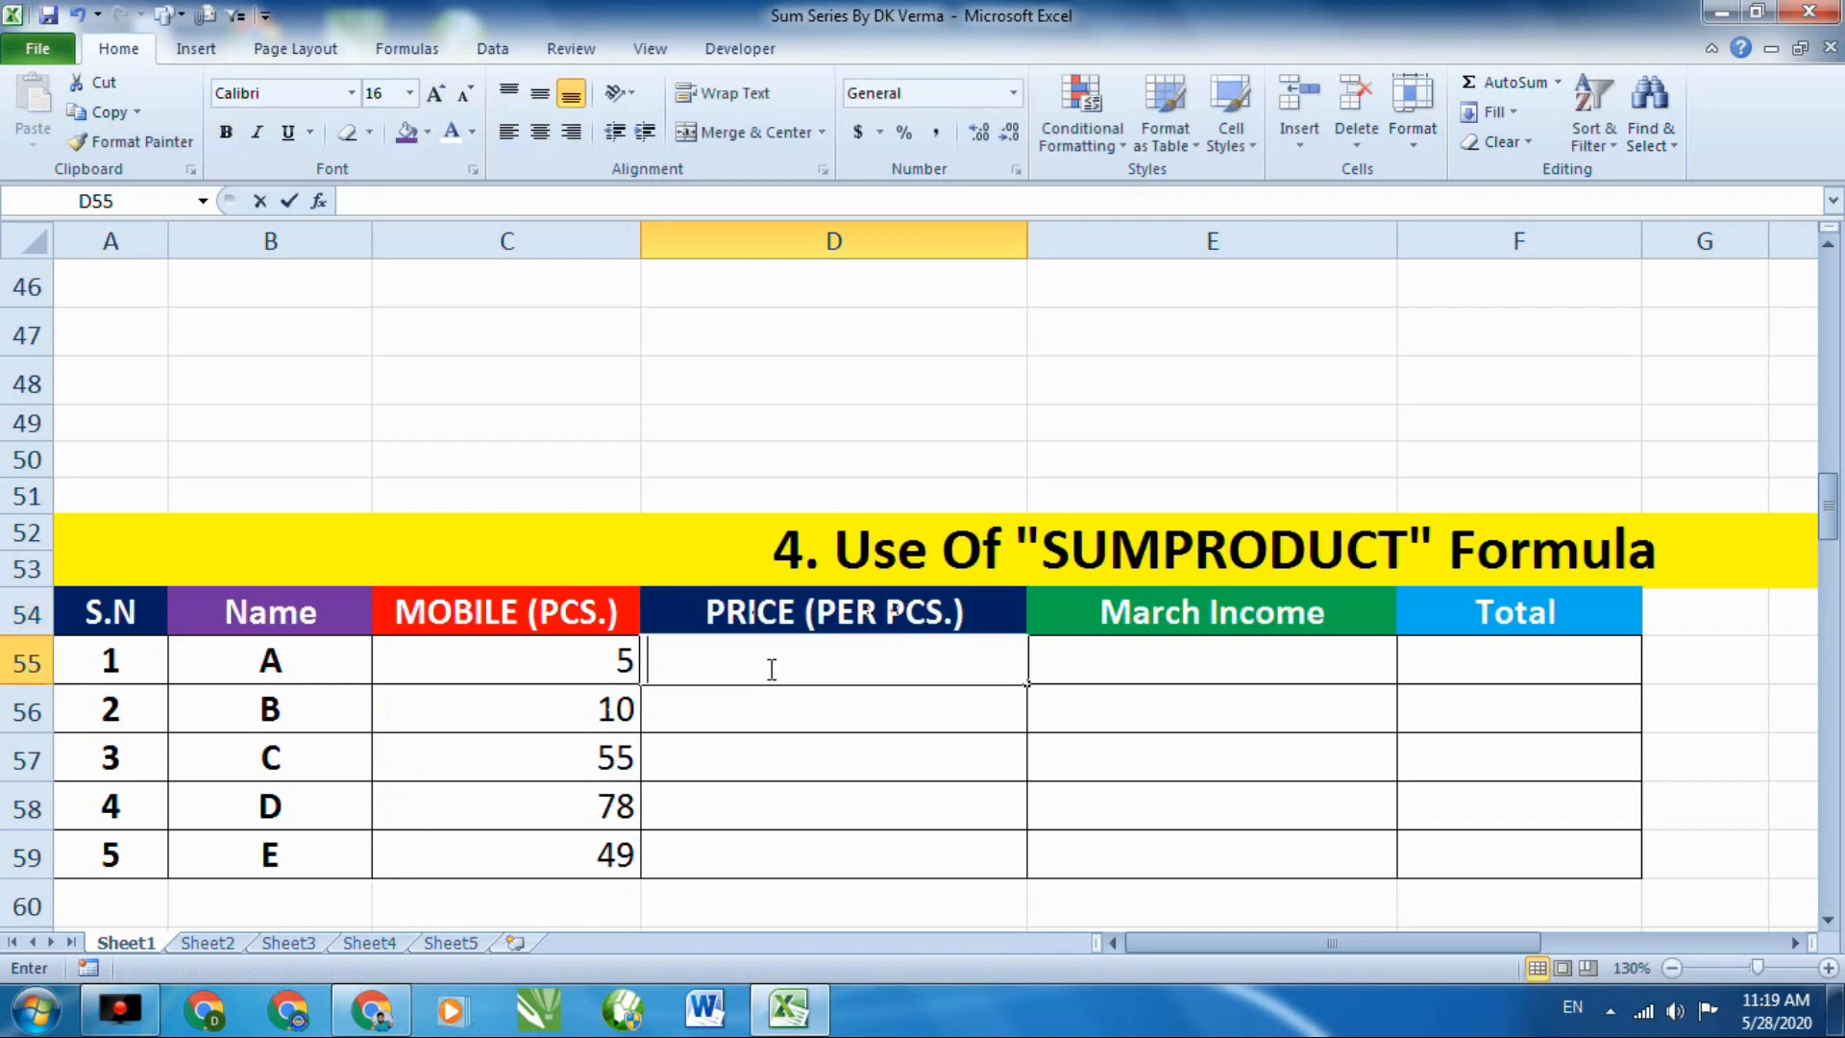
type("5000")
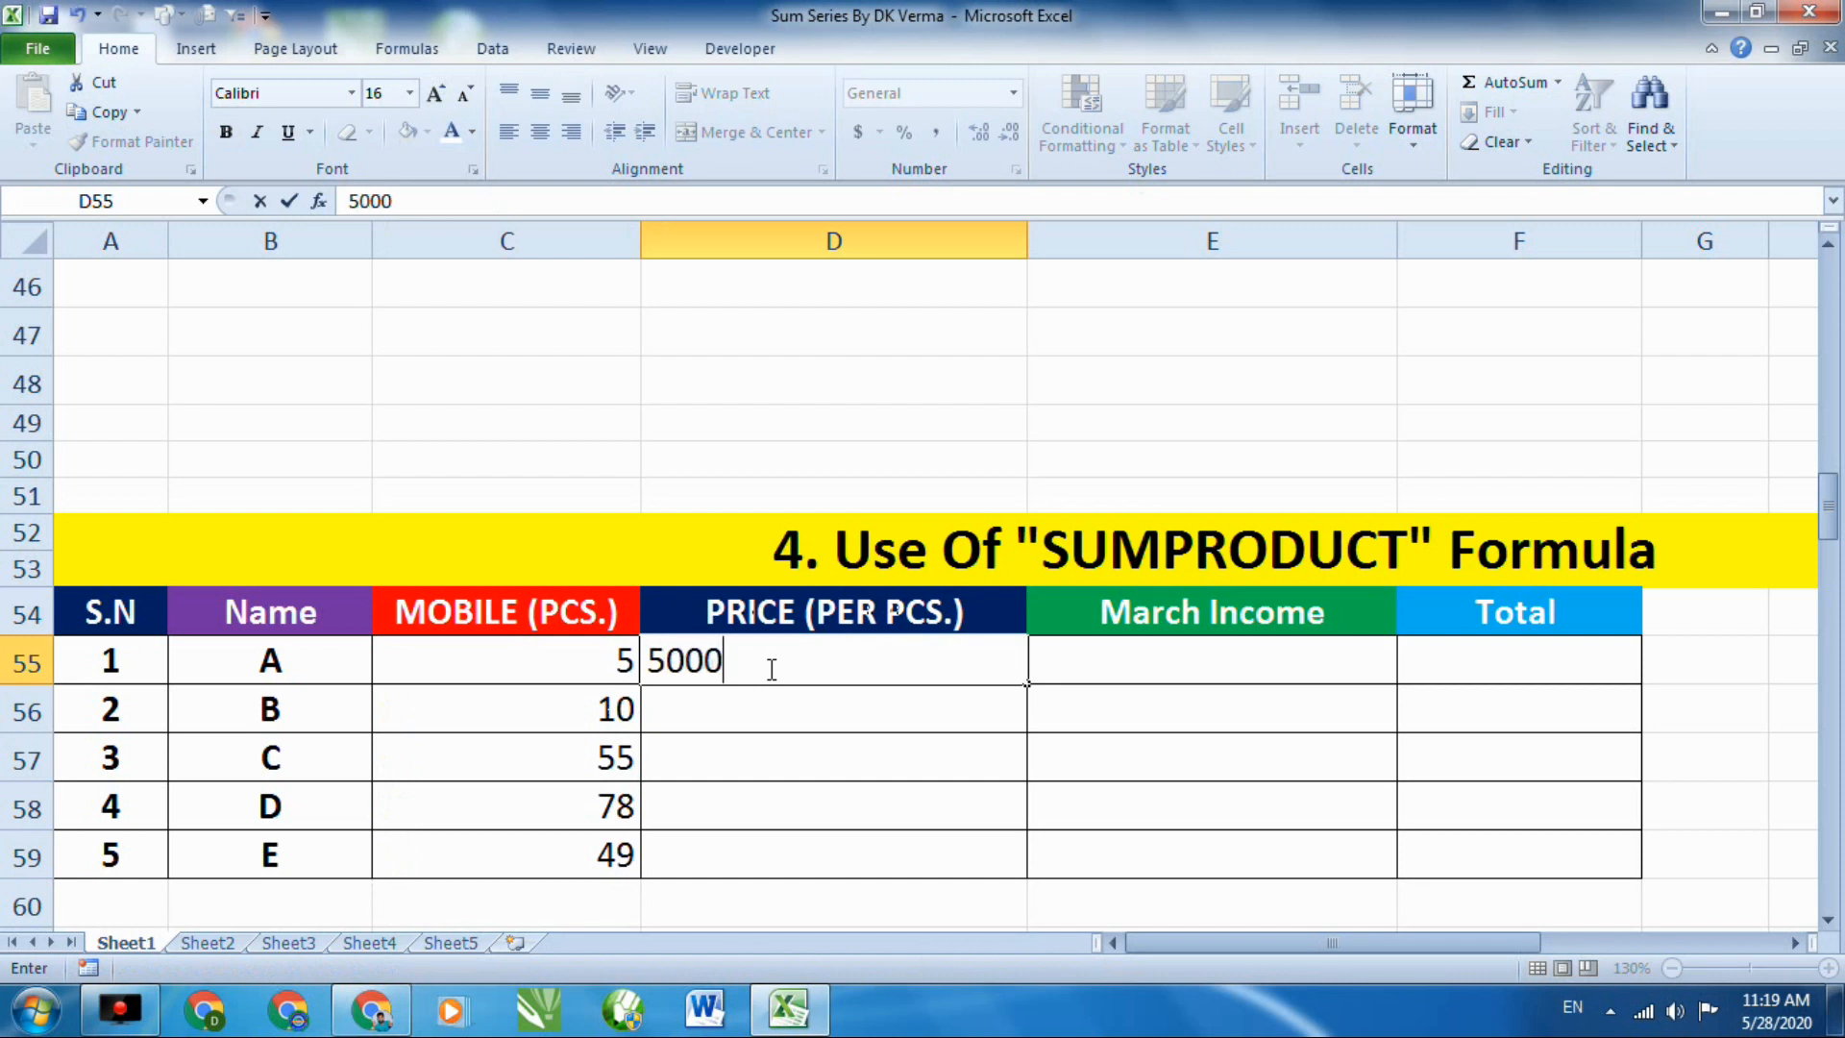
key("Return")
type("30000")
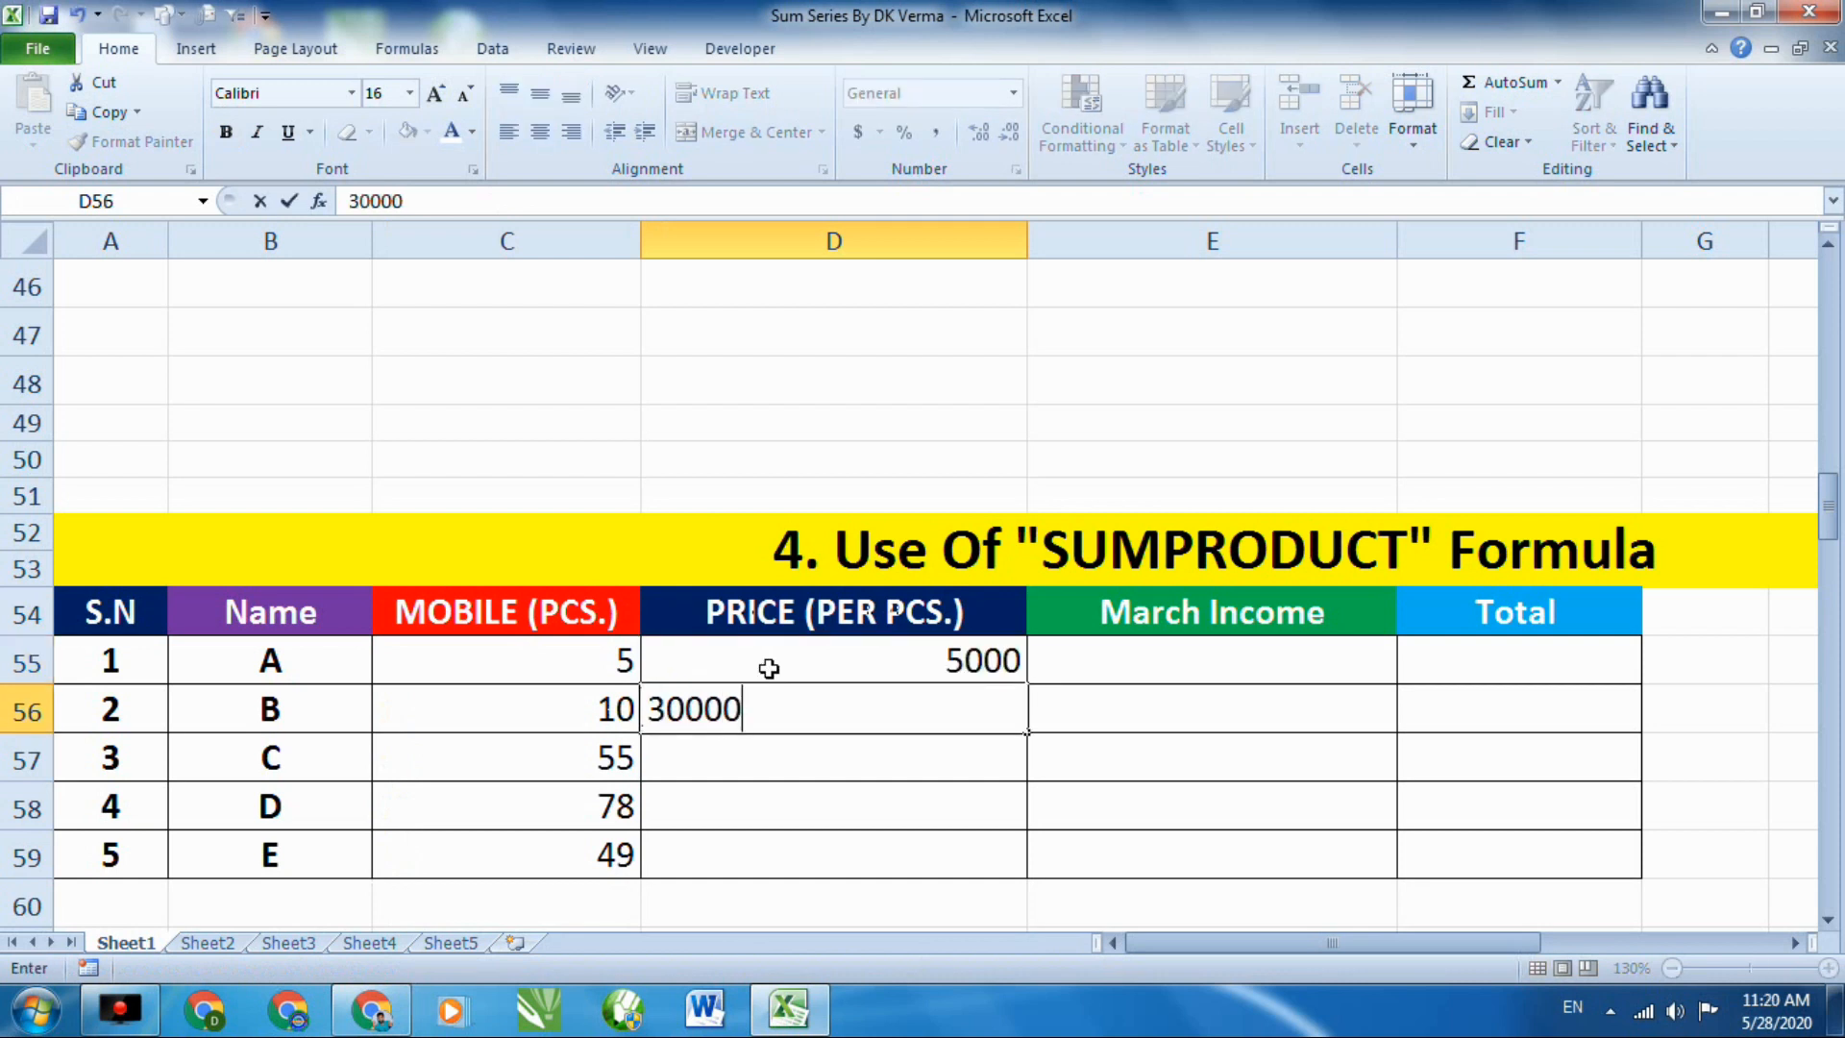
key("Return")
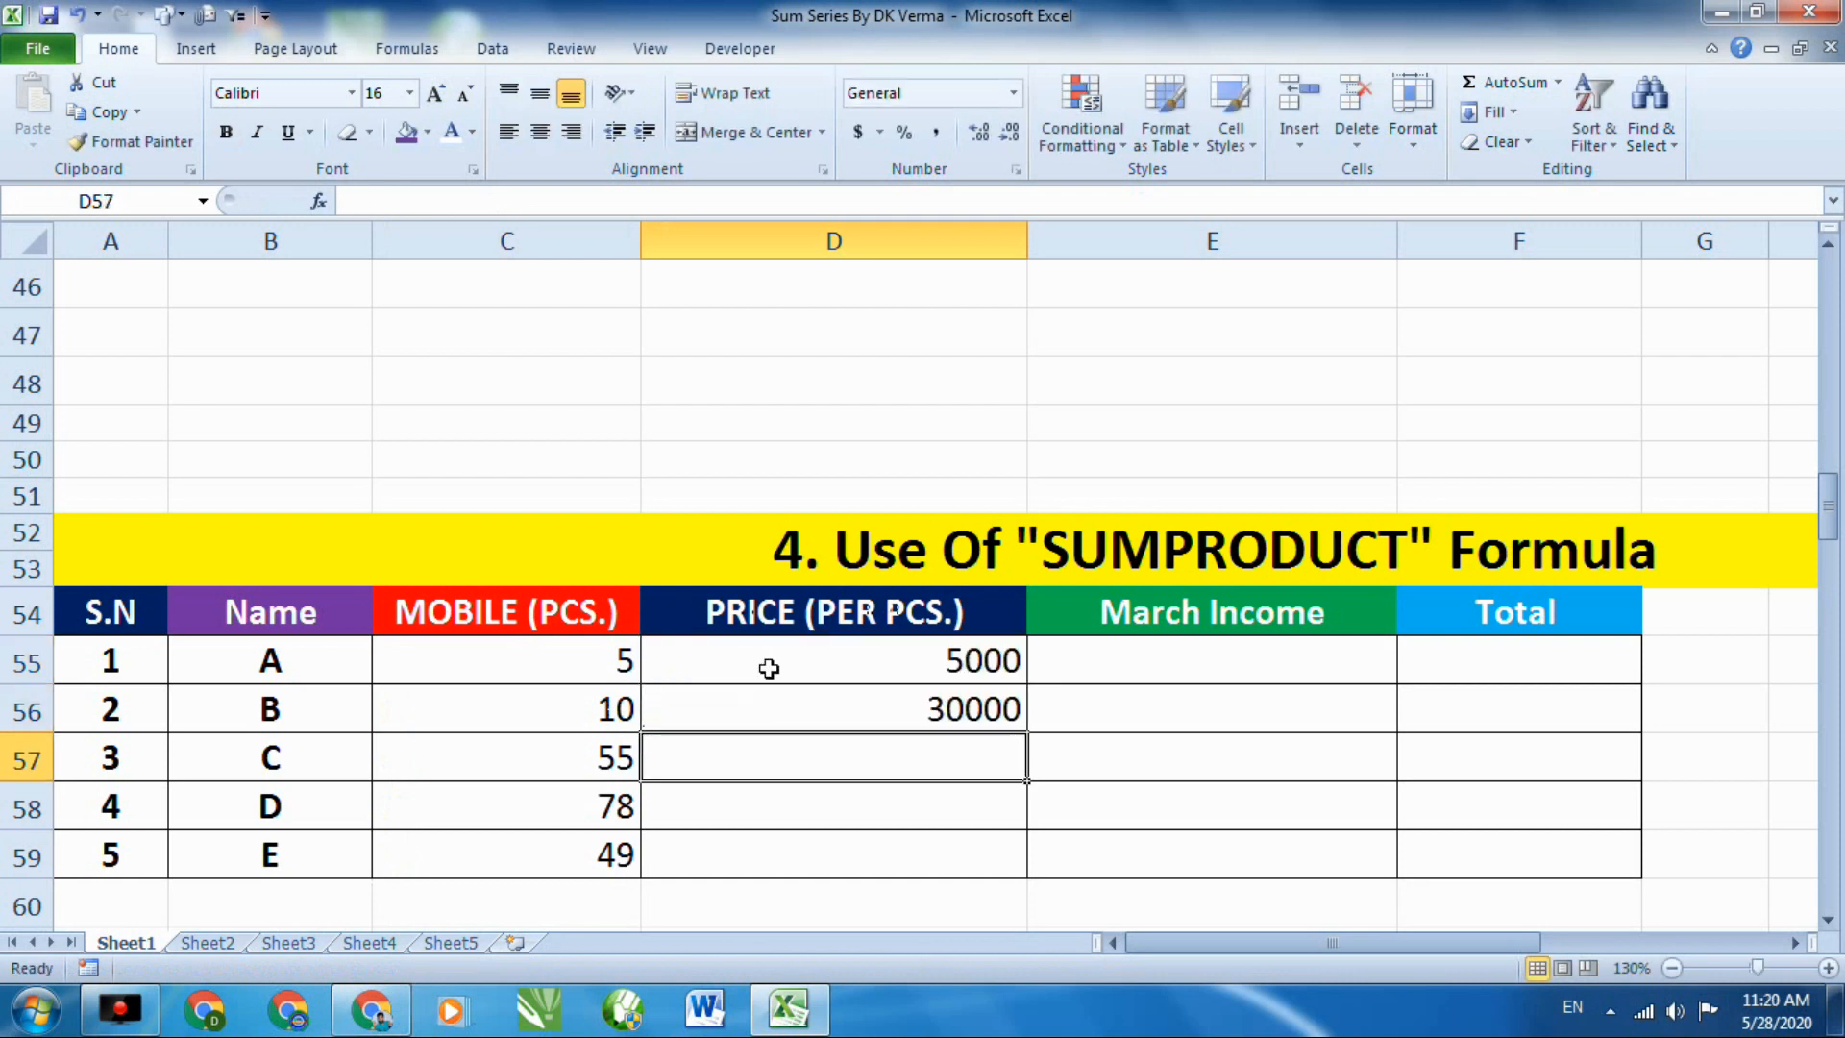
type("5000")
key("Return")
type("4000")
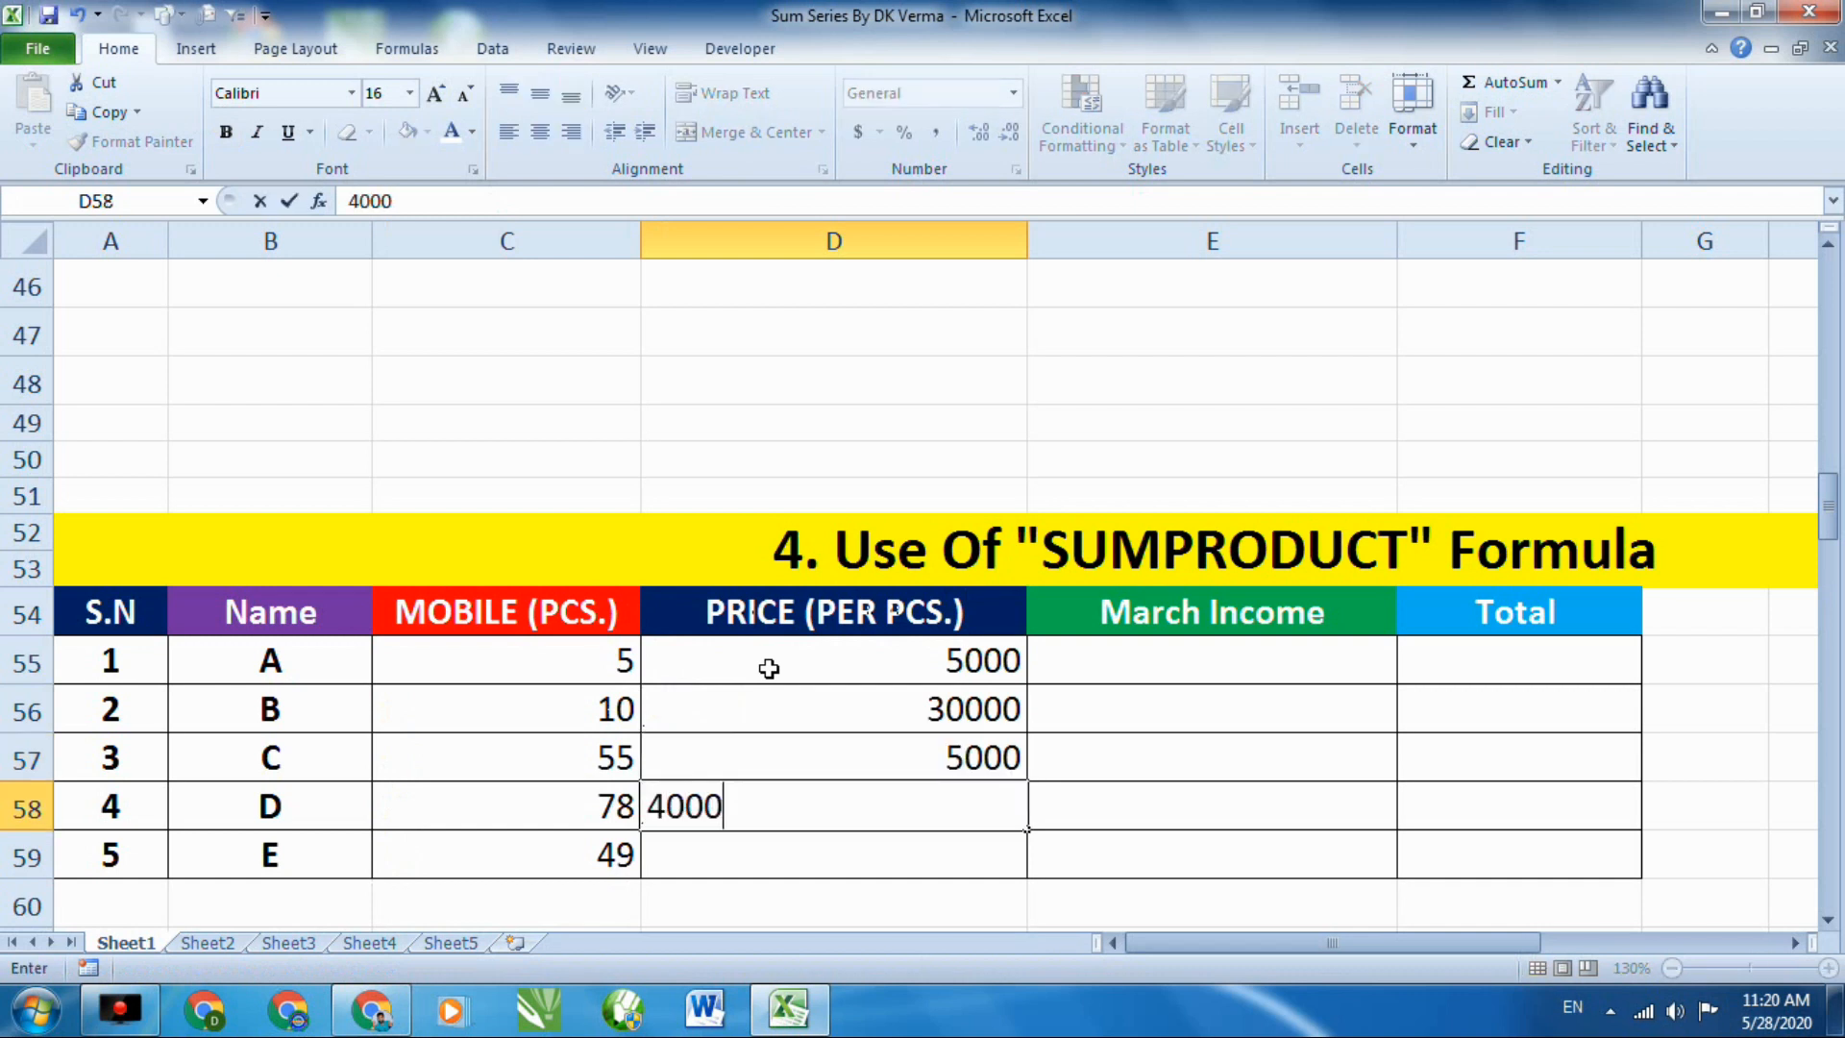
key("Return")
type("9000")
key("Return")
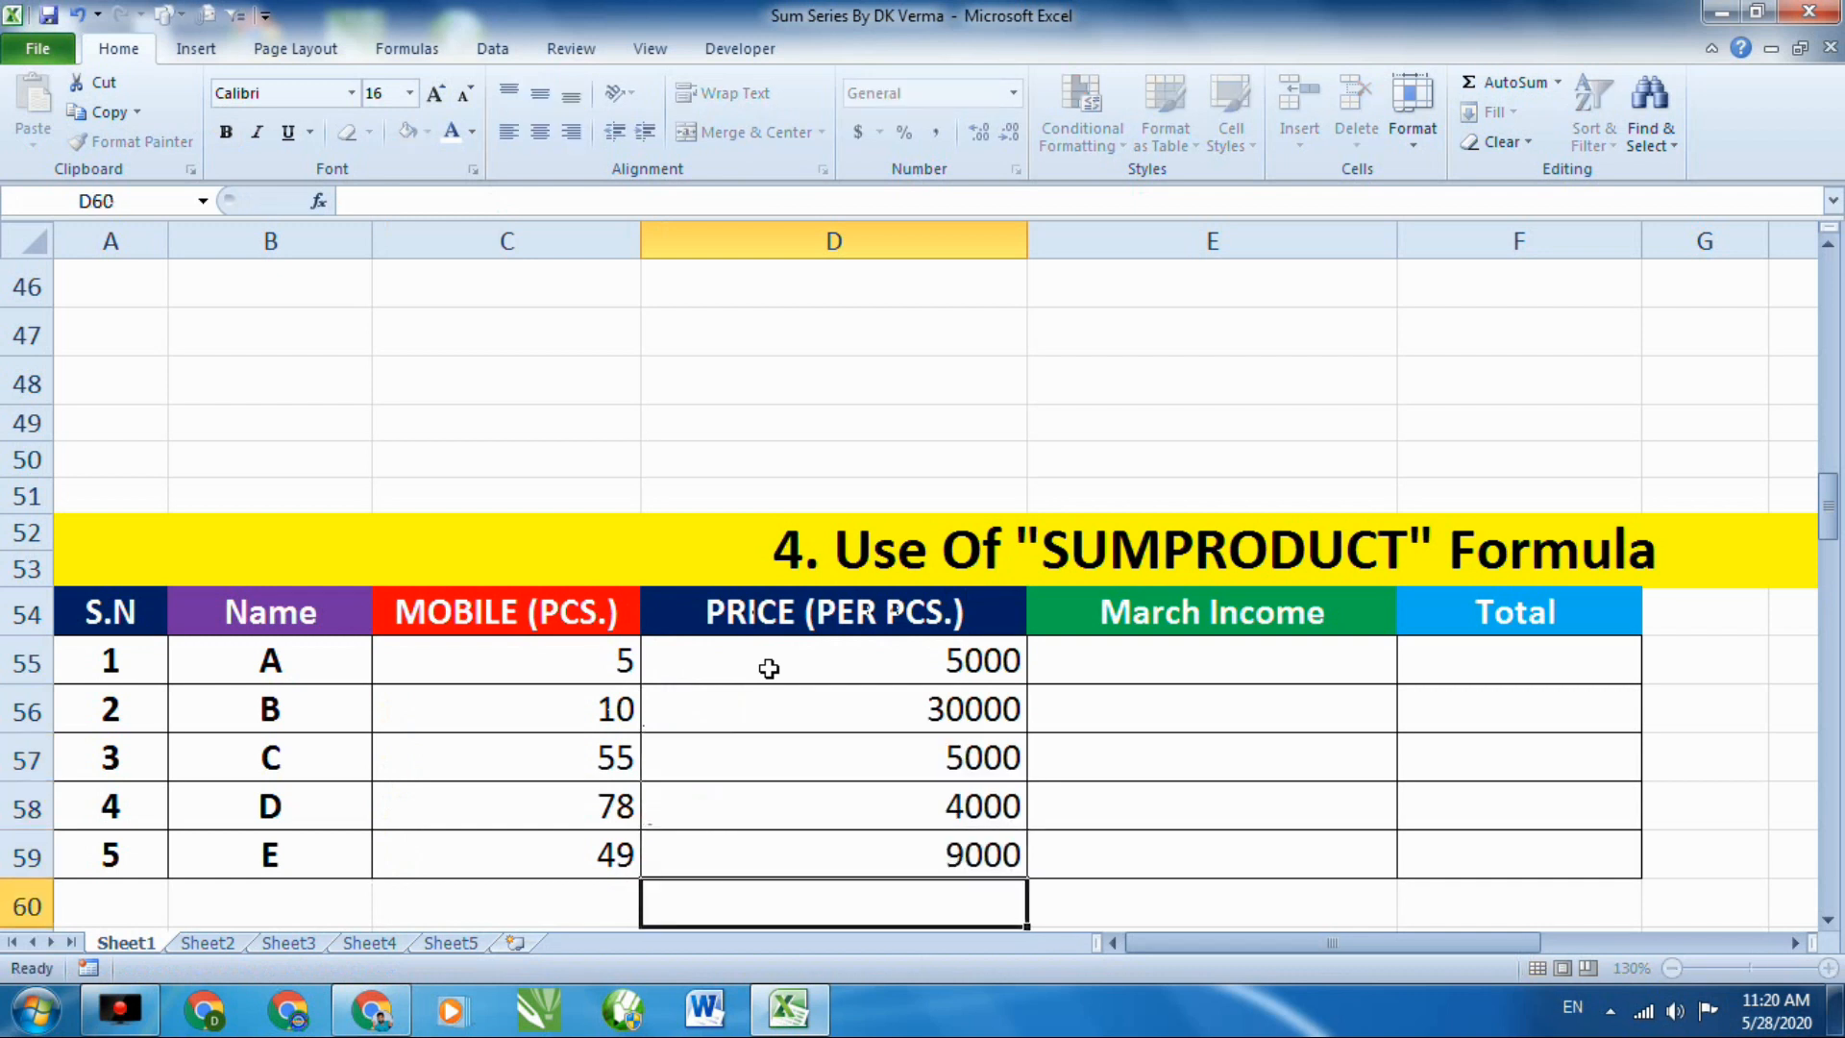
Replace the March Income header in E54 with TOTAL.
left_click(1253, 613)
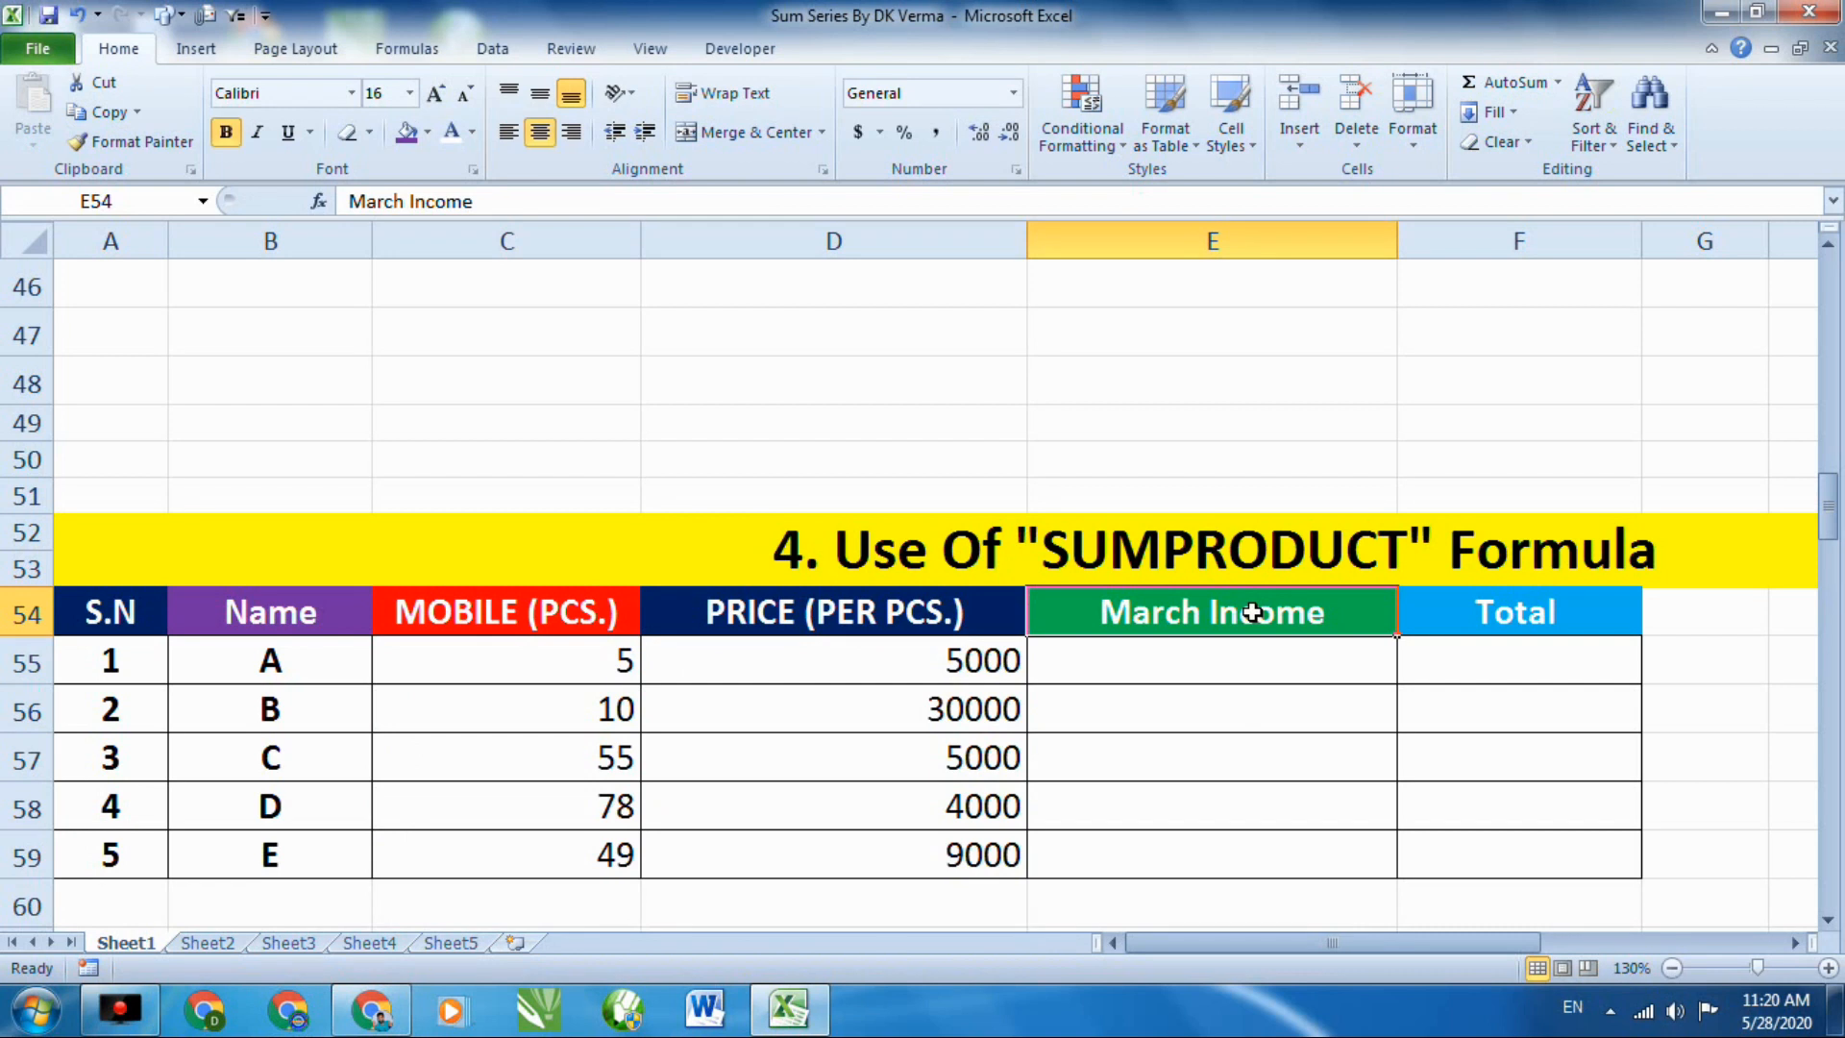
type("TOTAL")
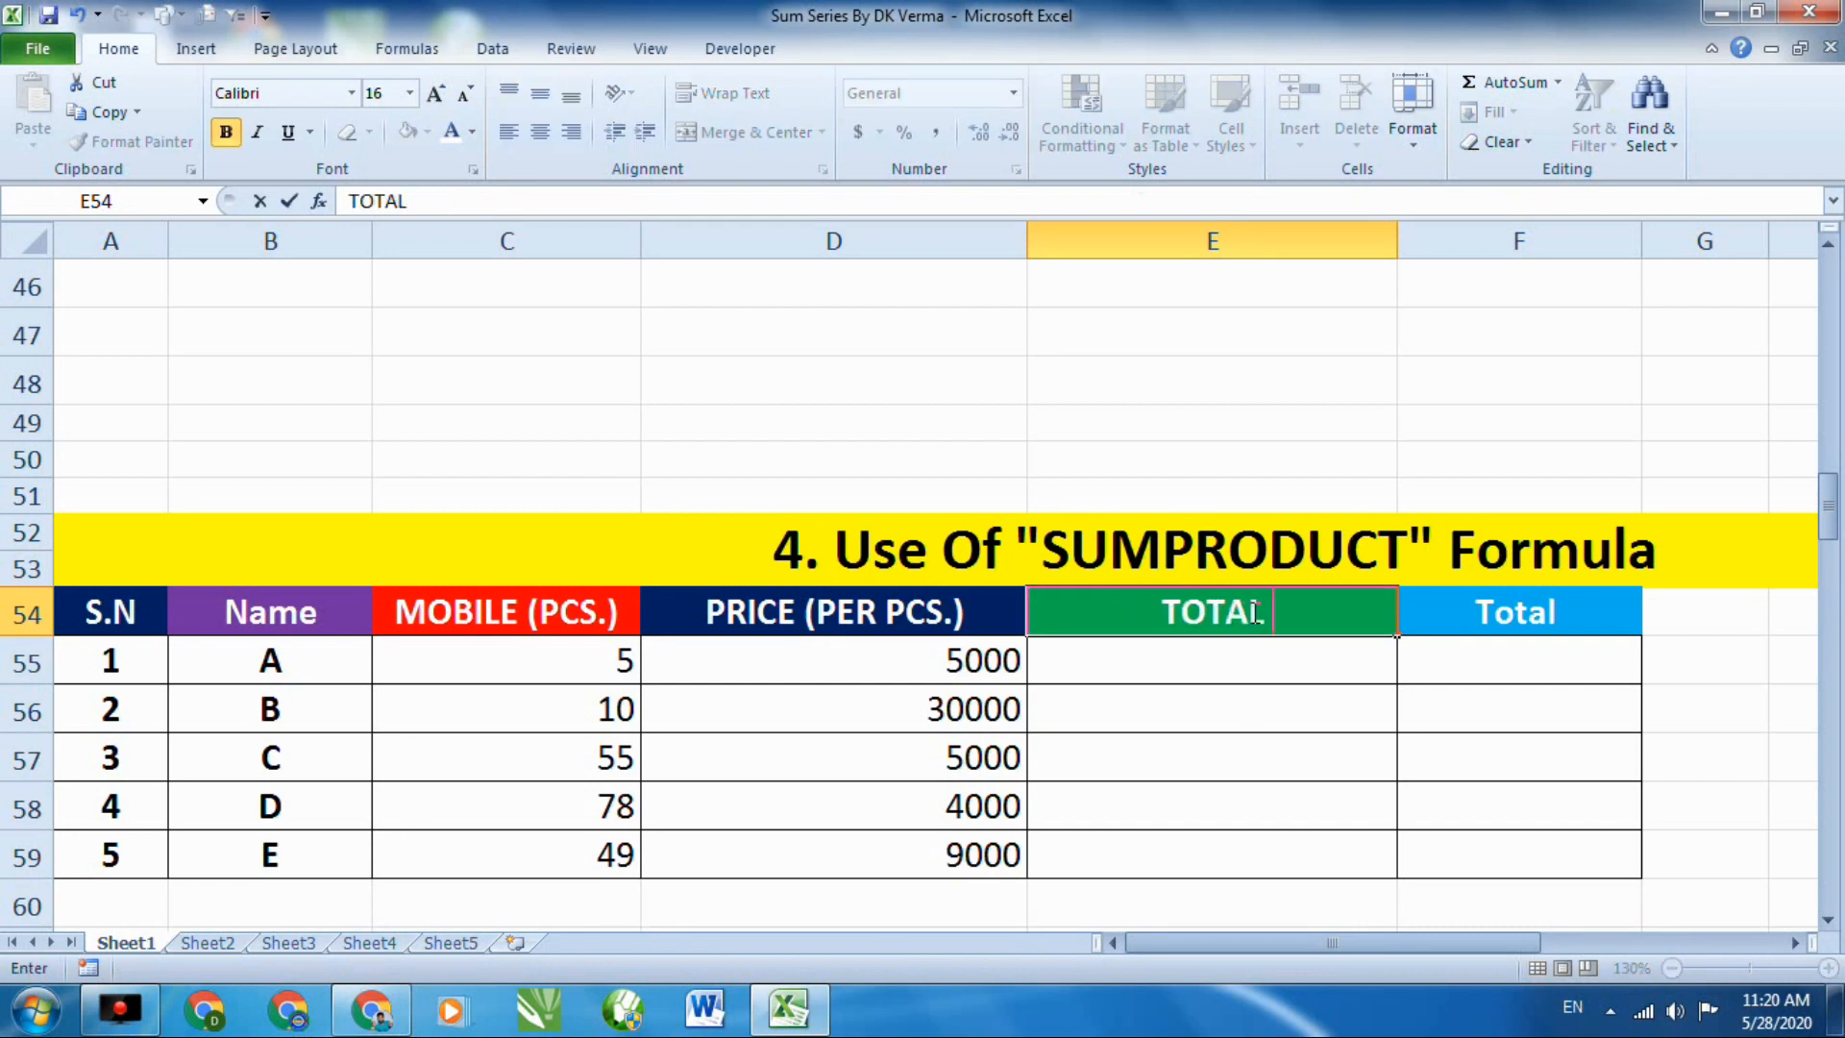
left_click(1185, 659)
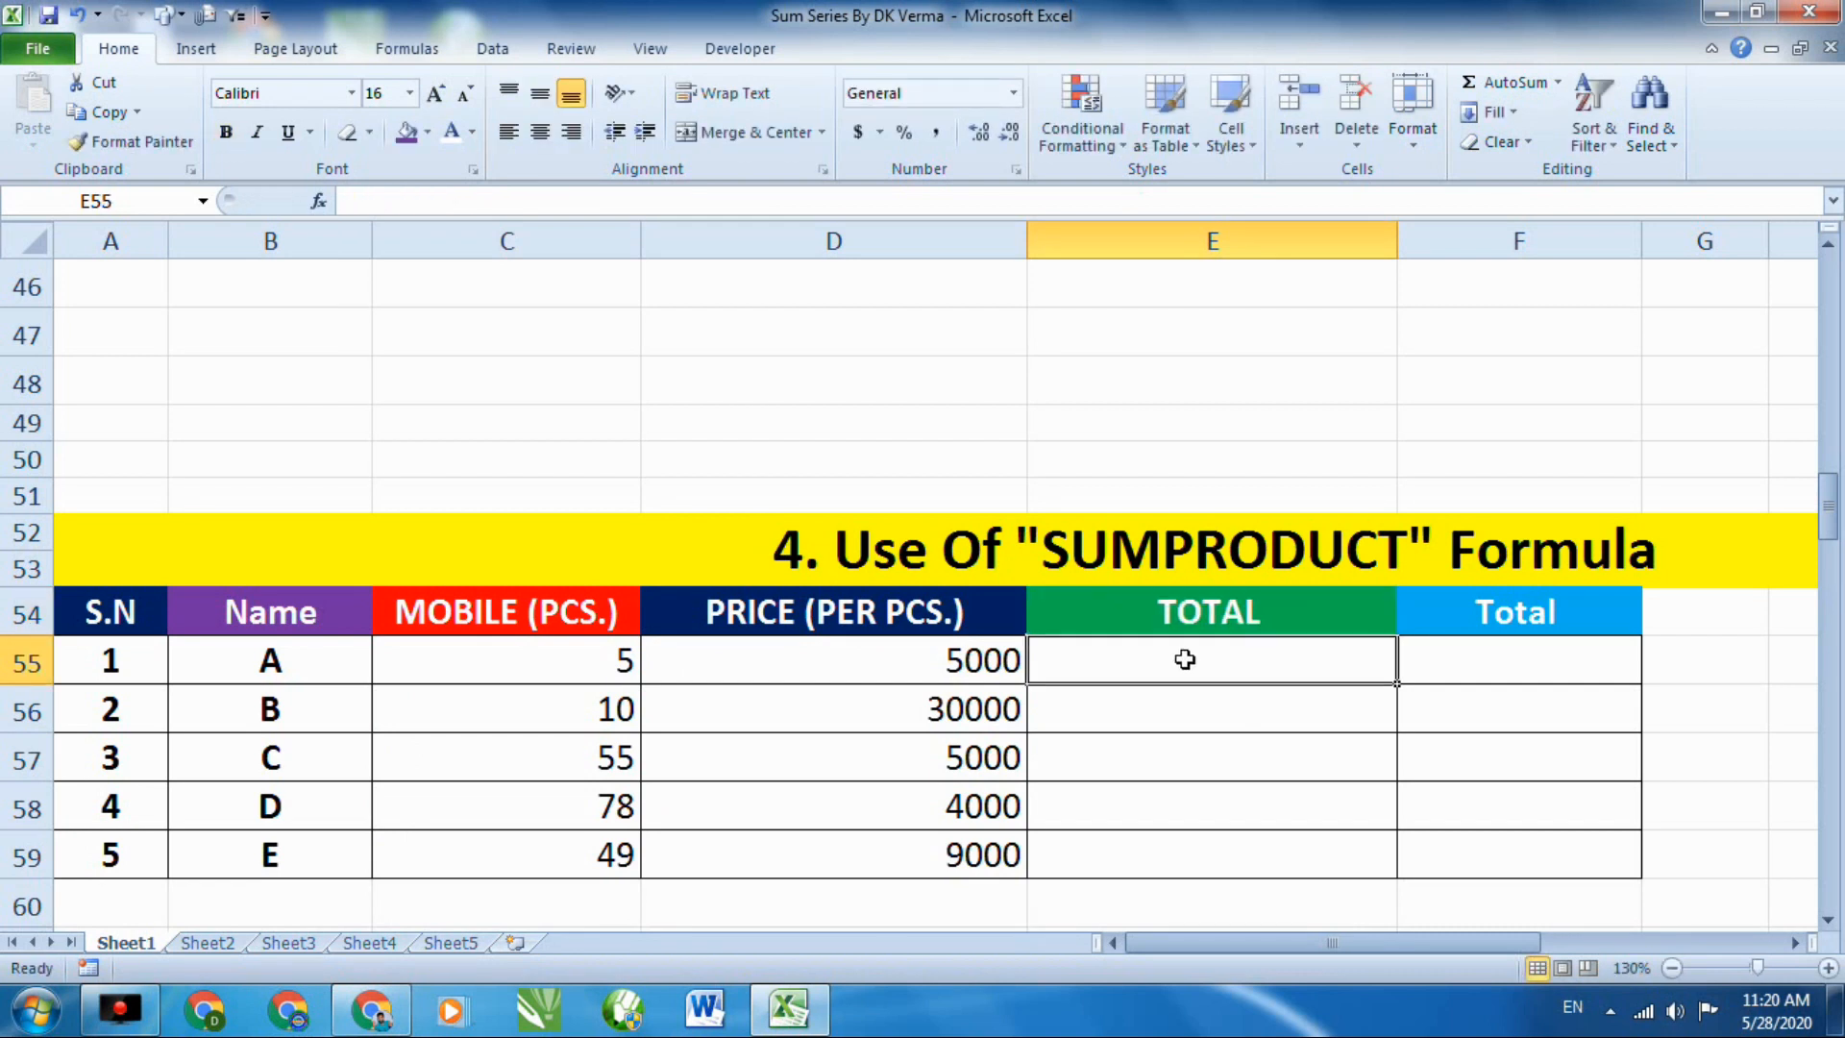
Enter the formula =C55*D55 in E55 to multiply the first row's quantity by its price.
double_click(1185, 659)
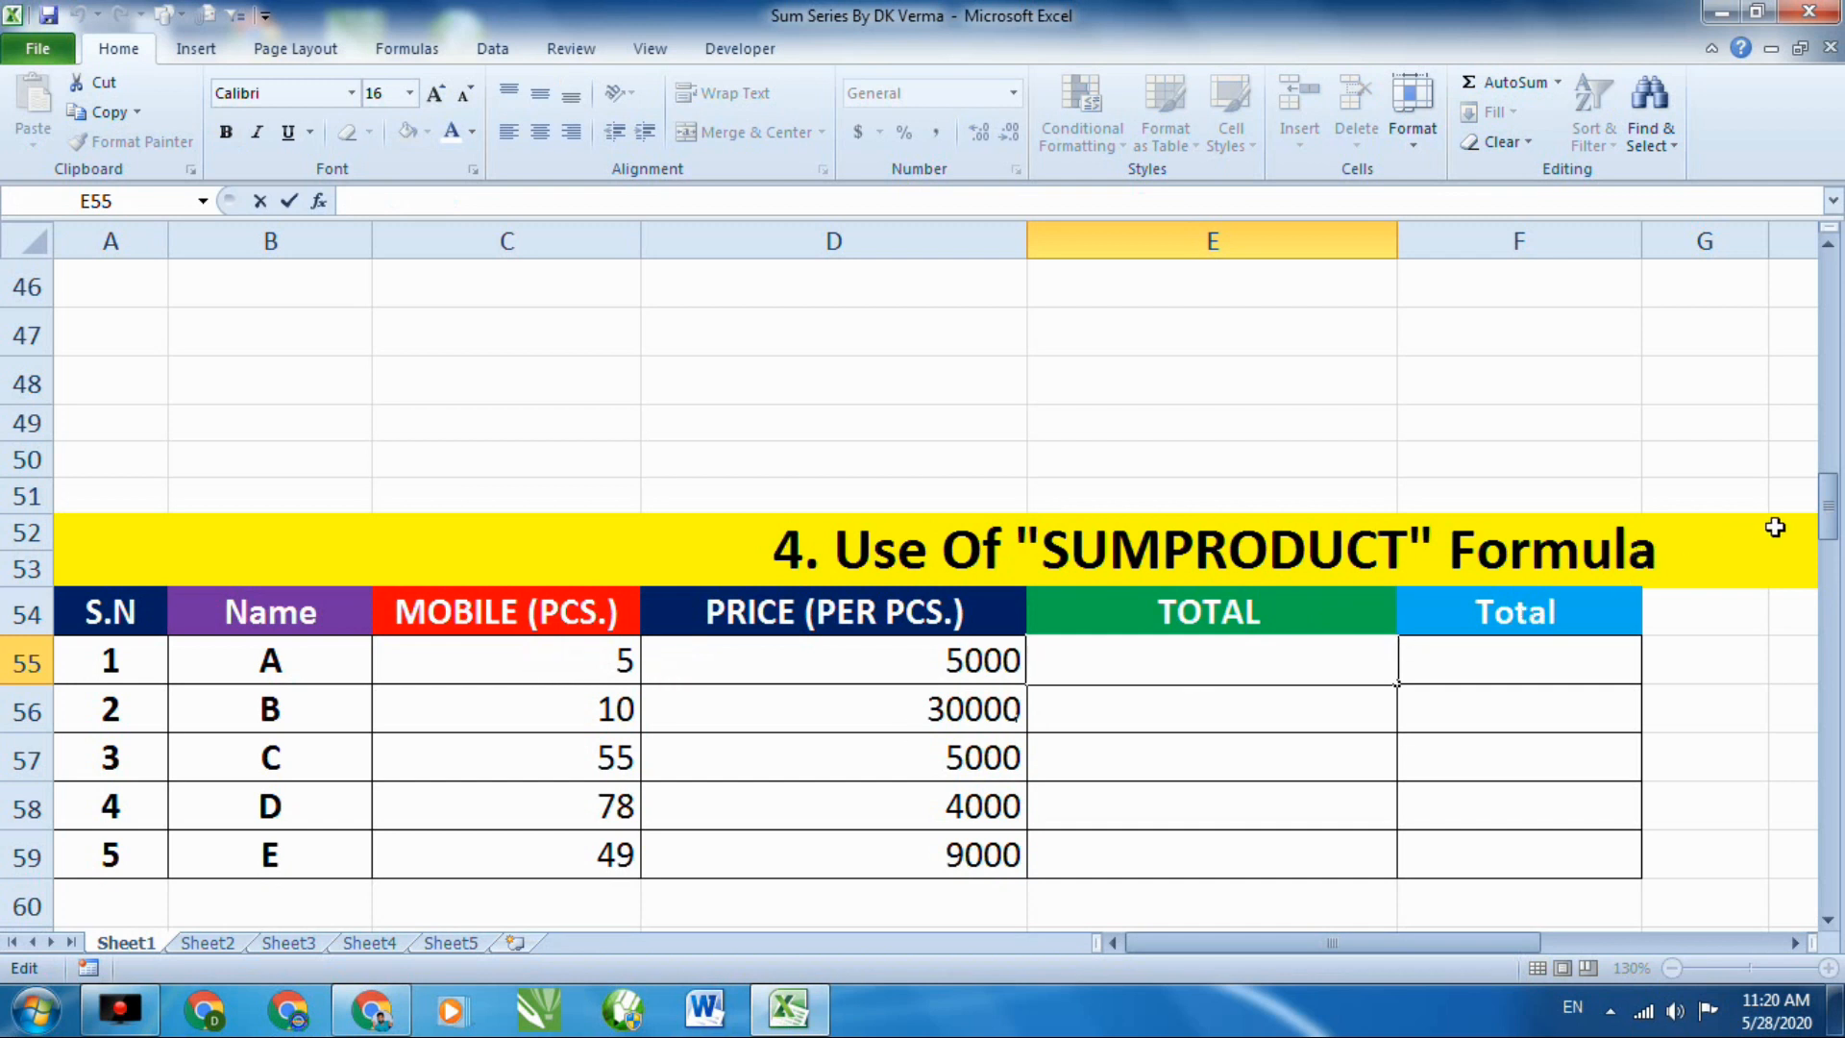
mouse_move(1829, 507)
left_mouse_down()
mouse_move(1829, 524)
mouse_move(1807, 520)
left_mouse_up()
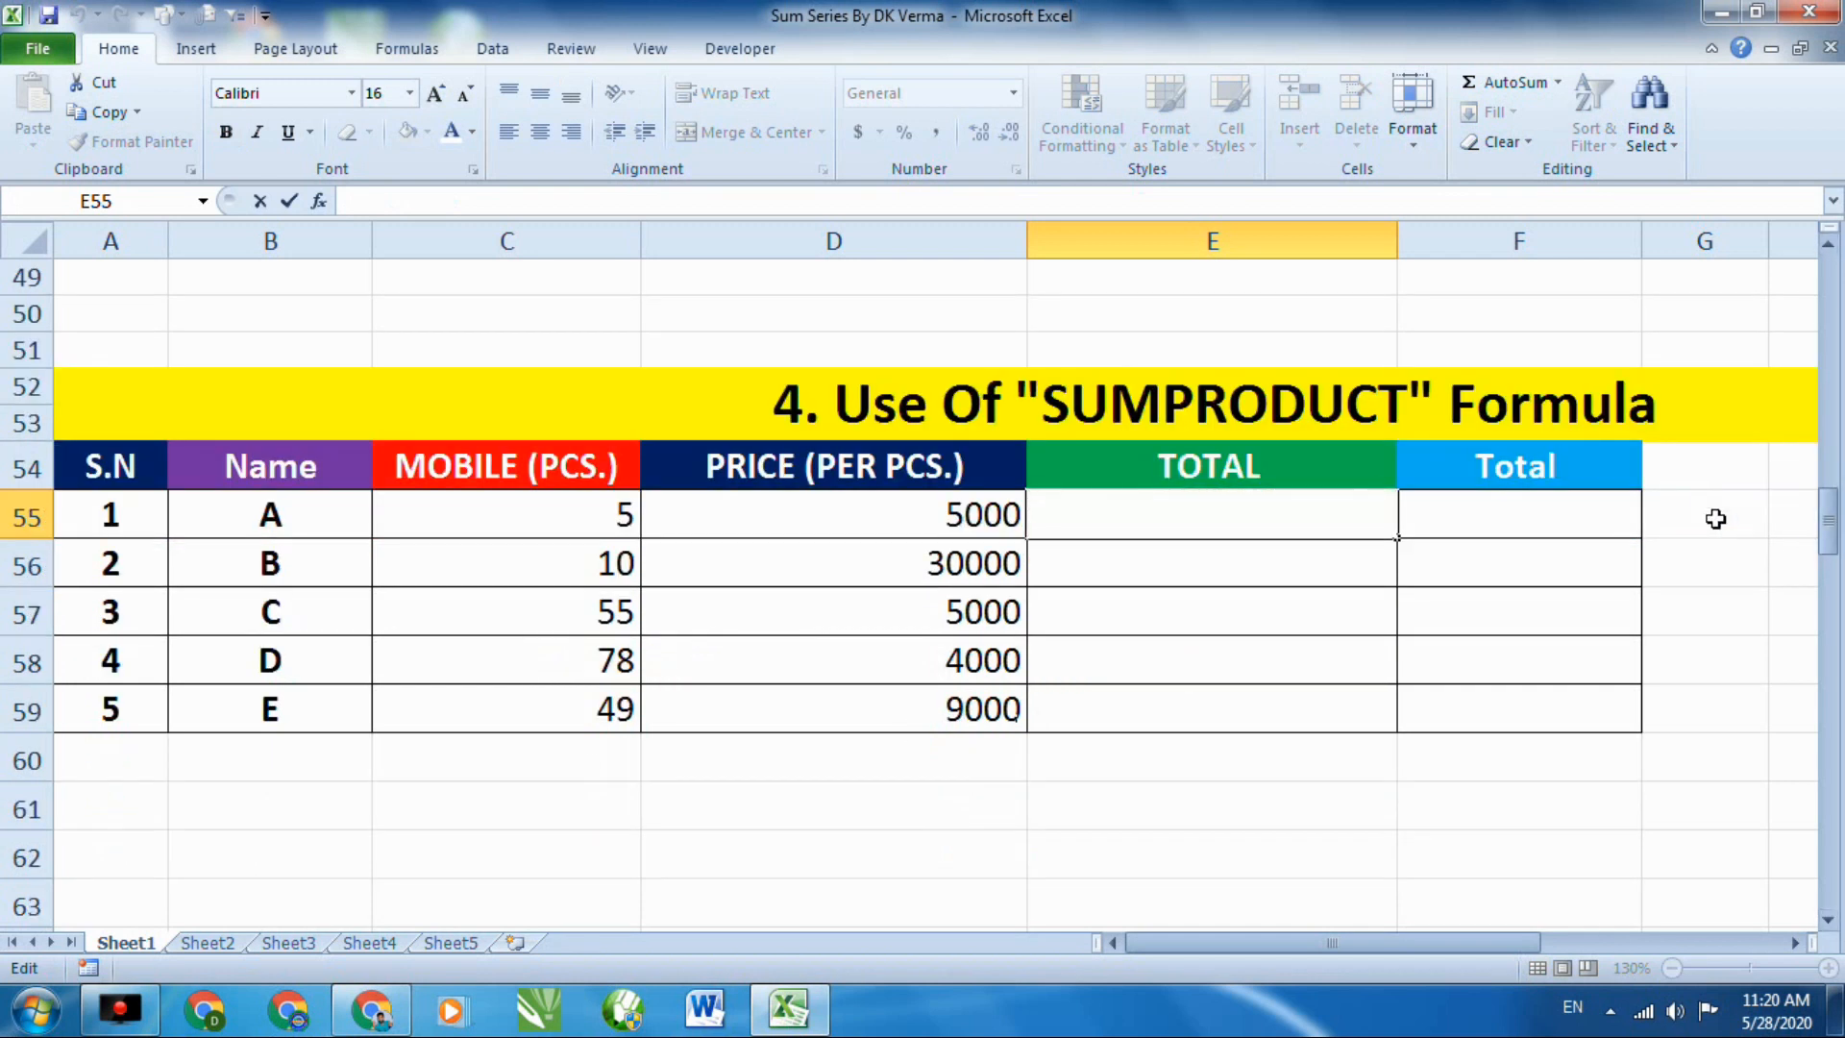
type("=")
left_click(588, 512)
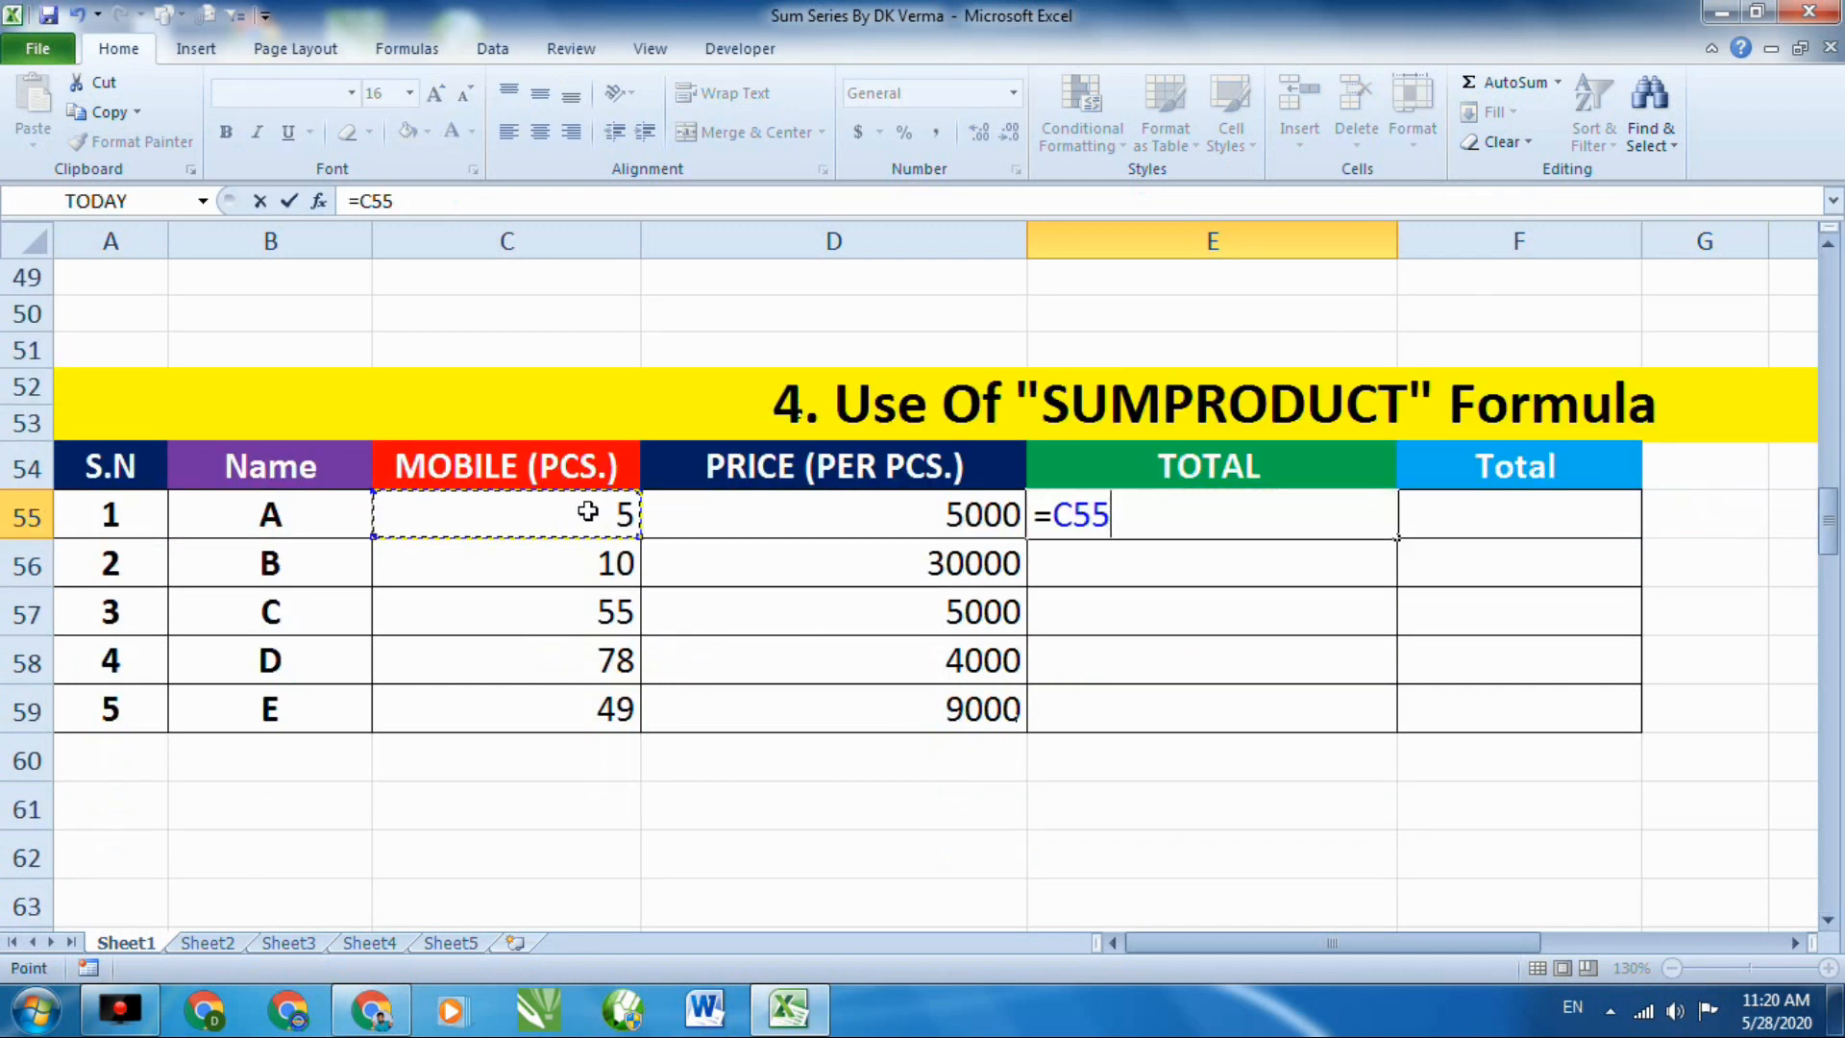
type("*")
left_click(824, 523)
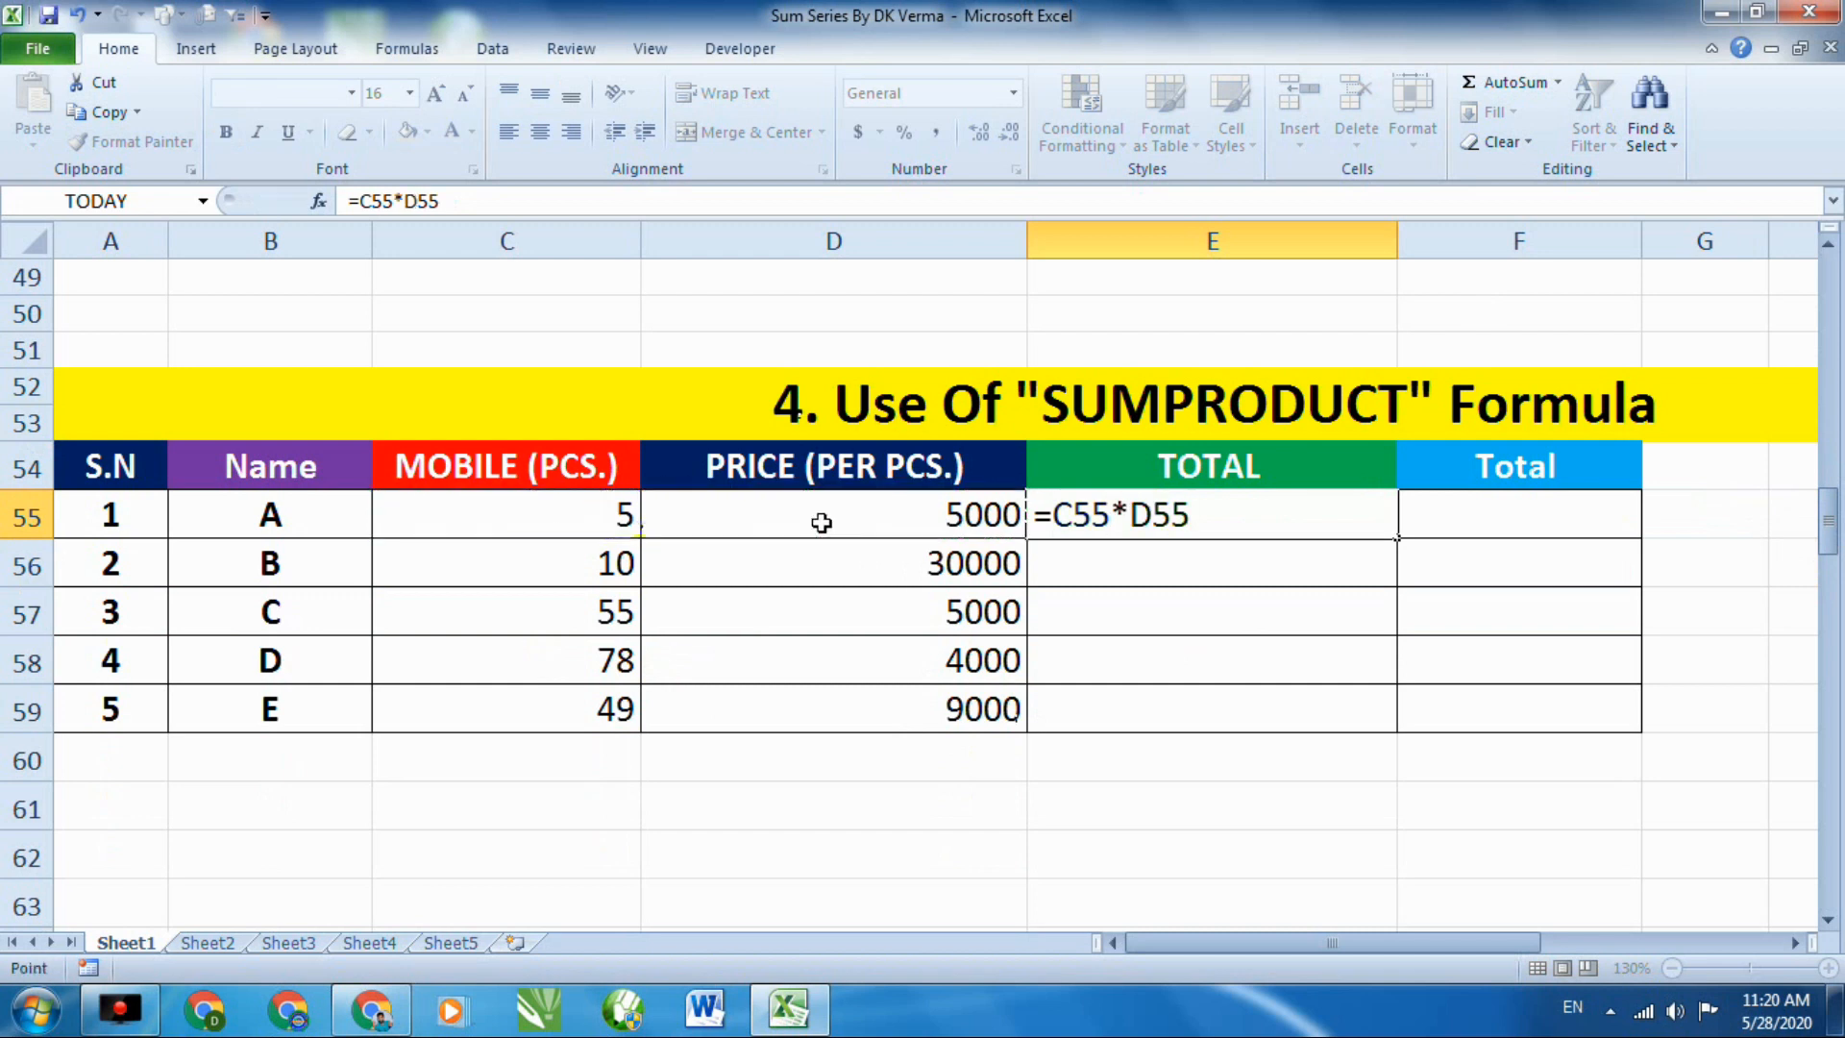
key("Return")
Enter the formula =C56*D56 in E56 for the second row's total.
type("=")
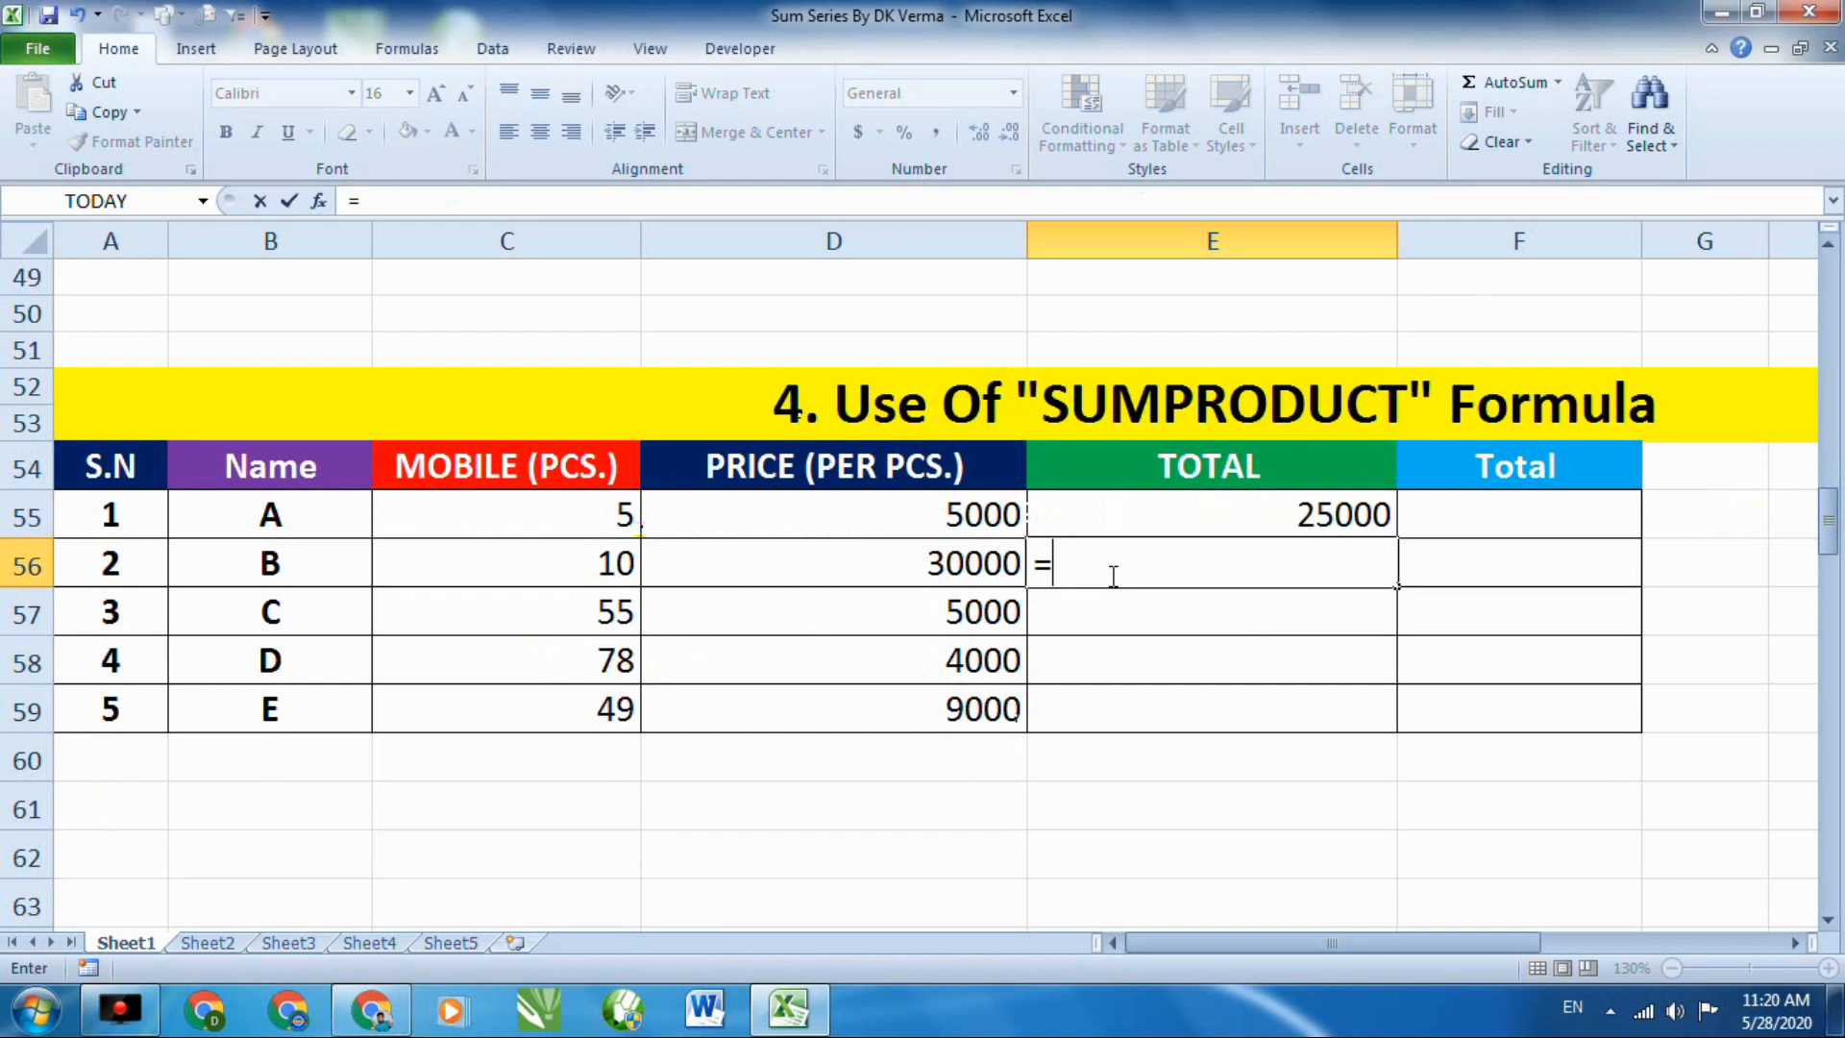
left_click(547, 567)
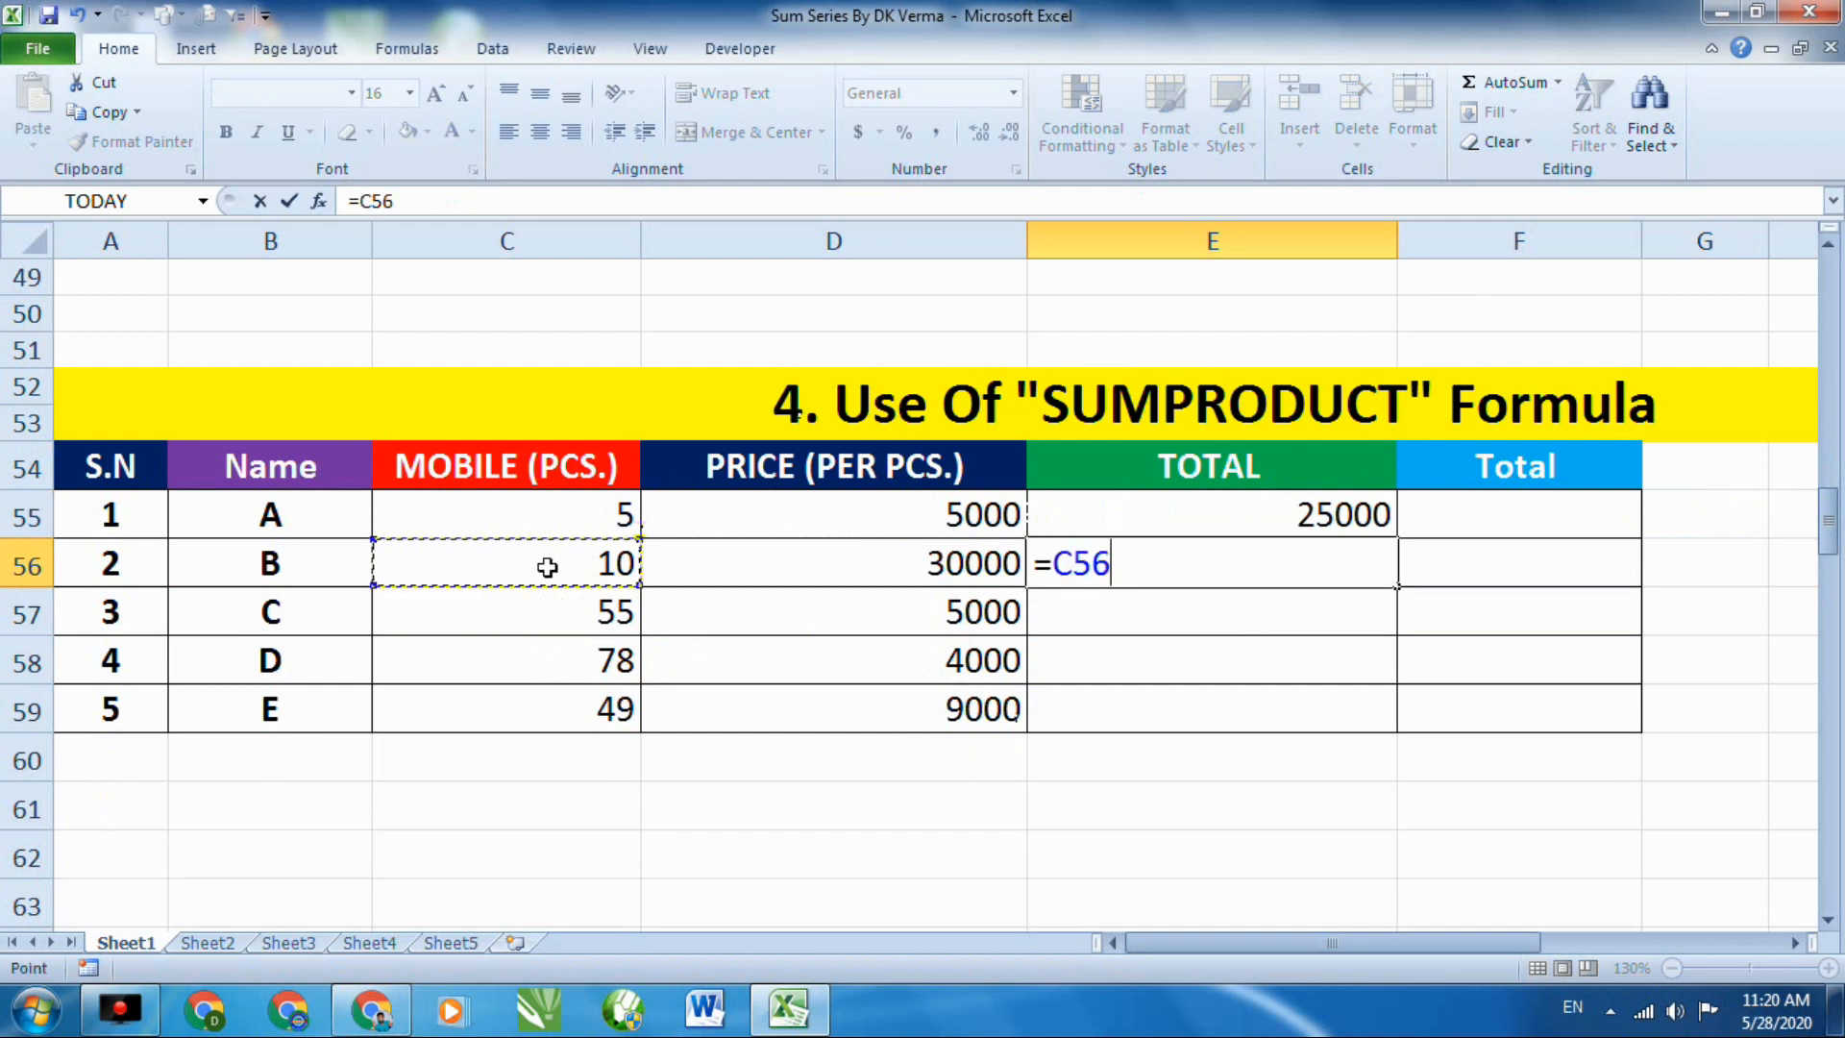
type("*")
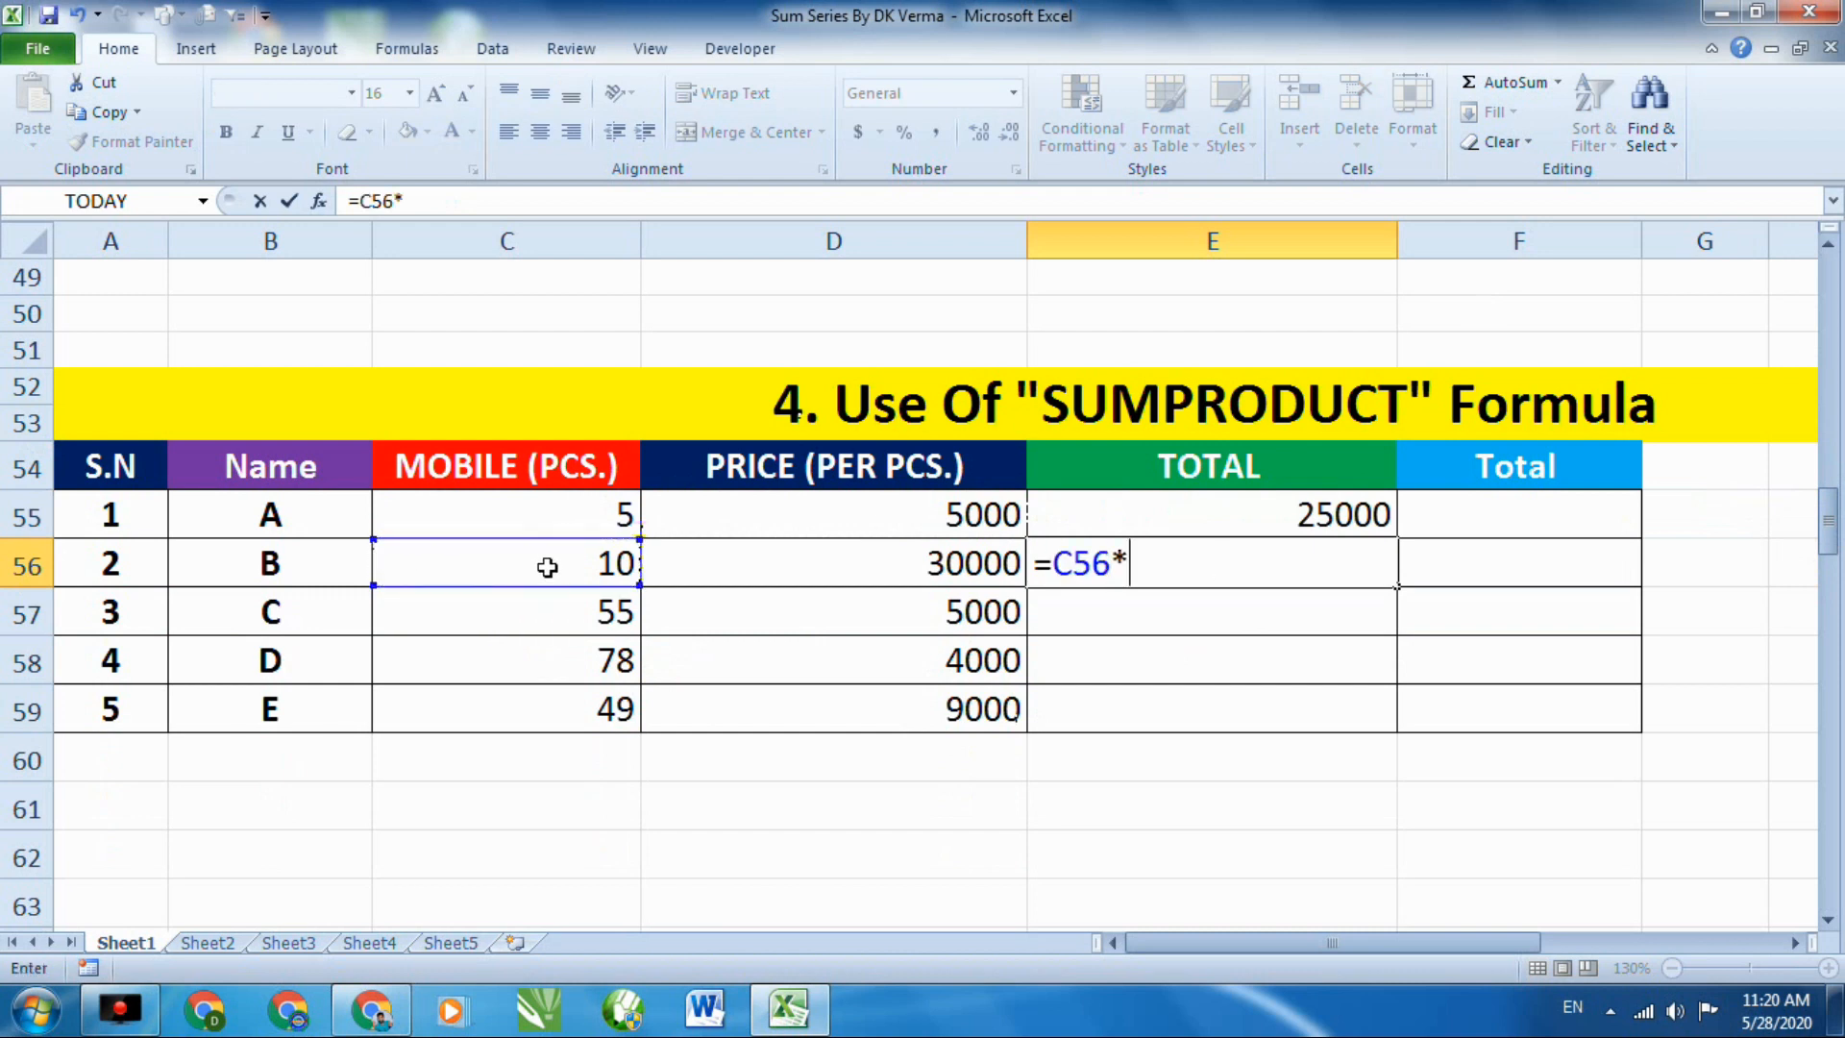
left_click(736, 558)
key("Return")
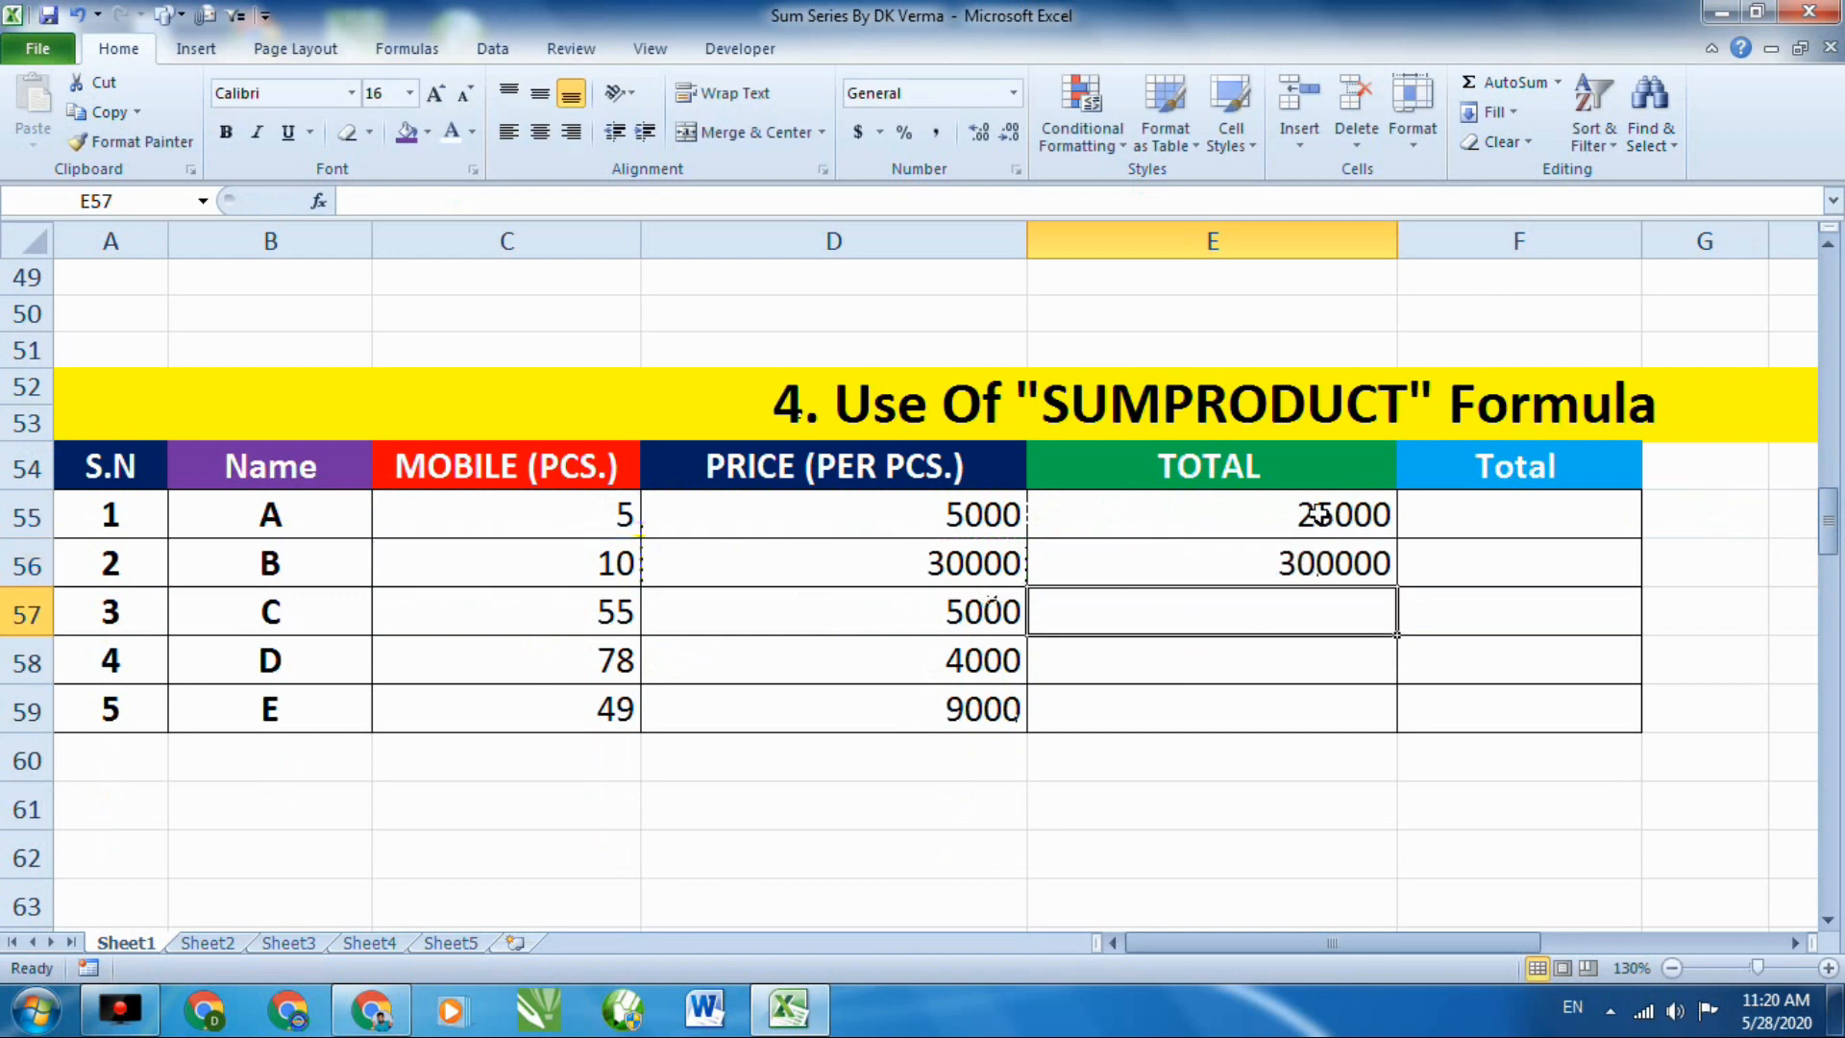
Clear the two multiplication formulas from E55:E56.
left_click_drag(1312, 515, 1329, 568)
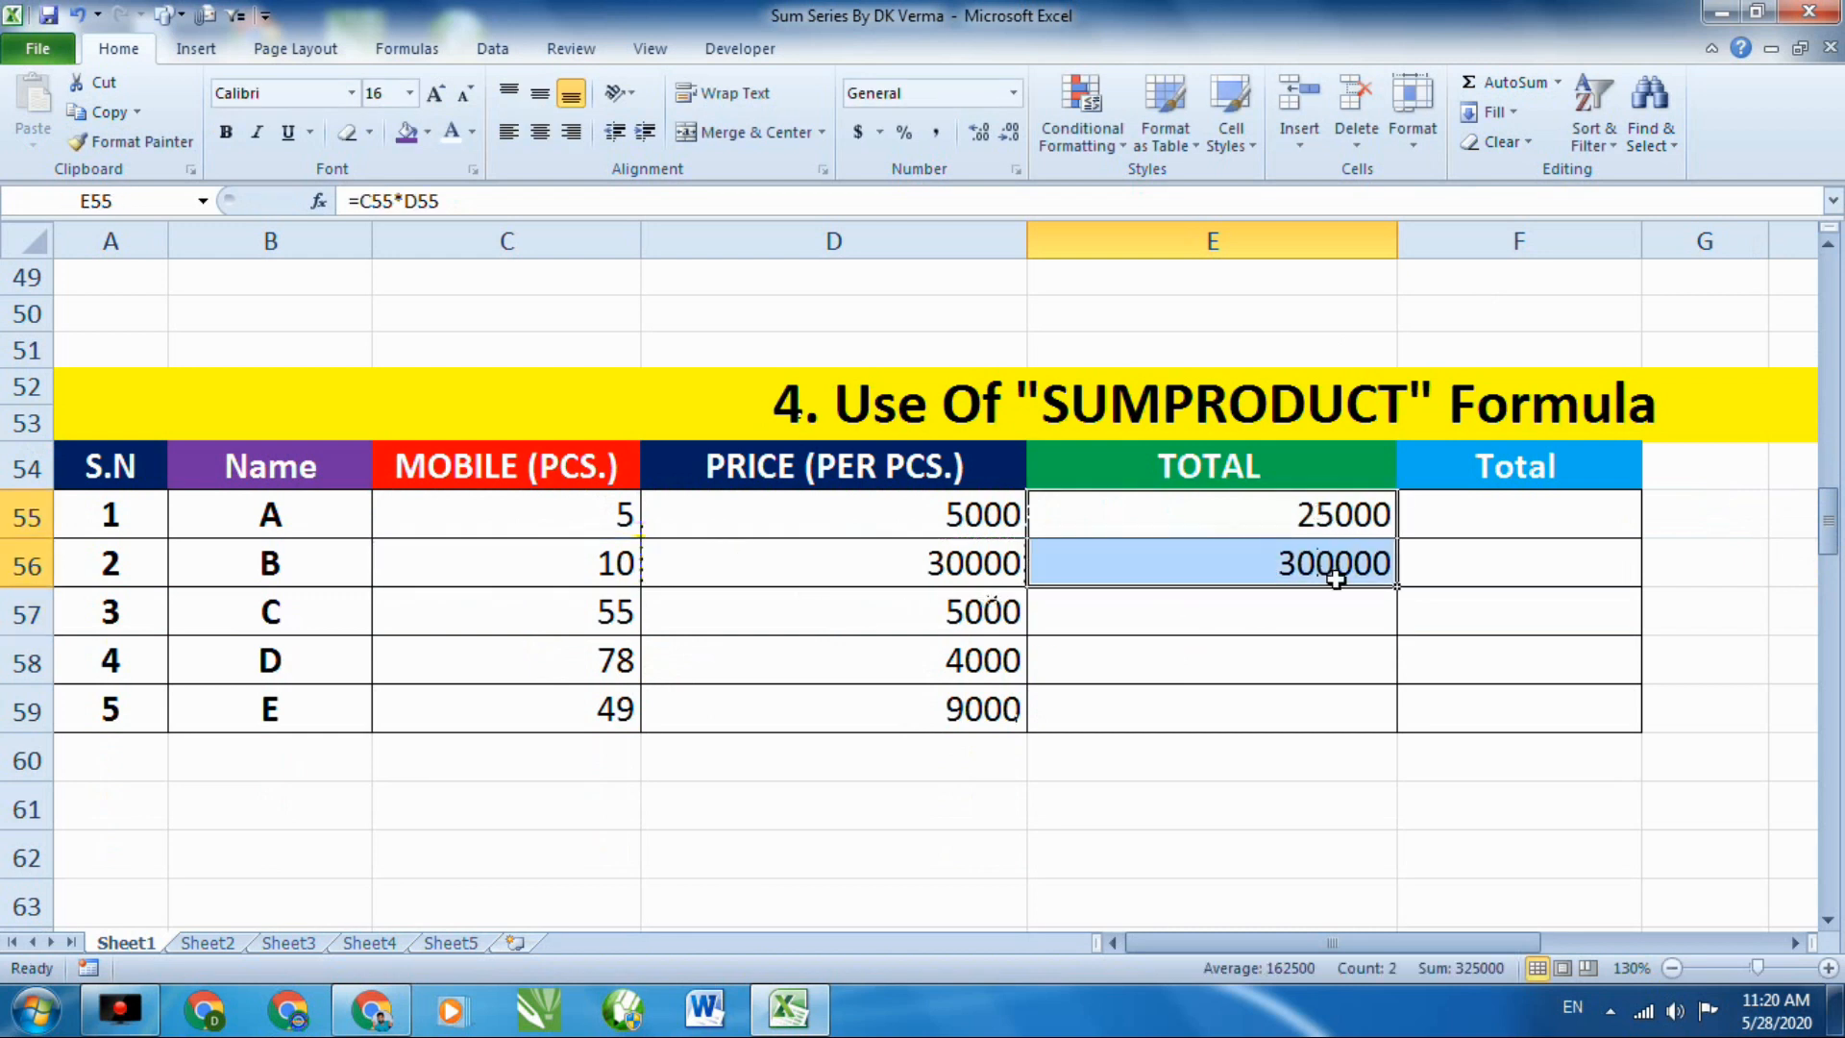
key("Delete")
left_click(1254, 737)
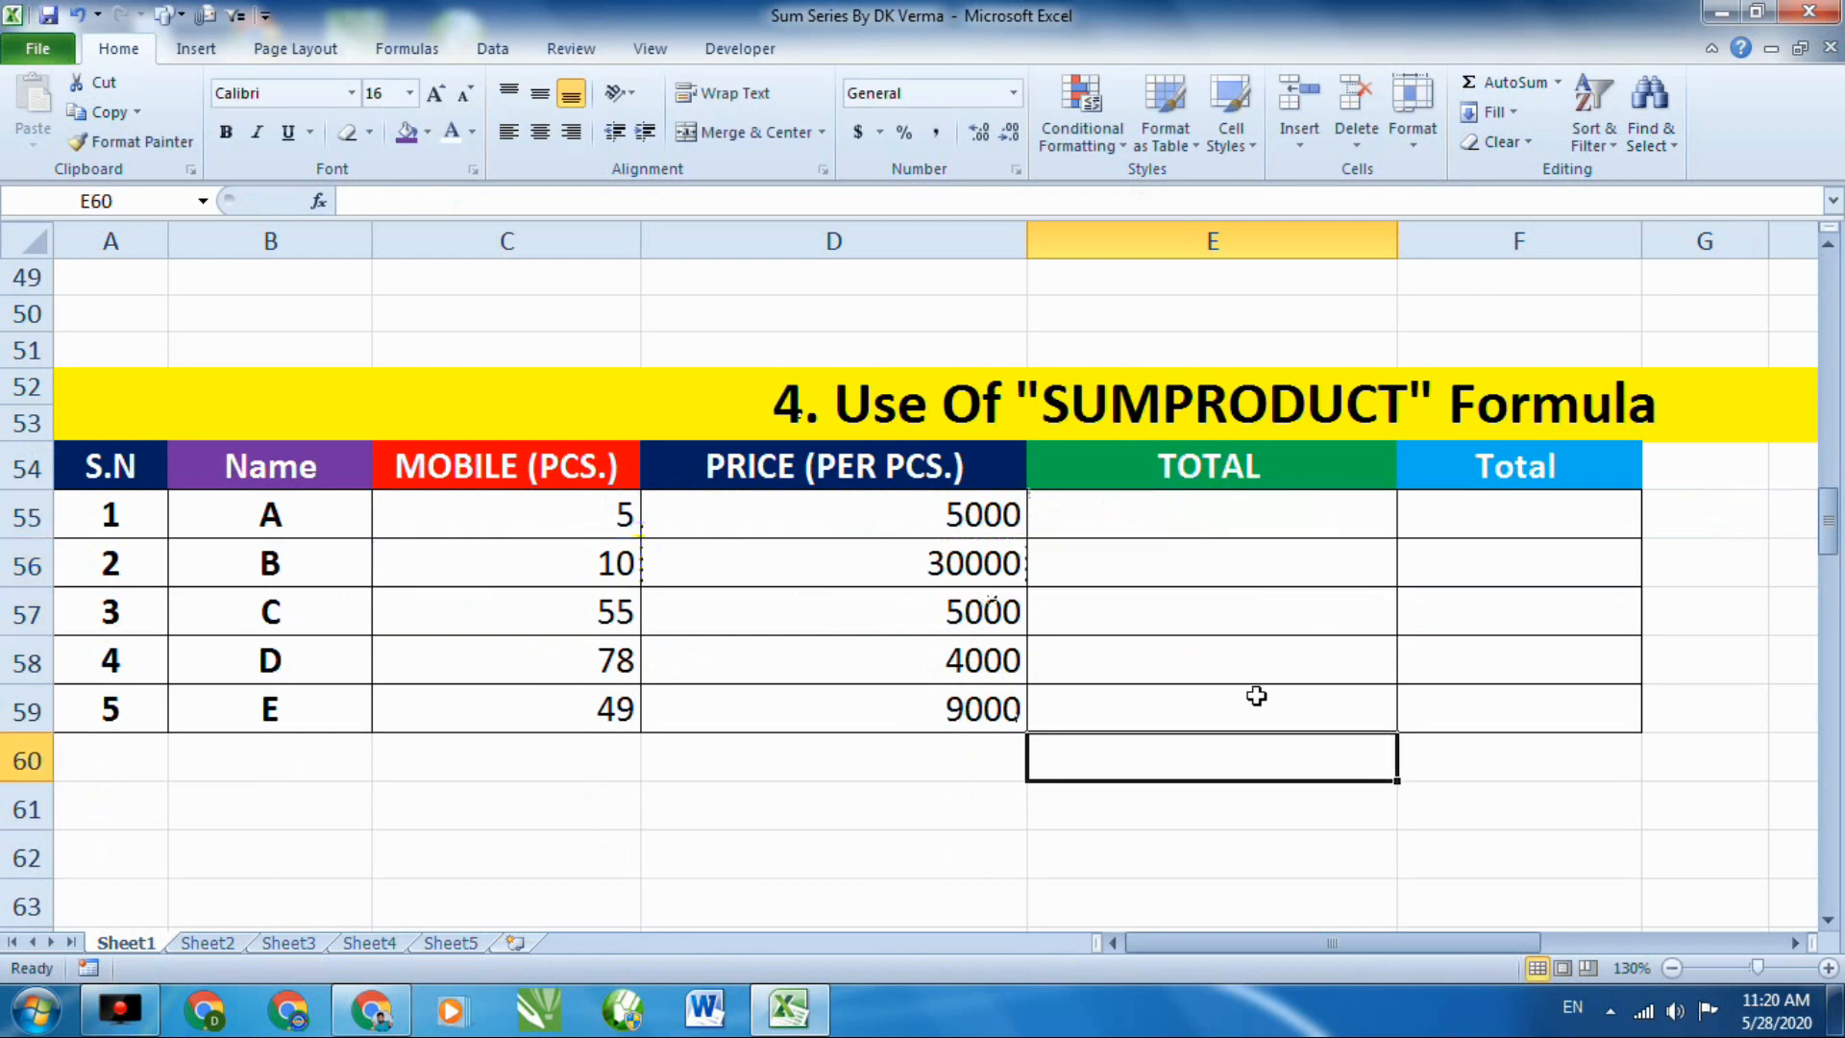
Enter =SUMPRODUCT(C55:C59,D55:D59) in D60, below the price column.
double_click(986, 754)
type("=")
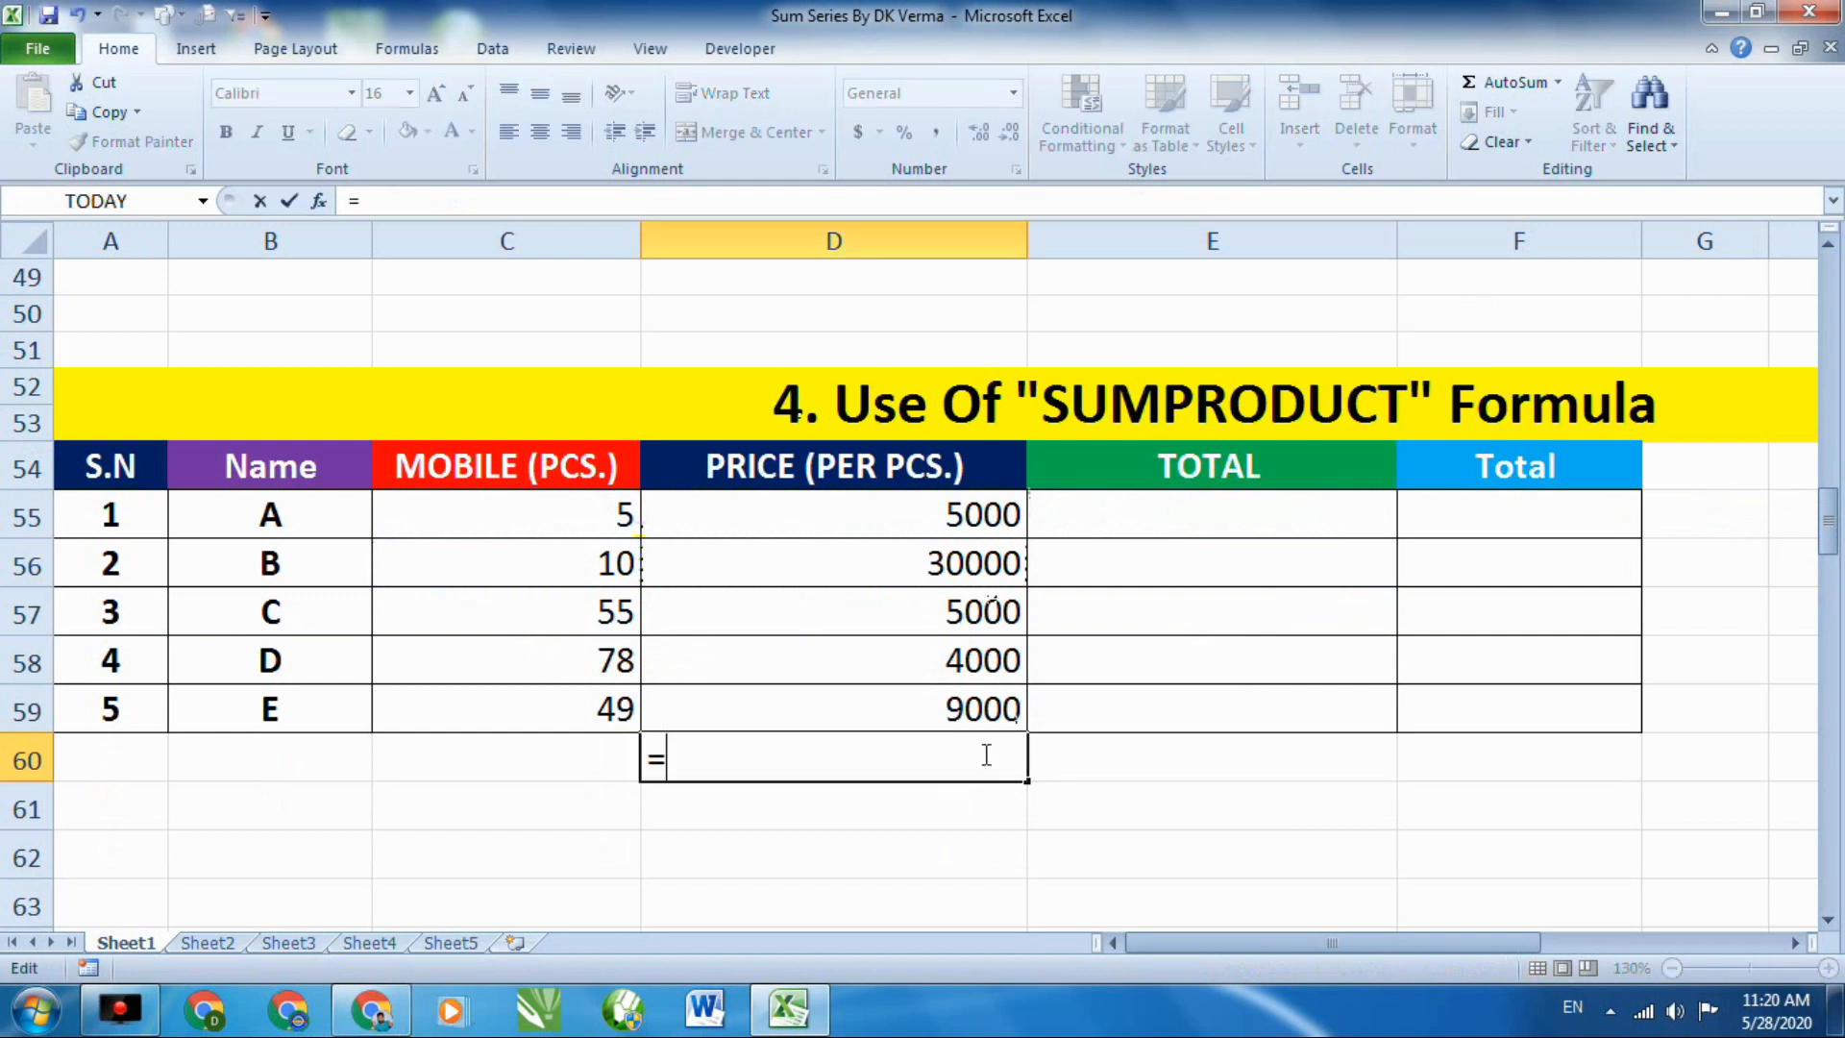
type("SUMP")
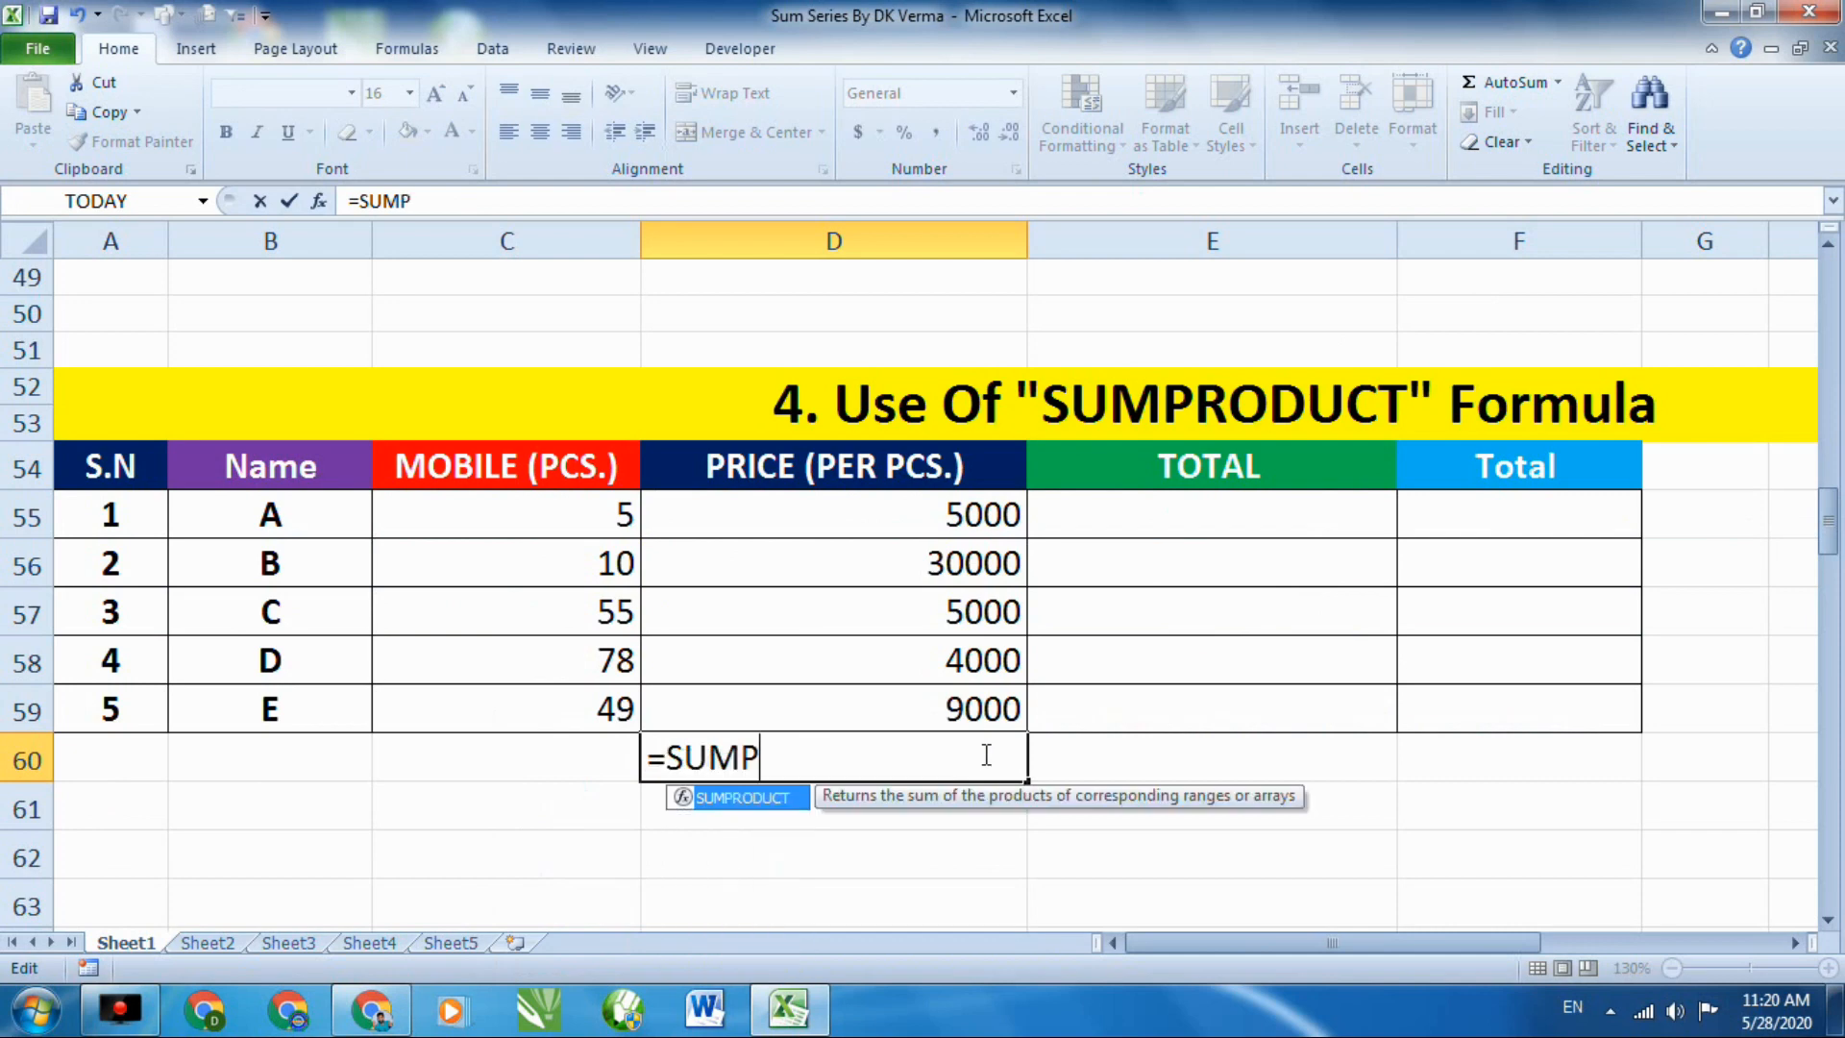
type("RODUCT")
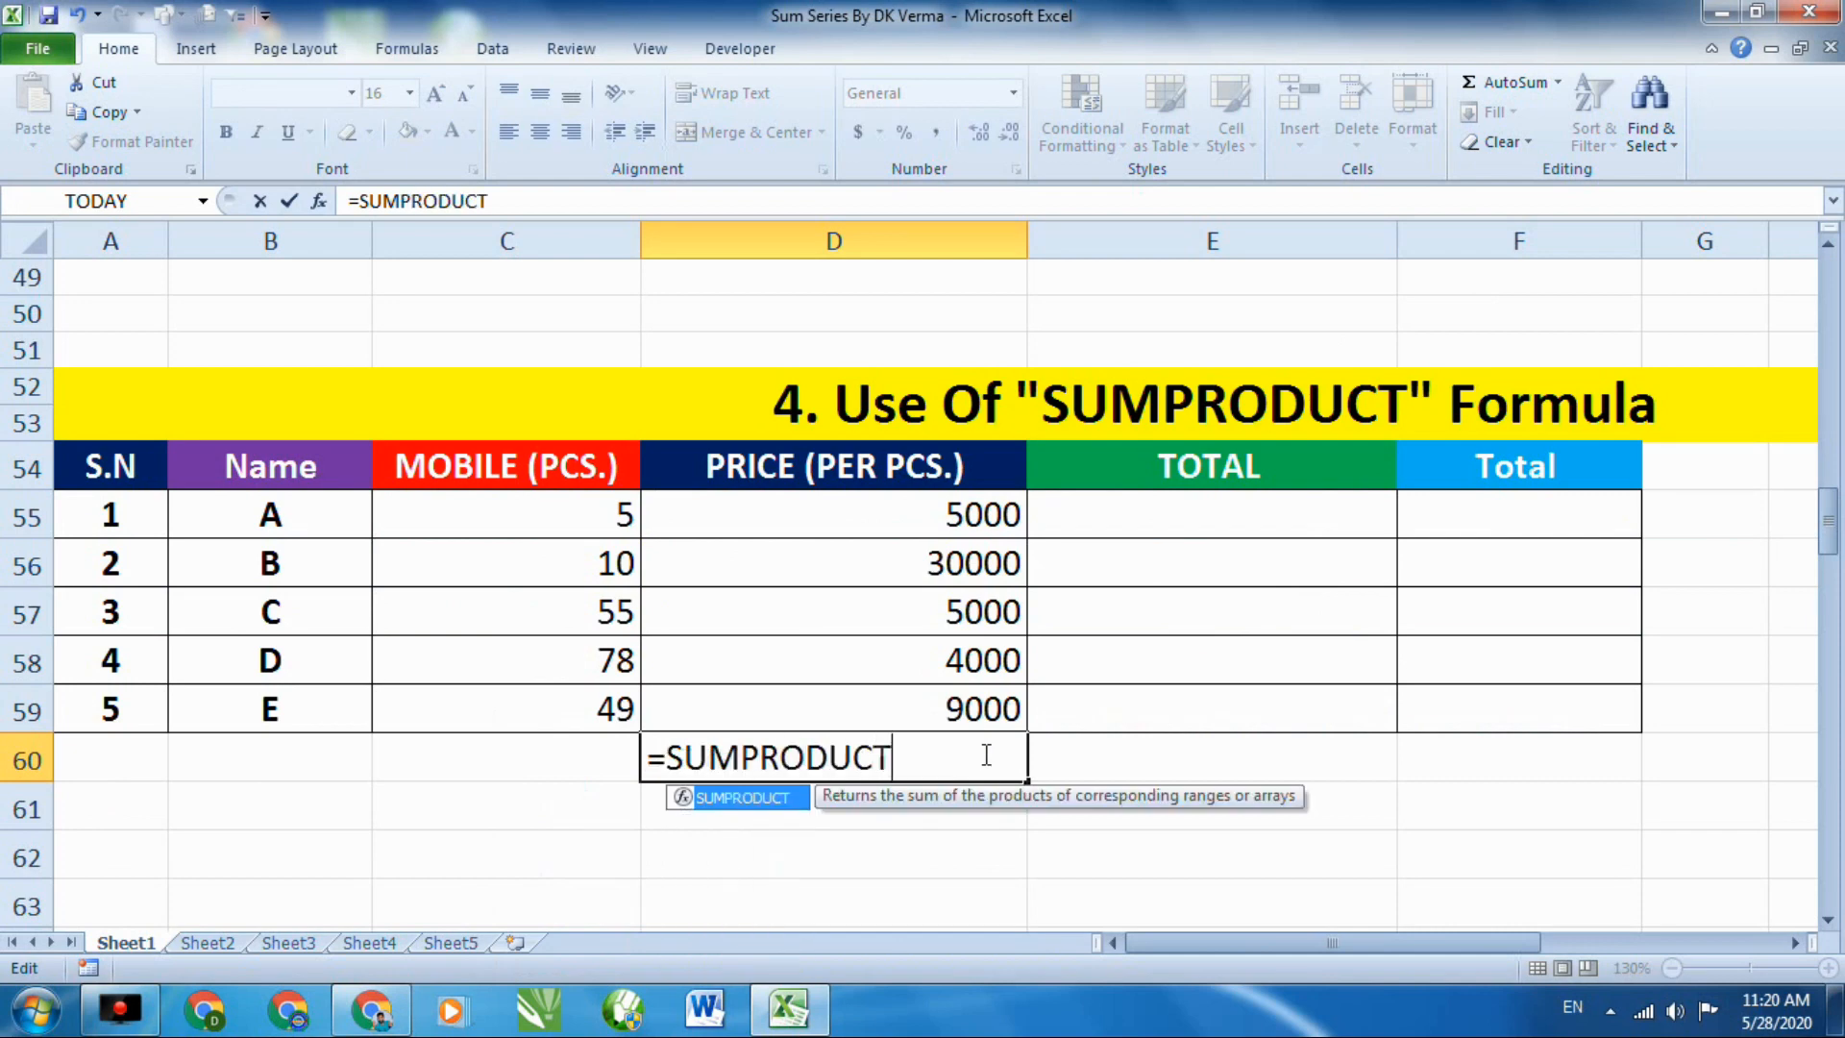
type("(")
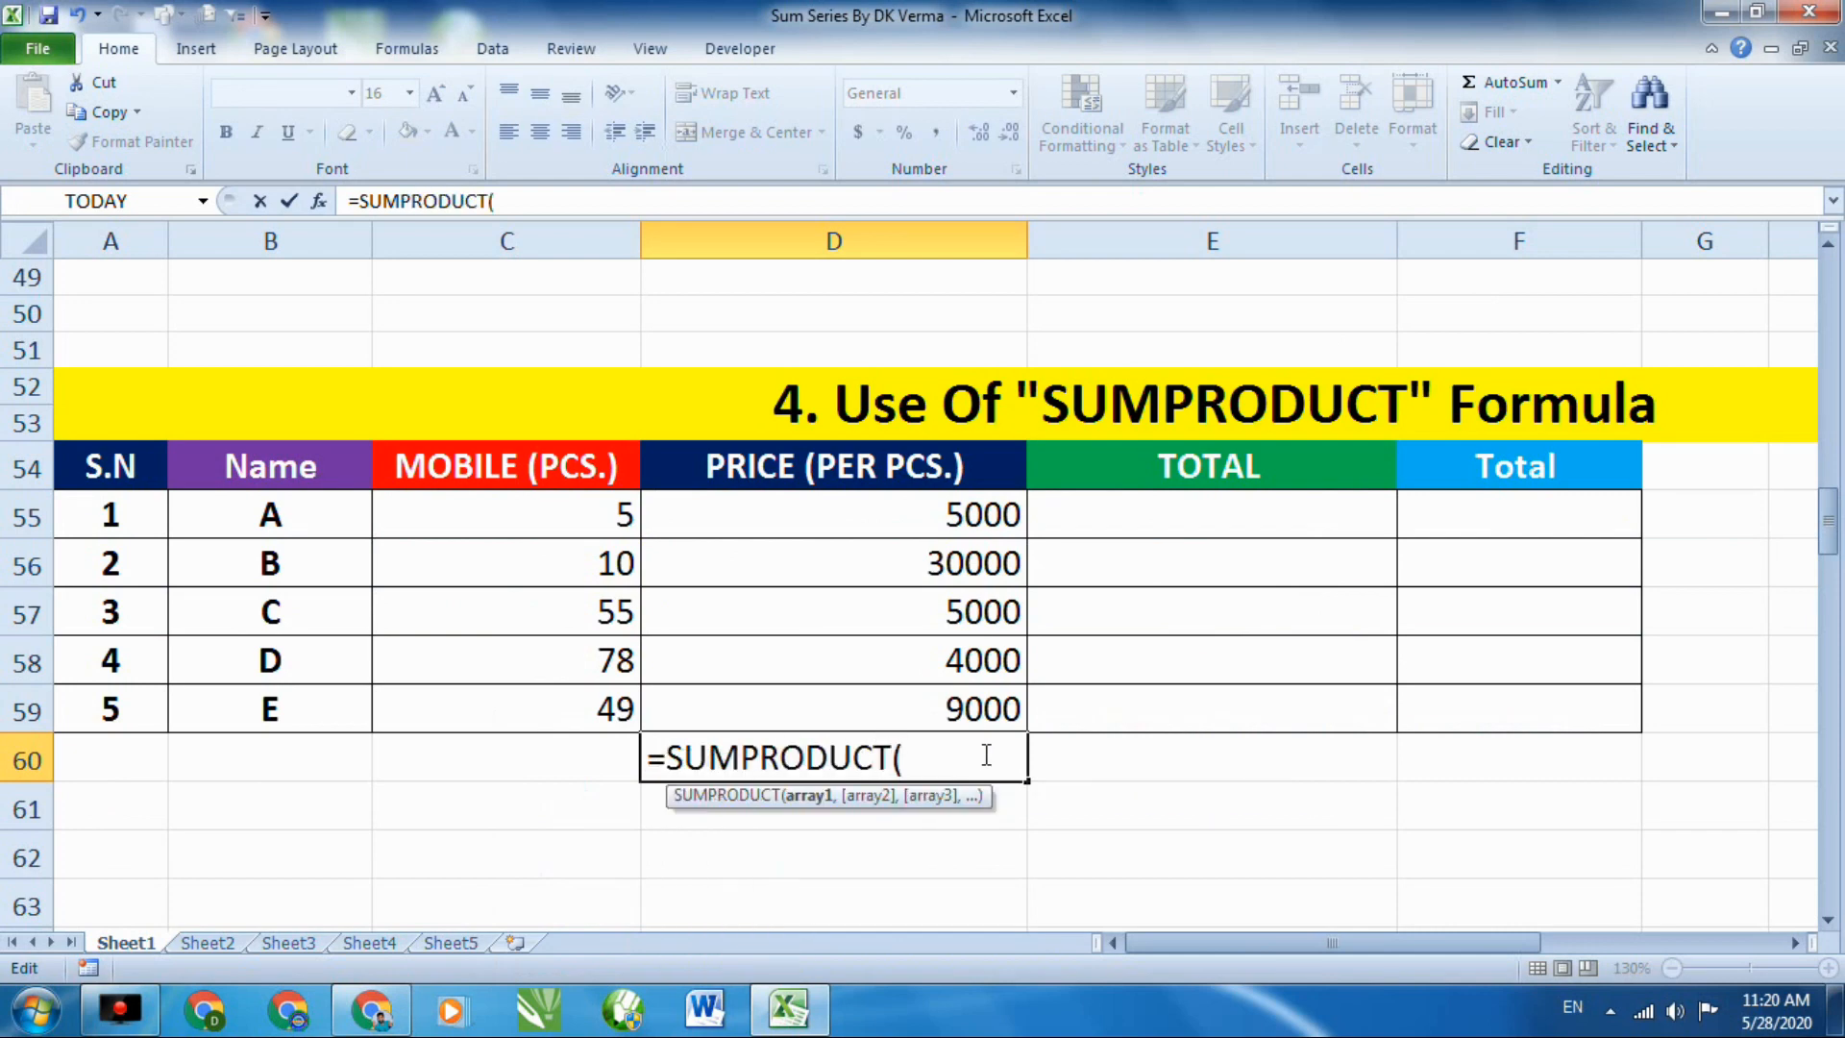
left_click(607, 517)
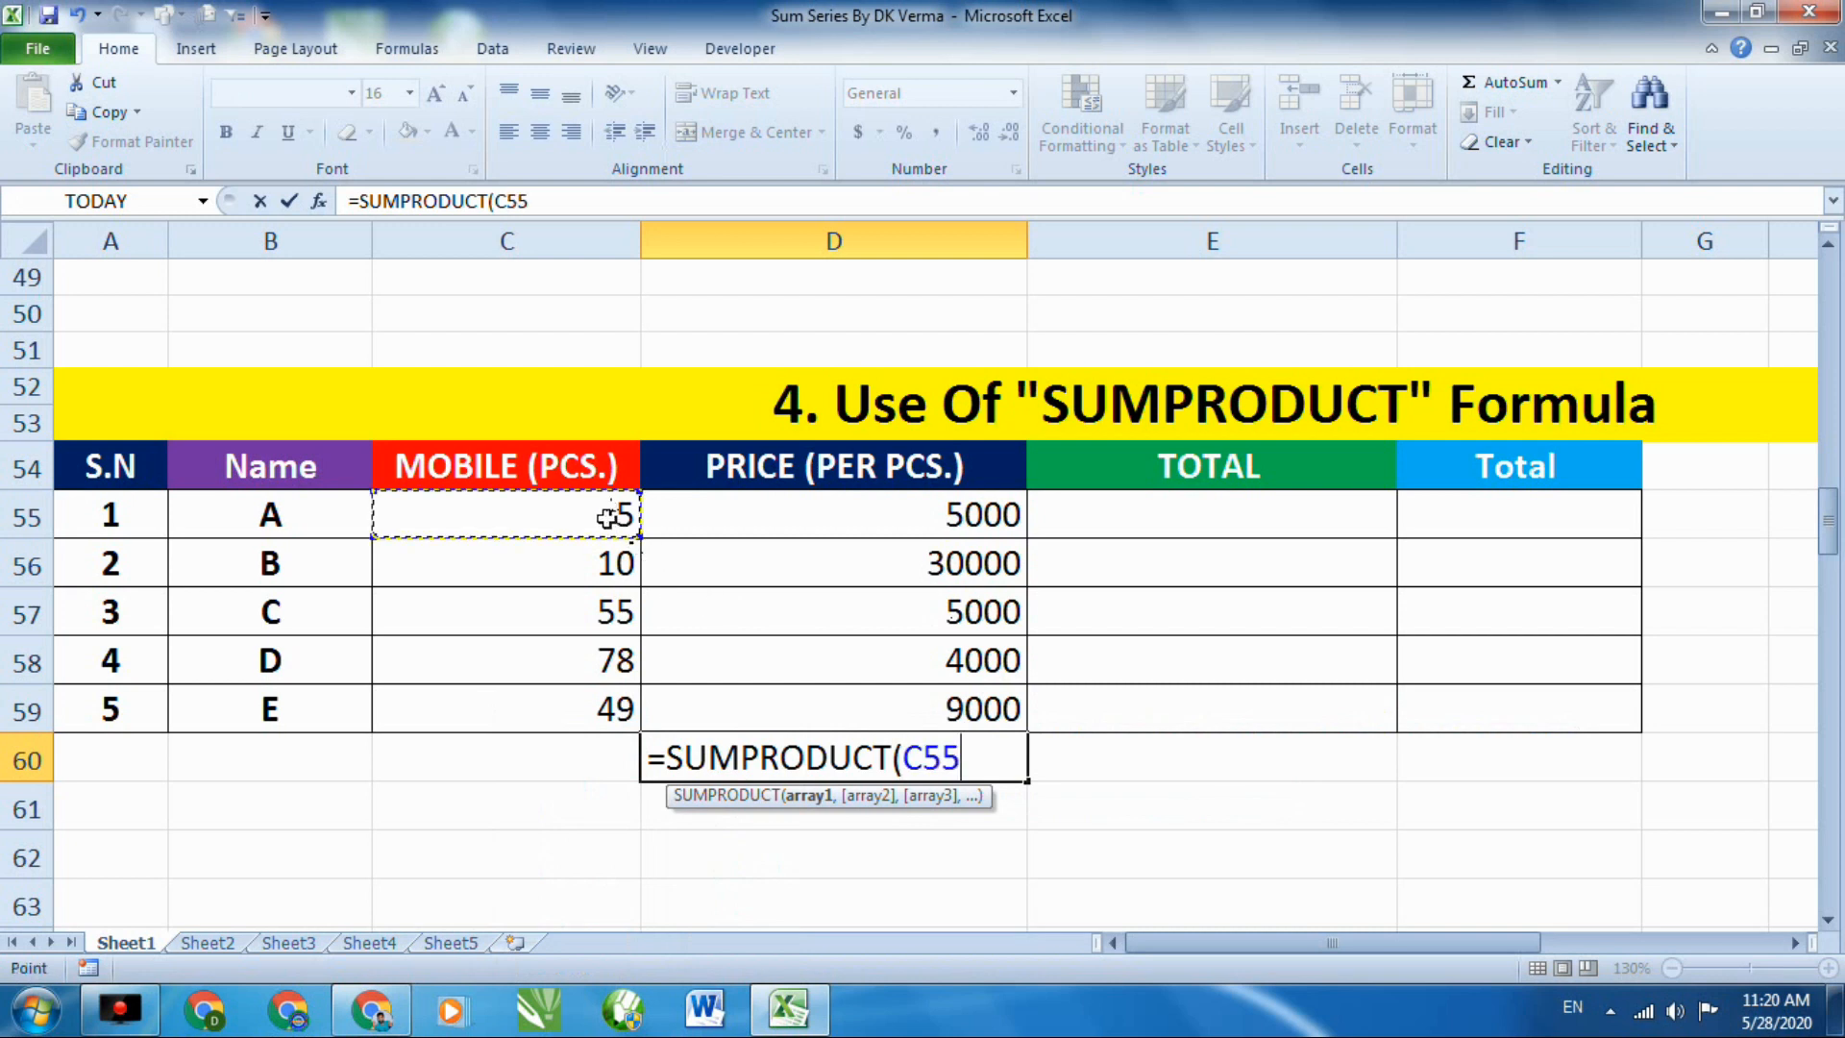
left_click_drag(608, 517, 605, 708)
type(",")
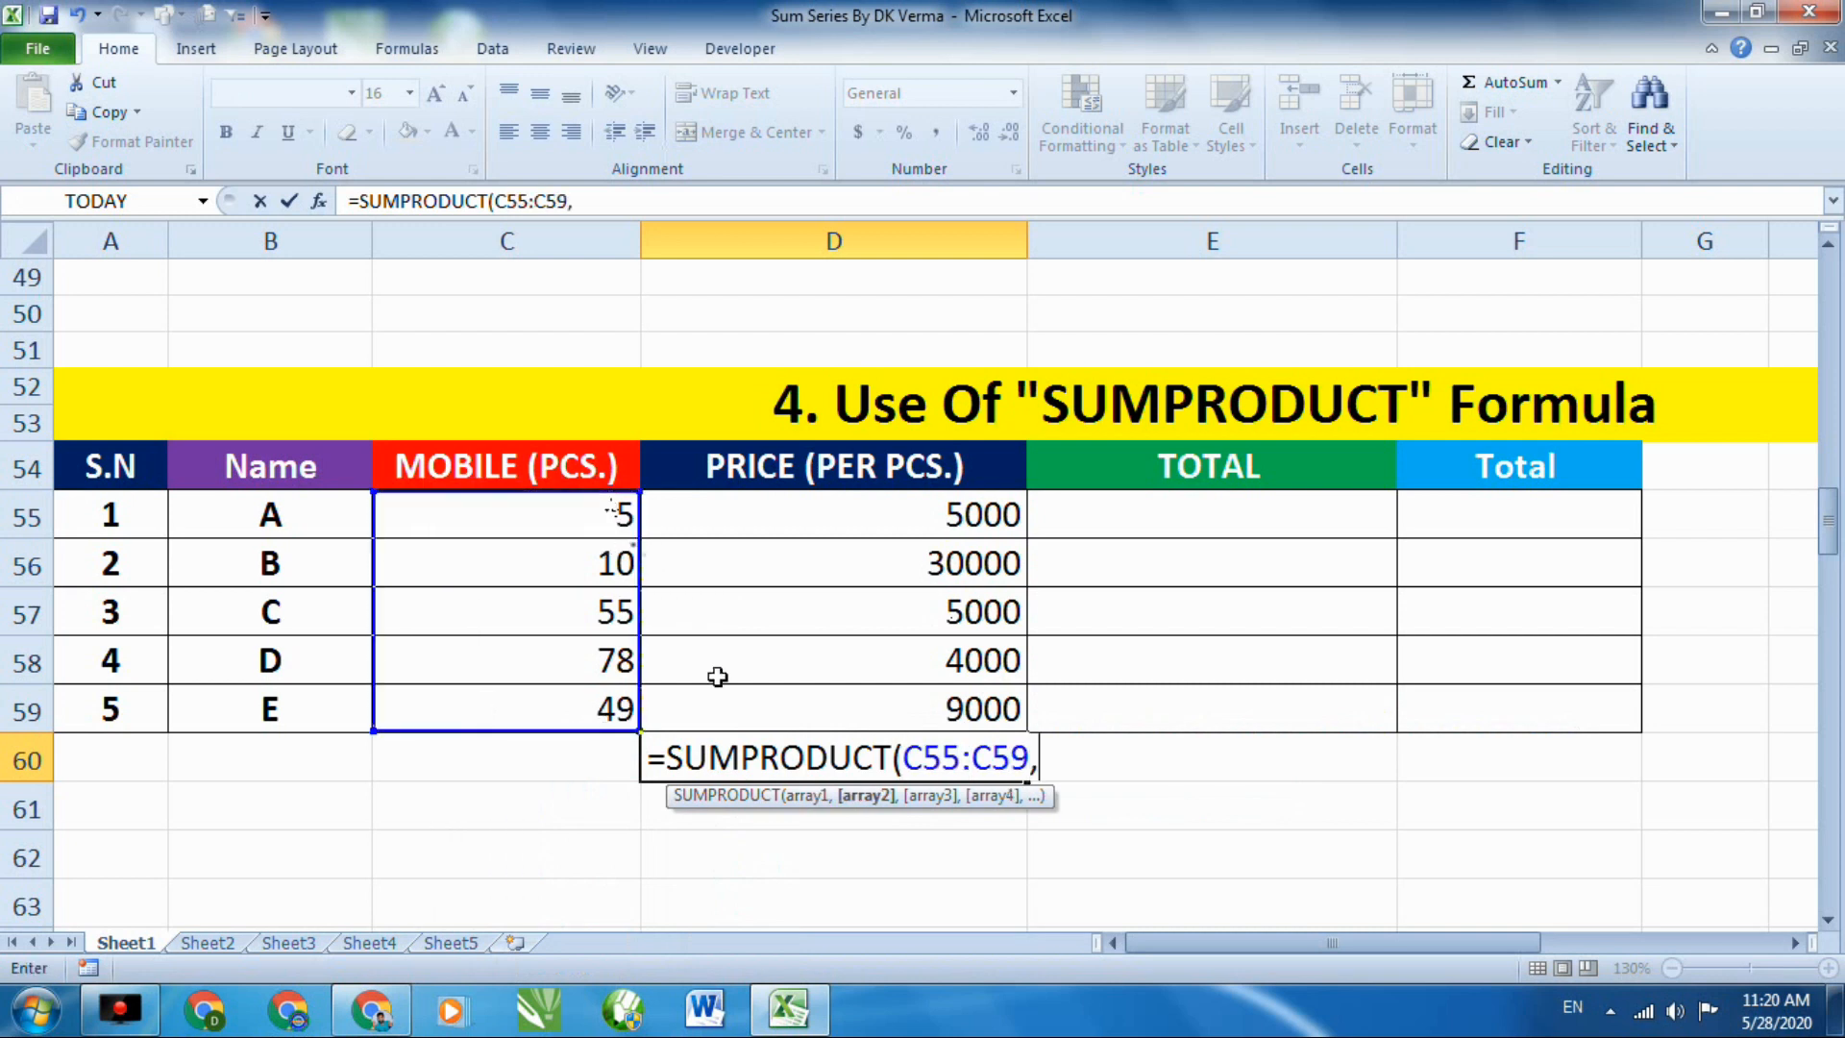
left_click_drag(865, 505, 911, 700)
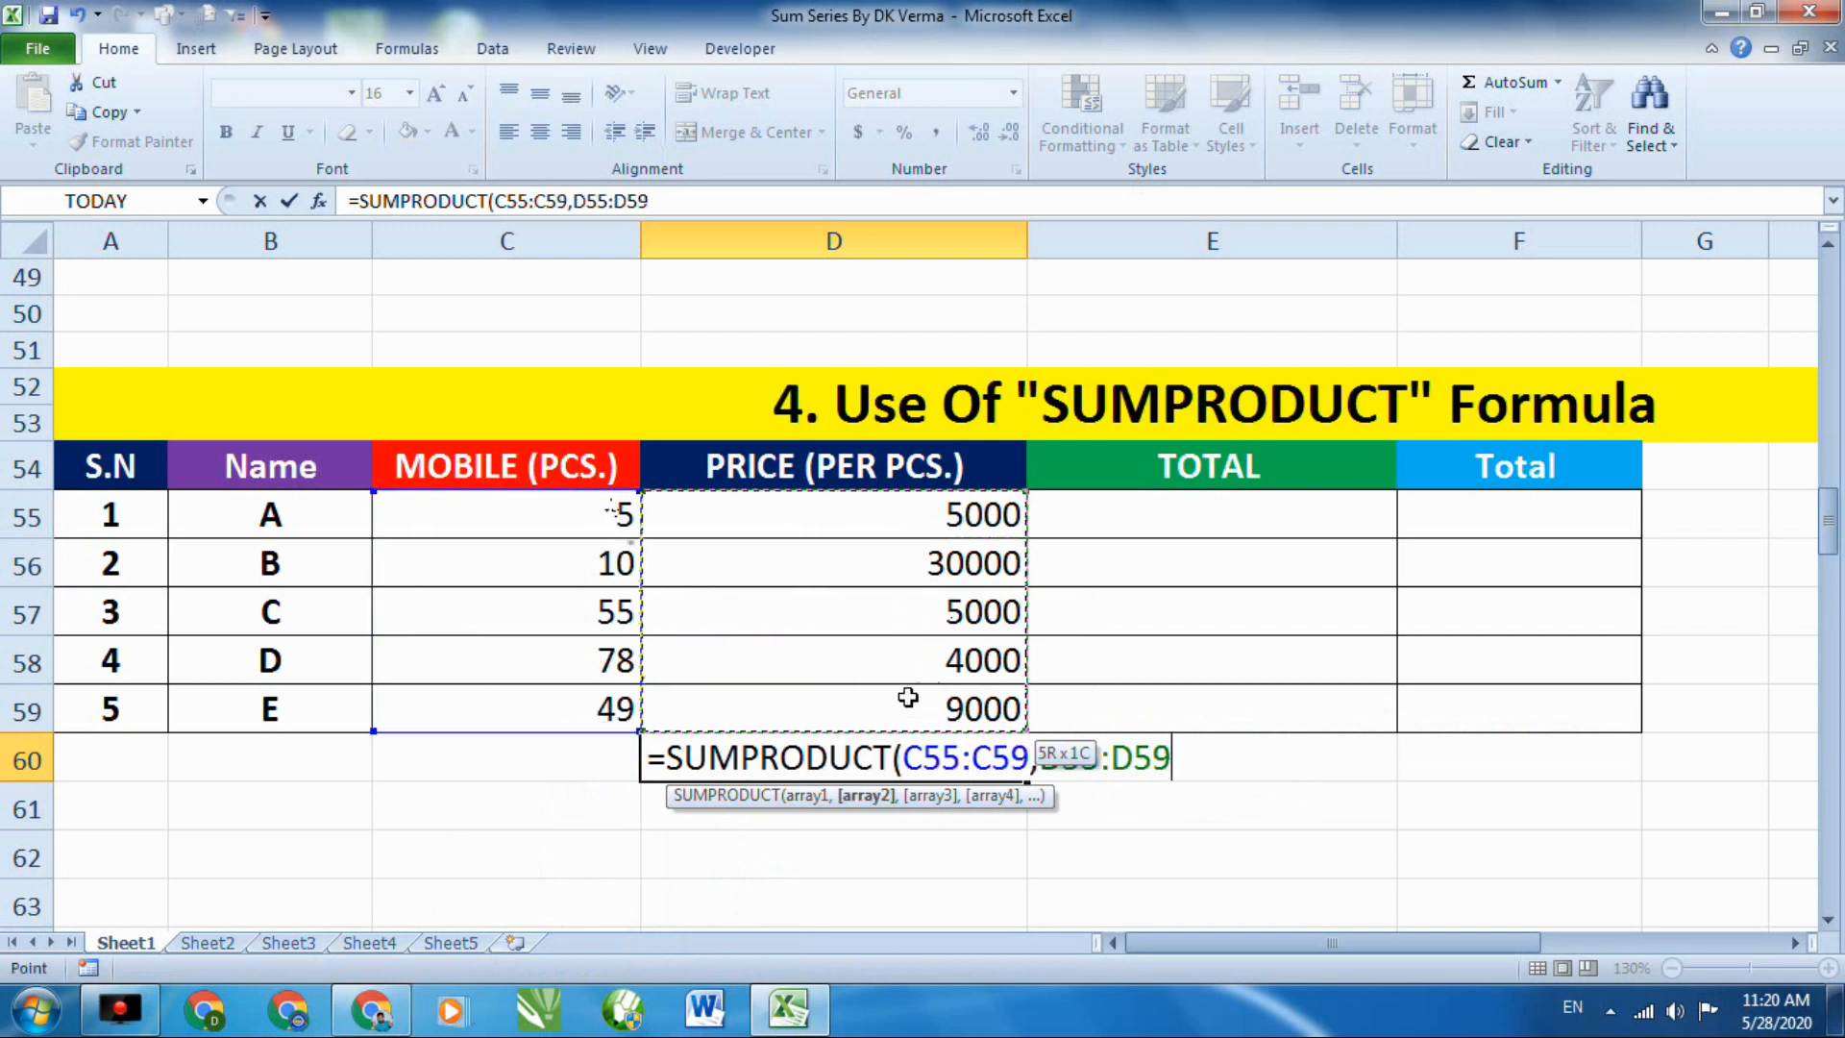
type(")")
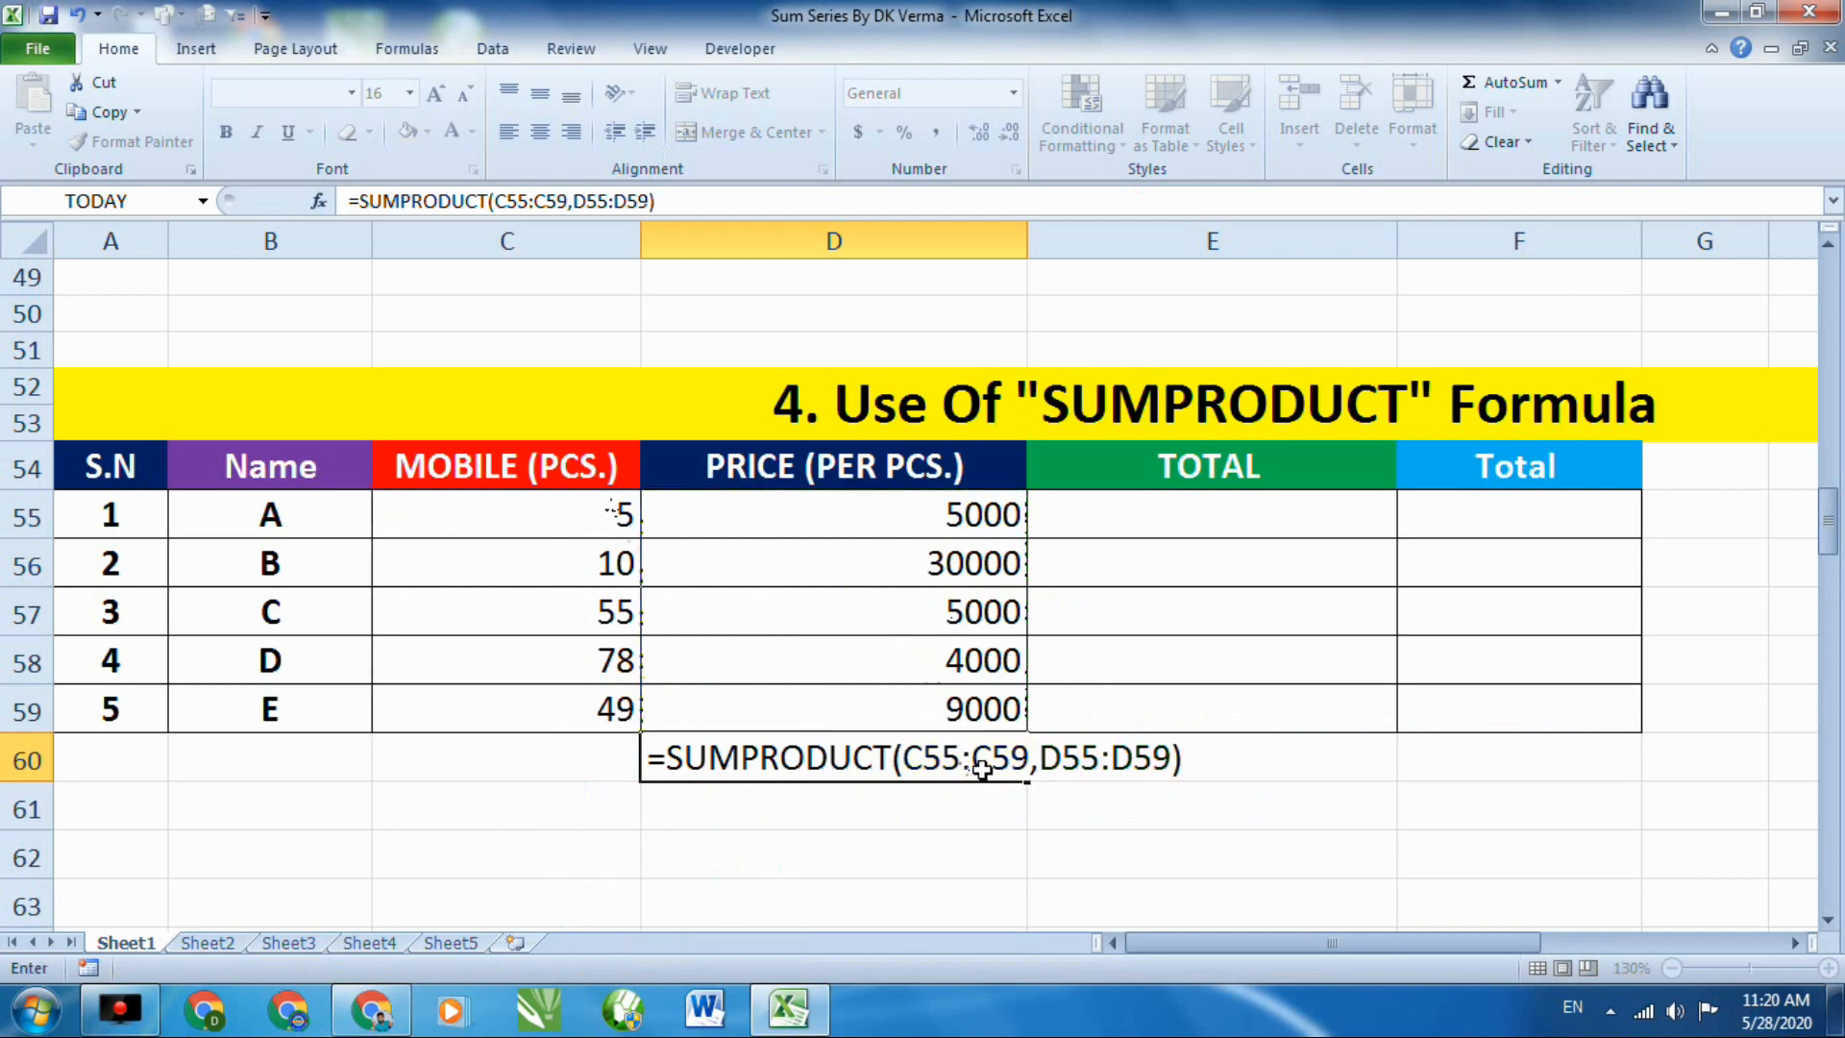
key("Return")
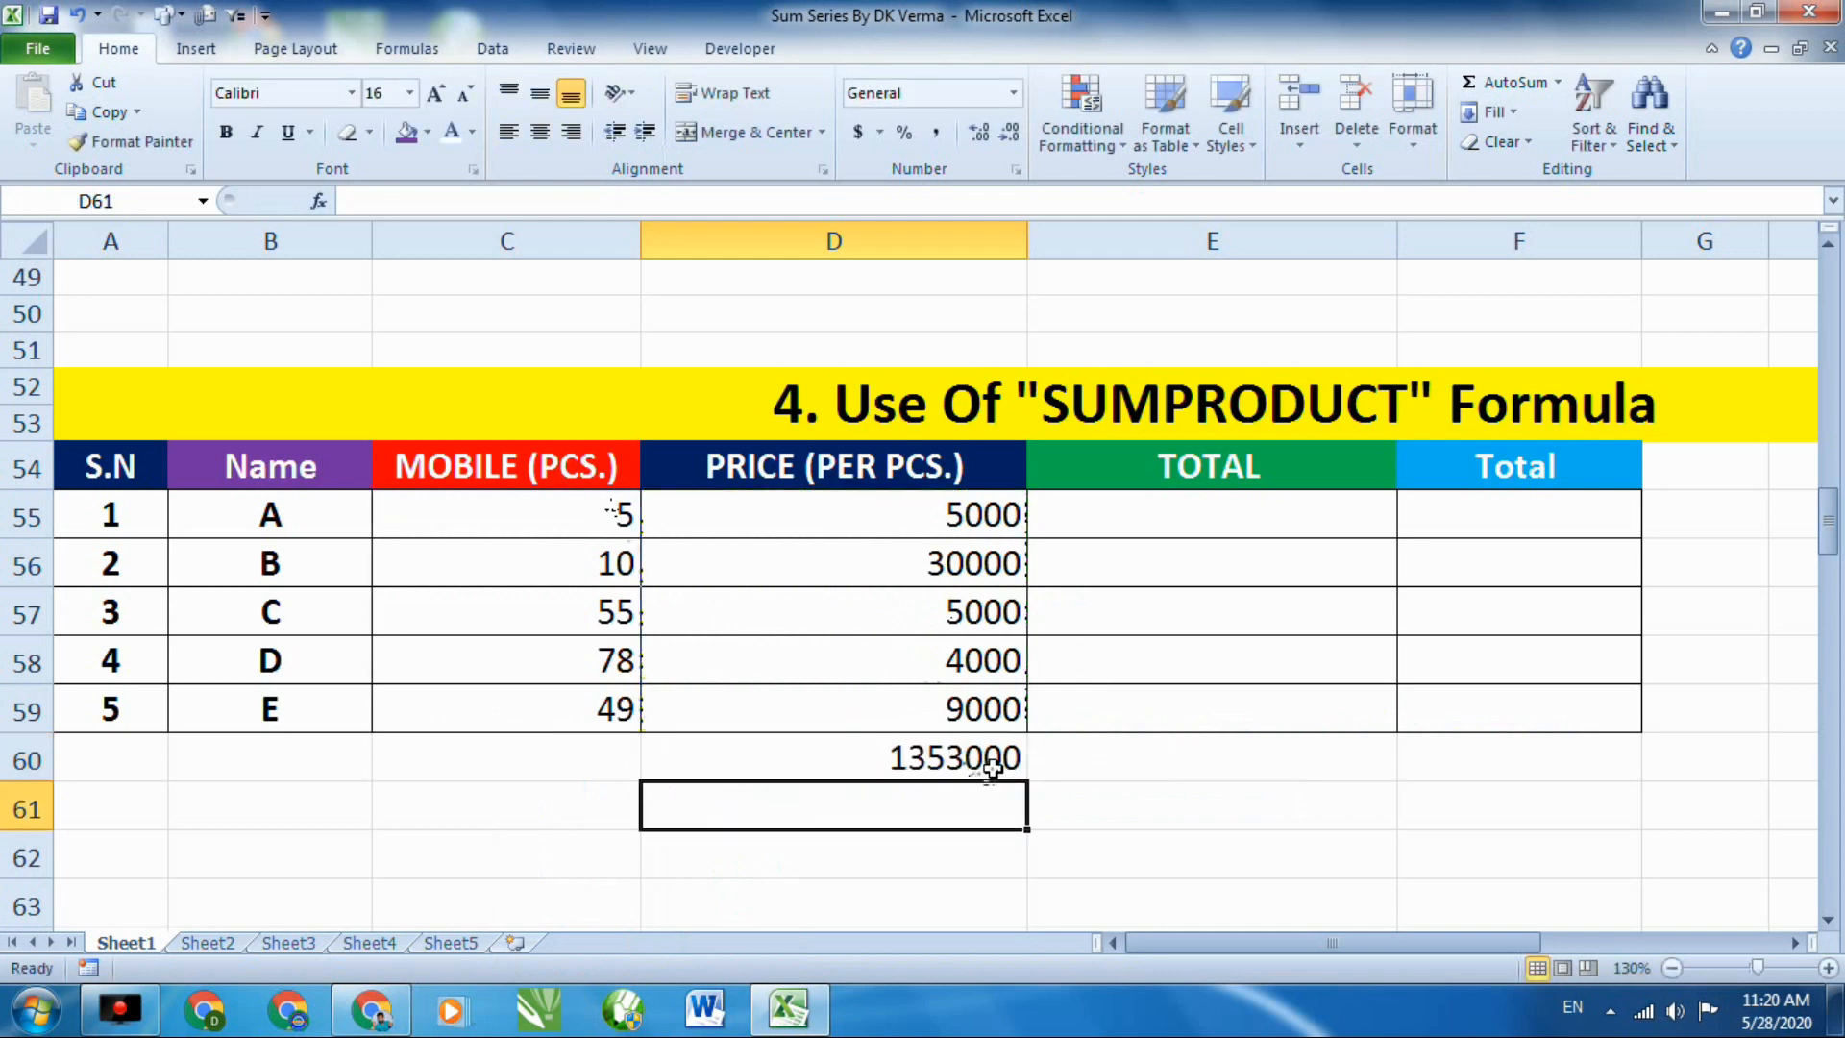
Delete the SUMPRODUCT formula from D60.
left_click(990, 764)
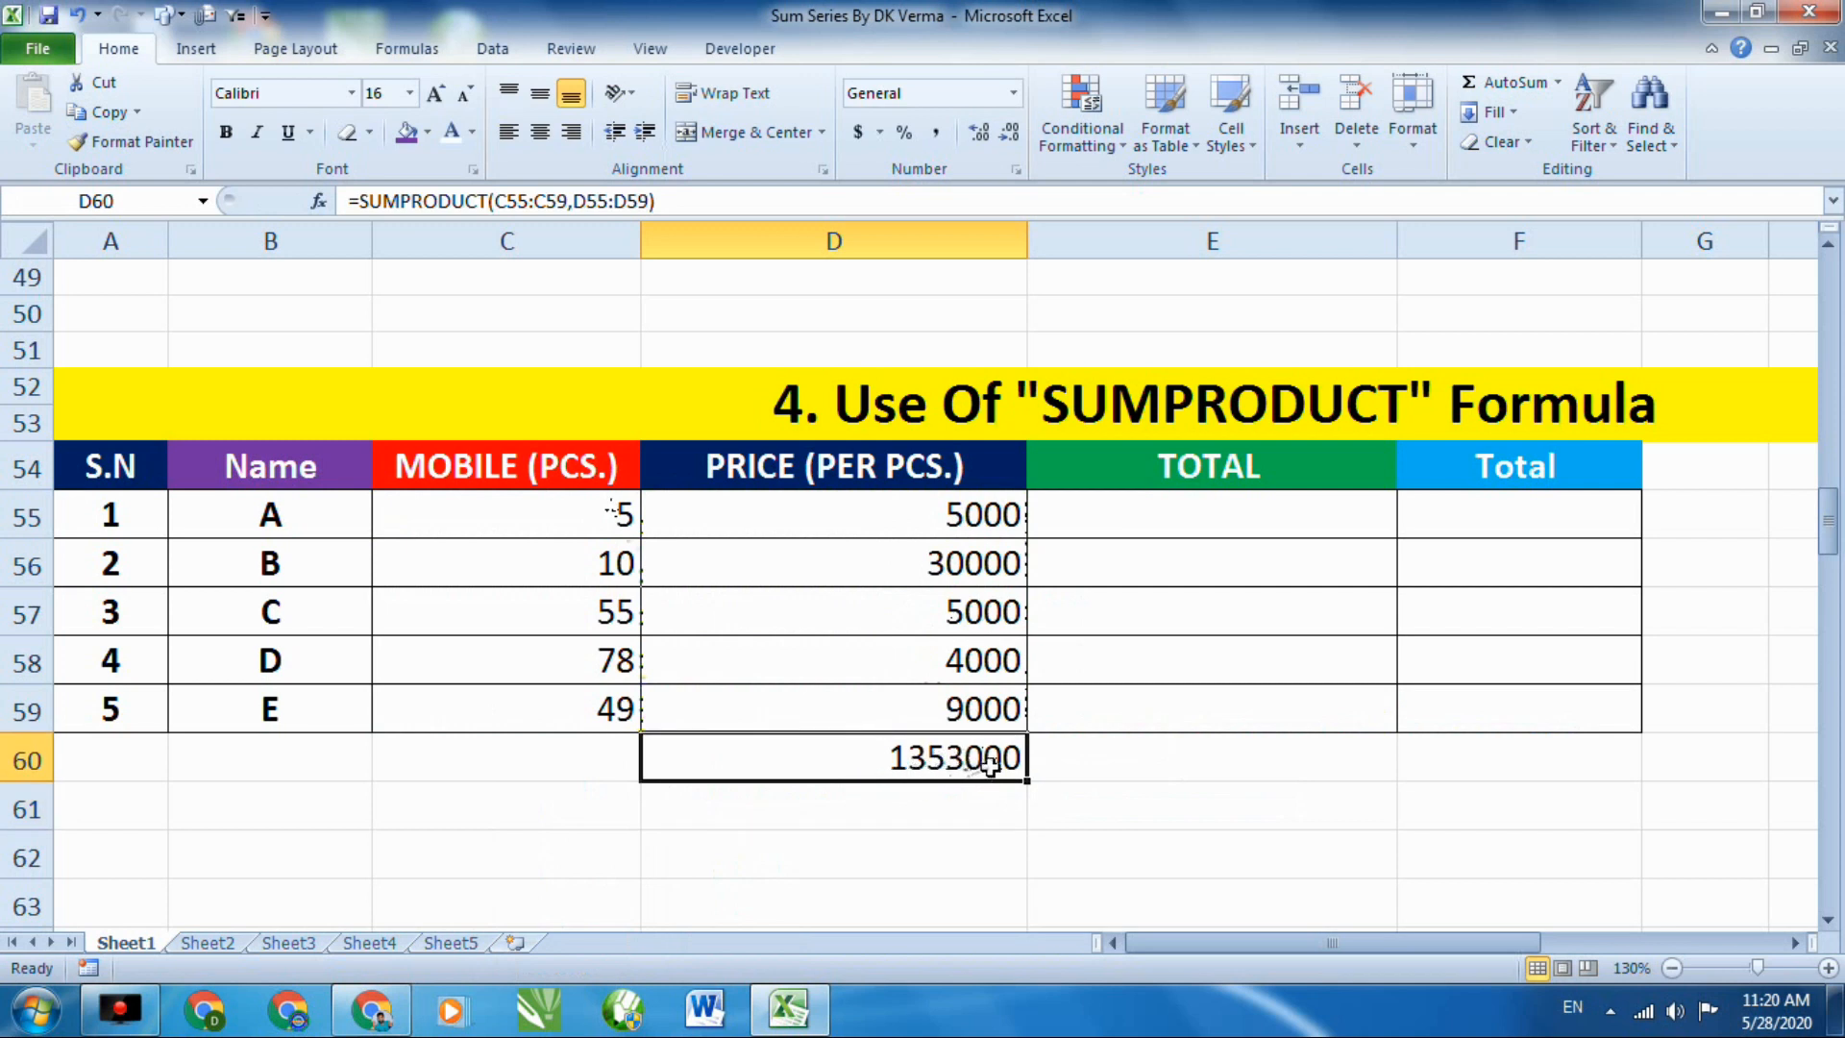
key("Delete")
Enter =C55*D55 in E55 and fill the formula down to E59.
left_click(1145, 509)
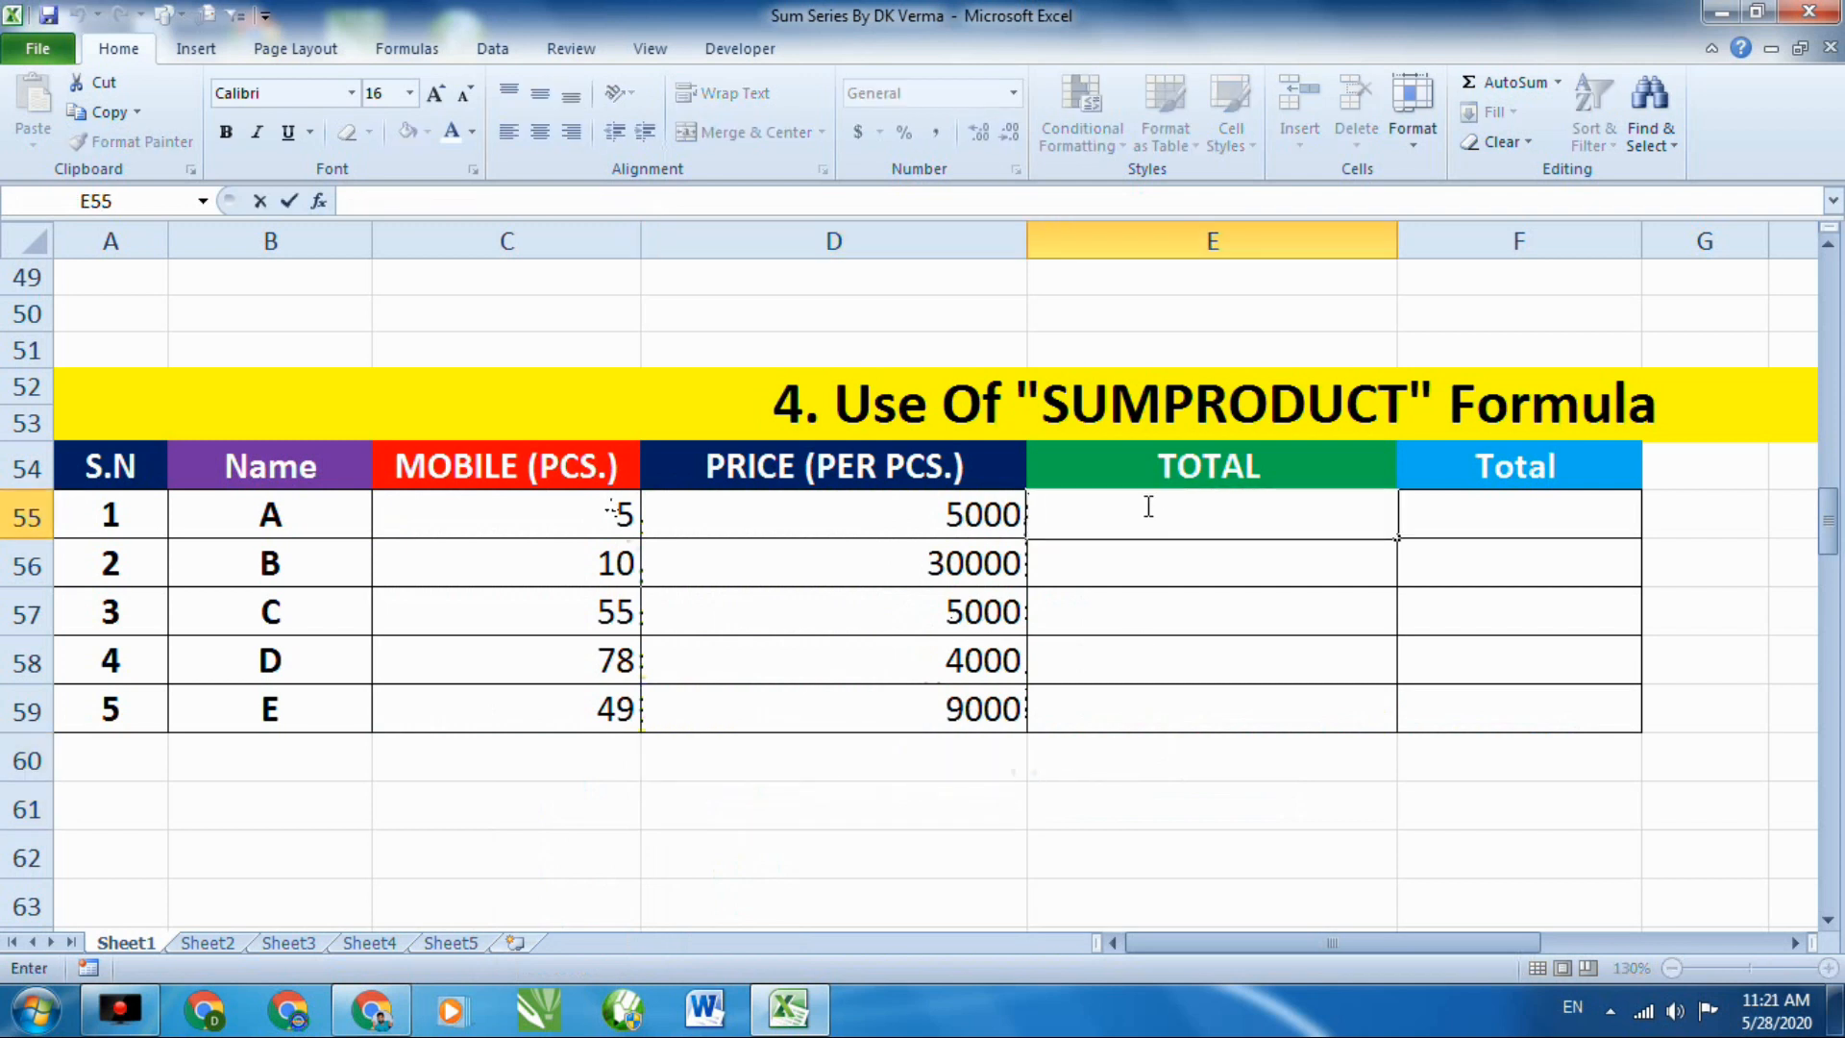
type("=")
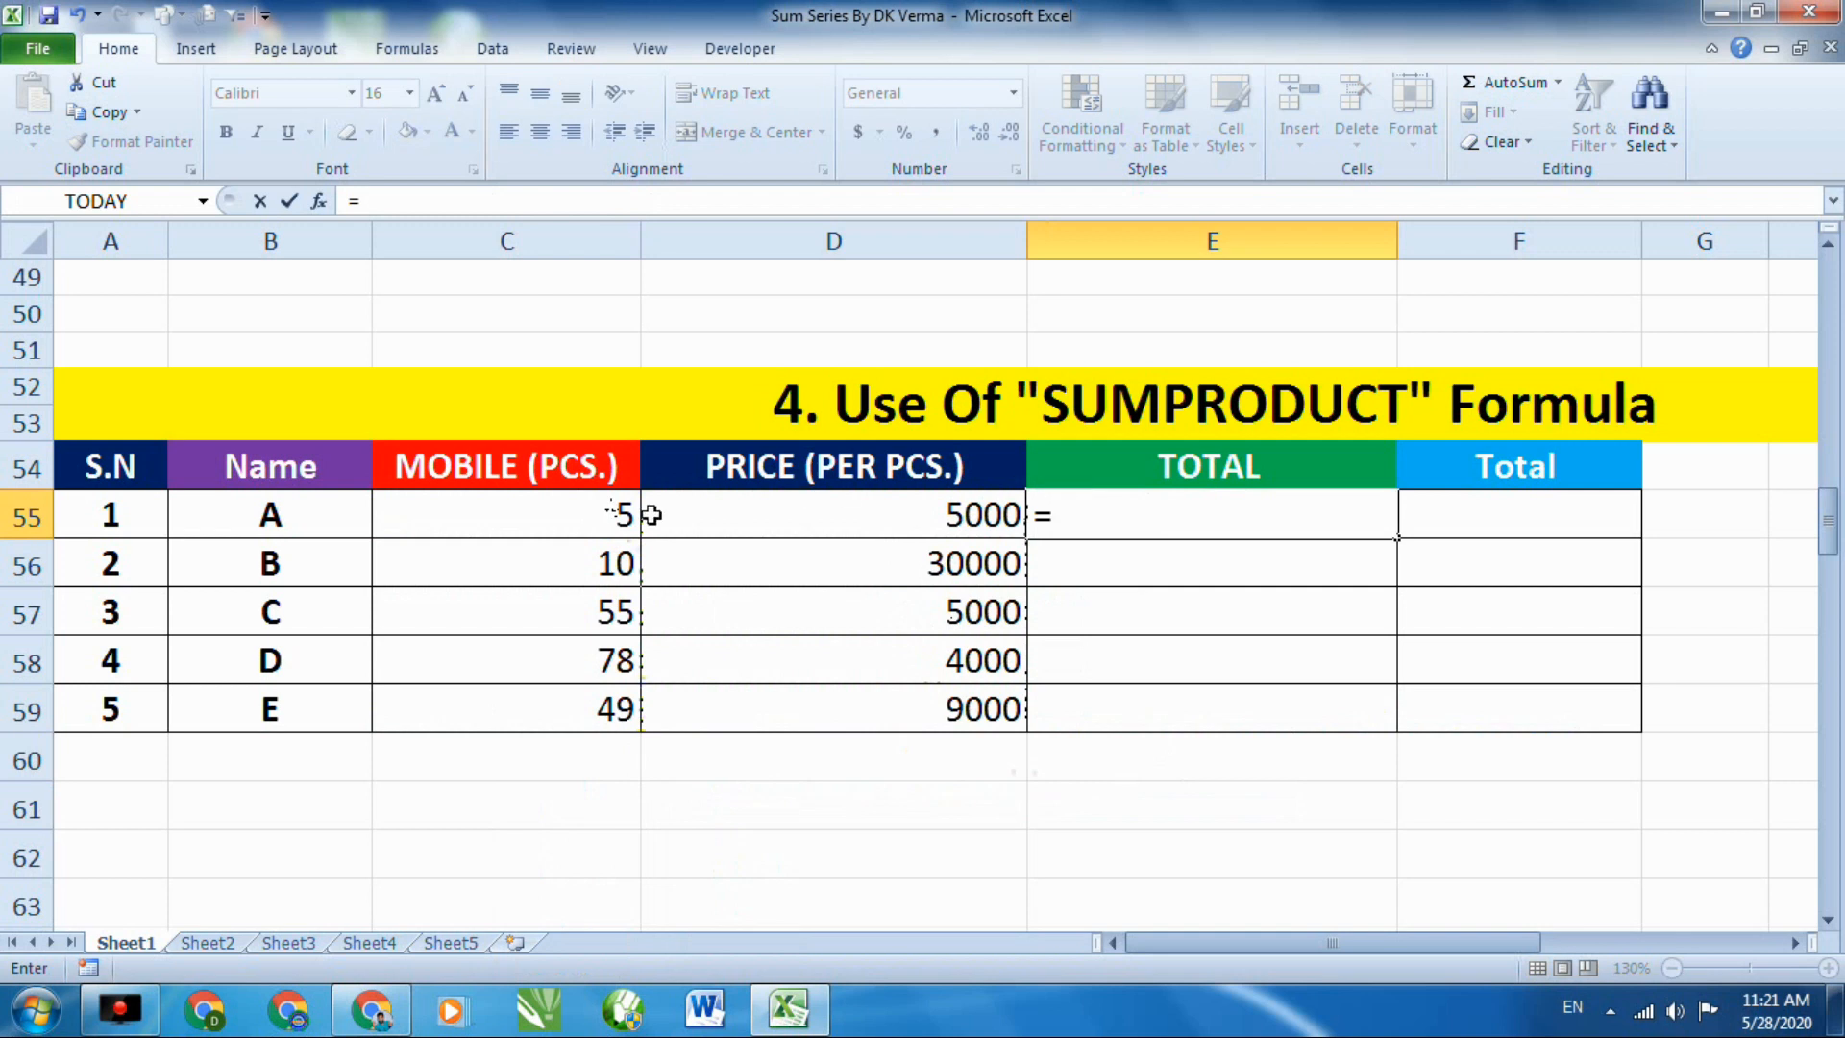
left_click(615, 515)
type("*")
left_click(775, 525)
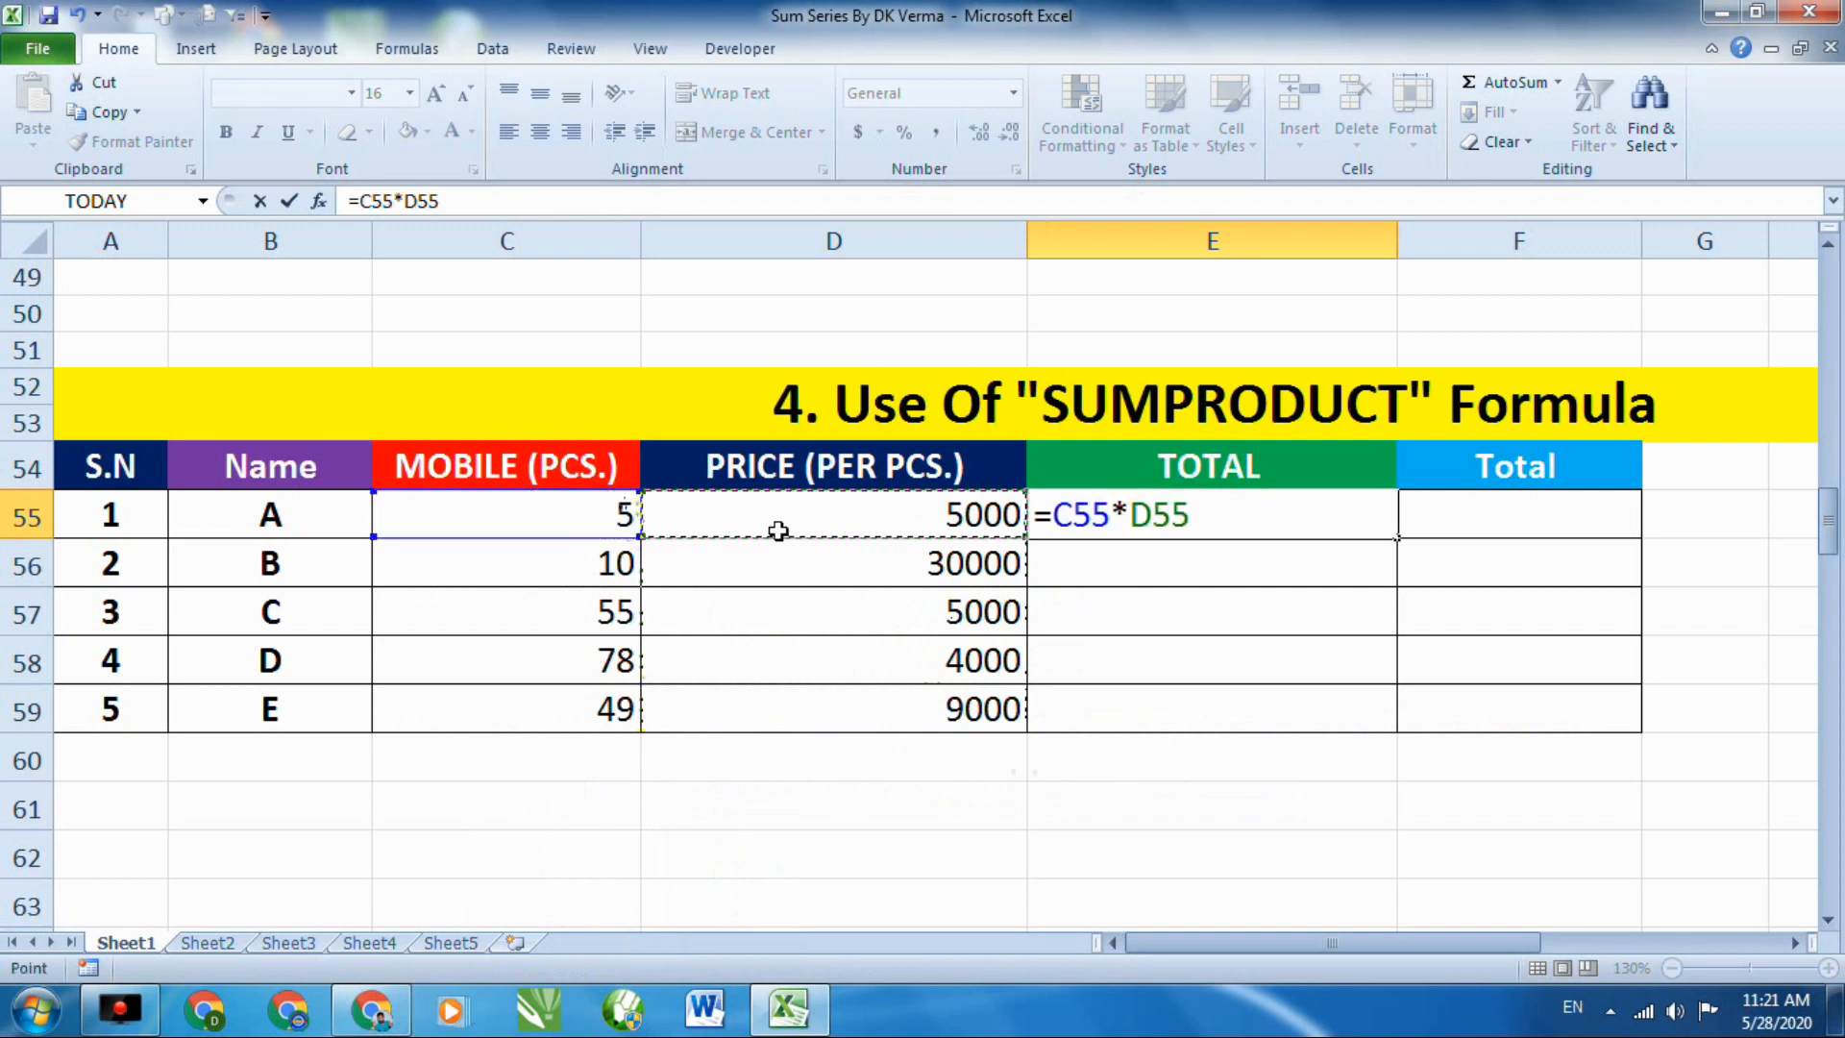
key("Return")
left_click(1377, 516)
left_click_drag(1396, 538, 1399, 731)
Add up the row totals with =SUM(E55:E59) in E60.
left_click(1351, 759)
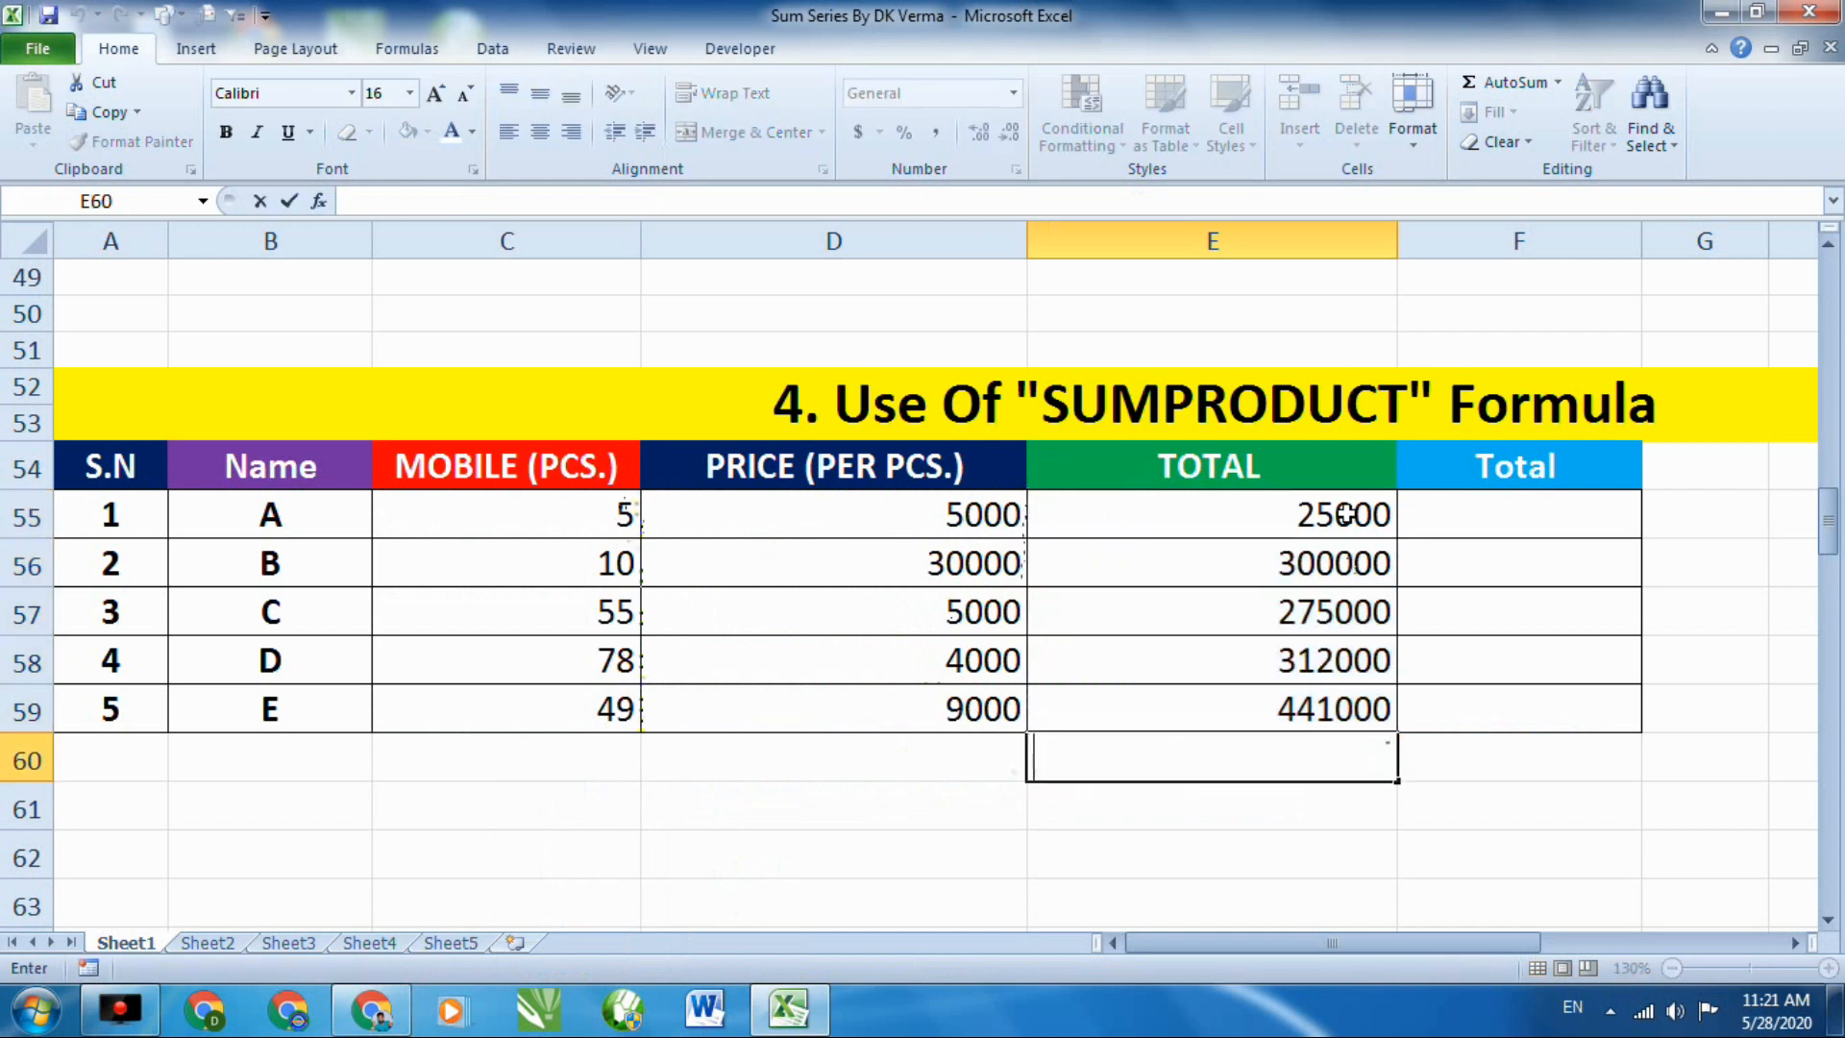
left_click_drag(1345, 516, 1336, 716)
left_click(1330, 769)
type("=")
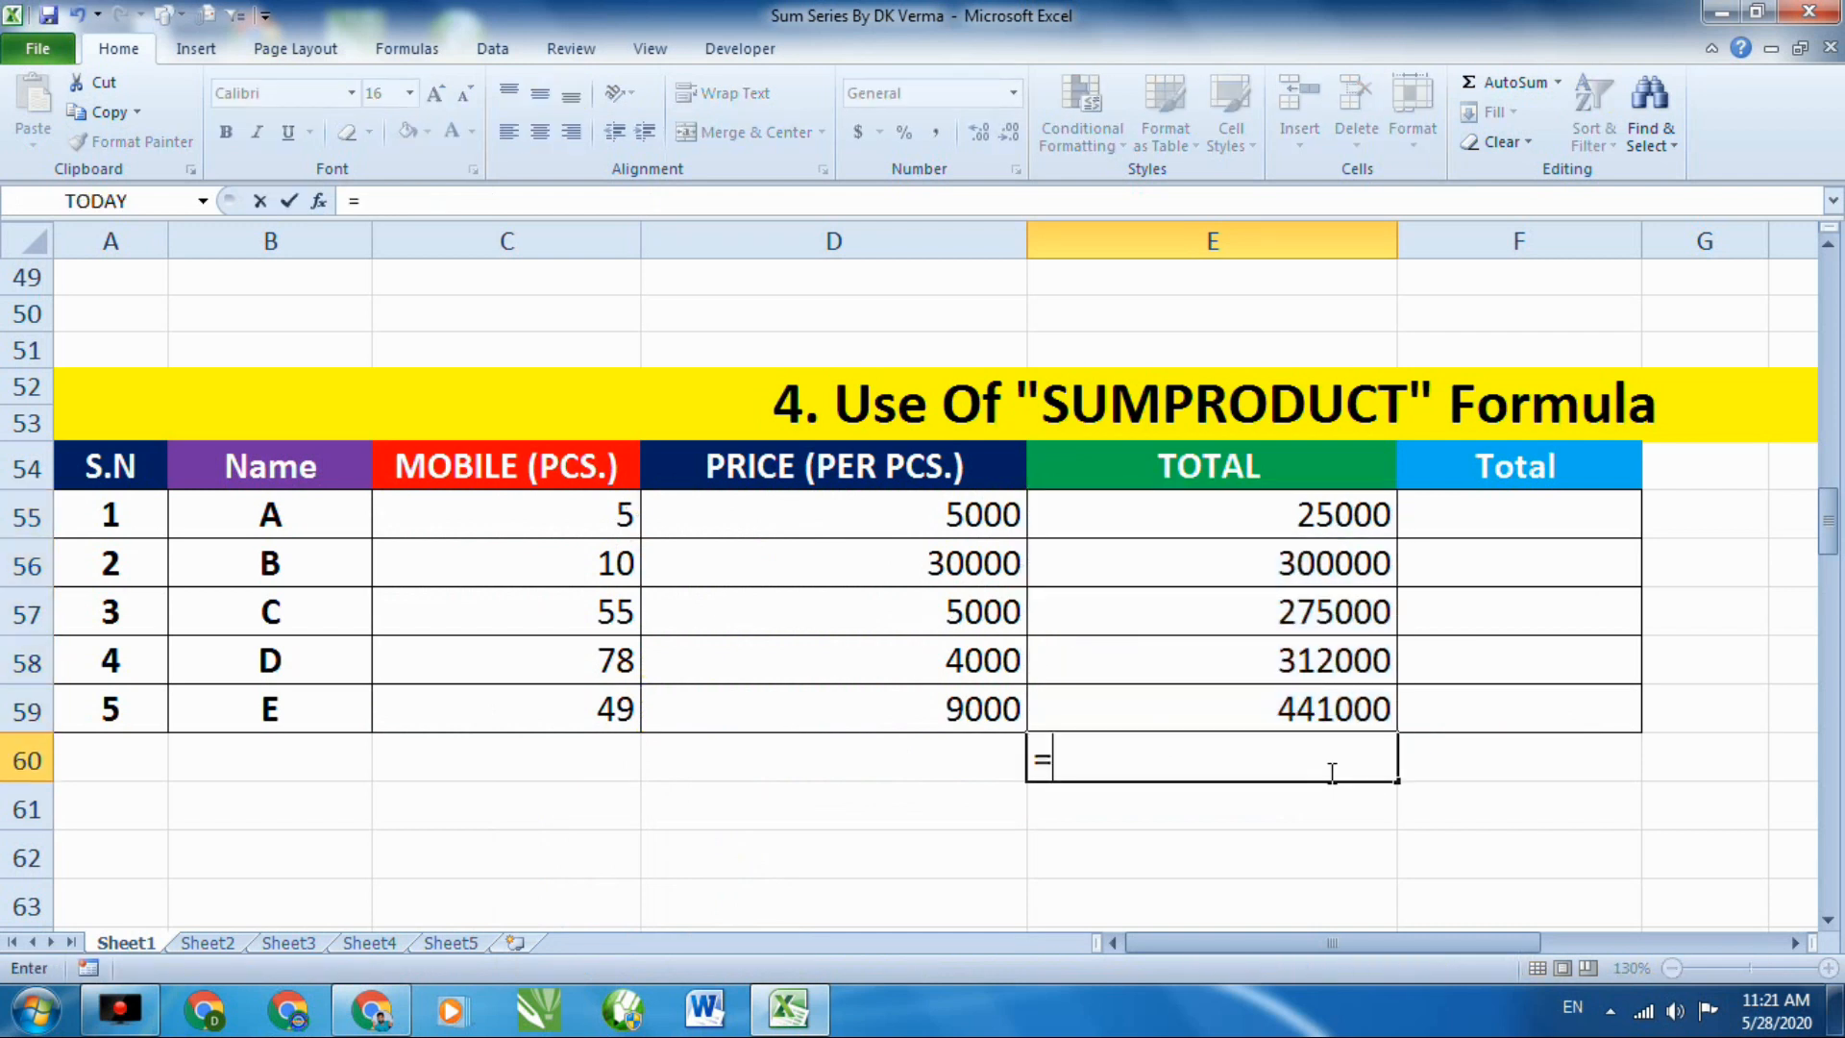
type("SUM(")
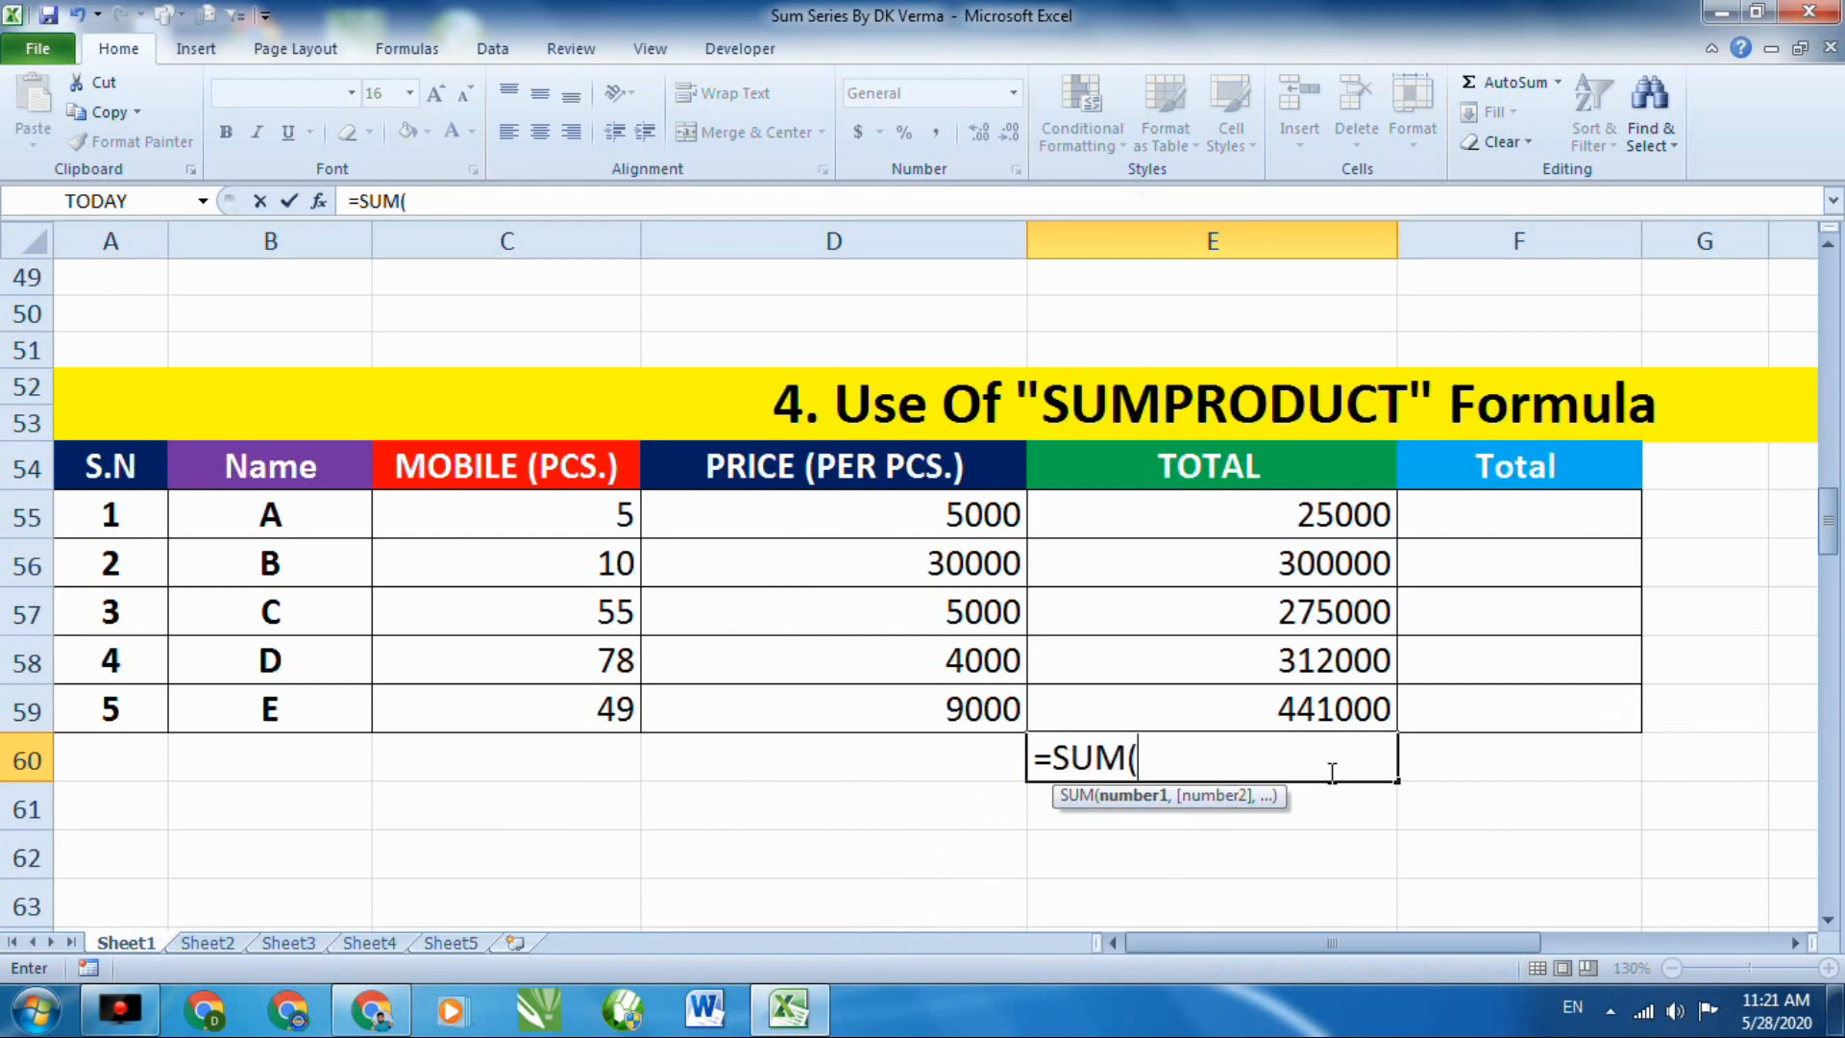
left_click_drag(1372, 509, 1341, 721)
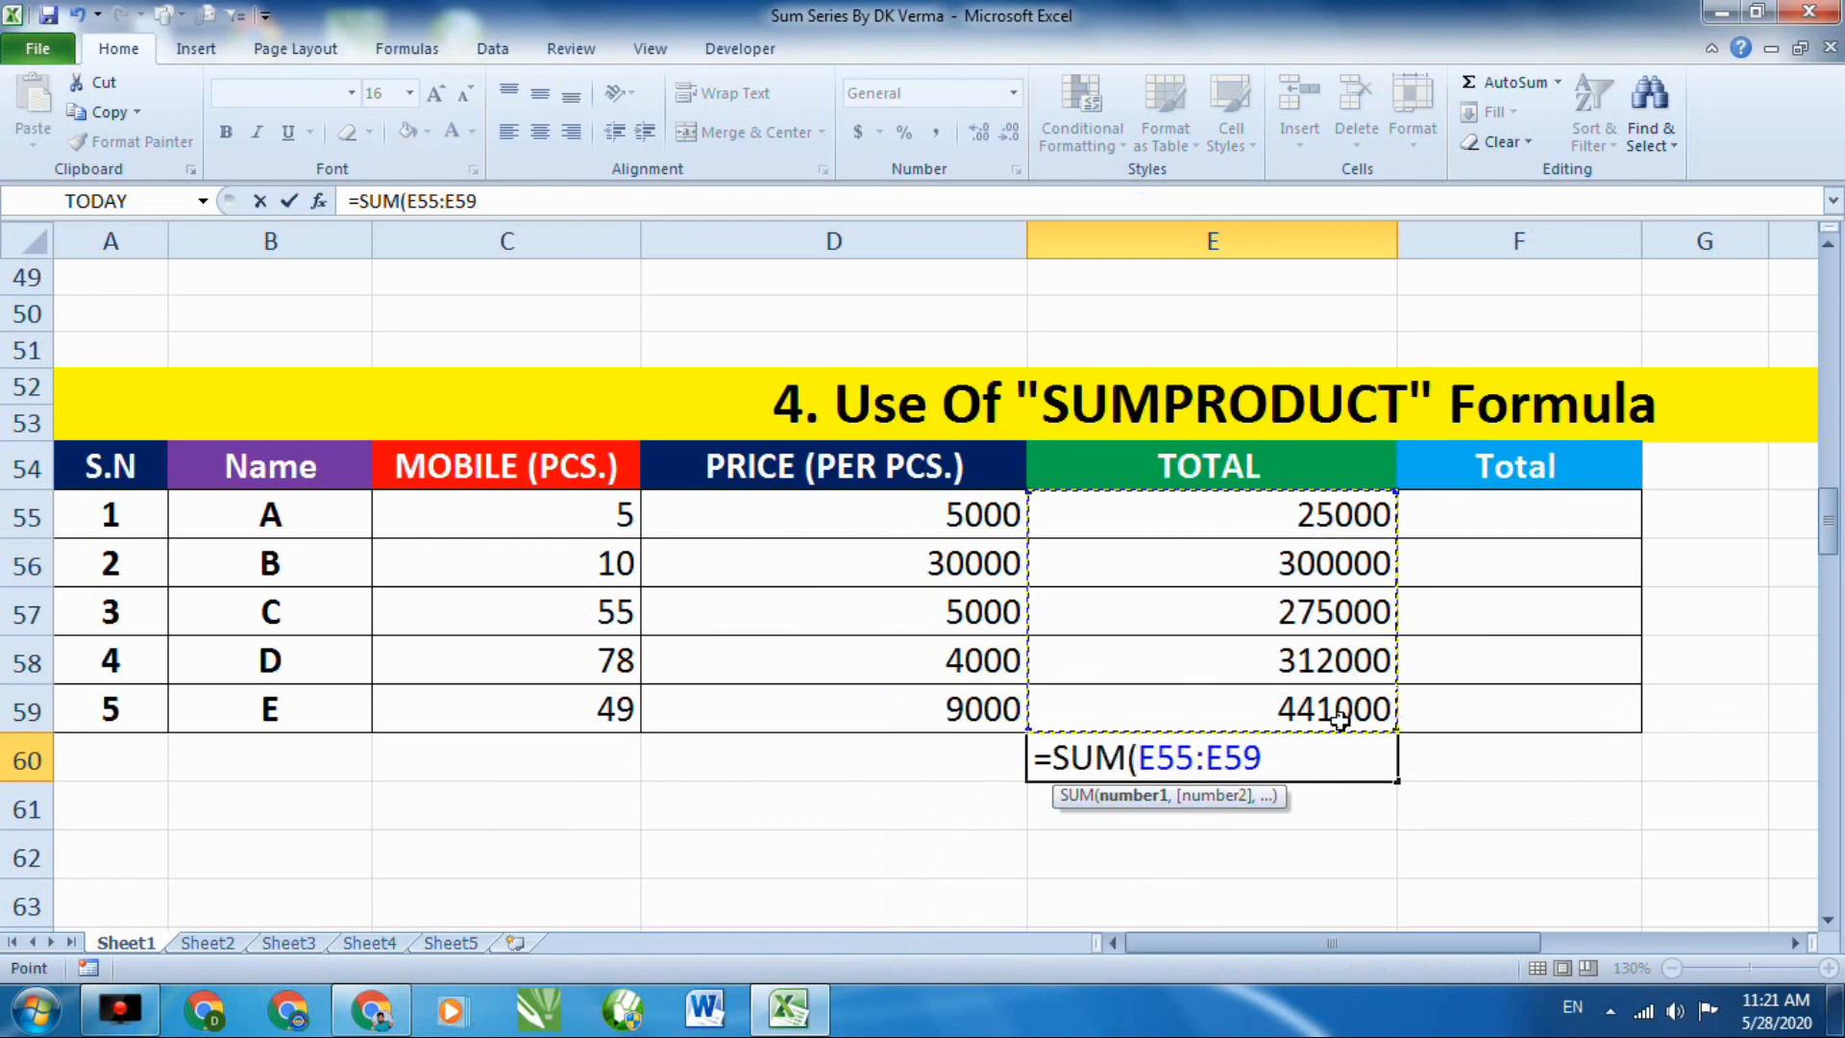
type(")")
key("Return")
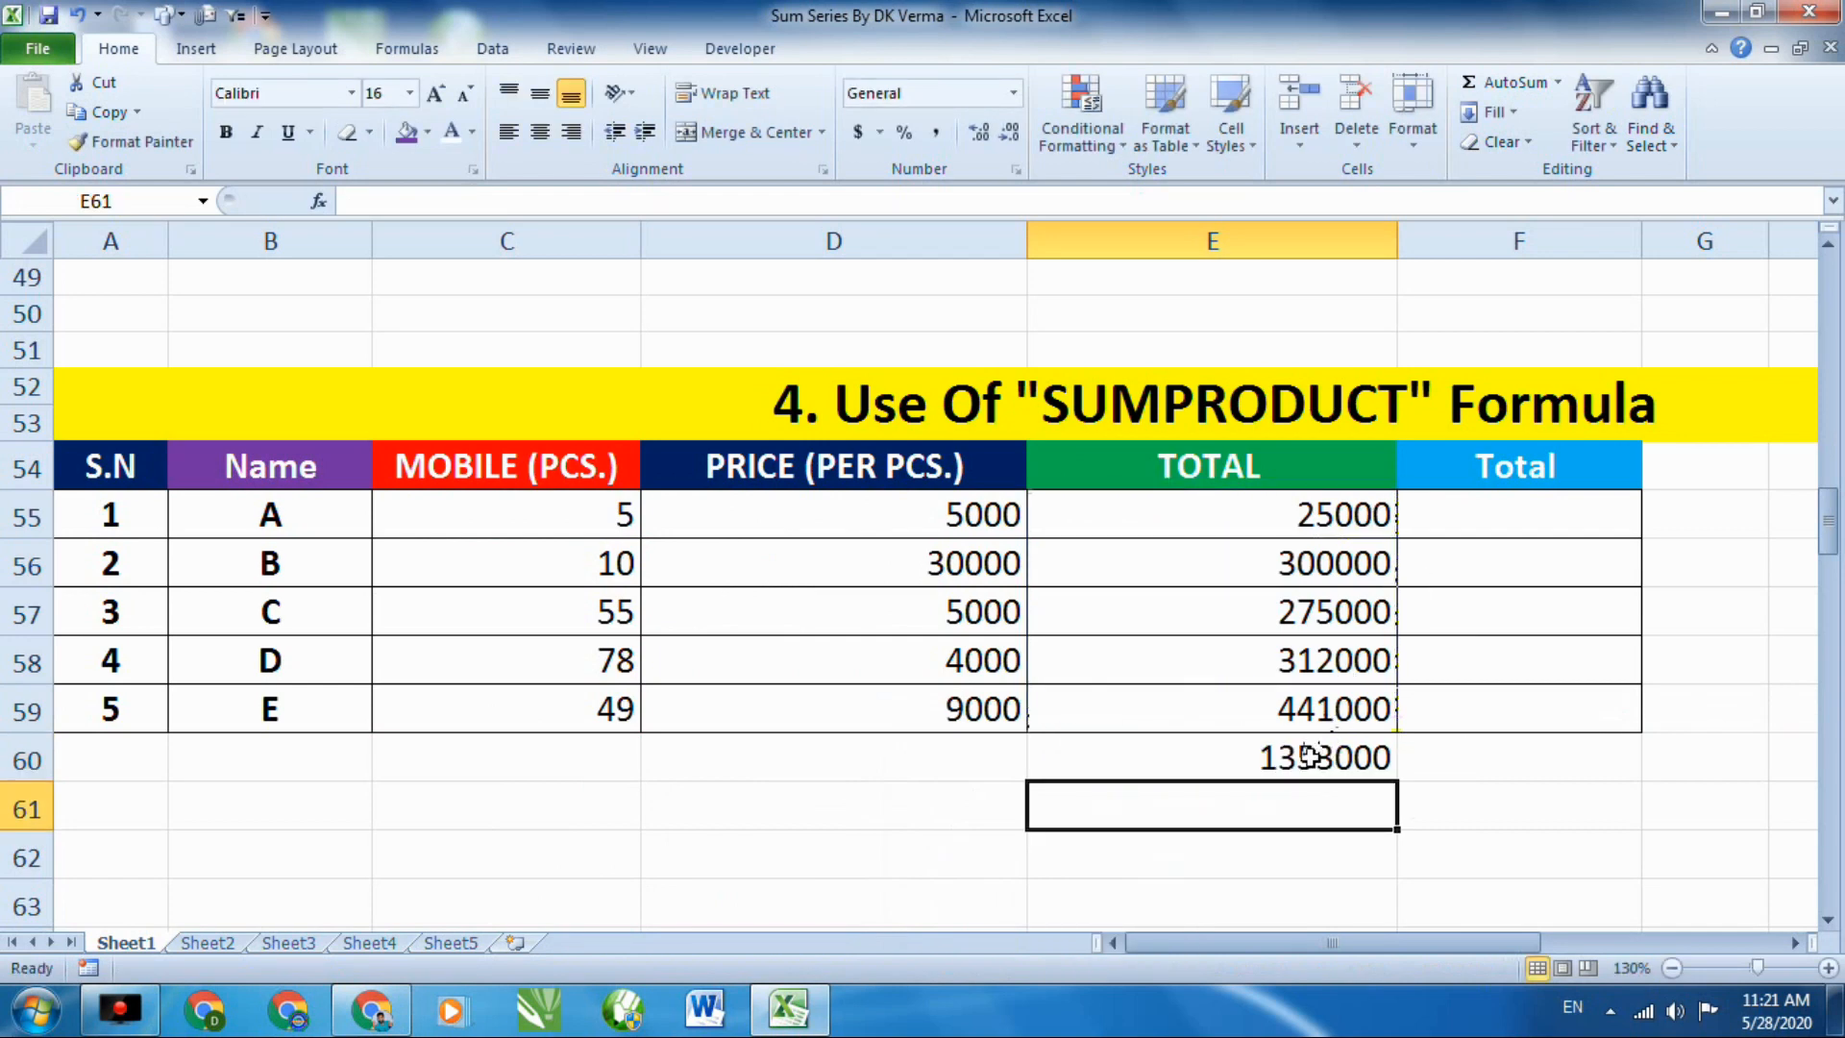
Enter =SUMPRODUCT(C55:C59,D55:D59) in D60, beside the summed total, for comparison.
left_click(1313, 757)
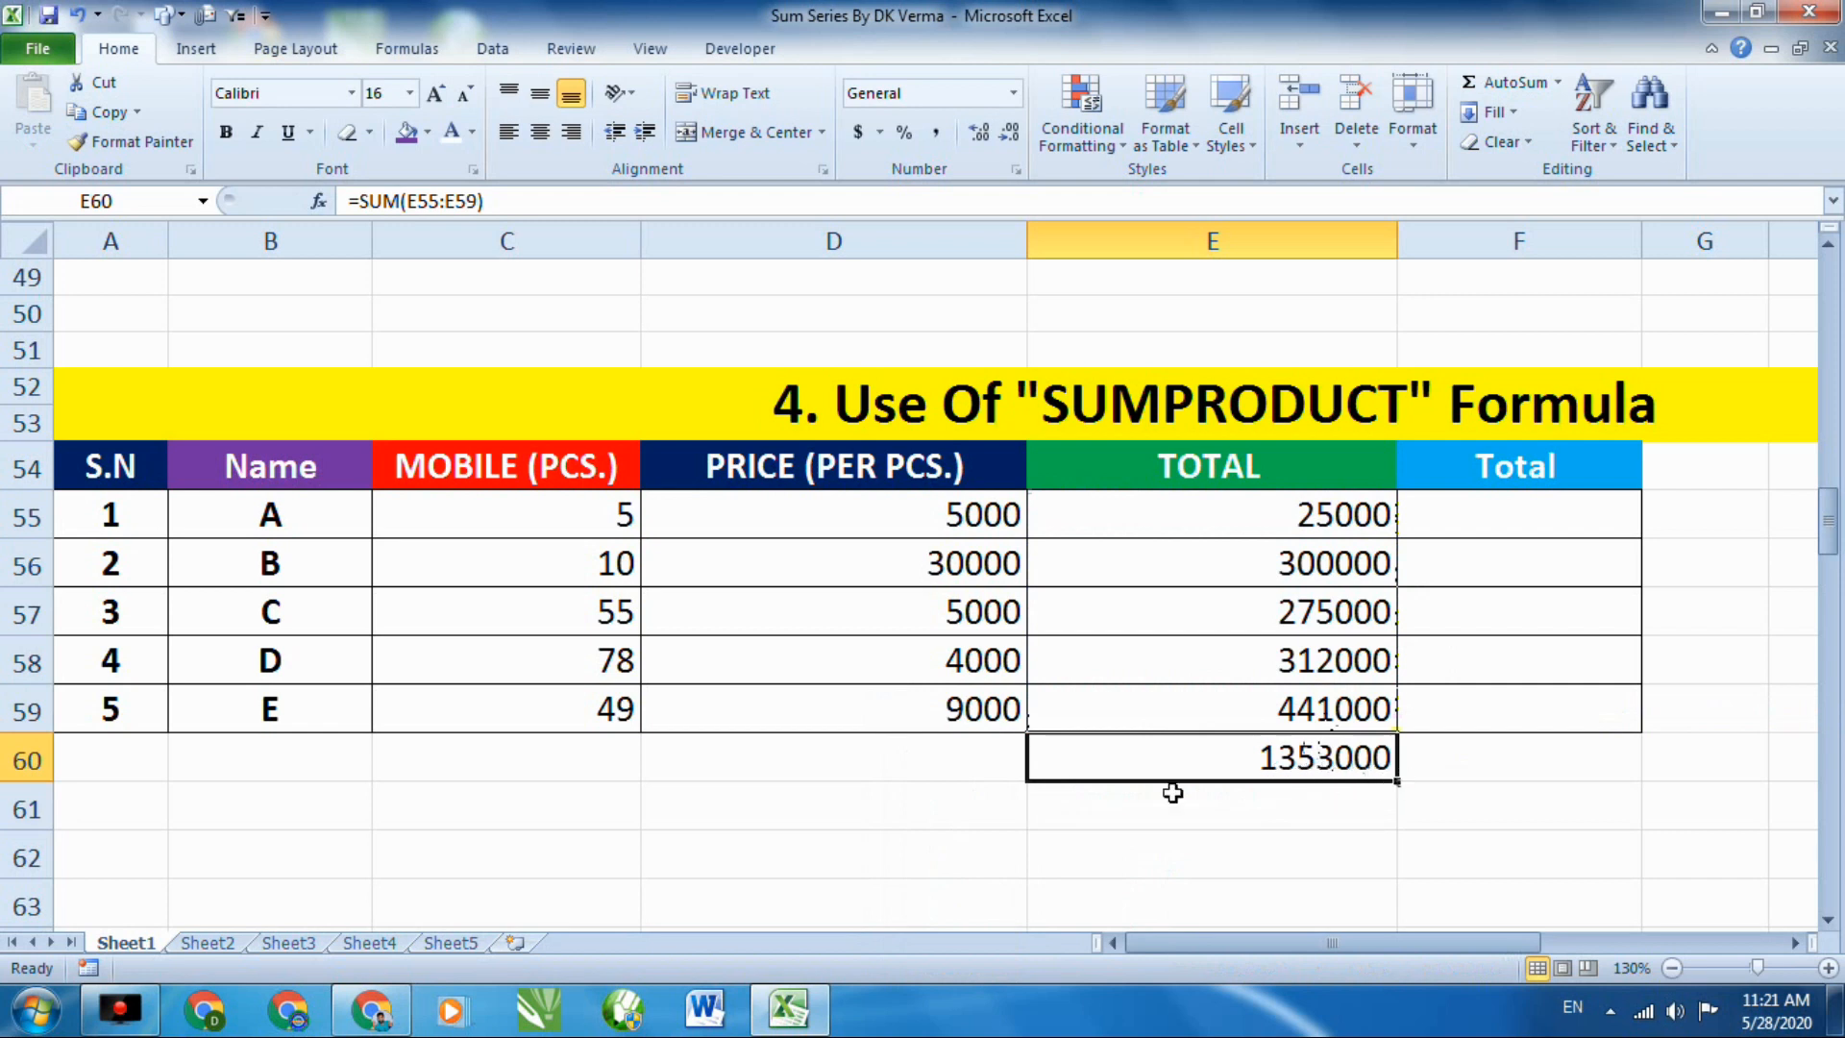
left_click(939, 760)
type("=")
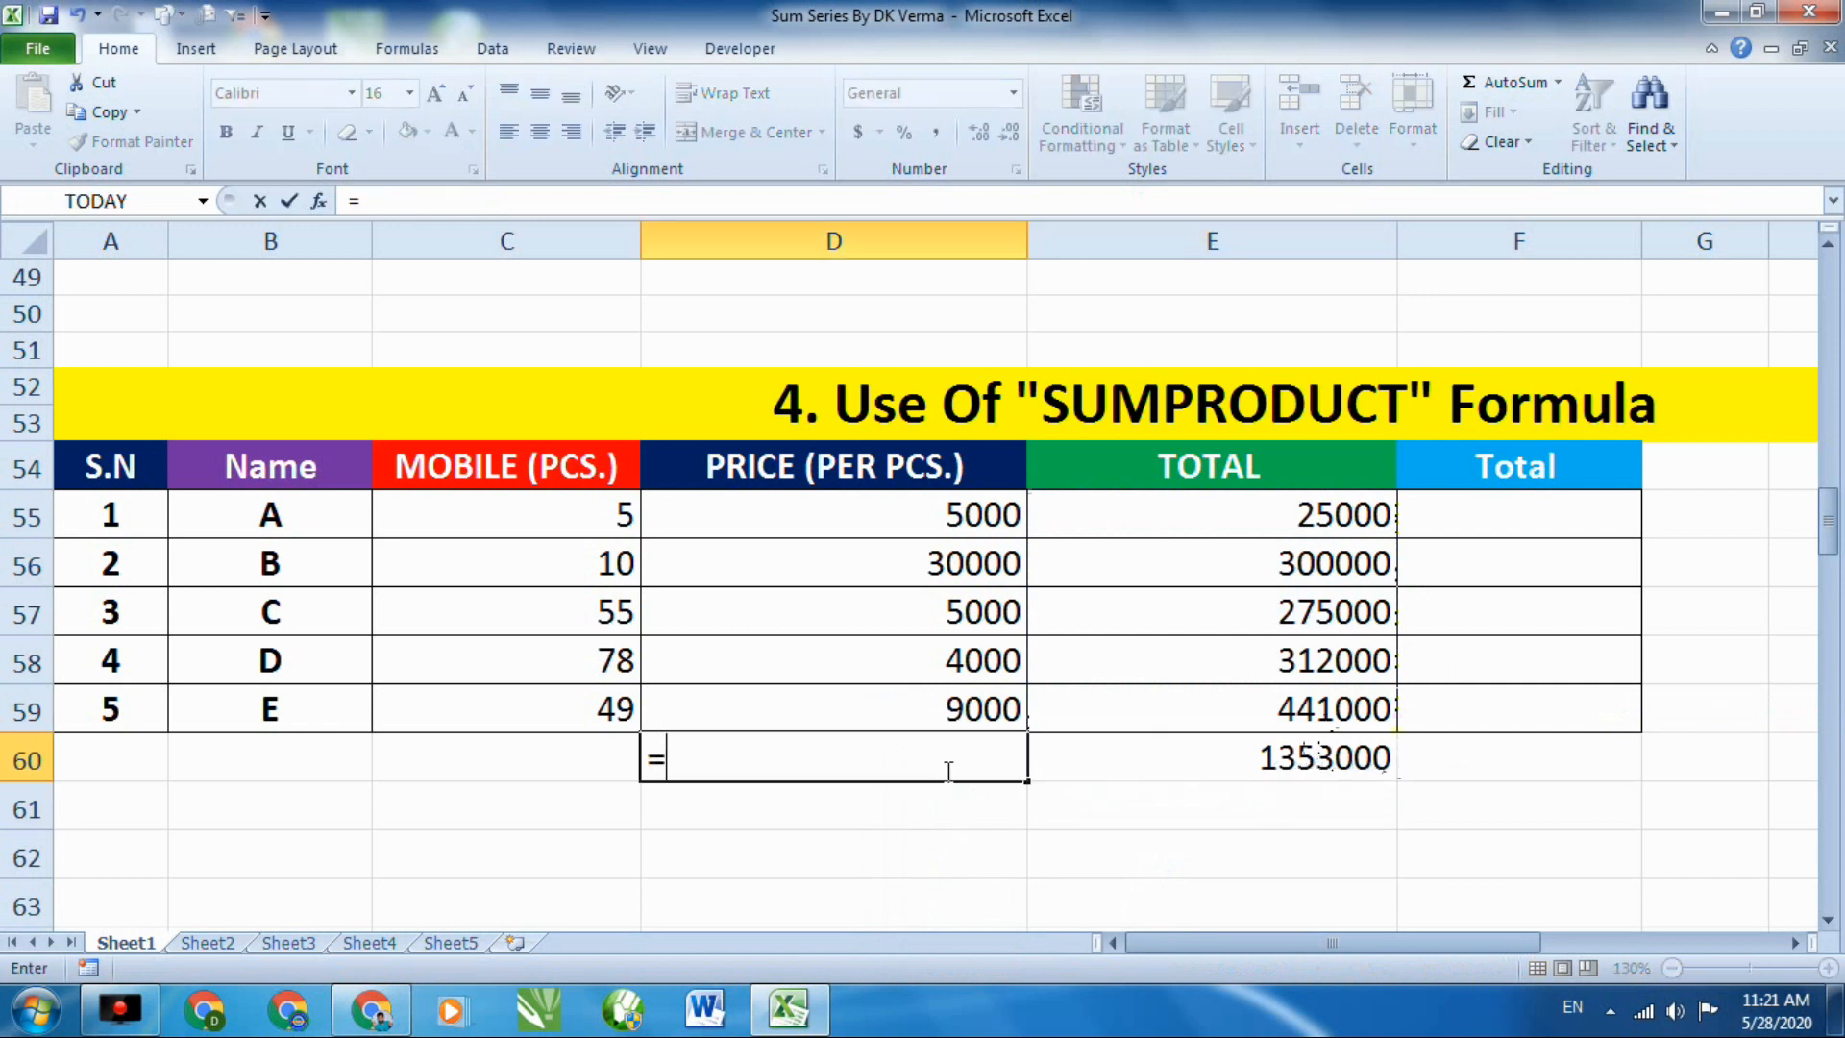
type("SUMPRO")
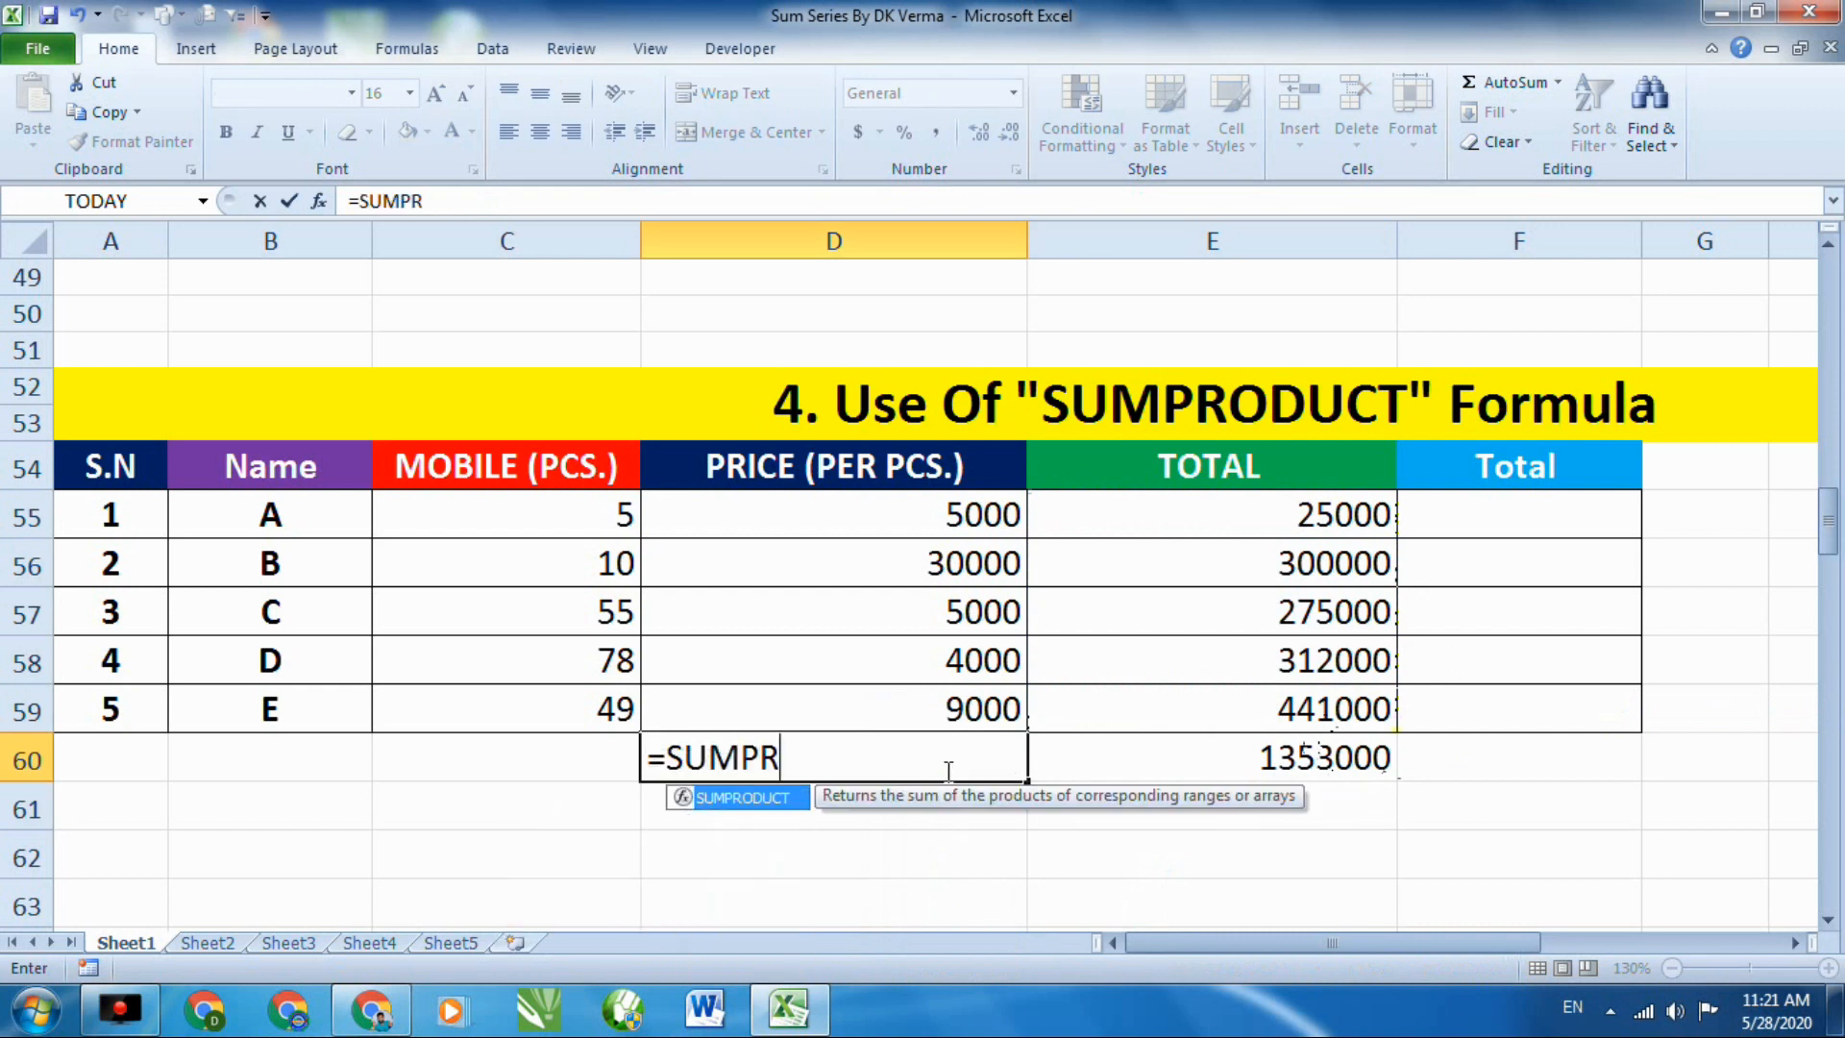
double_click(742, 802)
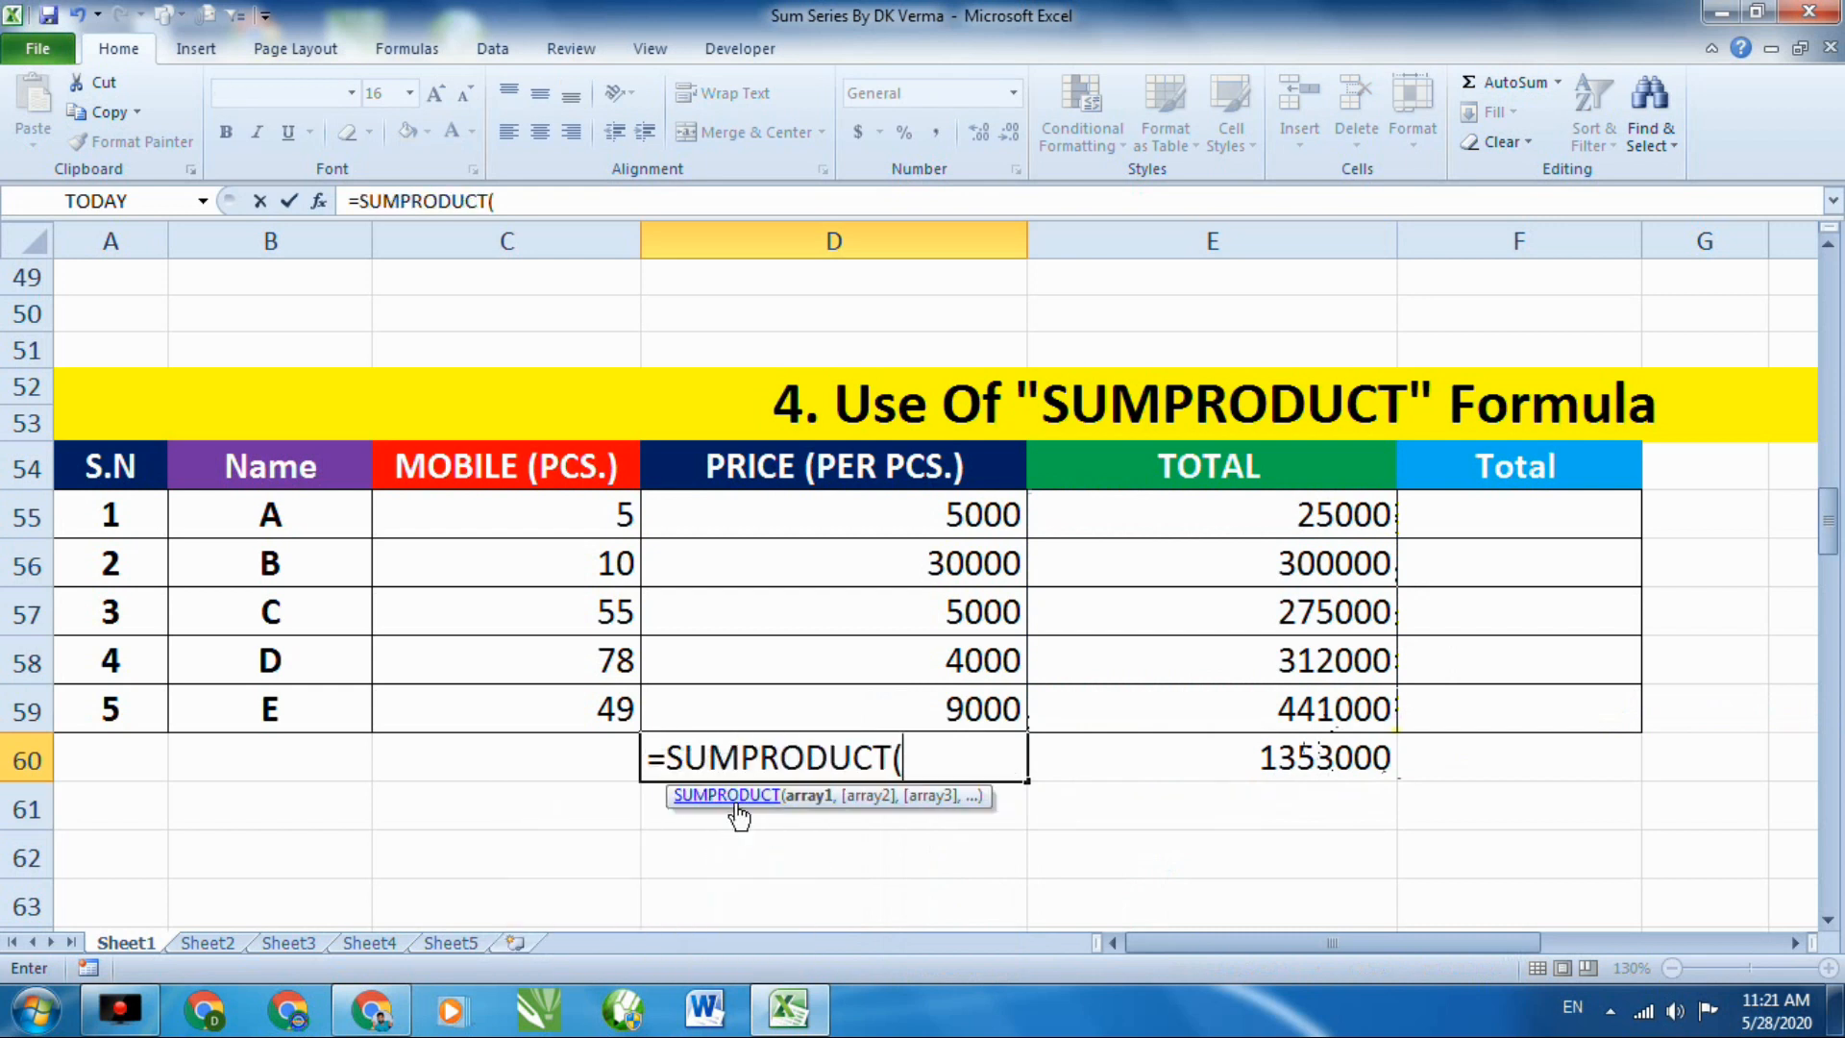
left_click_drag(606, 516, 597, 701)
type(",")
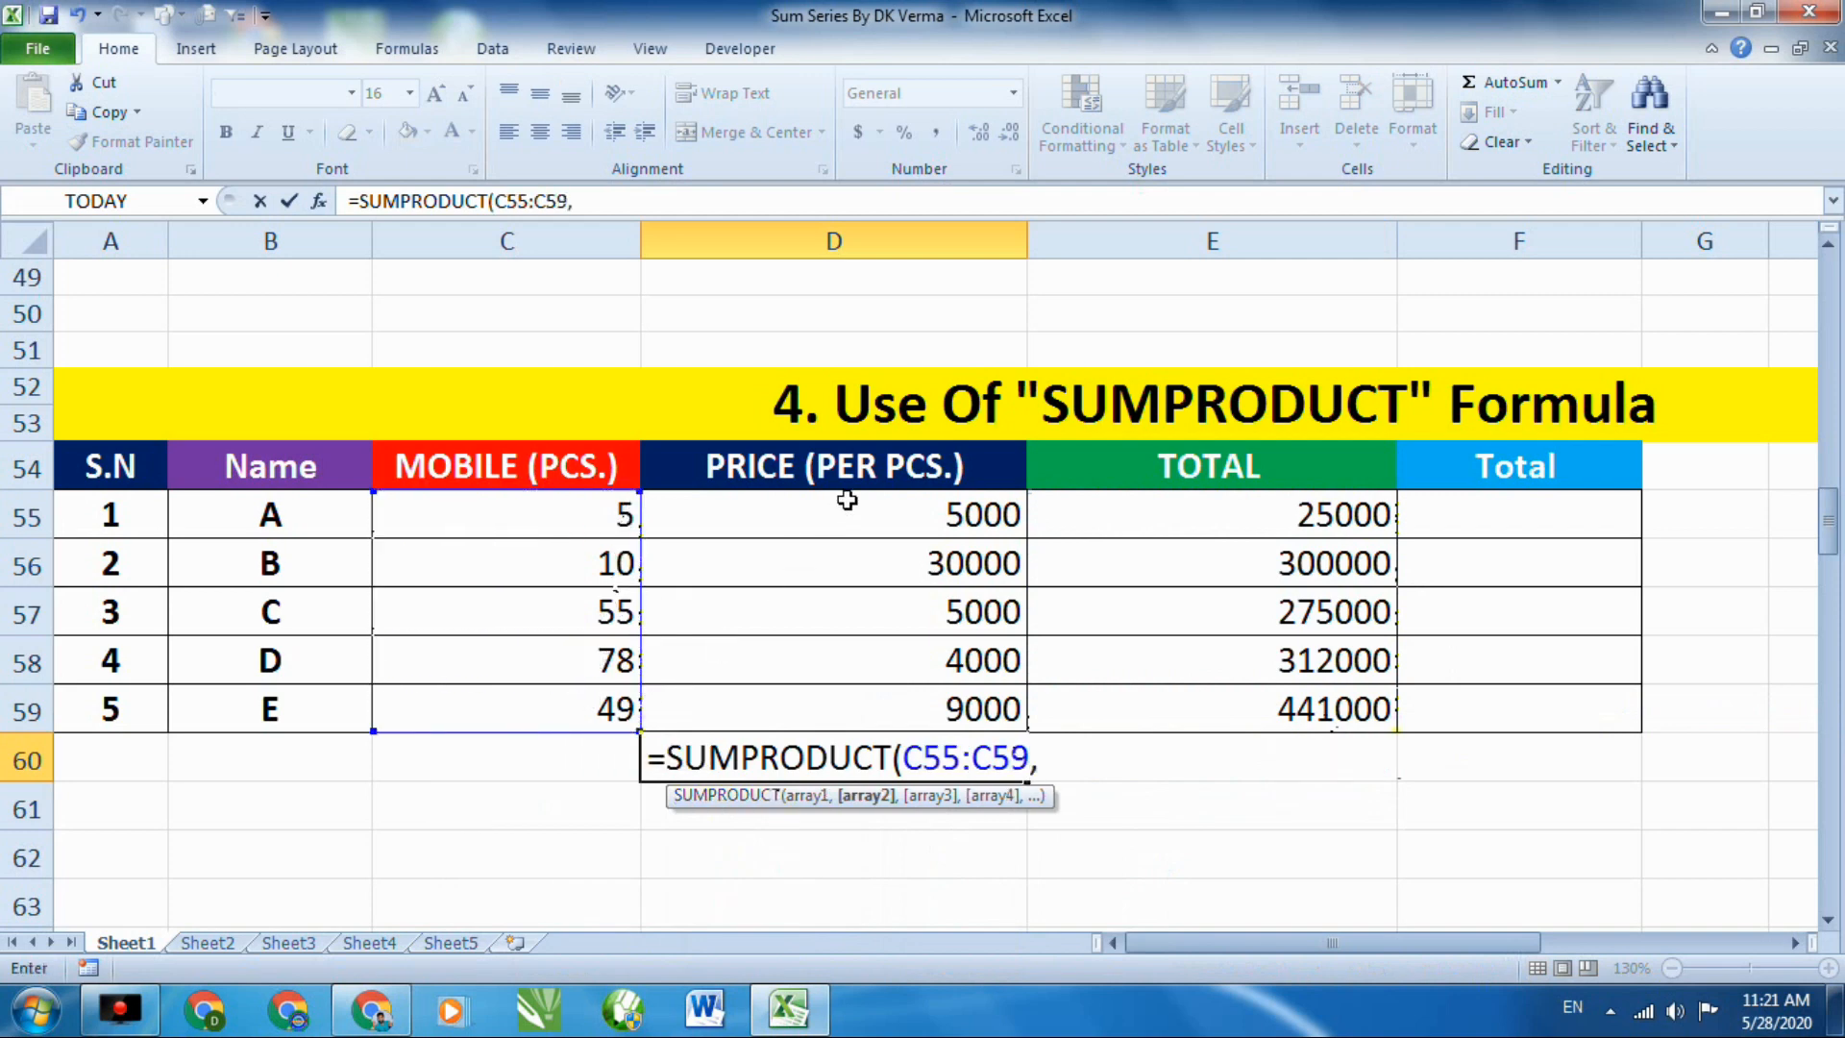
left_click_drag(846, 499, 892, 692)
type(")")
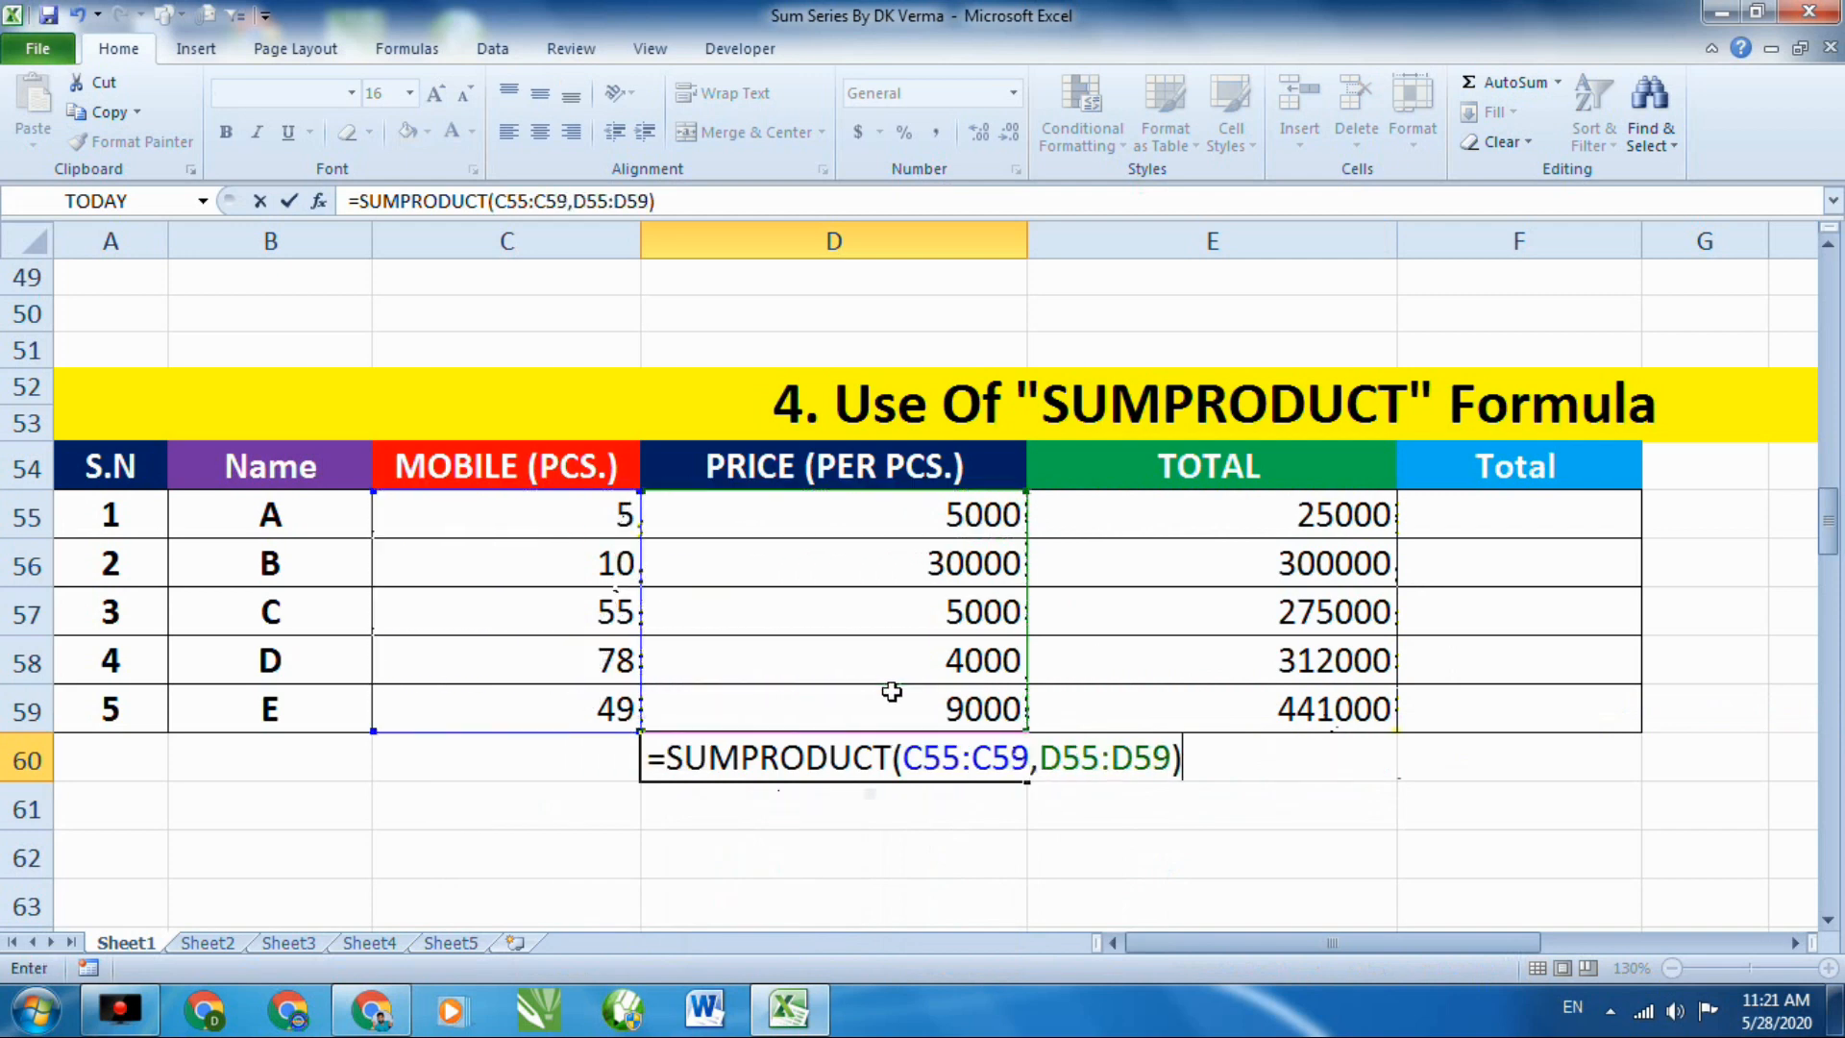
key("Return")
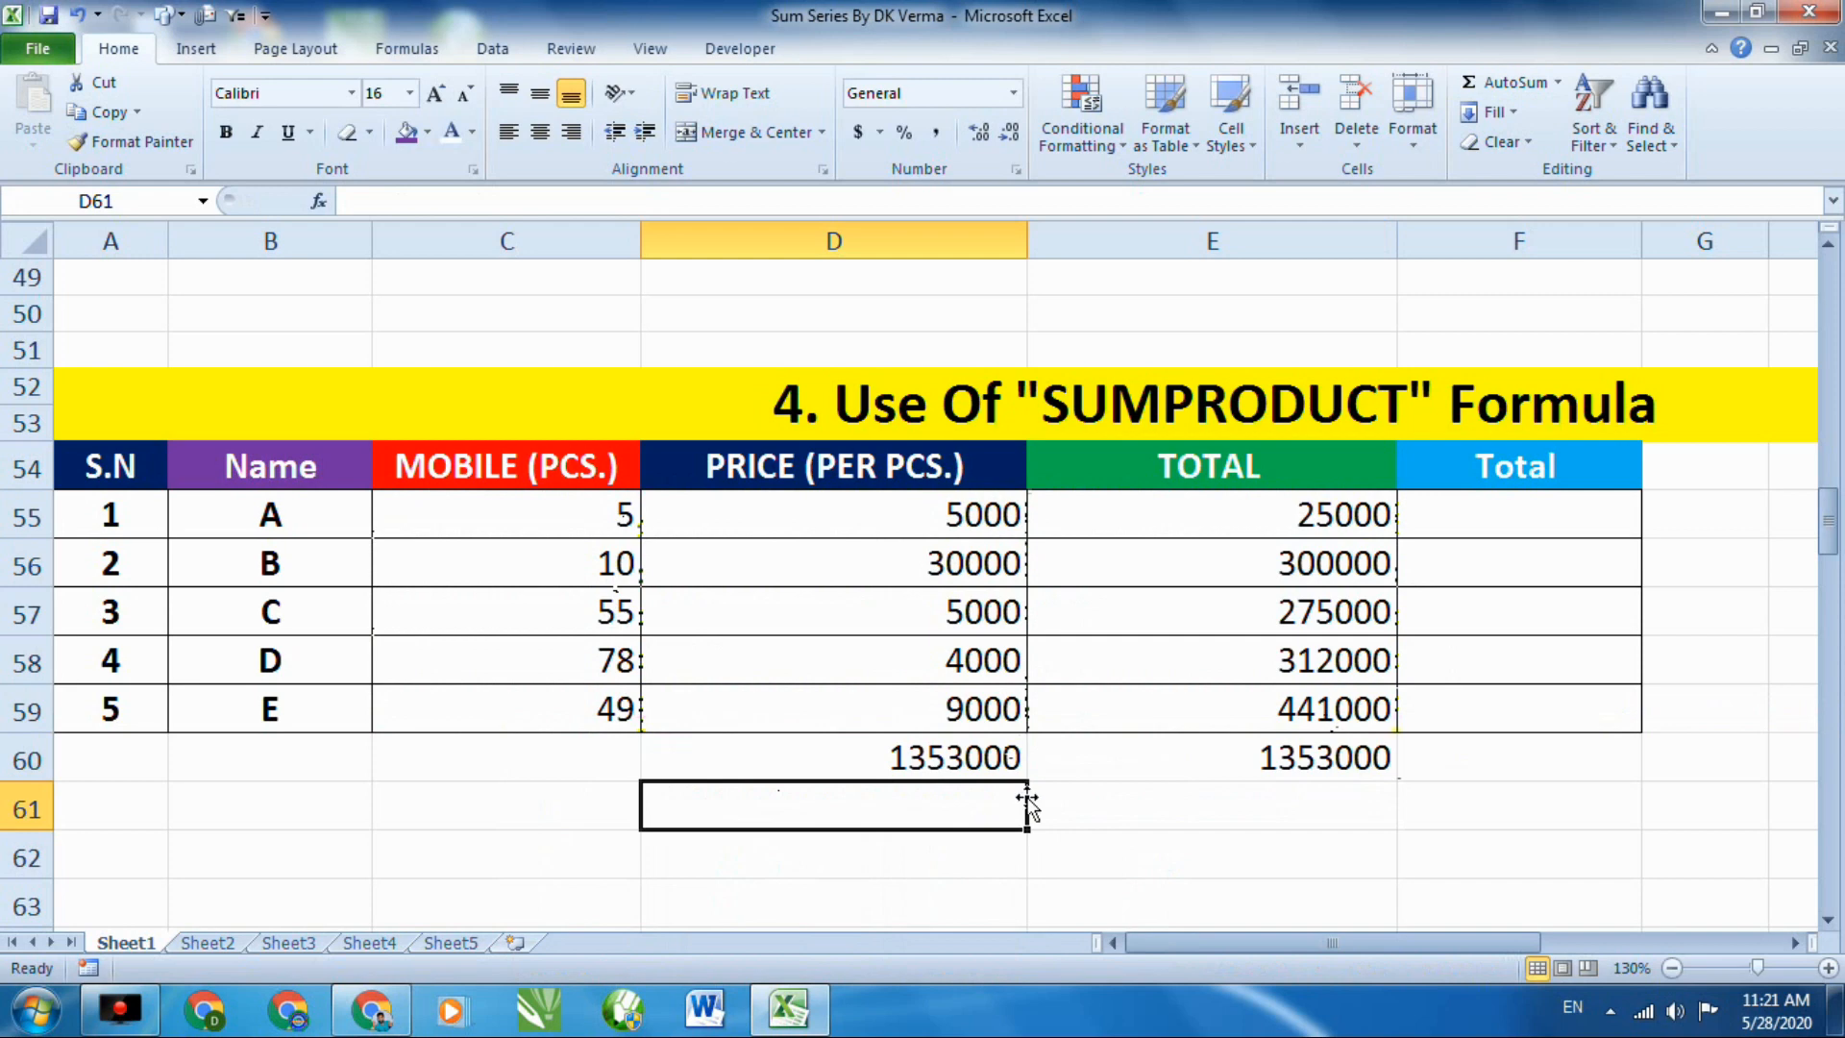
Go to section 5, the SUMSQ formula table below the SUMPRODUCT section.
scroll(942, 547, "down", 6)
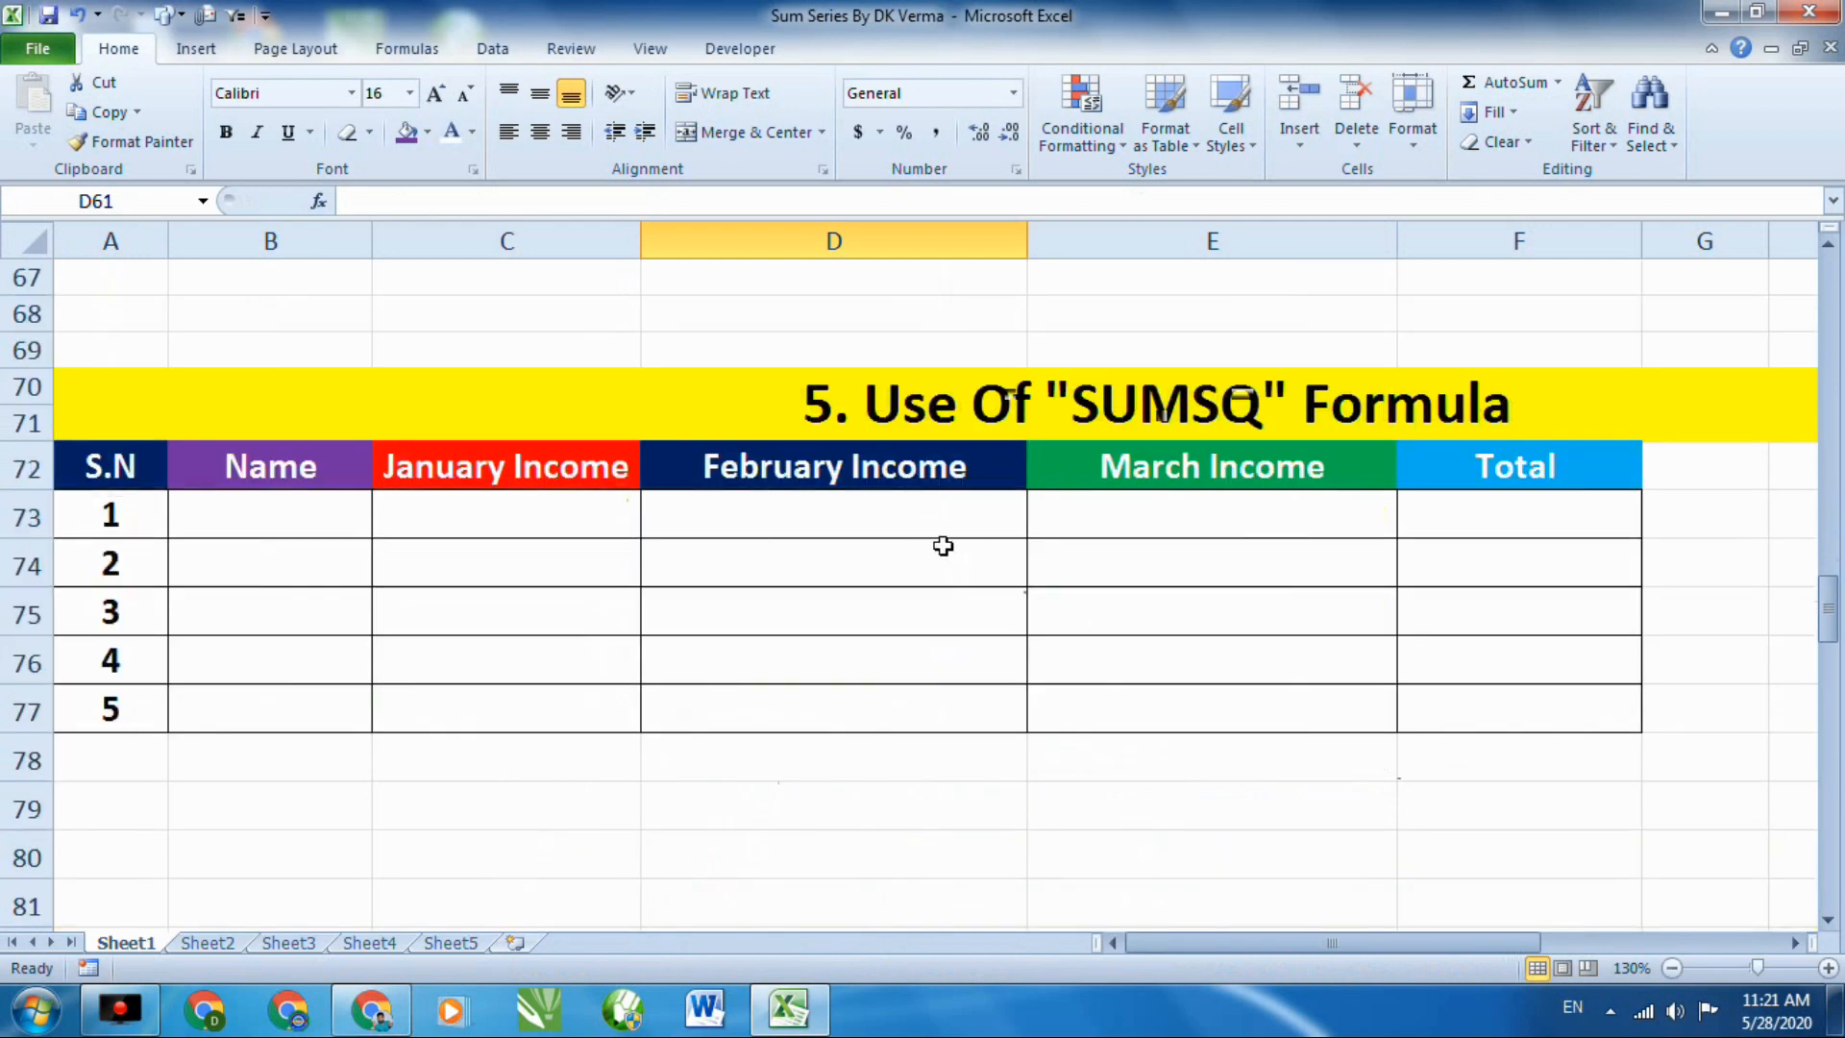
scroll(971, 546, "up", 2)
scroll(1051, 613, "down", 1)
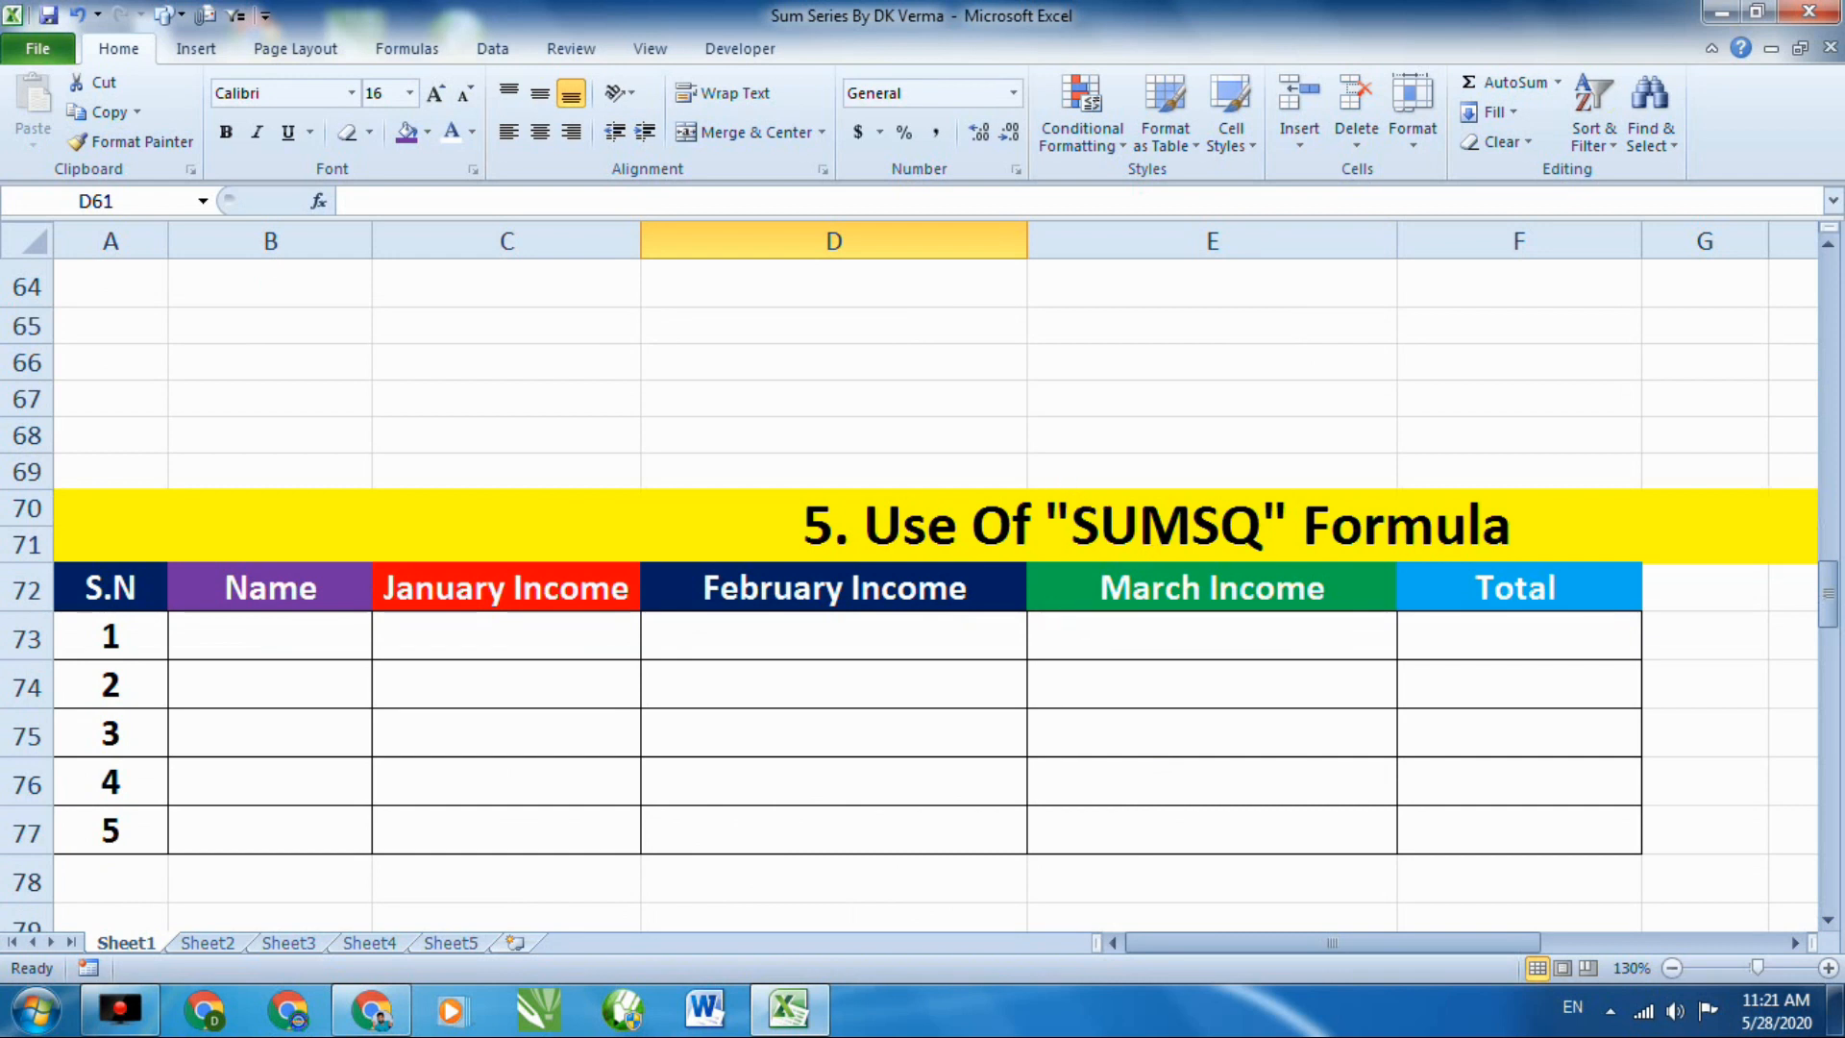
left_click_drag(1061, 478, 1192, 560)
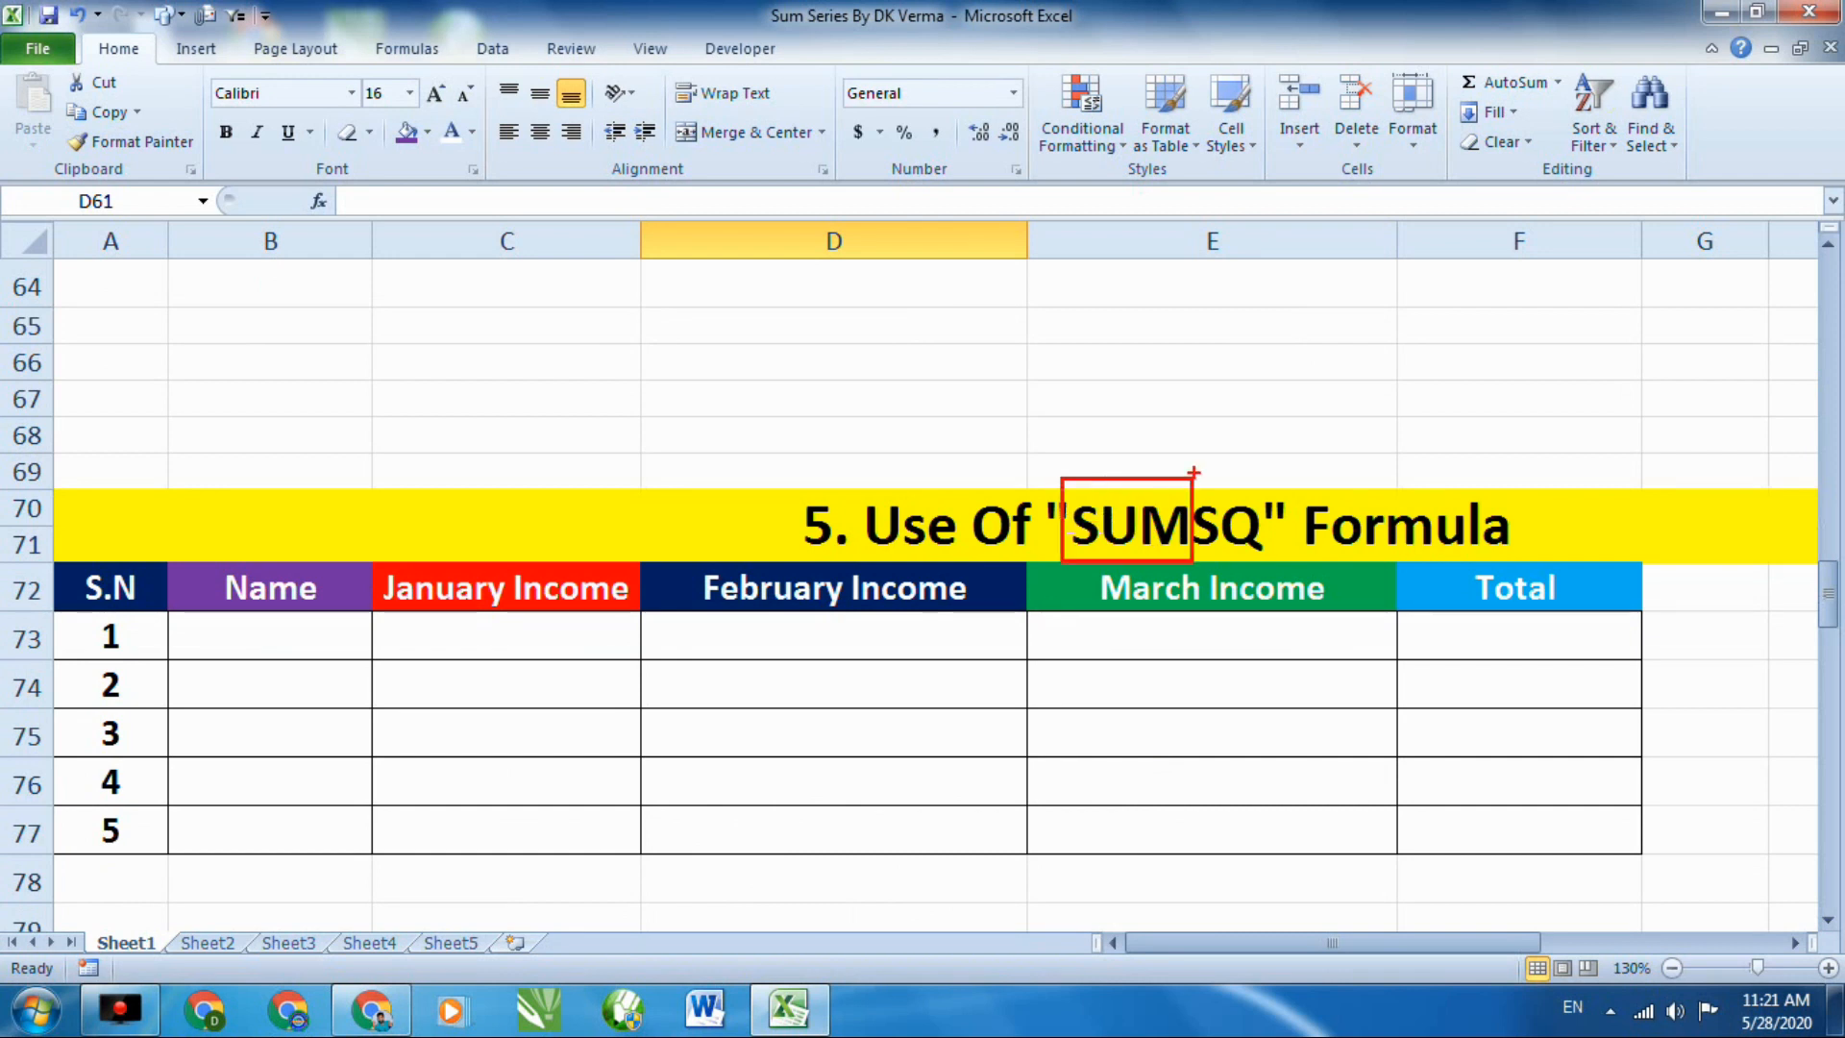
left_click_drag(1195, 473, 1267, 560)
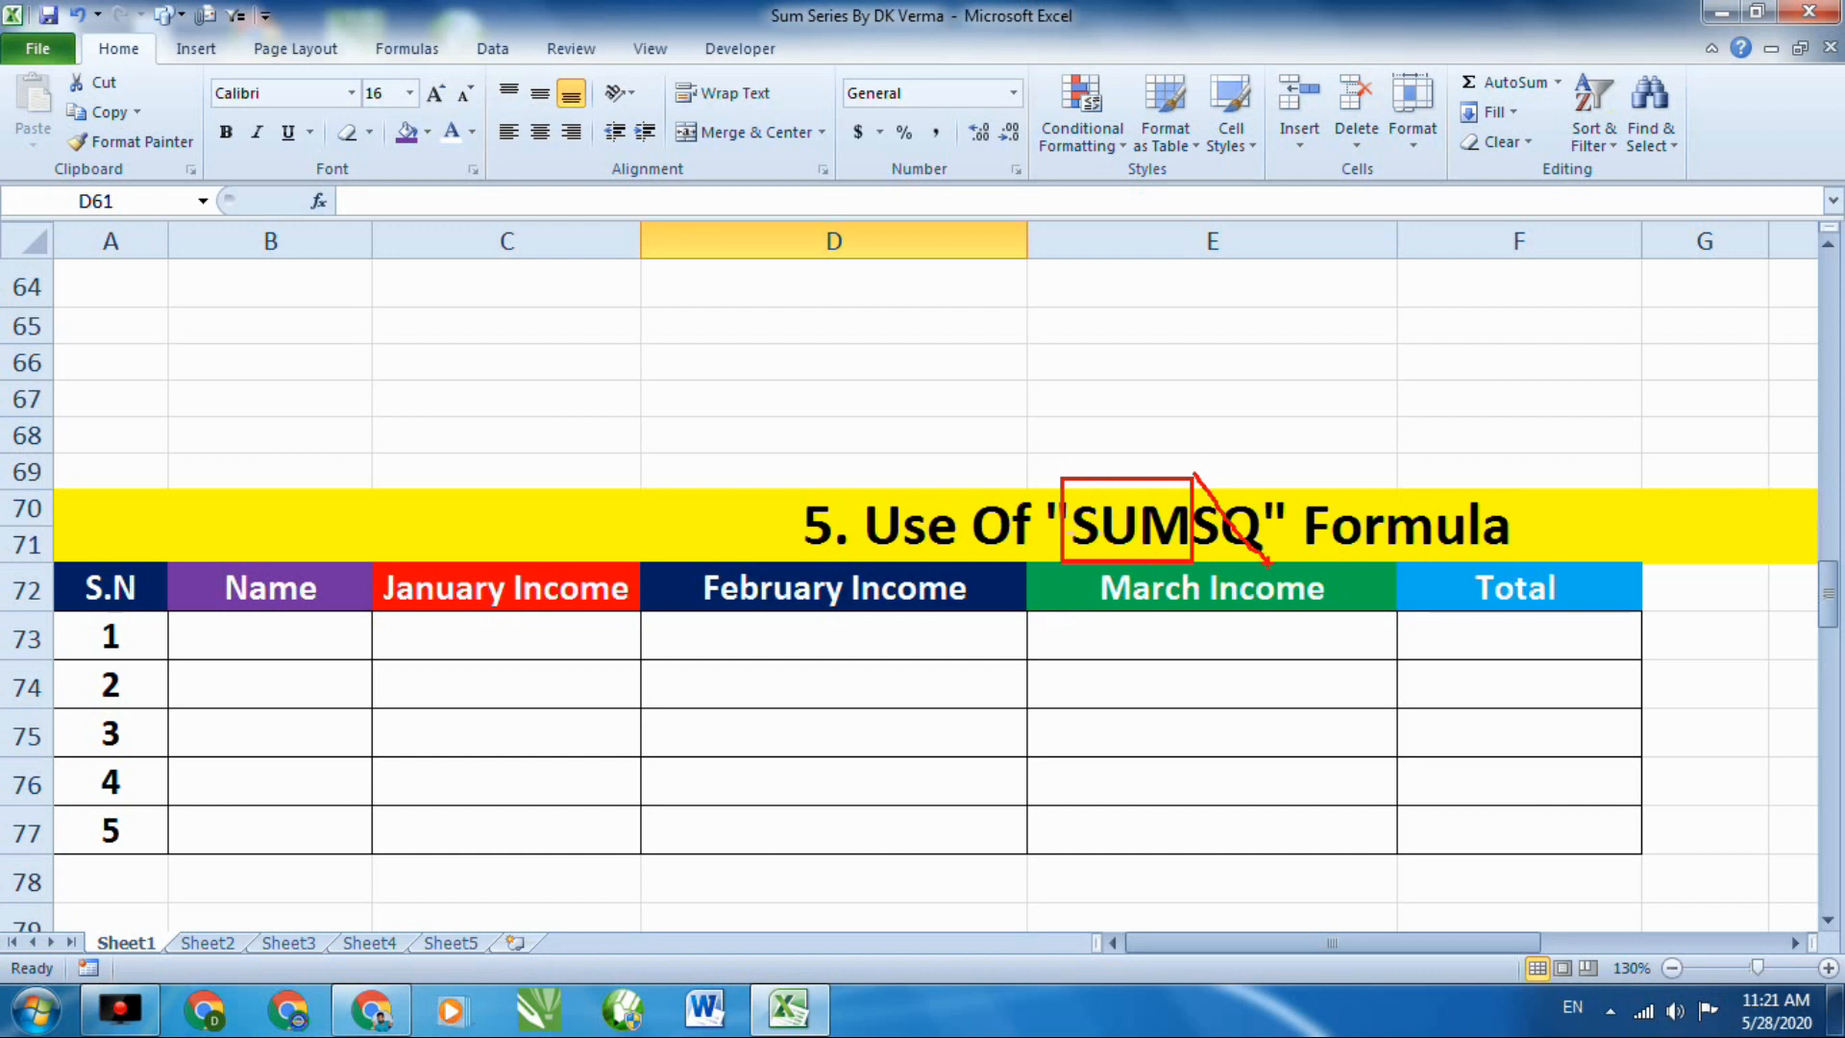
key("Escape")
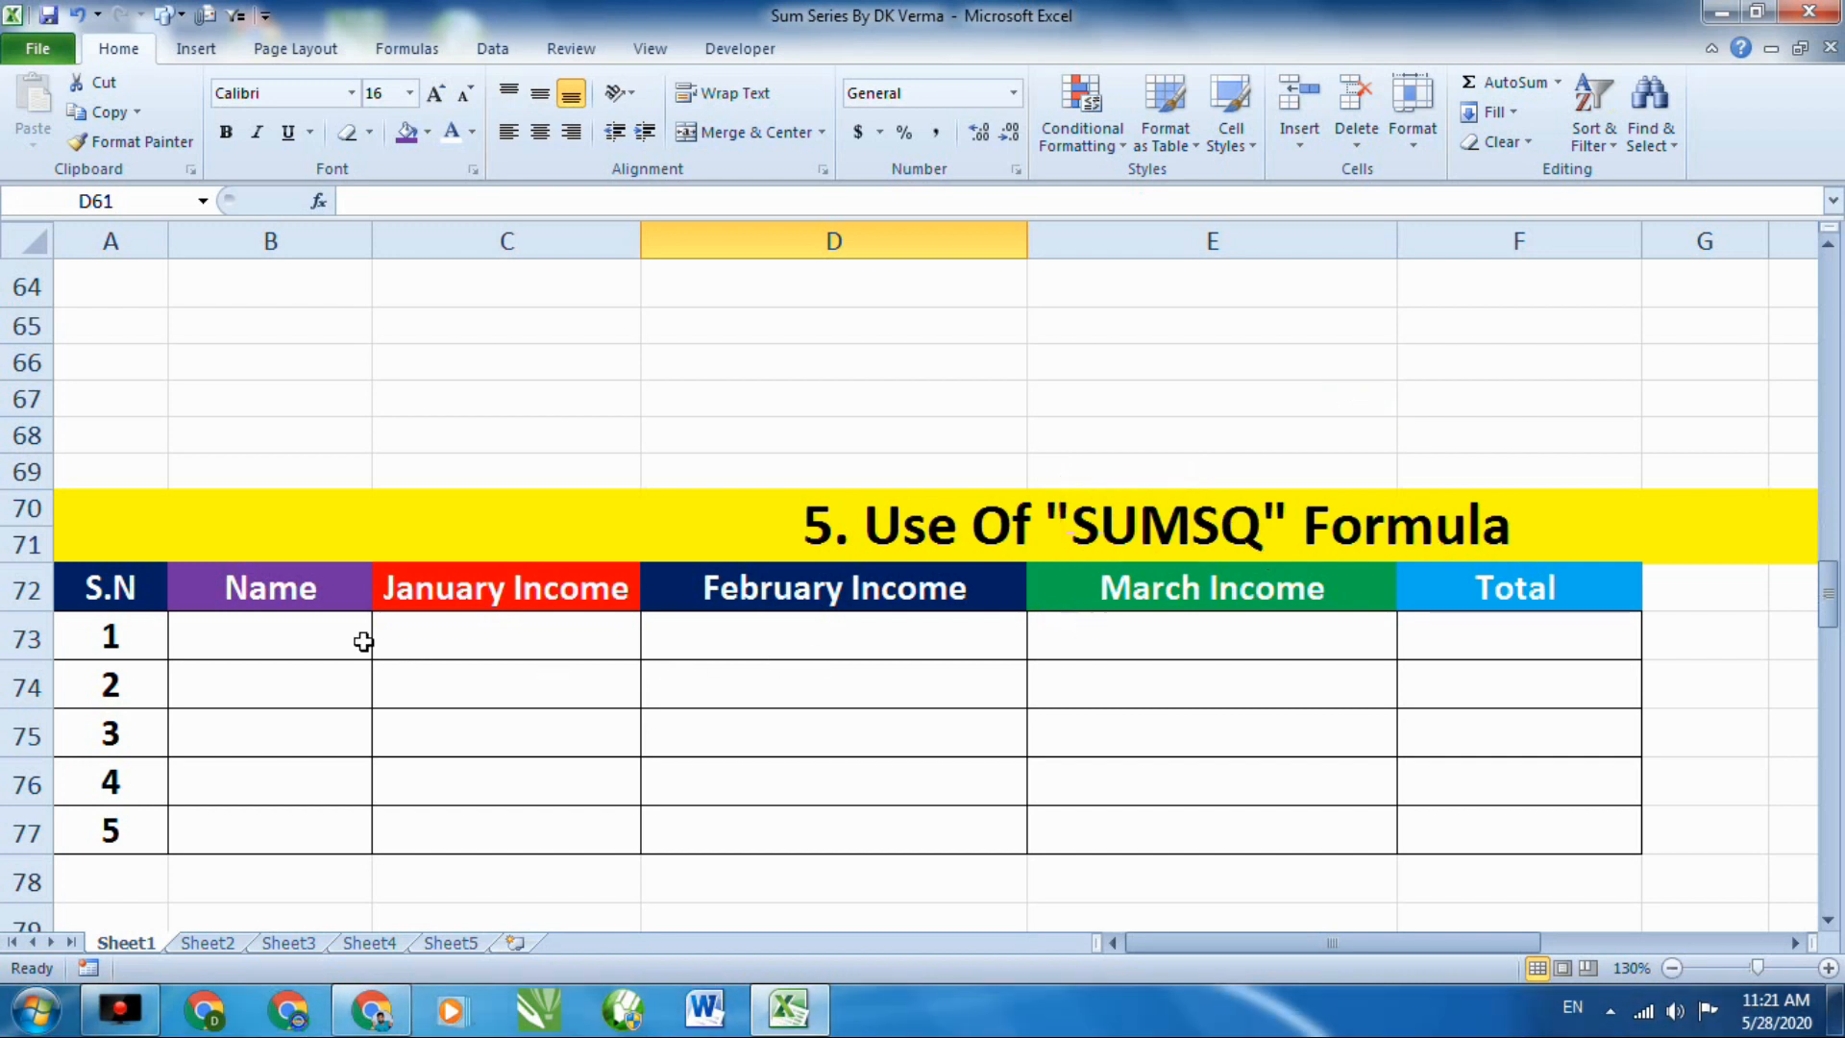
Clear the Name, January Income, February Income, March Income and Total headers from B72:F72 of the SUMSQ table.
left_click_drag(252, 585, 1359, 824)
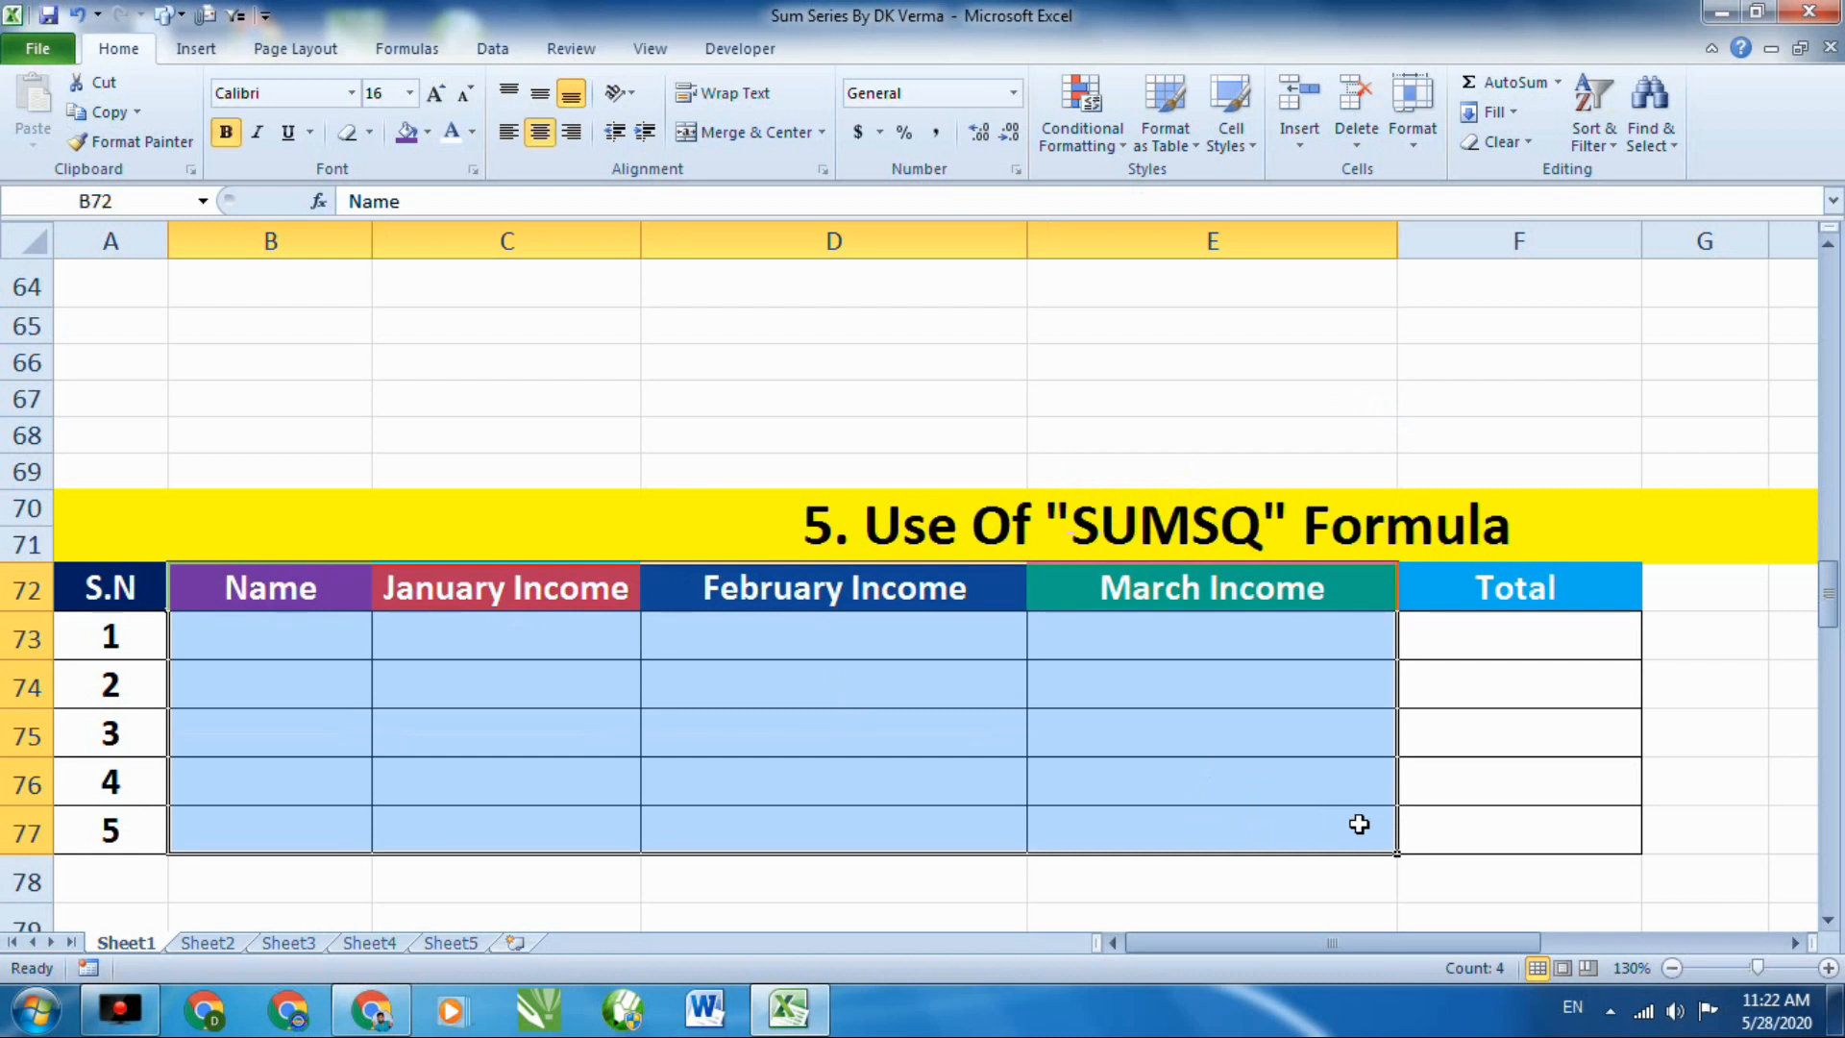
key("Delete")
left_click(1480, 588)
key("Delete")
left_click(1131, 713)
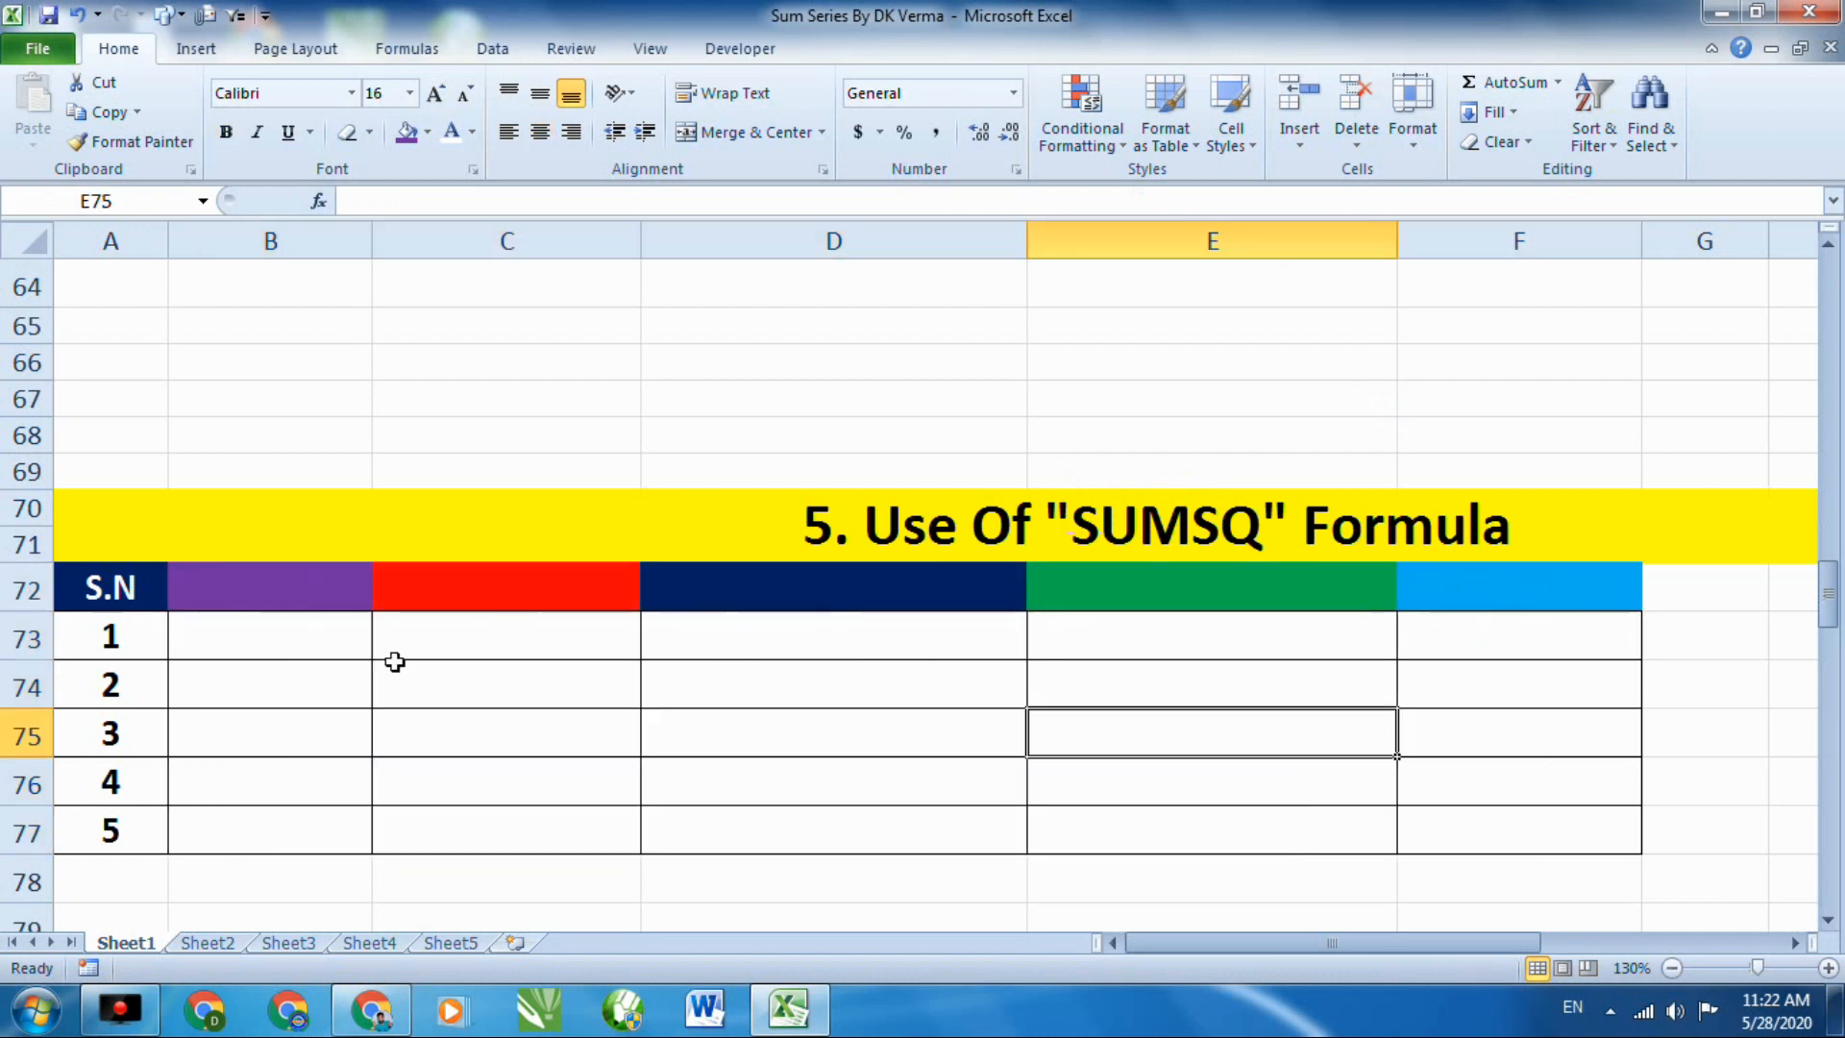
Enter the label "1ST Value" in B73.
double_click(331, 637)
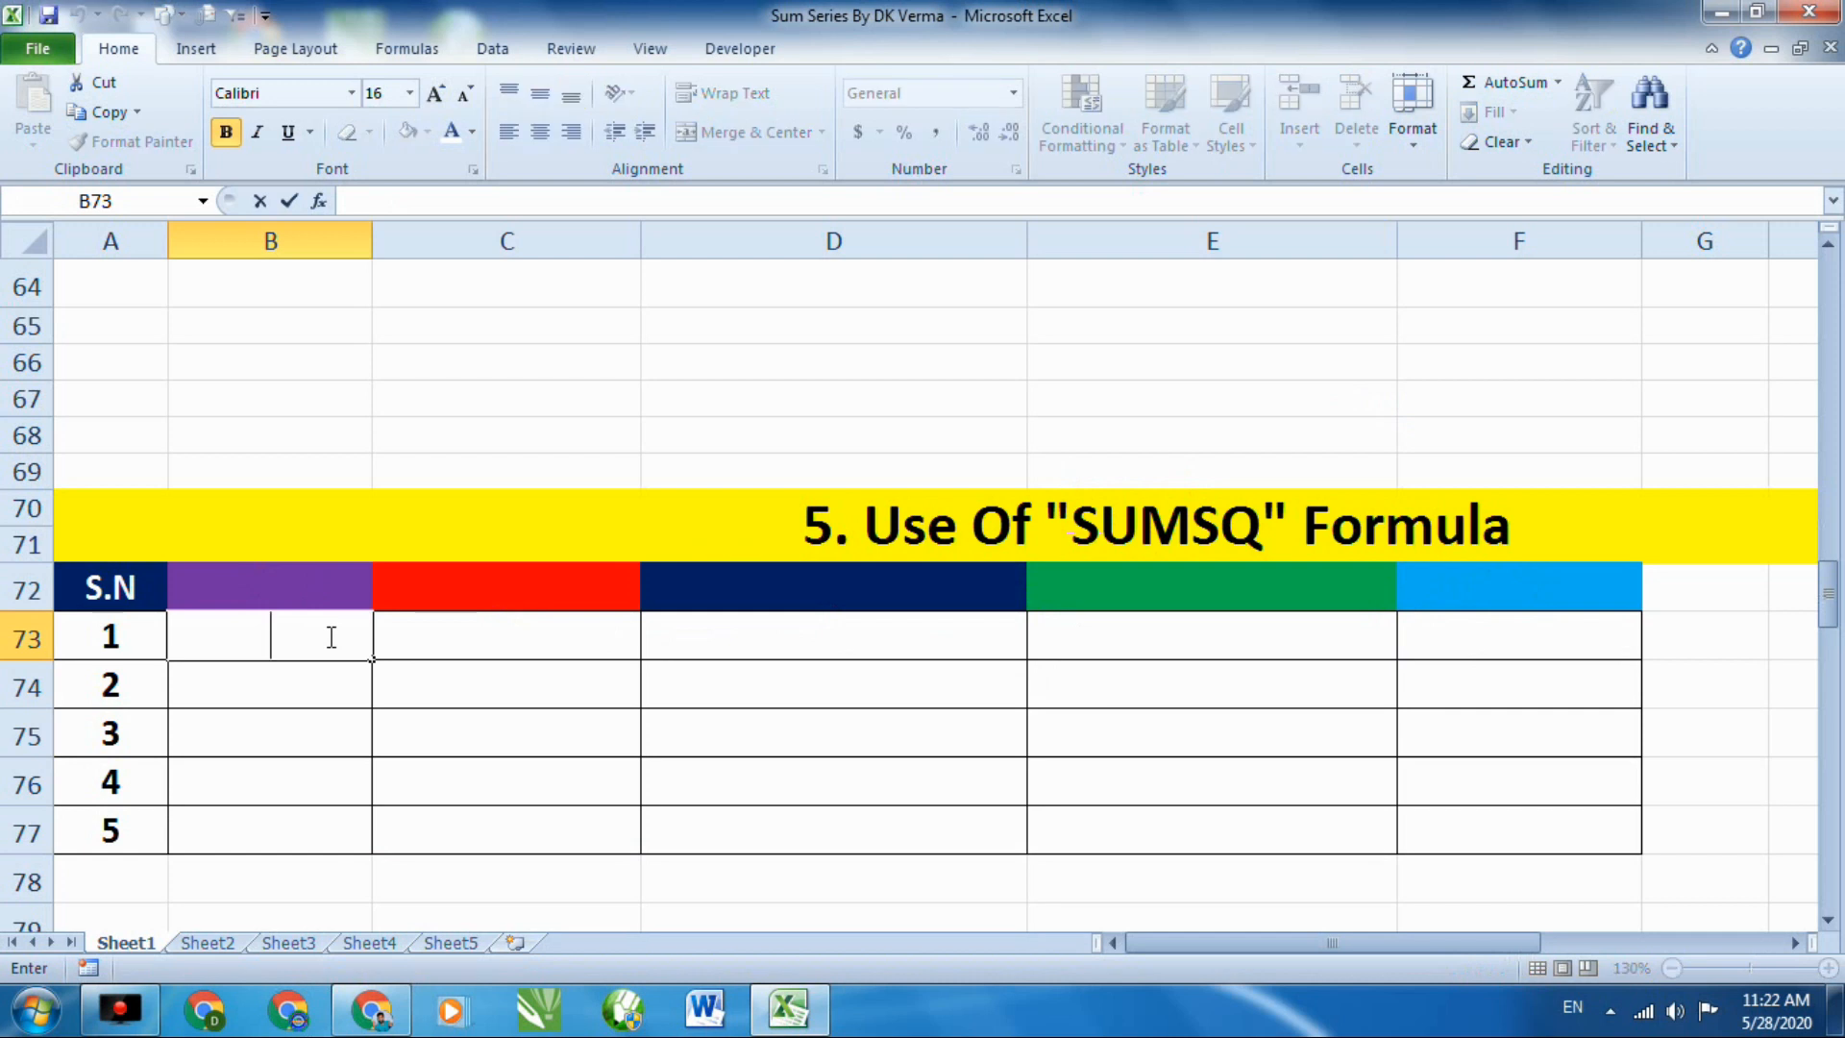
type("1ST vA")
key("BackSpace")
key("BackSpace")
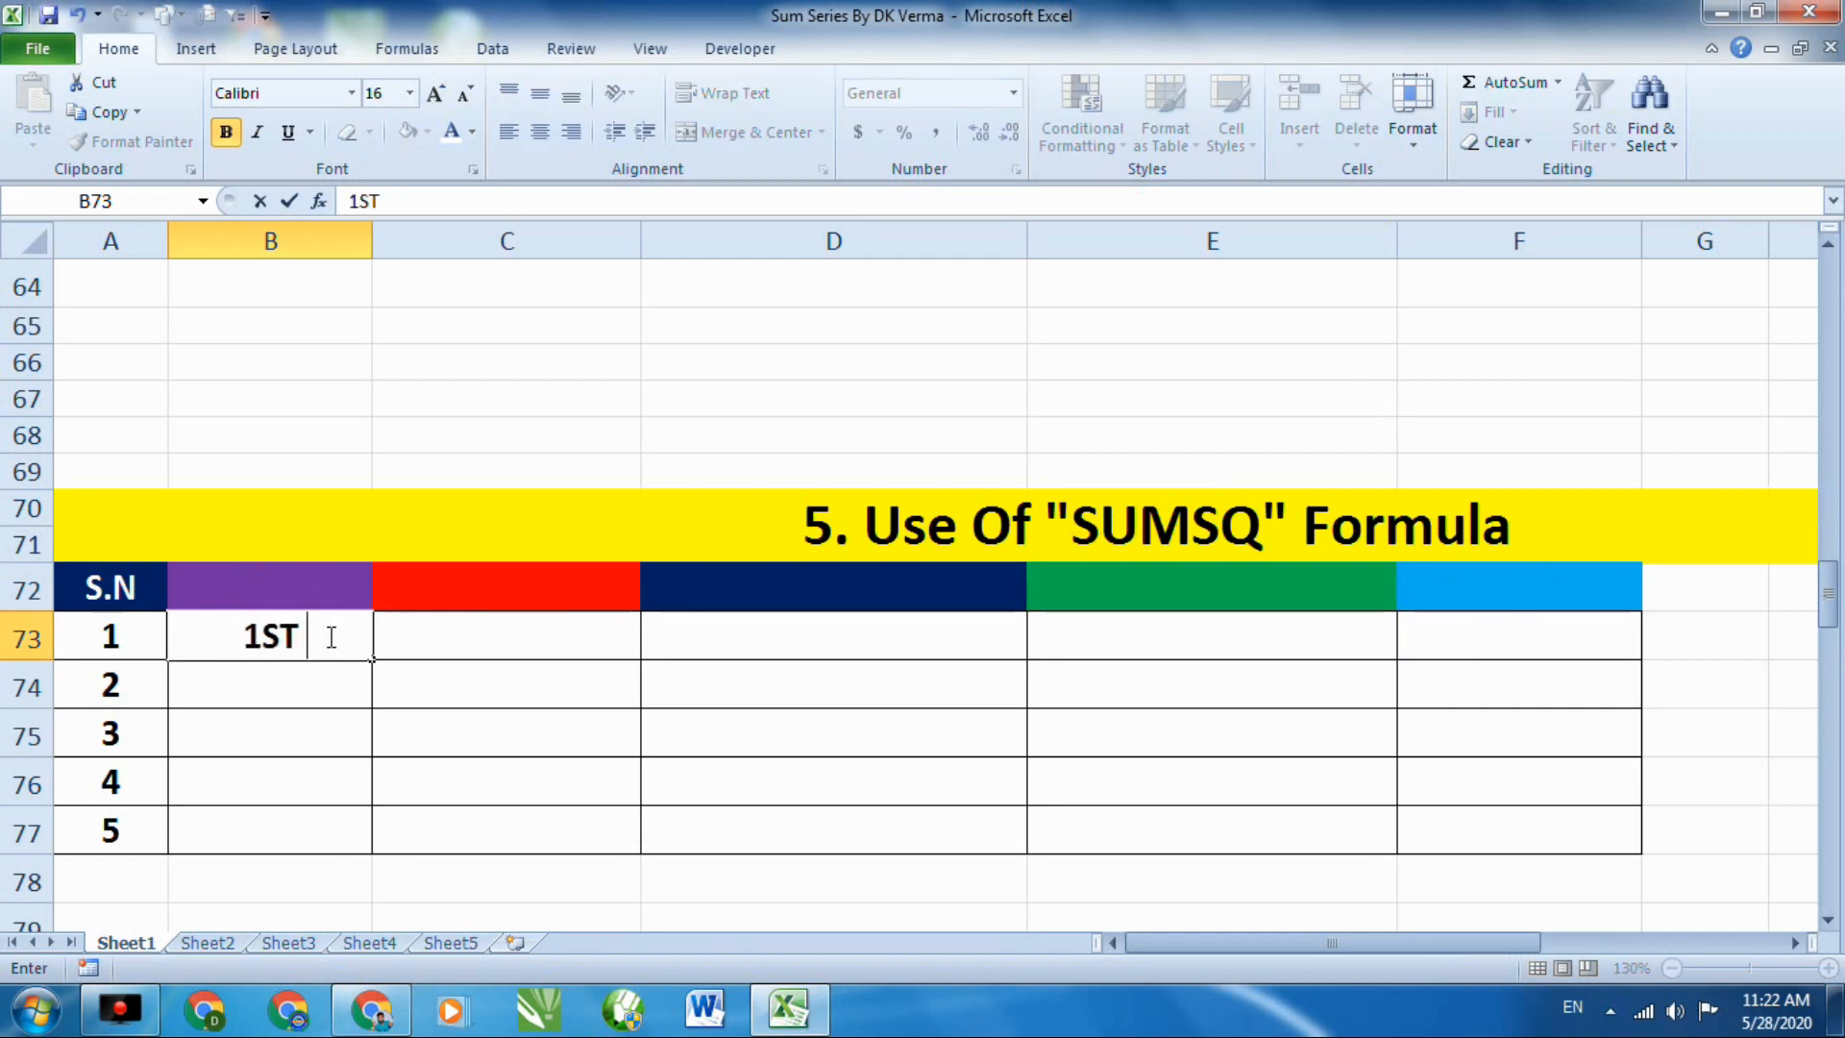
type("Va")
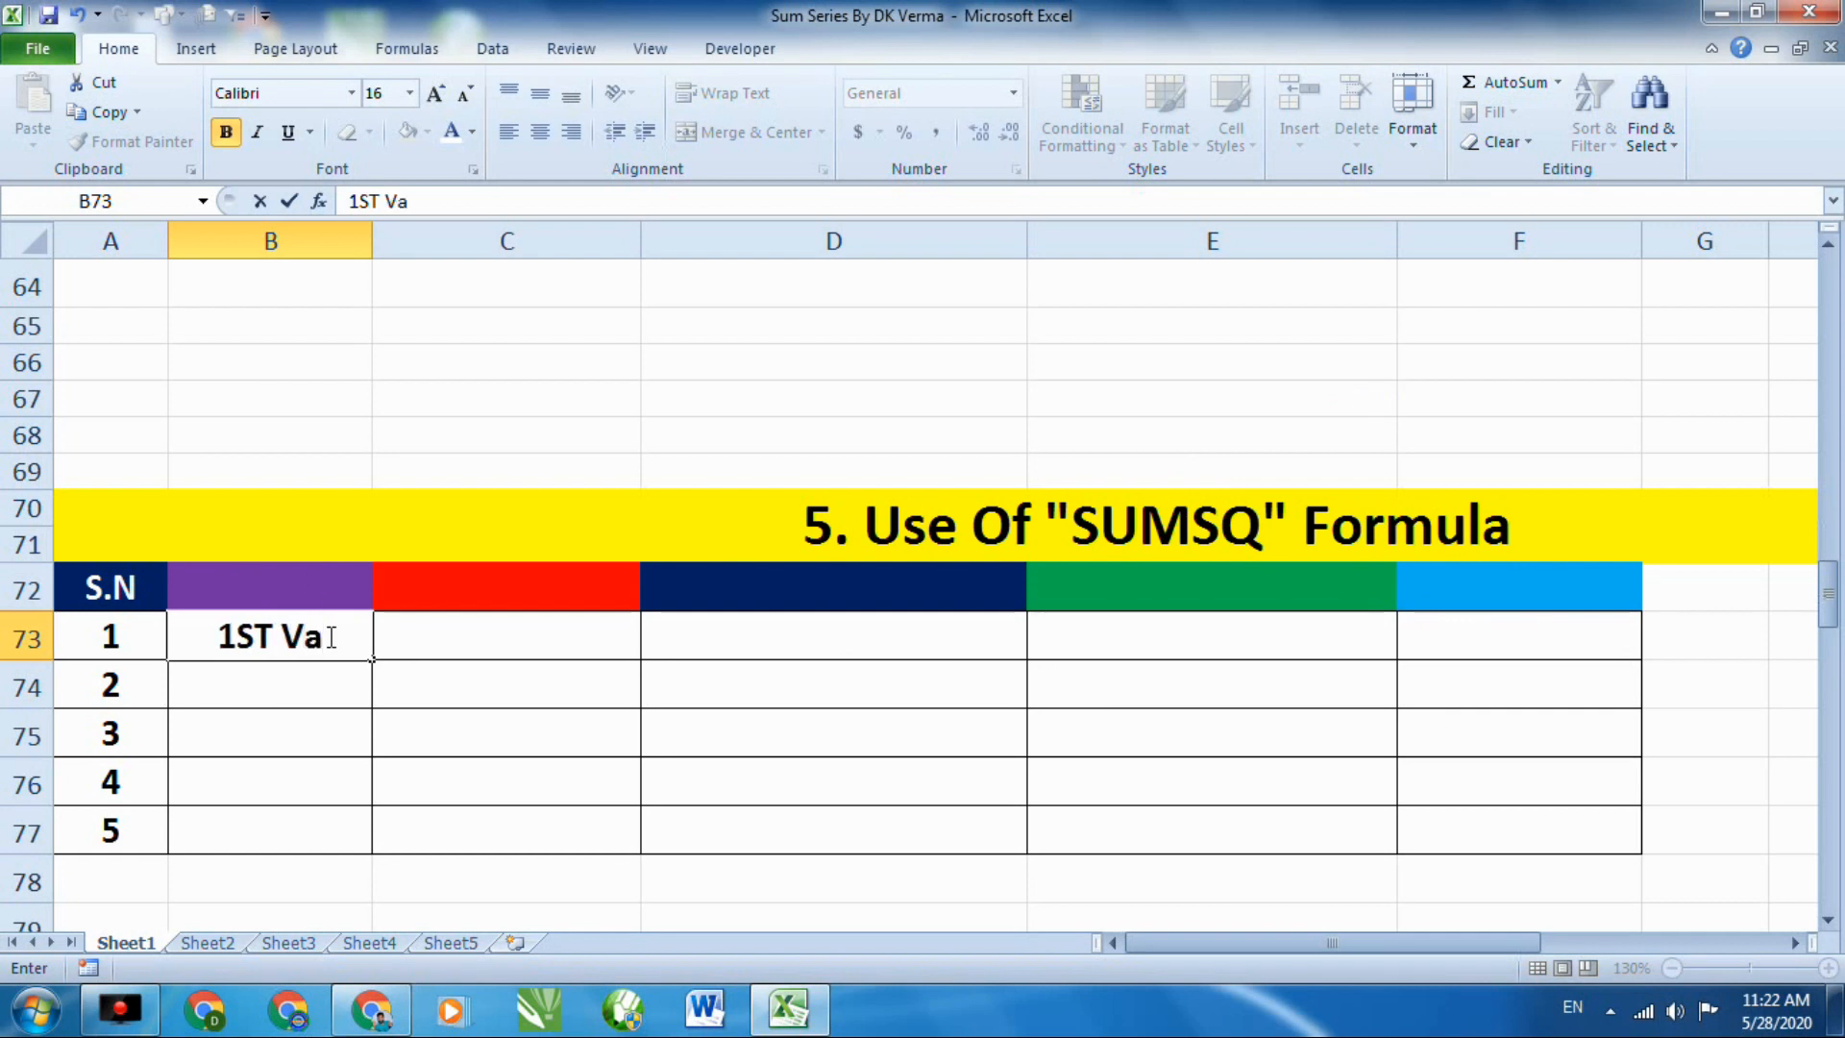
type("lue")
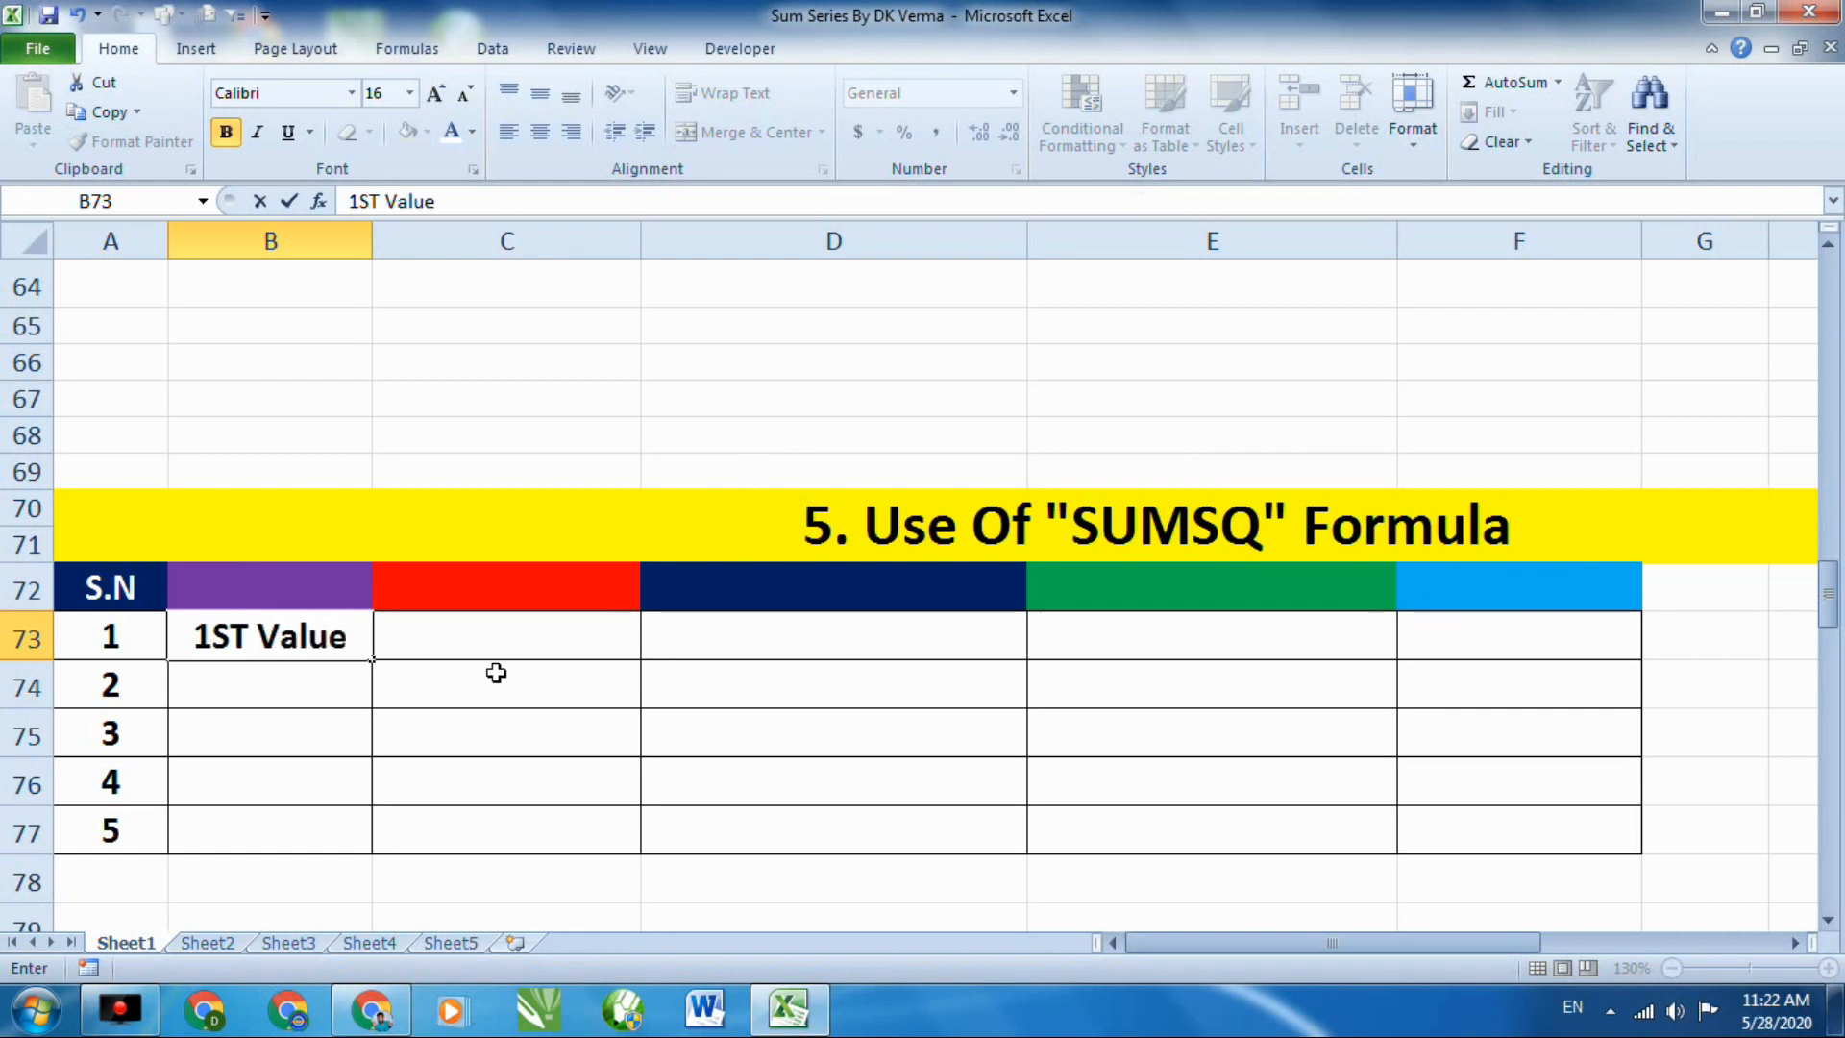
Enter the label "2nd value" in C73.
left_click(489, 640)
type("@")
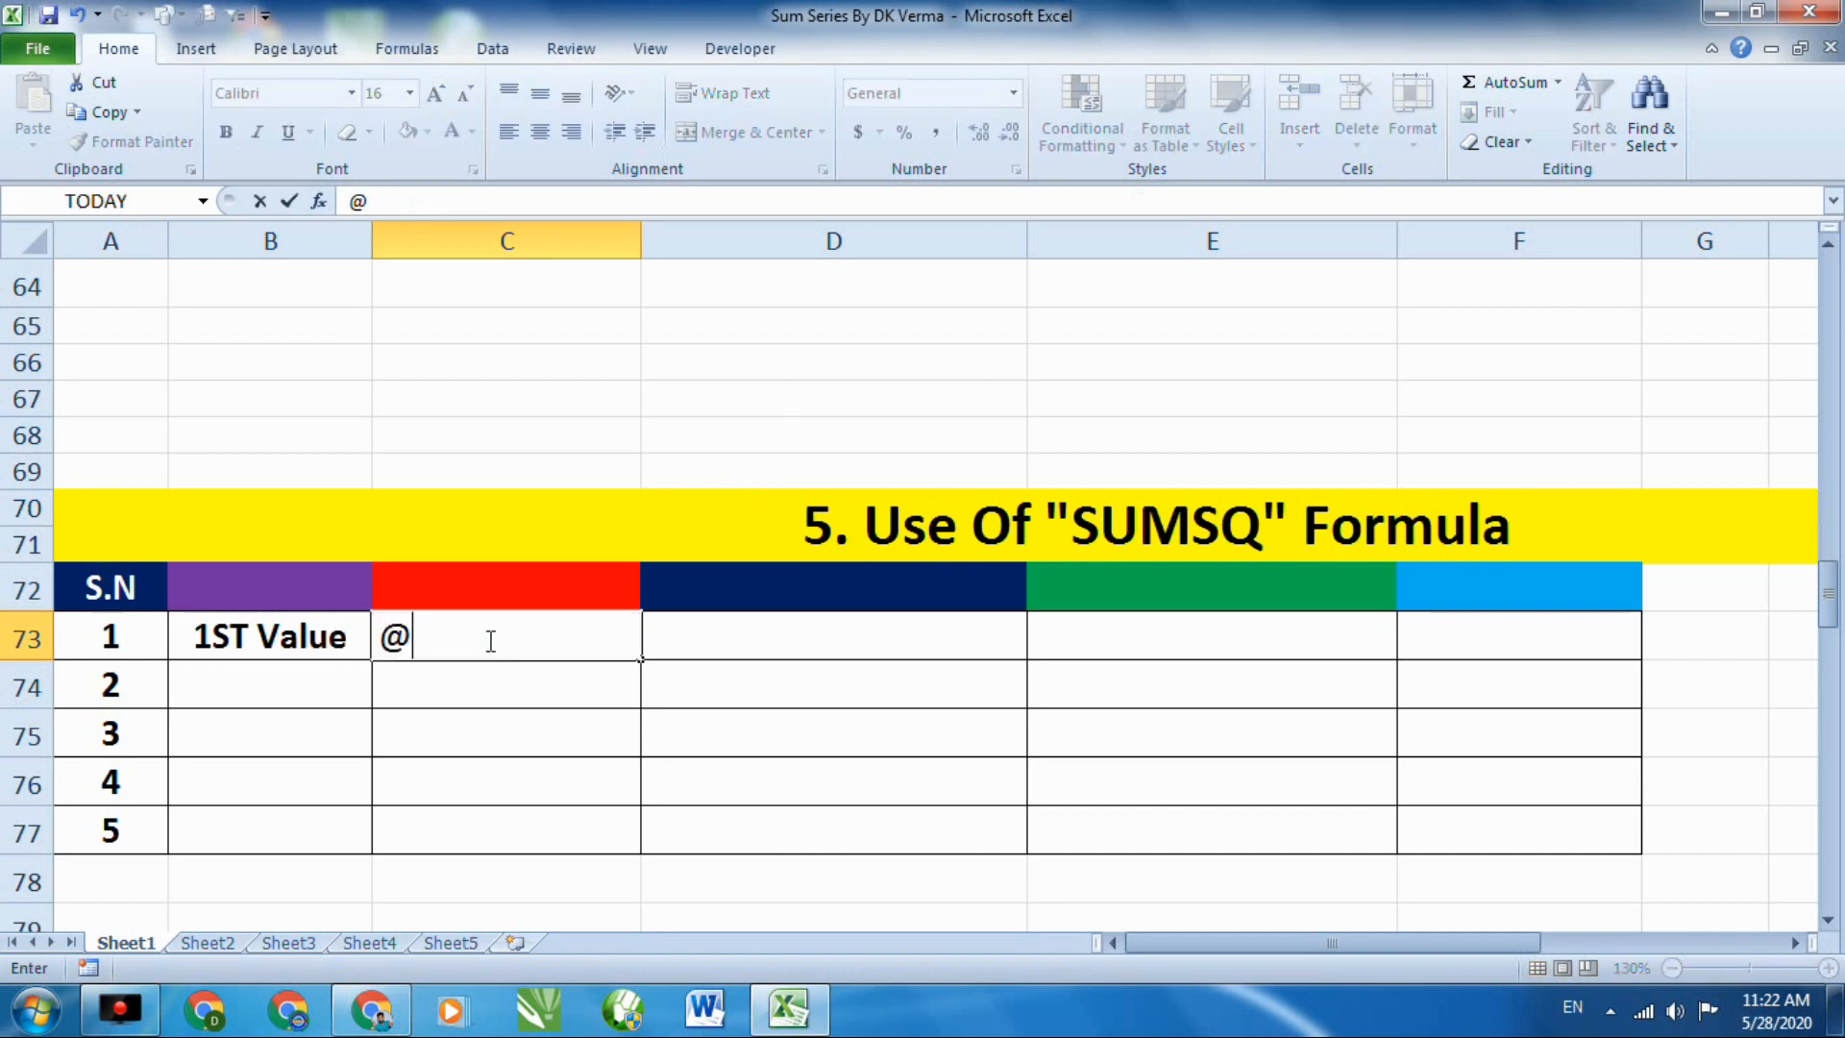
key("BackSpace")
type("2nd ")
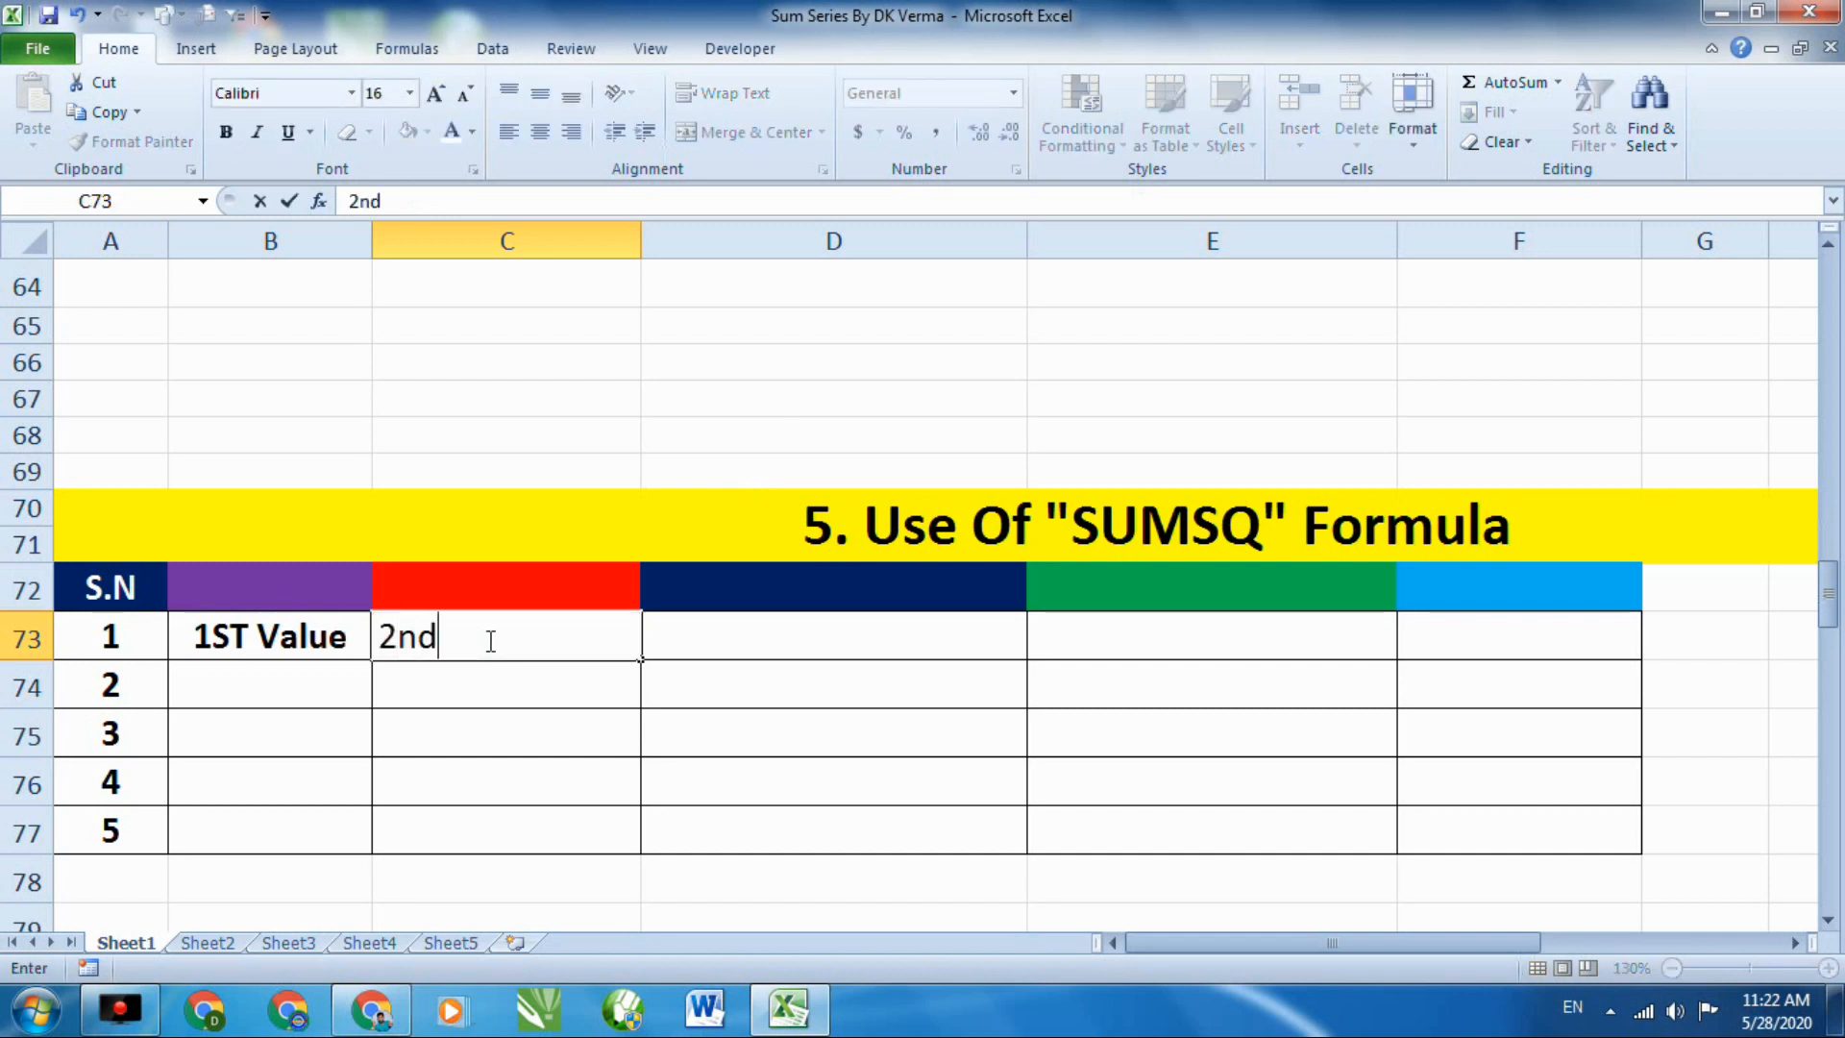
type("value")
left_click(384, 646)
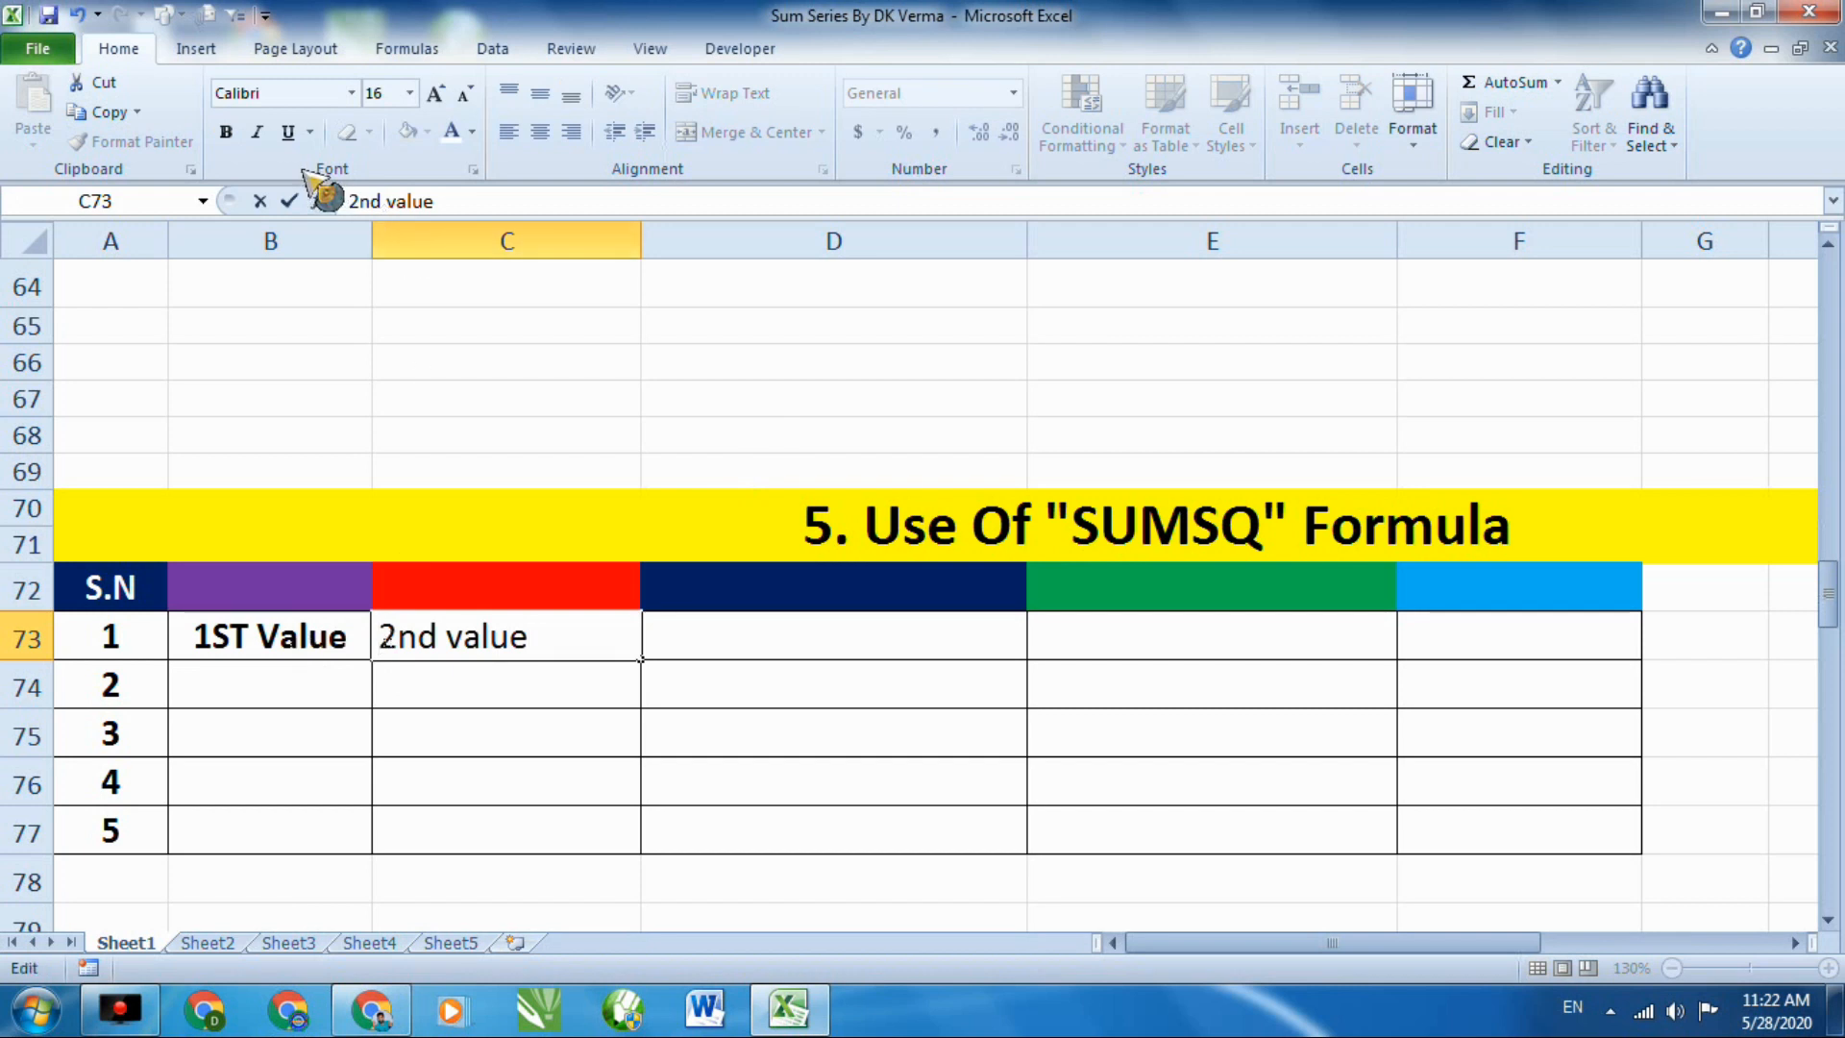
left_click(226, 132)
left_click(605, 716)
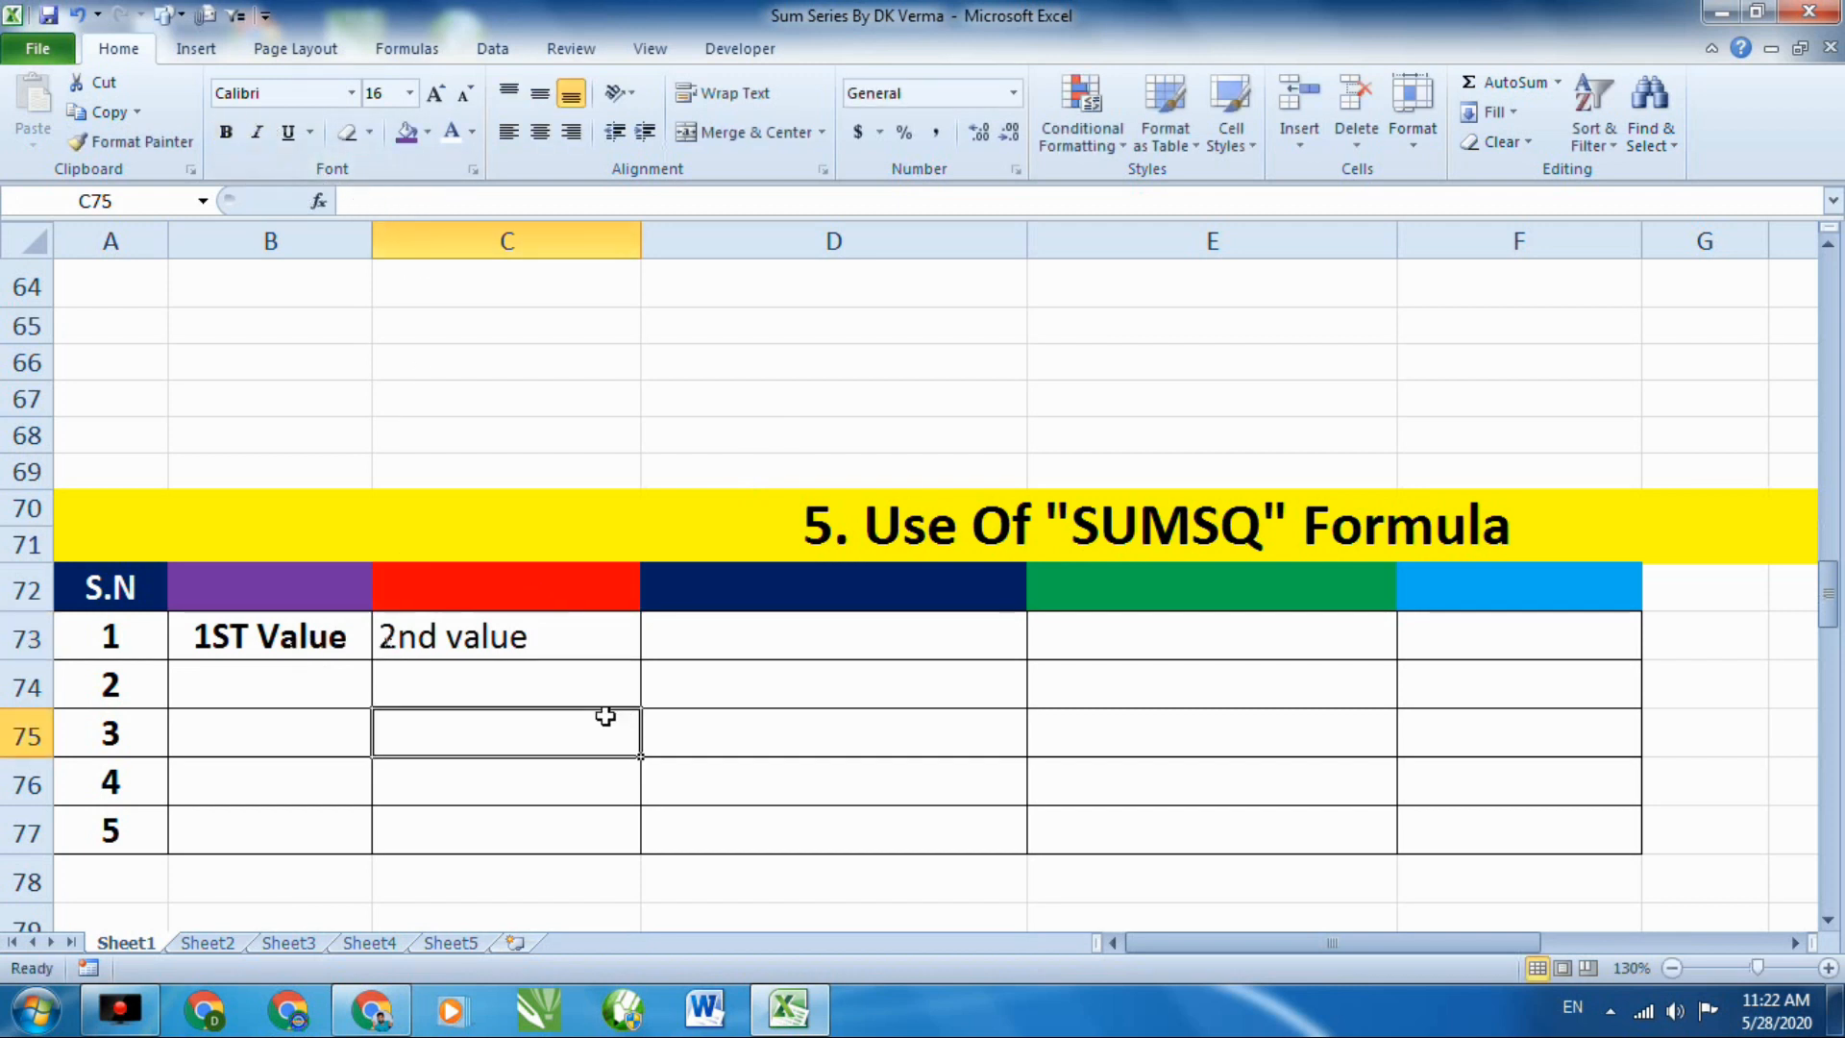
Enter 5 in B74 and 4 in C74 as the first pair of sample values.
left_click(327, 646)
left_click(321, 701)
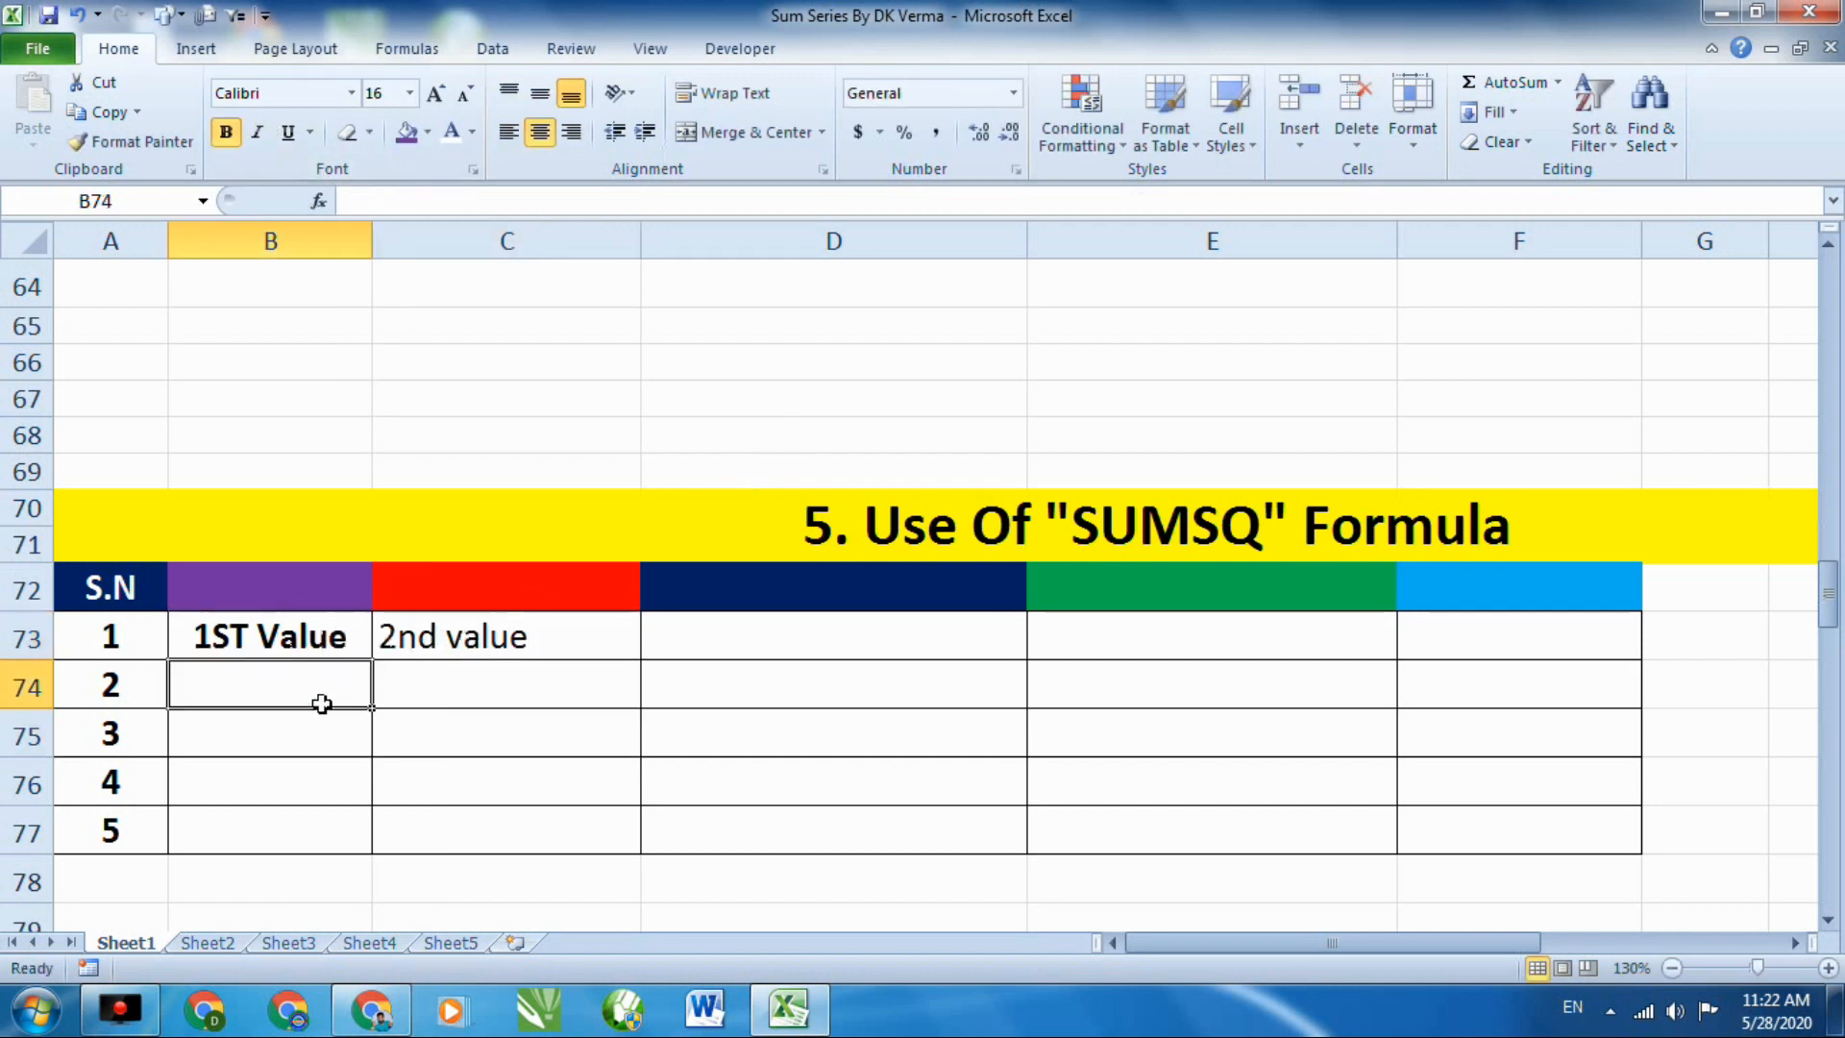
type("5")
left_click(429, 687)
type("40")
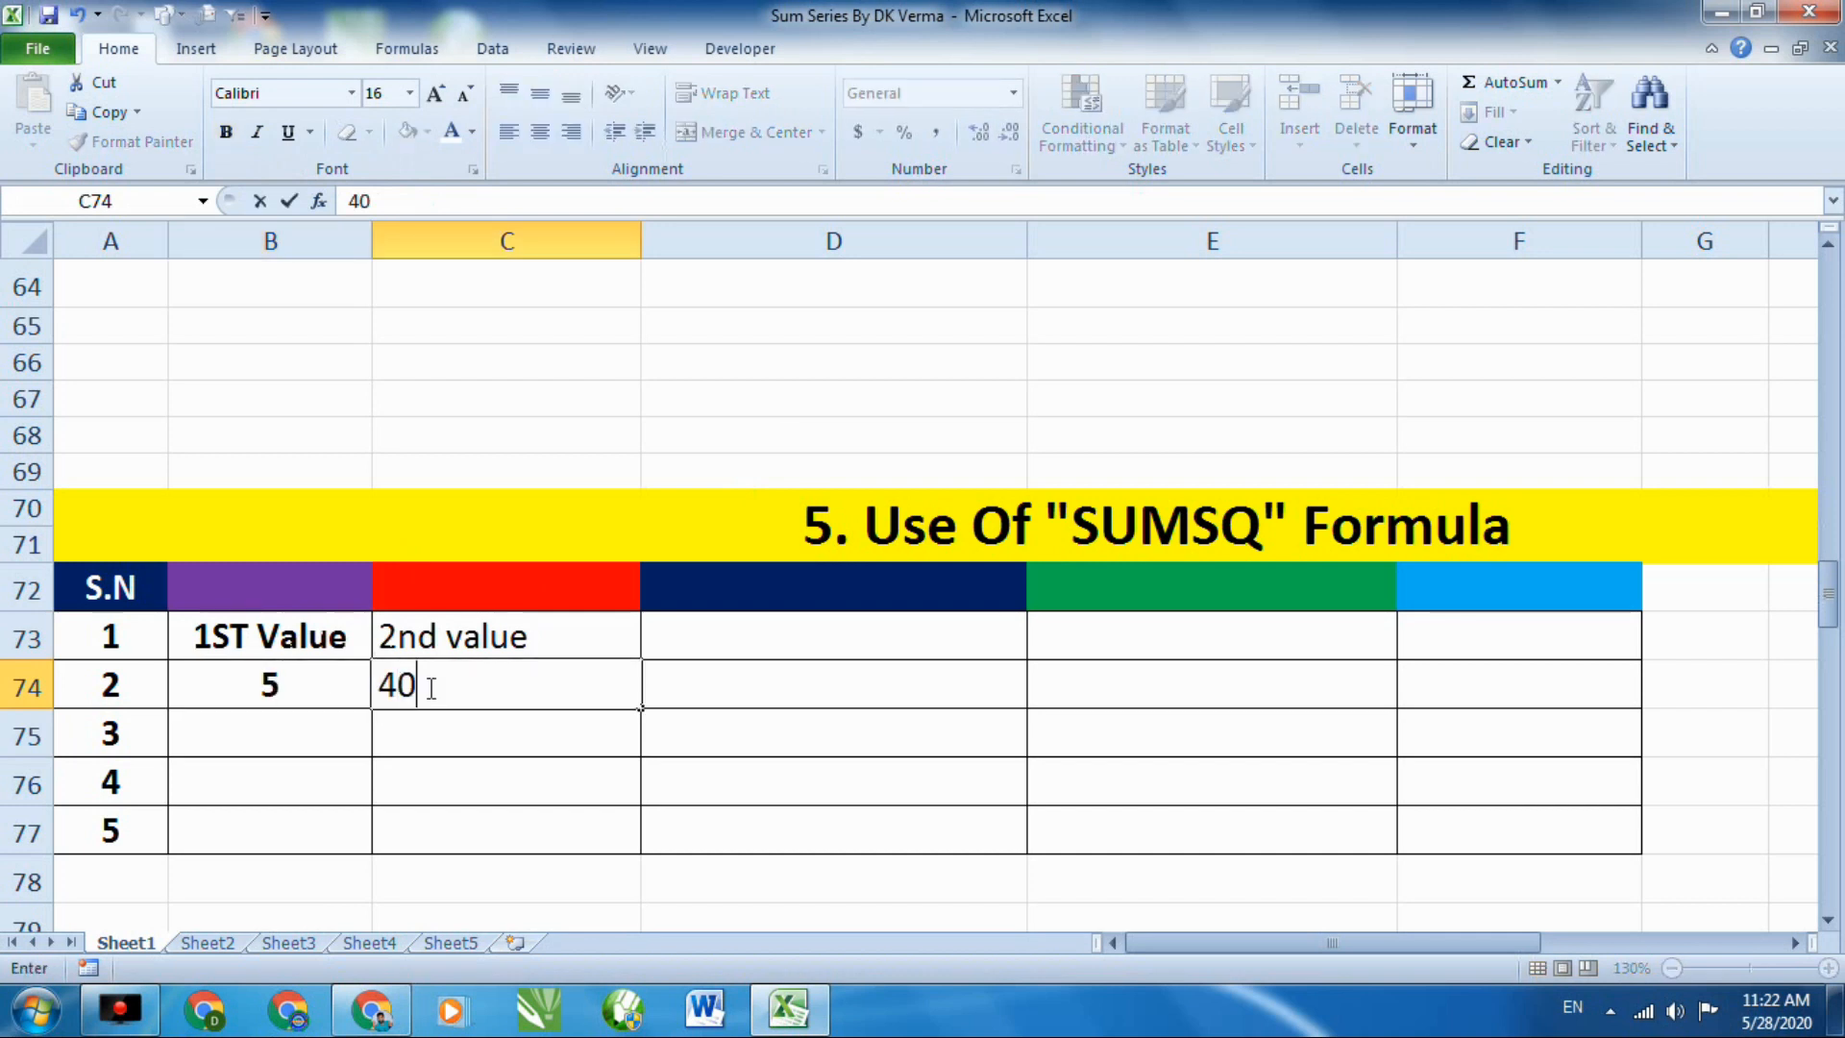
key("BackSpace")
left_click(634, 746)
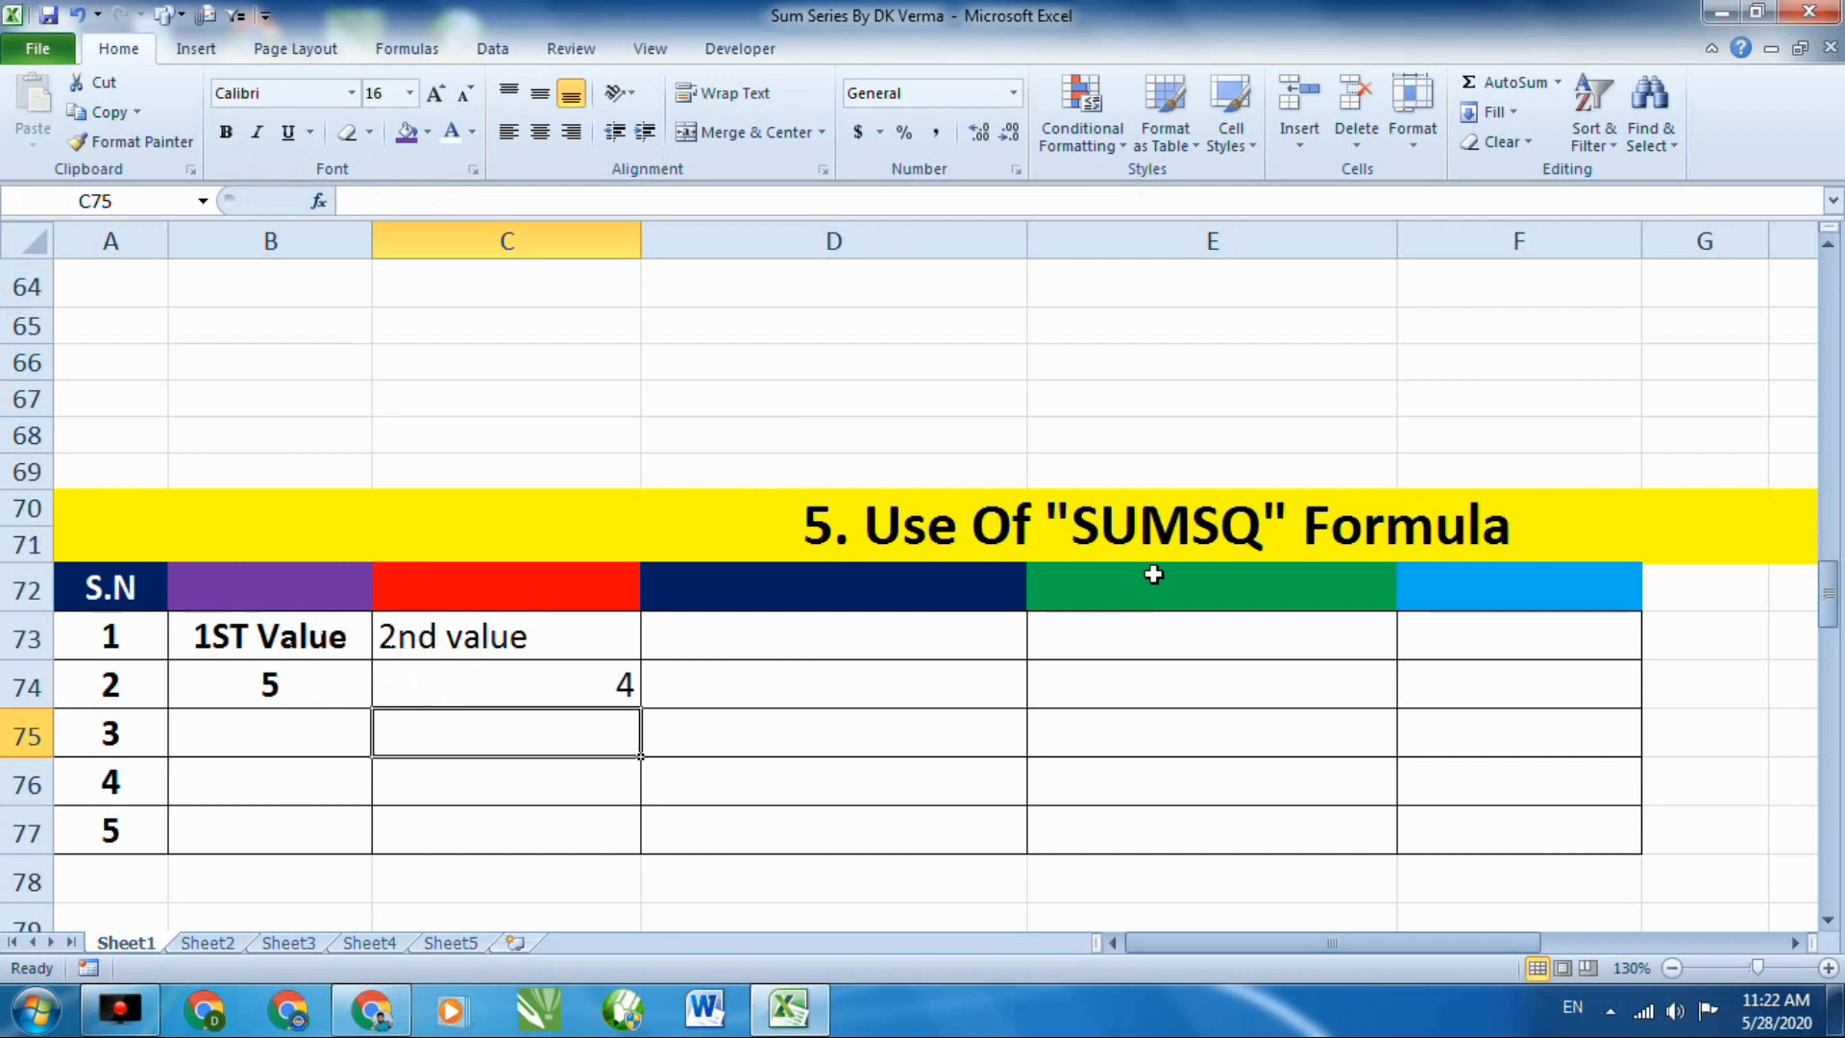
Calculate the sum of the squares of both values in D74 with =SUMSQ(B74,C74).
left_click(267, 684)
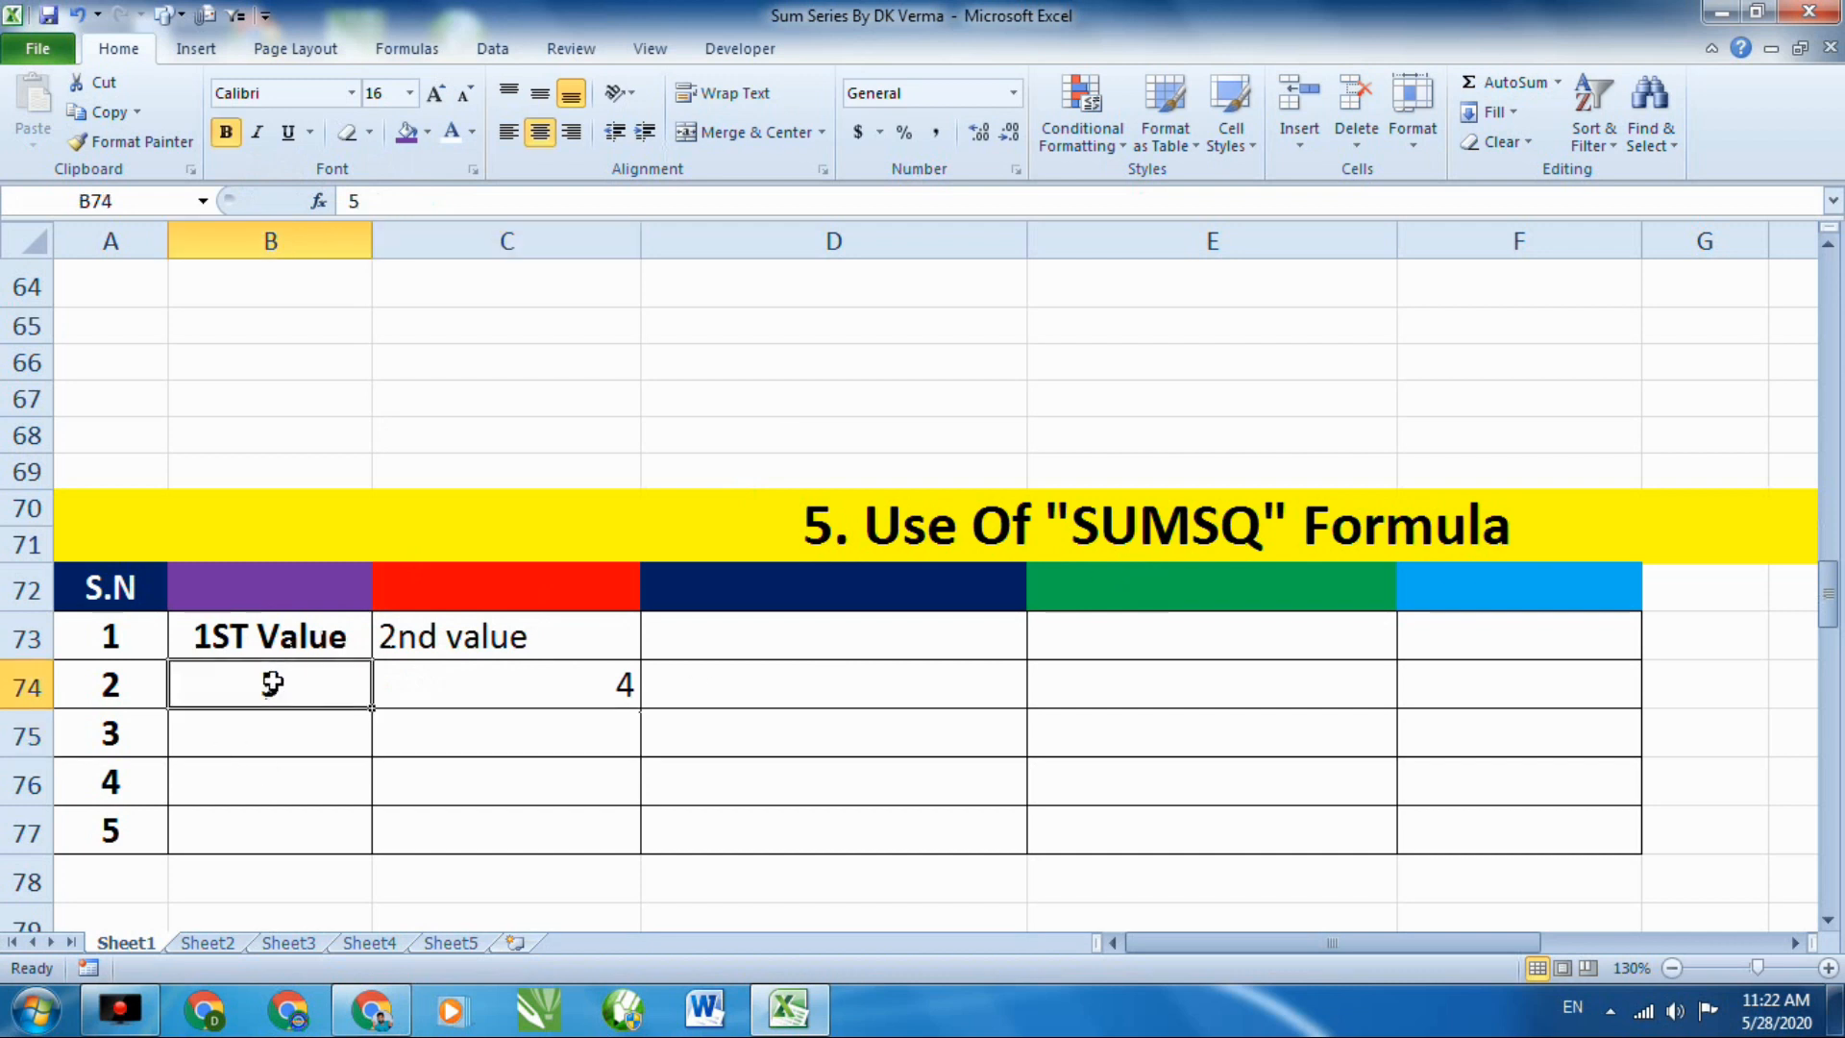
left_click(480, 685)
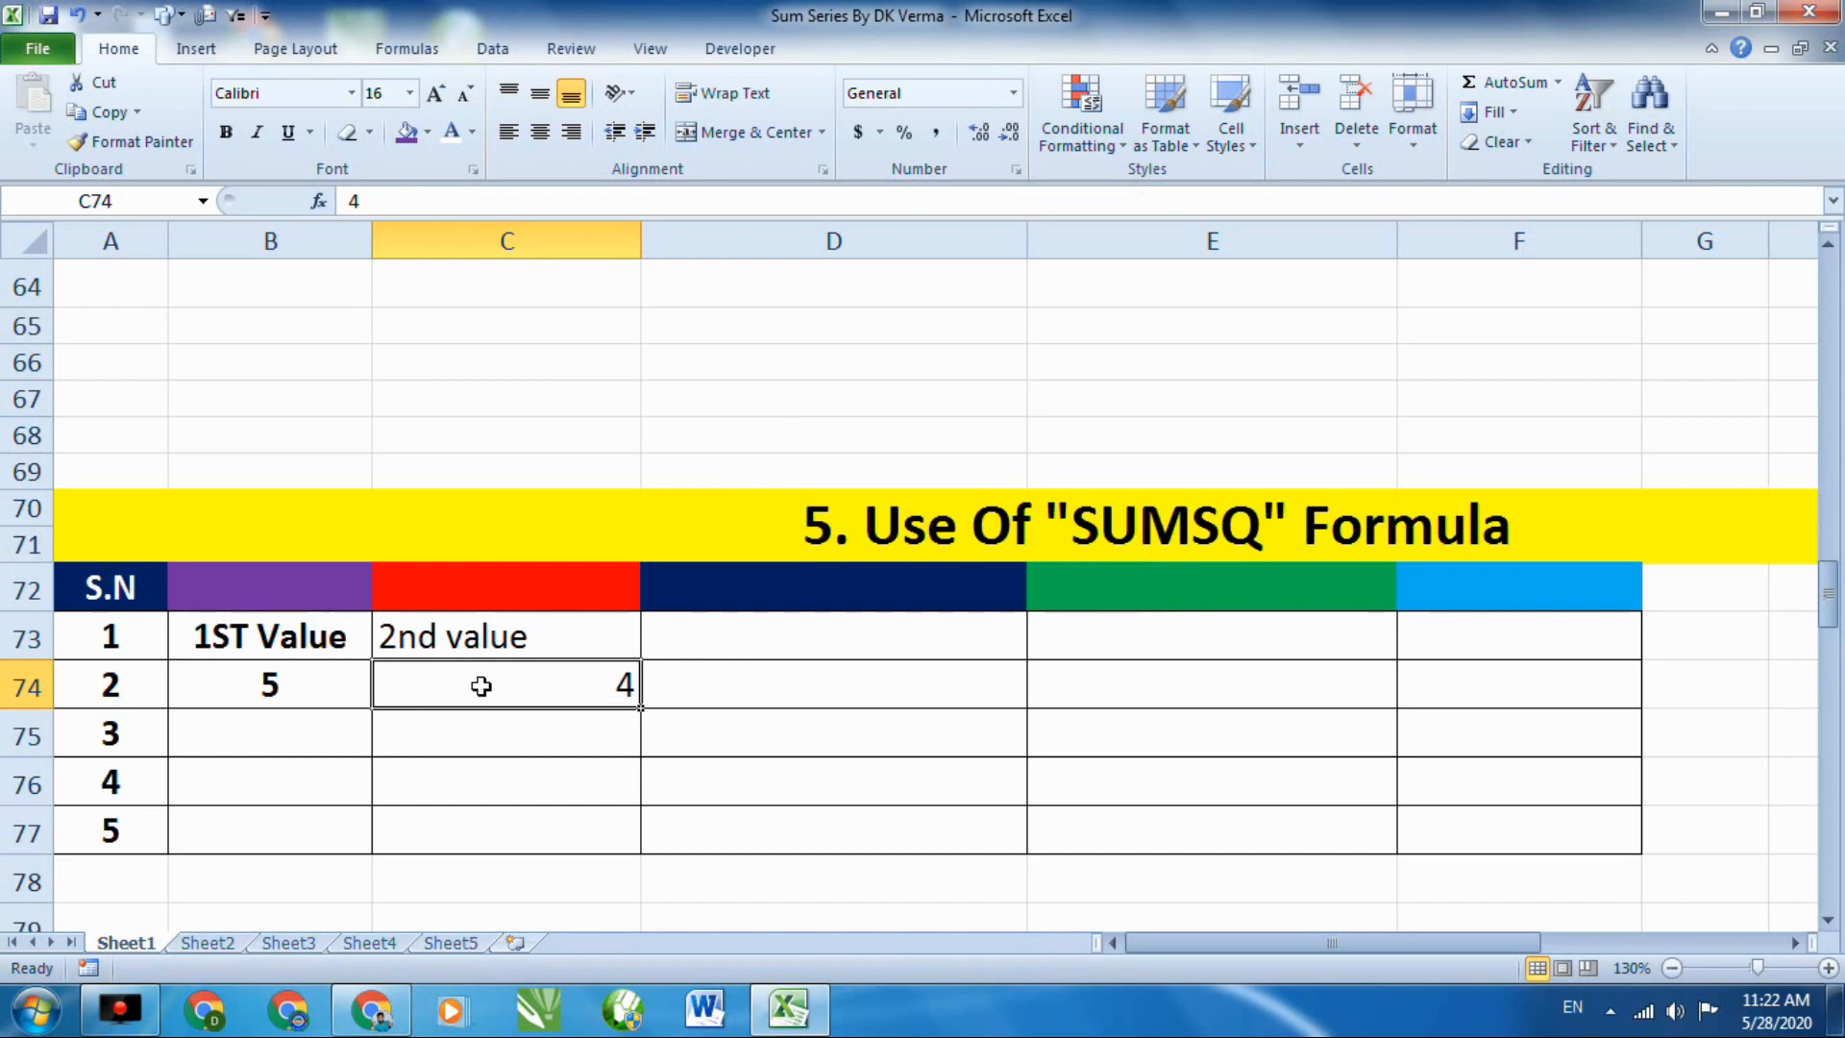
left_click(753, 696)
double_click(754, 697)
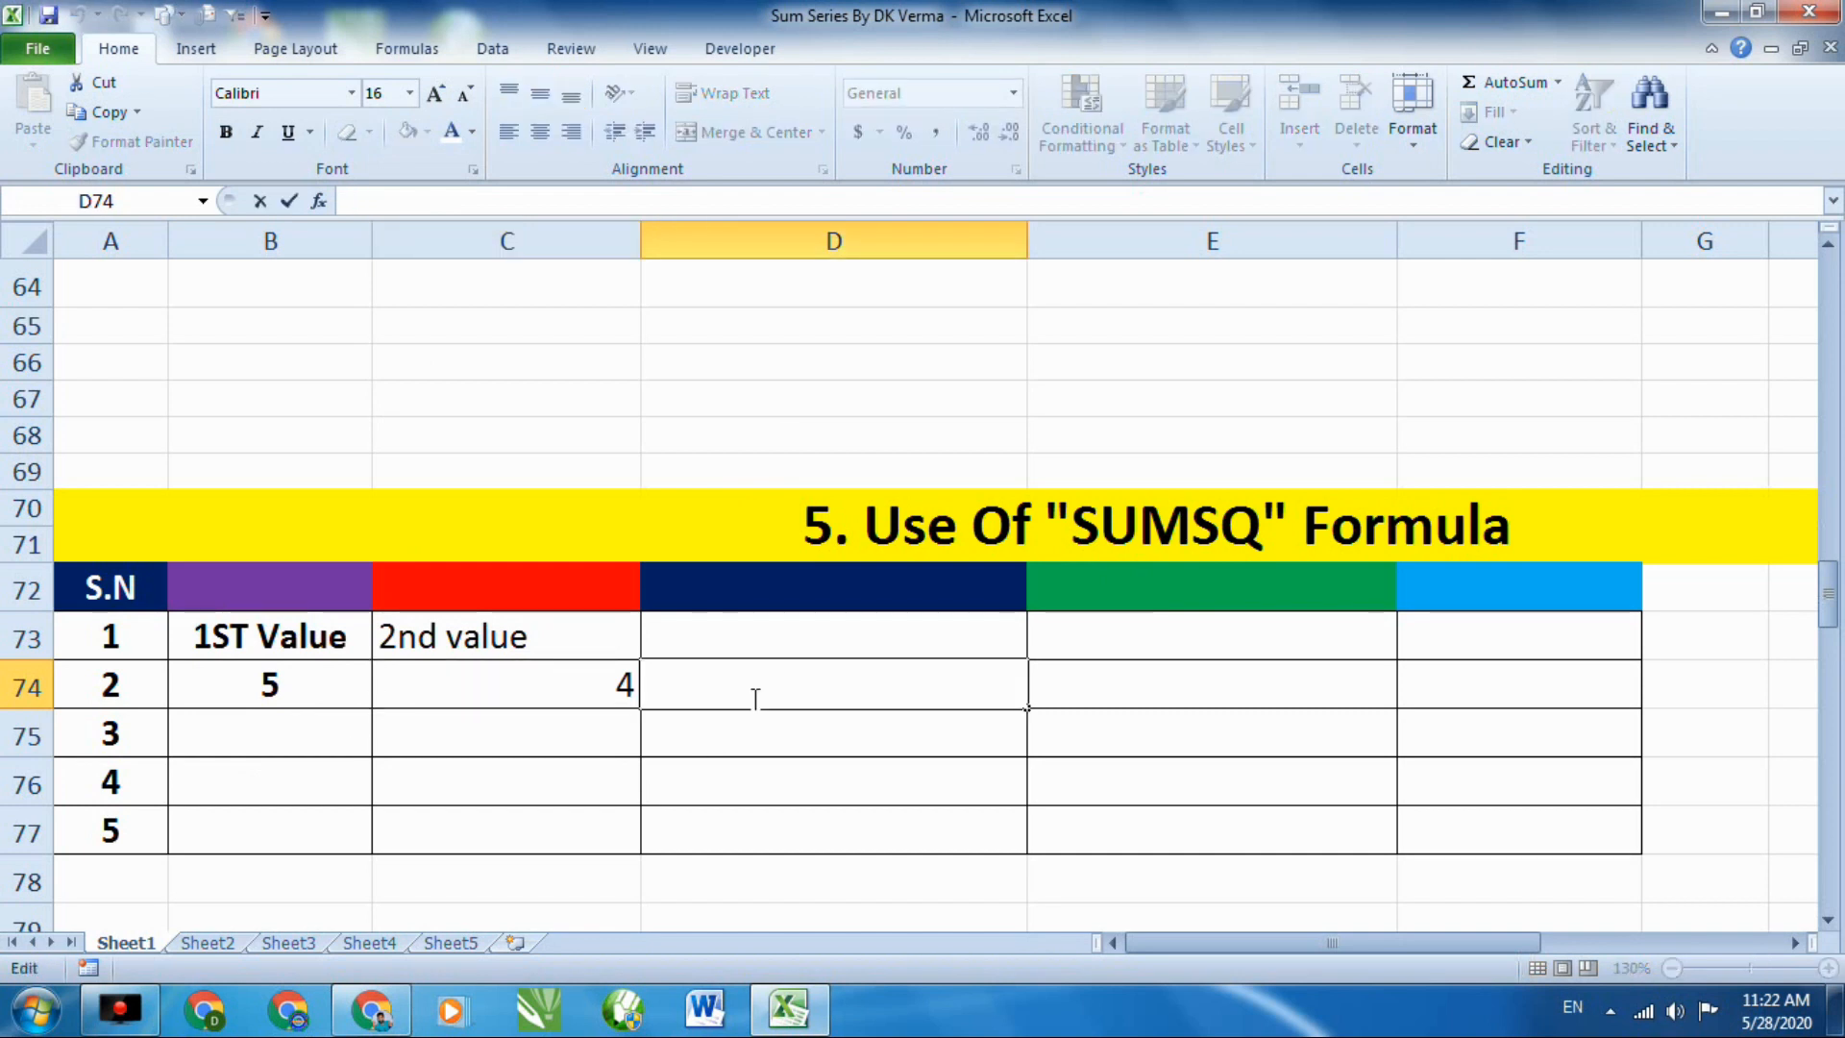
type("=s")
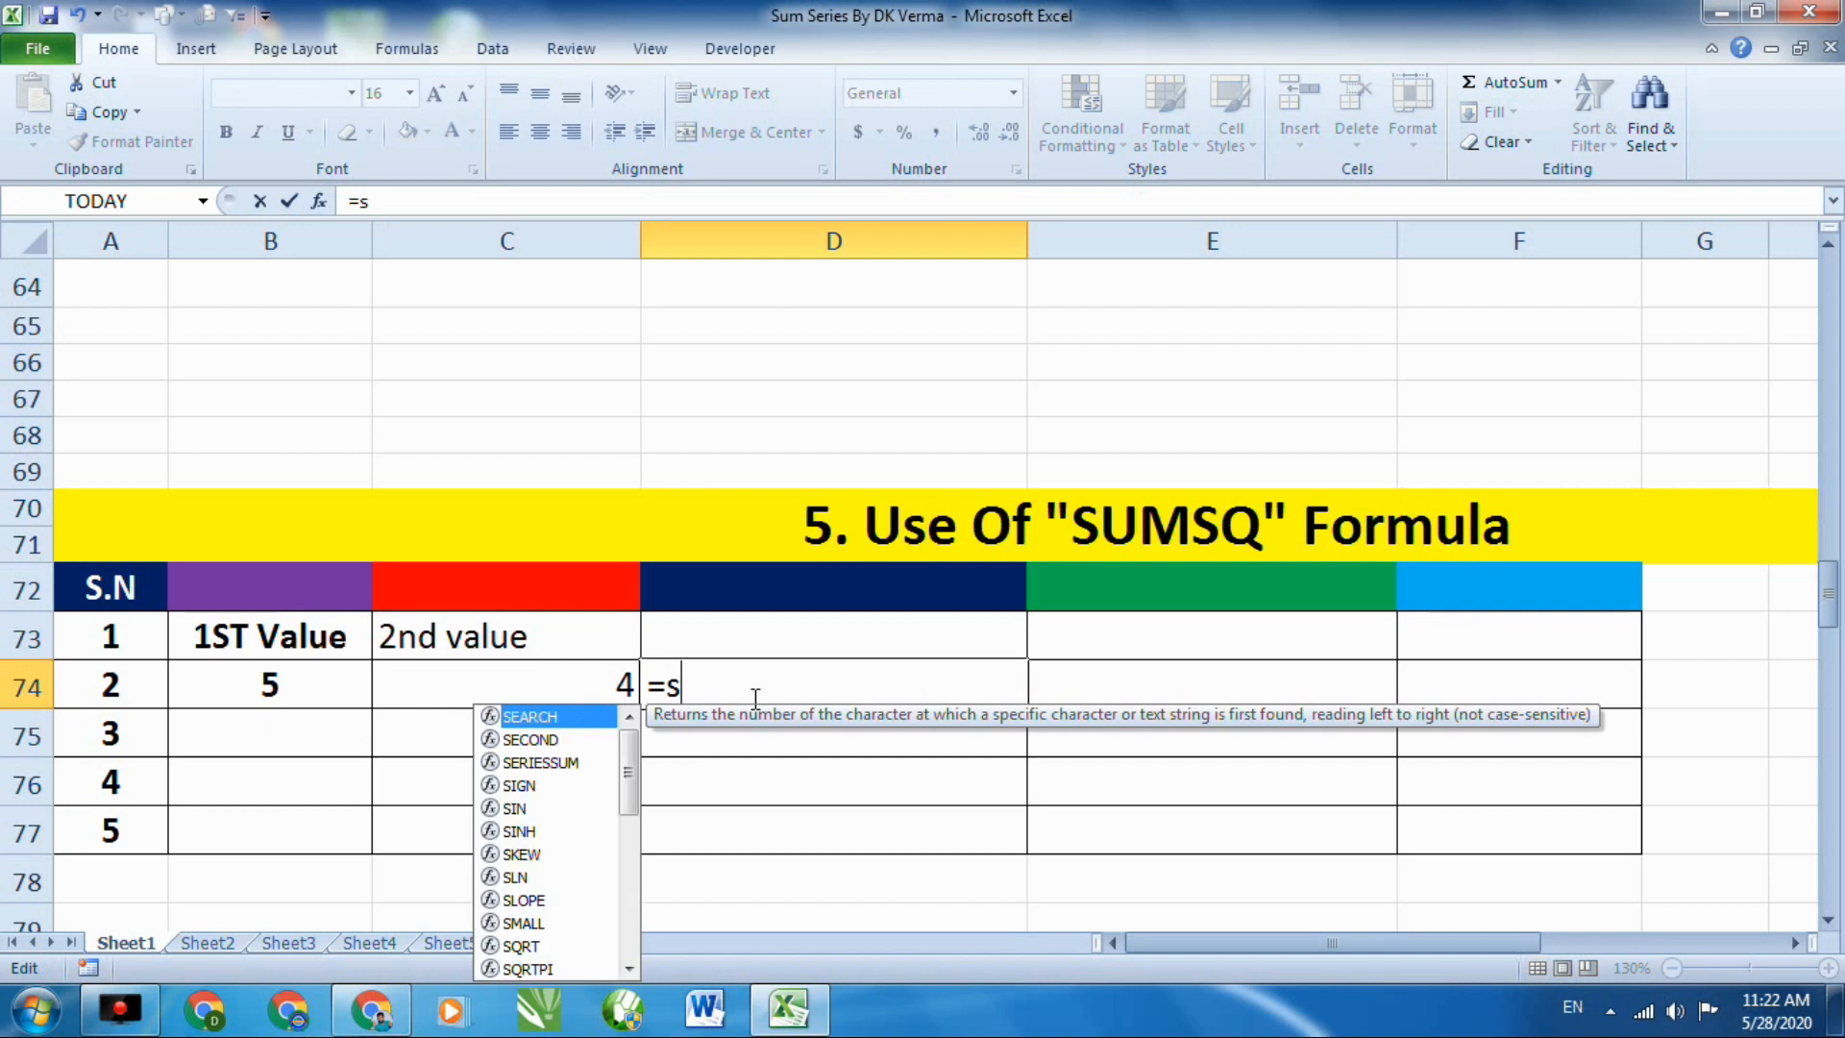
type("umsq(")
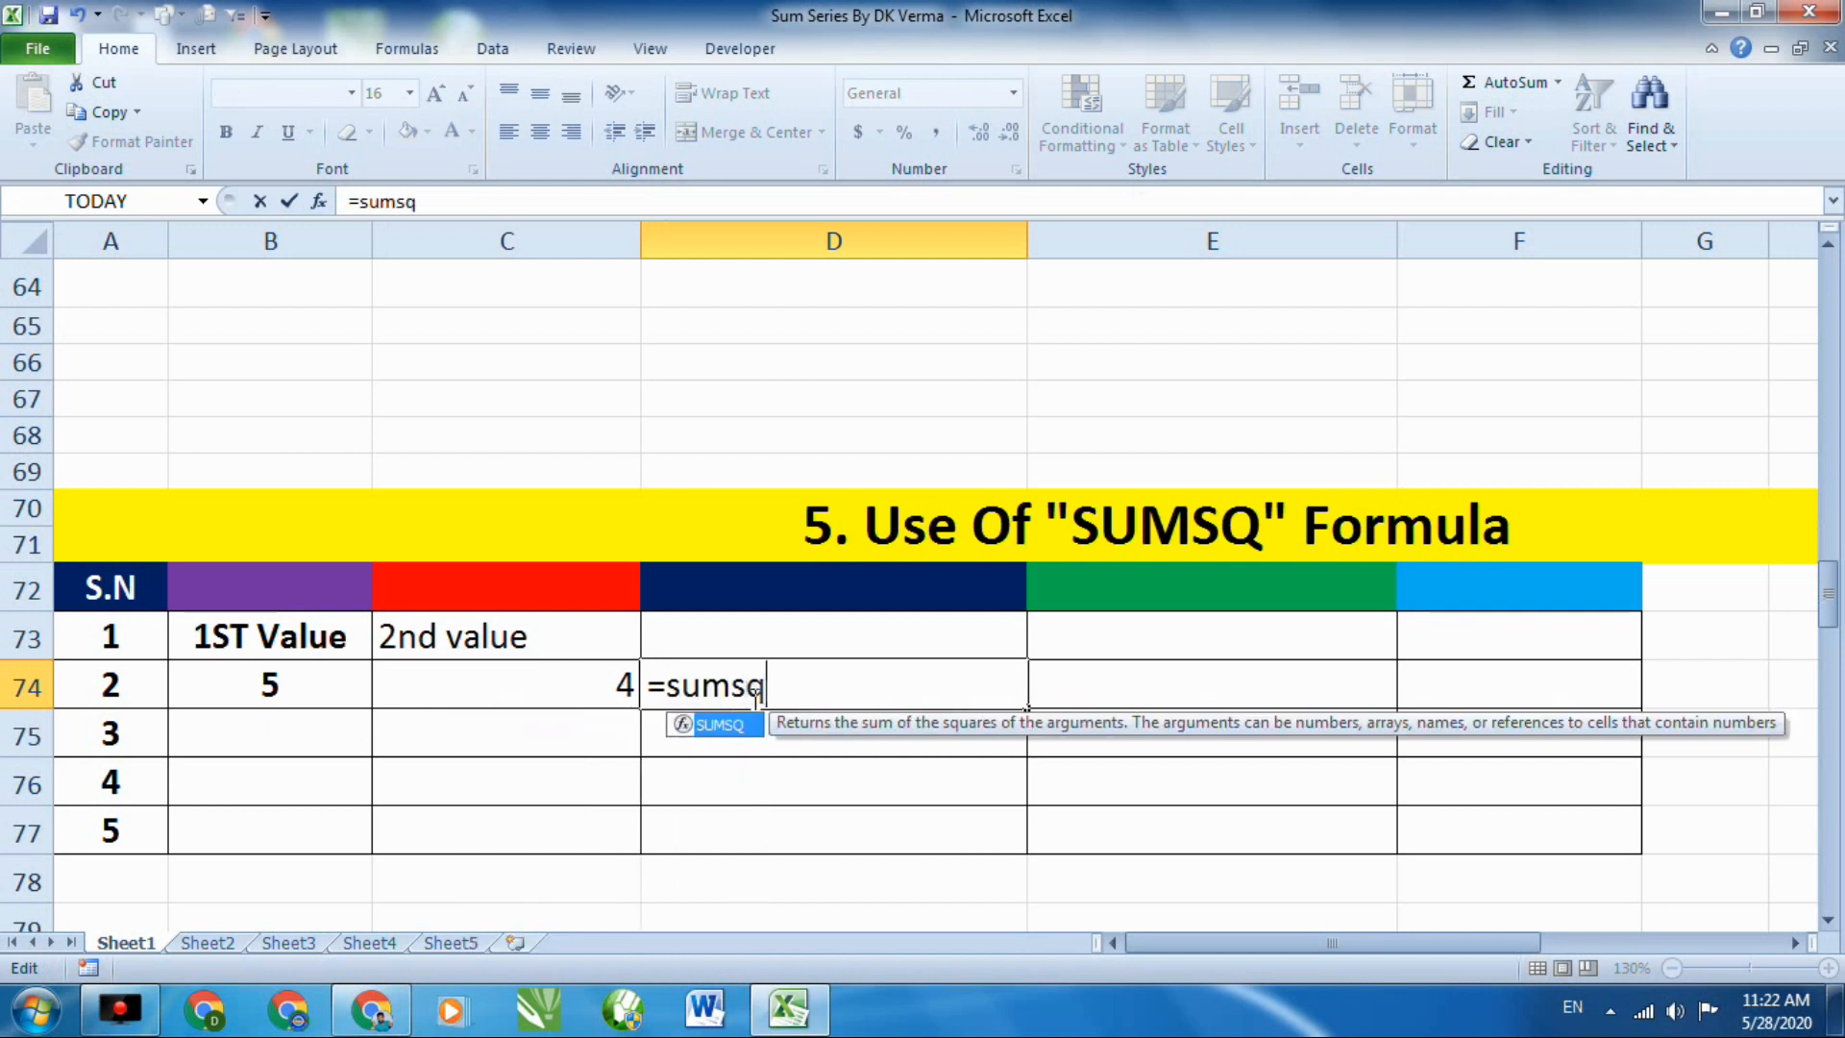
left_click(301, 688)
type(",")
left_click(440, 676)
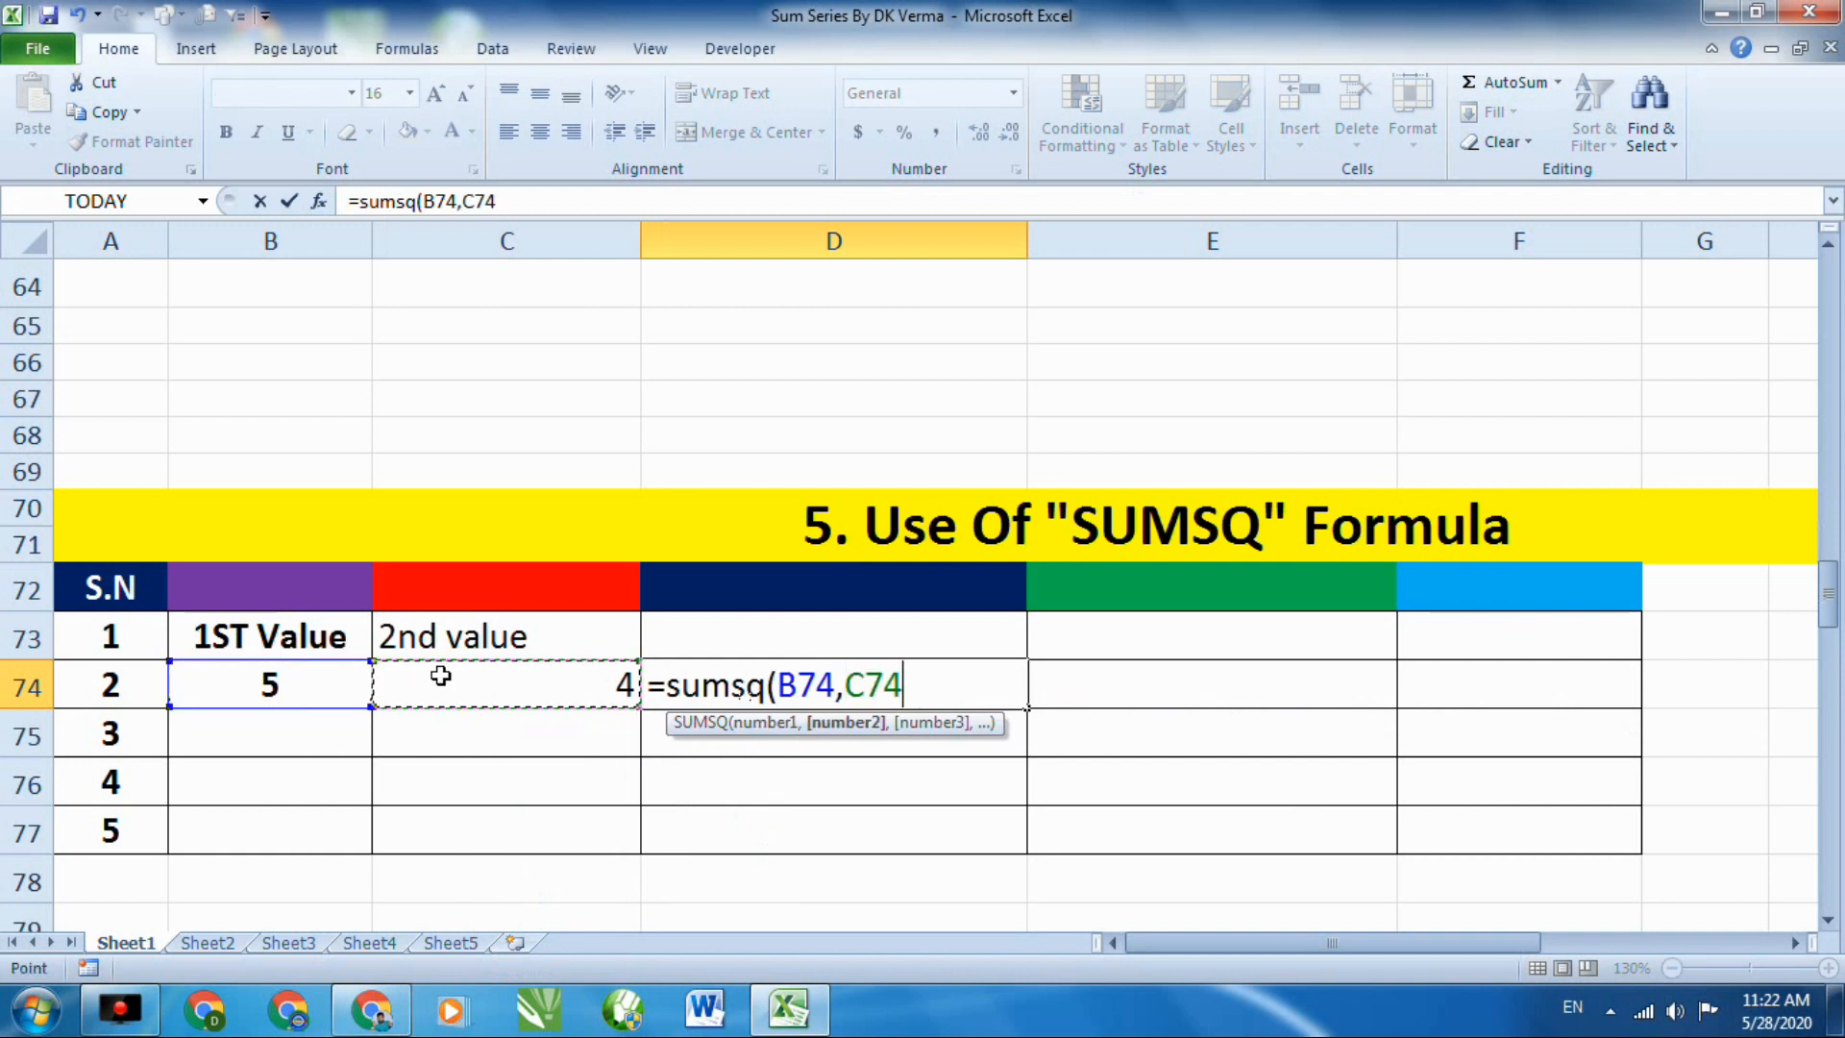
type(")")
key("Return")
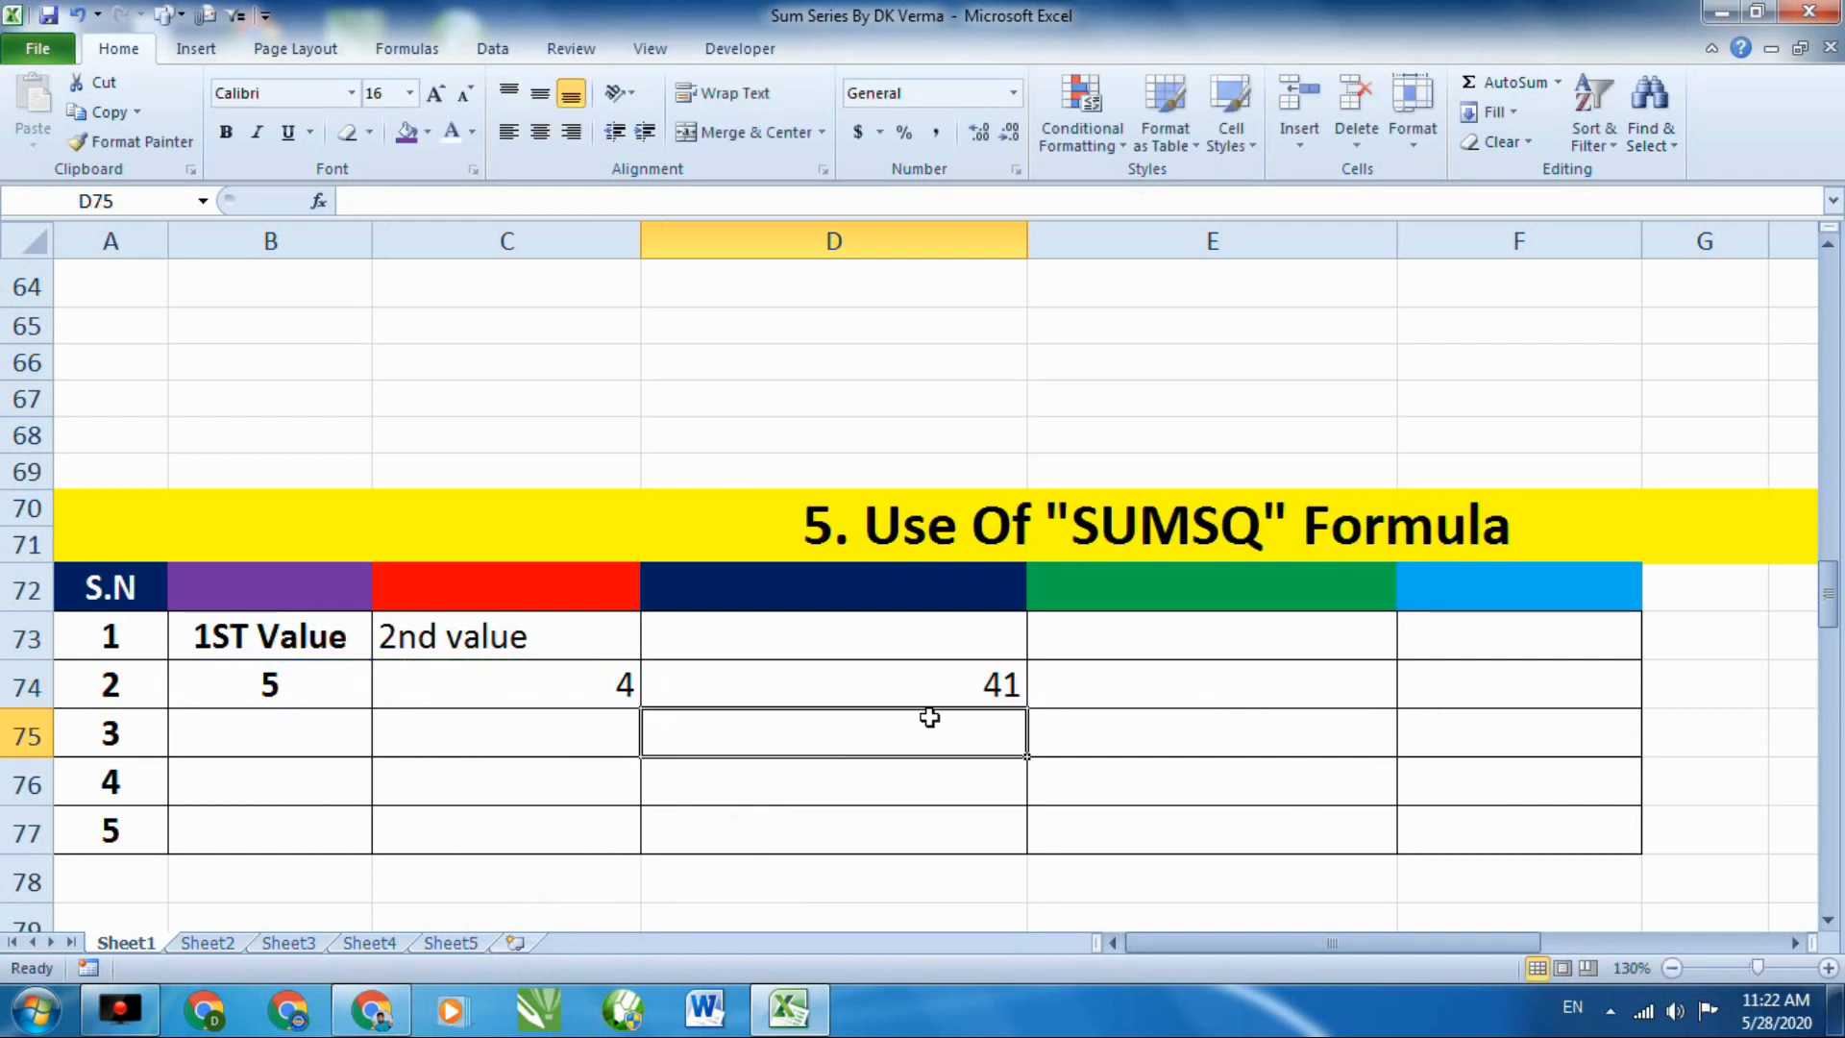
left_click(940, 689)
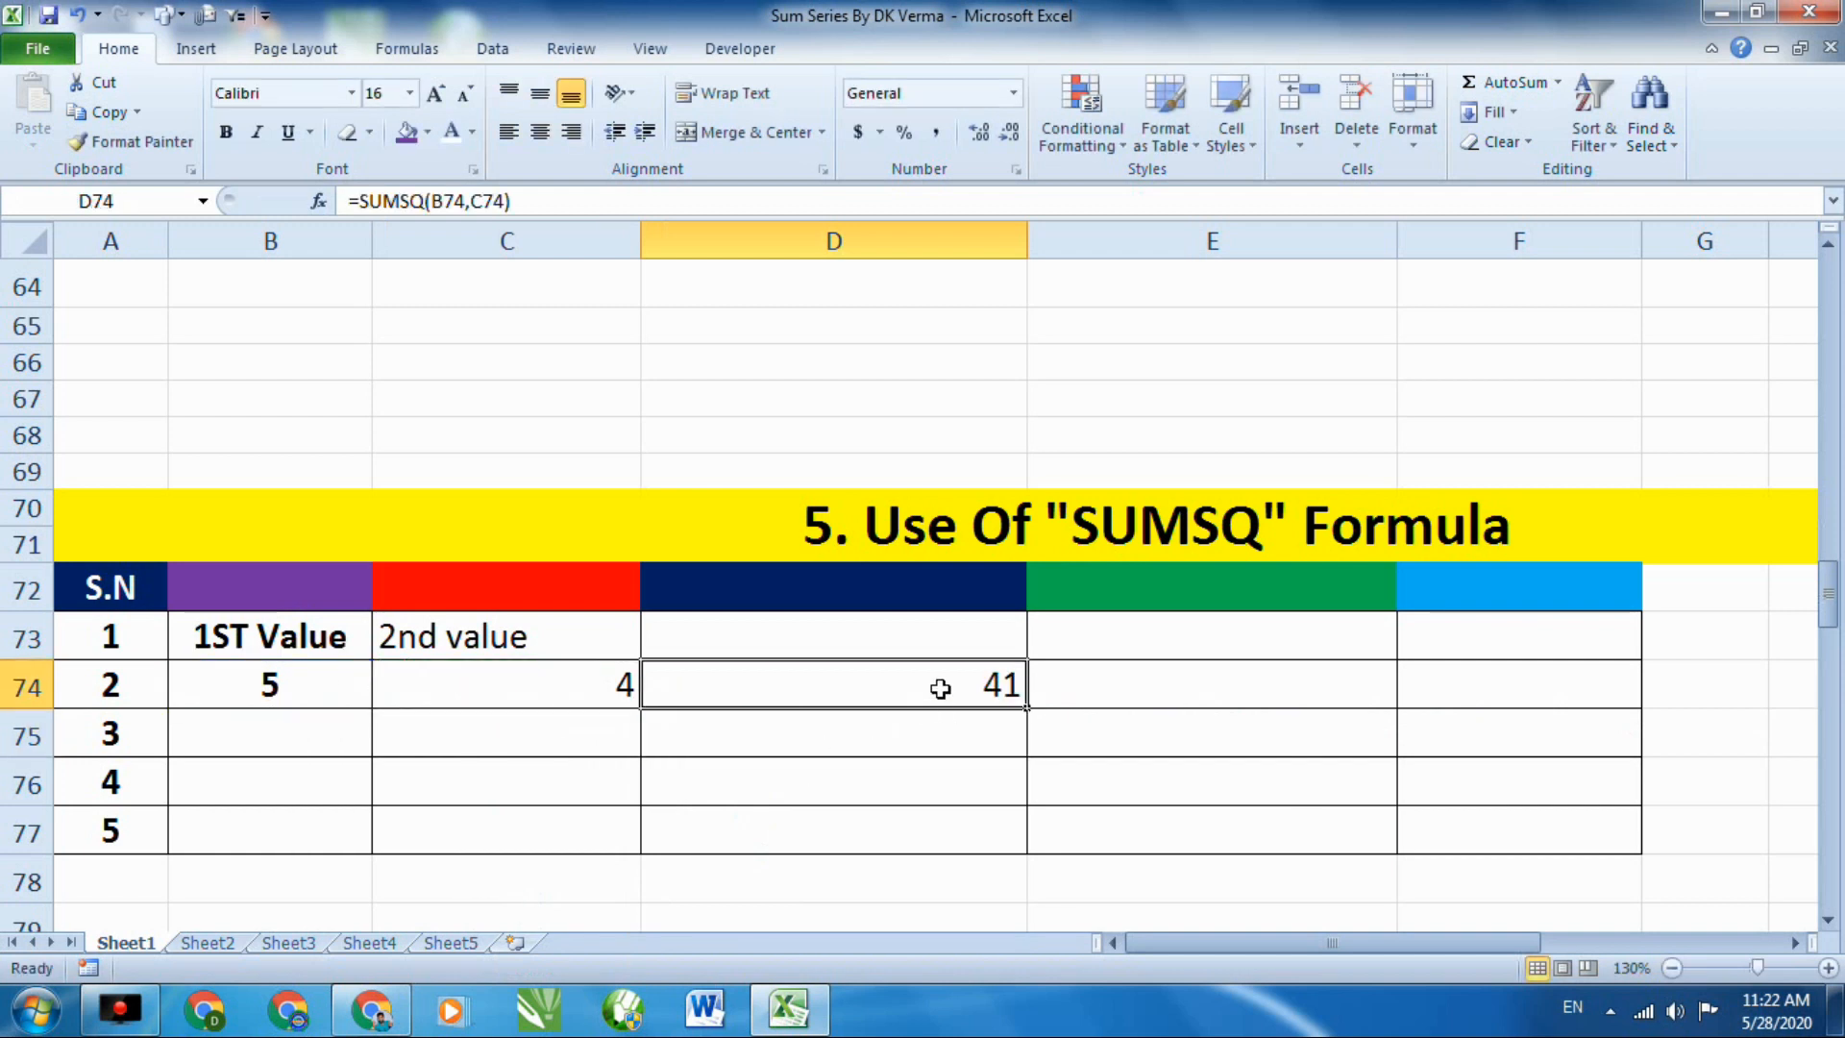
left_click(313, 708)
Try writing the two squares out as 25+16 in E74, and erase the entry.
double_click(1108, 696)
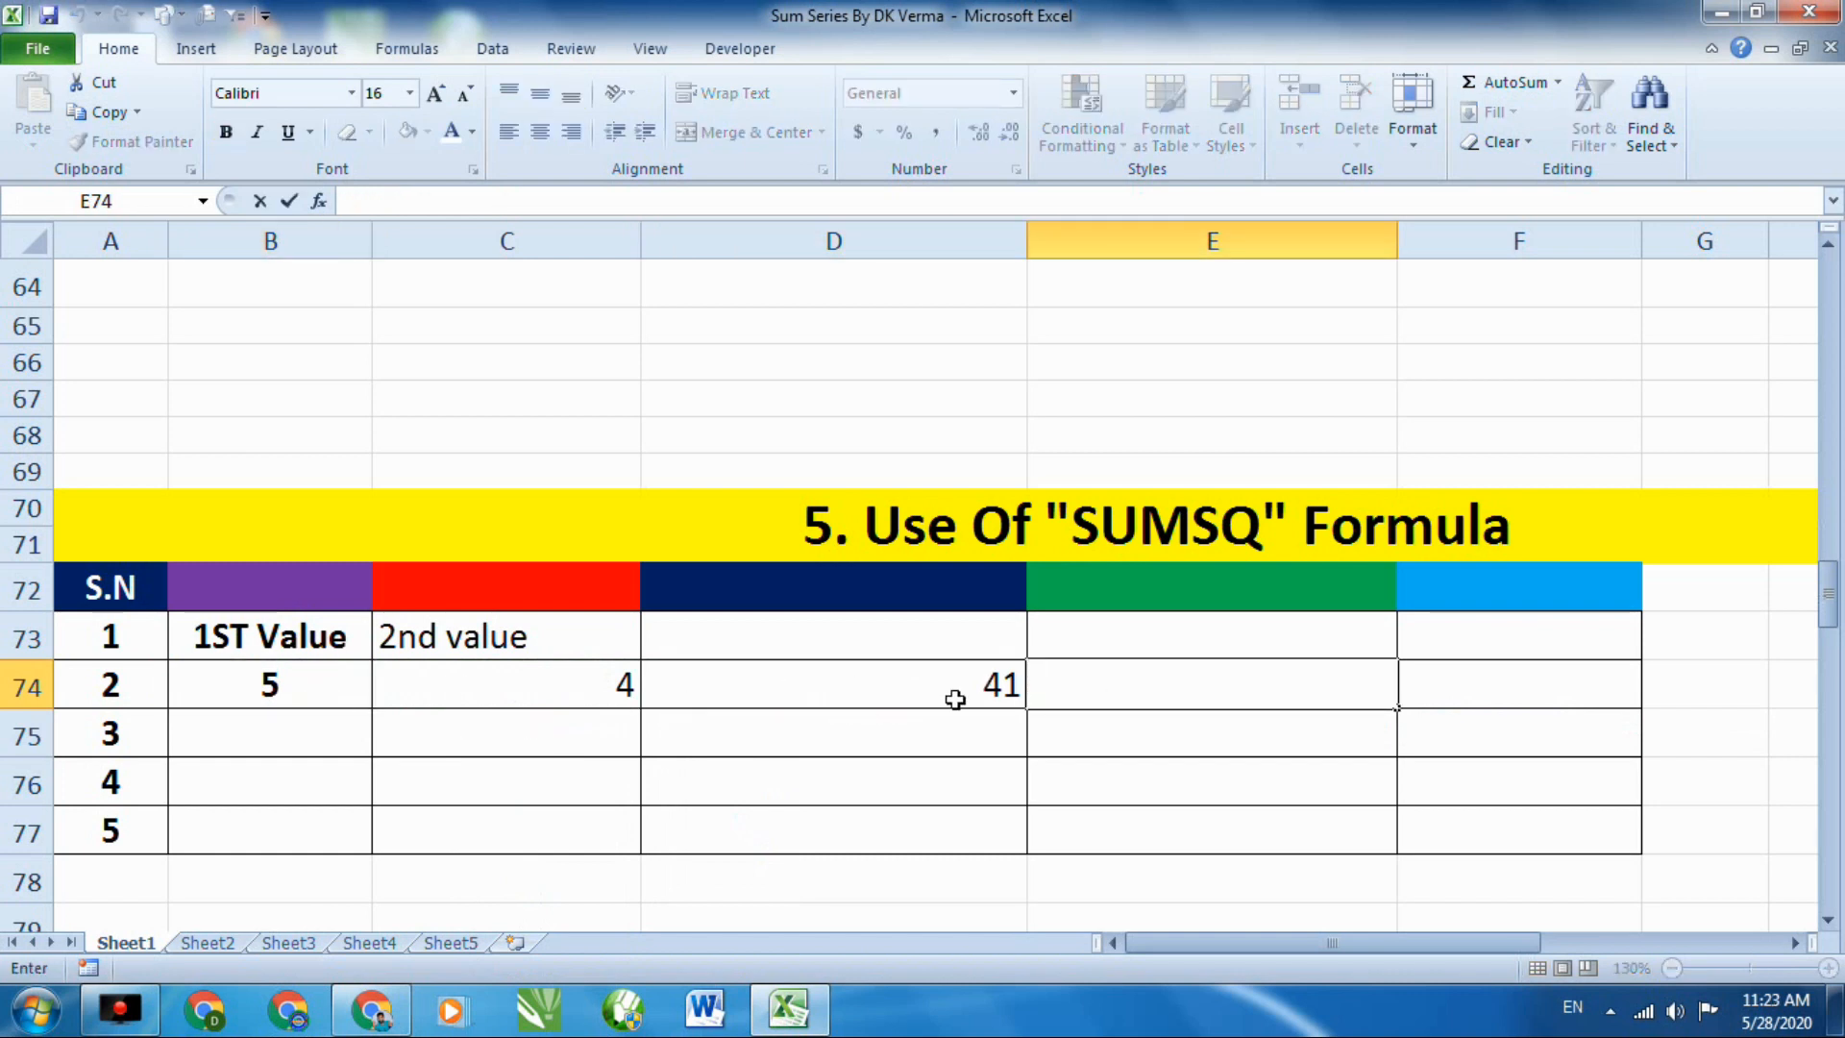
type("25")
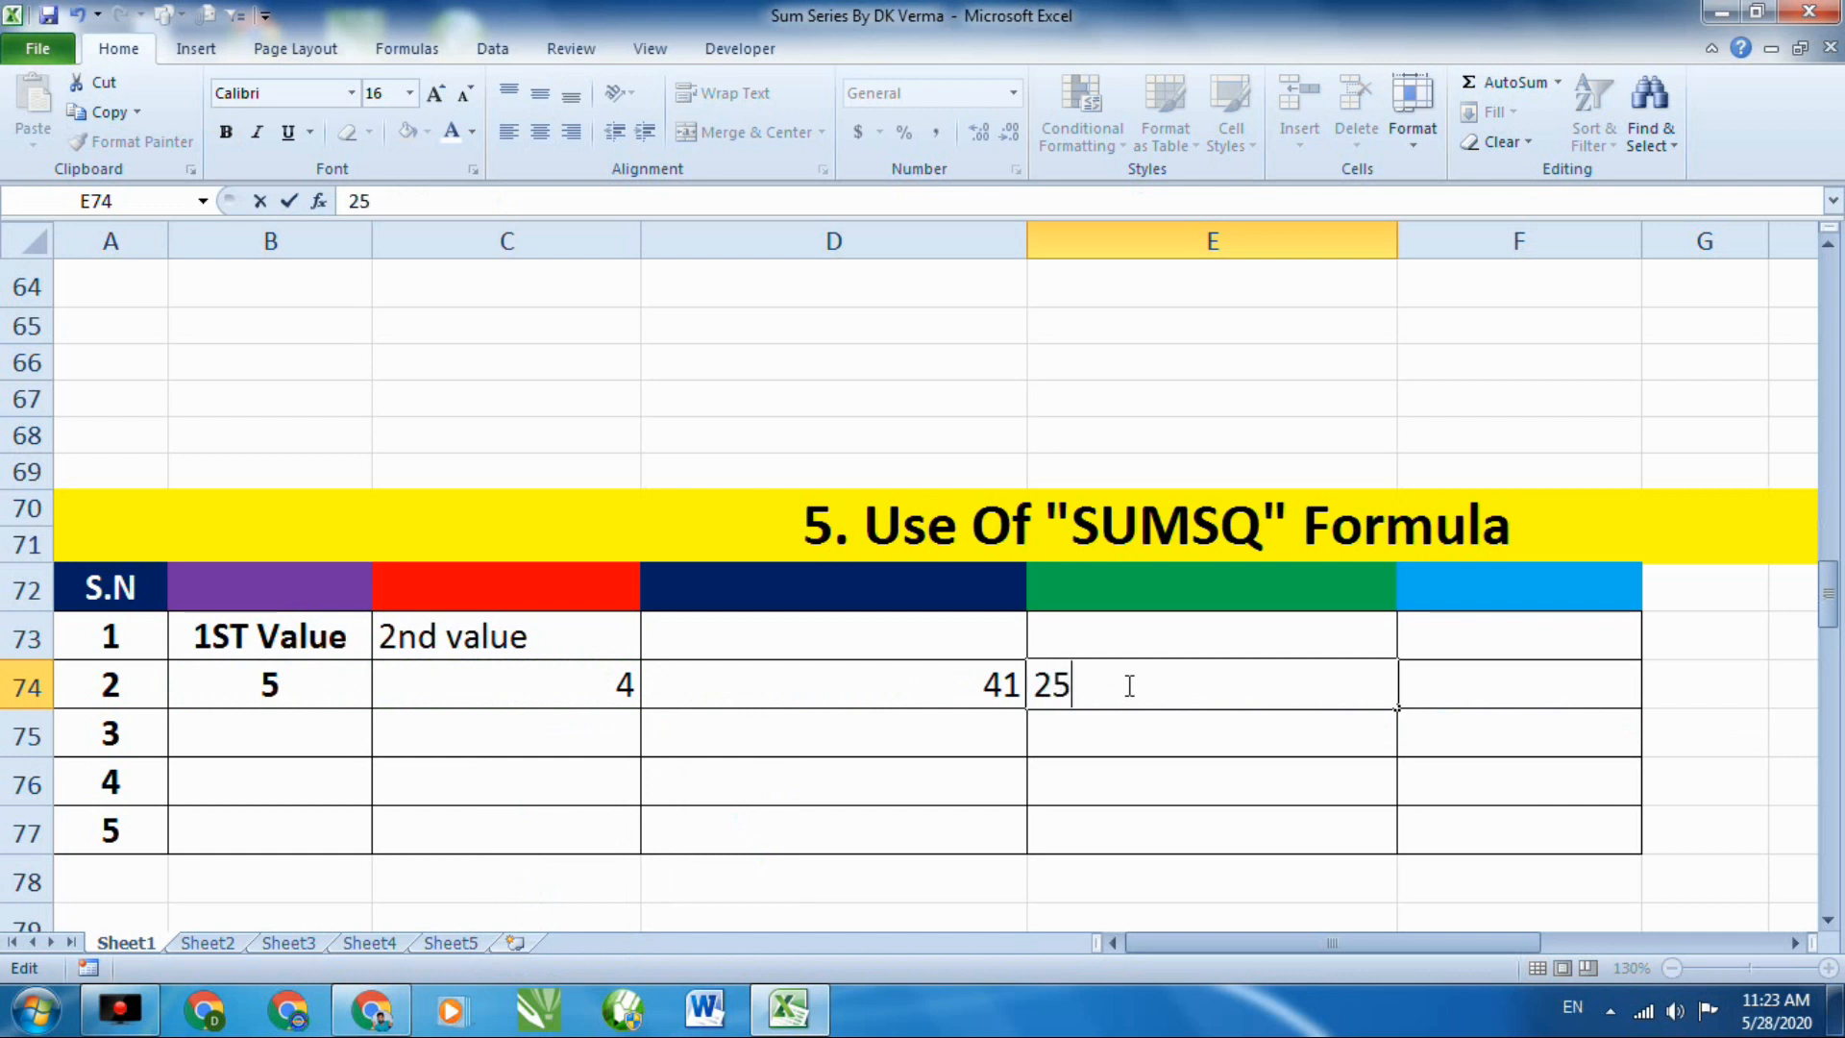
type("+")
key("BackSpace")
key("BackSpace")
key("BackSpace")
type("=")
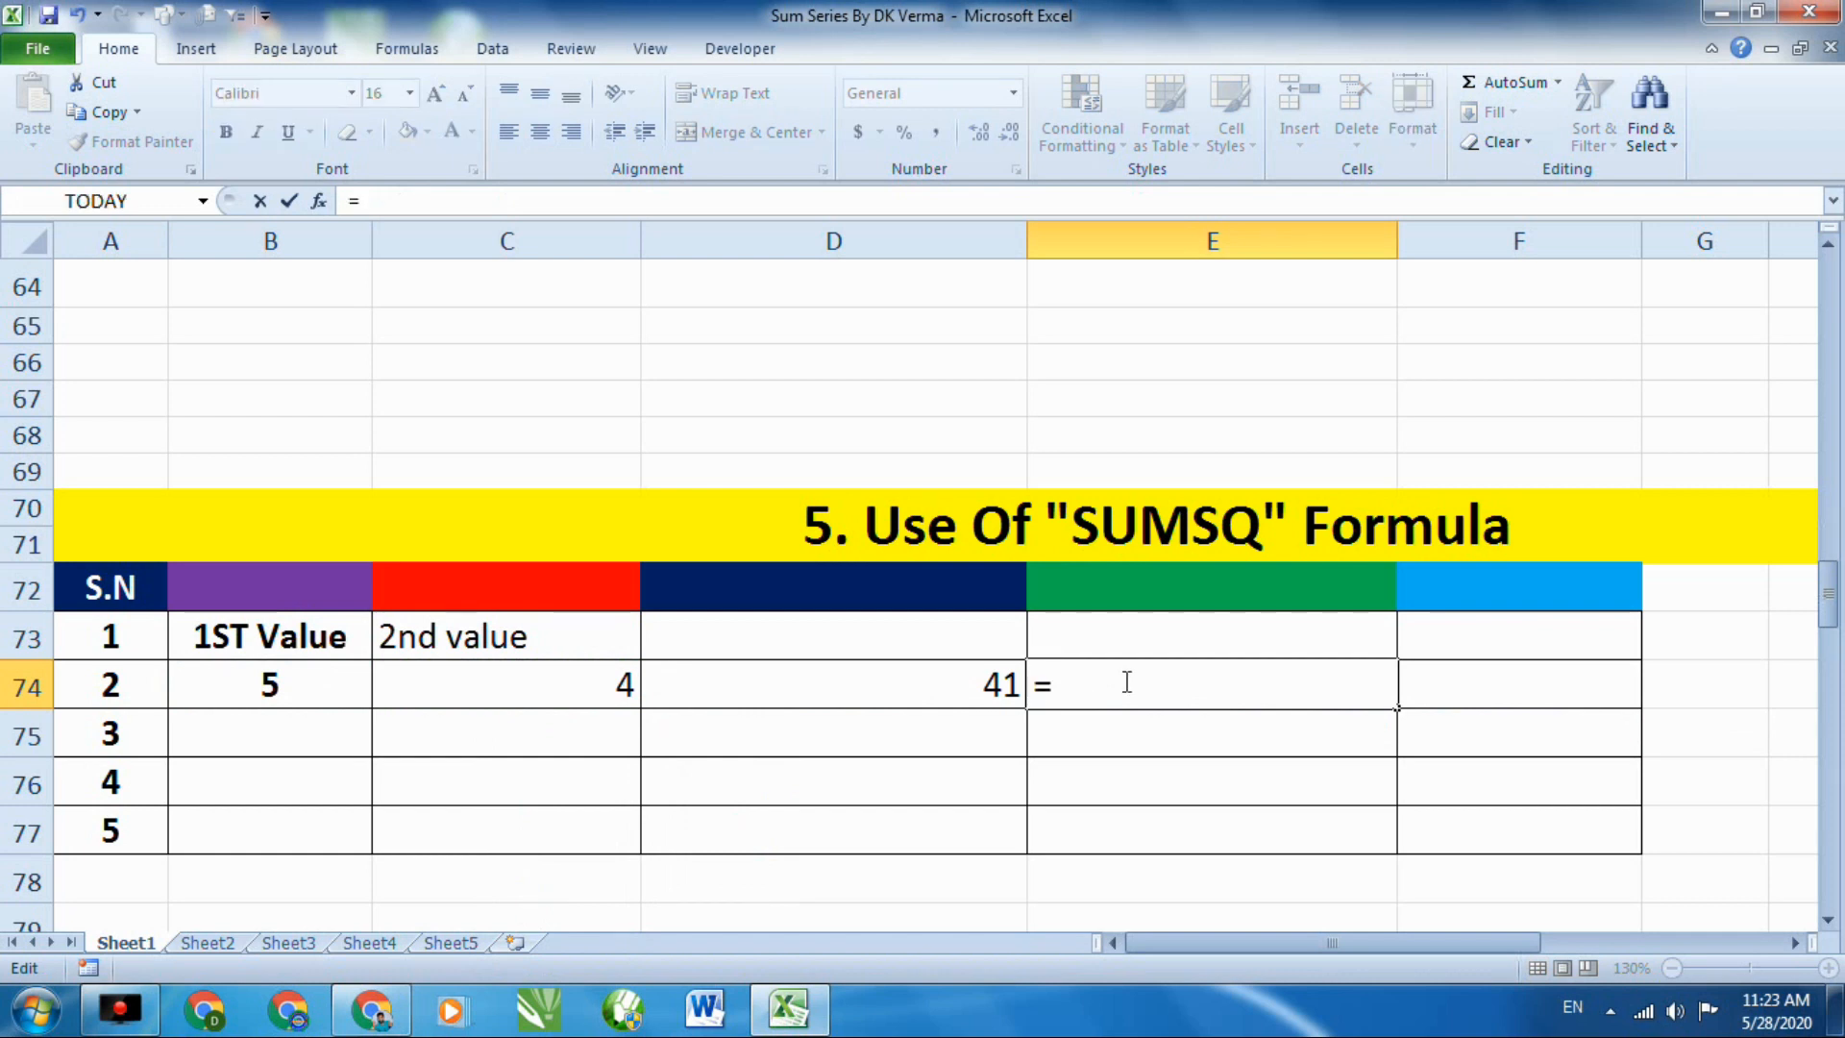
key("Escape")
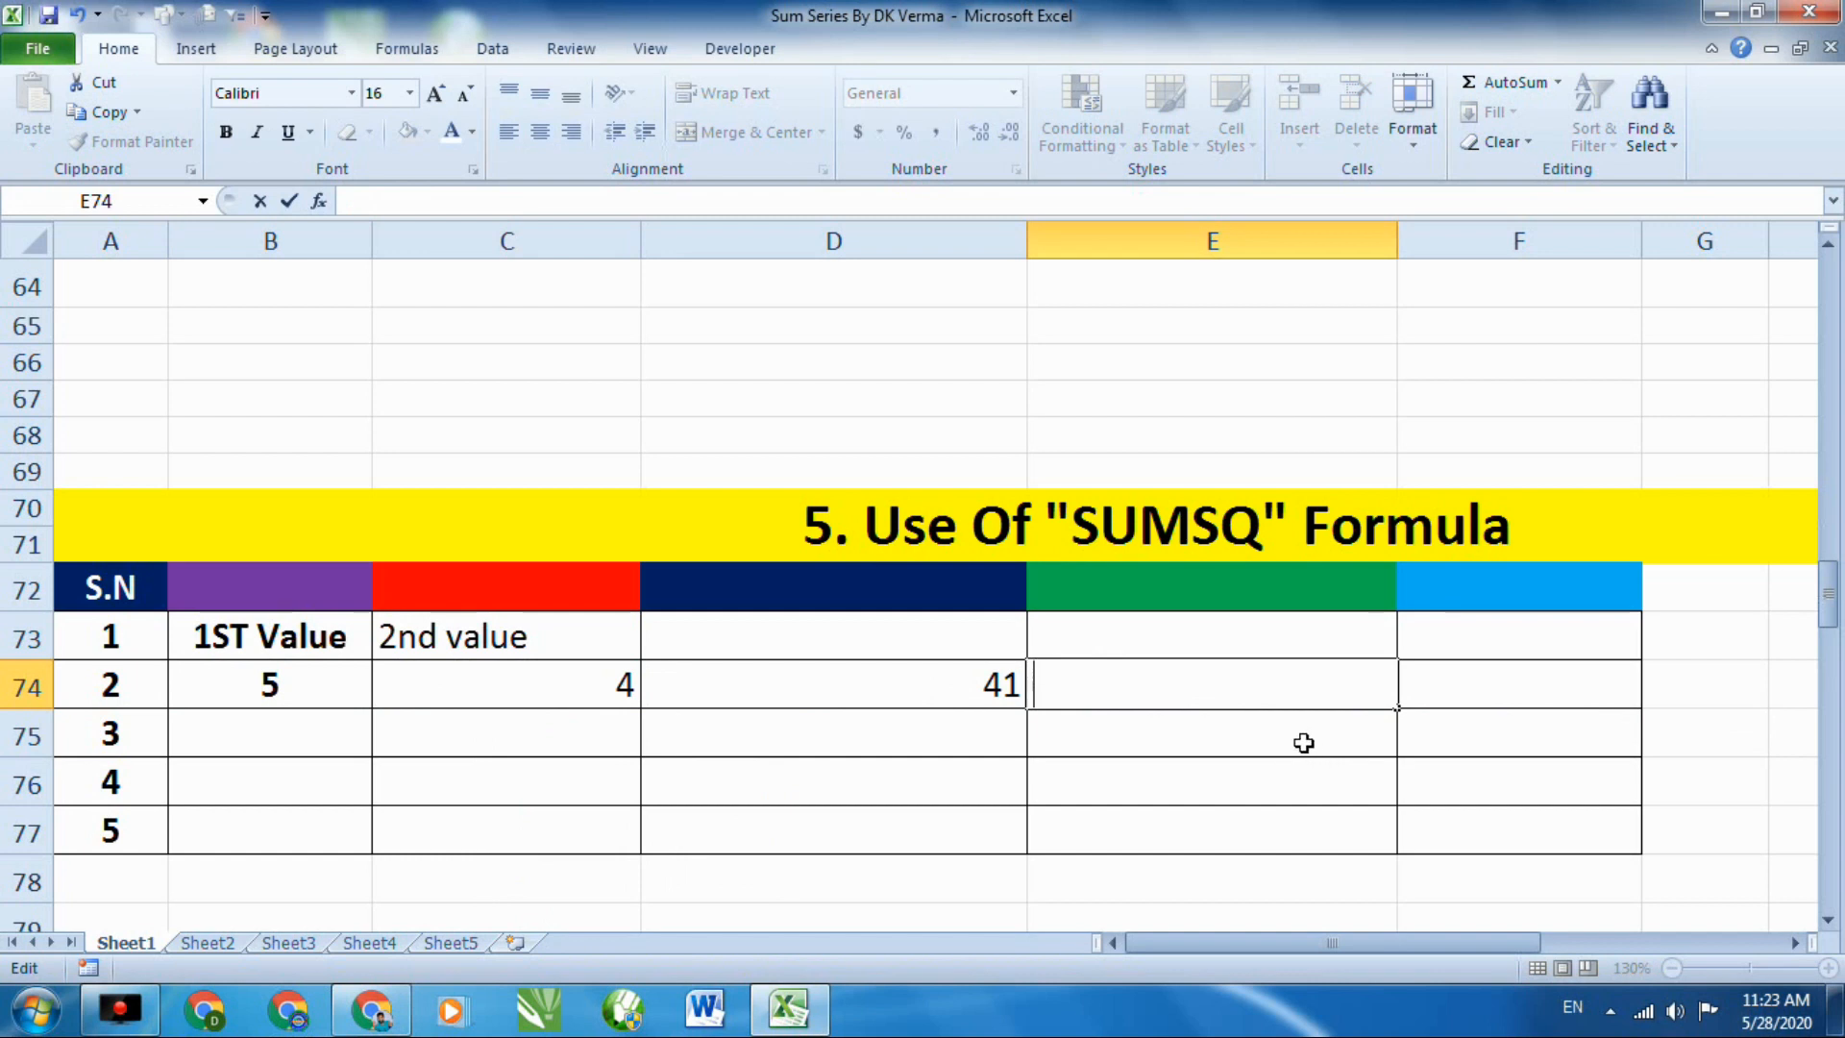
type("25+16")
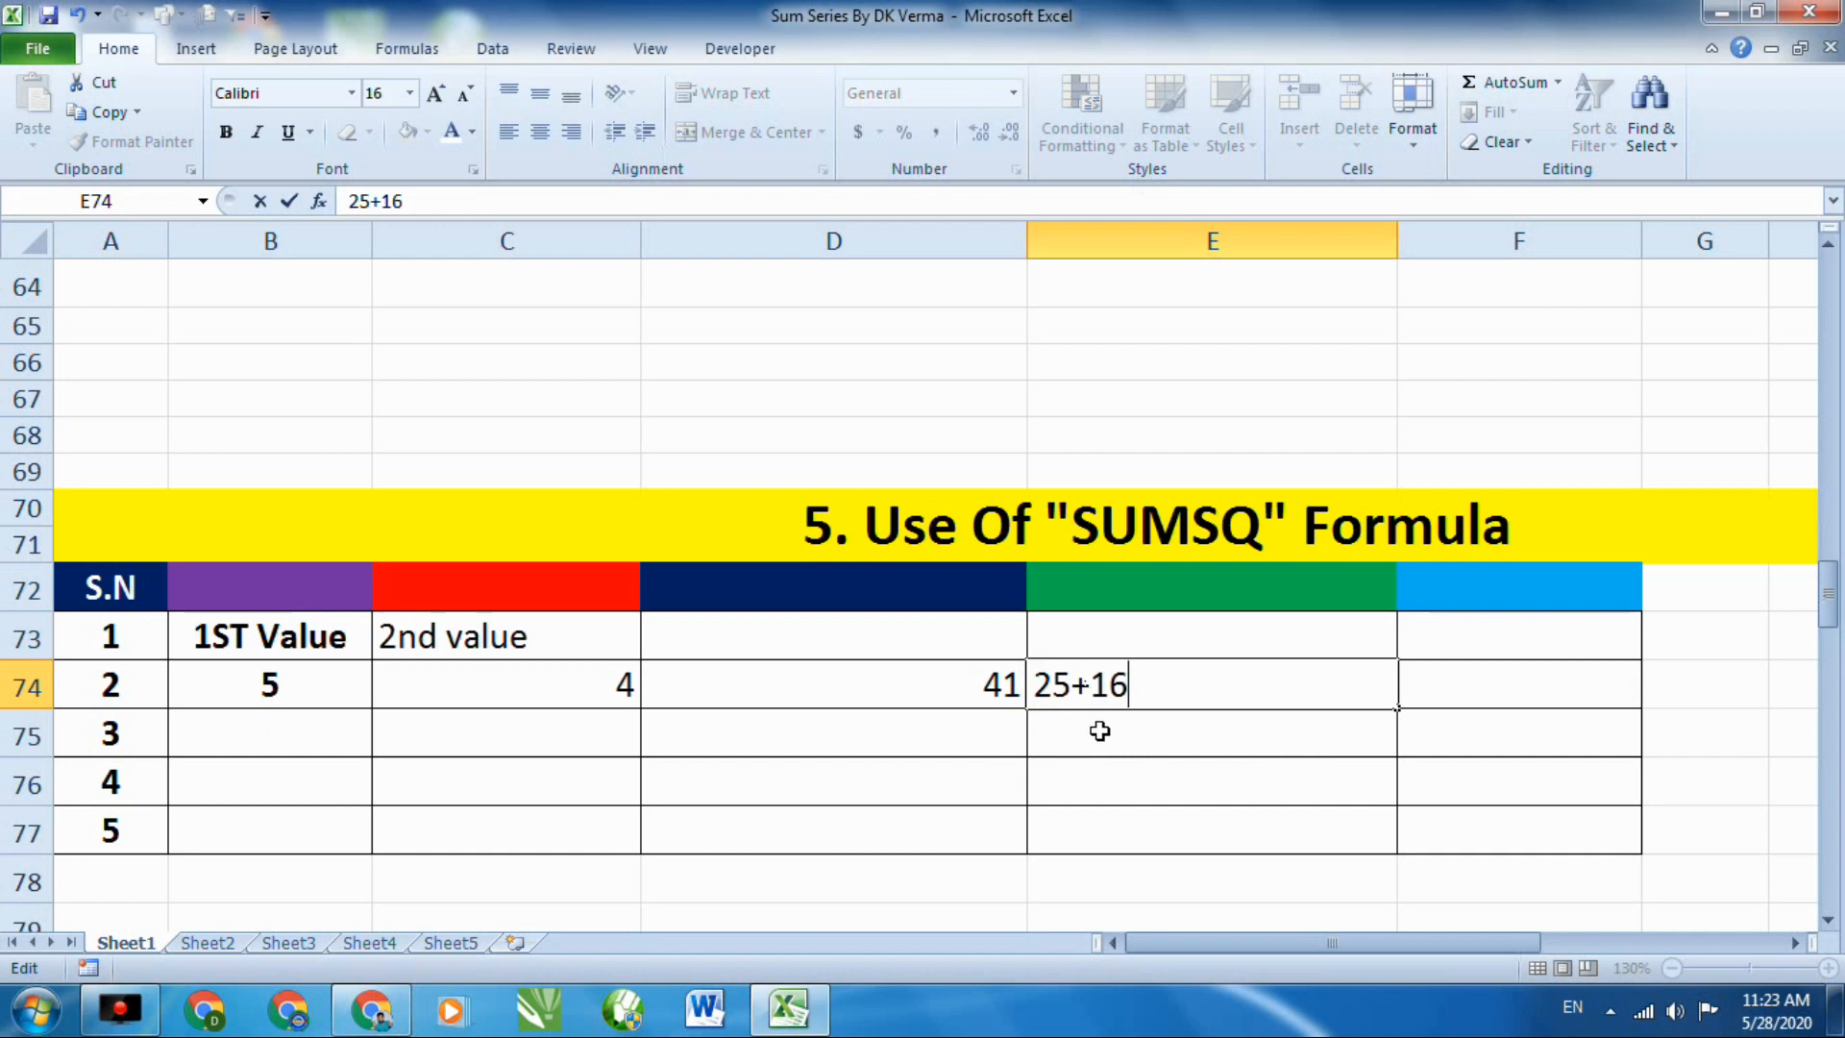
key("BackSpace")
key("BackSpace")
key("BackSpace")
key("BackSpace")
key("BackSpace")
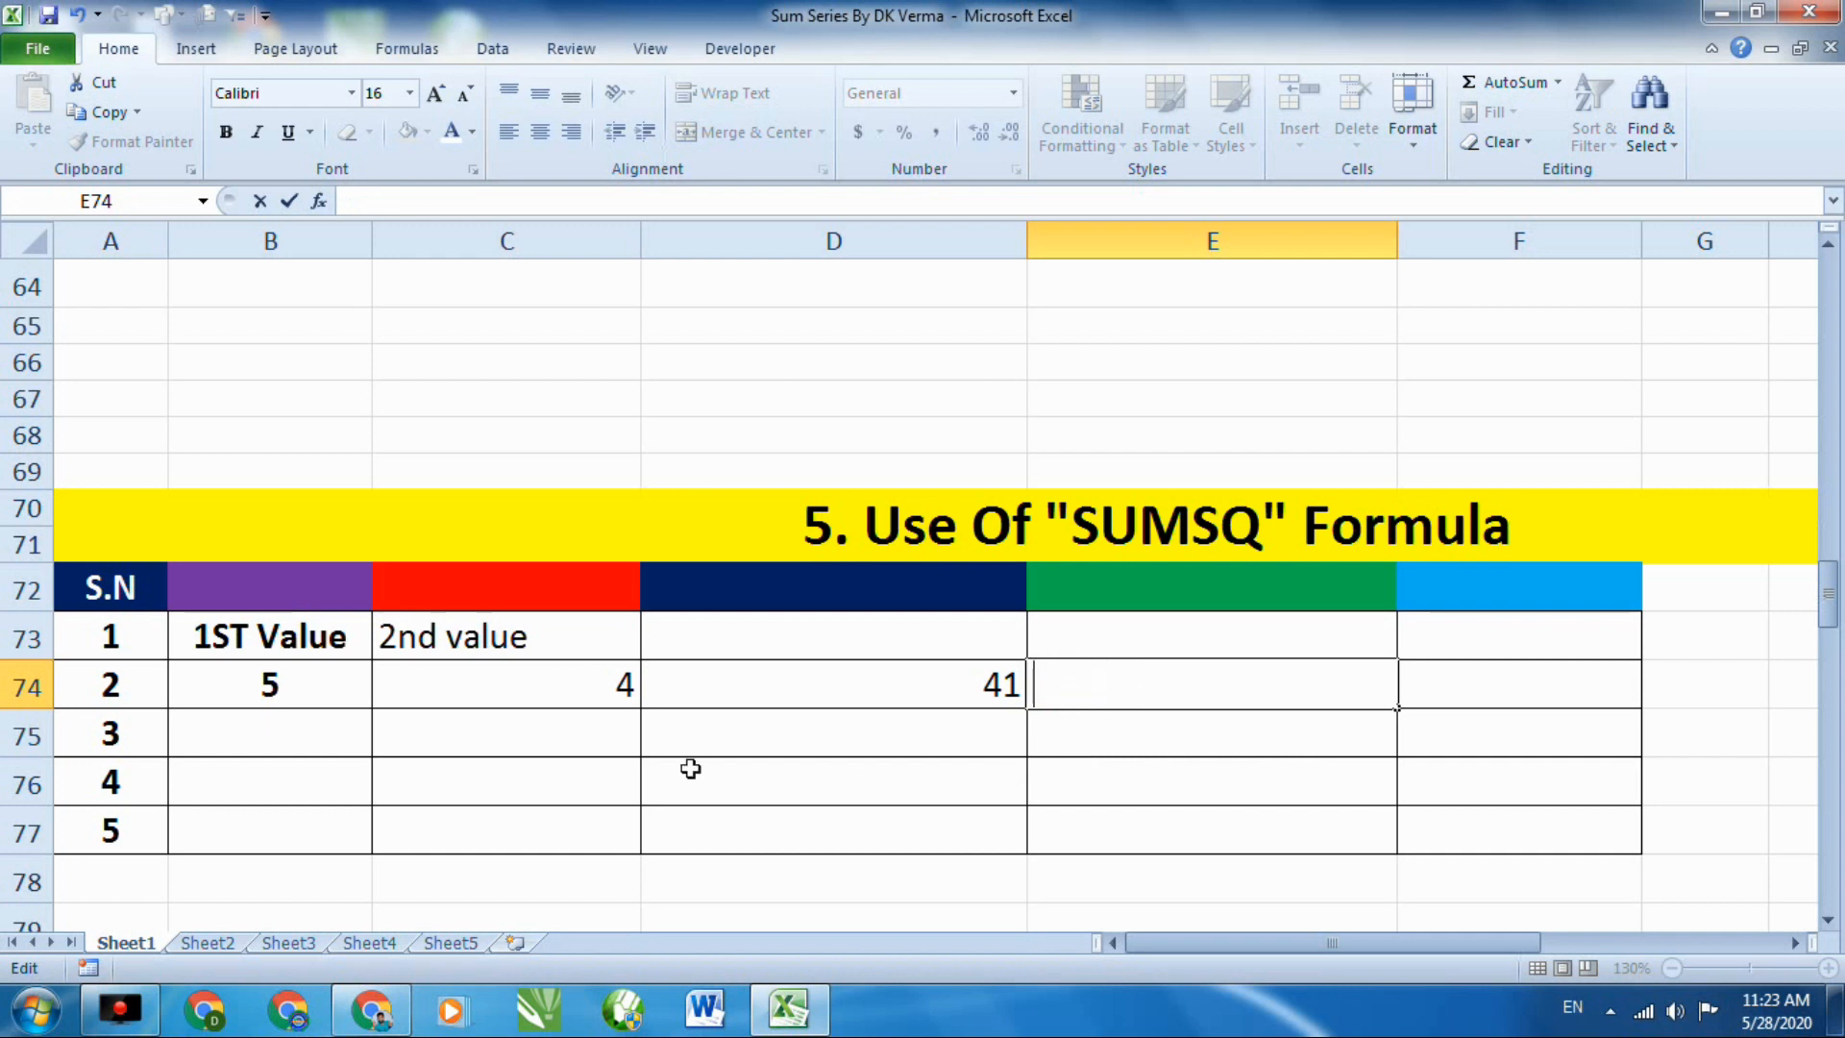
Enter a second pair of sample values, 1000 in B75 and 2000 in C75.
left_click(319, 724)
type("1000")
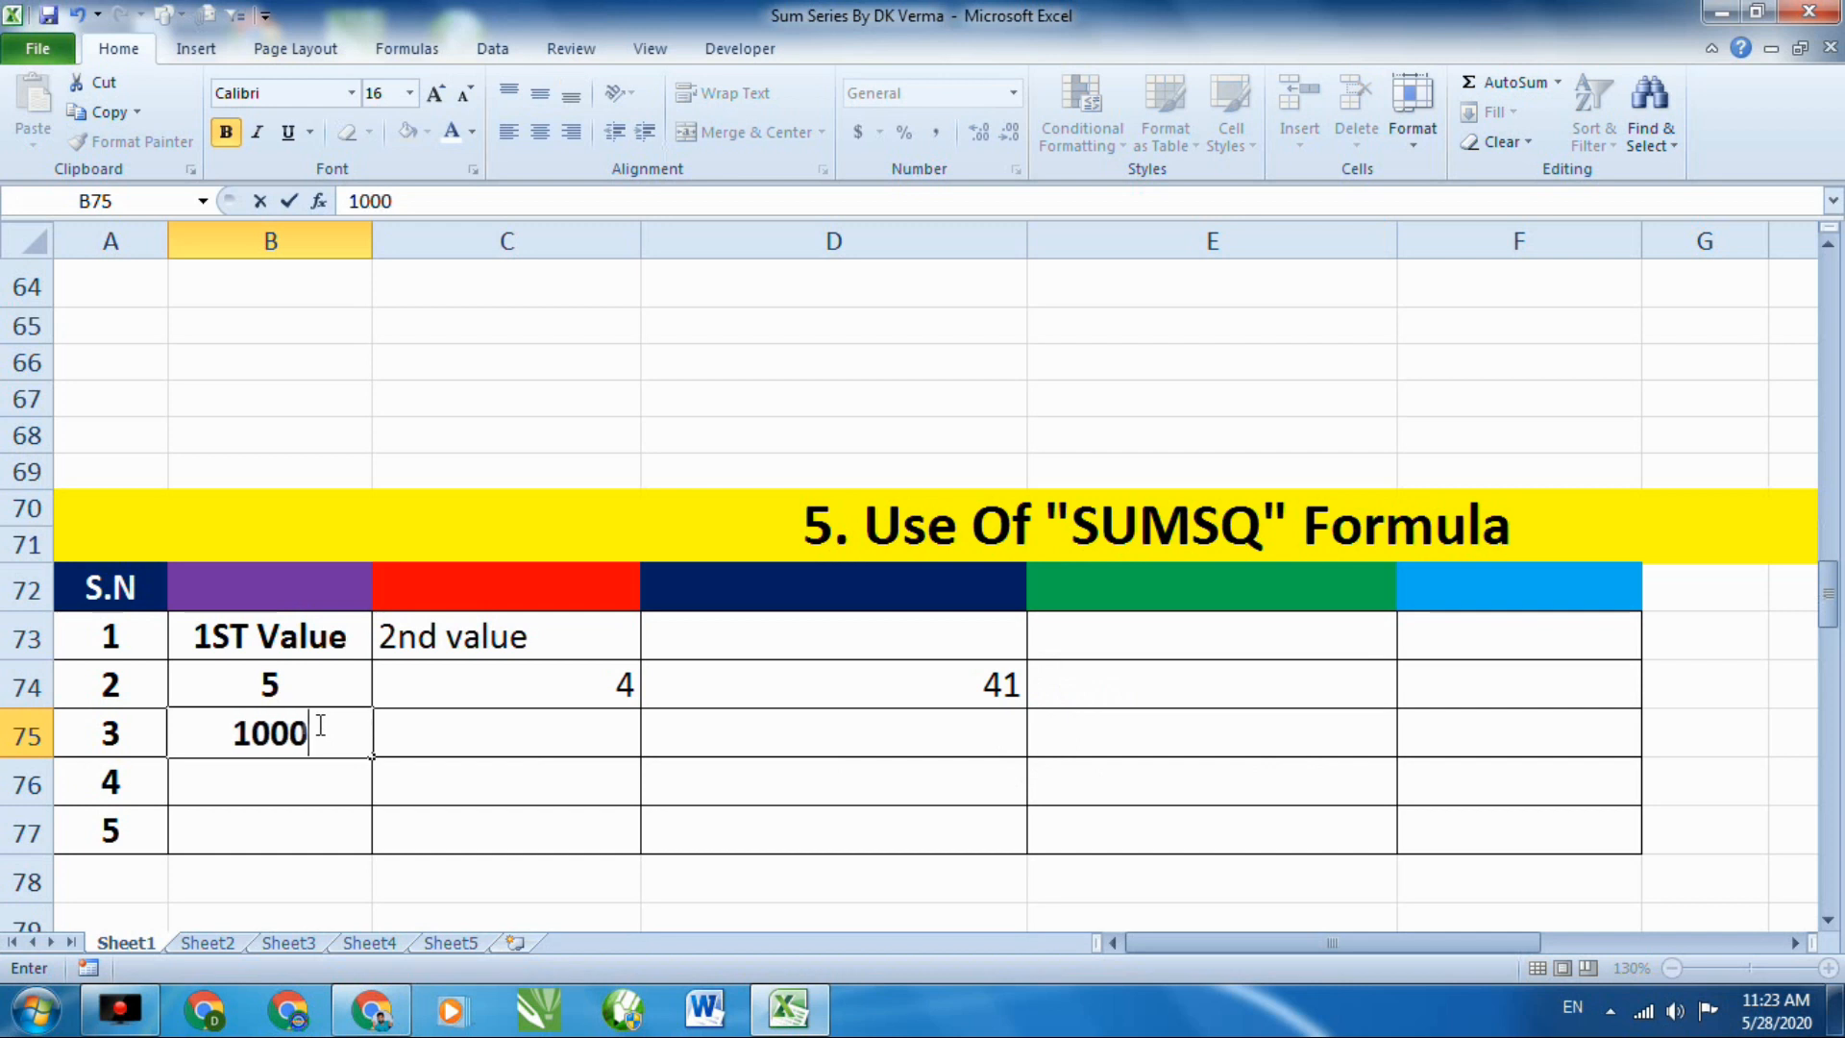
key("Tab")
type("2")
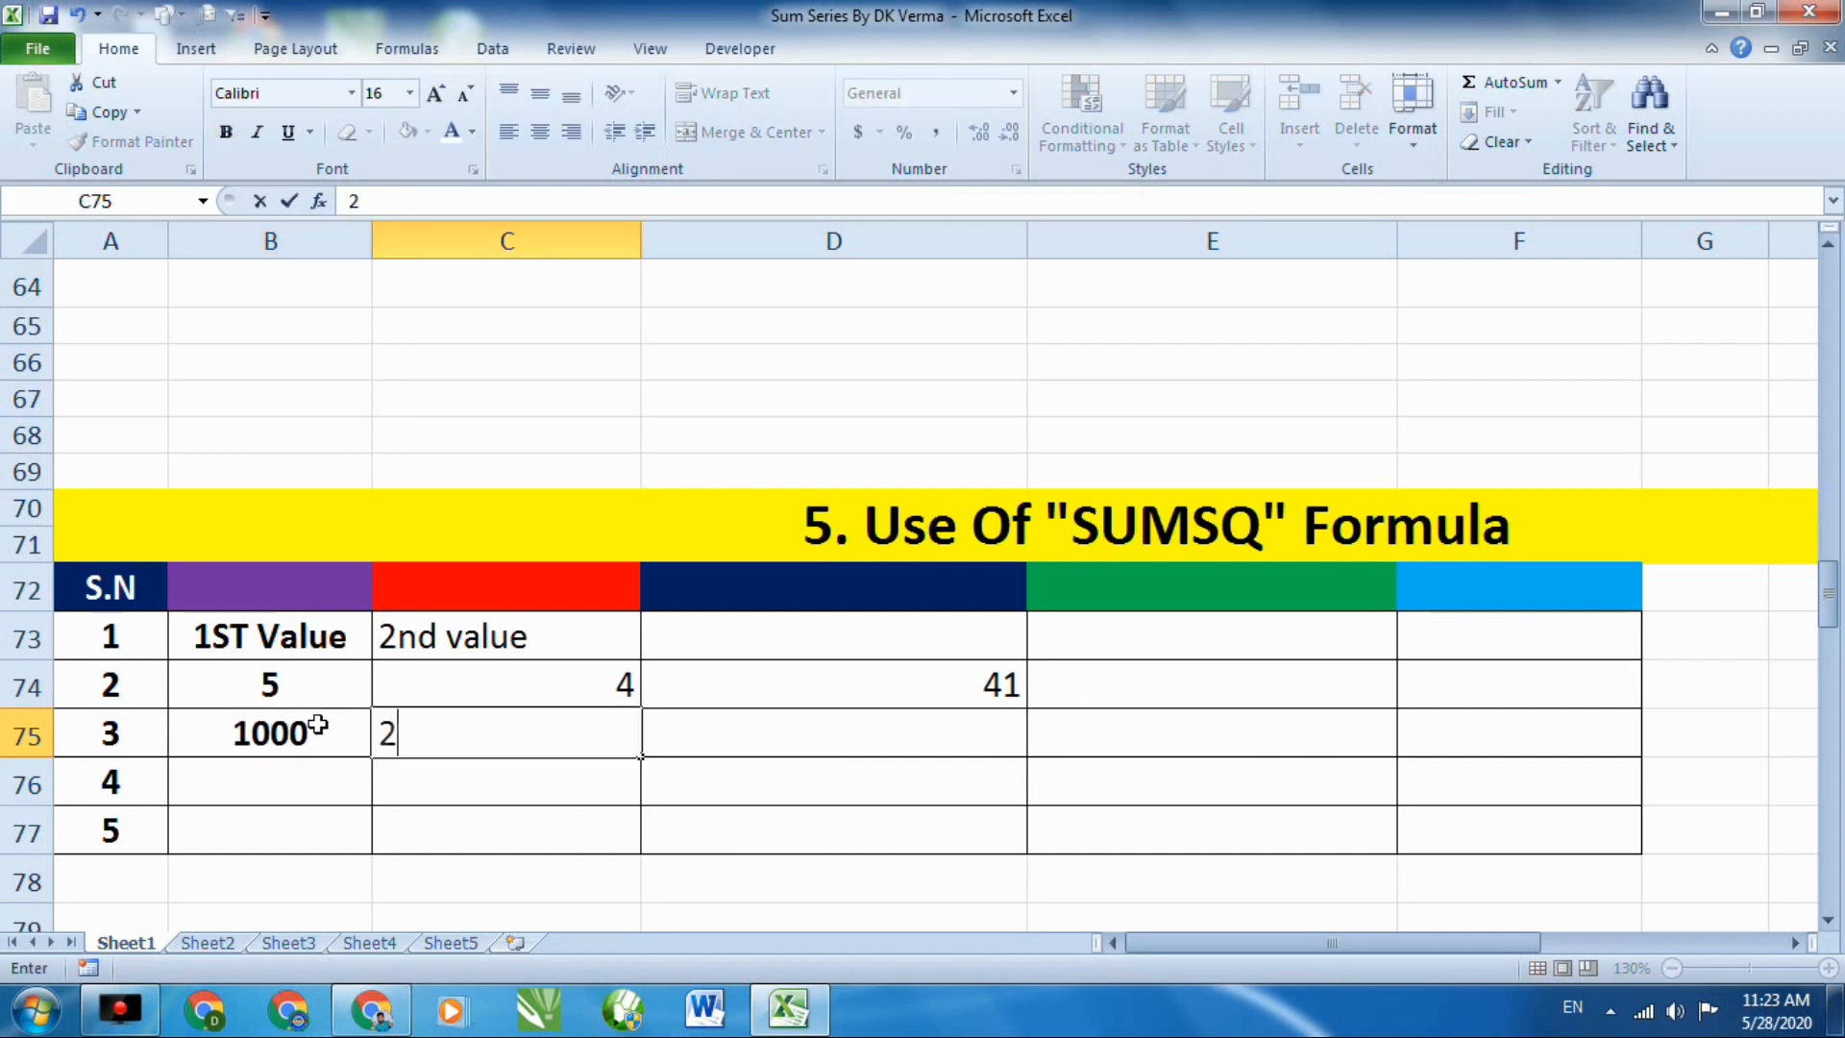
type("000")
left_click(822, 730)
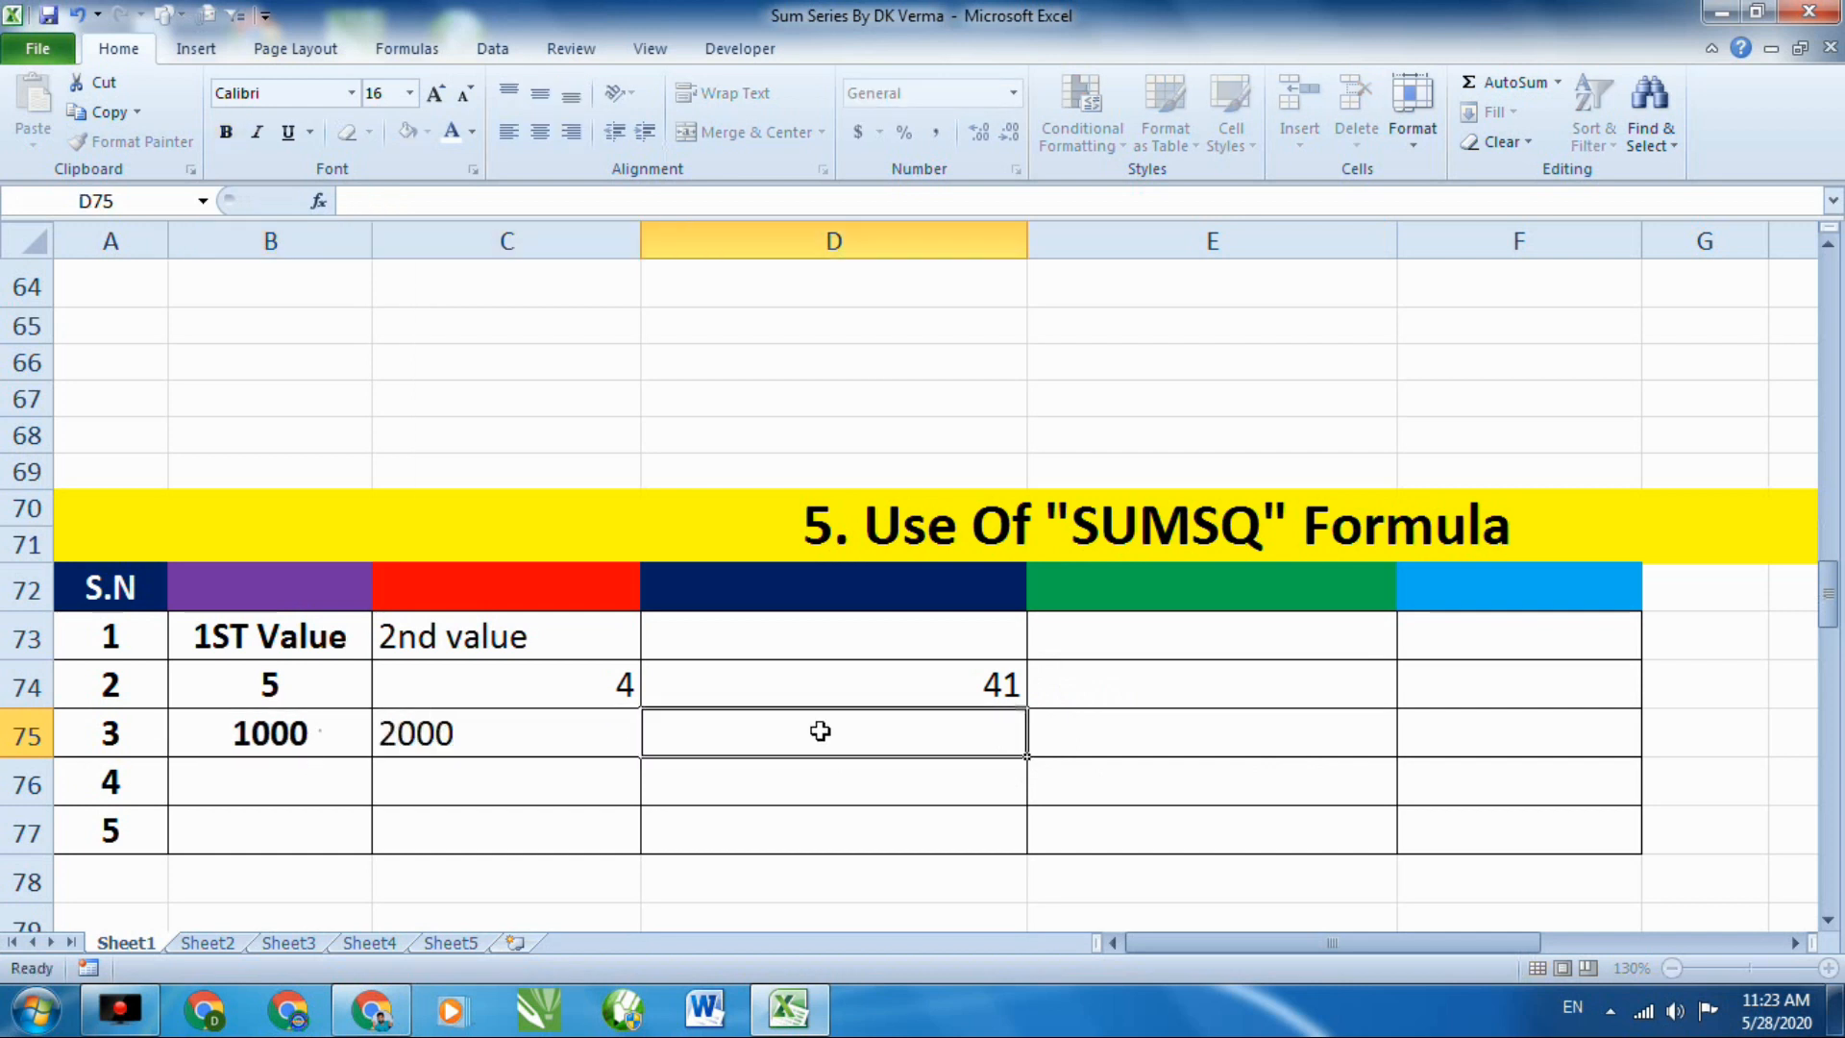
Calculate the sum of the squares of the second value pair in D75 with =SUMSQ(B75,C75).
type("=su")
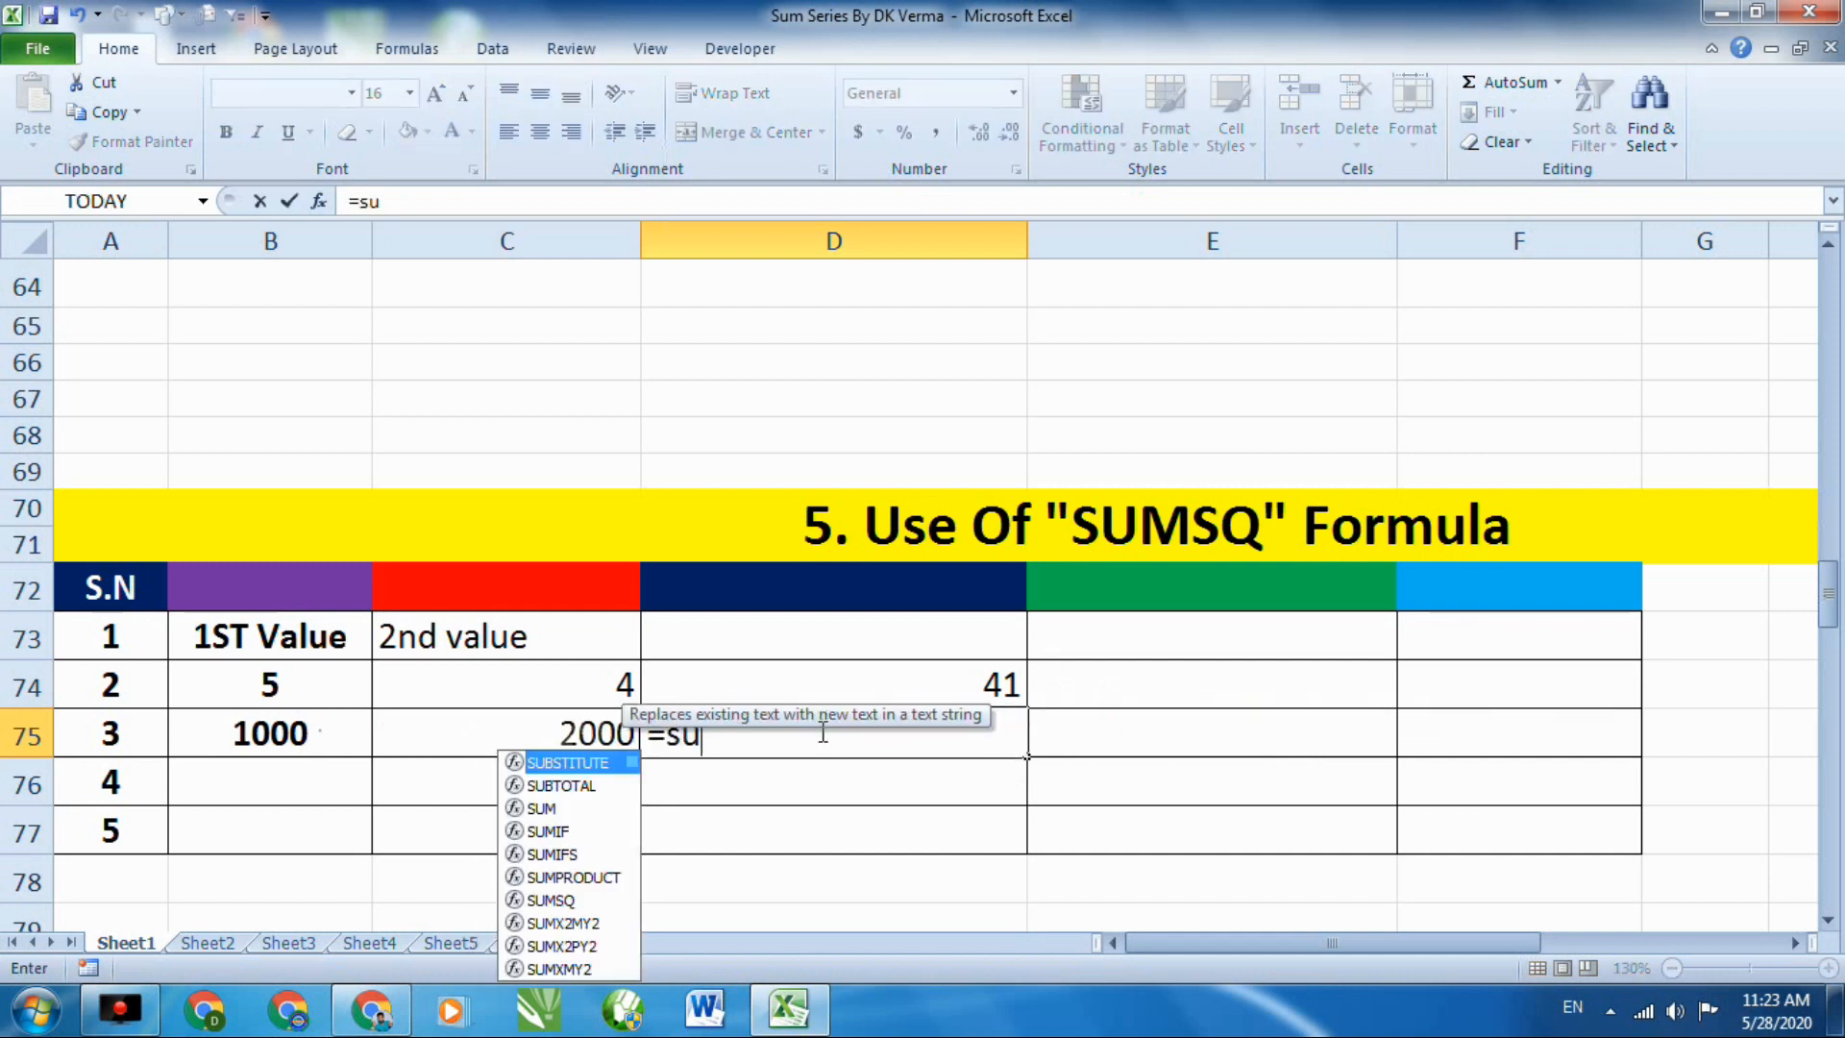
type("msq")
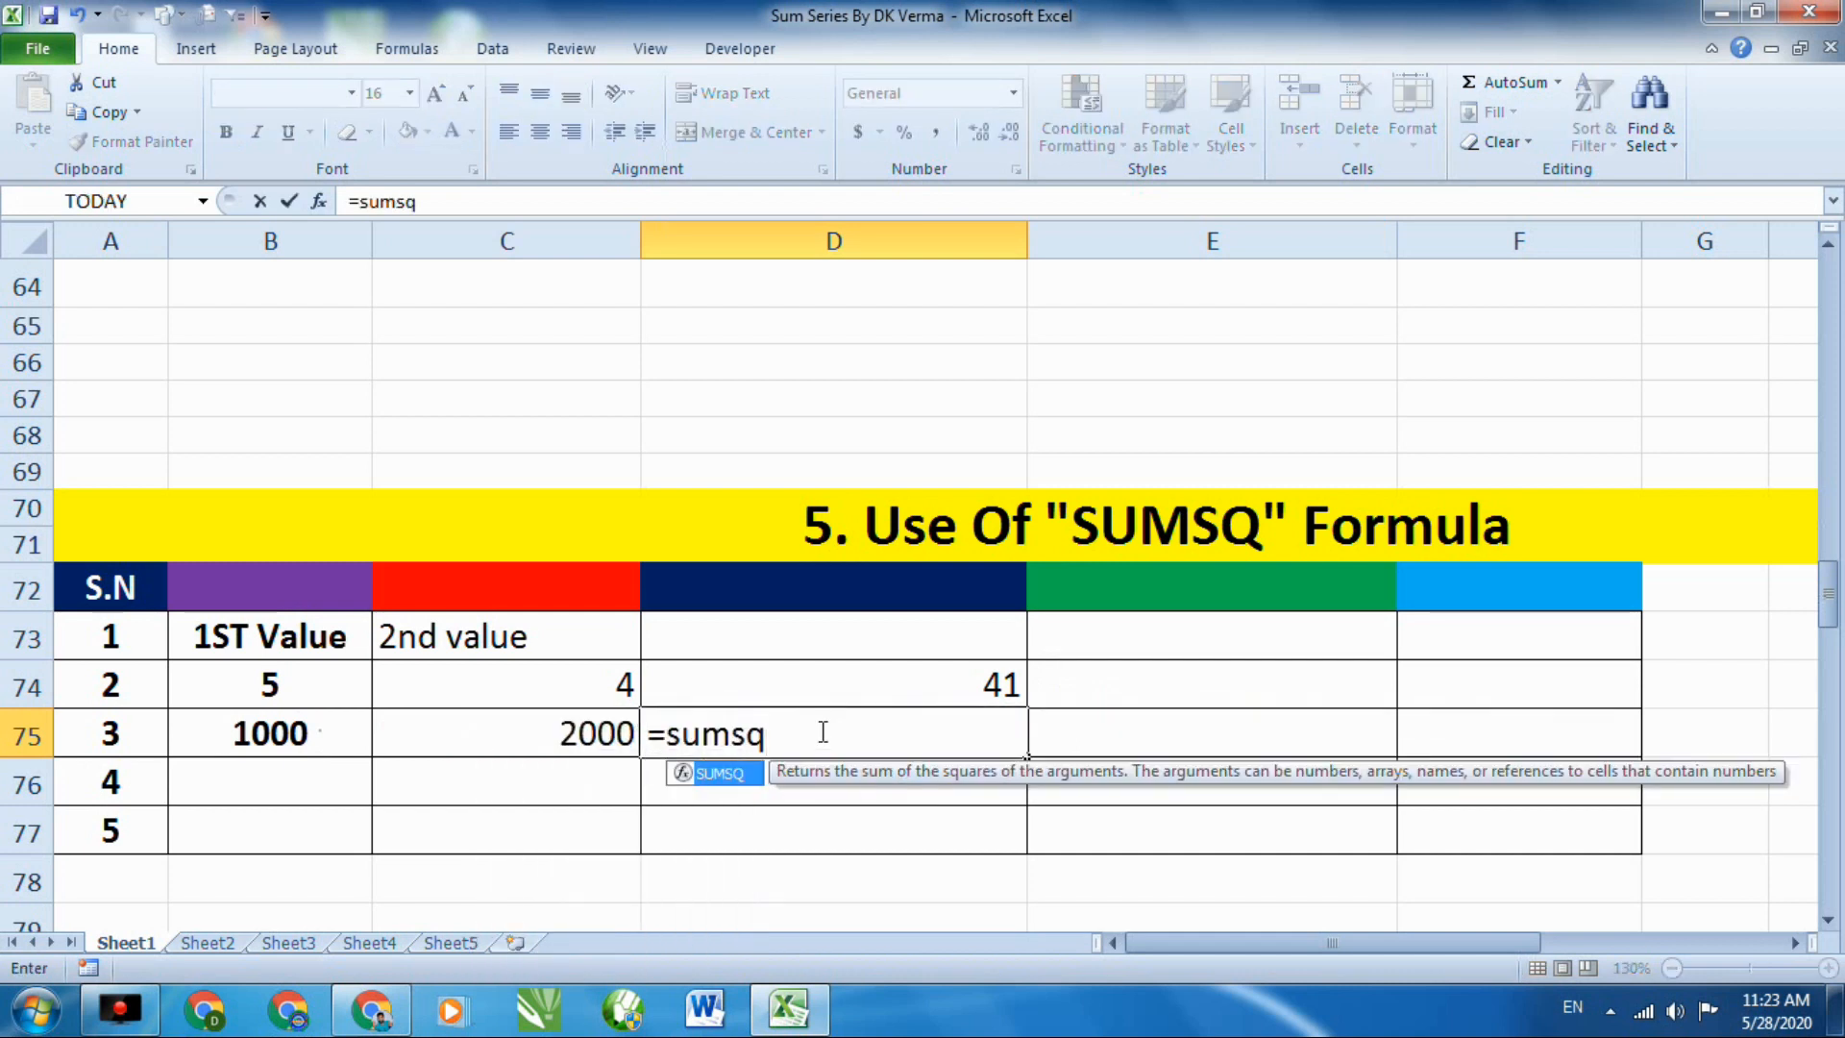
type("(")
left_click(308, 745)
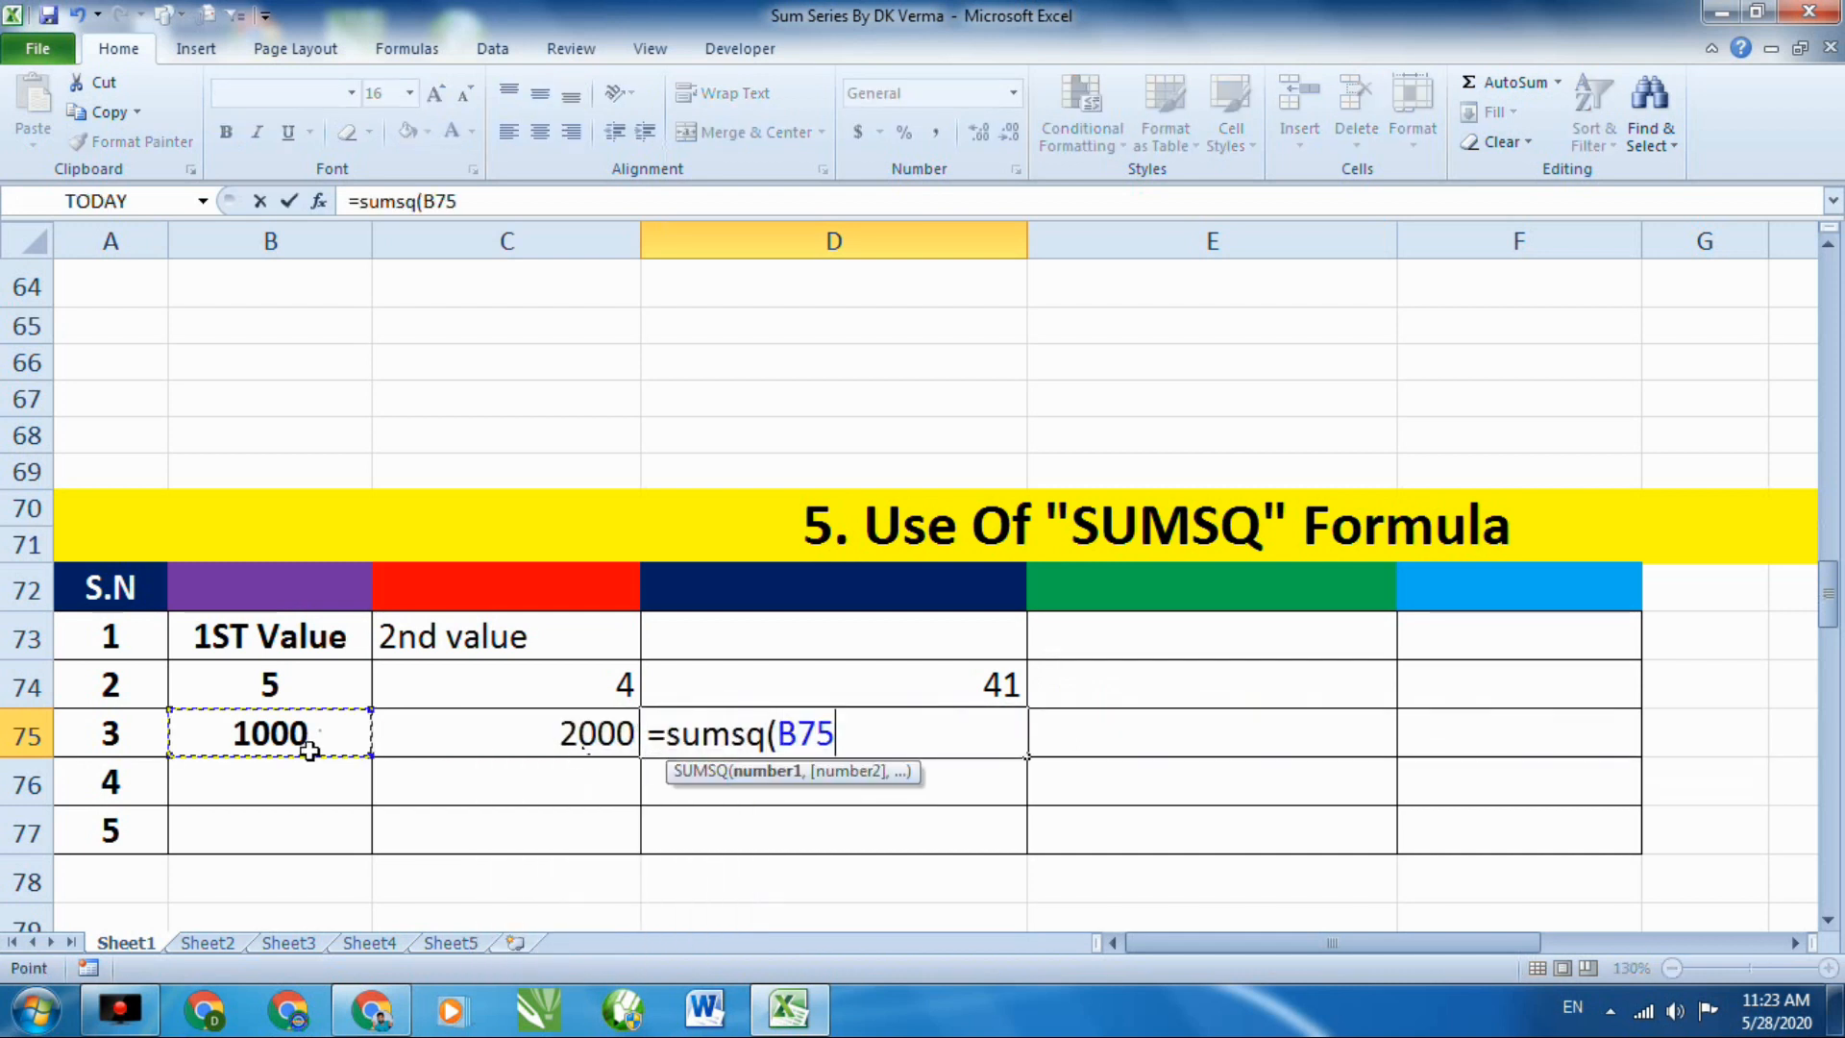
type(",")
left_click(537, 742)
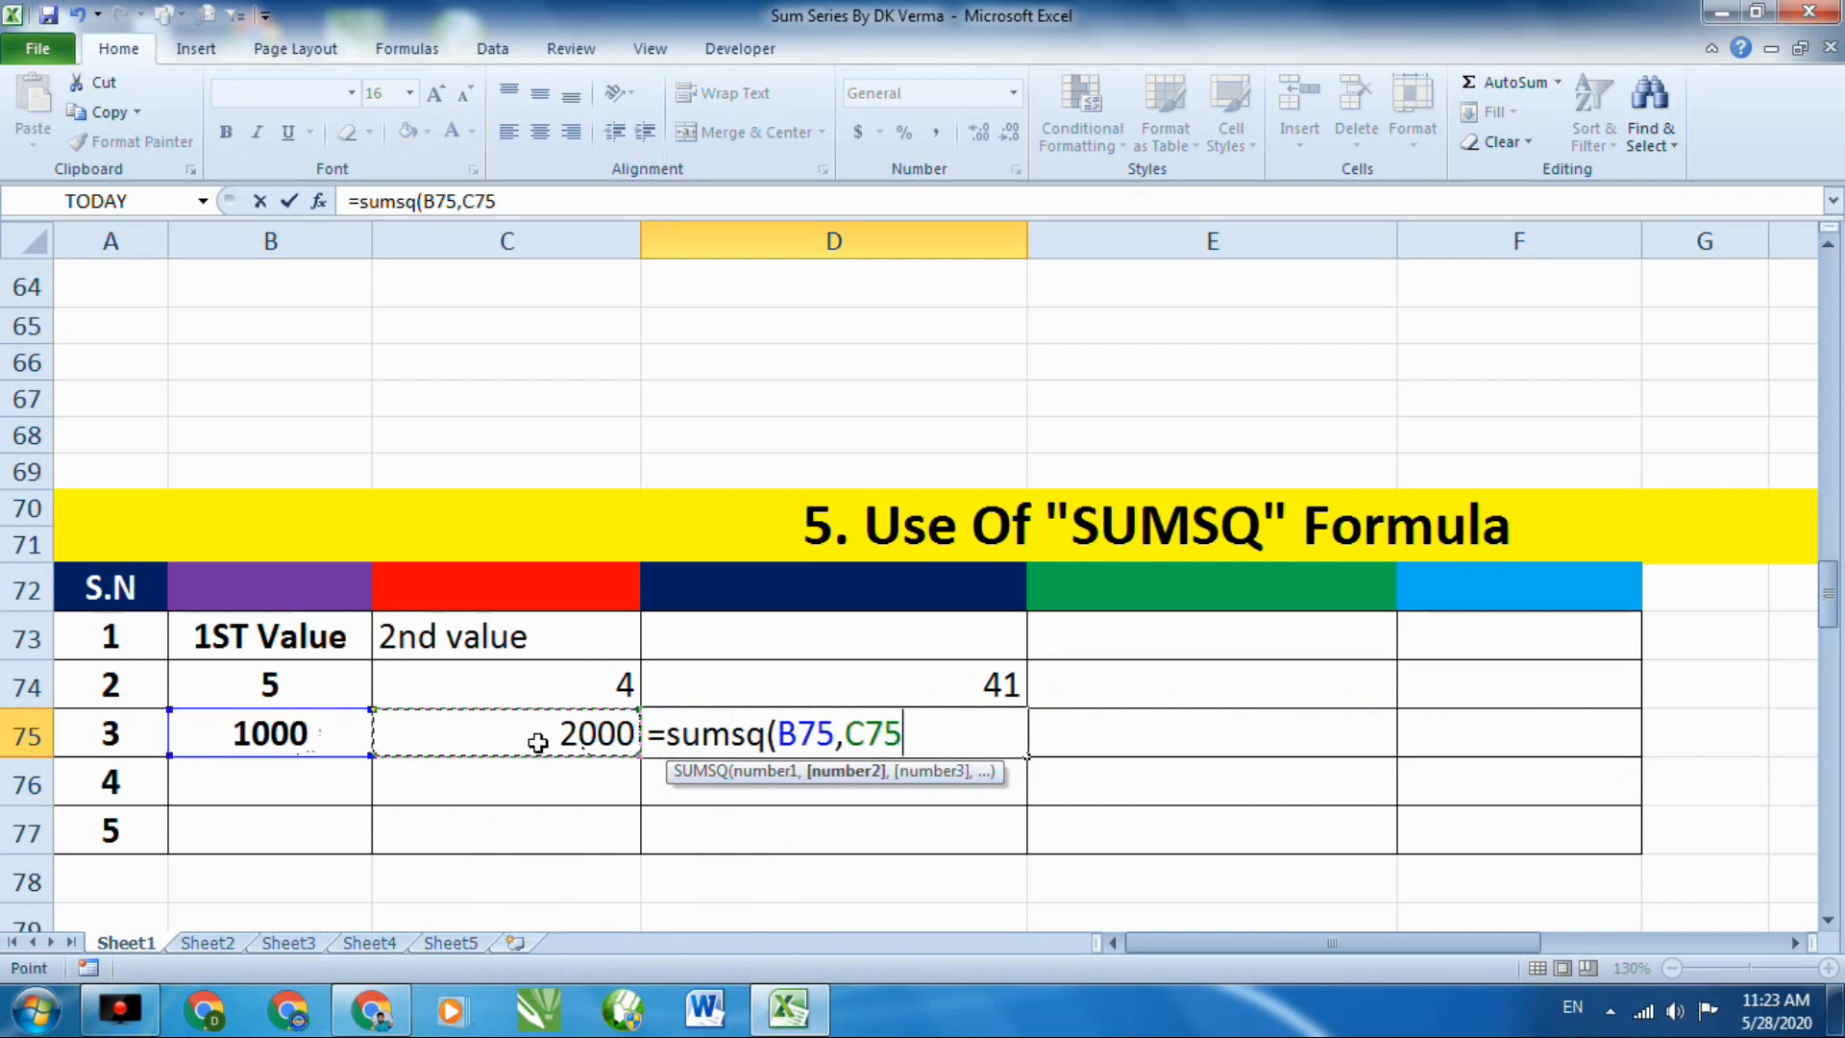
type(")")
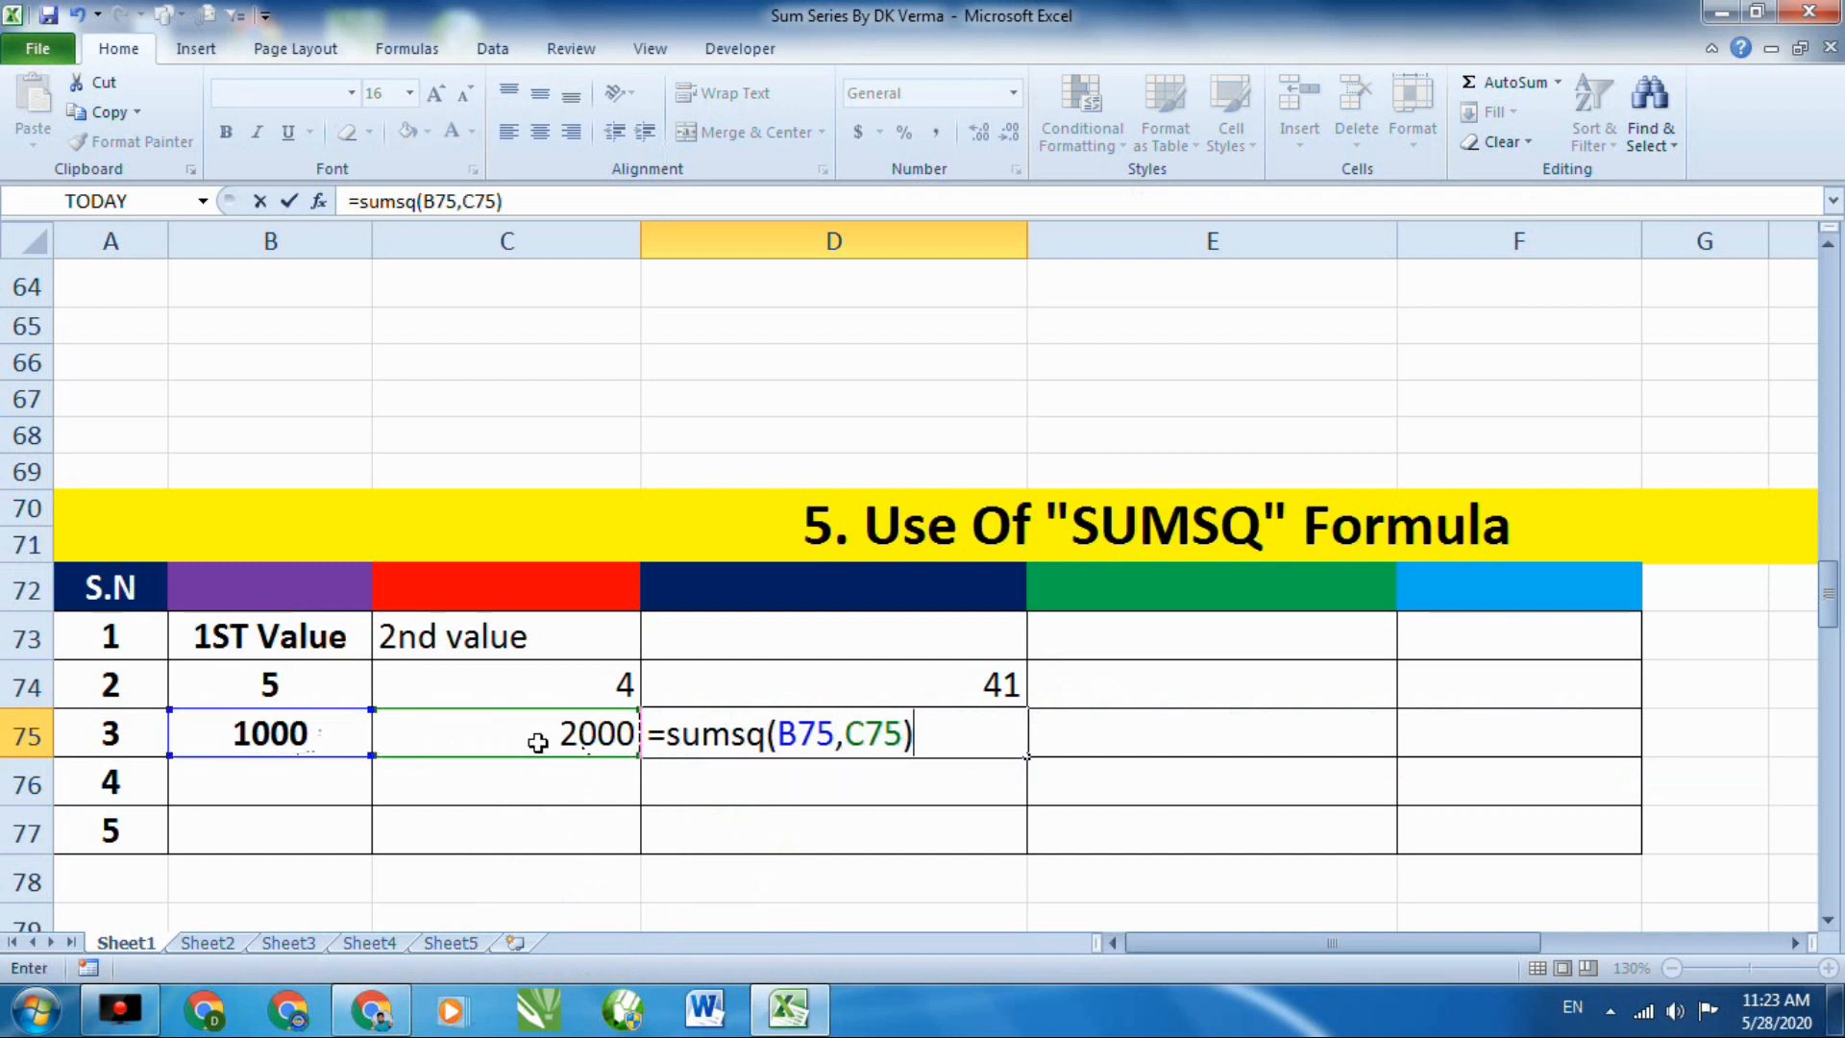
key("Return")
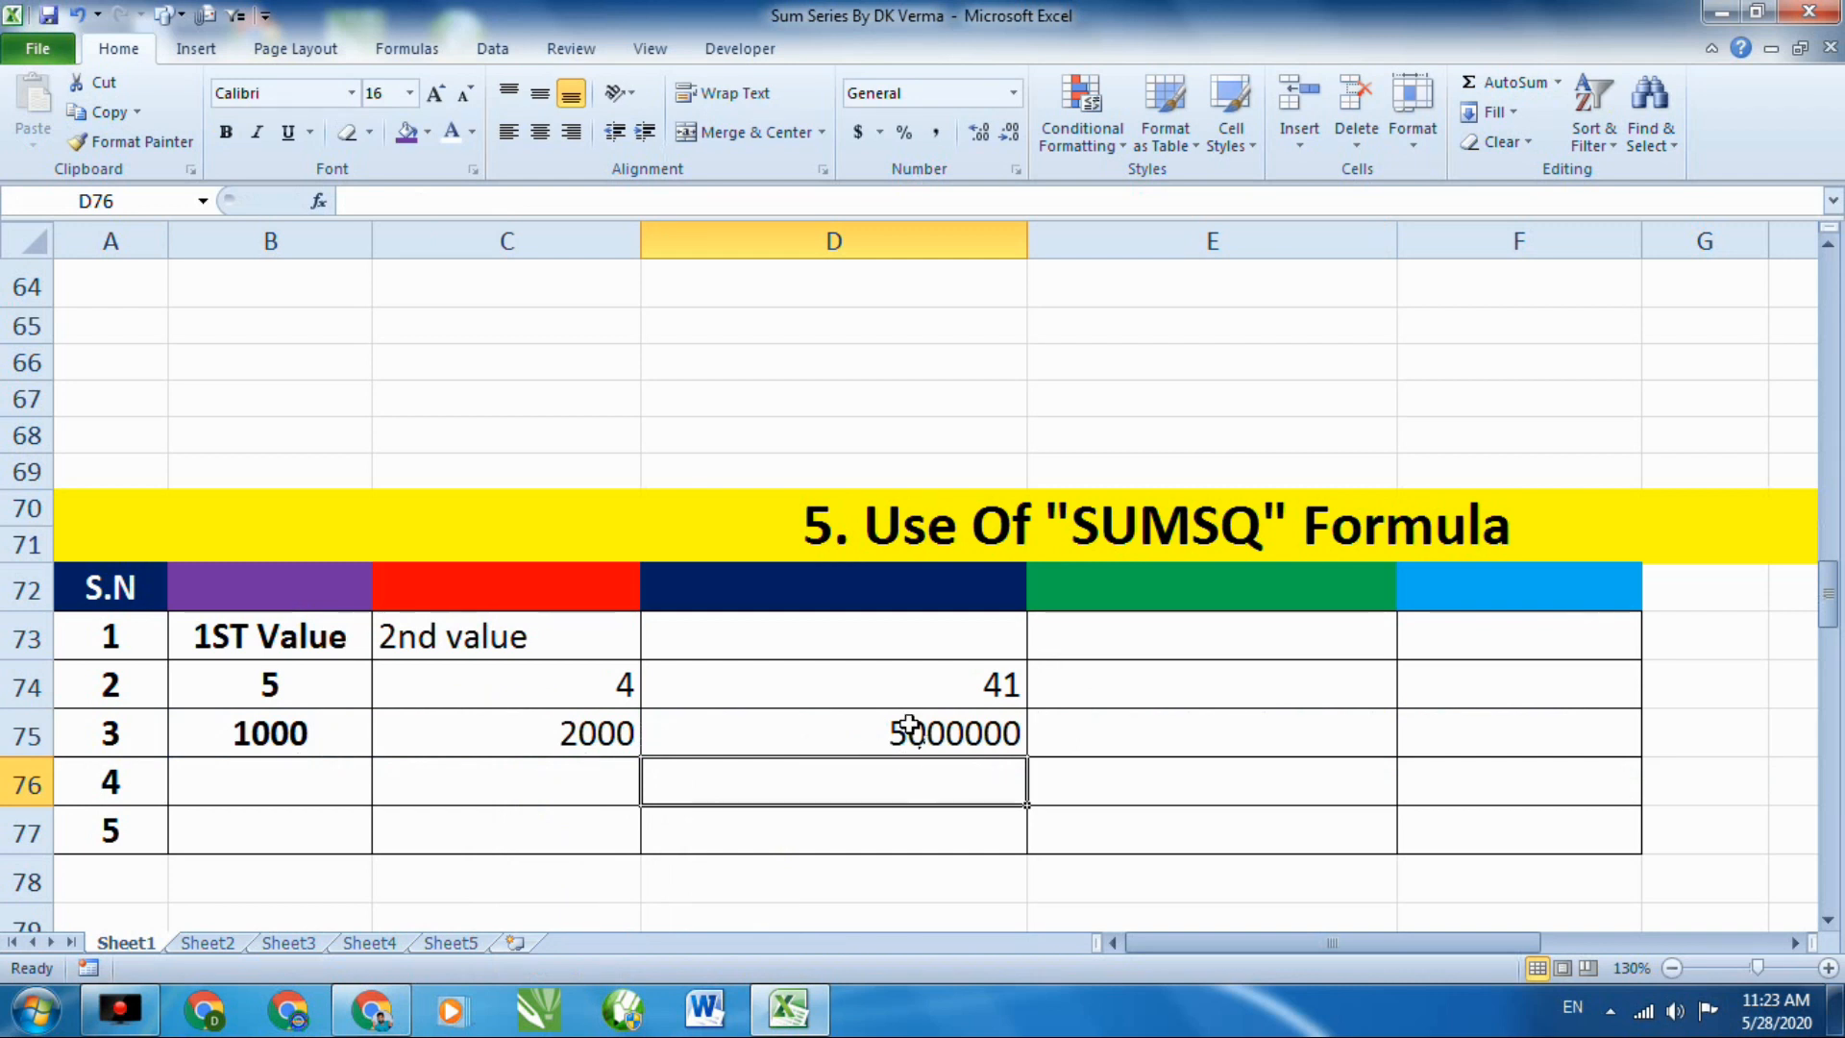
Mark the function name SUMX2MY2 in the section 6 heading with a red box and an underline.
scroll(1055, 779, "down", 6)
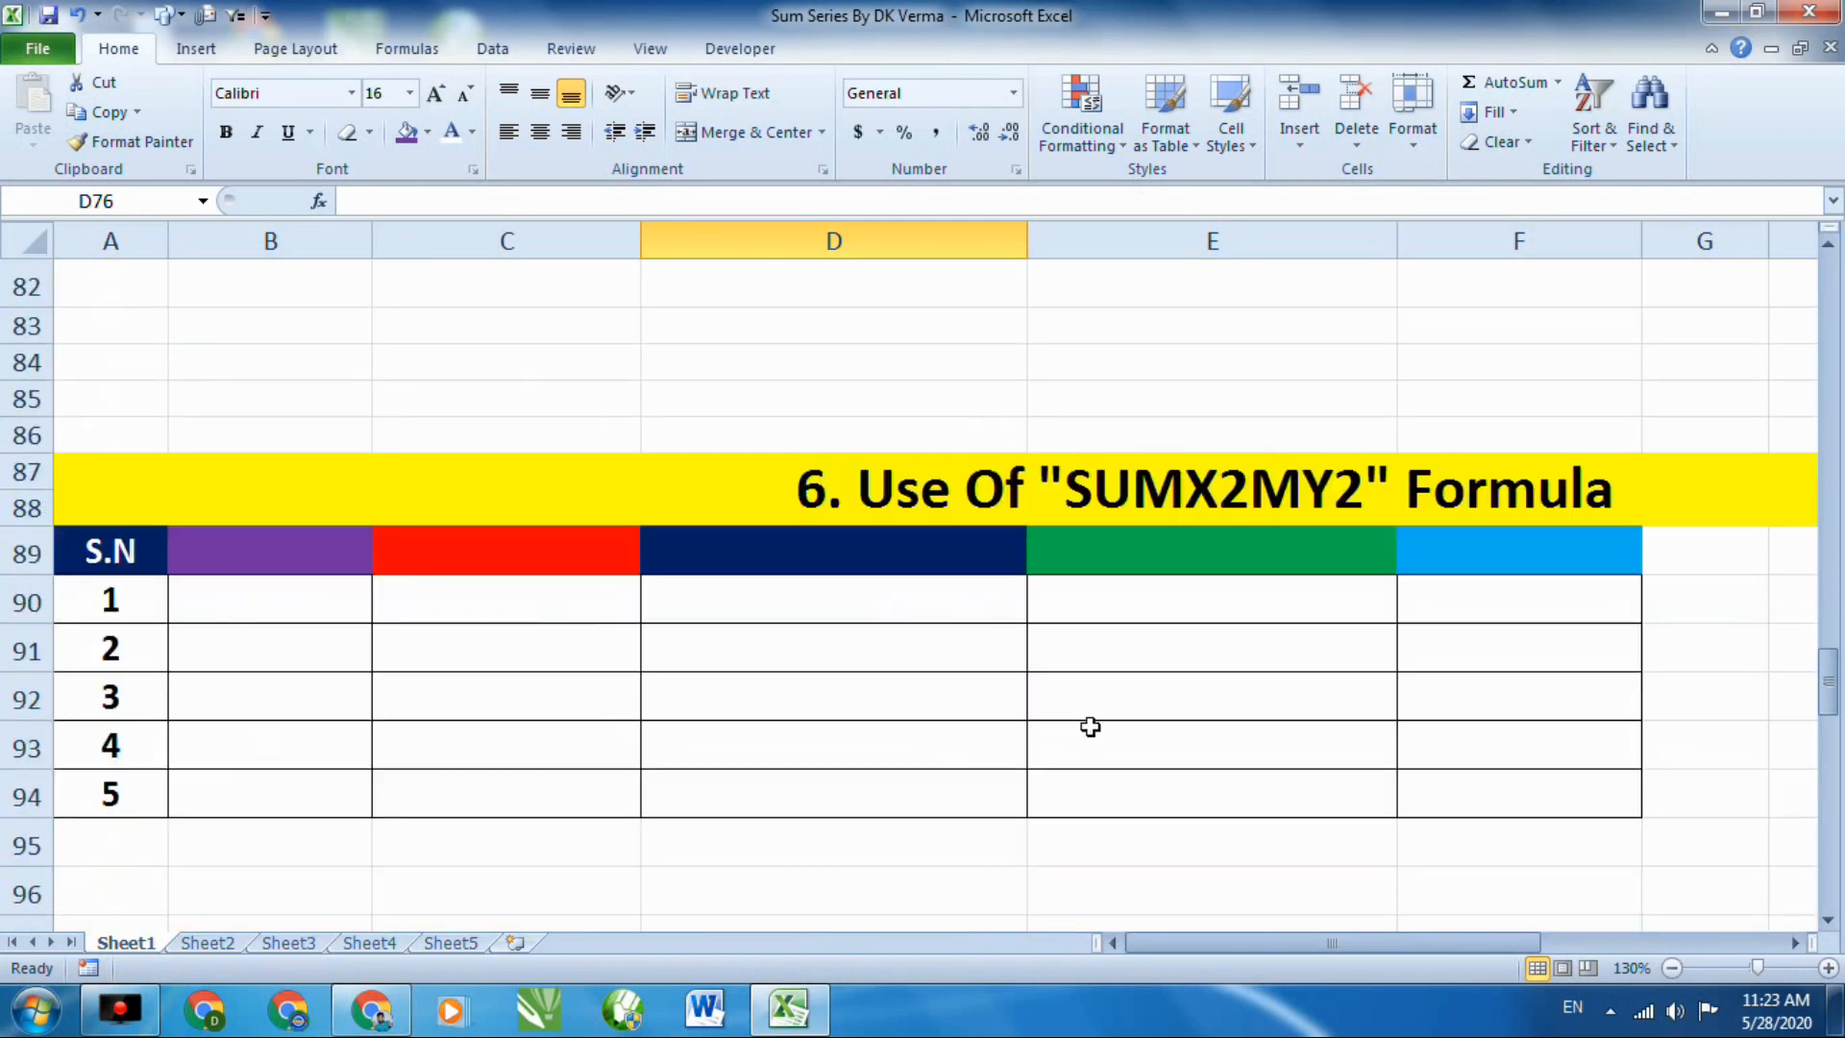
scroll(1124, 591, "down", 1)
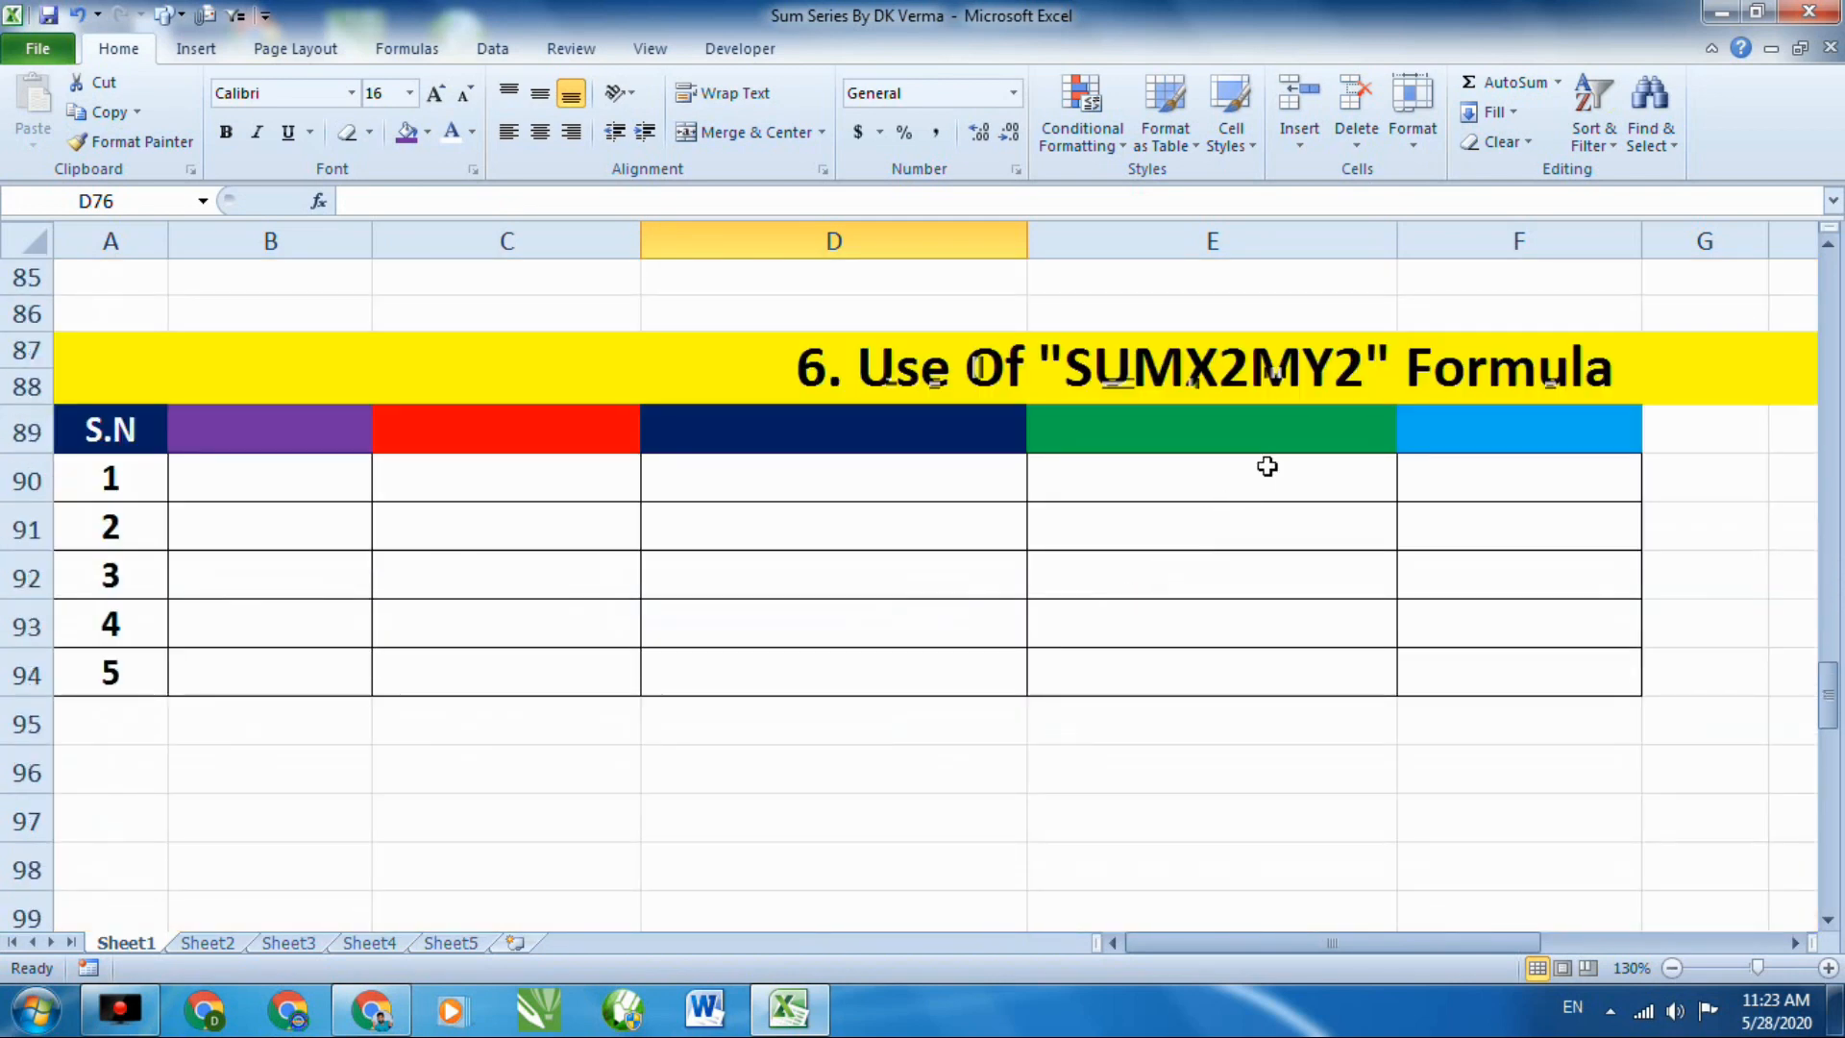
scroll(1374, 425, "up", 1)
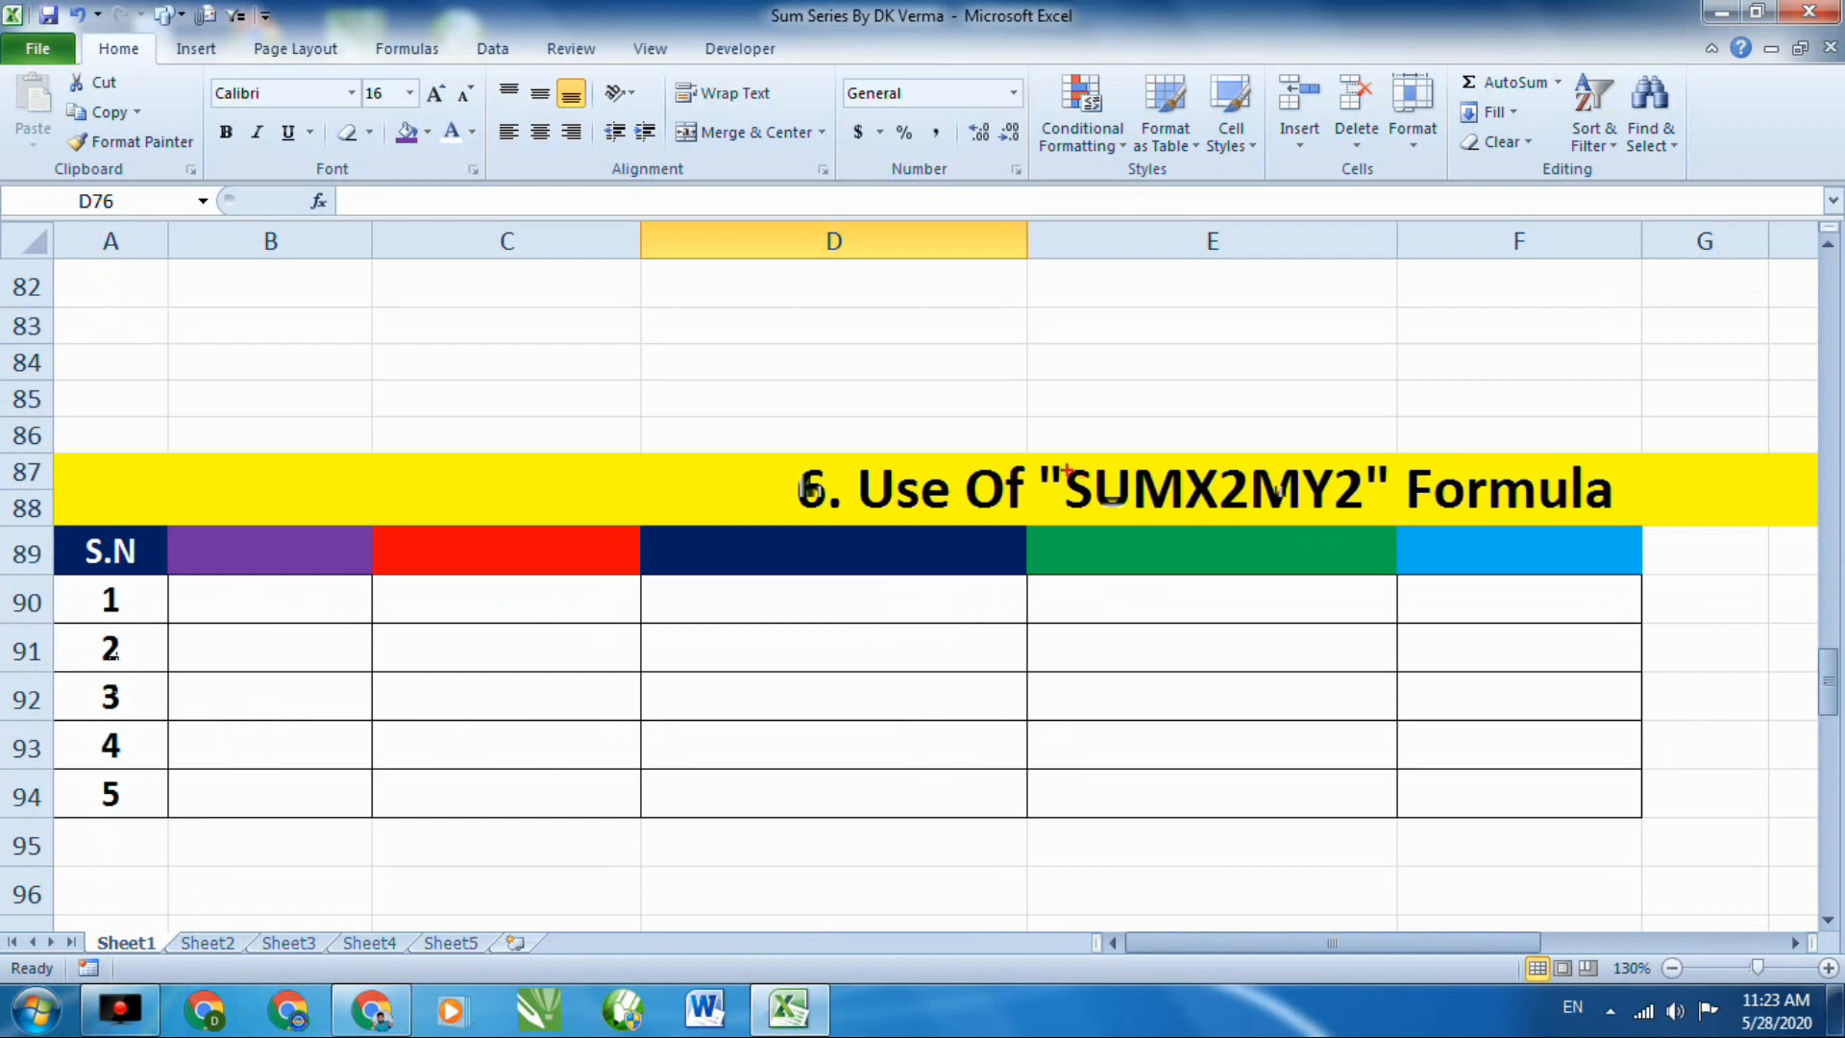
mouse_move(1049, 444)
left_mouse_down()
mouse_move(1184, 506)
mouse_move(1386, 524)
left_mouse_up()
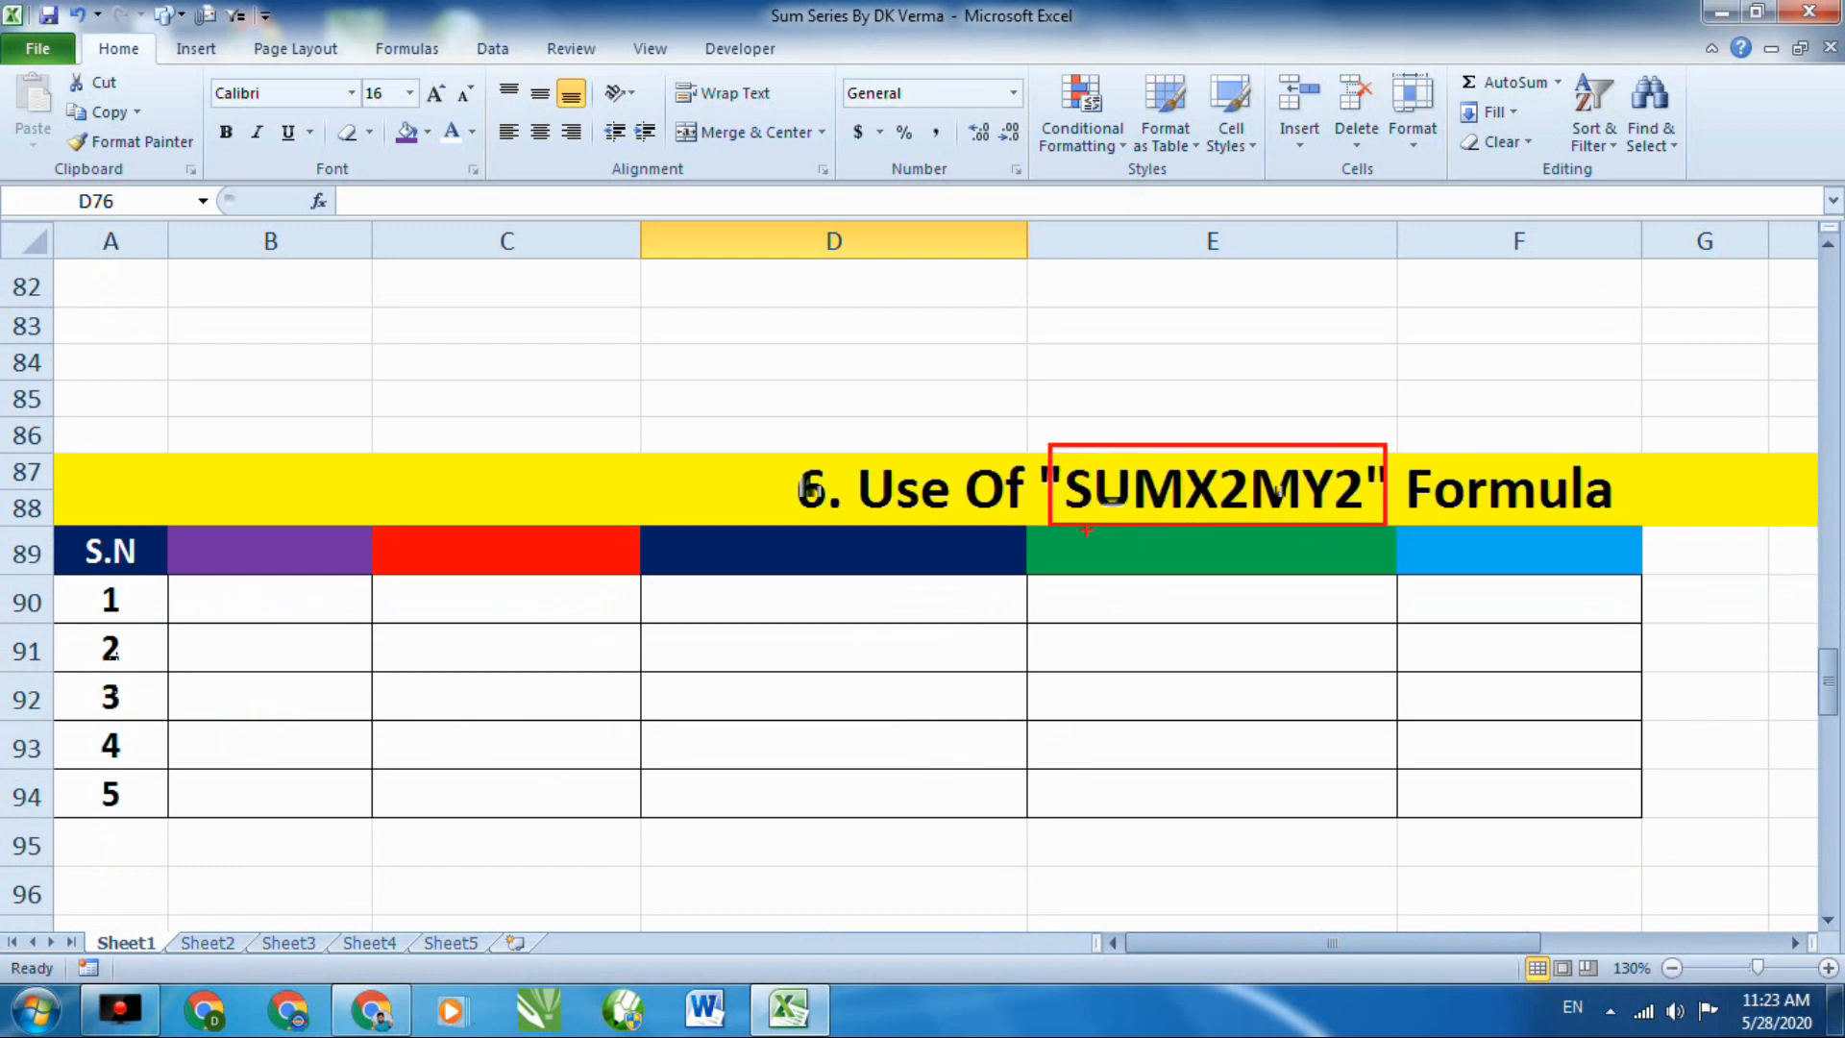
left_click_drag(1057, 516, 1149, 518)
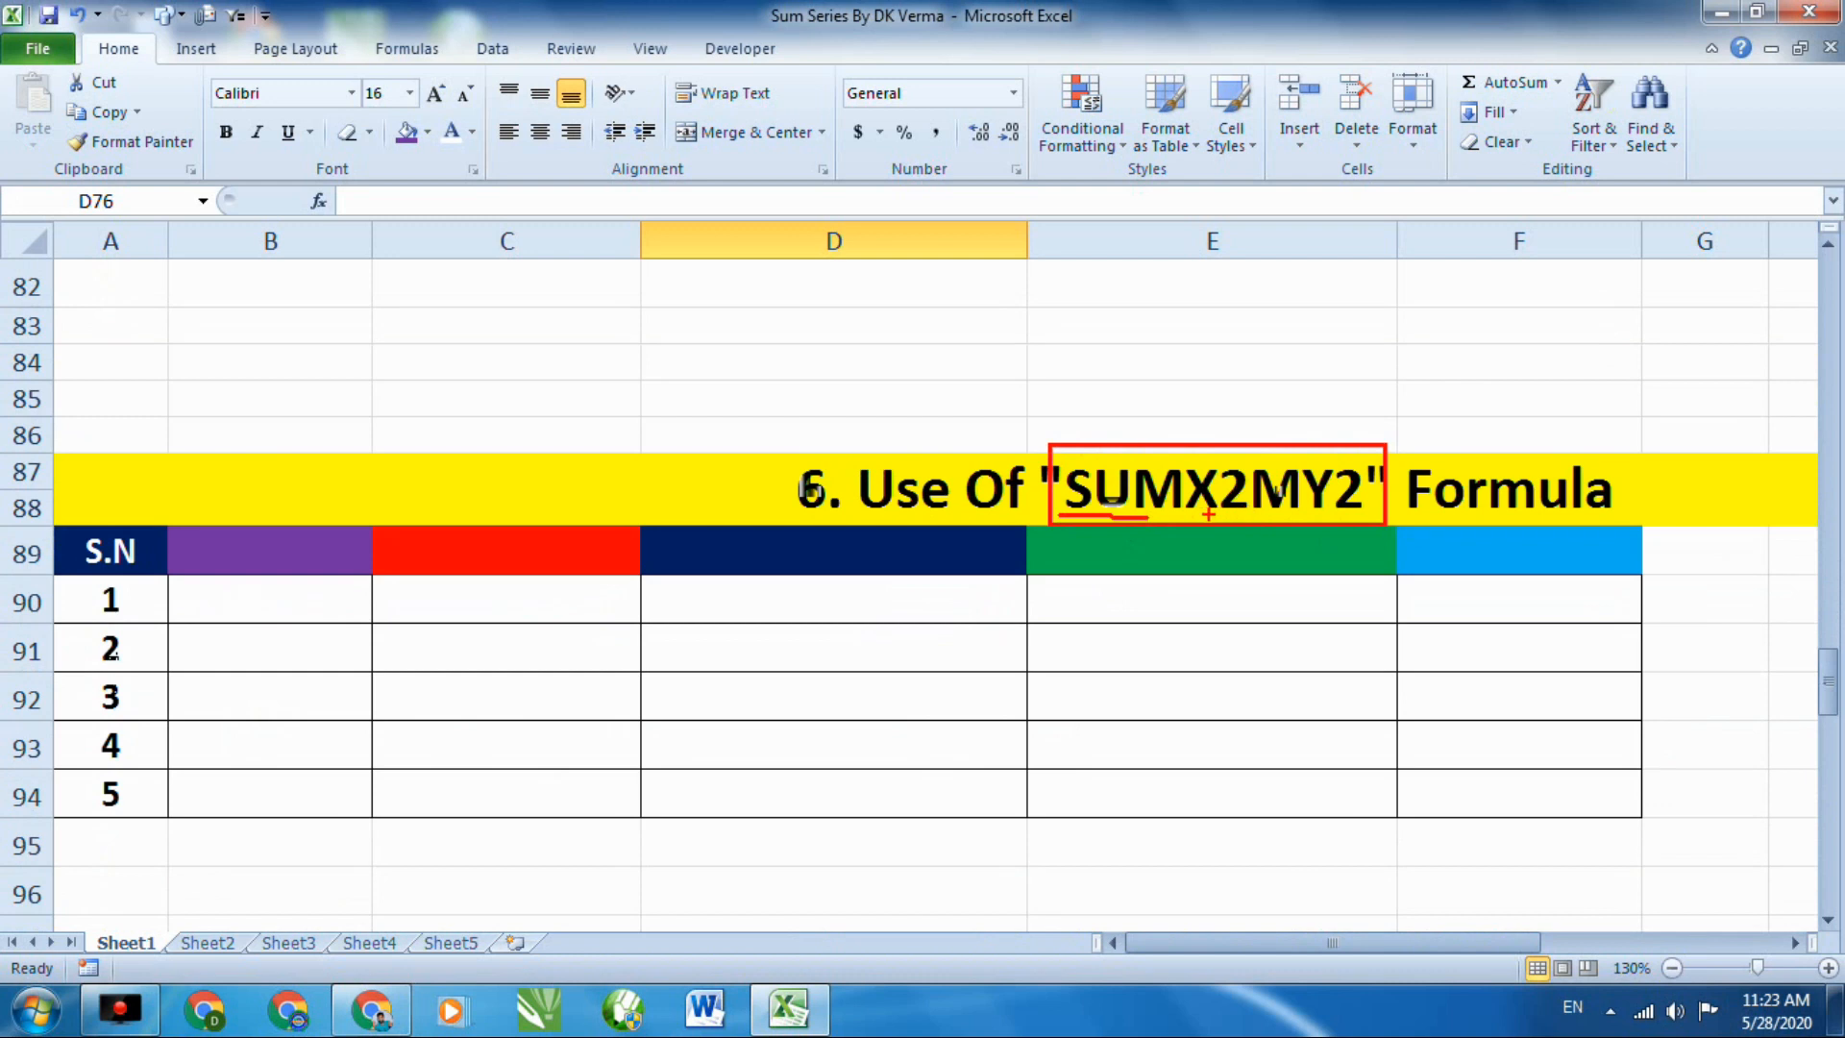
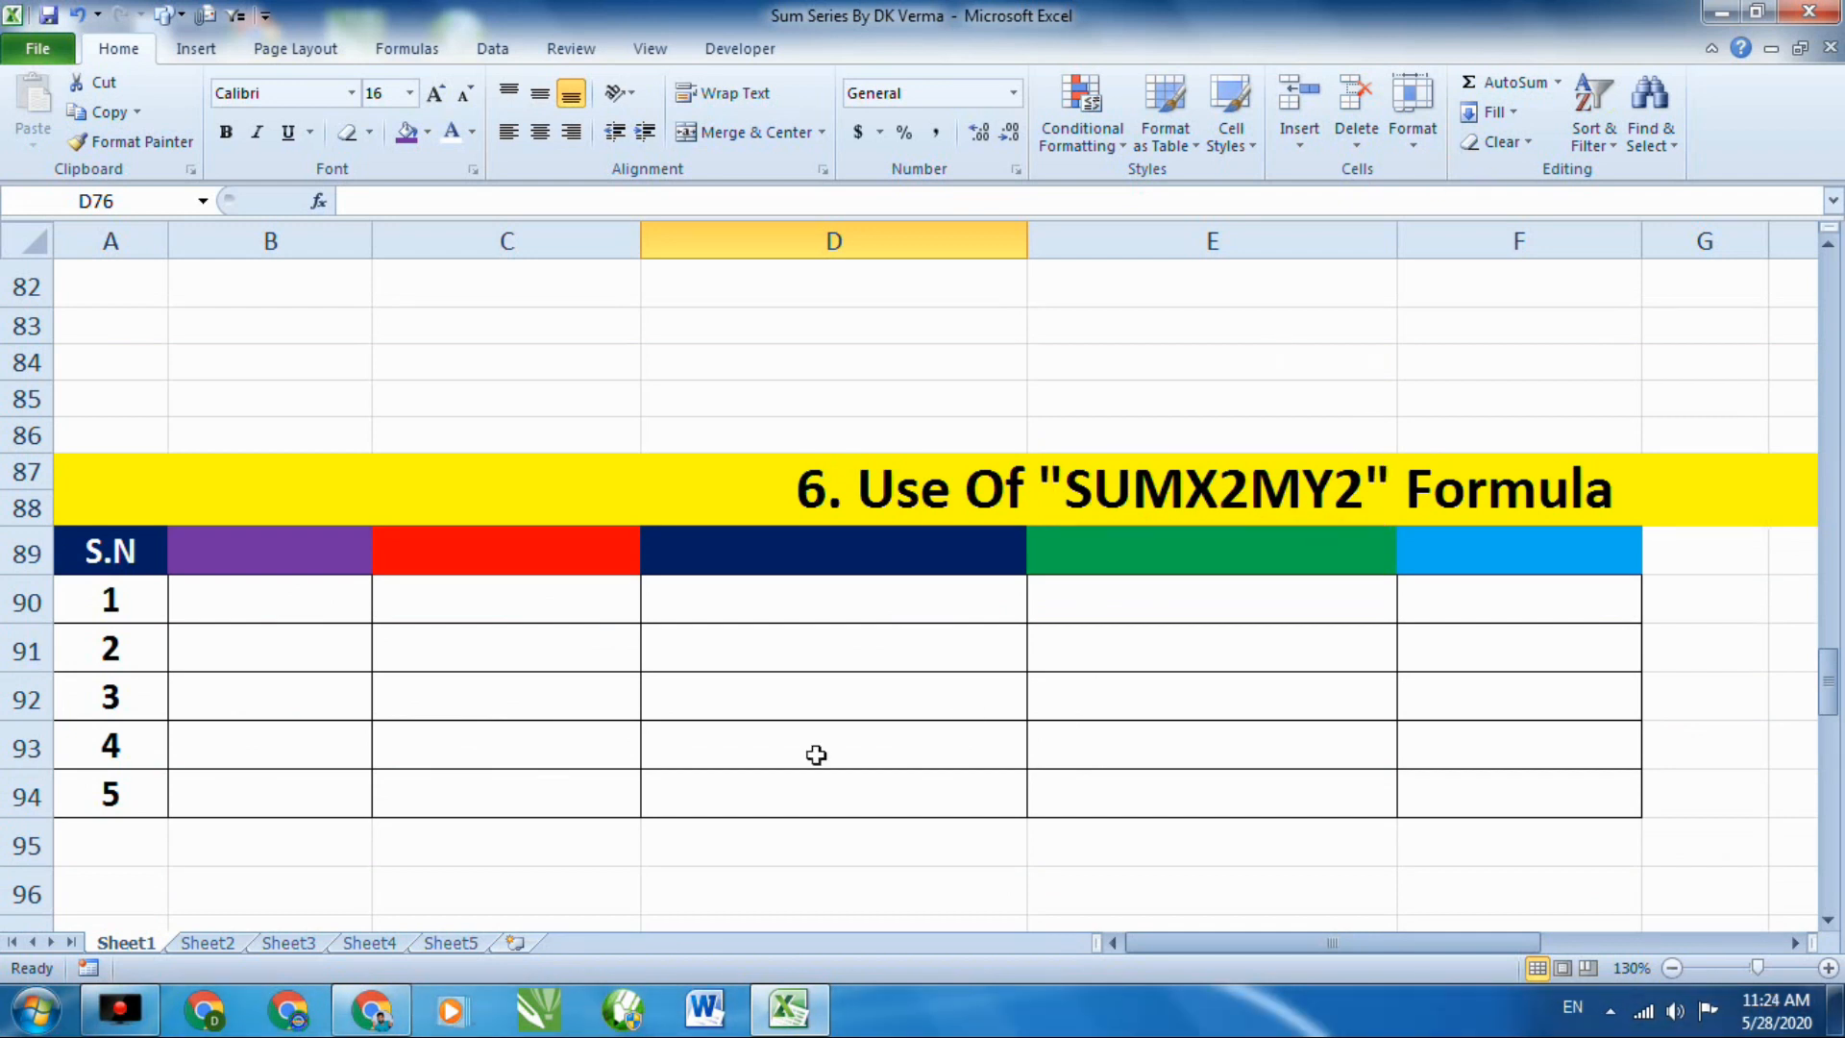
Enter 10 in D92 and 5 in E92 as the first pair of SUMX2MY2 sample values.
left_click(549, 598)
left_click(203, 606)
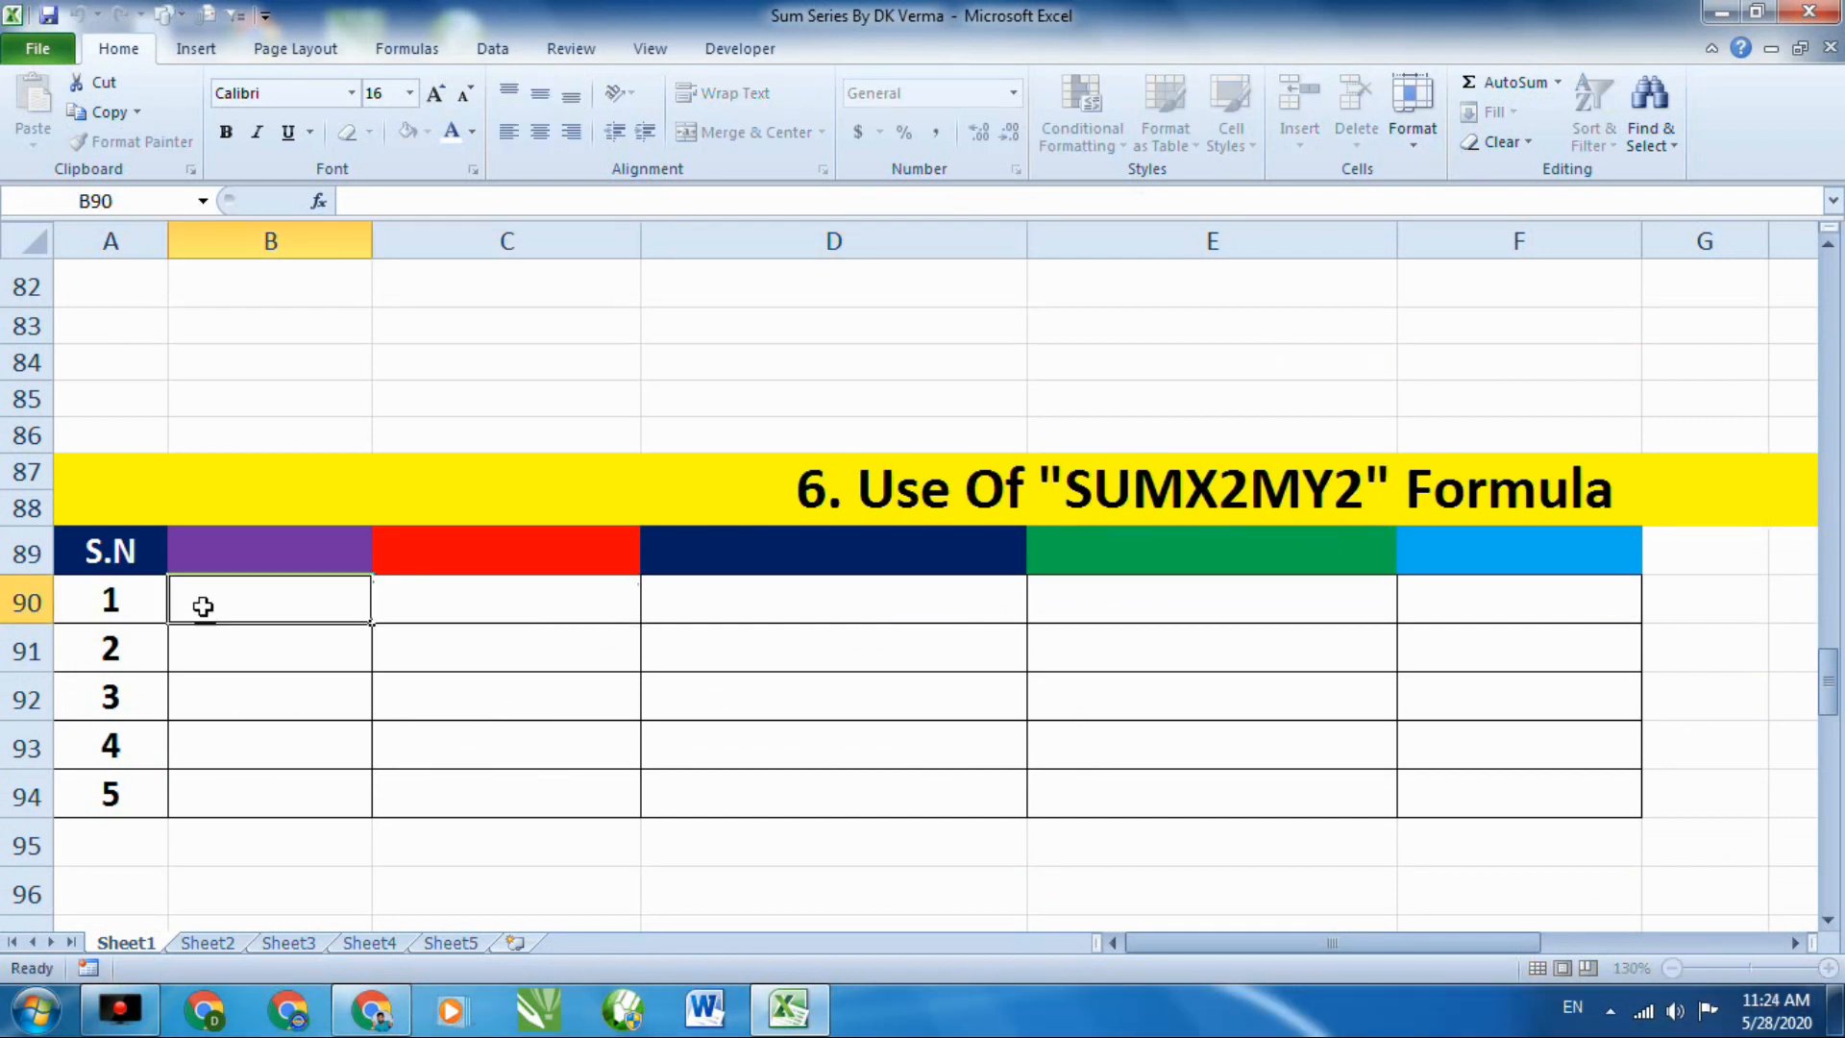
left_click(799, 694)
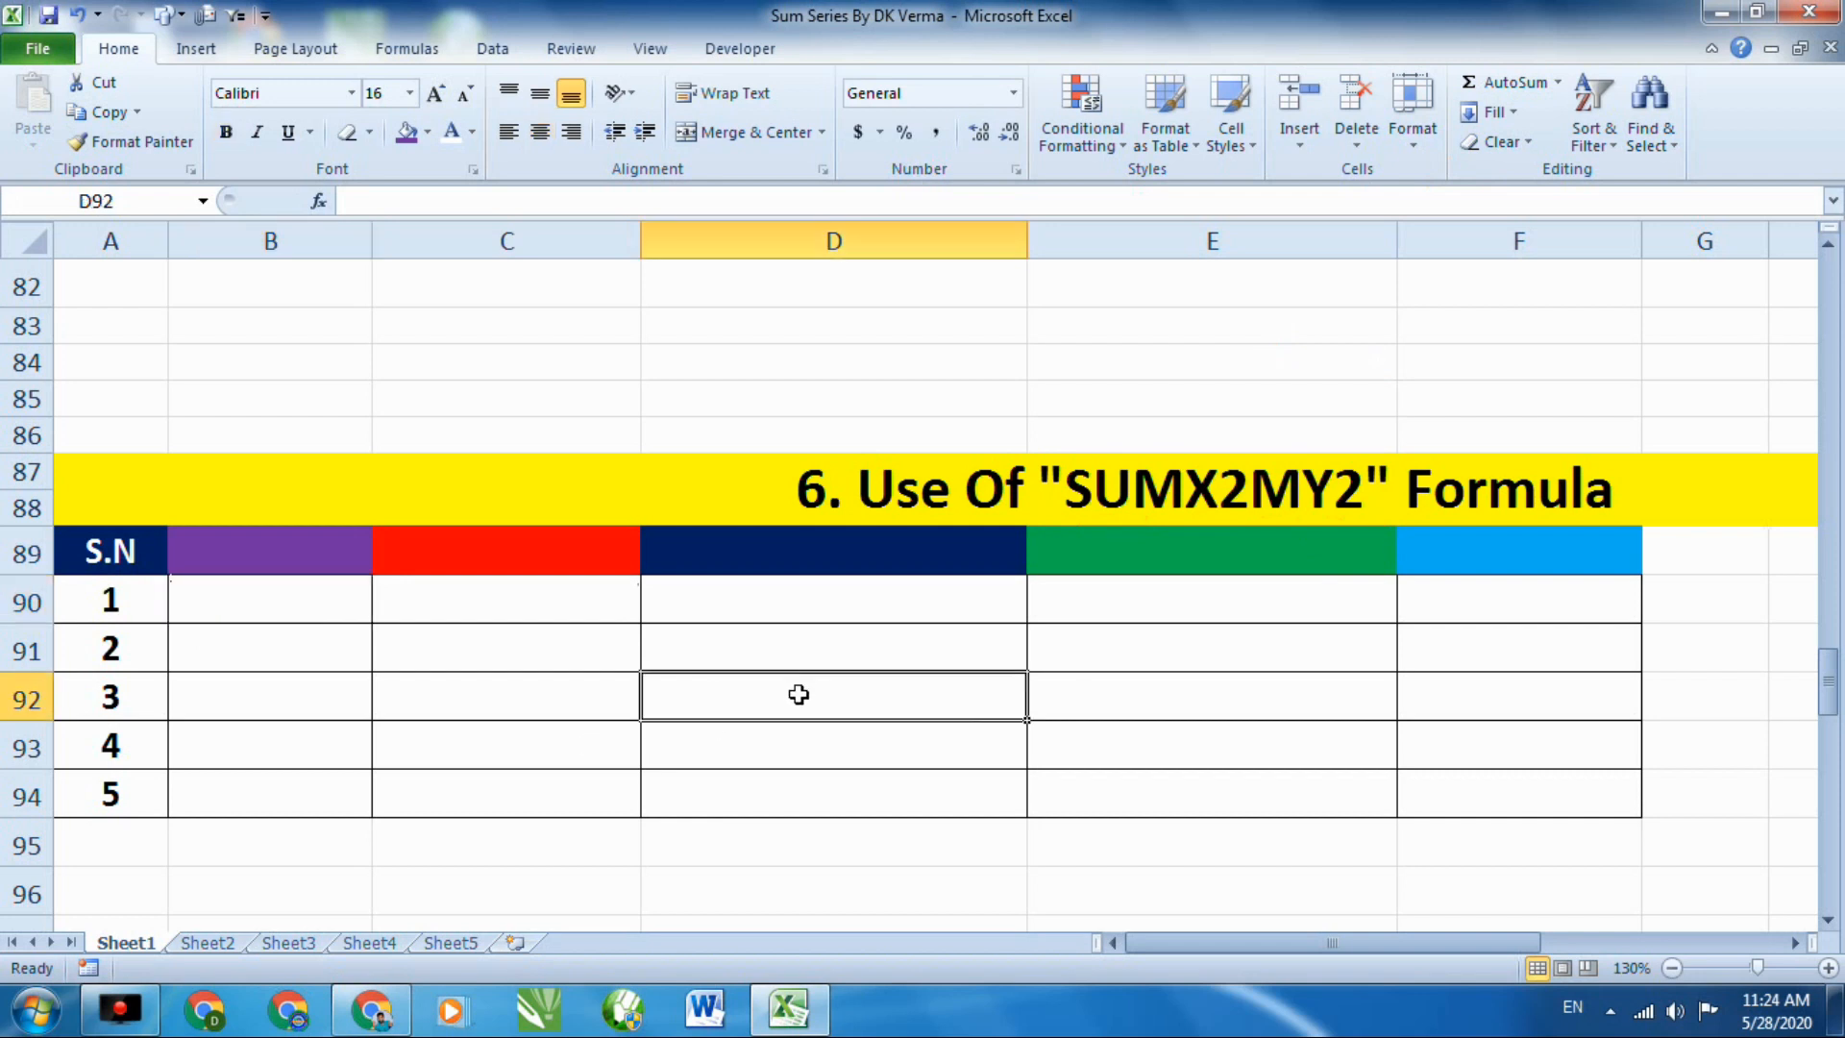
type("10")
left_click(1157, 690)
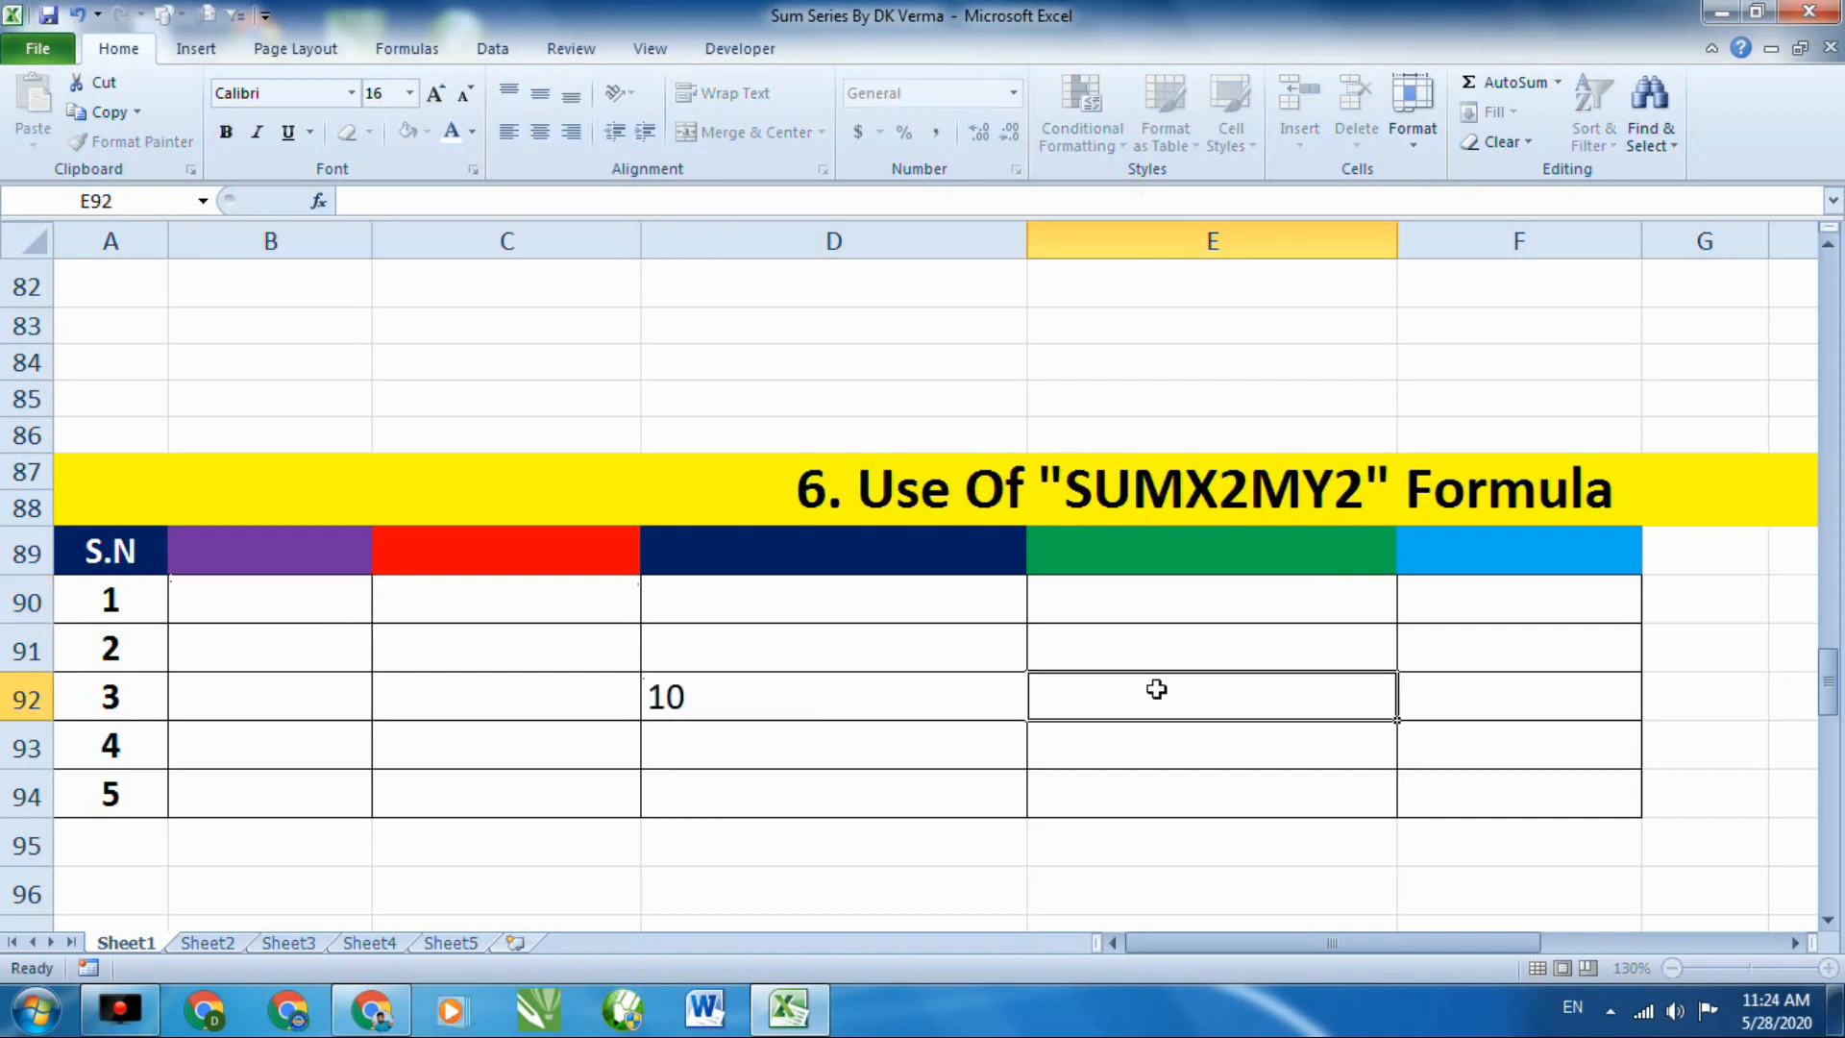
double_click(1152, 689)
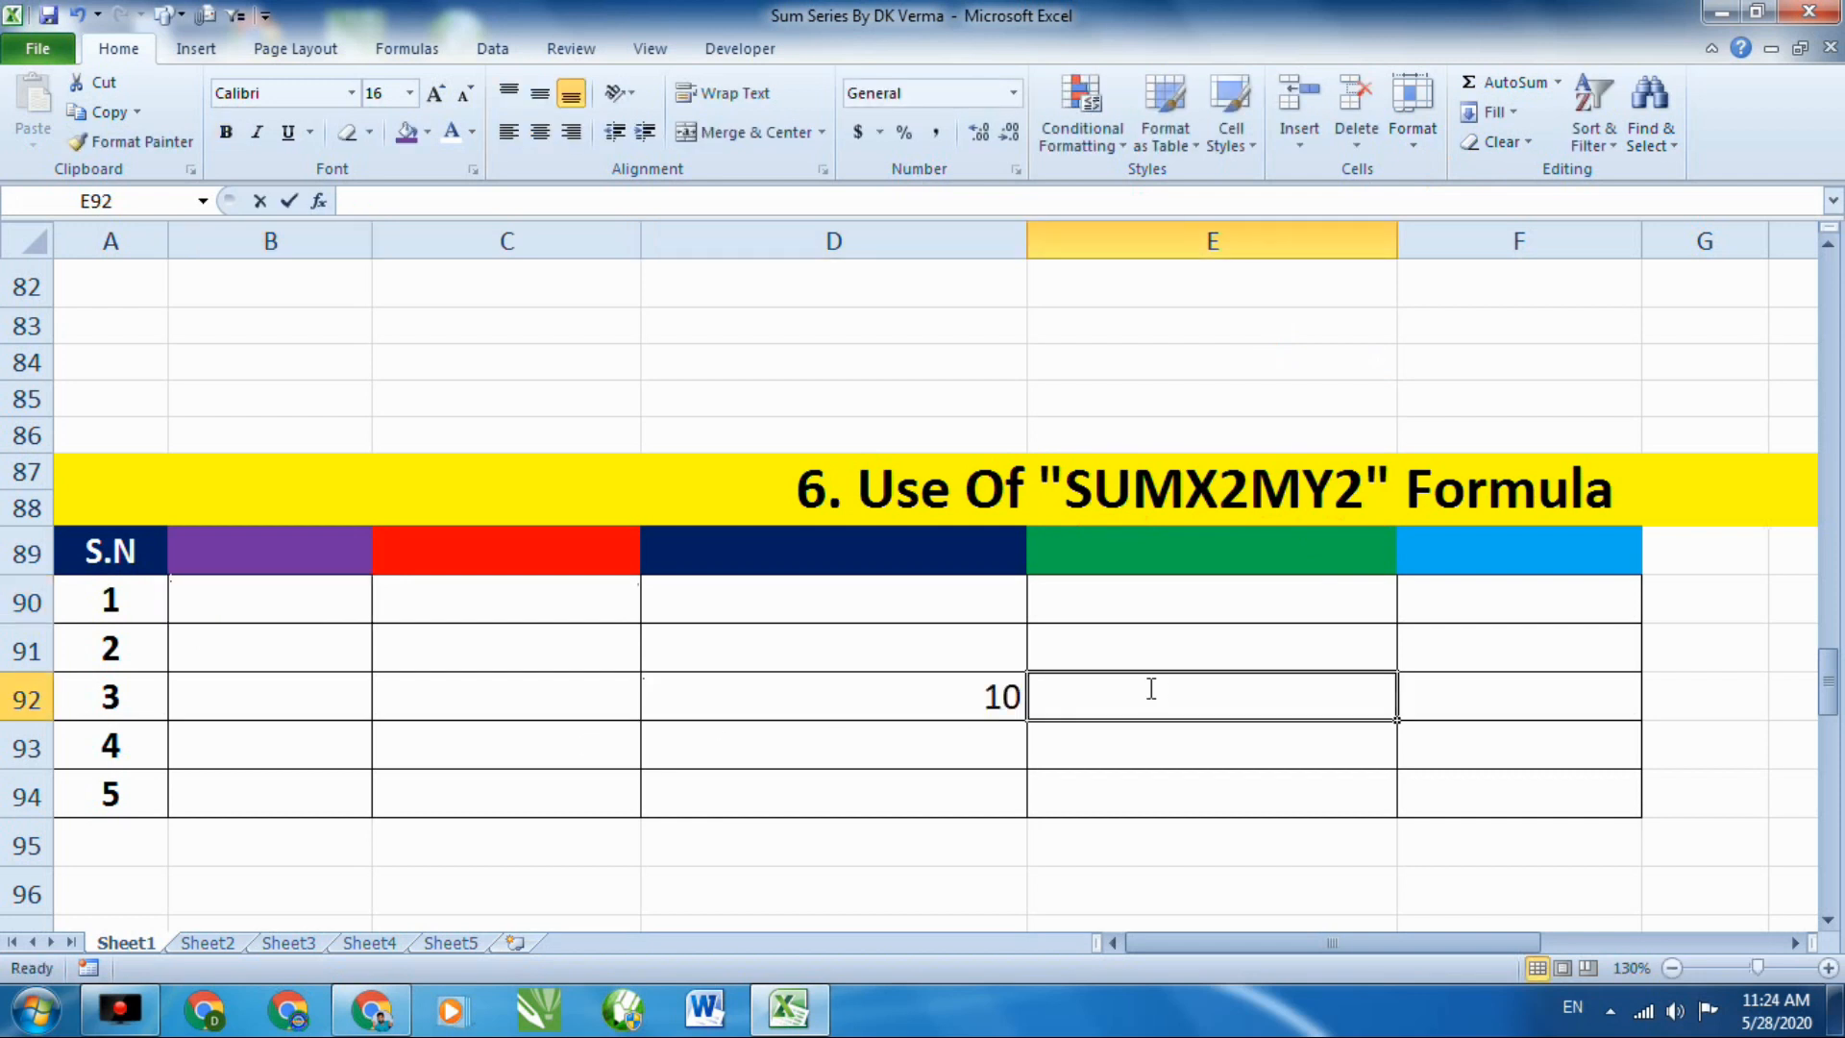
type("5")
left_click(975, 702)
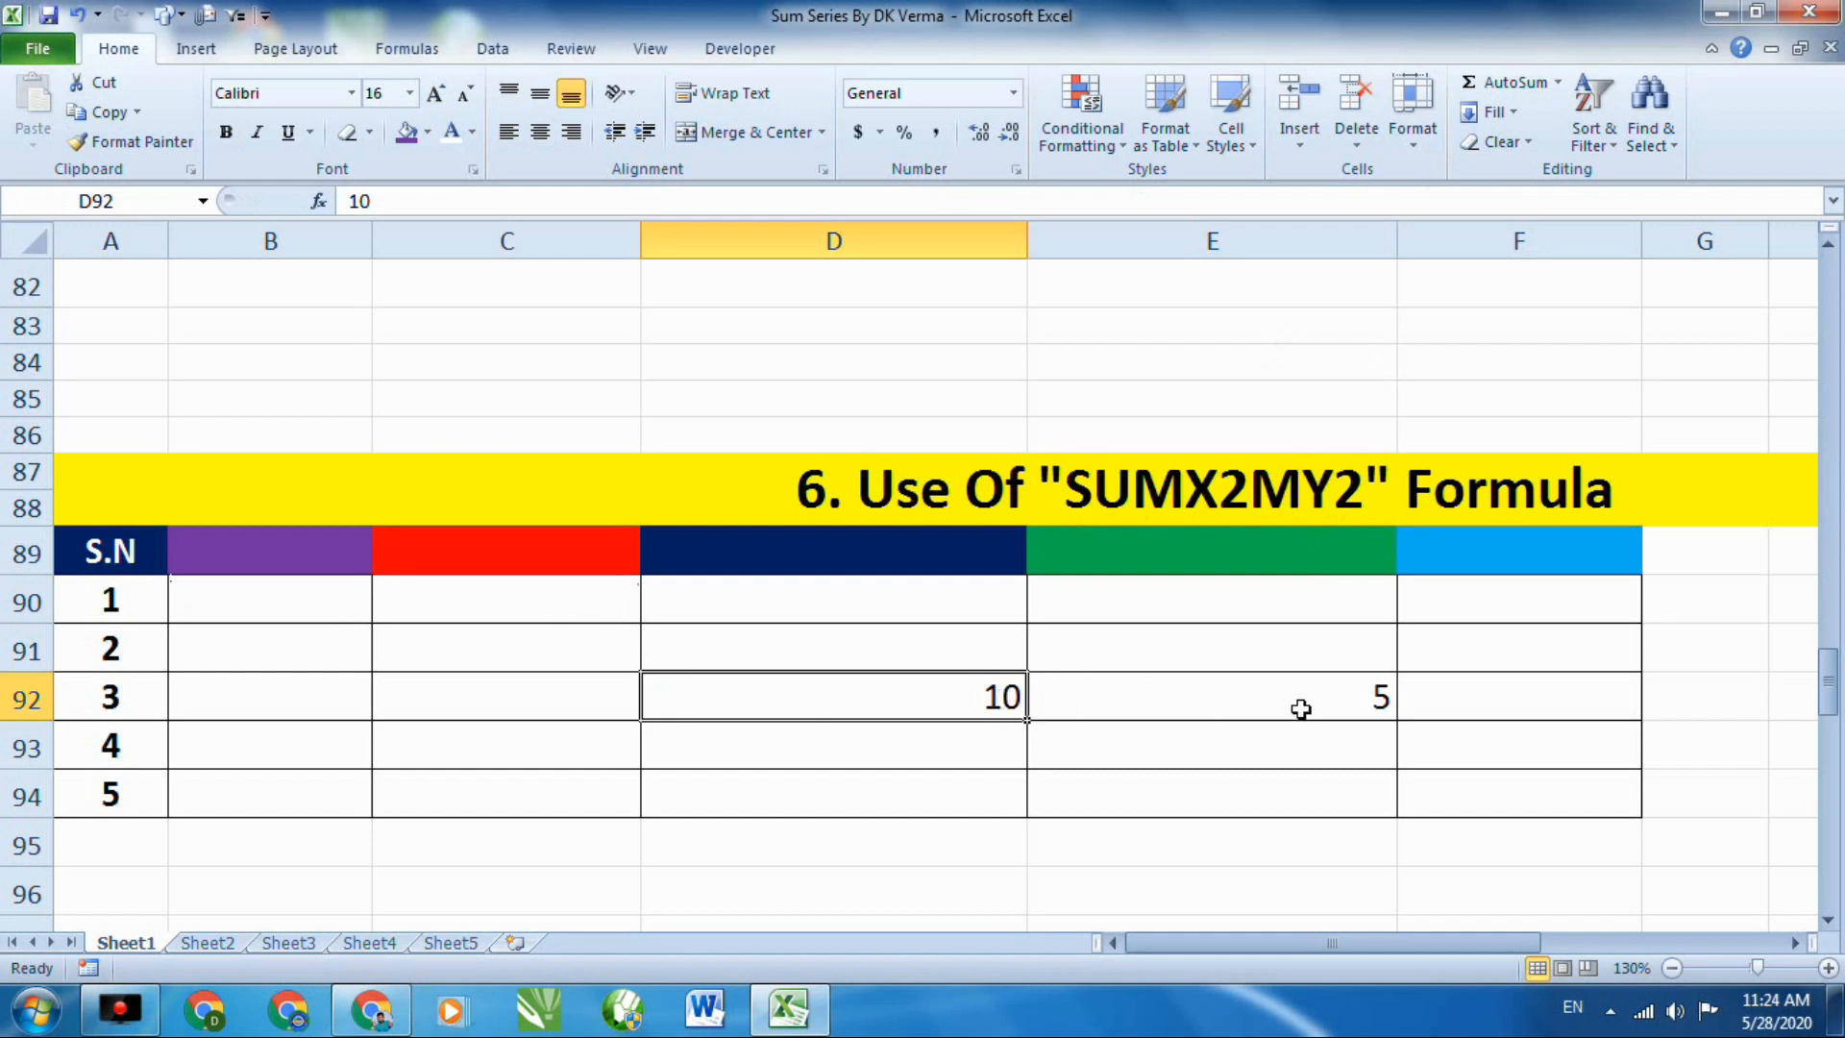
Calculate the difference of the two squares in F92 with =SUMX2MY2(D92,E92), and review both source cells.
double_click(1454, 697)
type("=")
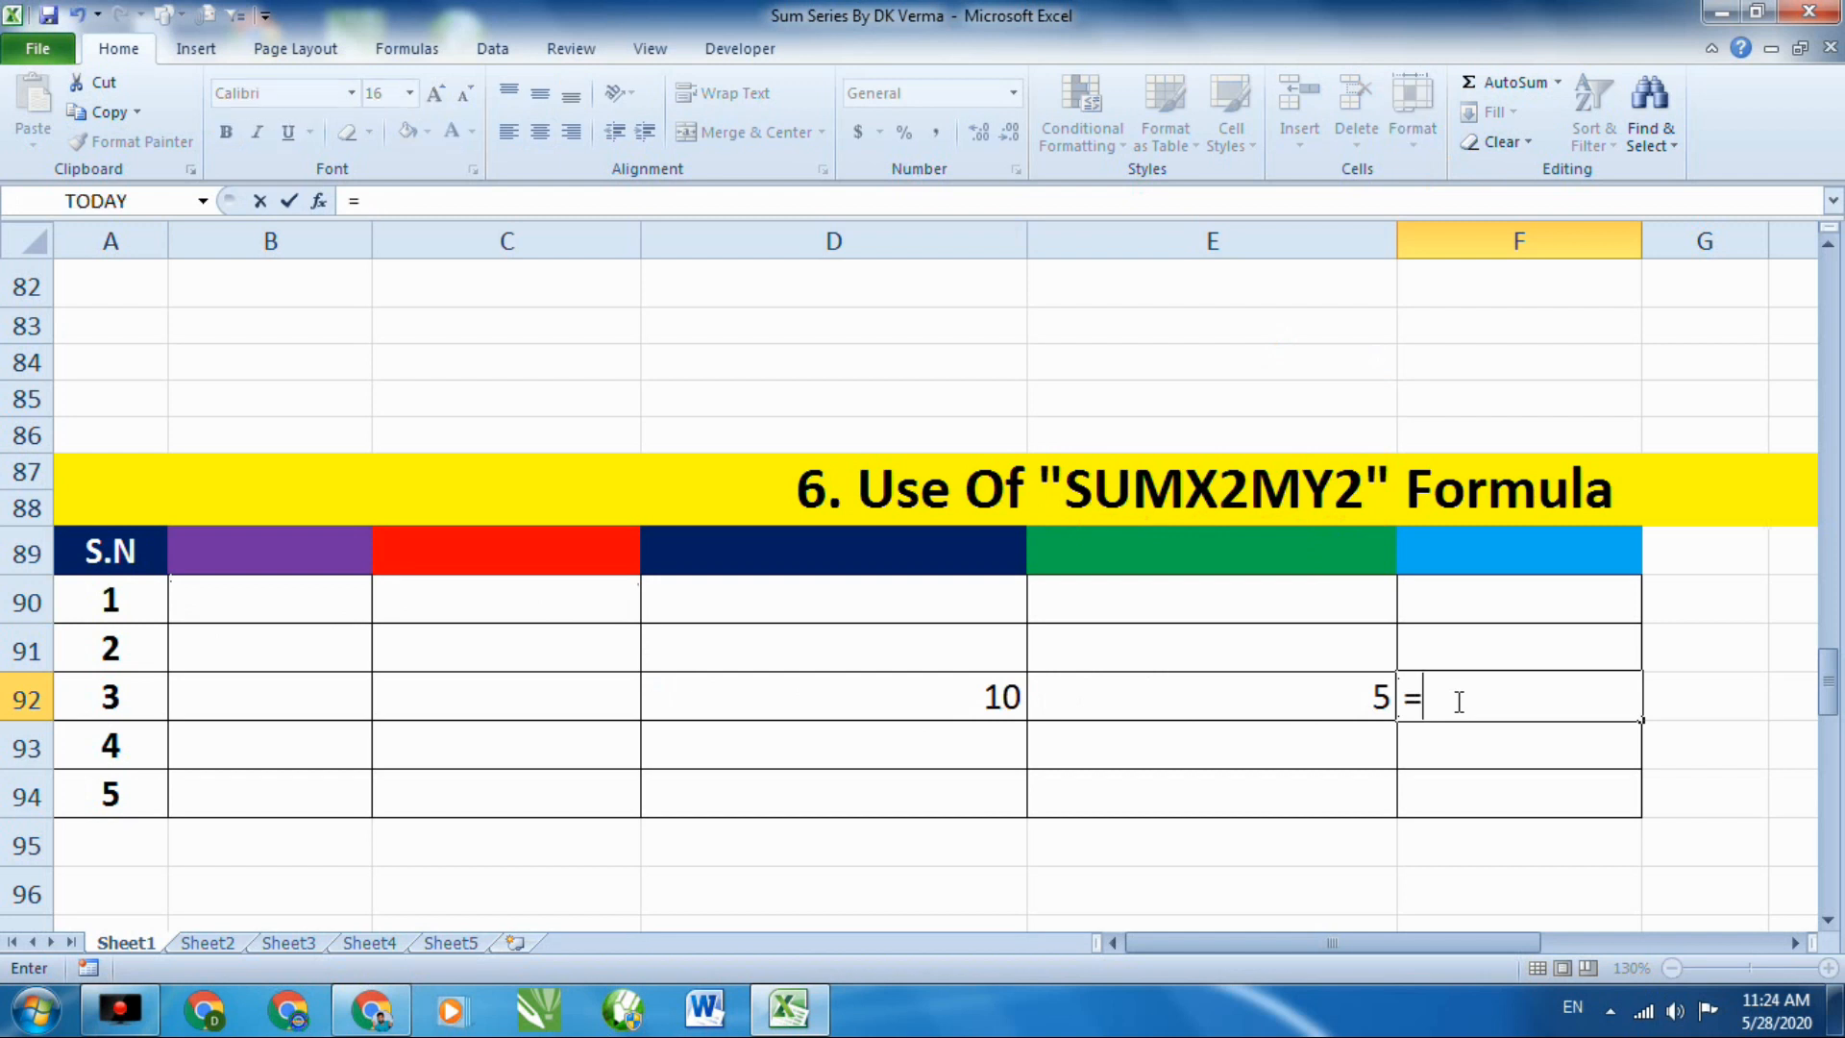
type("sum")
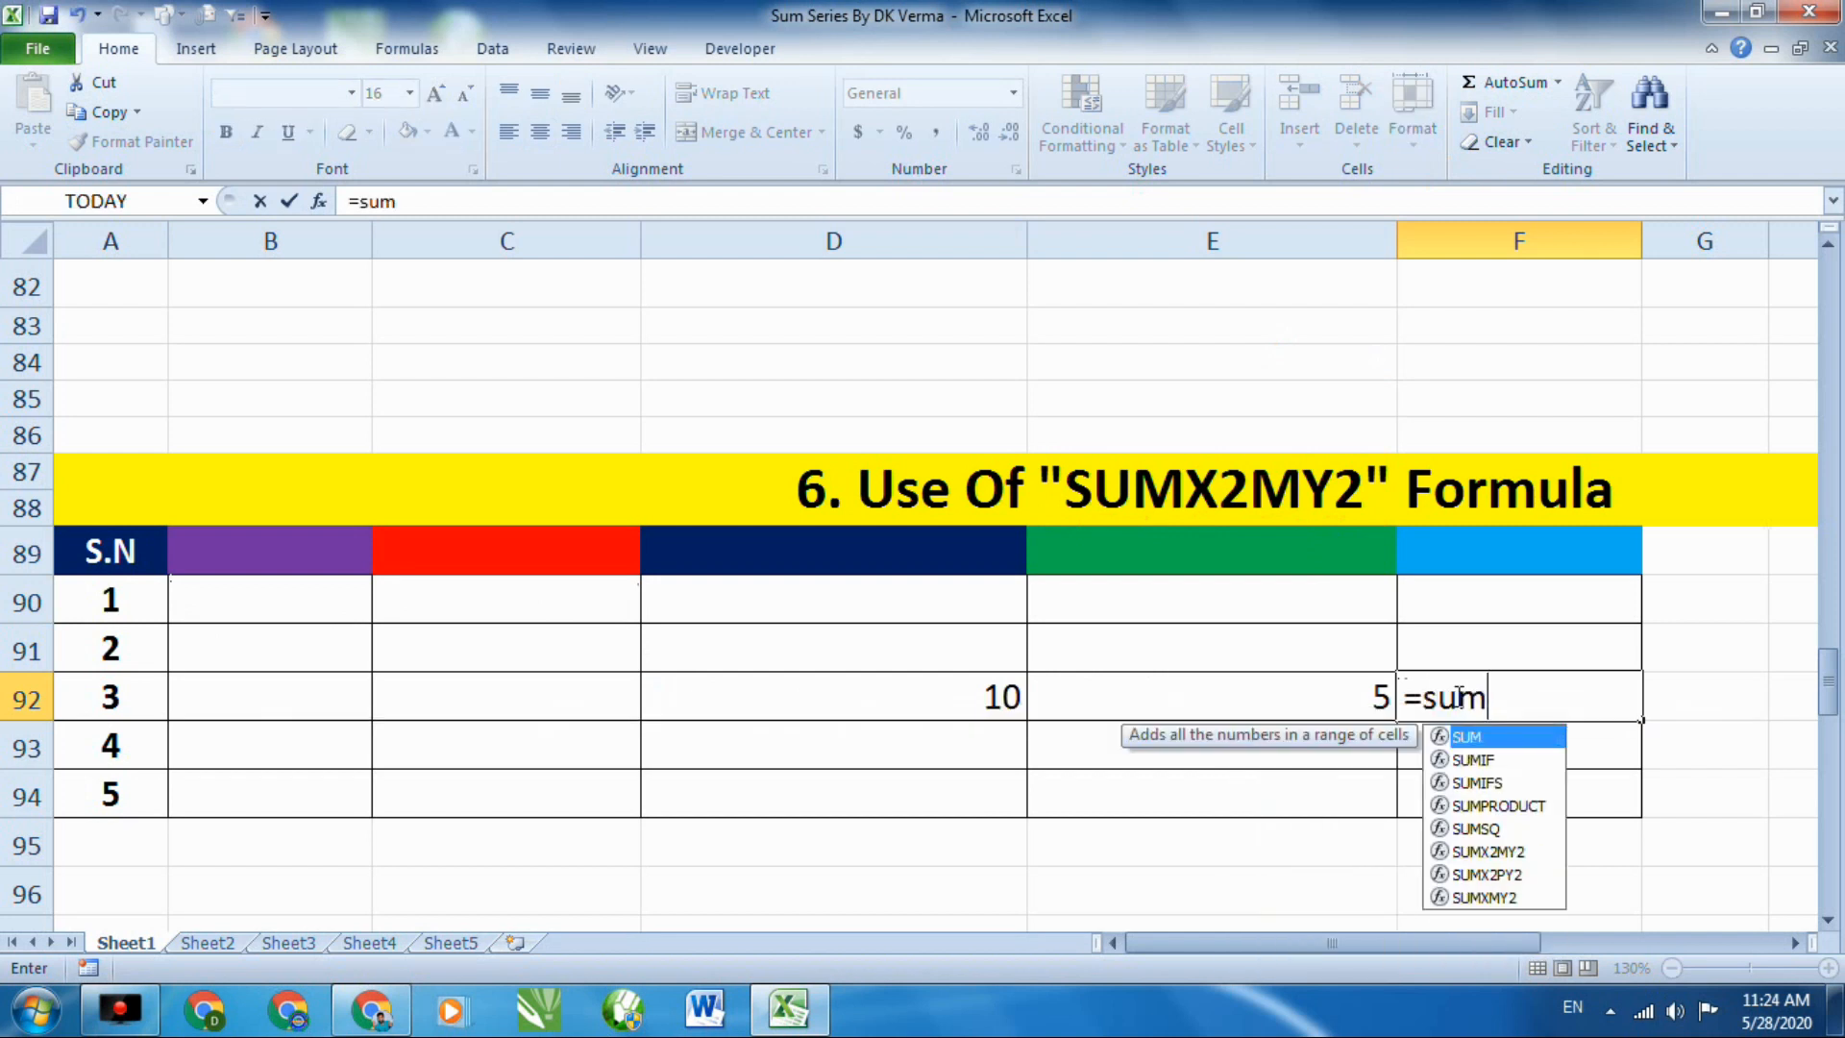
left_click(1493, 851)
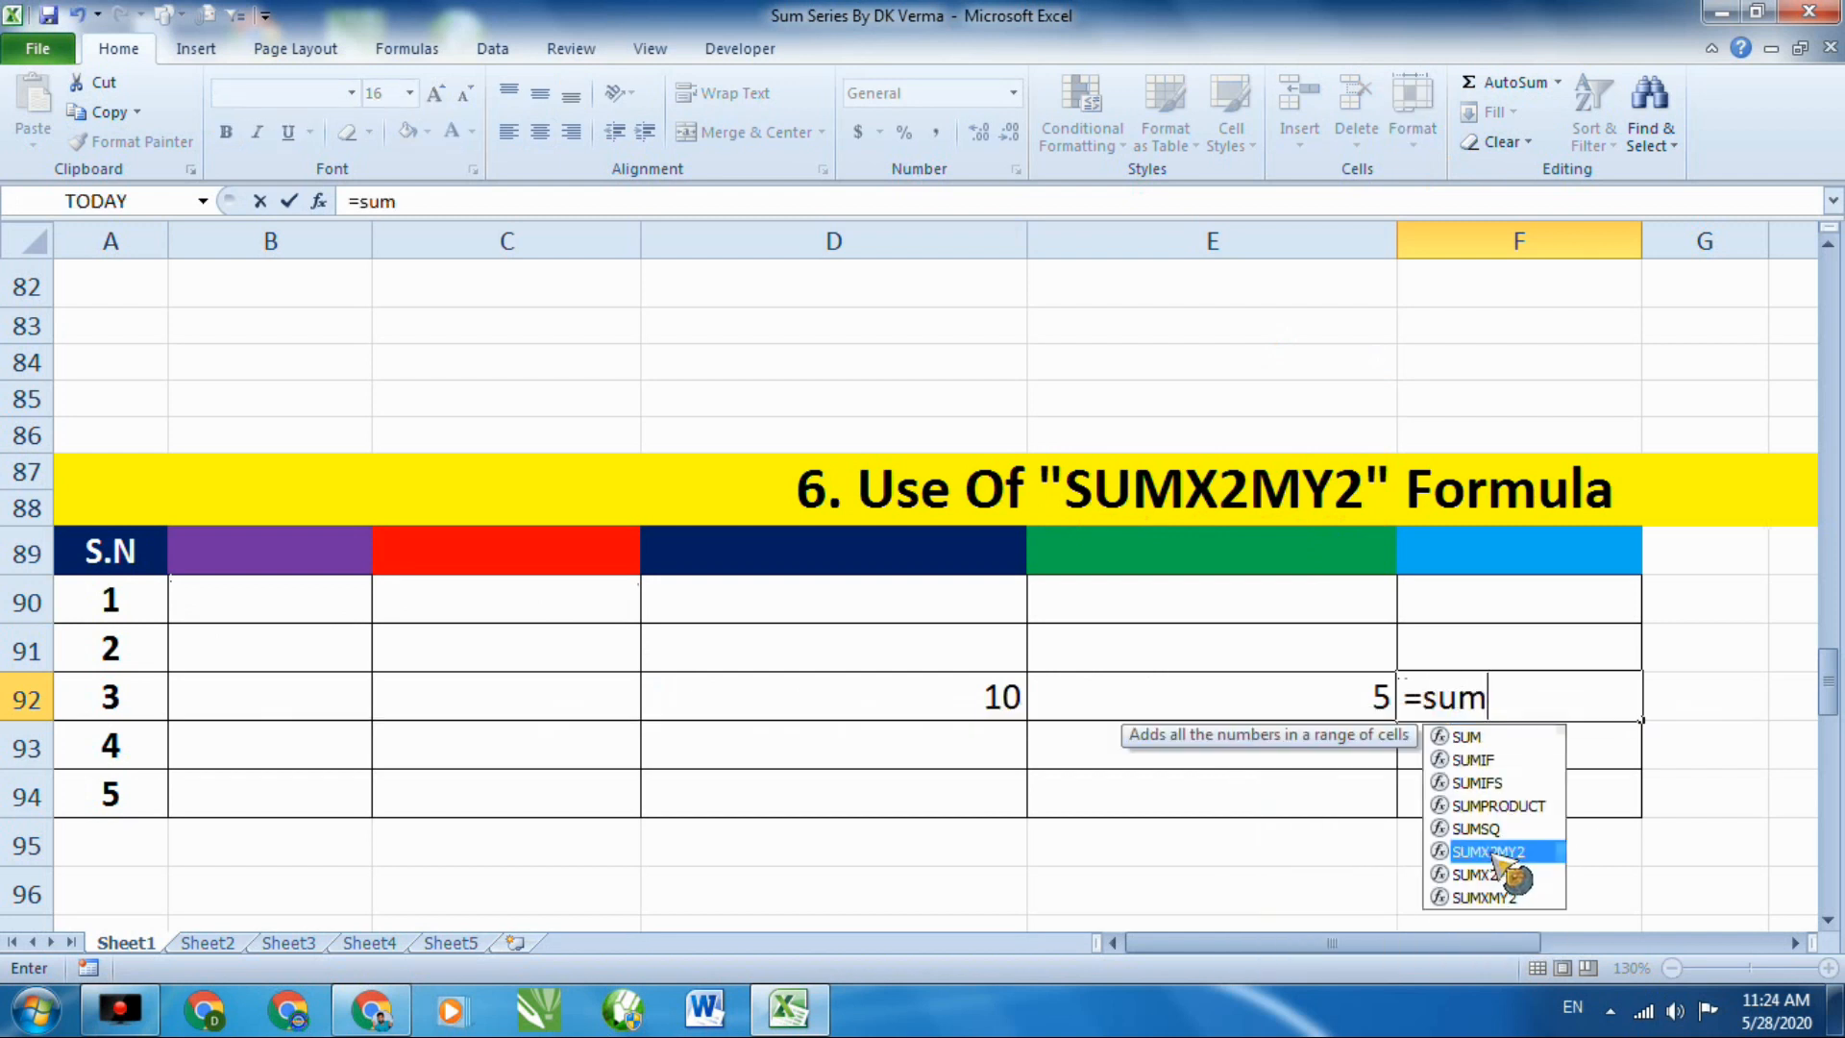
double_click(1492, 852)
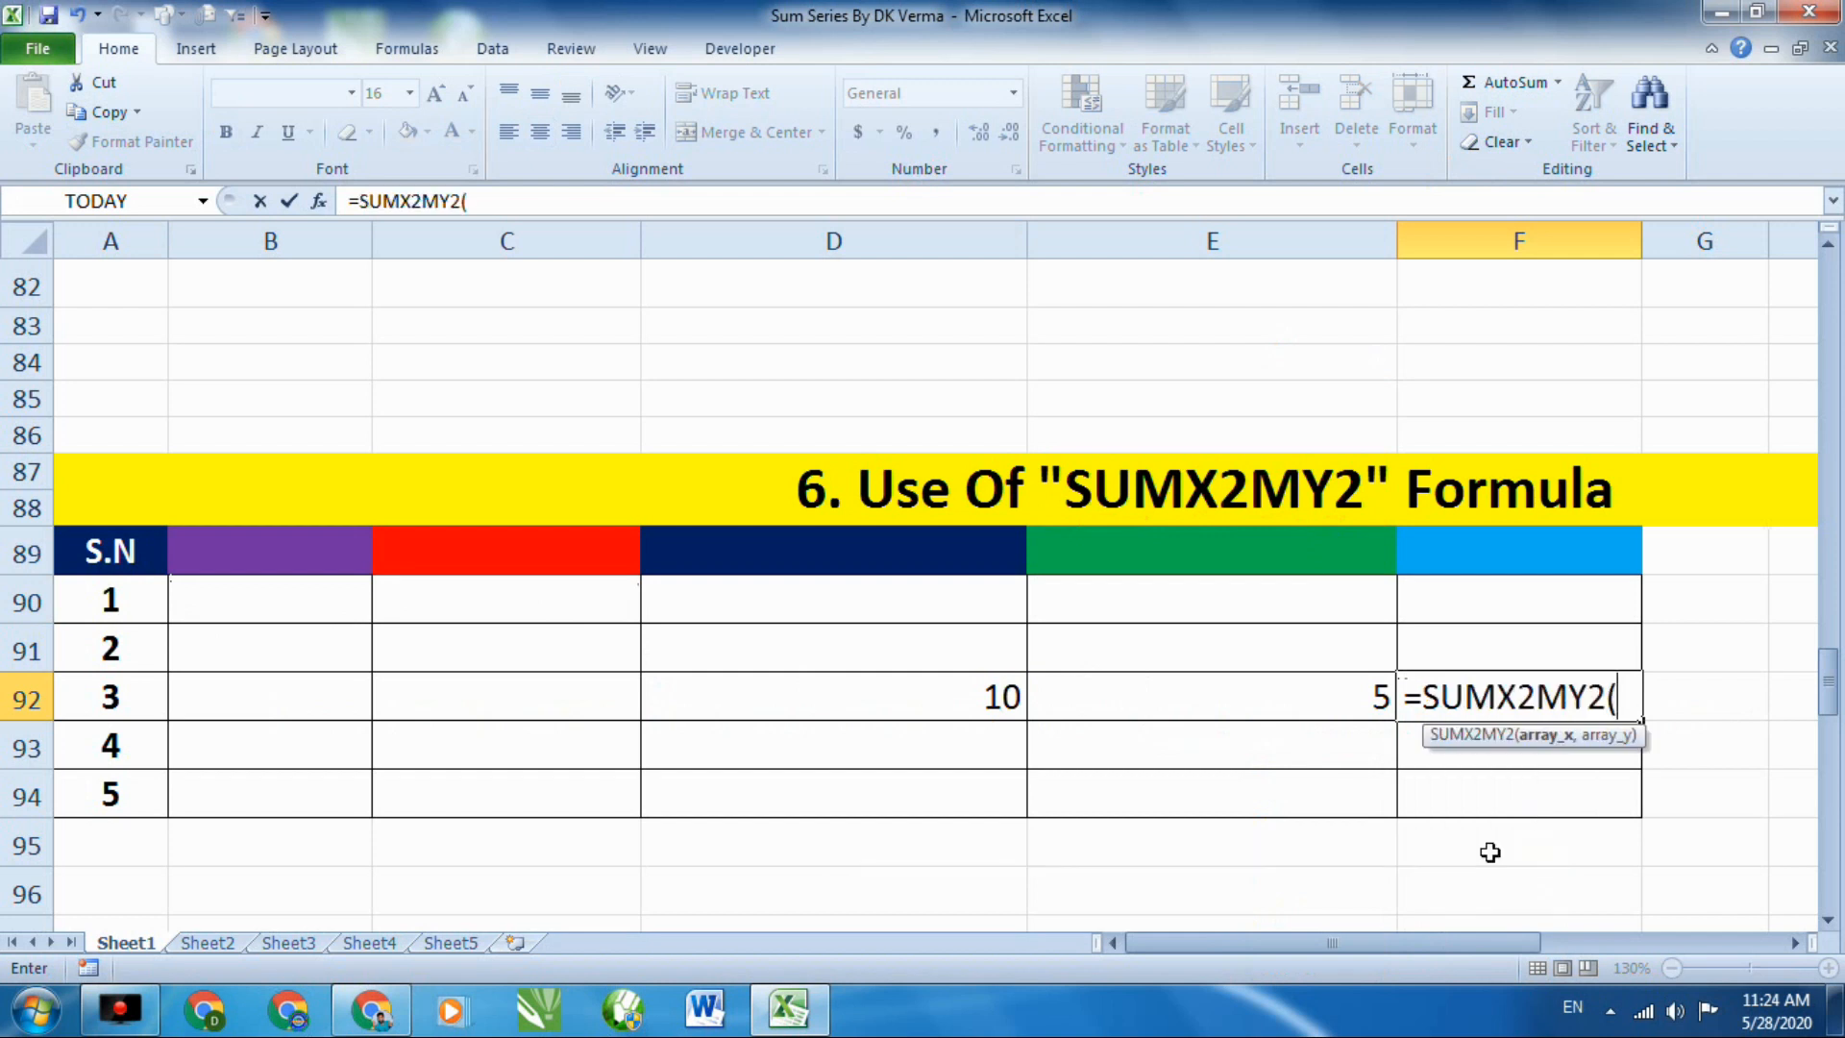
left_click(1000, 698)
type(",")
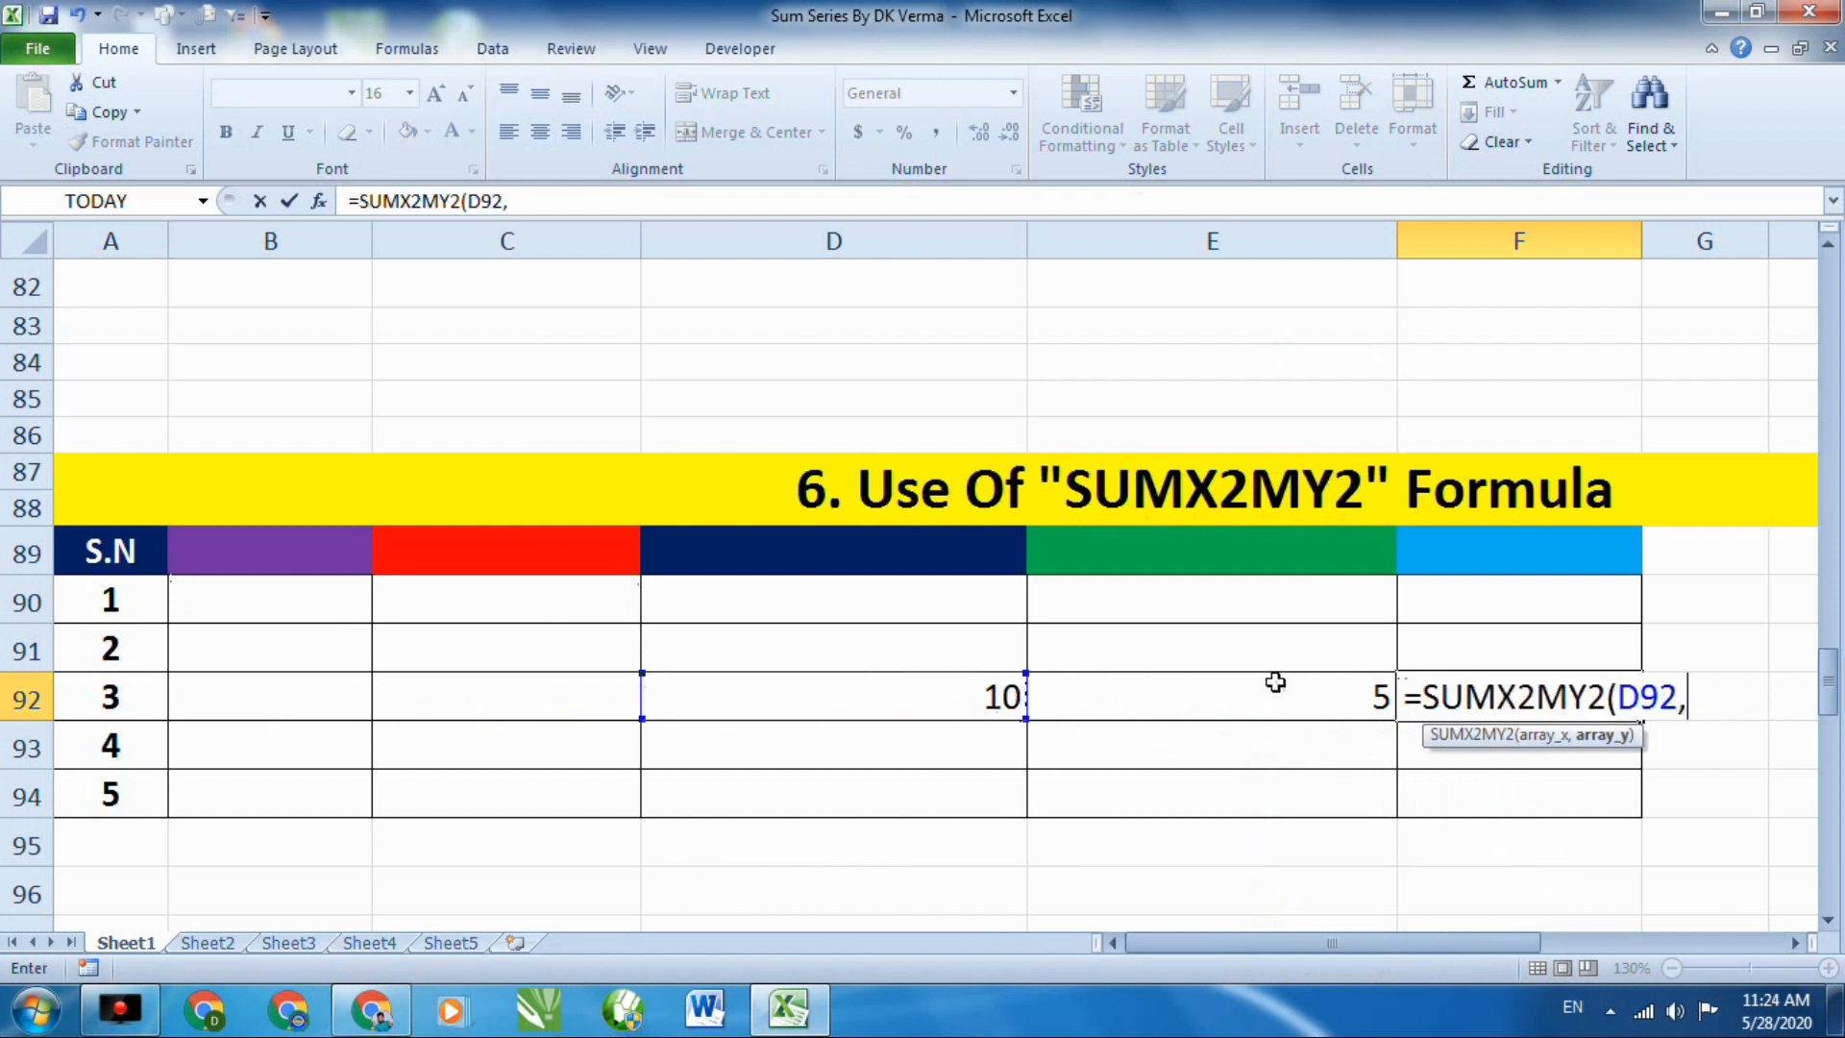
left_click(1278, 681)
type(")")
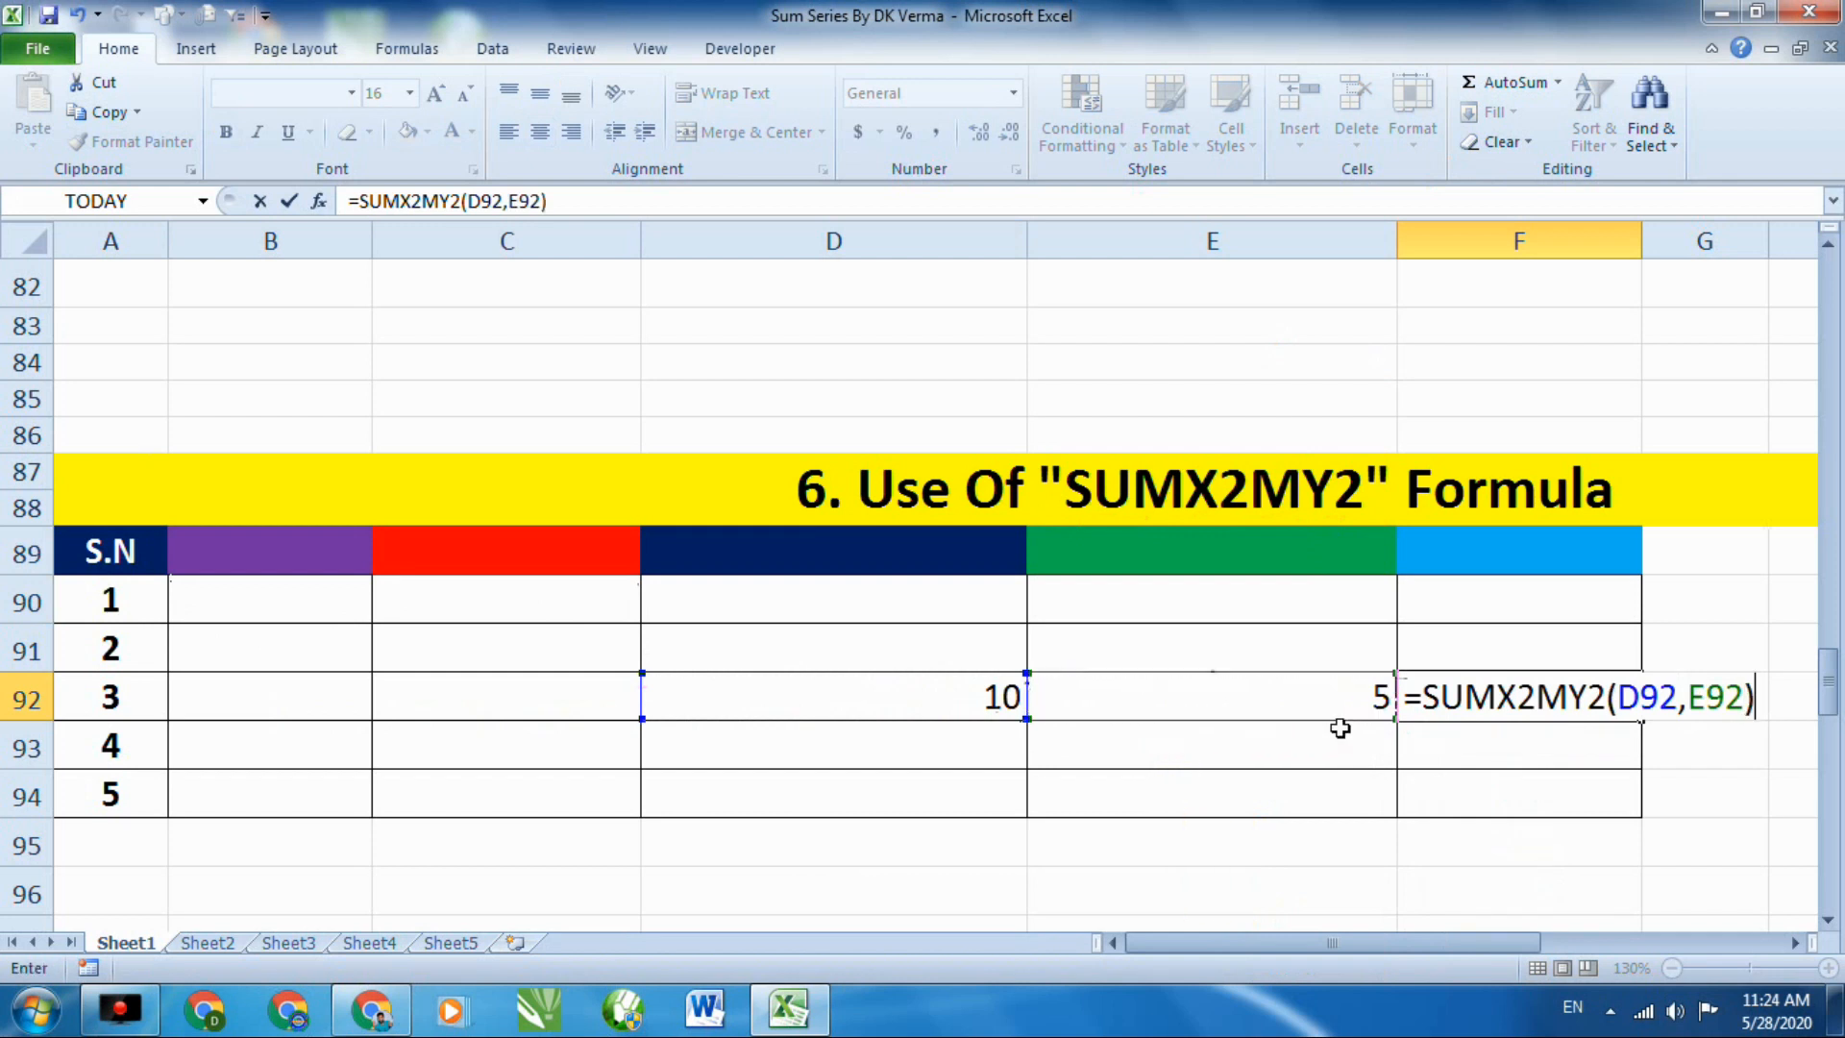
key("Return")
left_click(1004, 694)
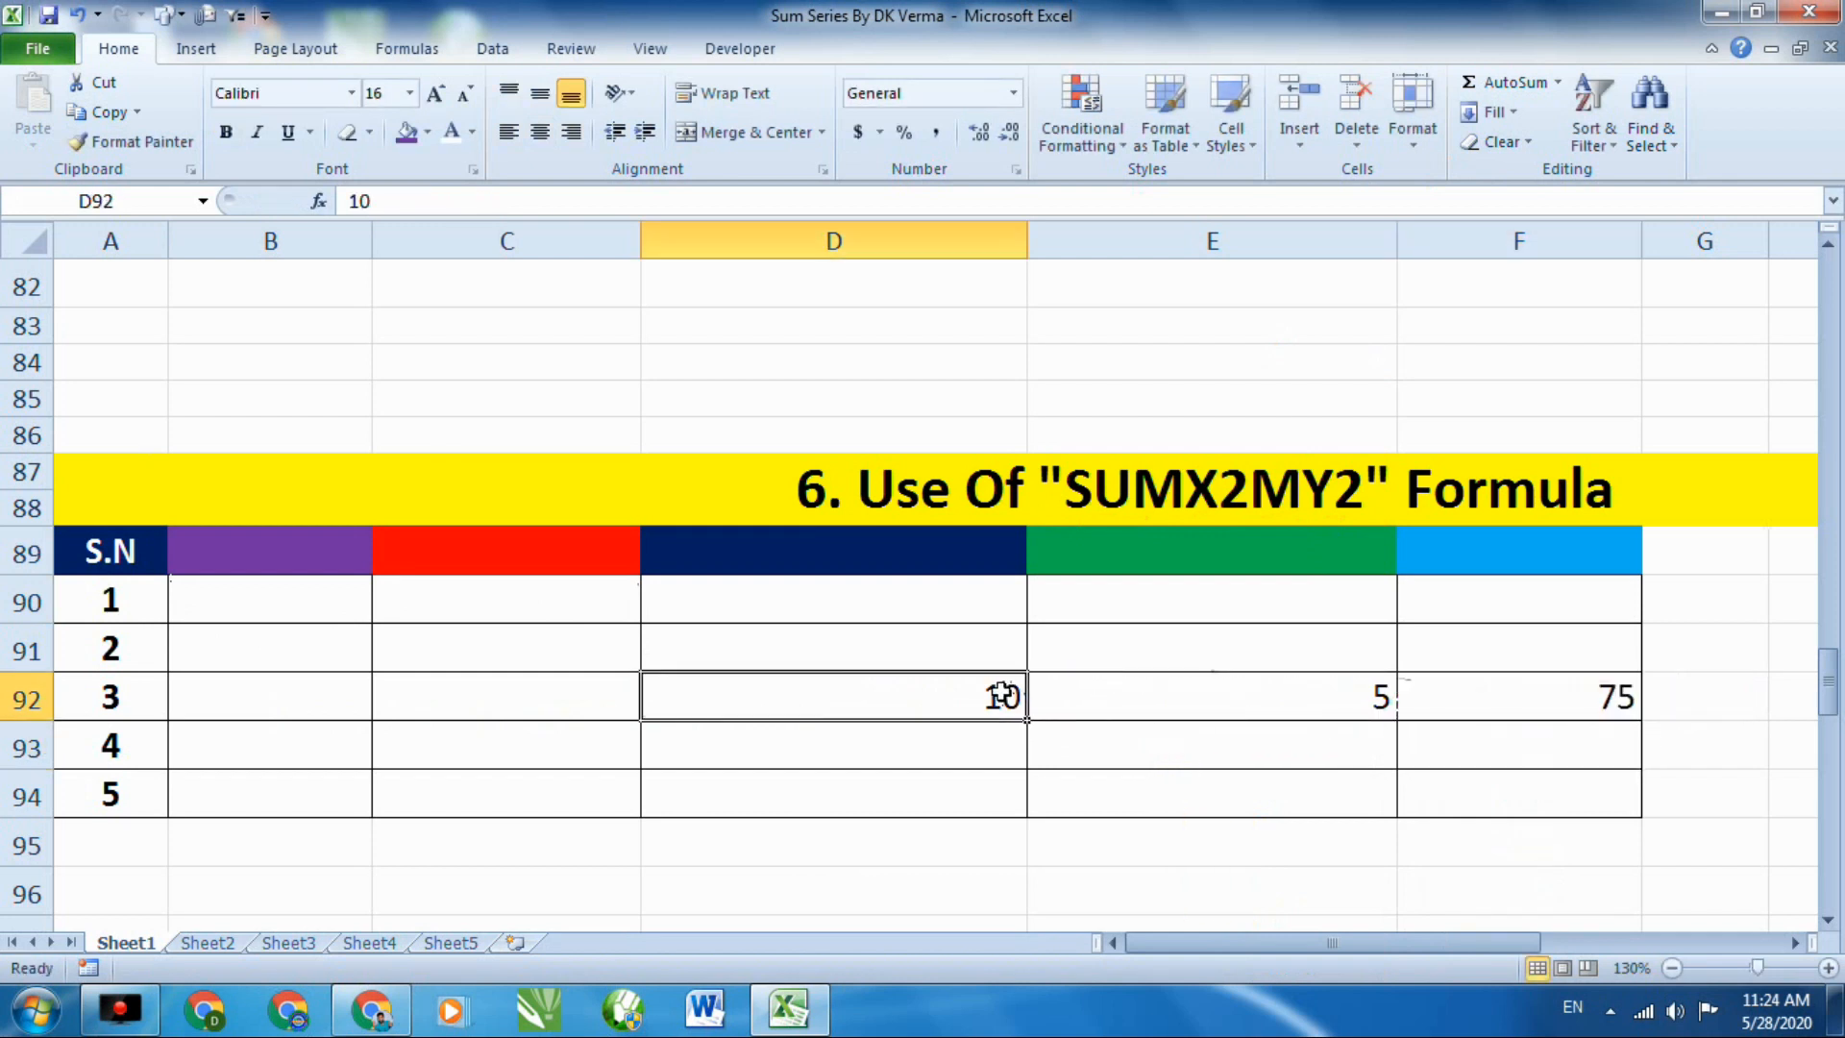
left_click(1265, 708)
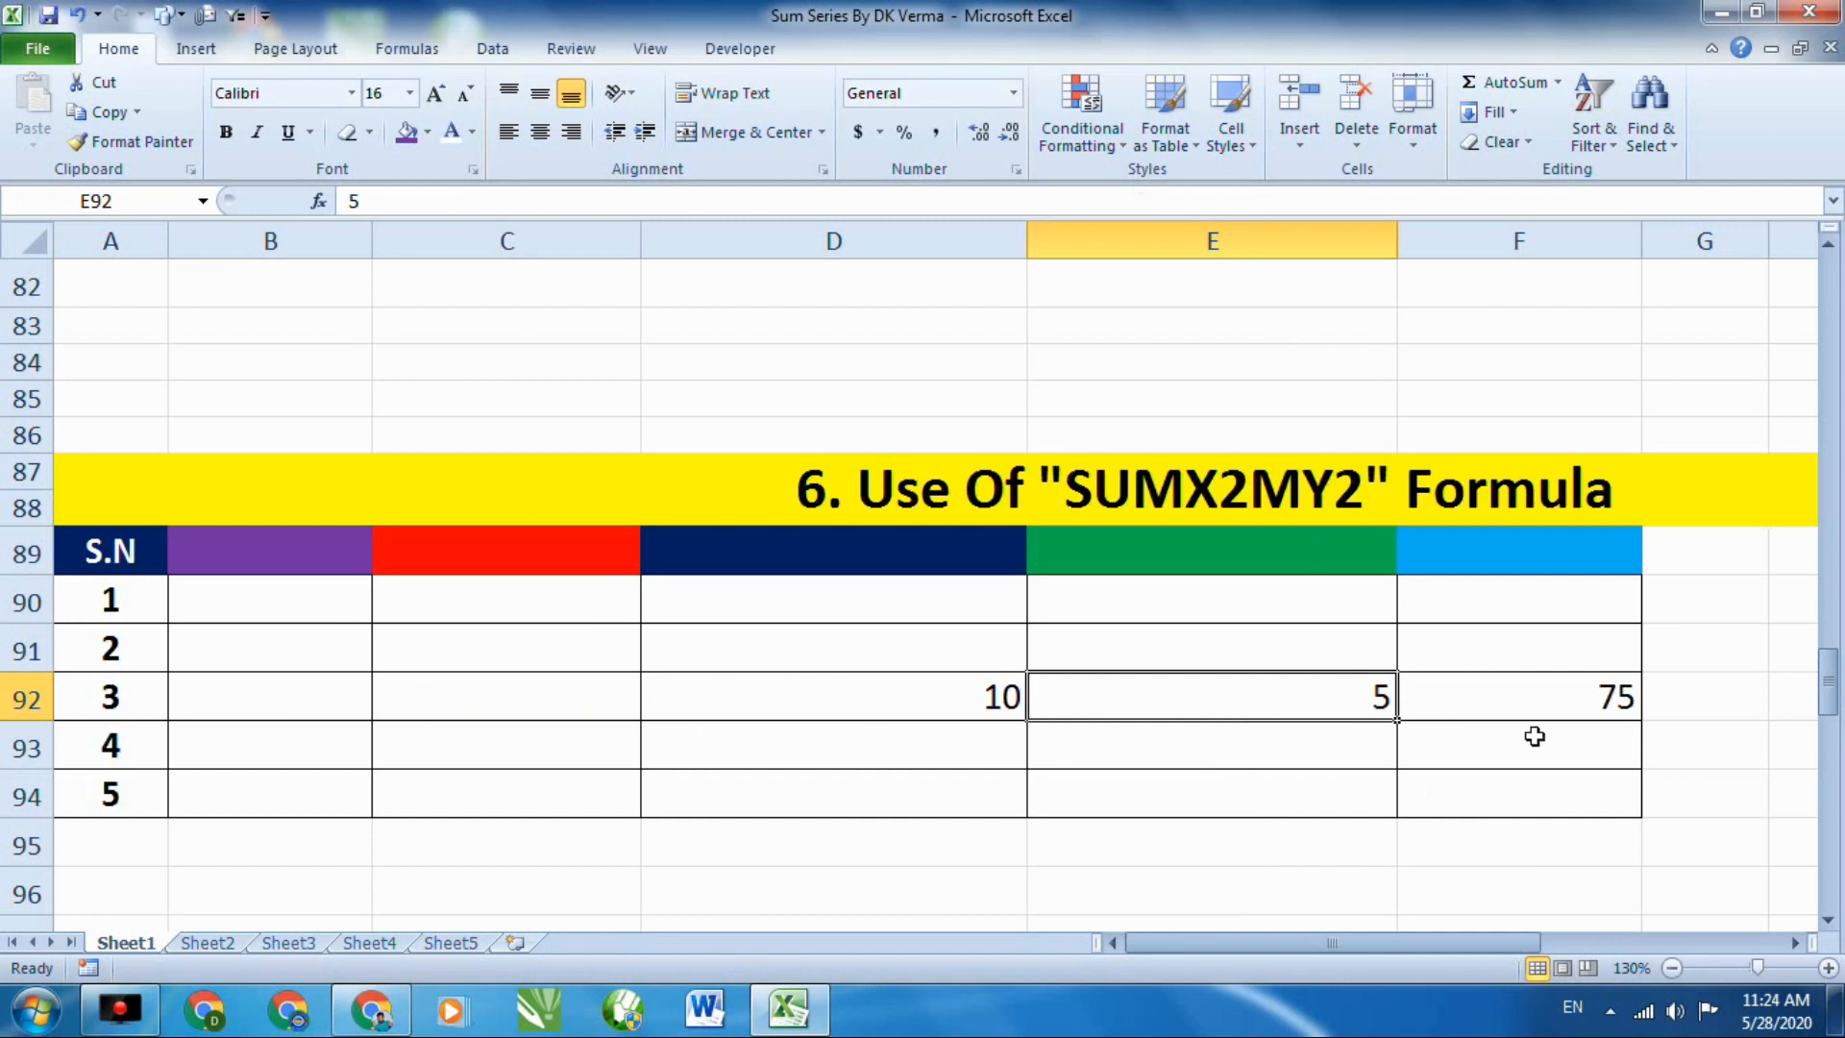
Enter a second pair of SUMX2MY2 sample values, 5 in D93 and 3 in E93.
left_click(987, 747)
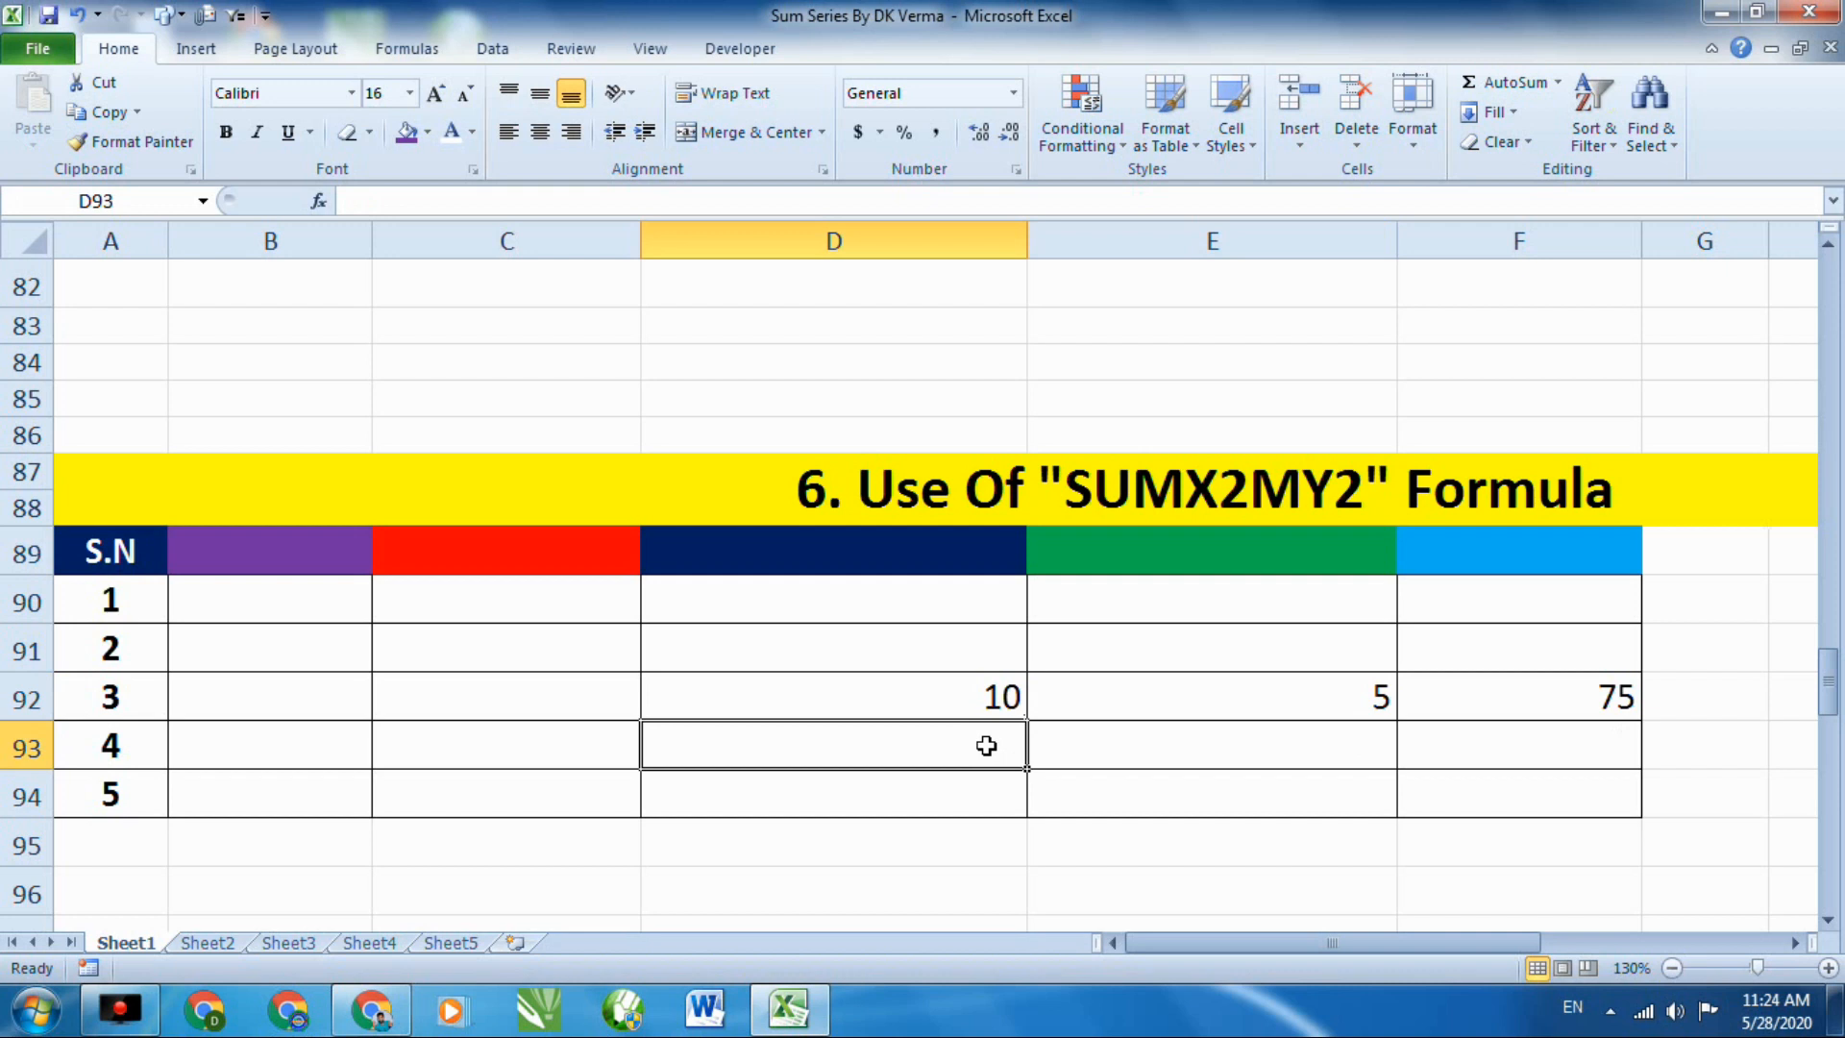
type("5")
left_click(1246, 746)
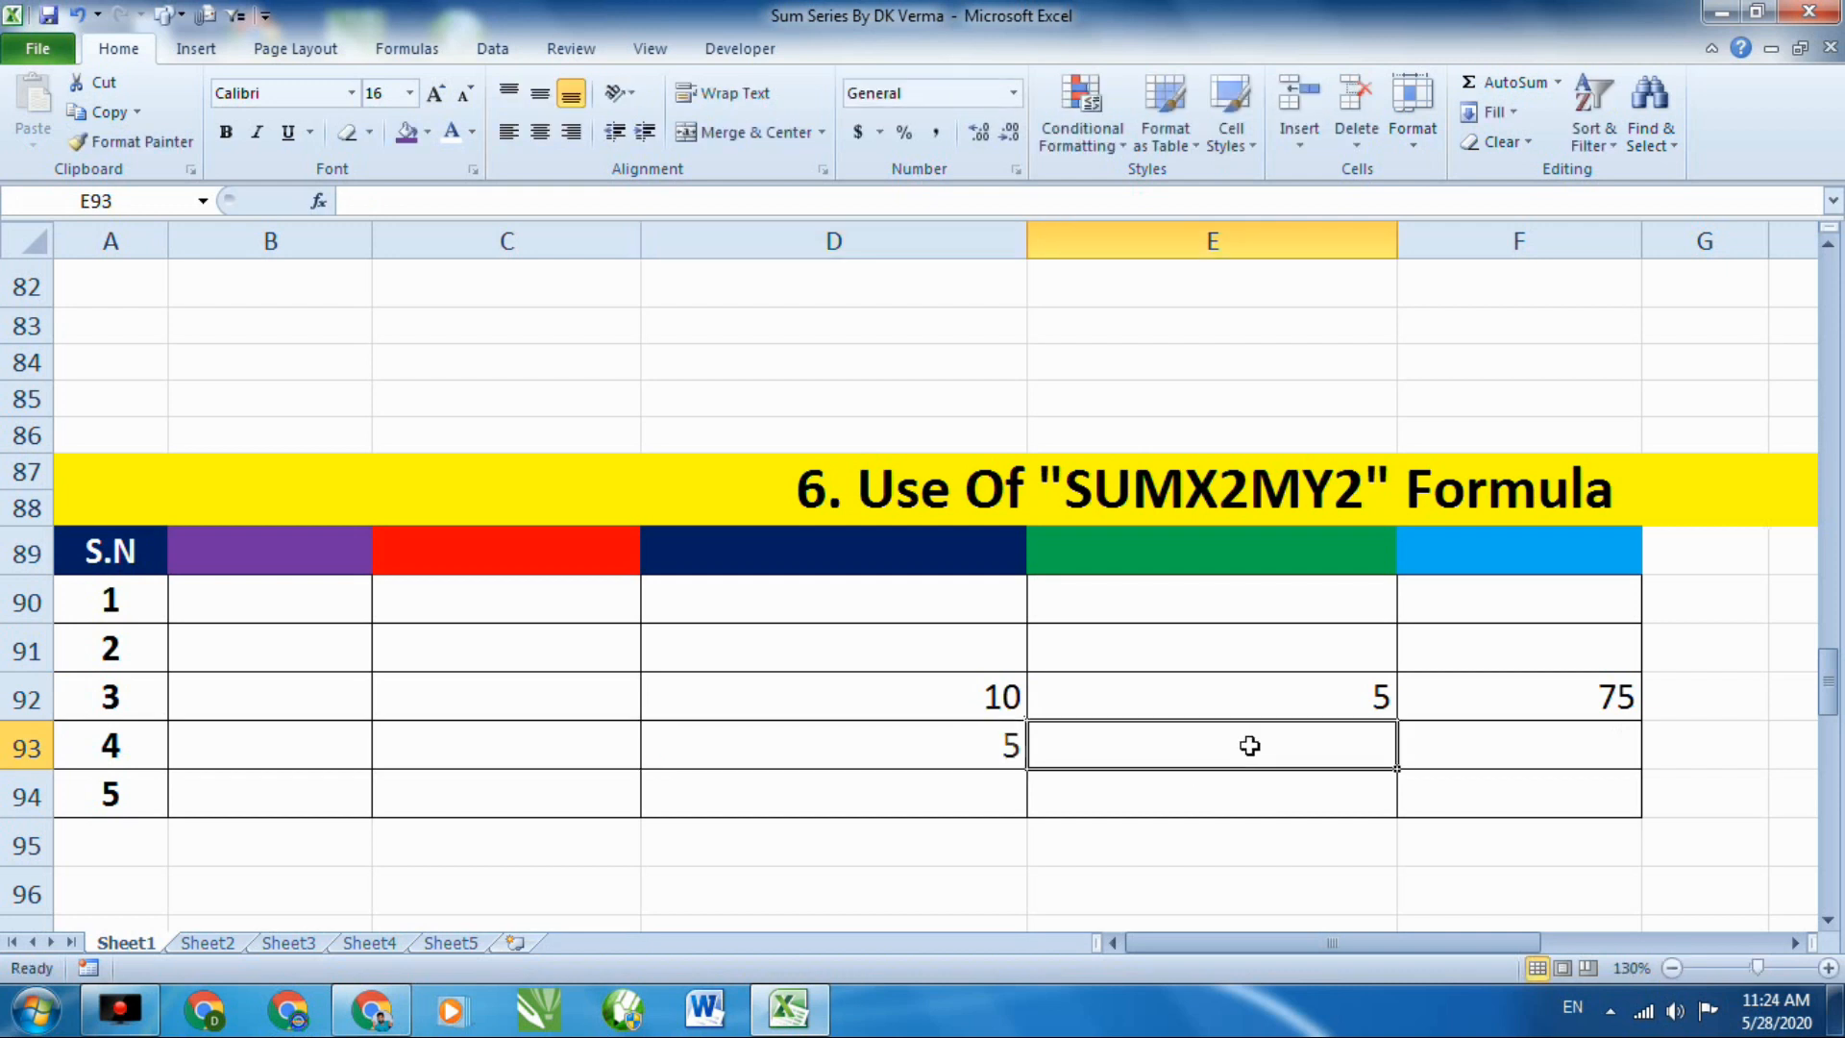
type("3")
Calculate the difference of squares for the second pair in F93 with =SUMX2MY2(D93,E93).
left_click(1417, 747)
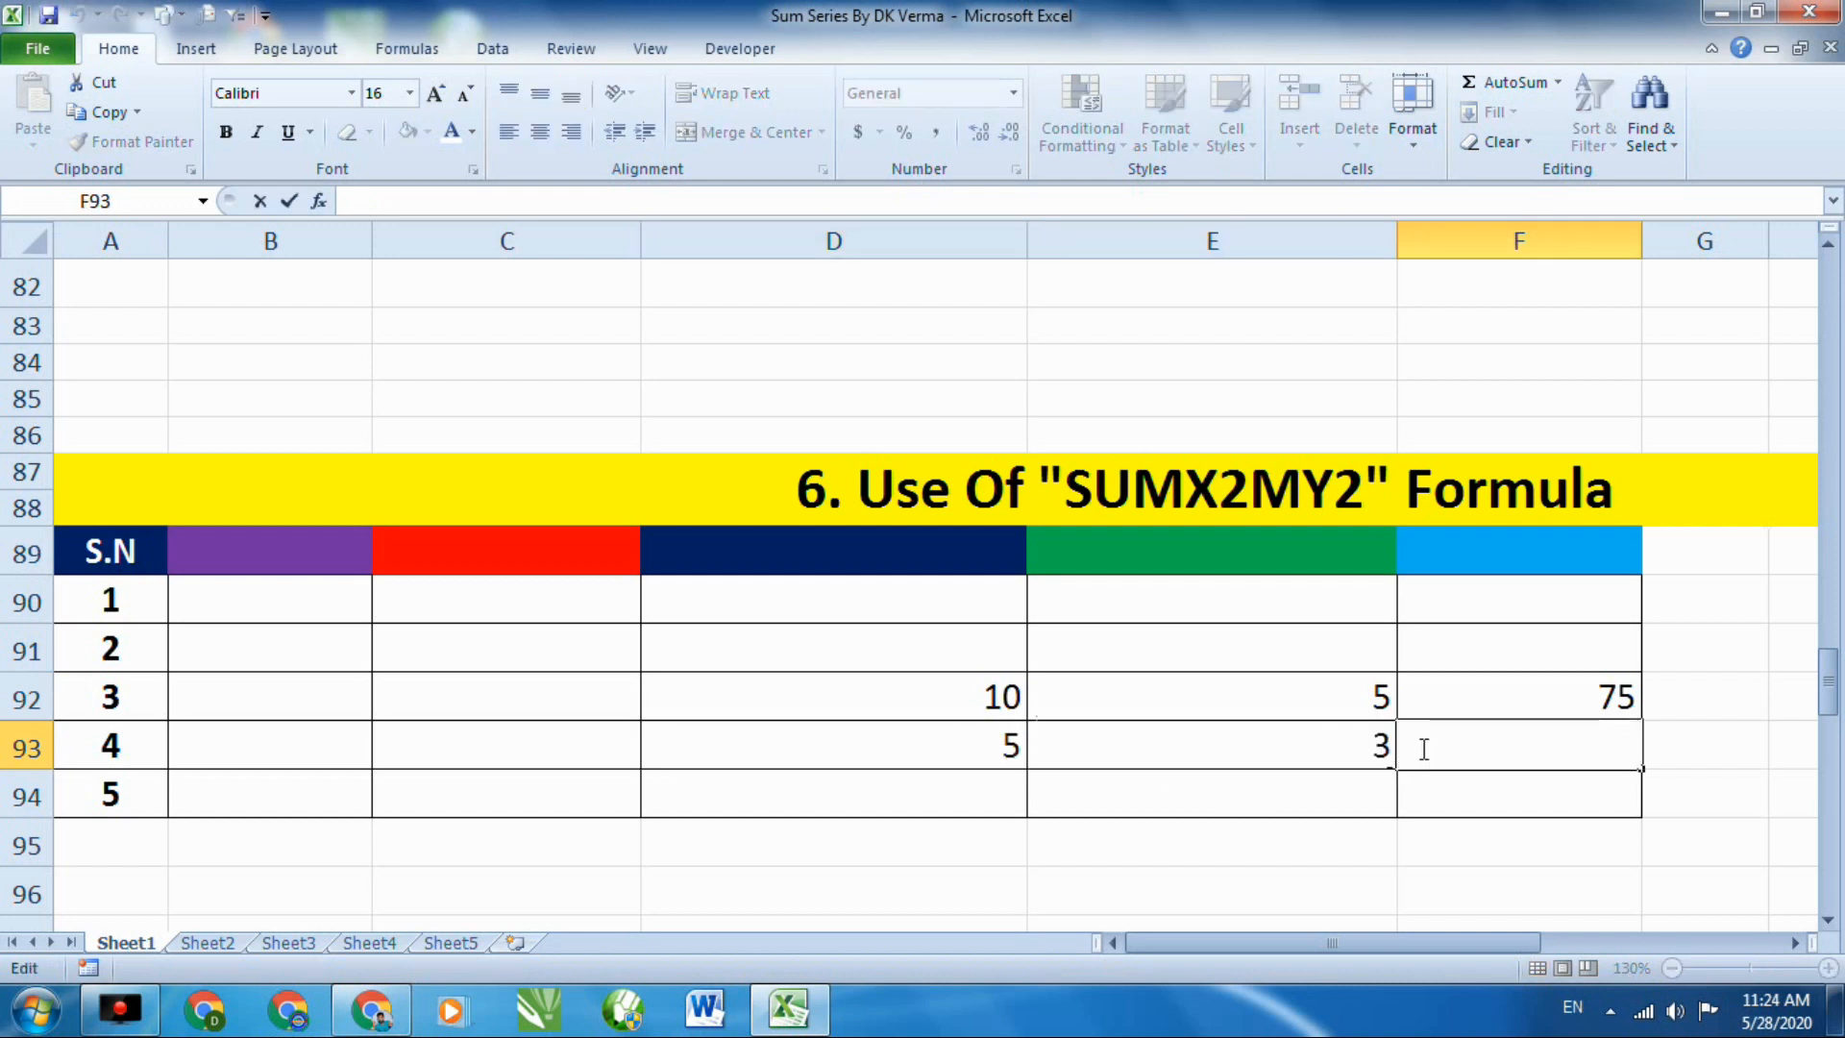
type("=sum")
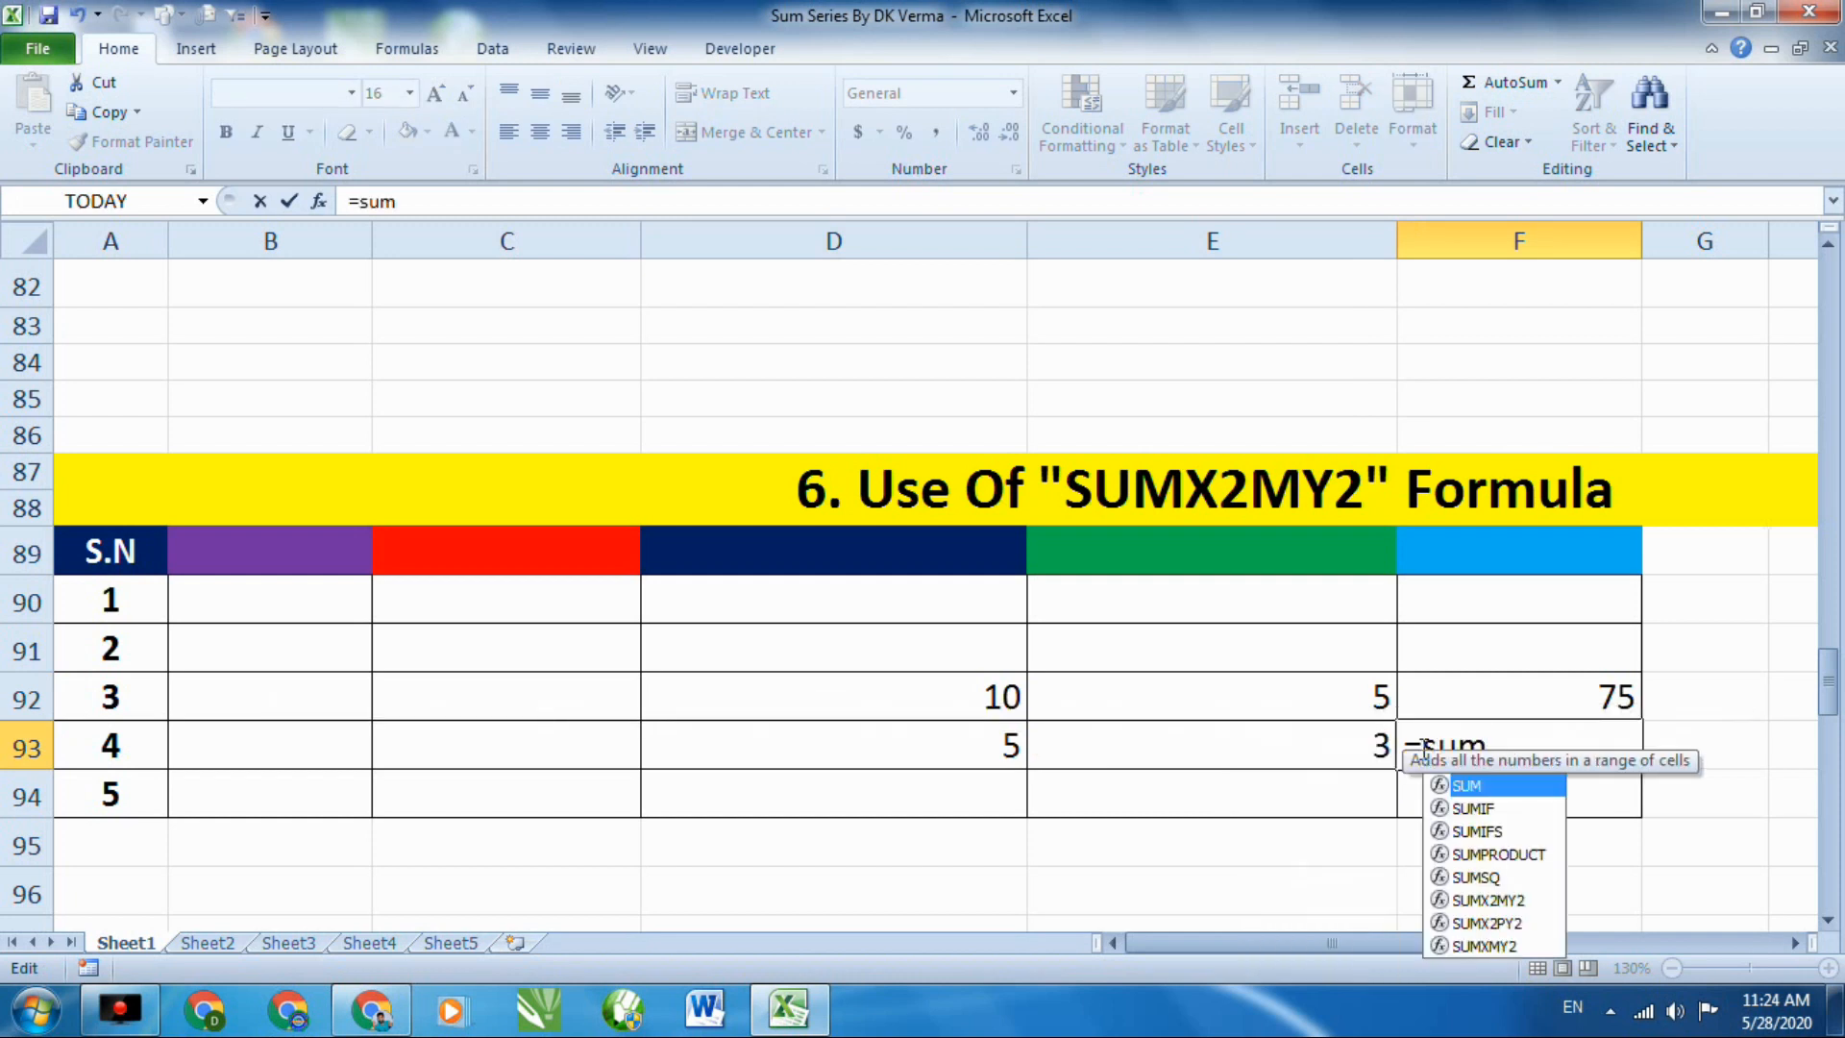
scroll(1466, 932, "down", 1)
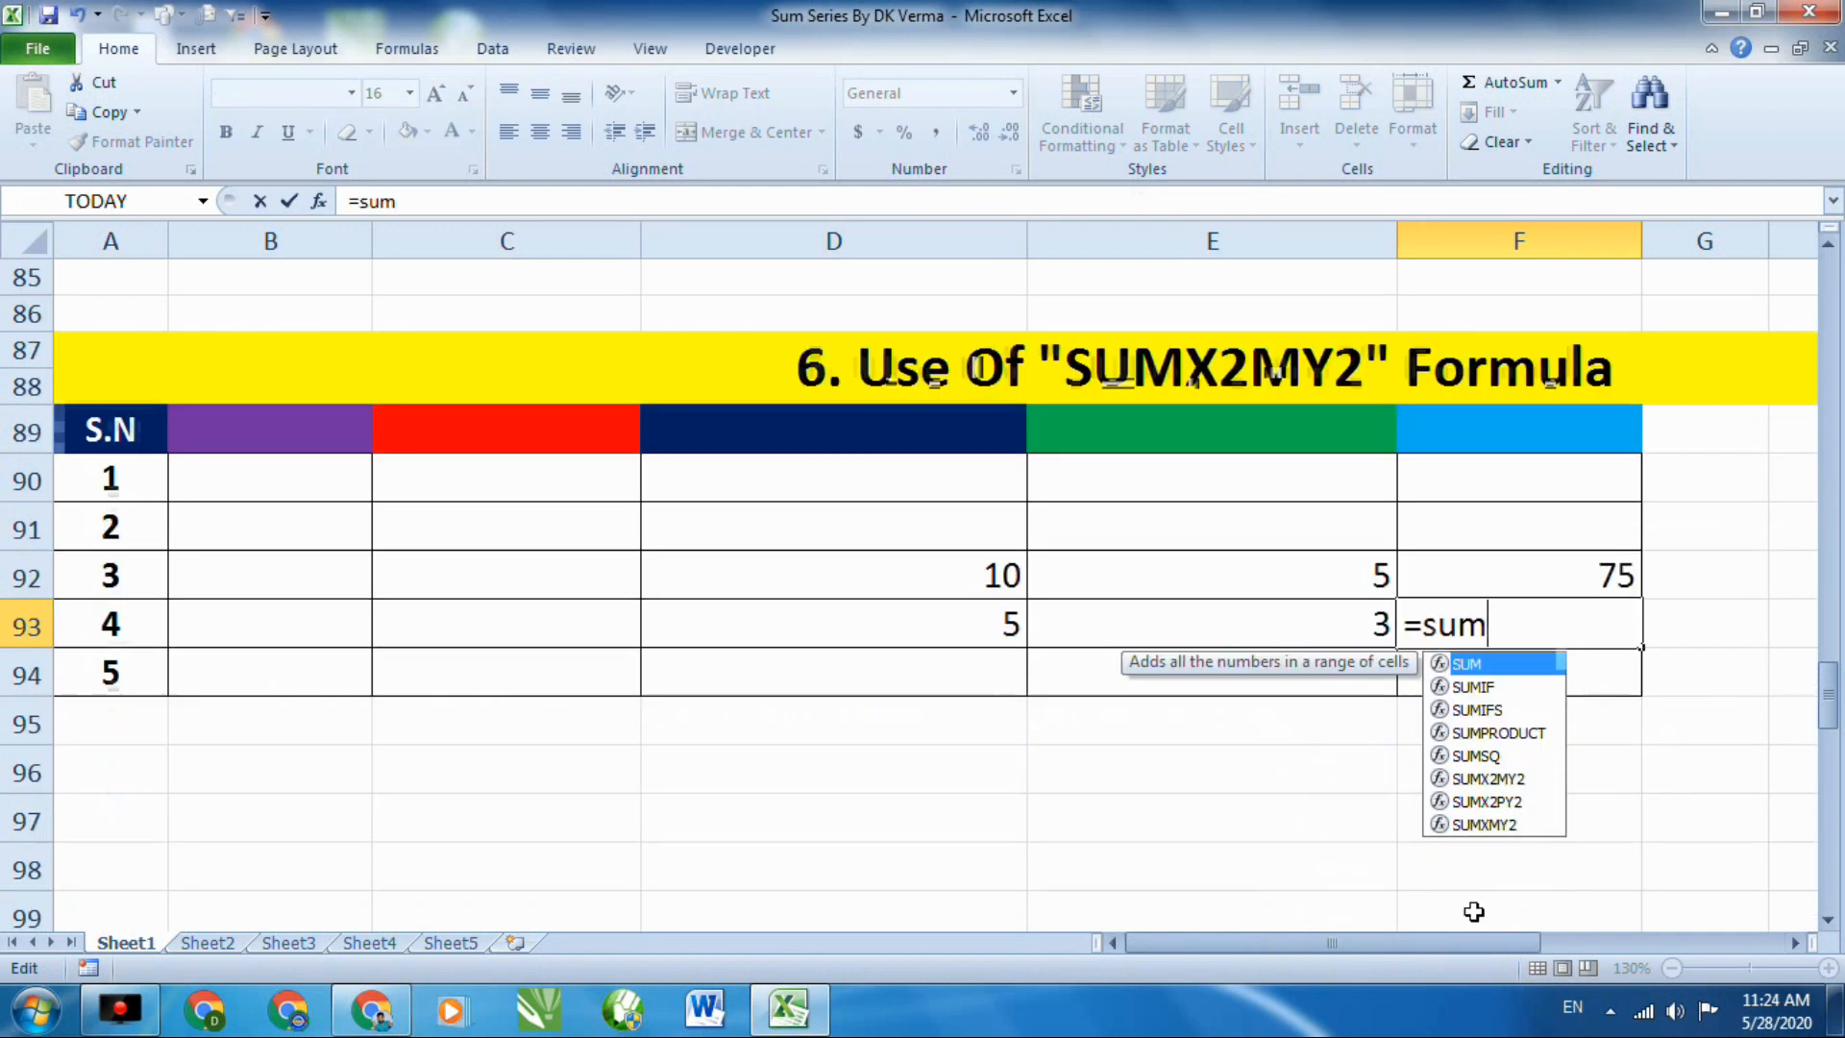
left_click(1492, 802)
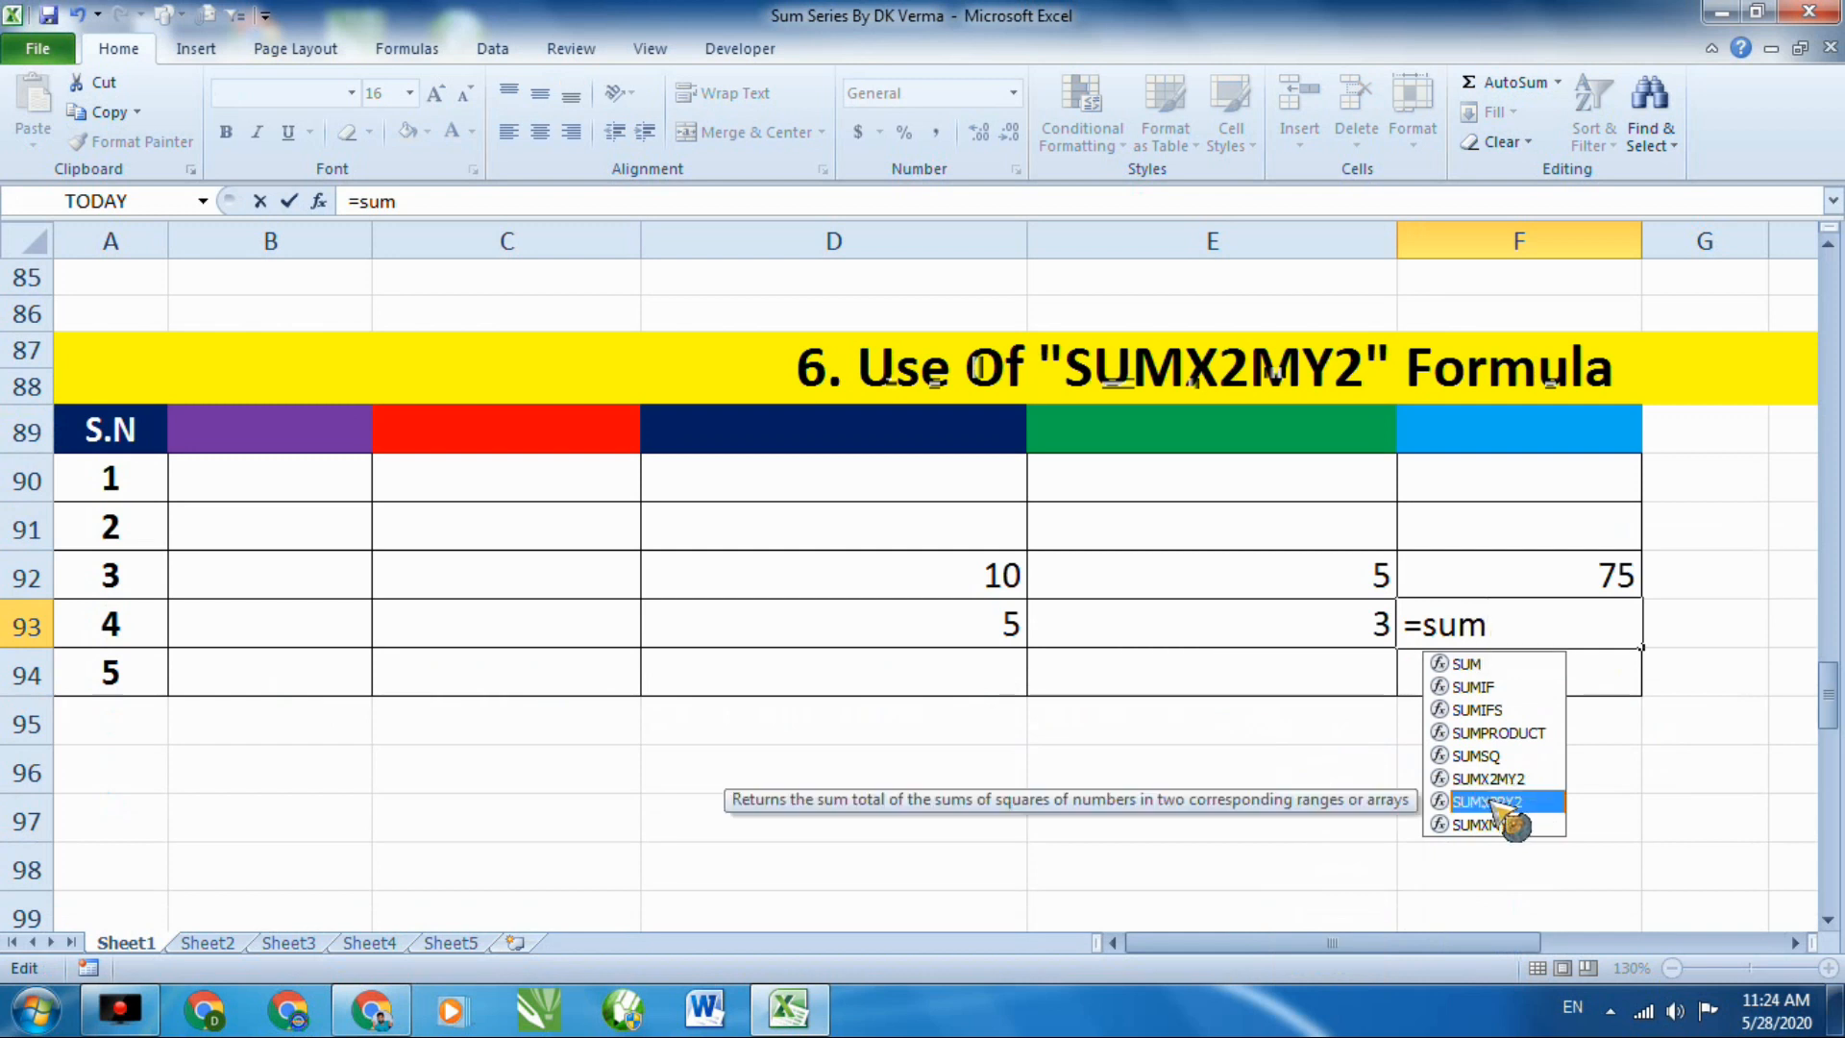
left_click(1487, 779)
double_click(1488, 779)
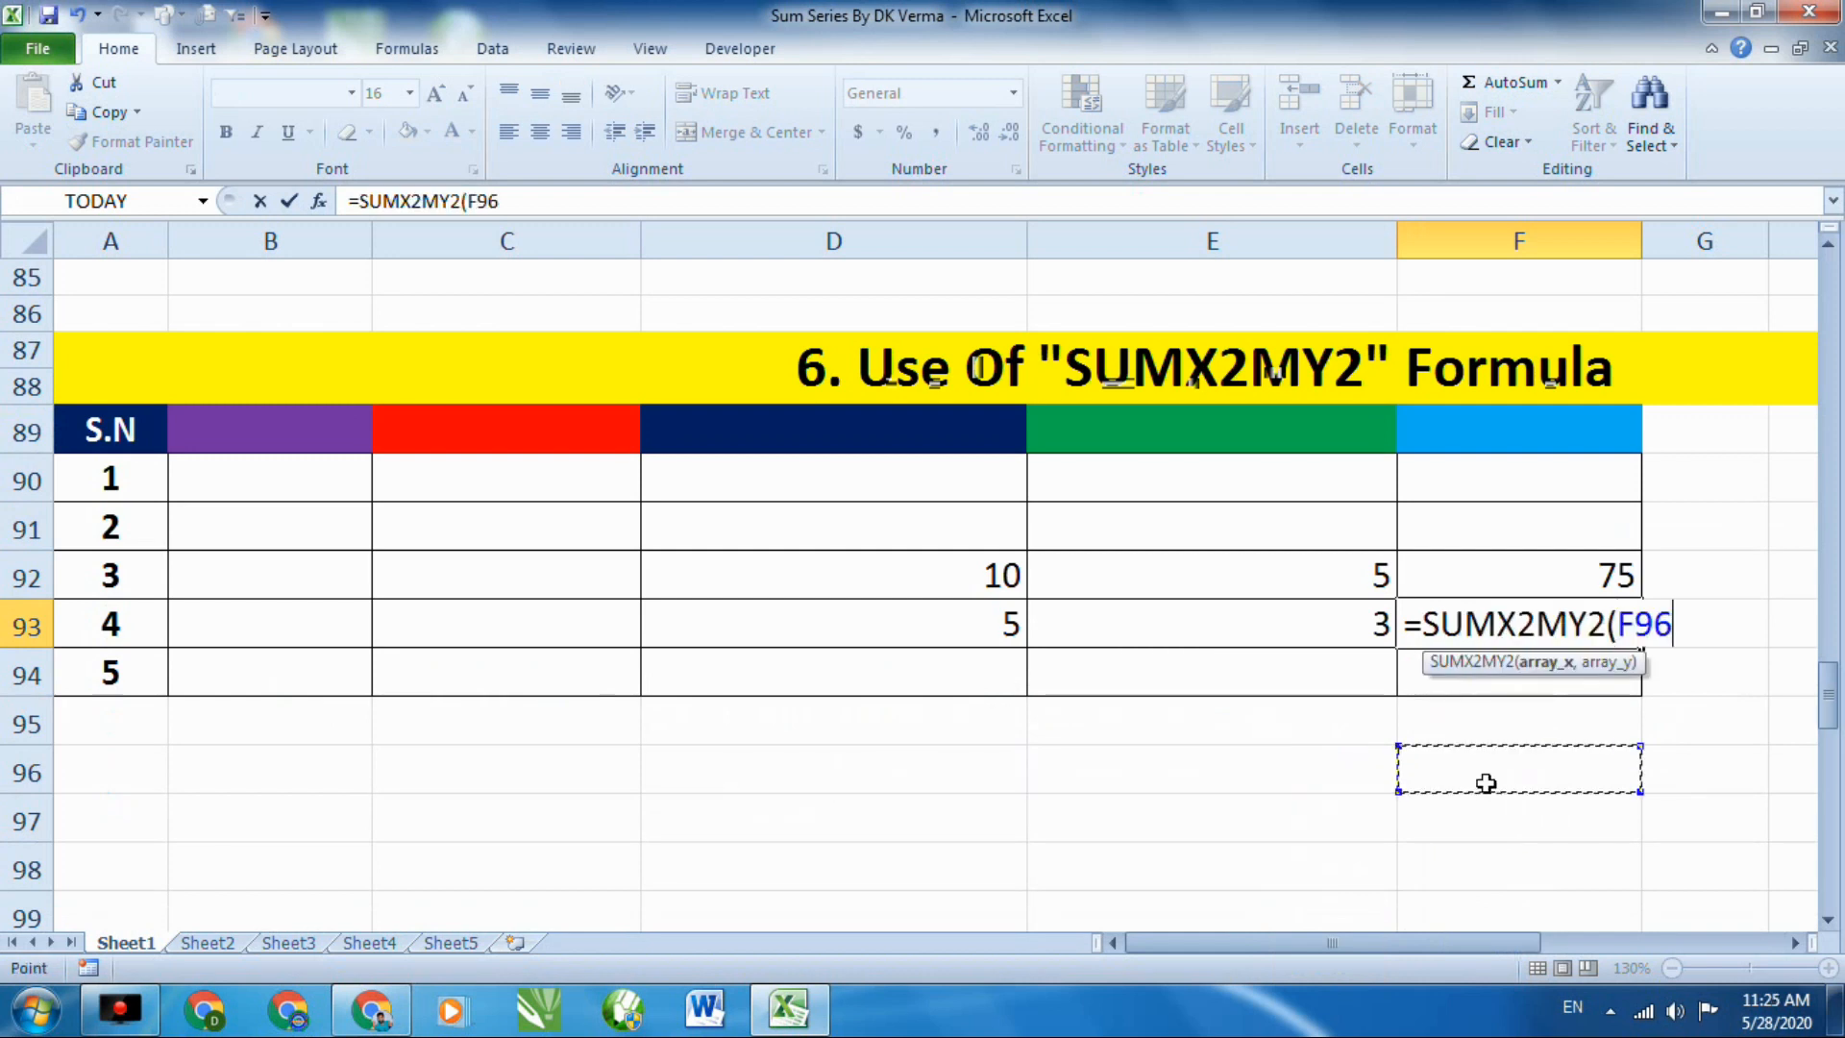
key("BackSpace")
key("BackSpace")
key("BackSpace")
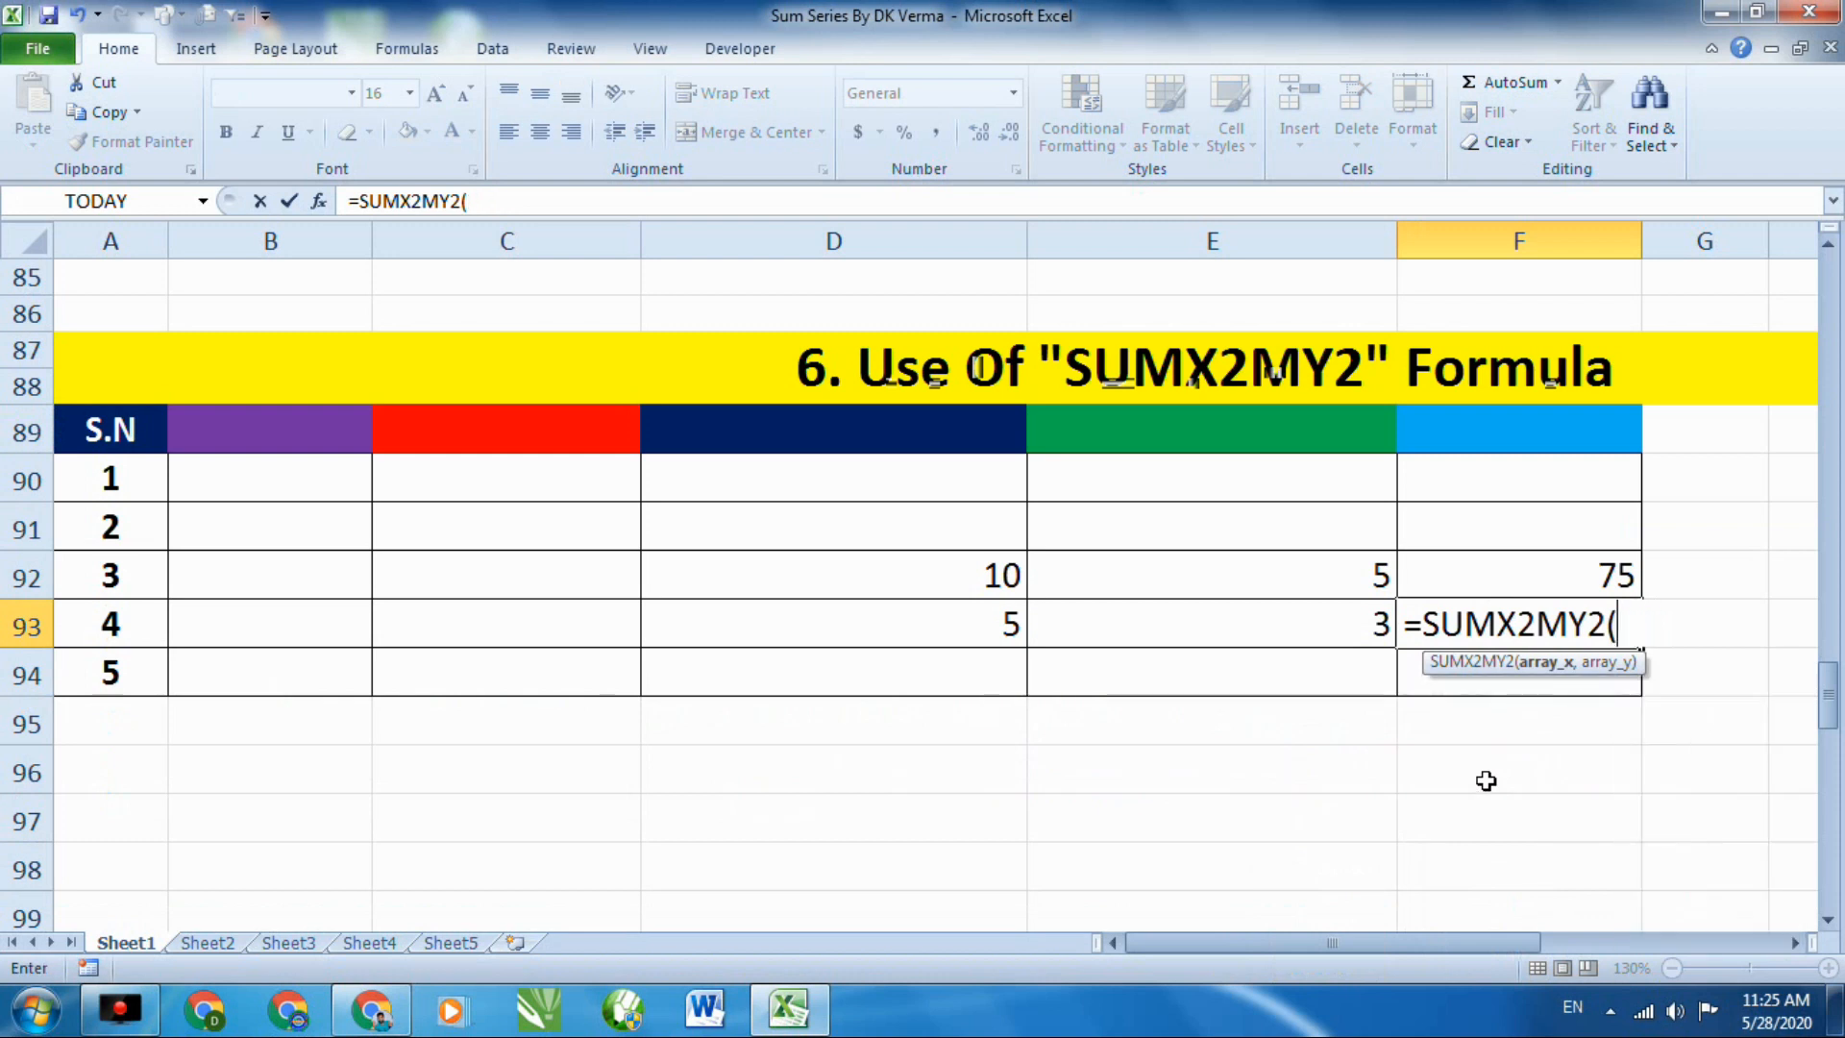
left_click(982, 623)
type(",")
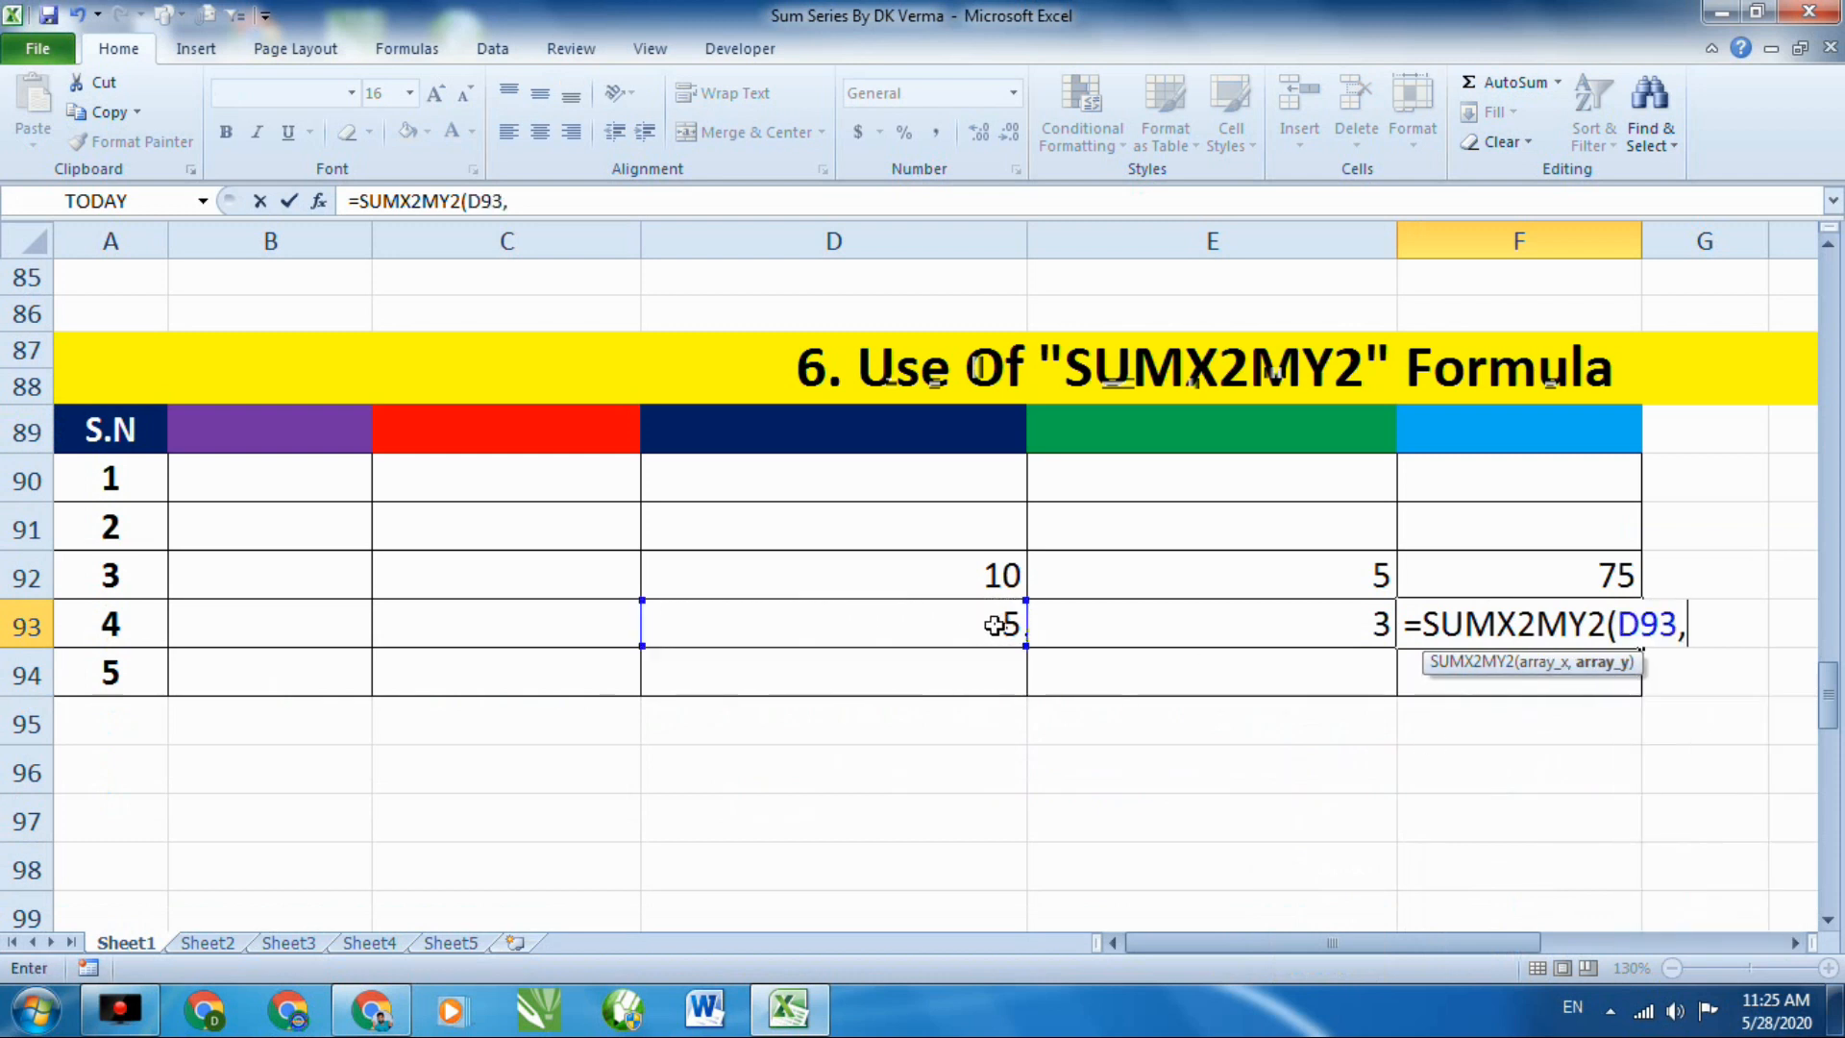
left_click(1141, 622)
type(")")
key("Return")
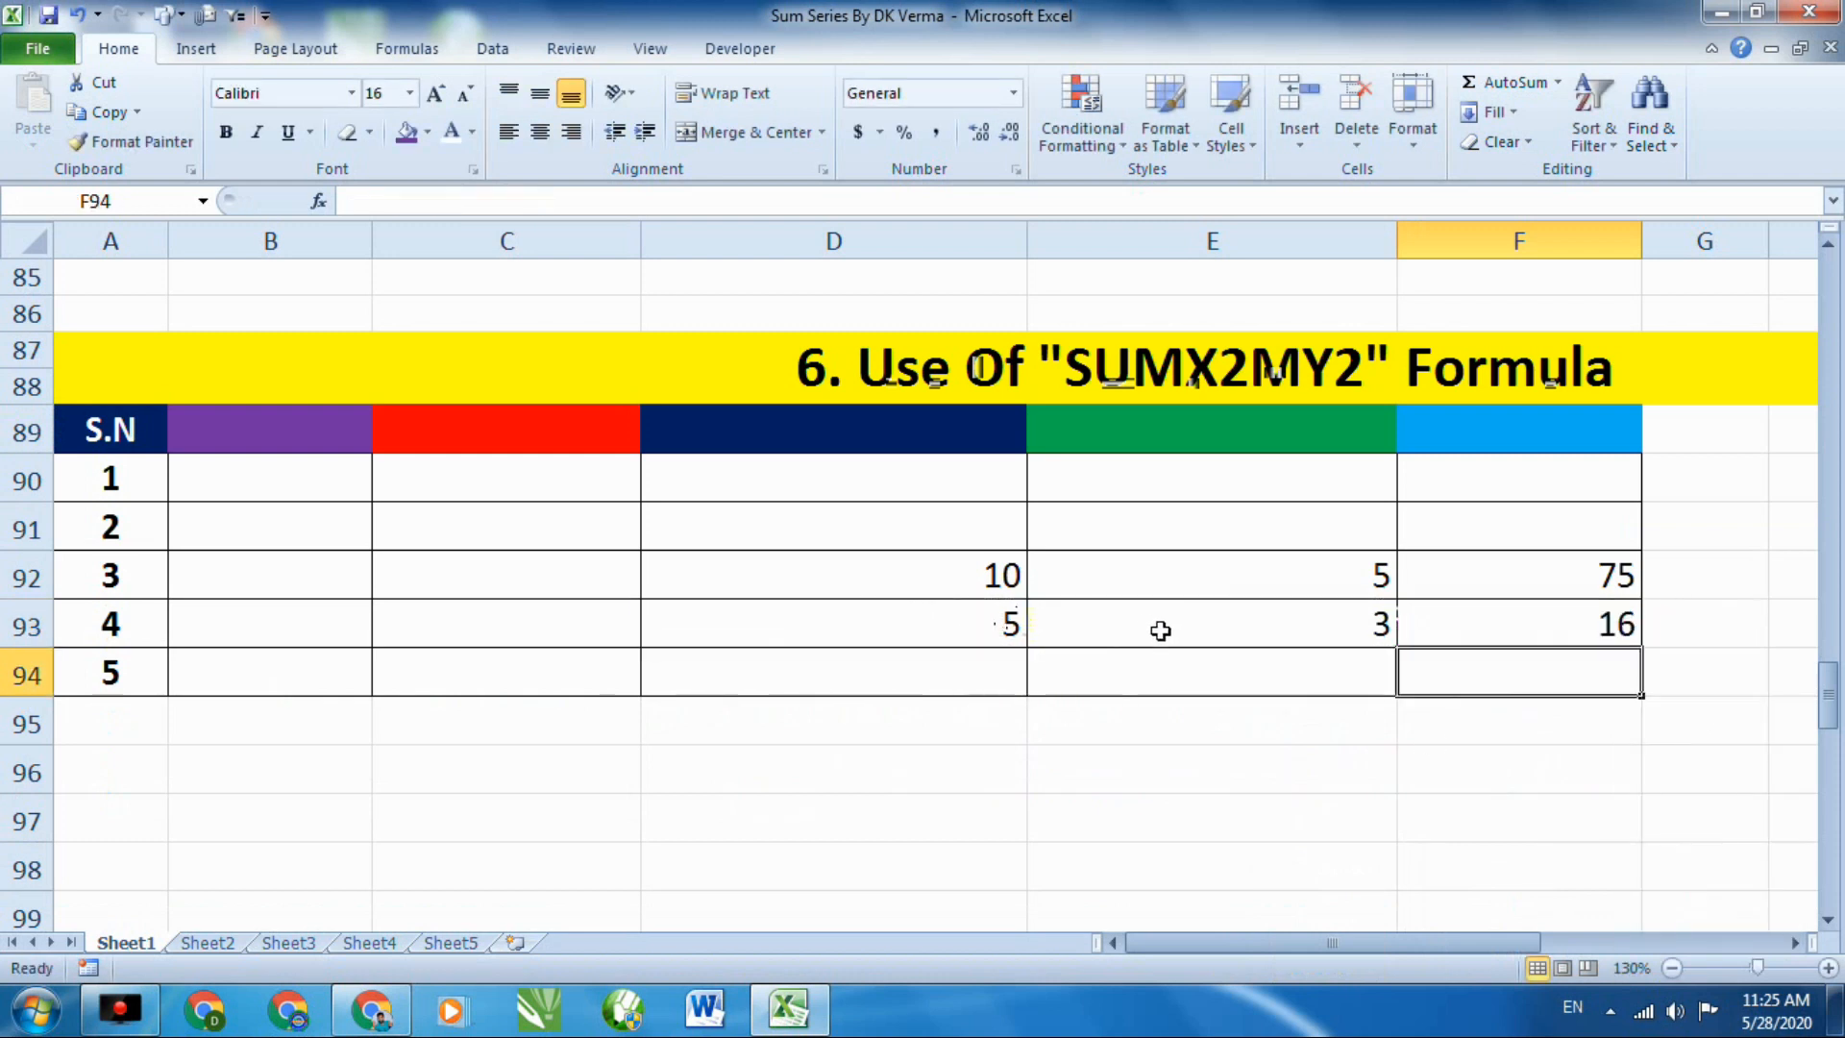
Review the second pair's source cells D93 and E93, and look over the SUMX2PY2 section below.
left_click(1016, 626)
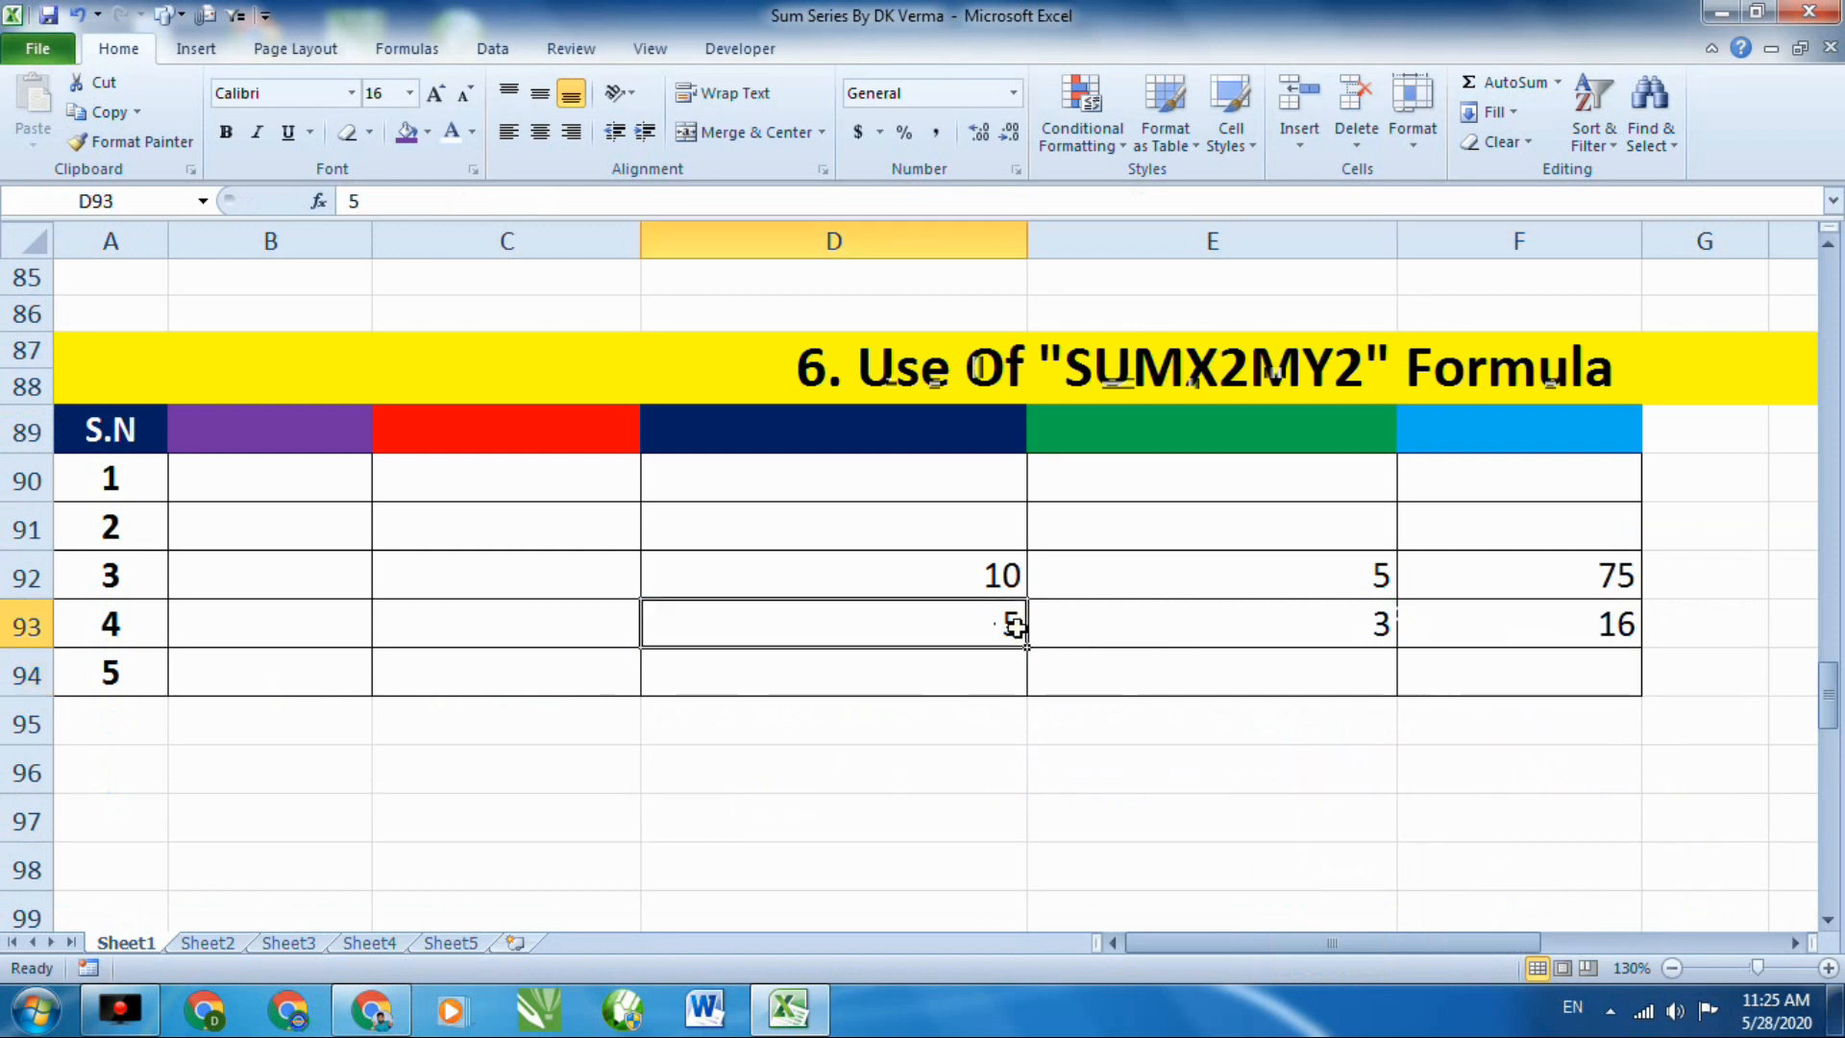
left_click(1242, 630)
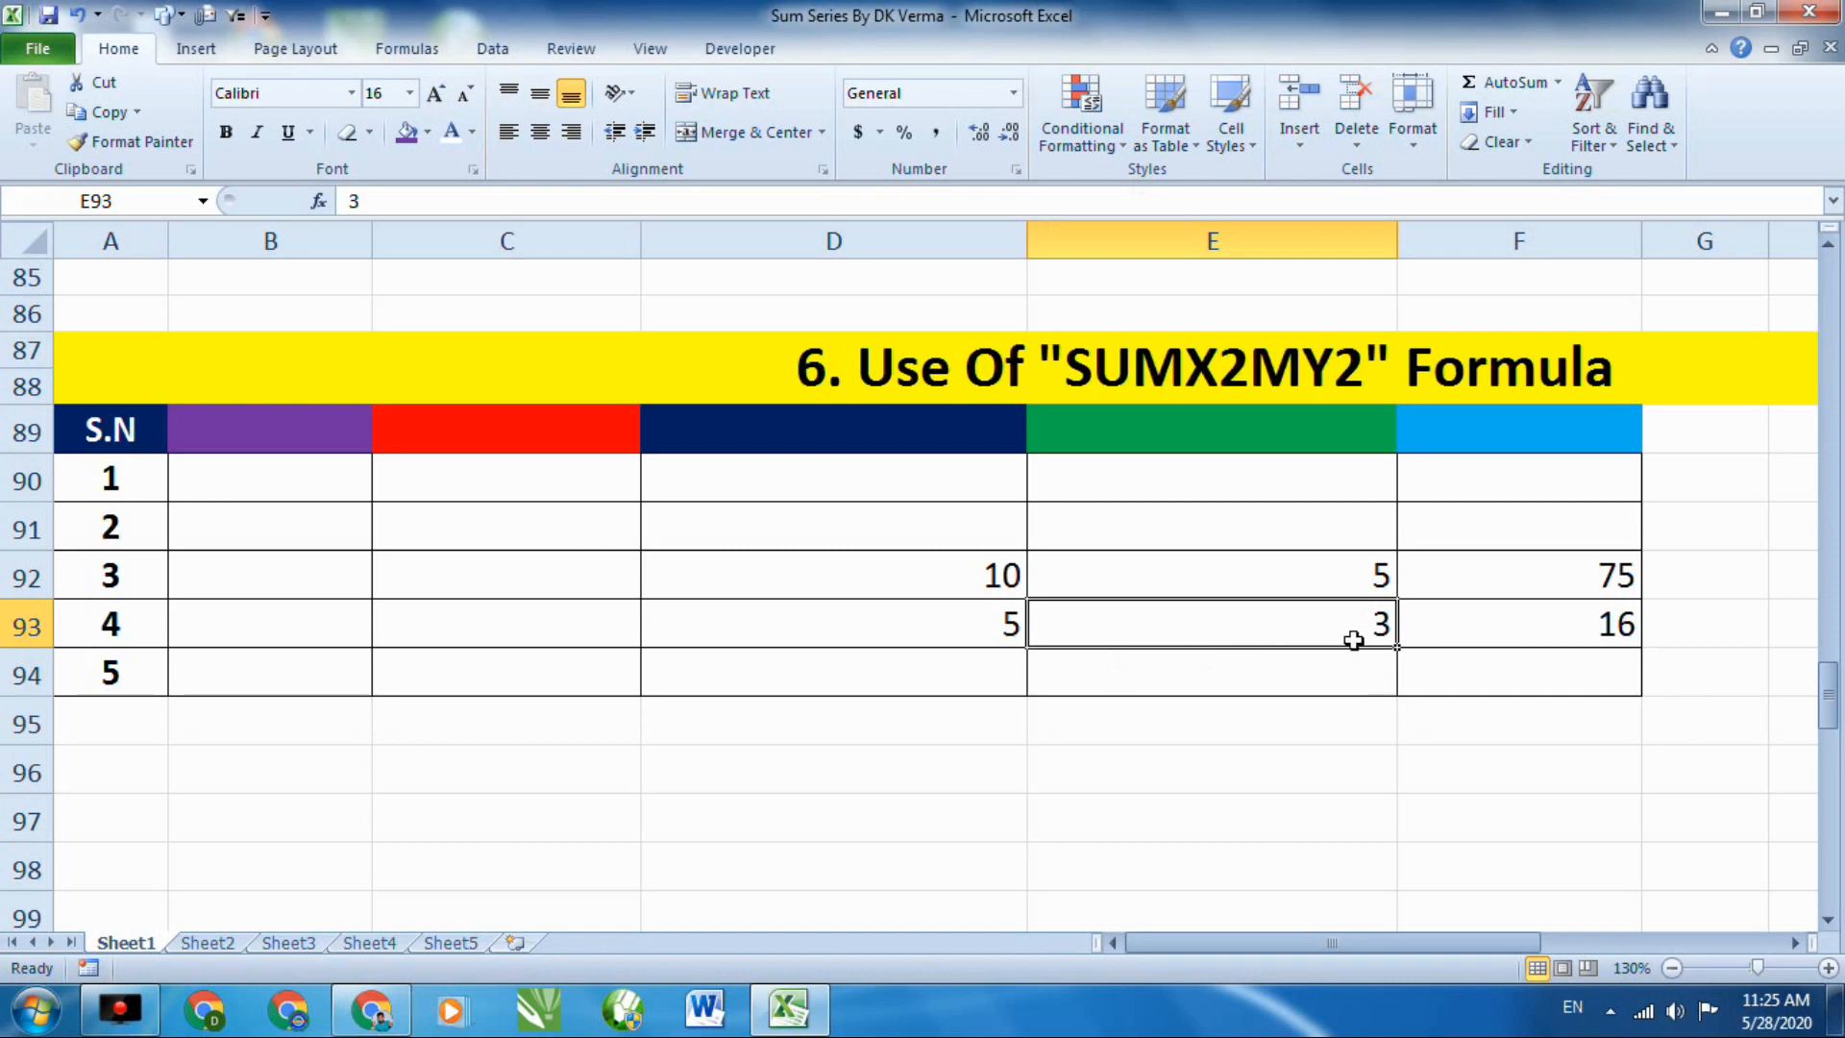
scroll(1351, 634, "down", 7)
scroll(1350, 605, "up", 2)
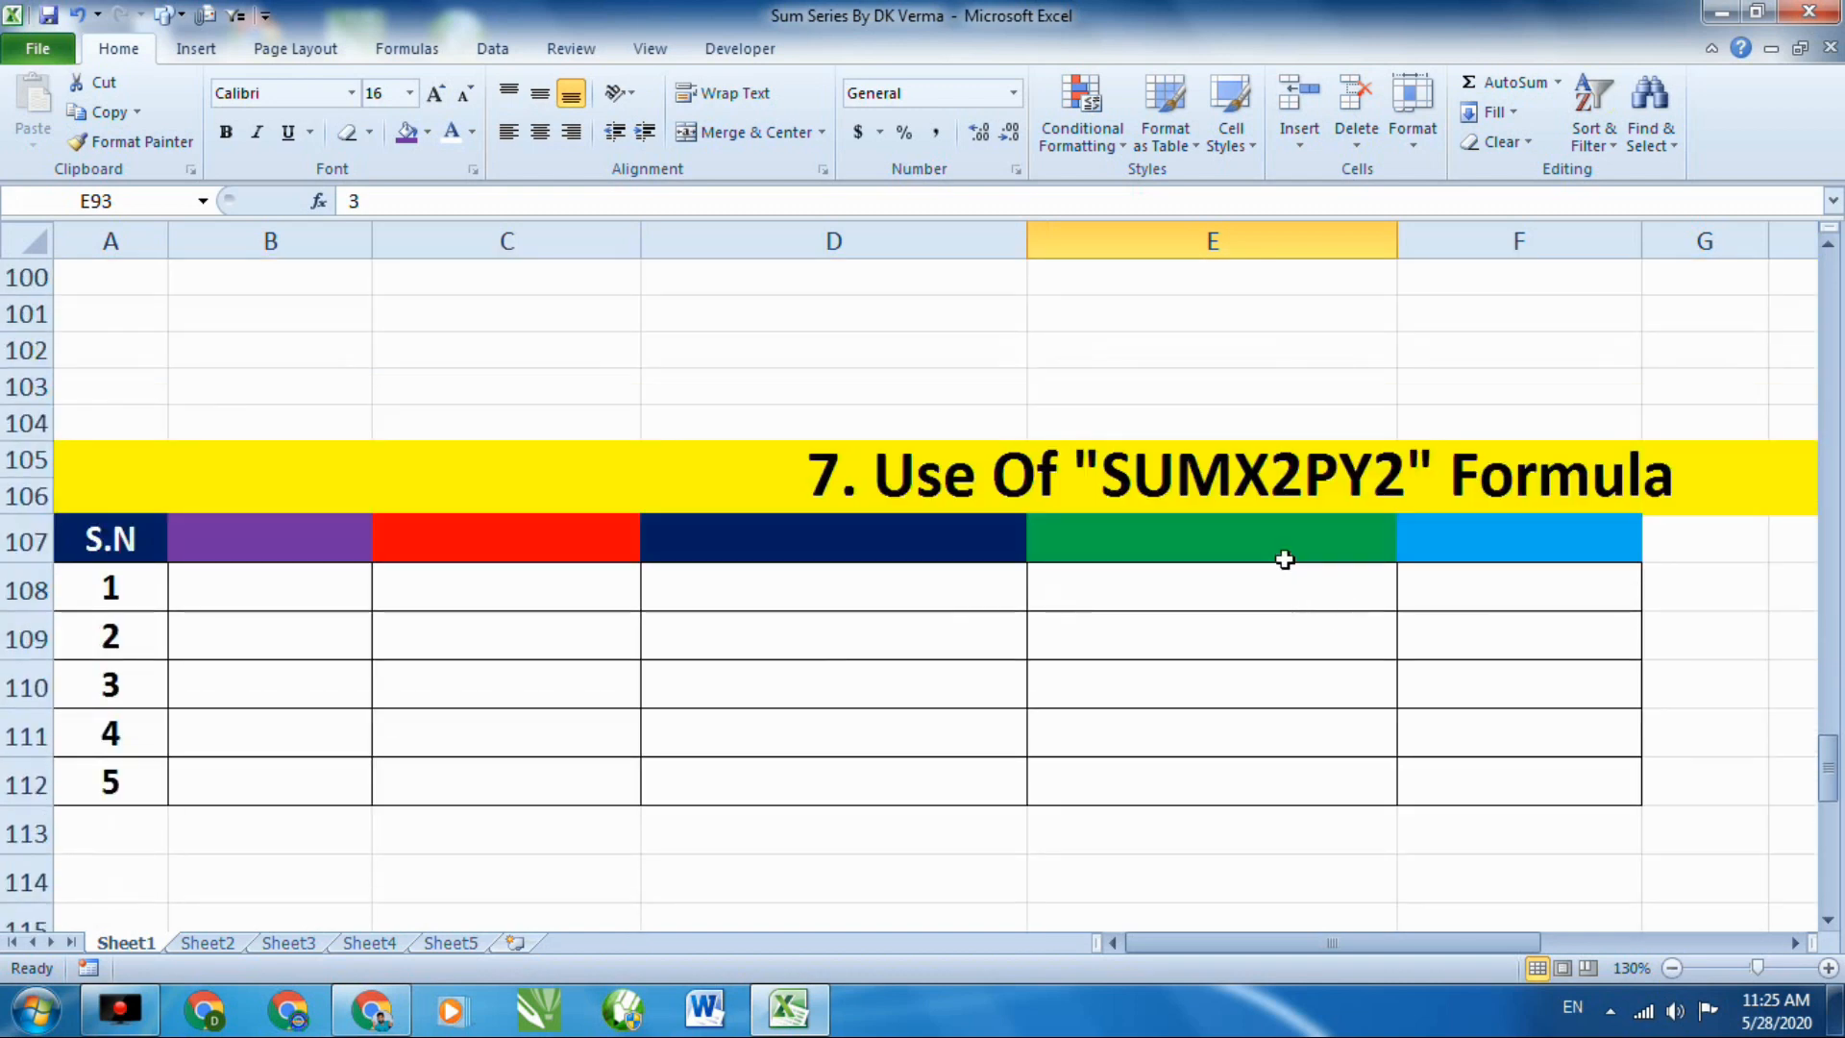
scroll(1285, 557, "down", 6)
scroll(1285, 557, "up", 6)
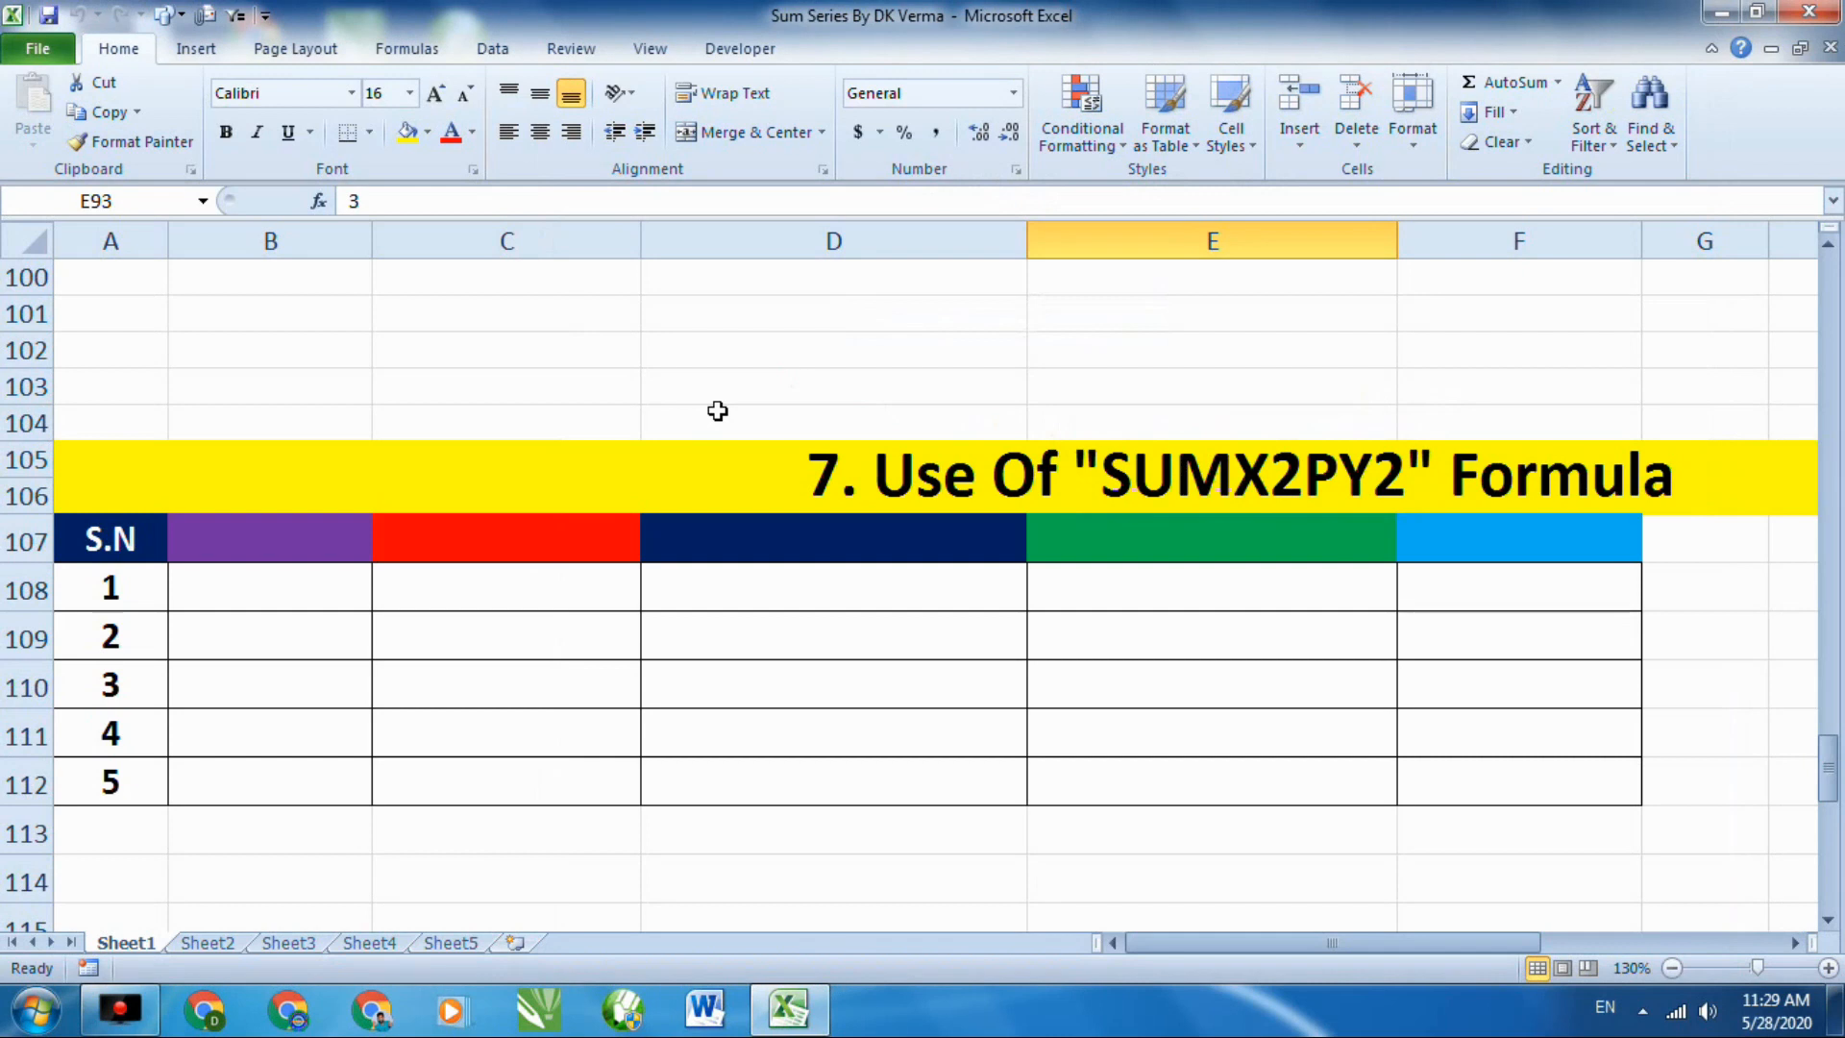
Mark the SUMX2PY2 name in the section 7 heading with a red box and underlines, and clear the marks.
mouse_move(1049, 384)
left_mouse_down()
mouse_move(1220, 476)
mouse_move(1440, 534)
left_mouse_up()
left_click_drag(1058, 498, 1252, 503)
left_click_drag(1265, 507, 1371, 501)
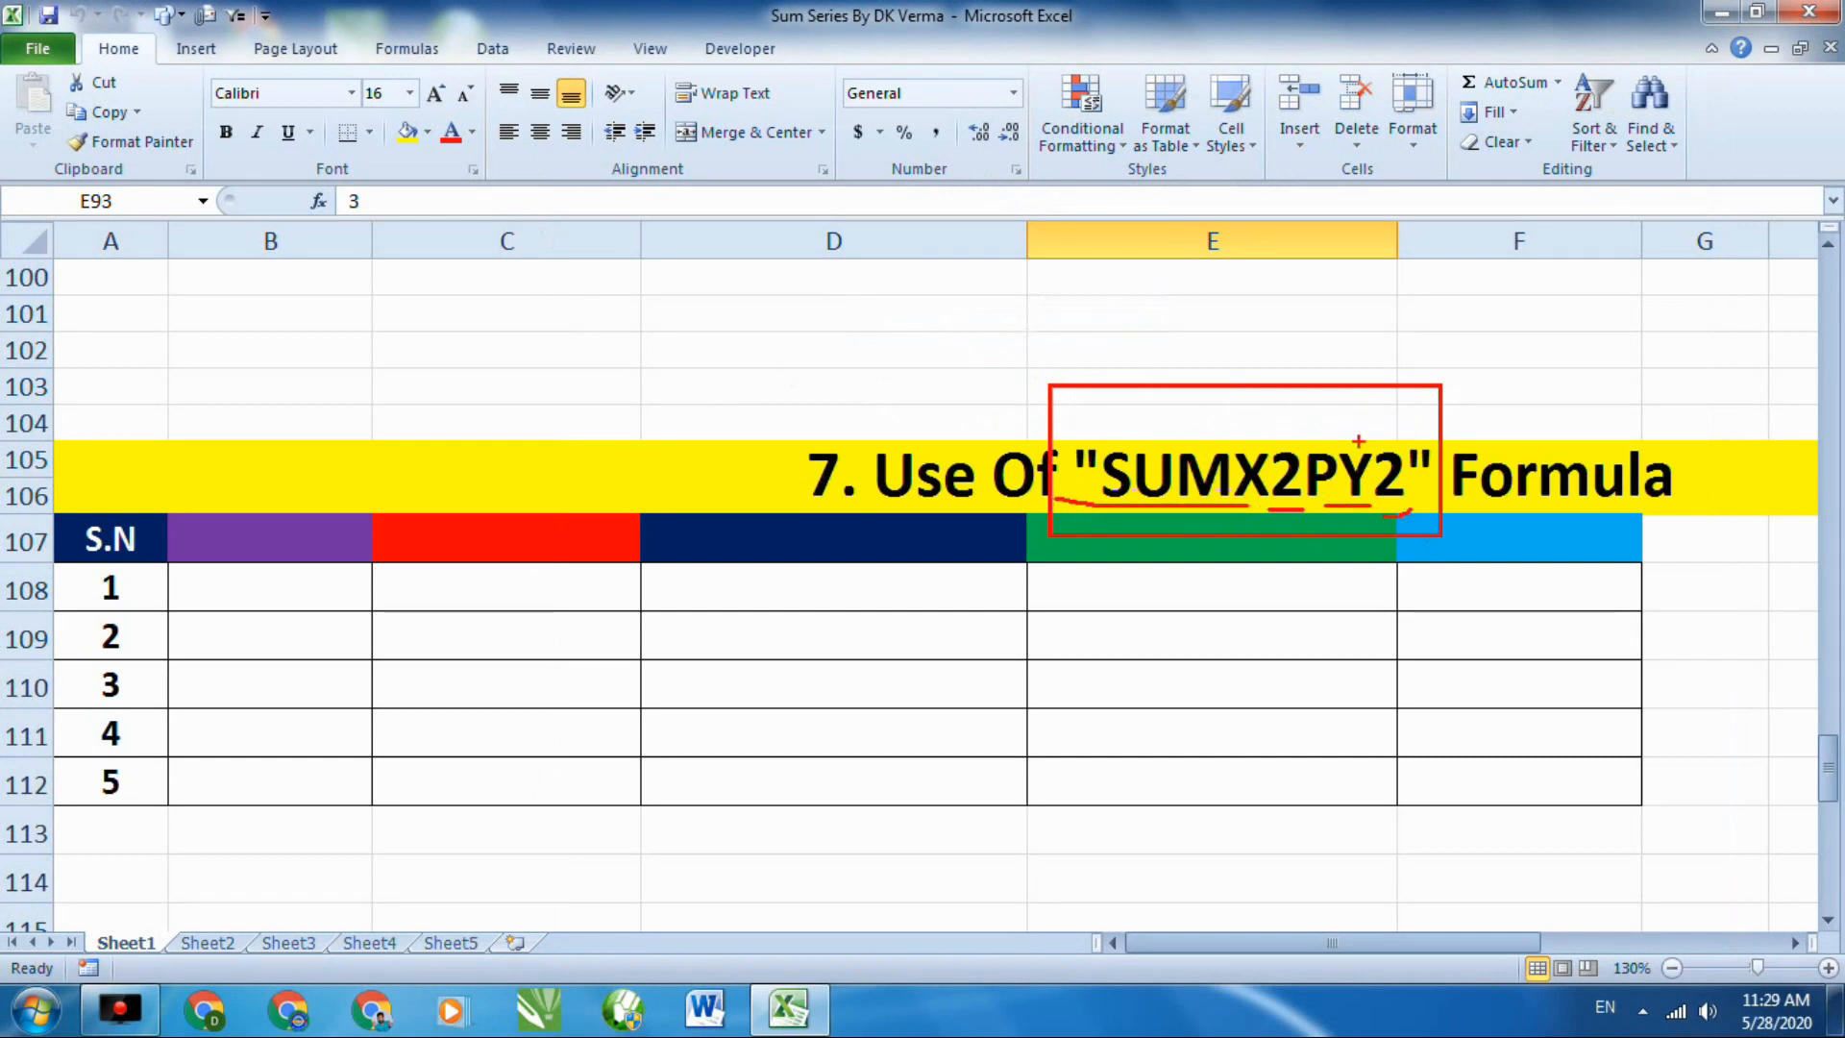
key("Escape")
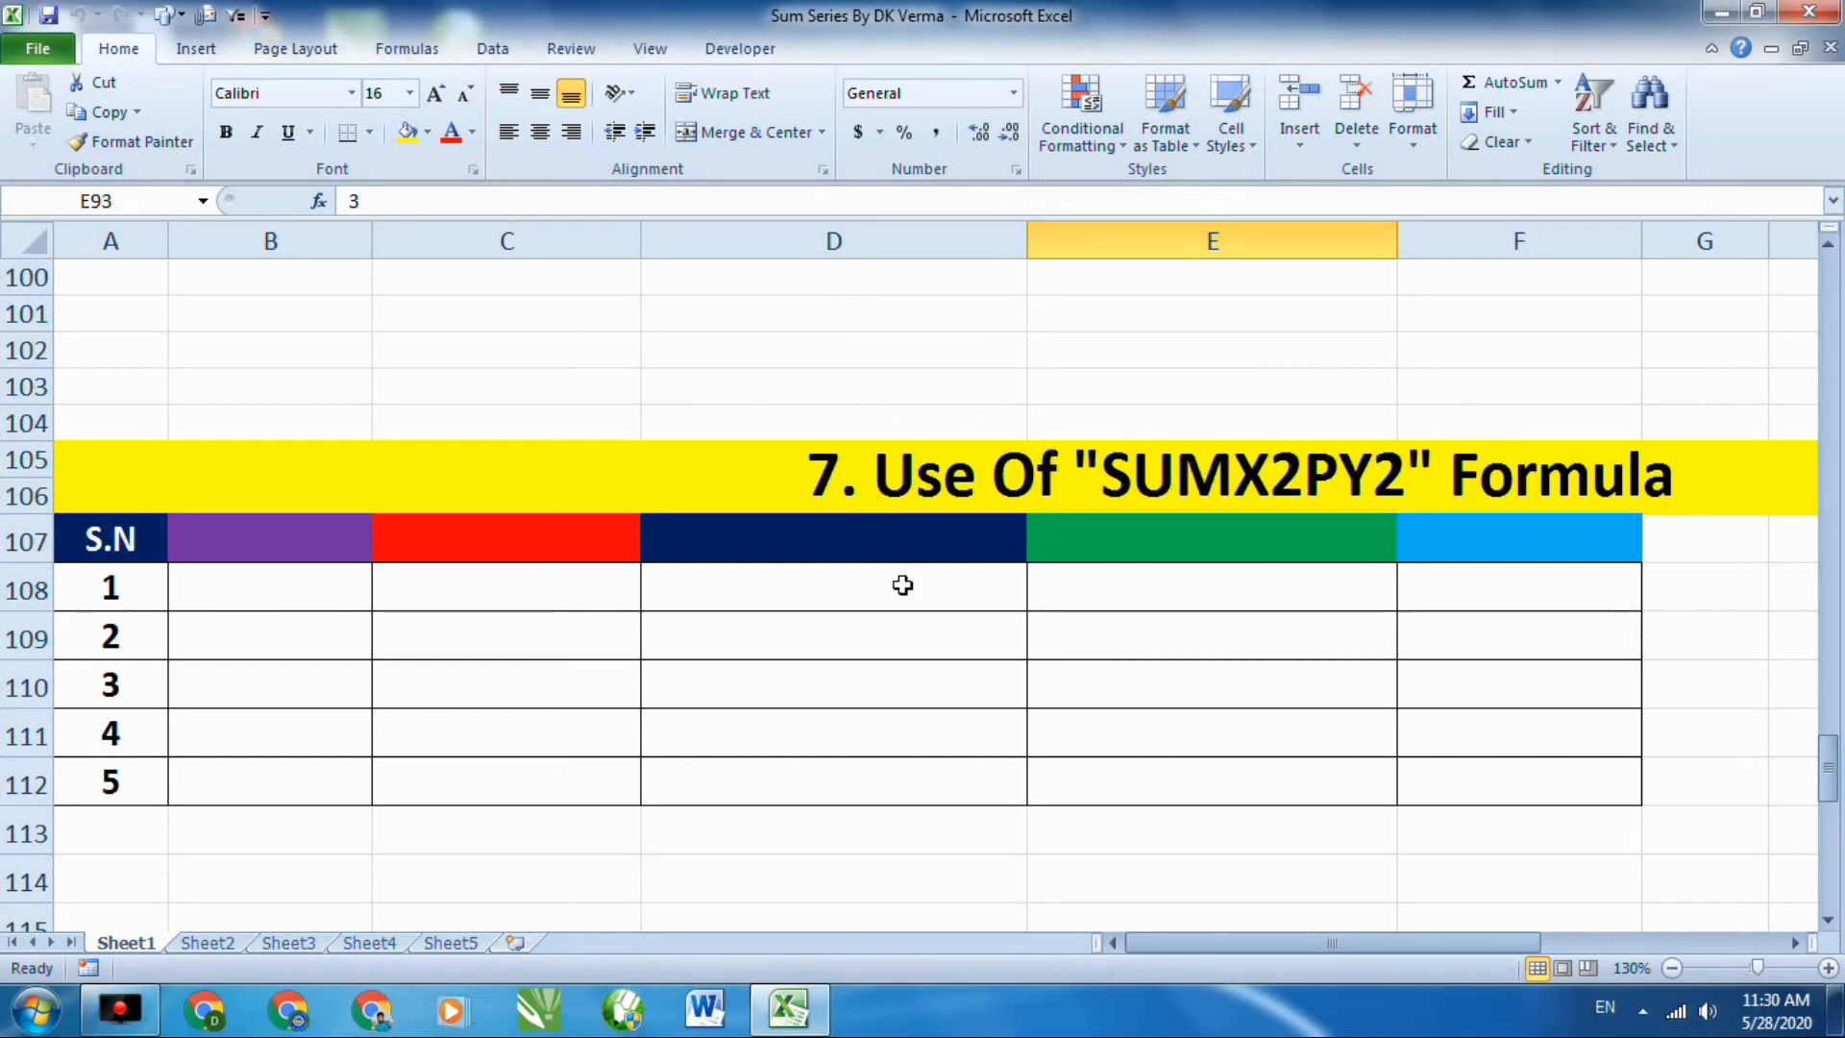
Enter 10 in D108 and 5 in E108 as the first pair of SUMX2PY2 sample values.
double_click(945, 597)
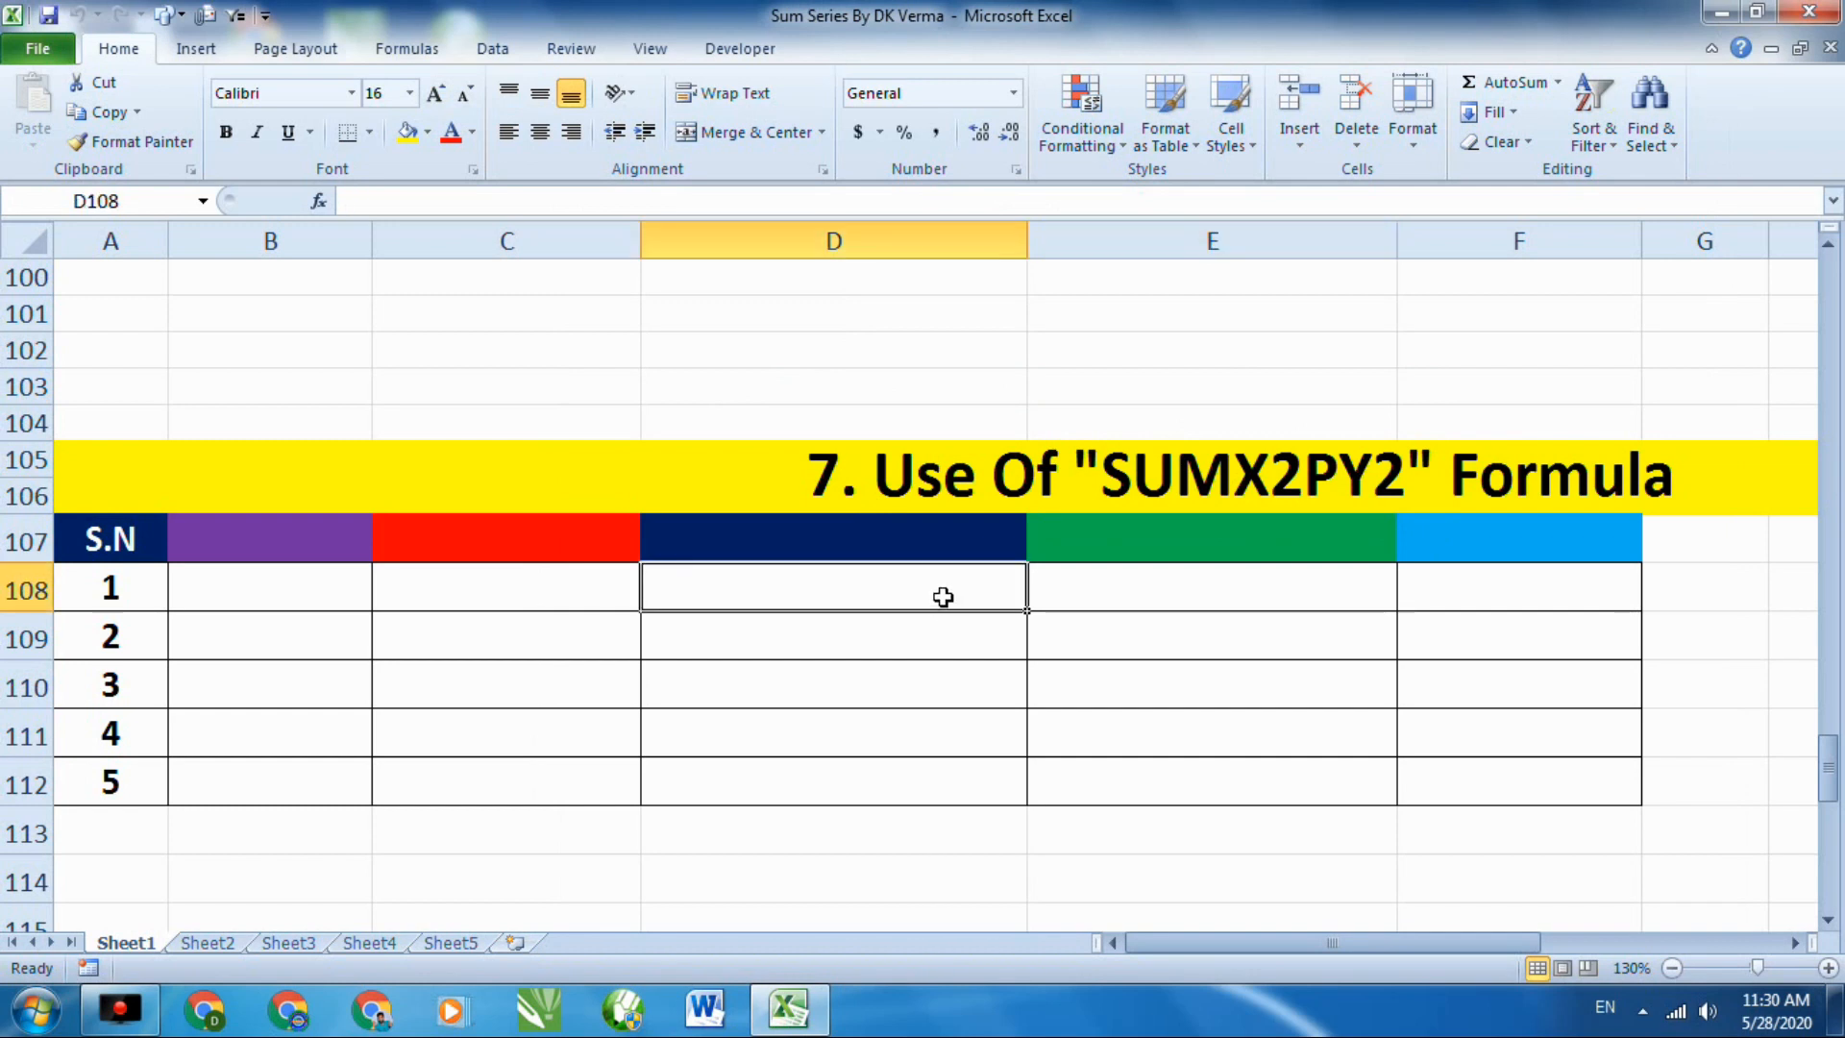
type("10")
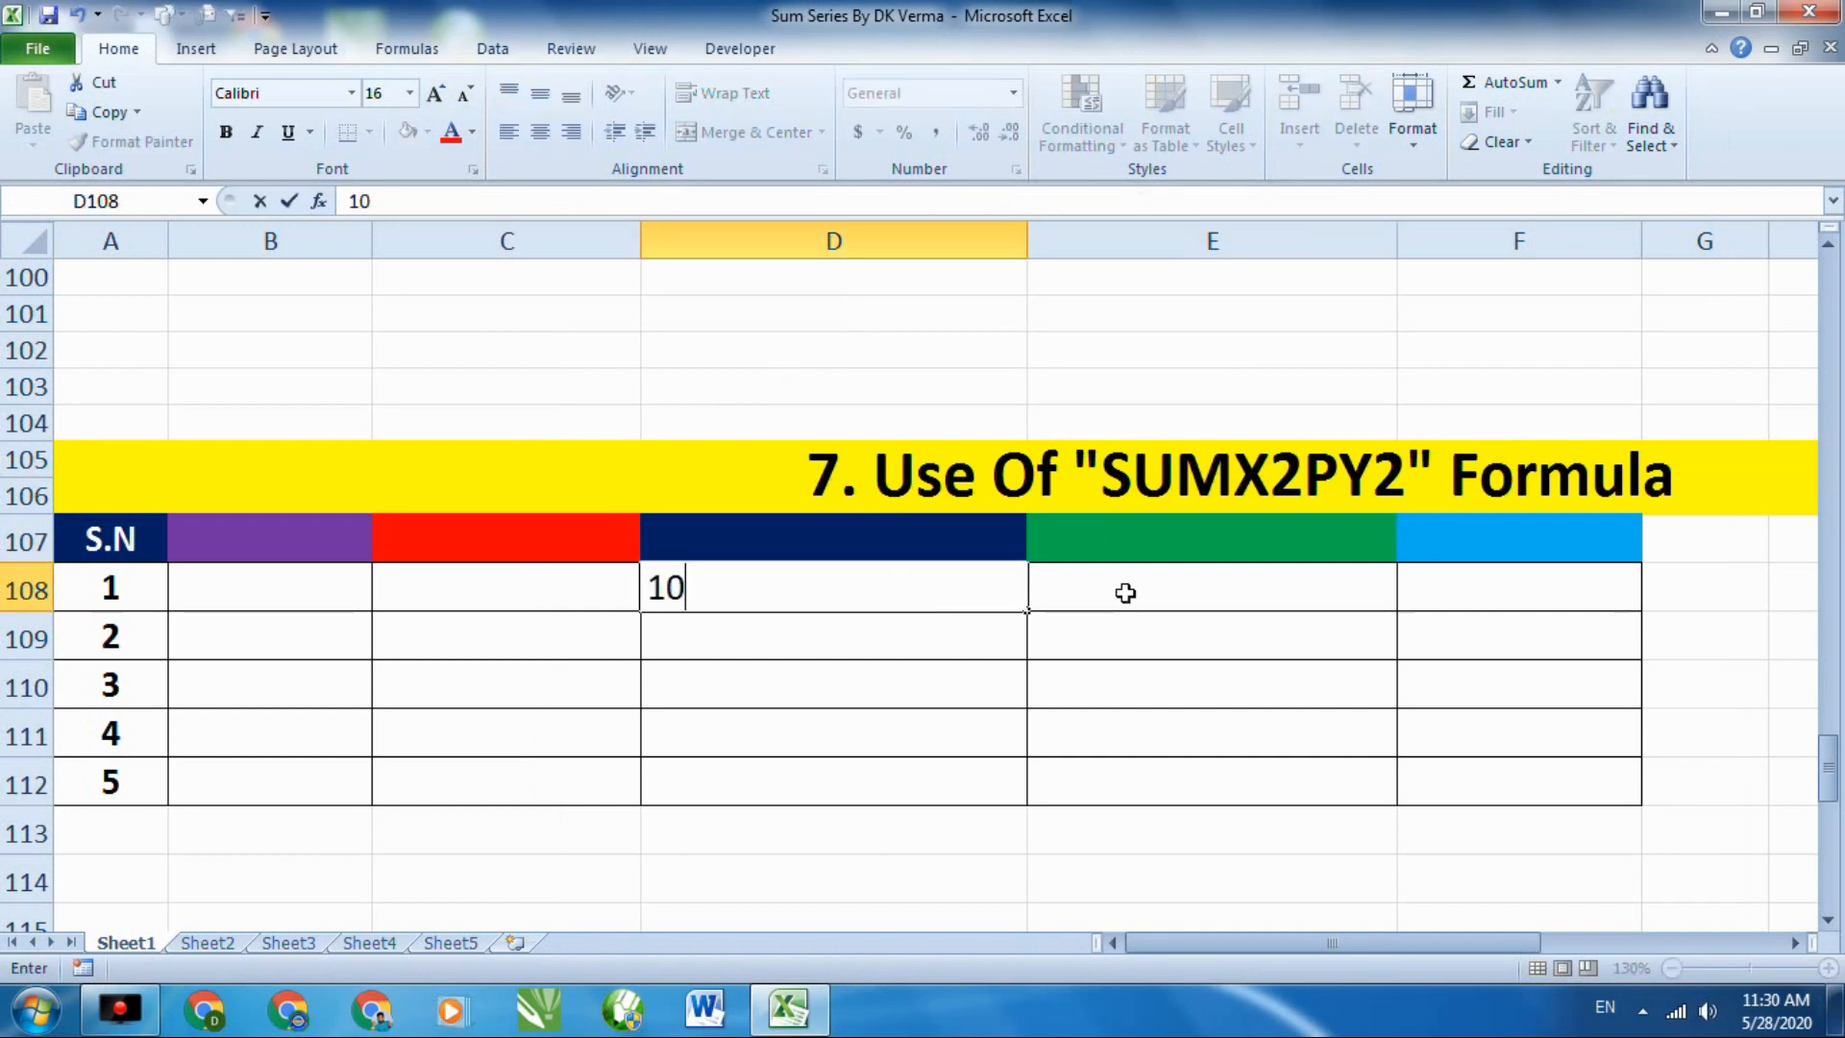
left_click(1190, 593)
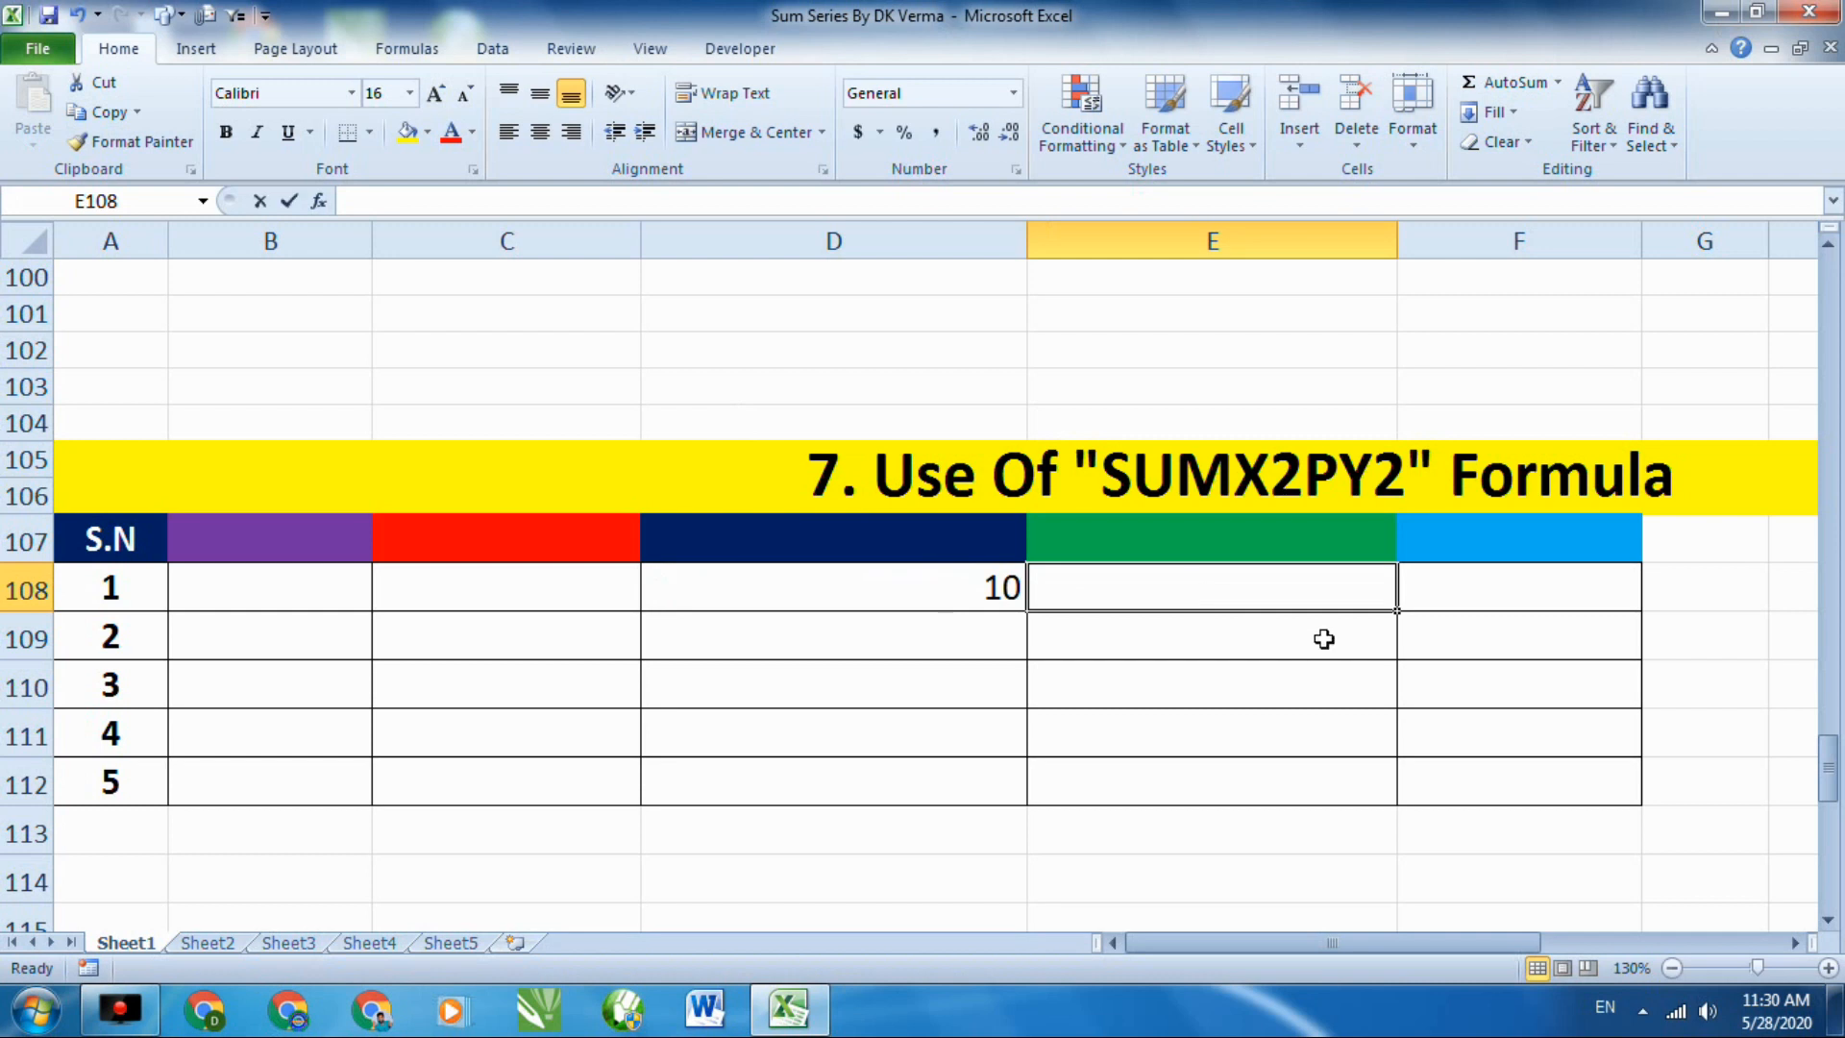
type("5")
Calculate the sum of the two squares in F108 with =SUMX2PY2(D108,E108), and review both source cells.
double_click(1468, 585)
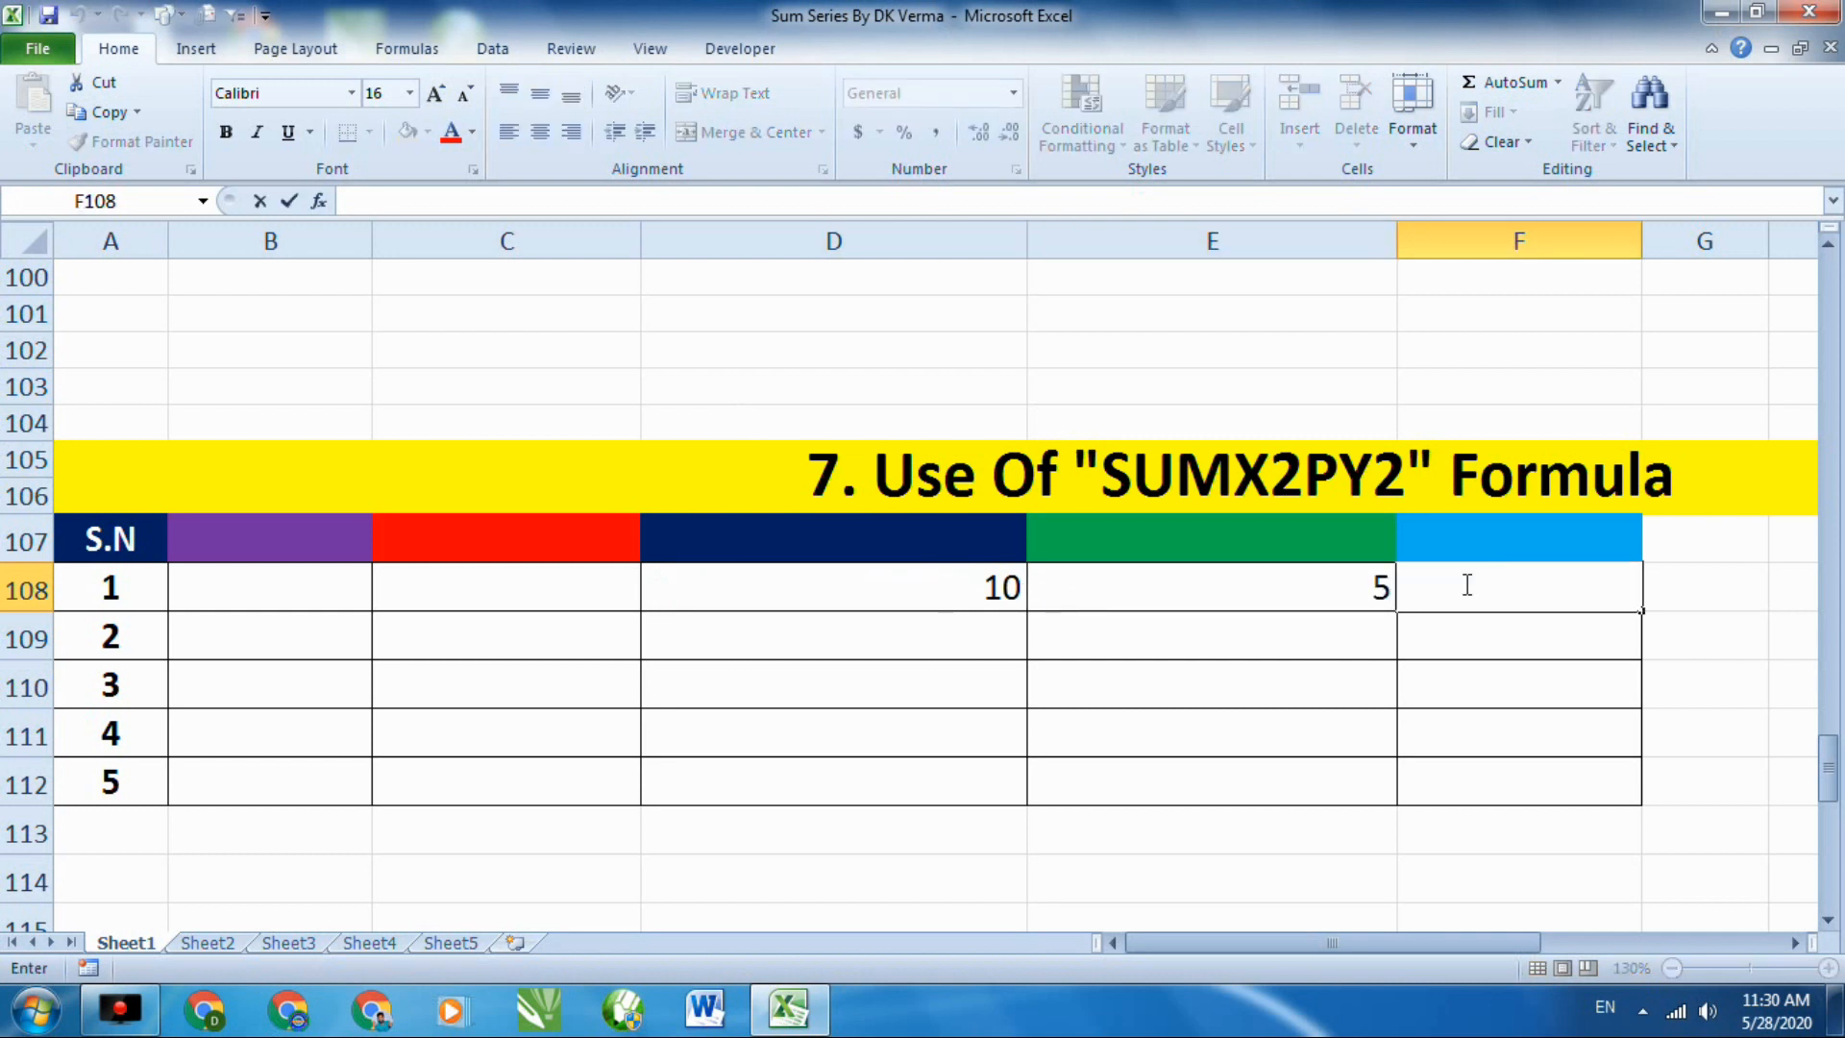
type("=sum")
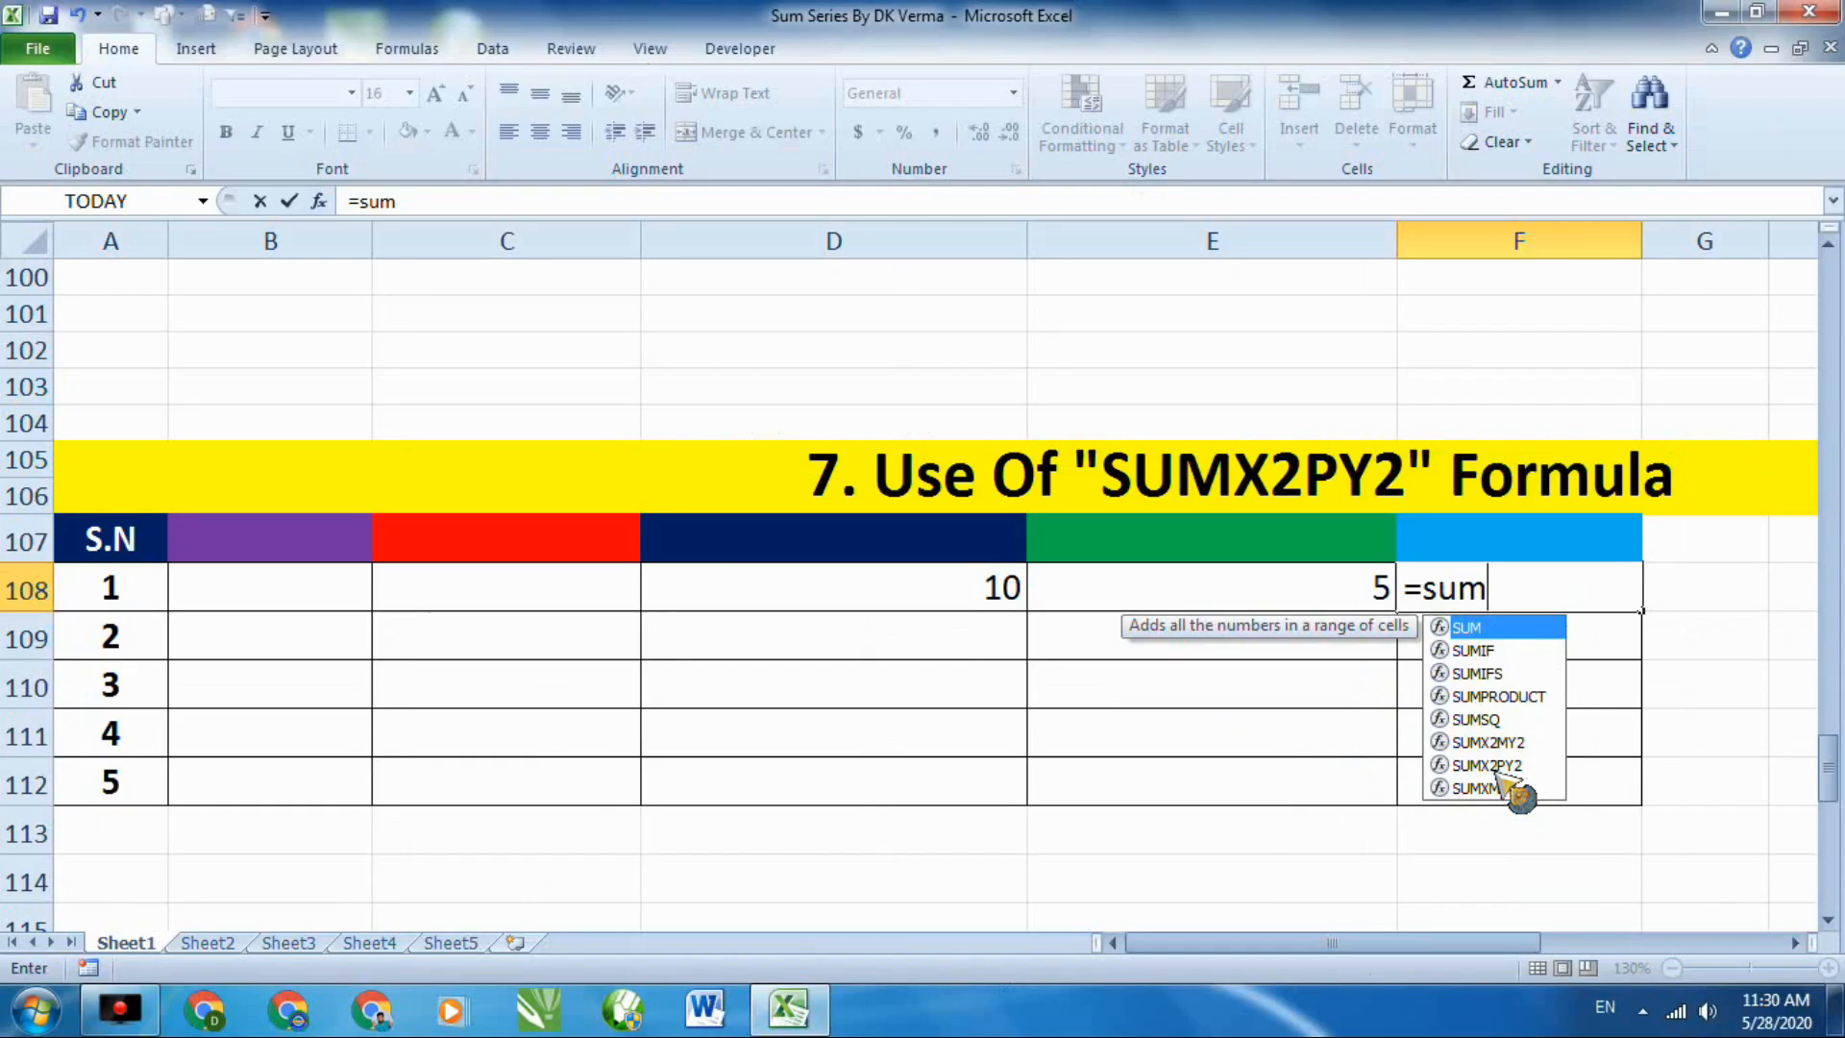
double_click(1490, 766)
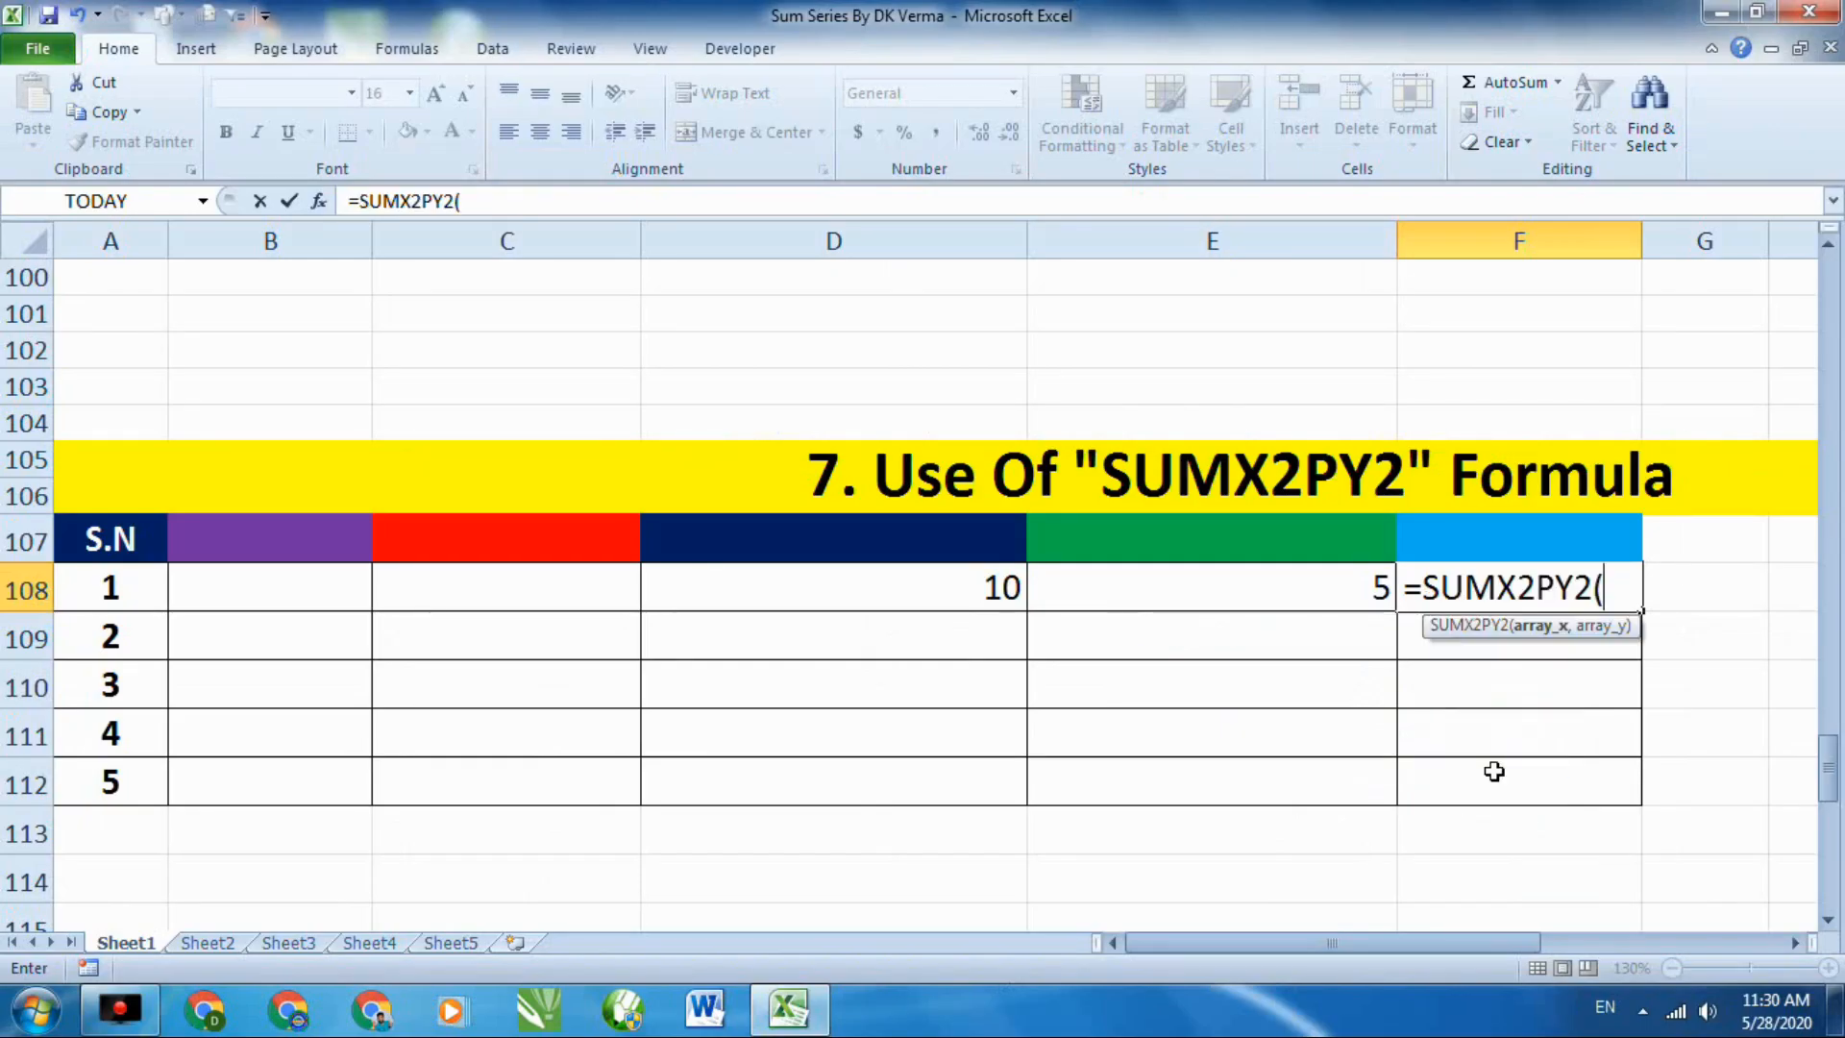
left_click(982, 596)
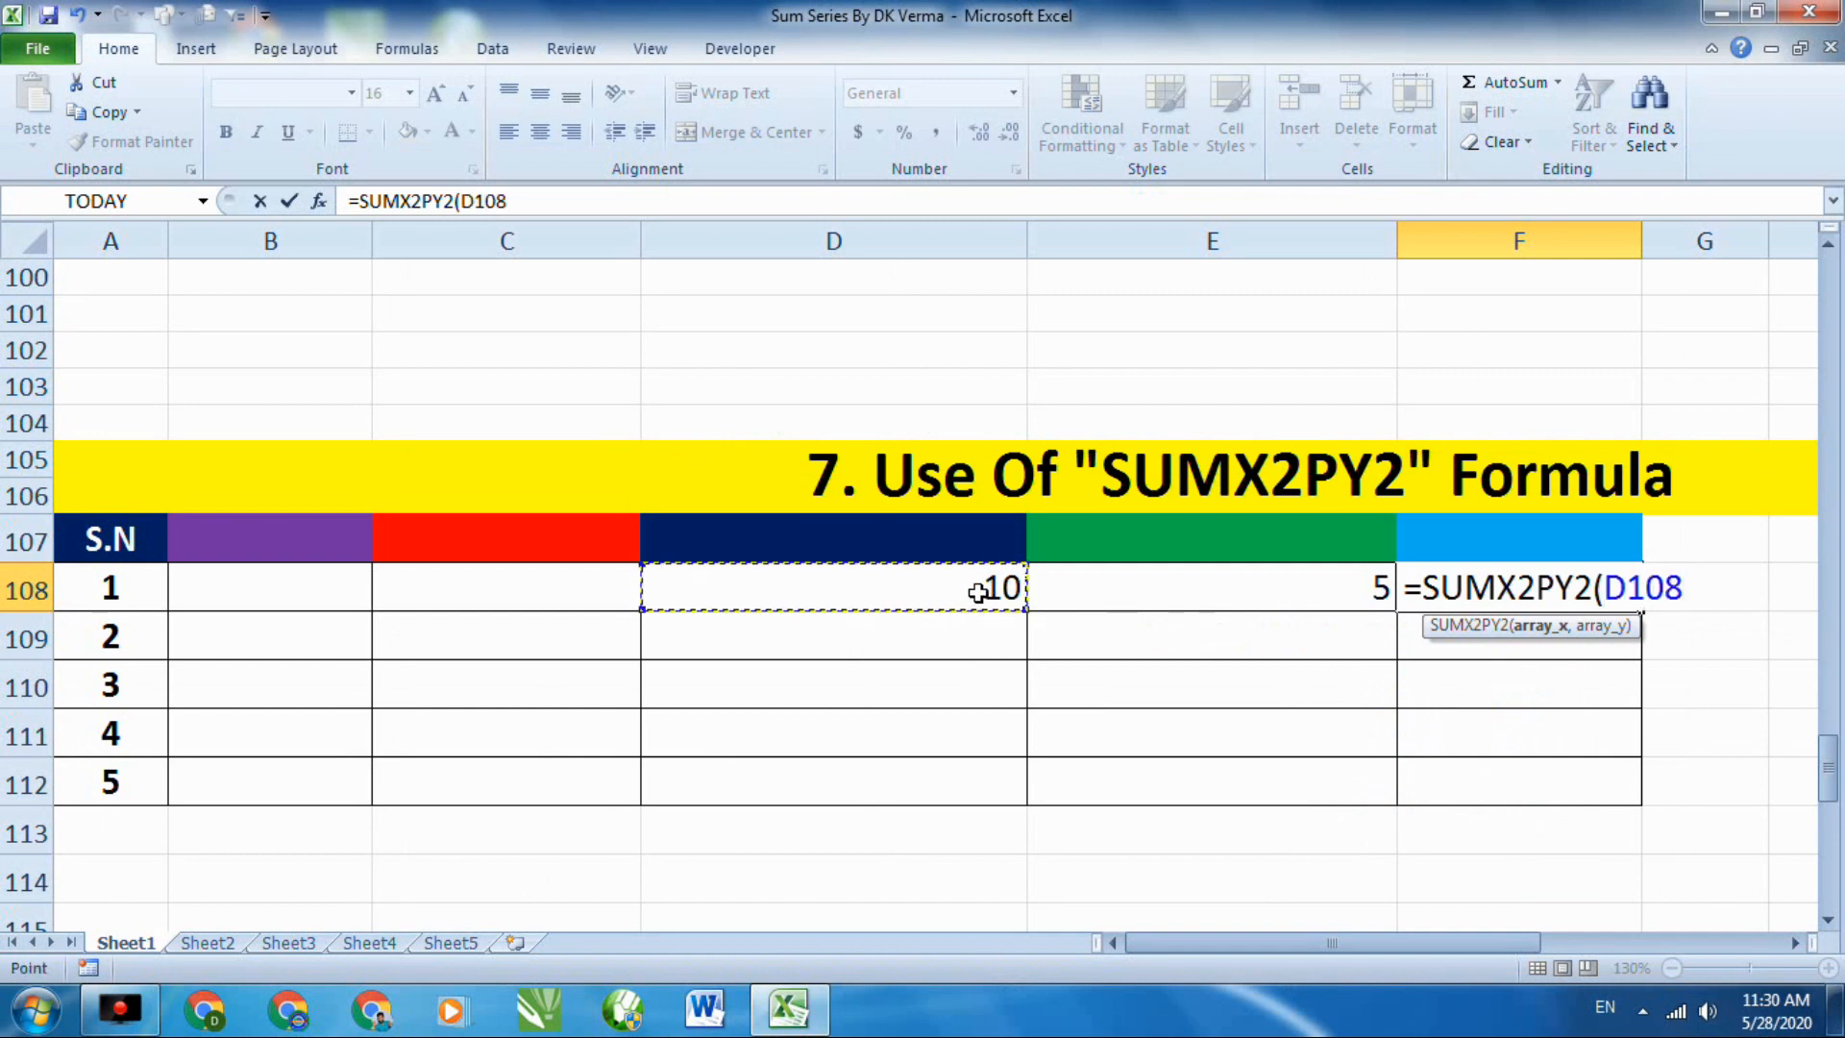
type(",")
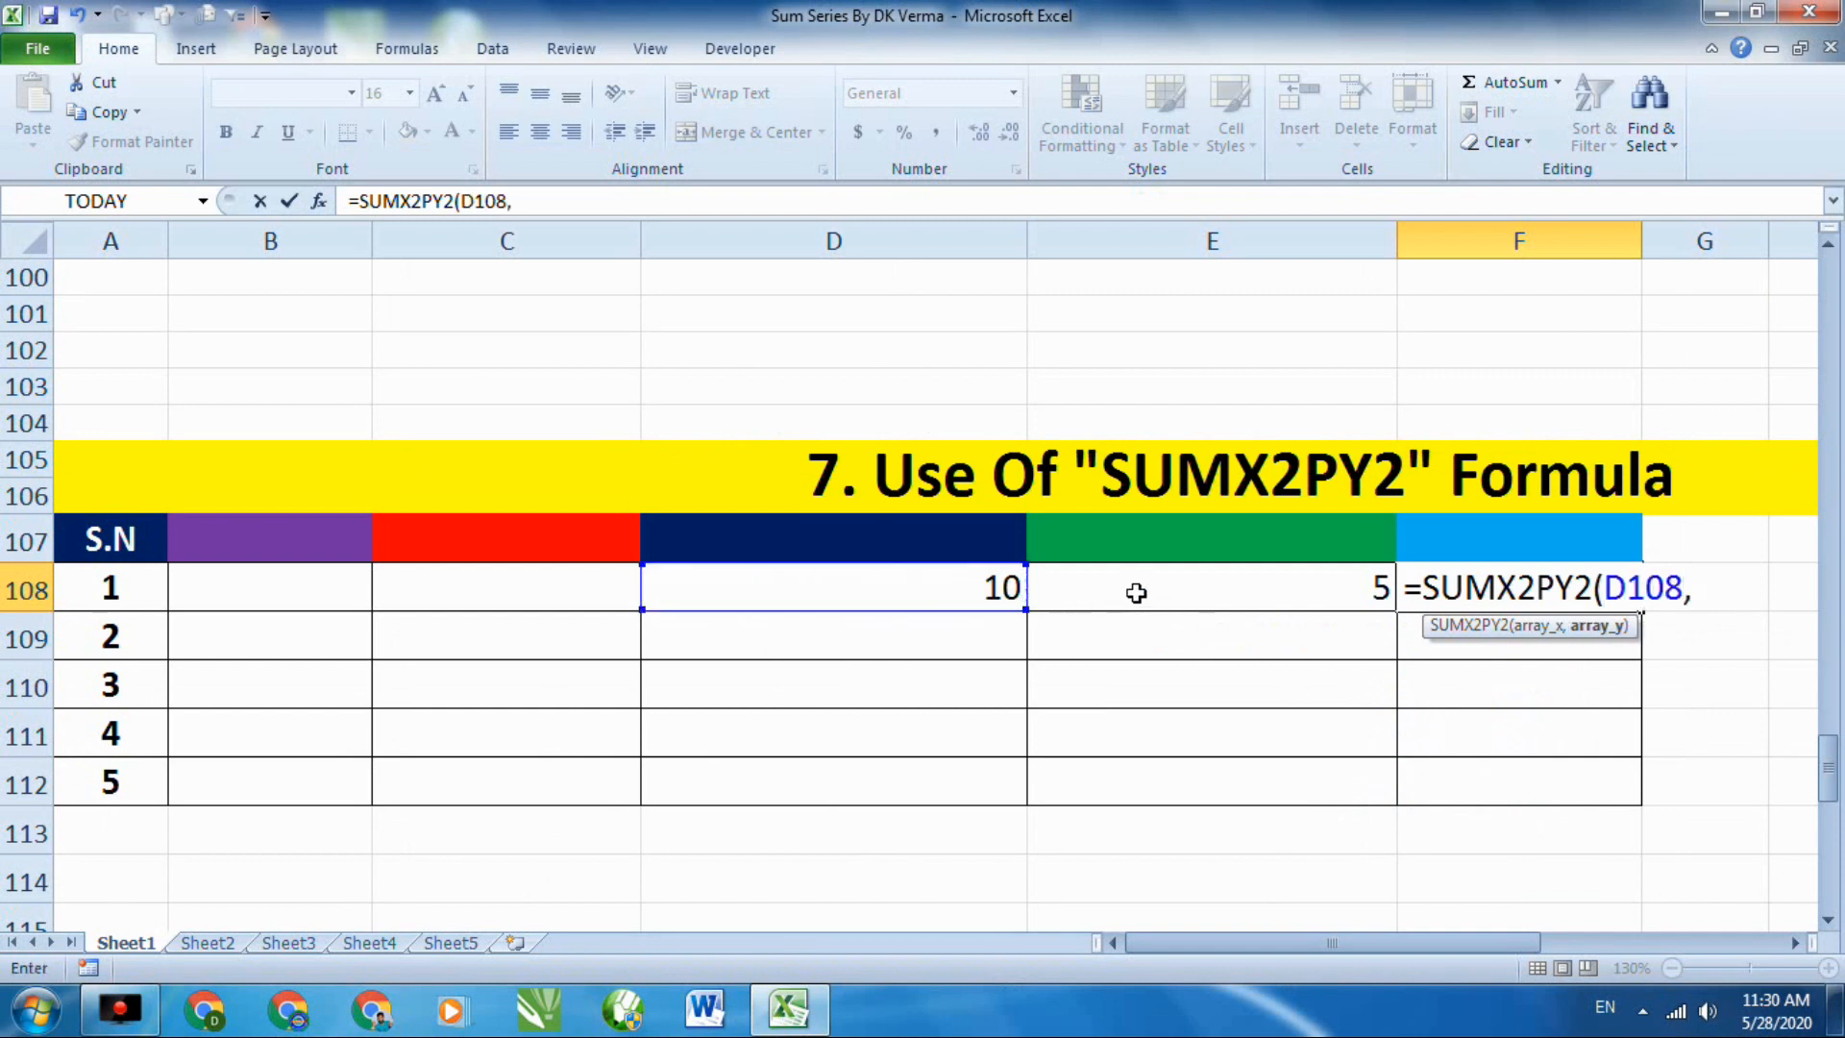
left_click(1137, 593)
type(")")
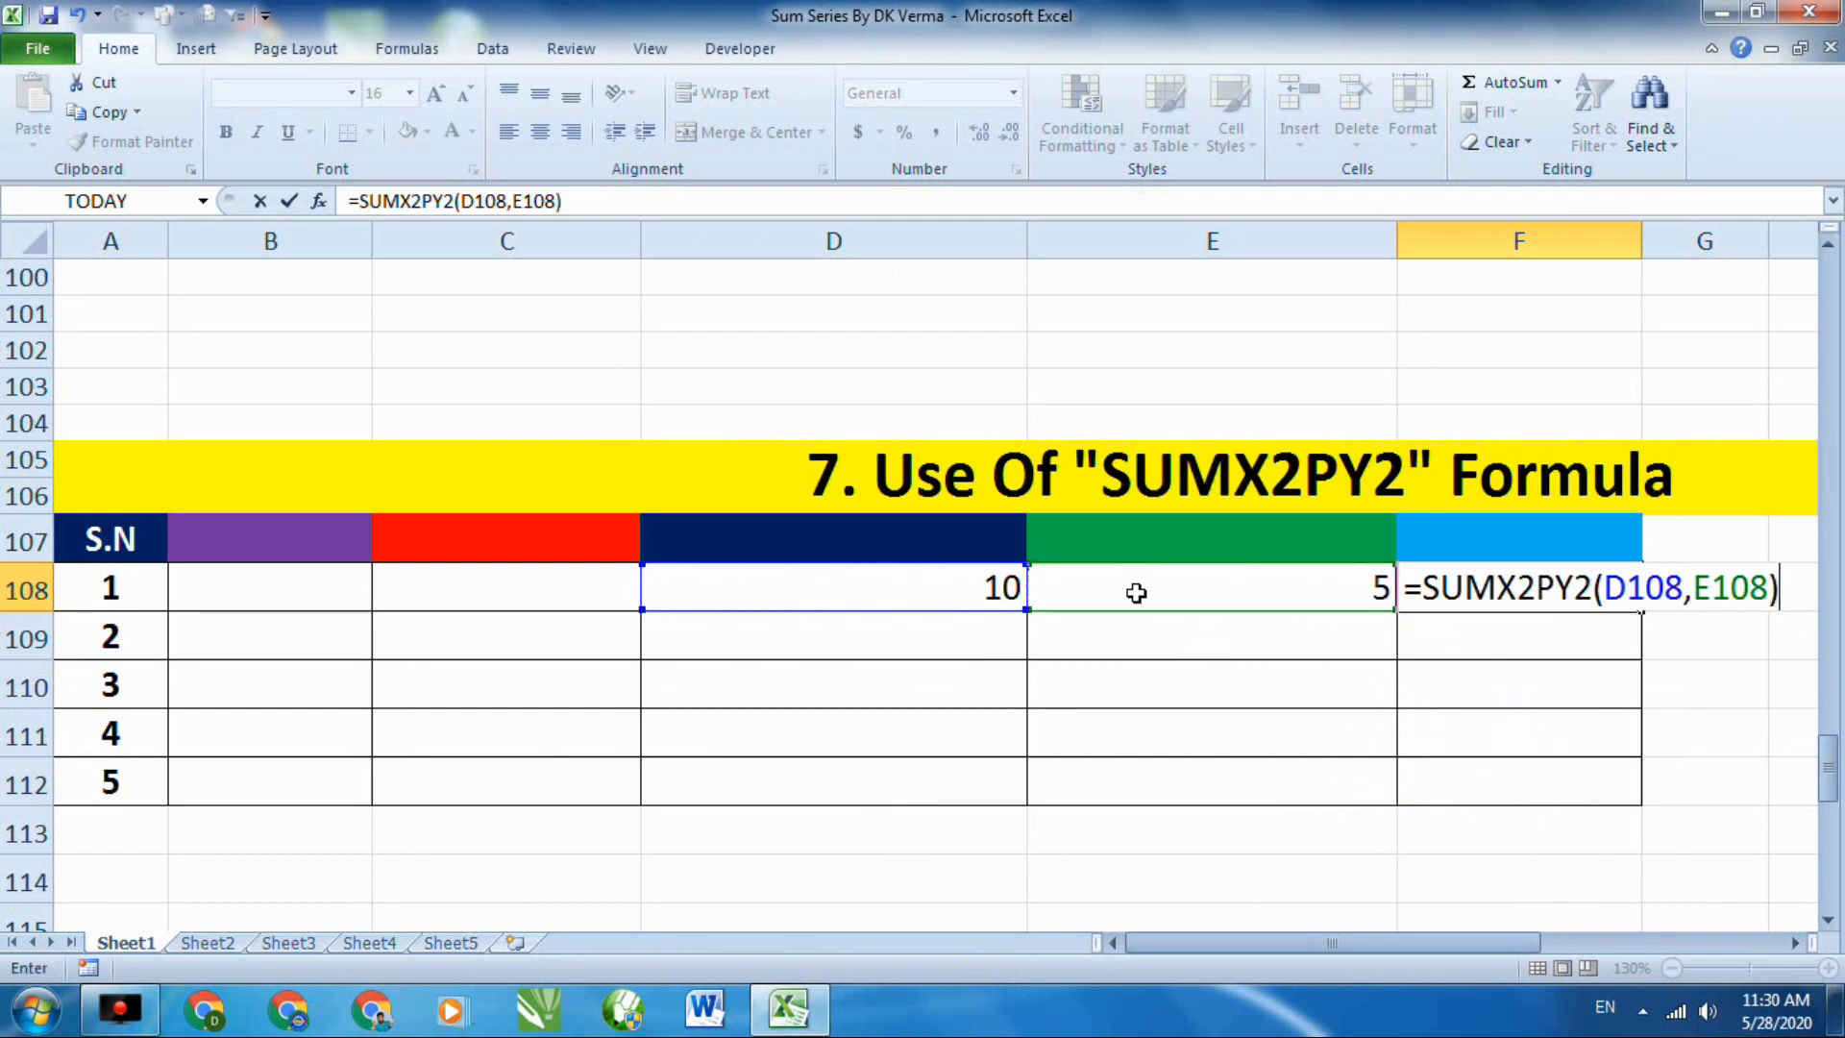
key("Return")
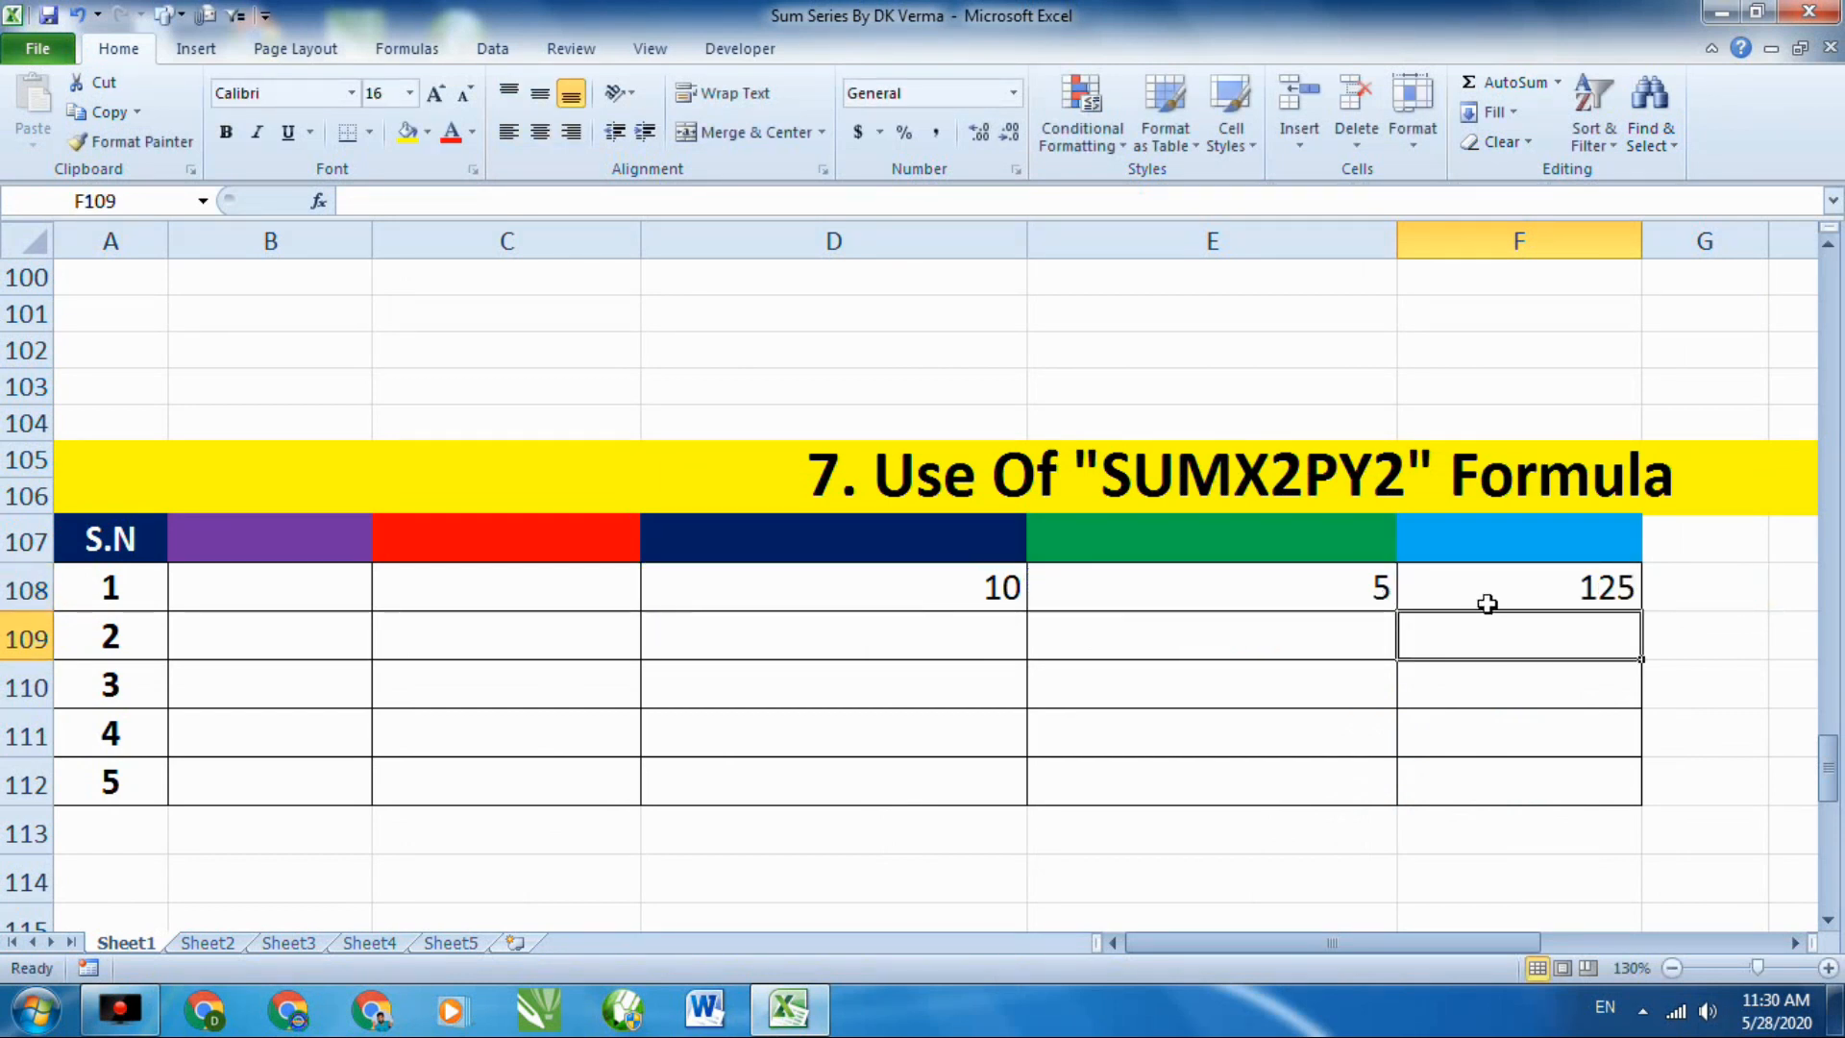
left_click(1495, 596)
left_click(940, 590)
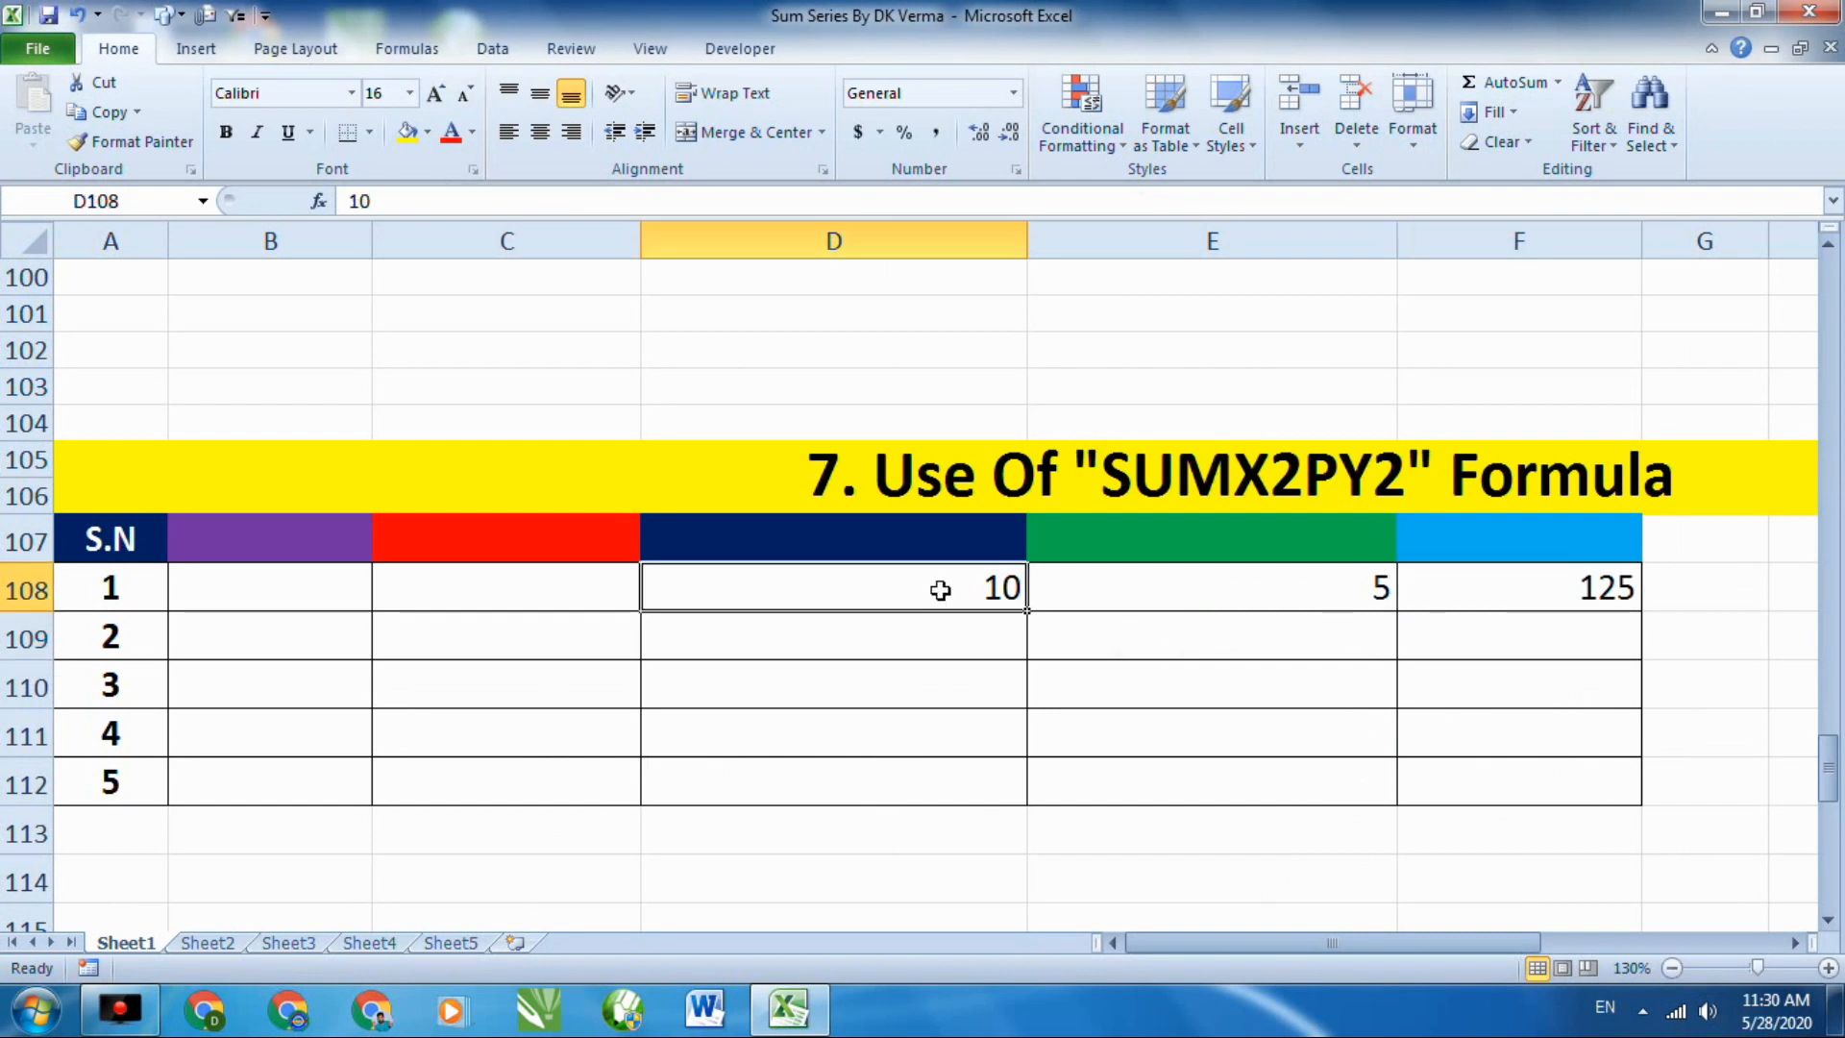
left_click(1198, 602)
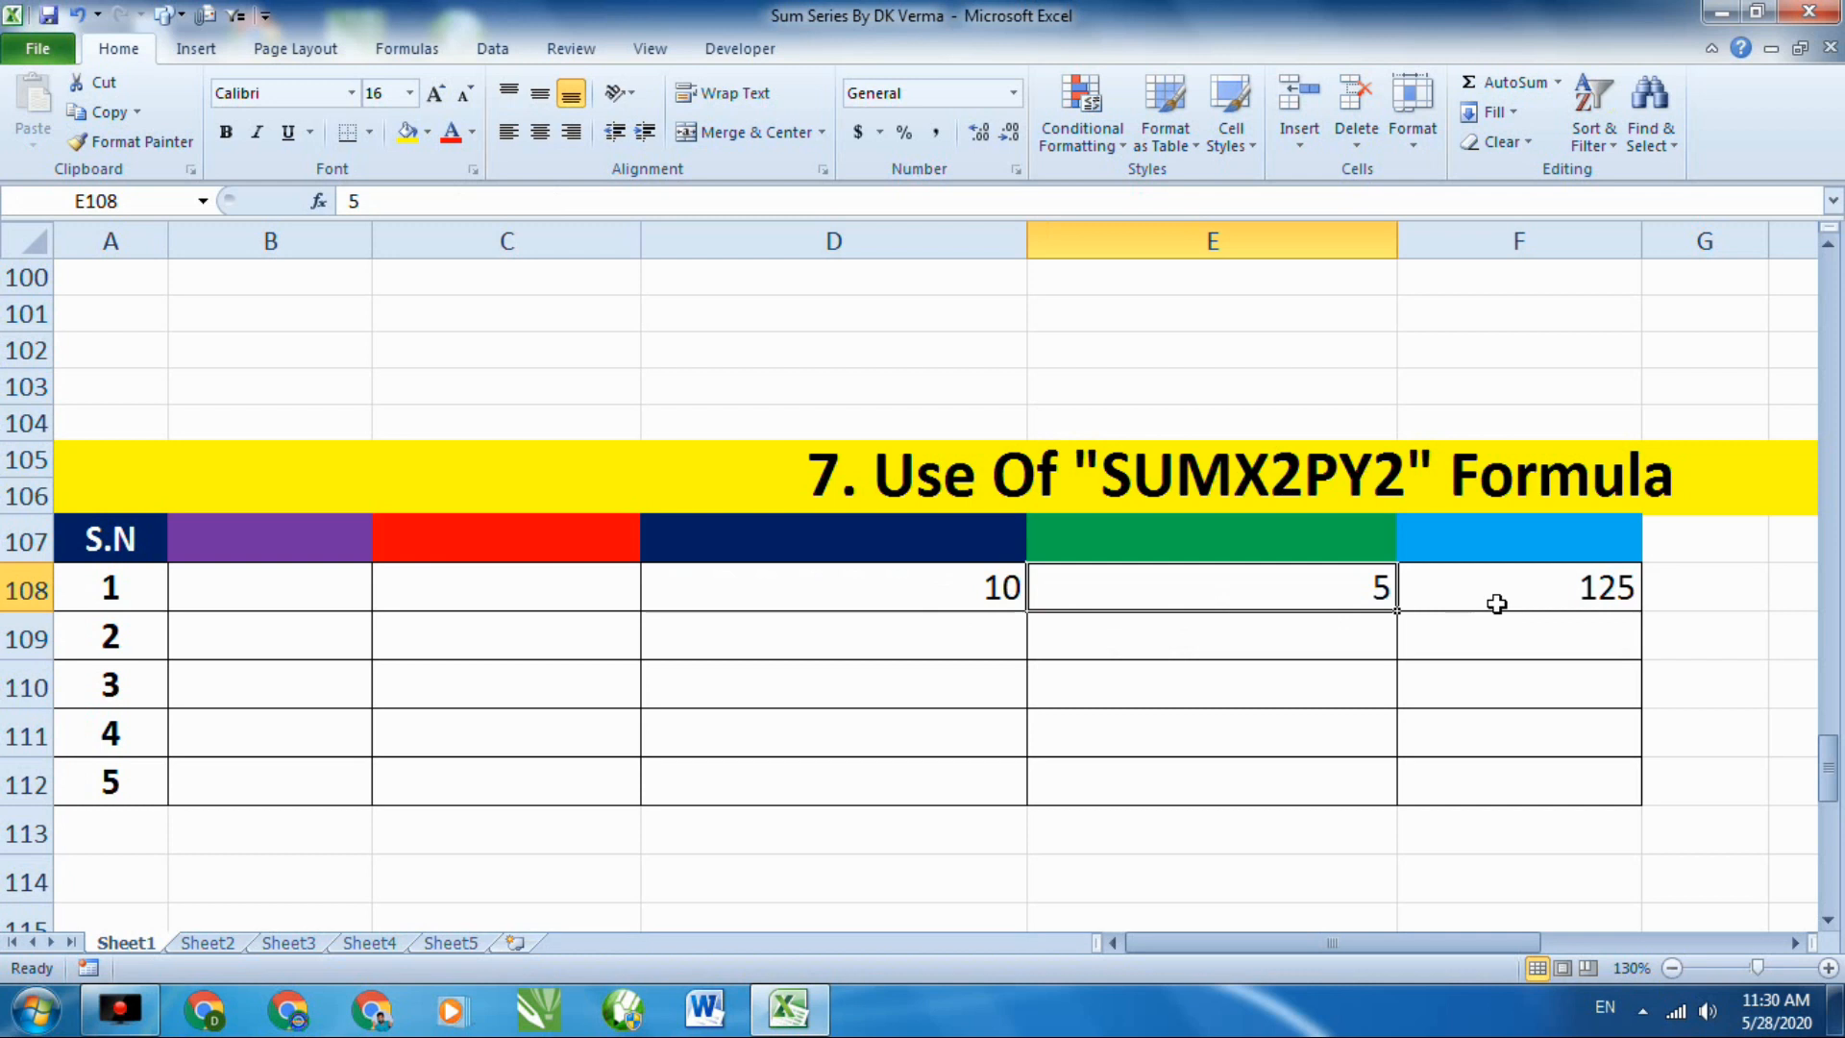
double_click(976, 633)
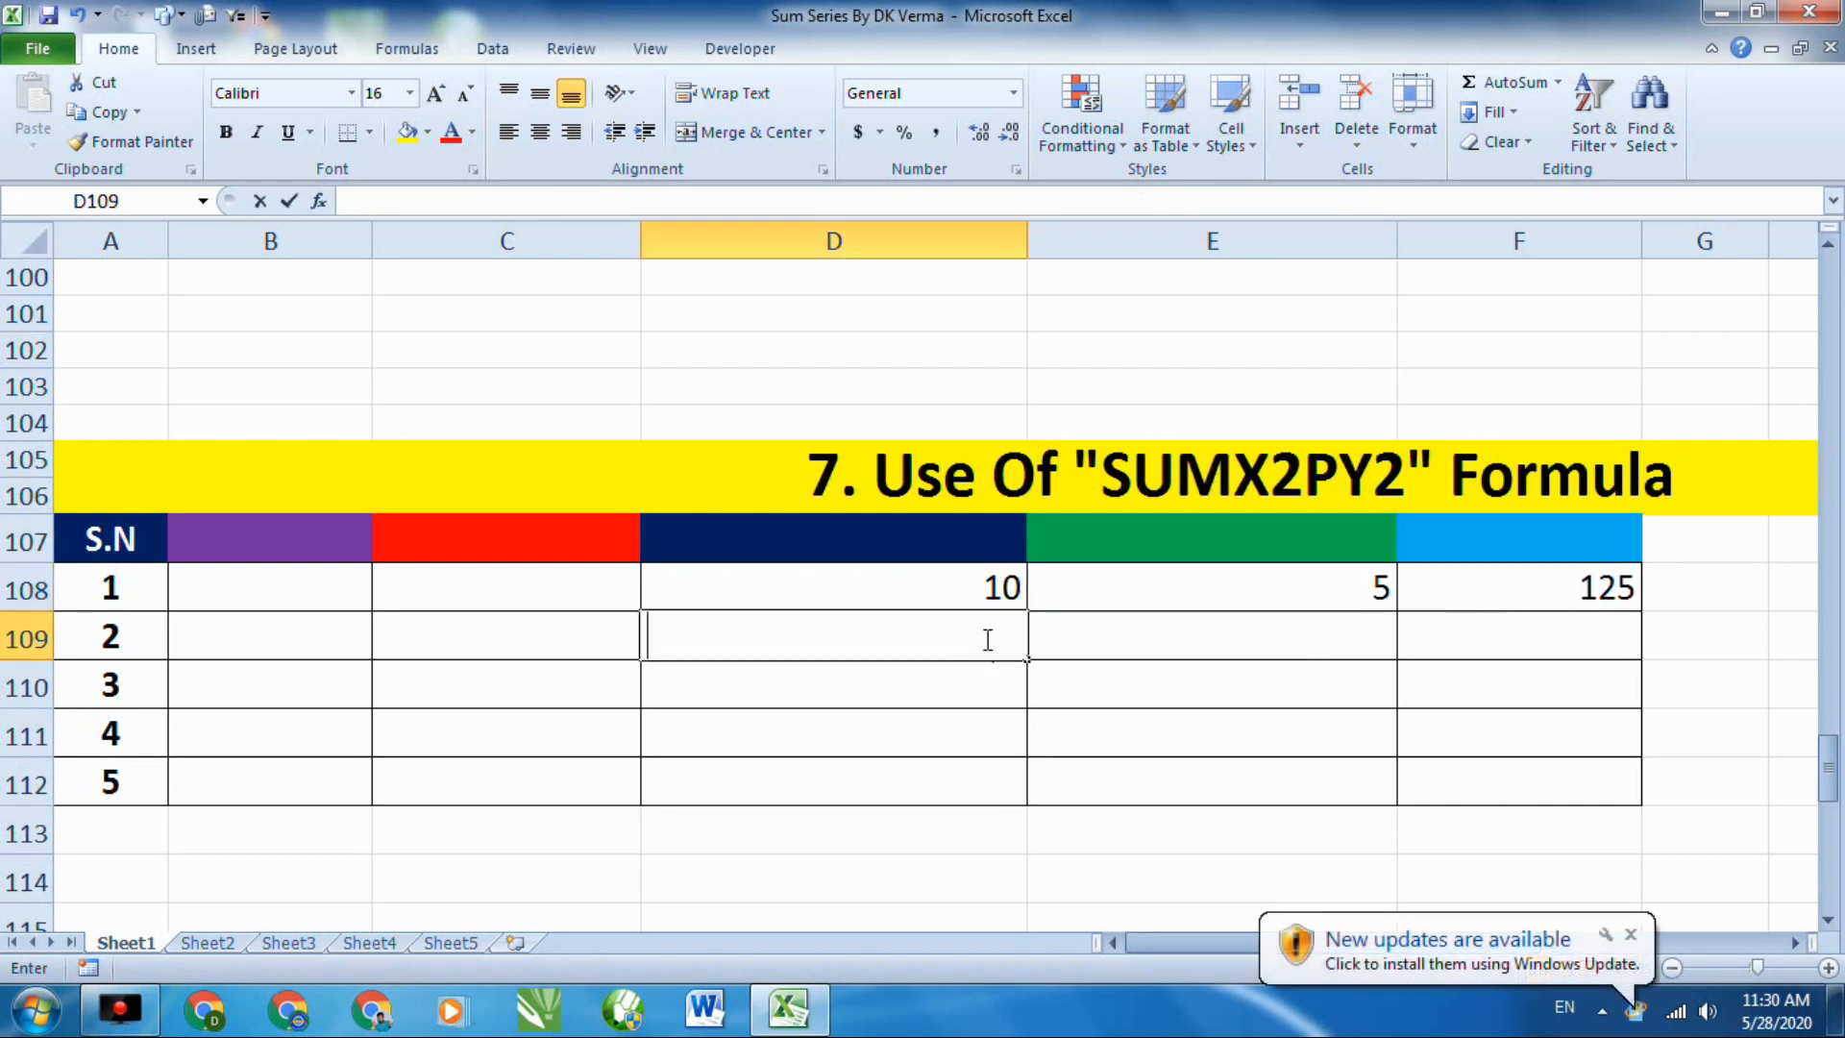
type("100")
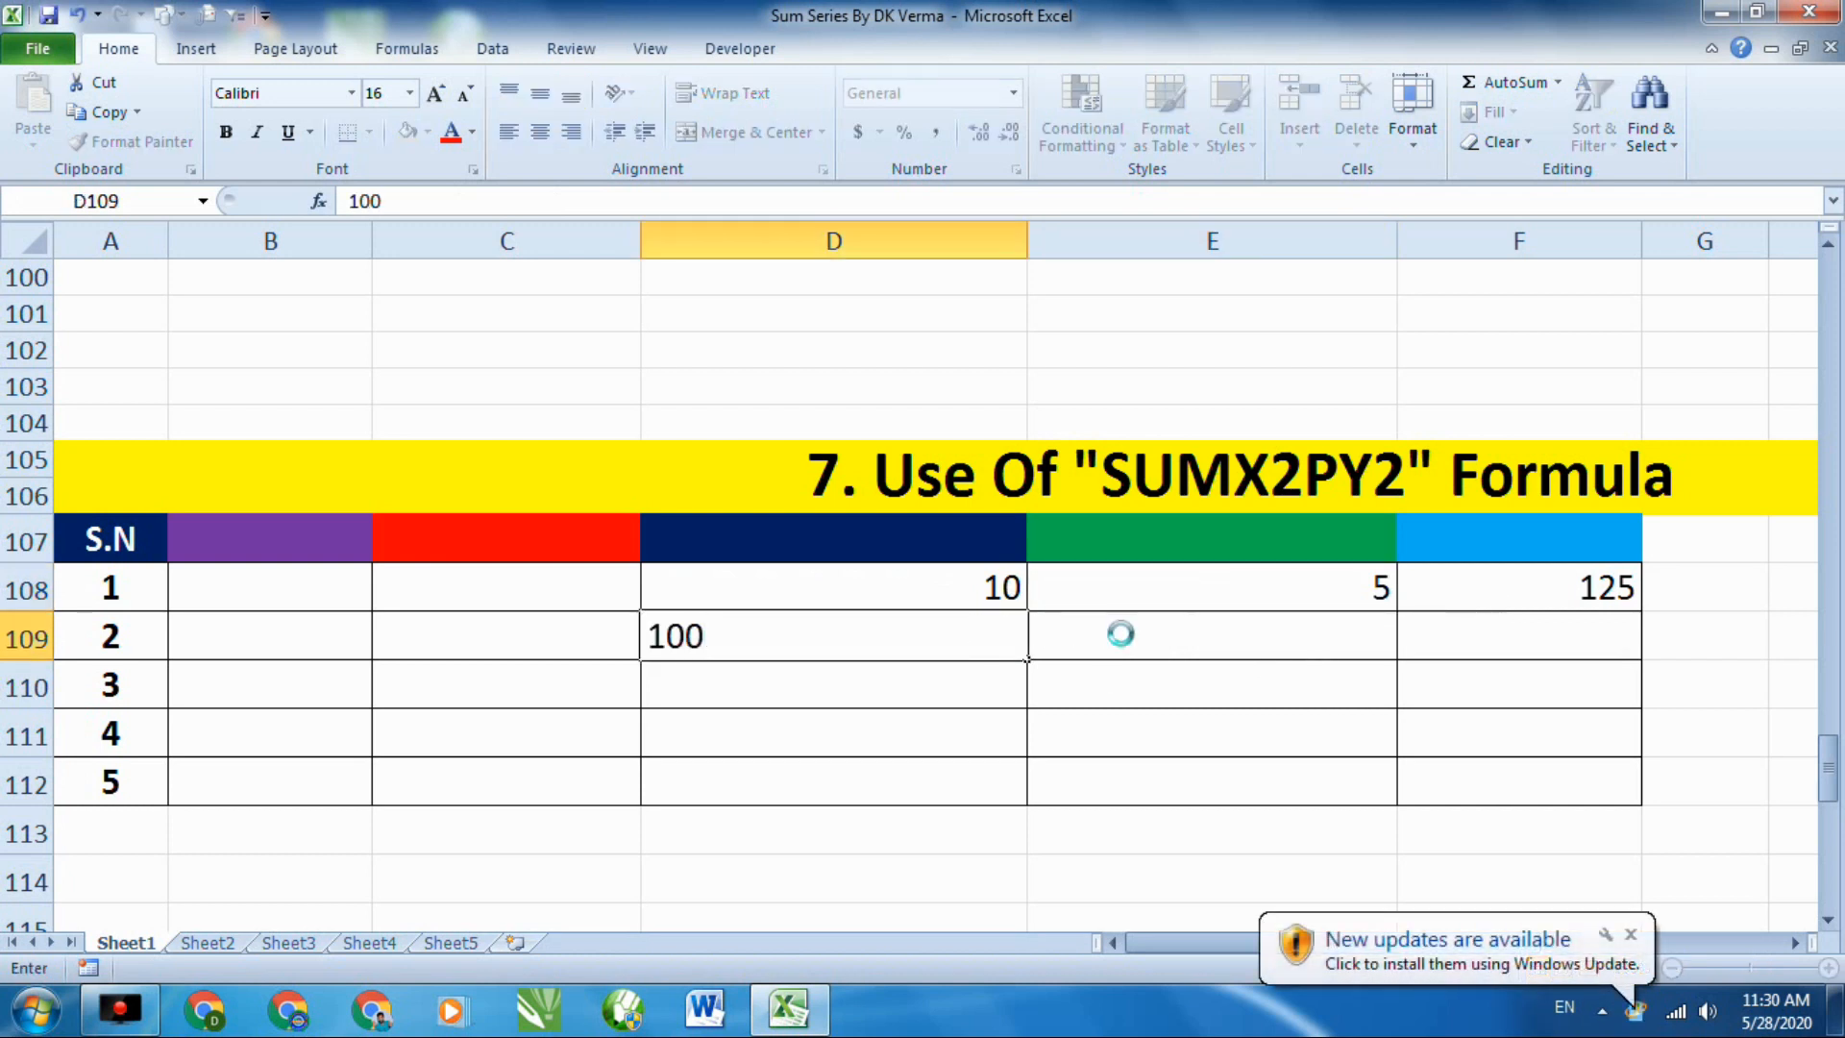
left_click(1120, 633)
Enter a second pair of SUMX2PY2 sample values, 5 in D109 and 2 in E109.
left_click(897, 647)
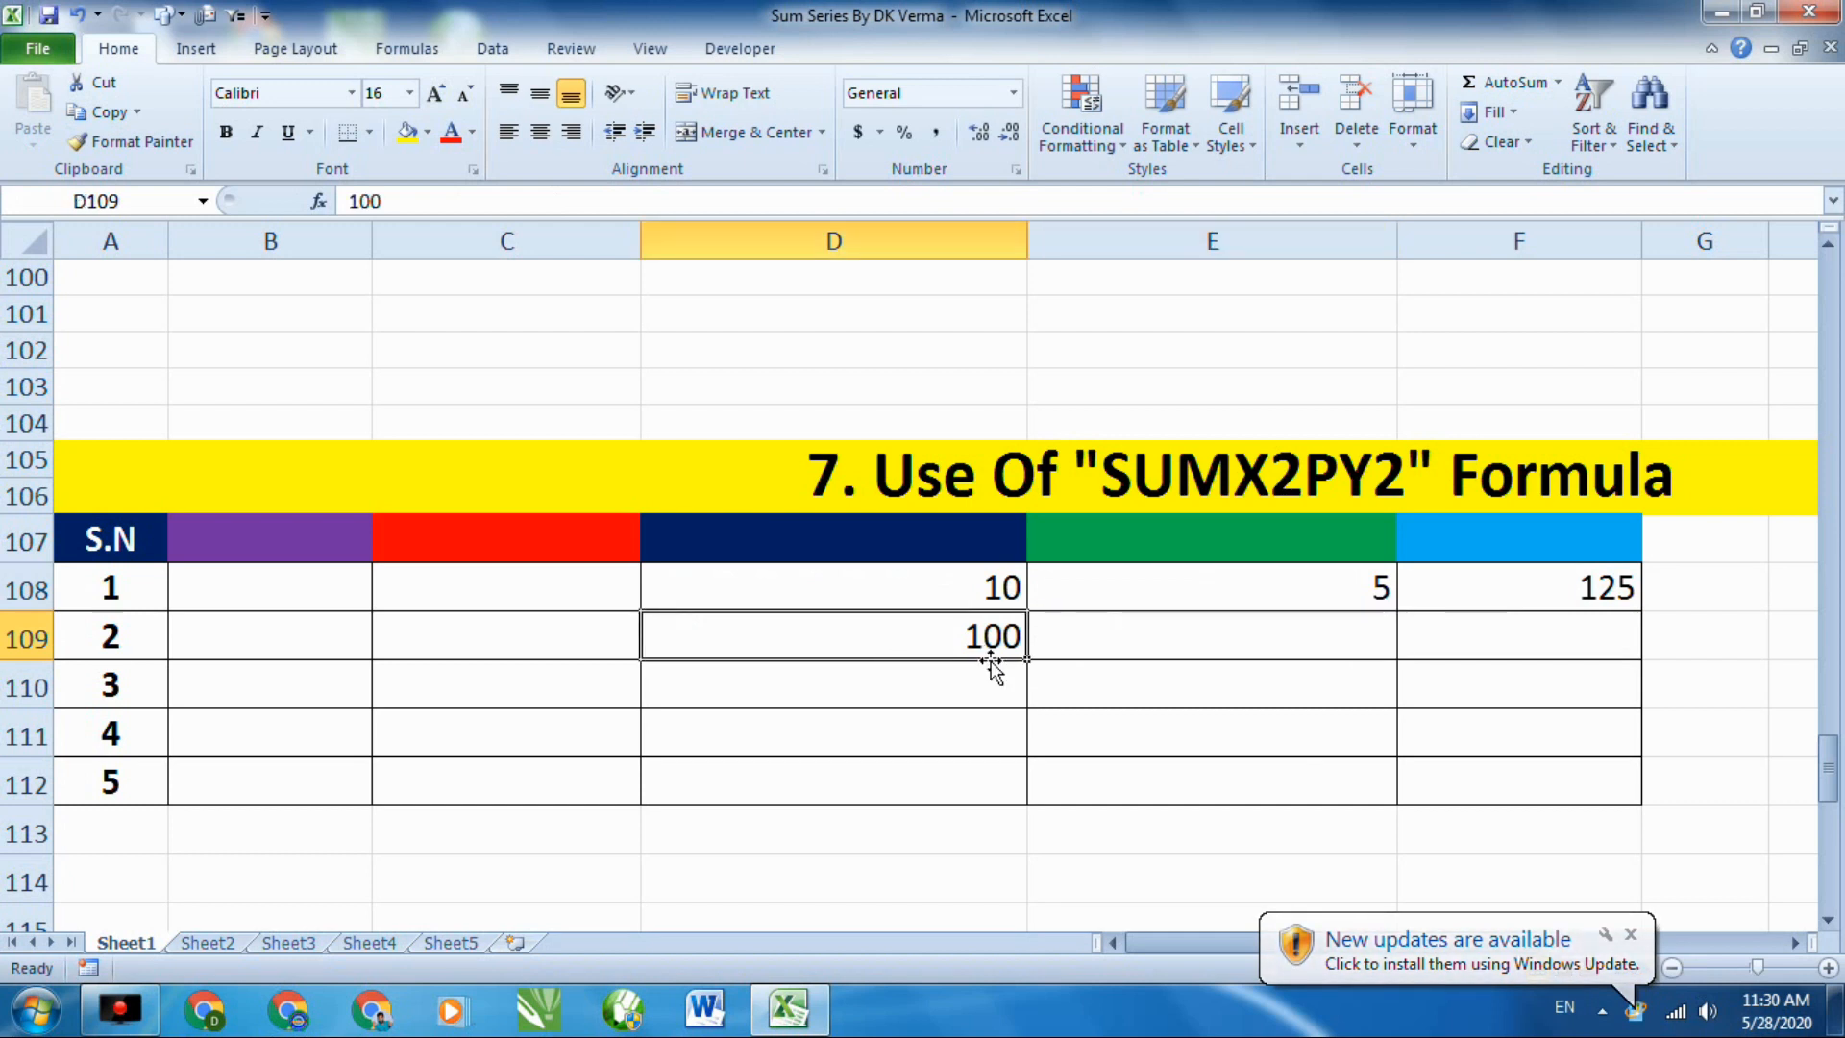
type("5")
left_click(1141, 631)
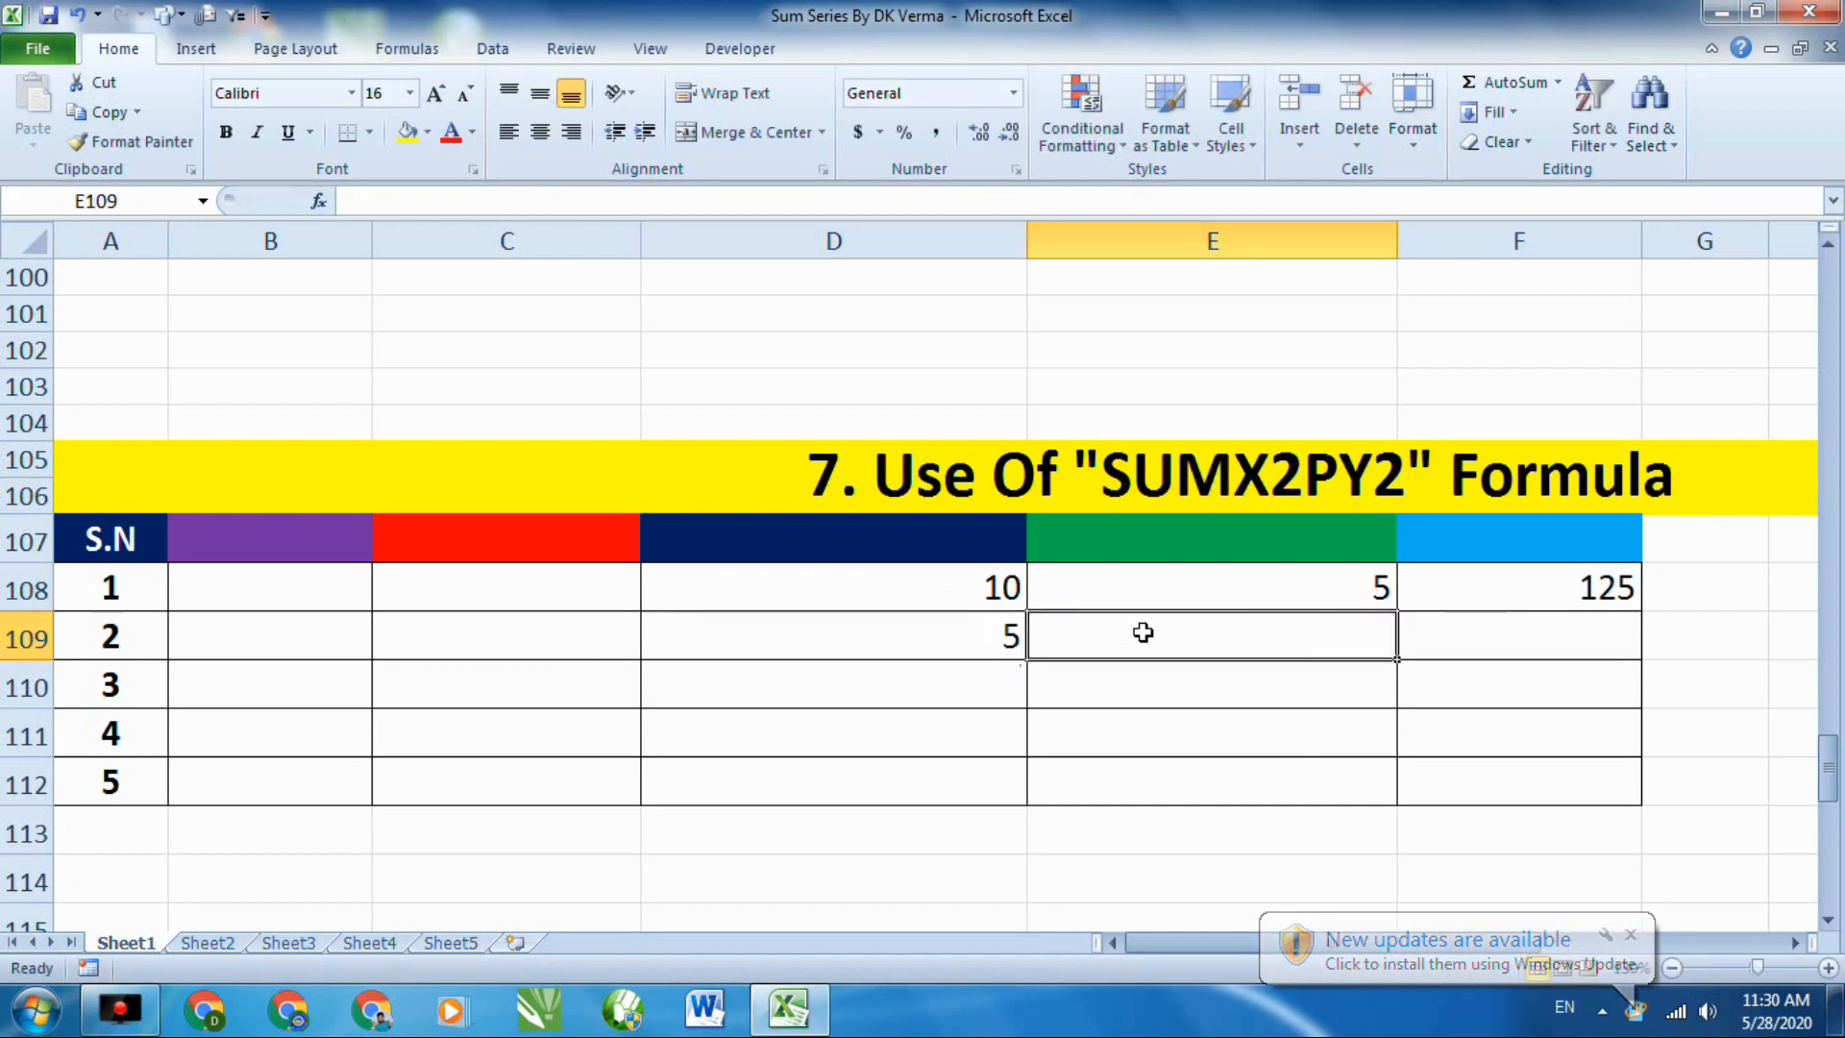
type("2")
Calculate the sum of squares for the second pair in F109 with =SUMX2PY2(D109,E109), and review its source cells.
left_click(1432, 629)
type("=sum")
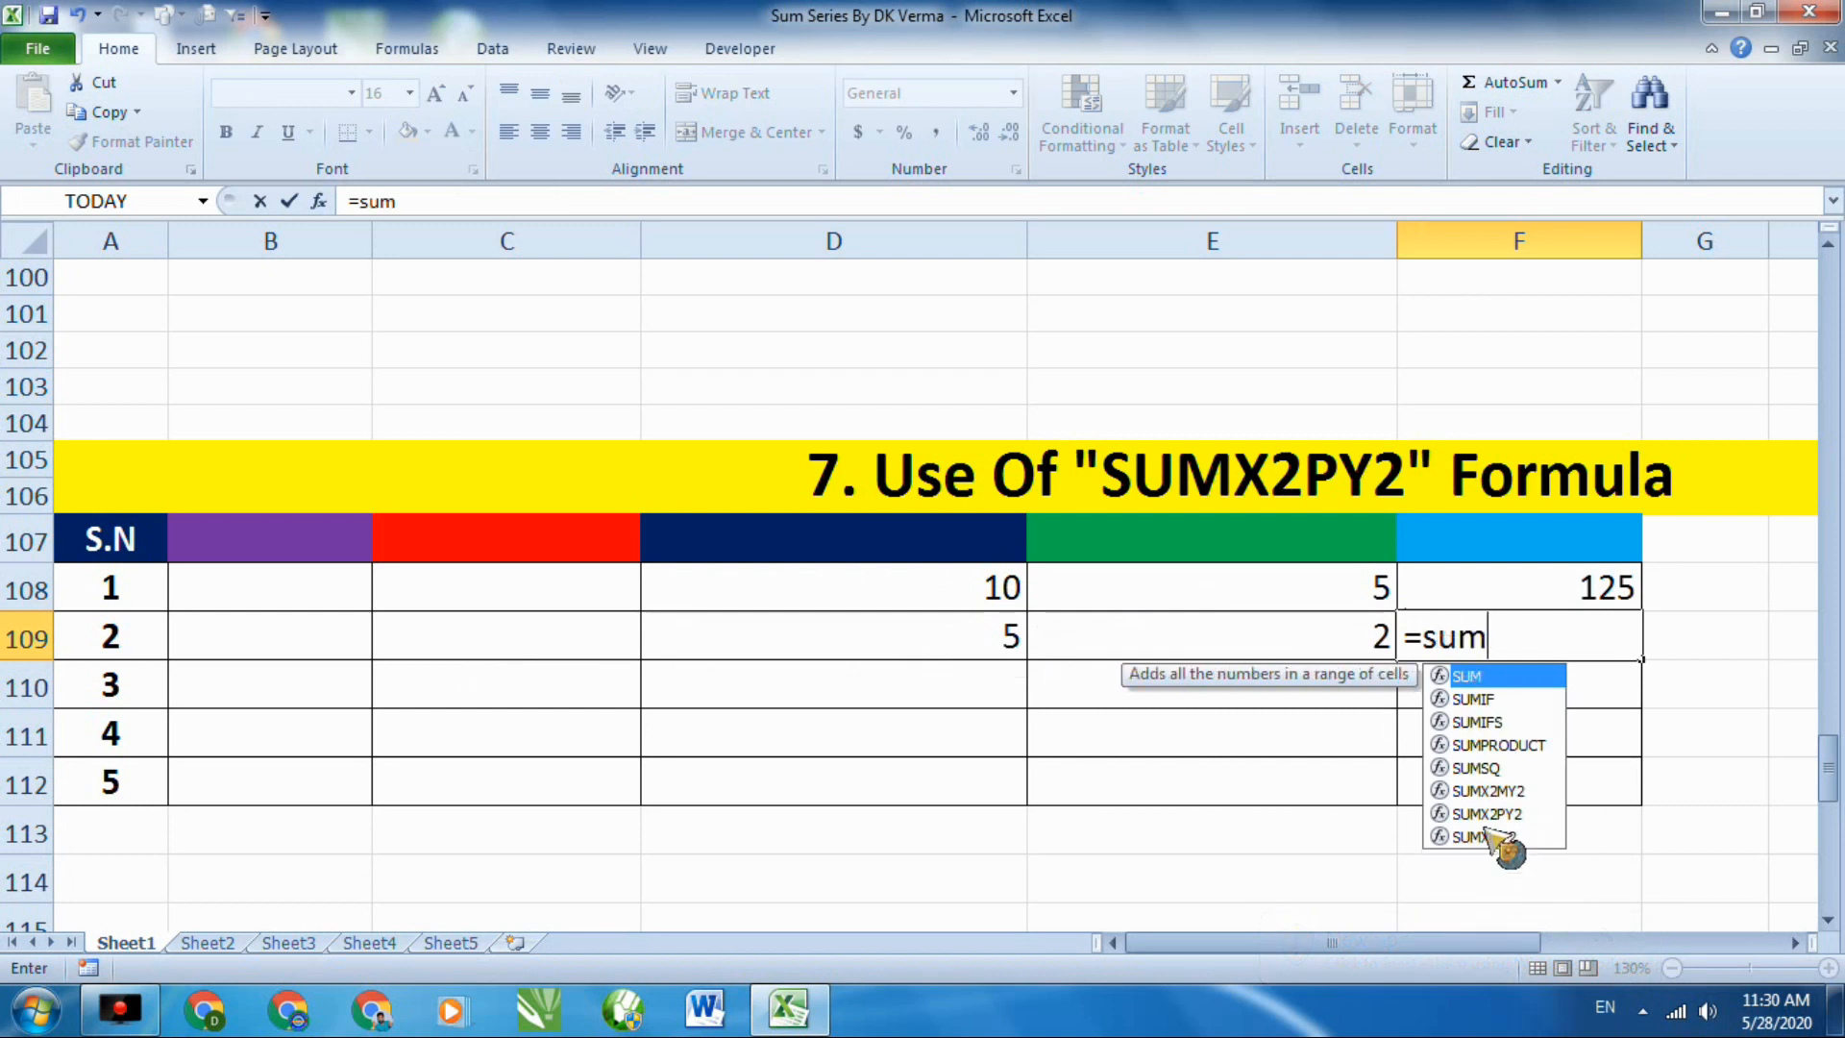
left_click(1489, 814)
double_click(1488, 814)
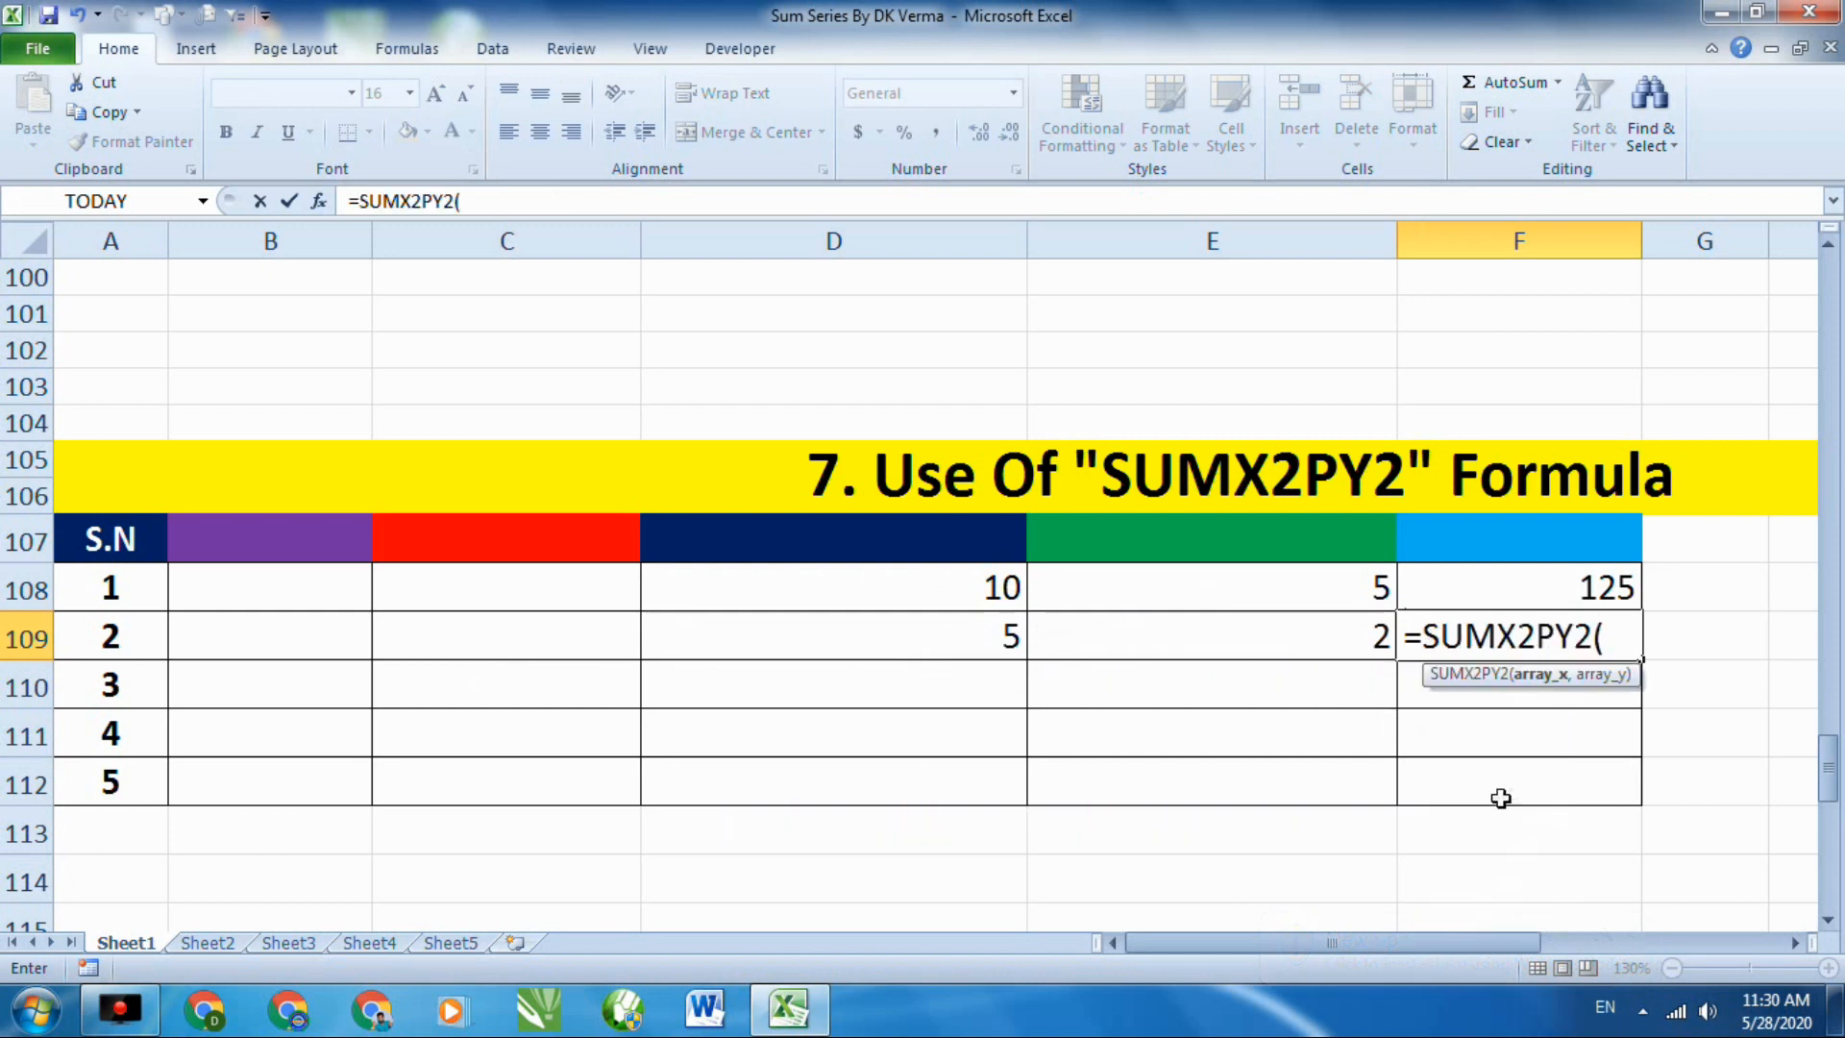
left_click(986, 635)
type(",")
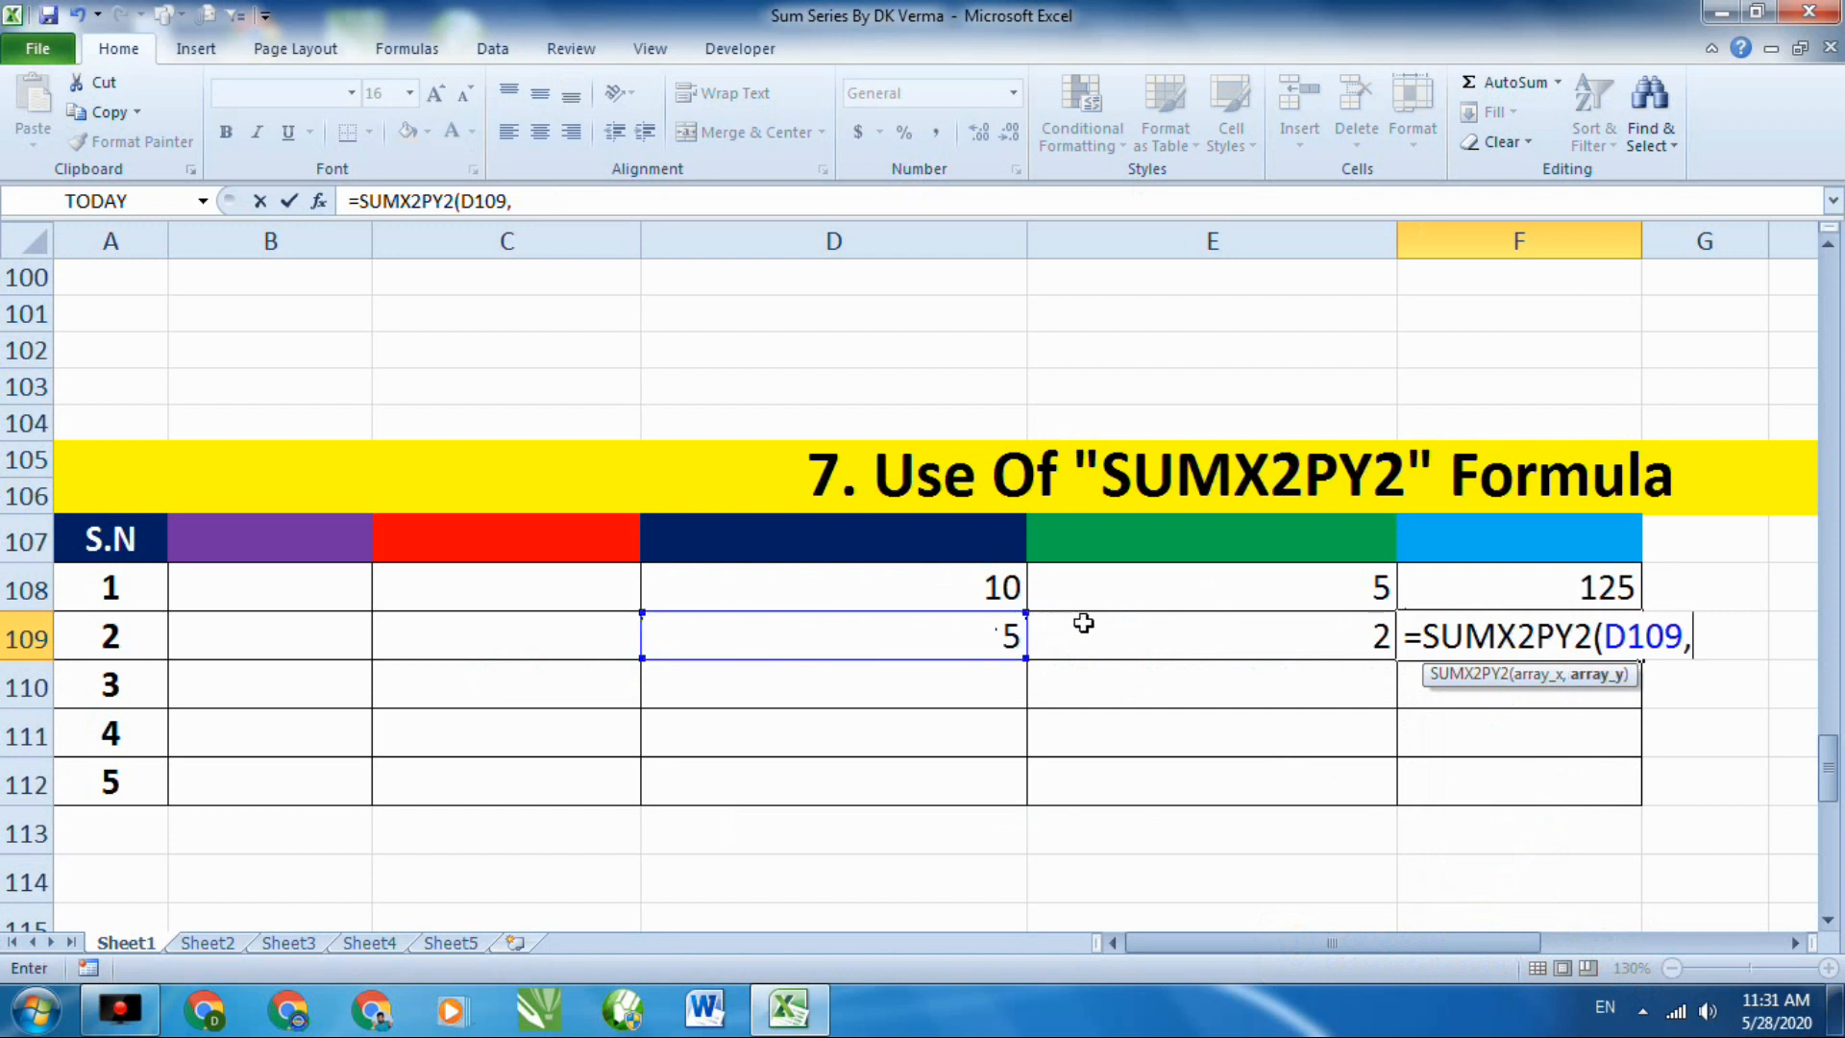
left_click(1079, 620)
type(")")
key("Return")
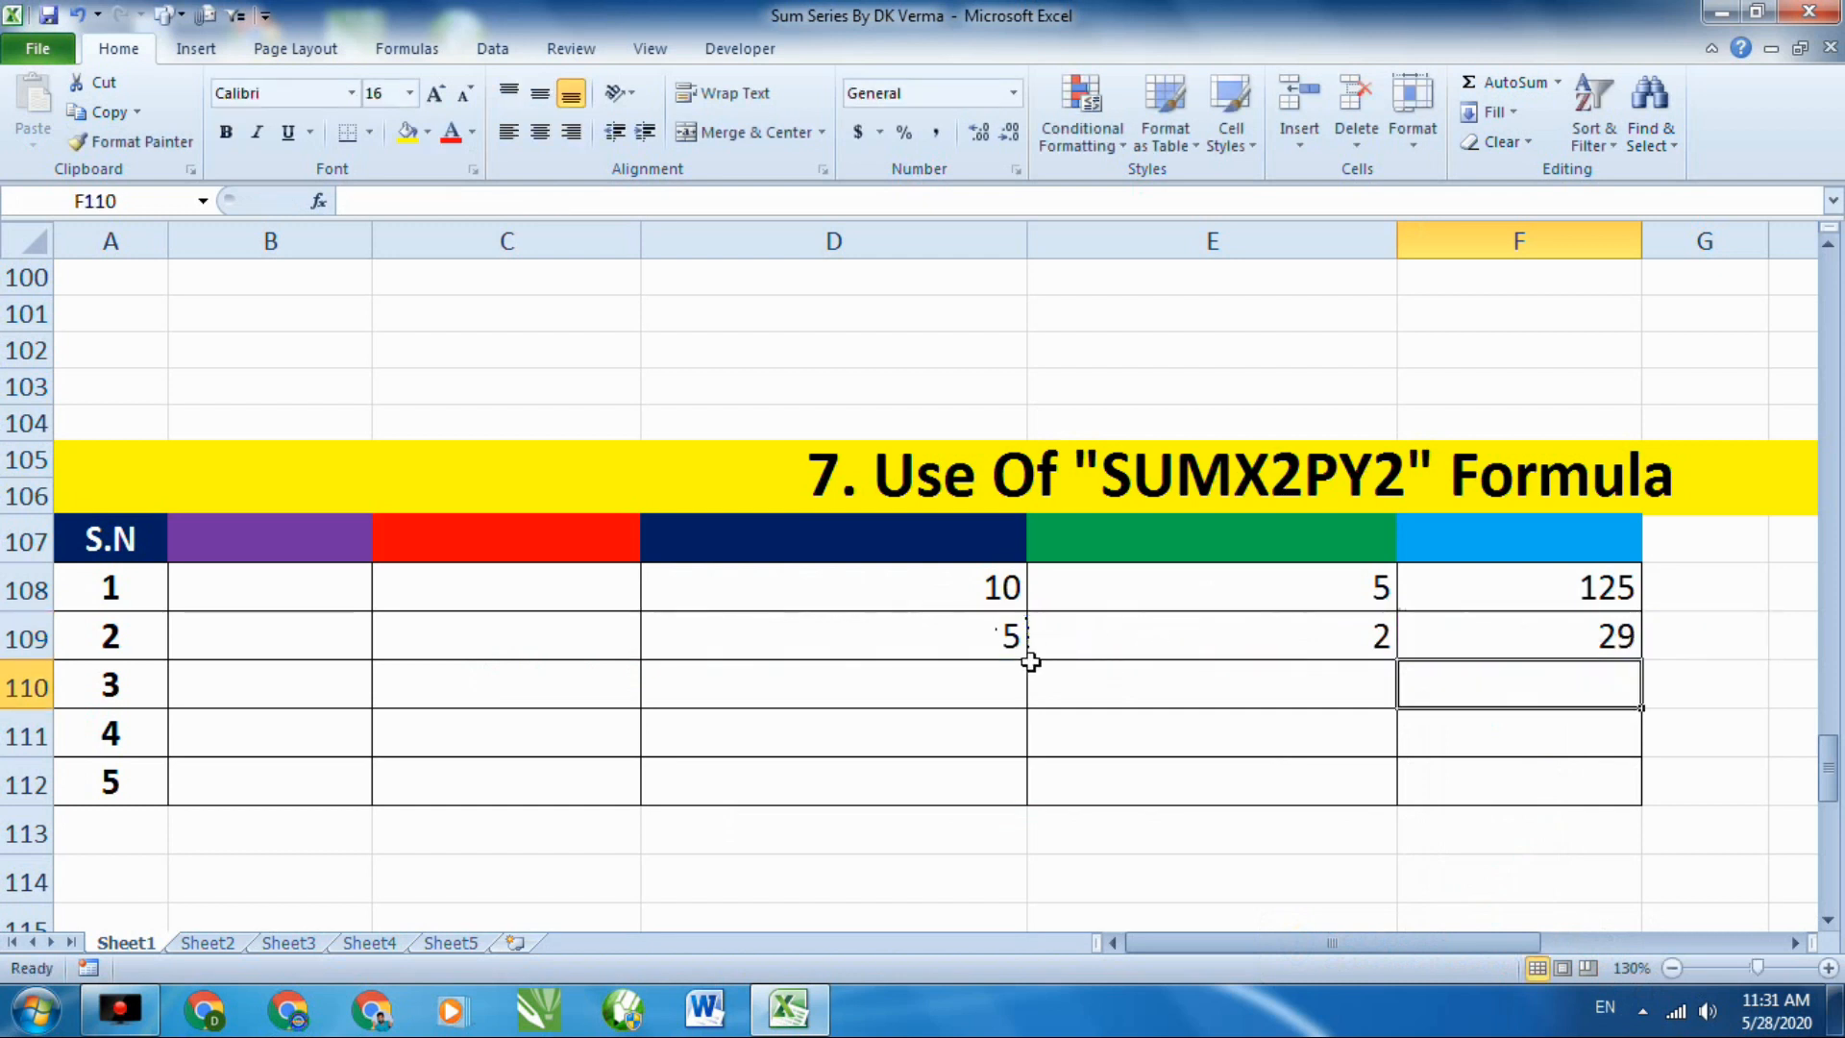
left_click(1018, 638)
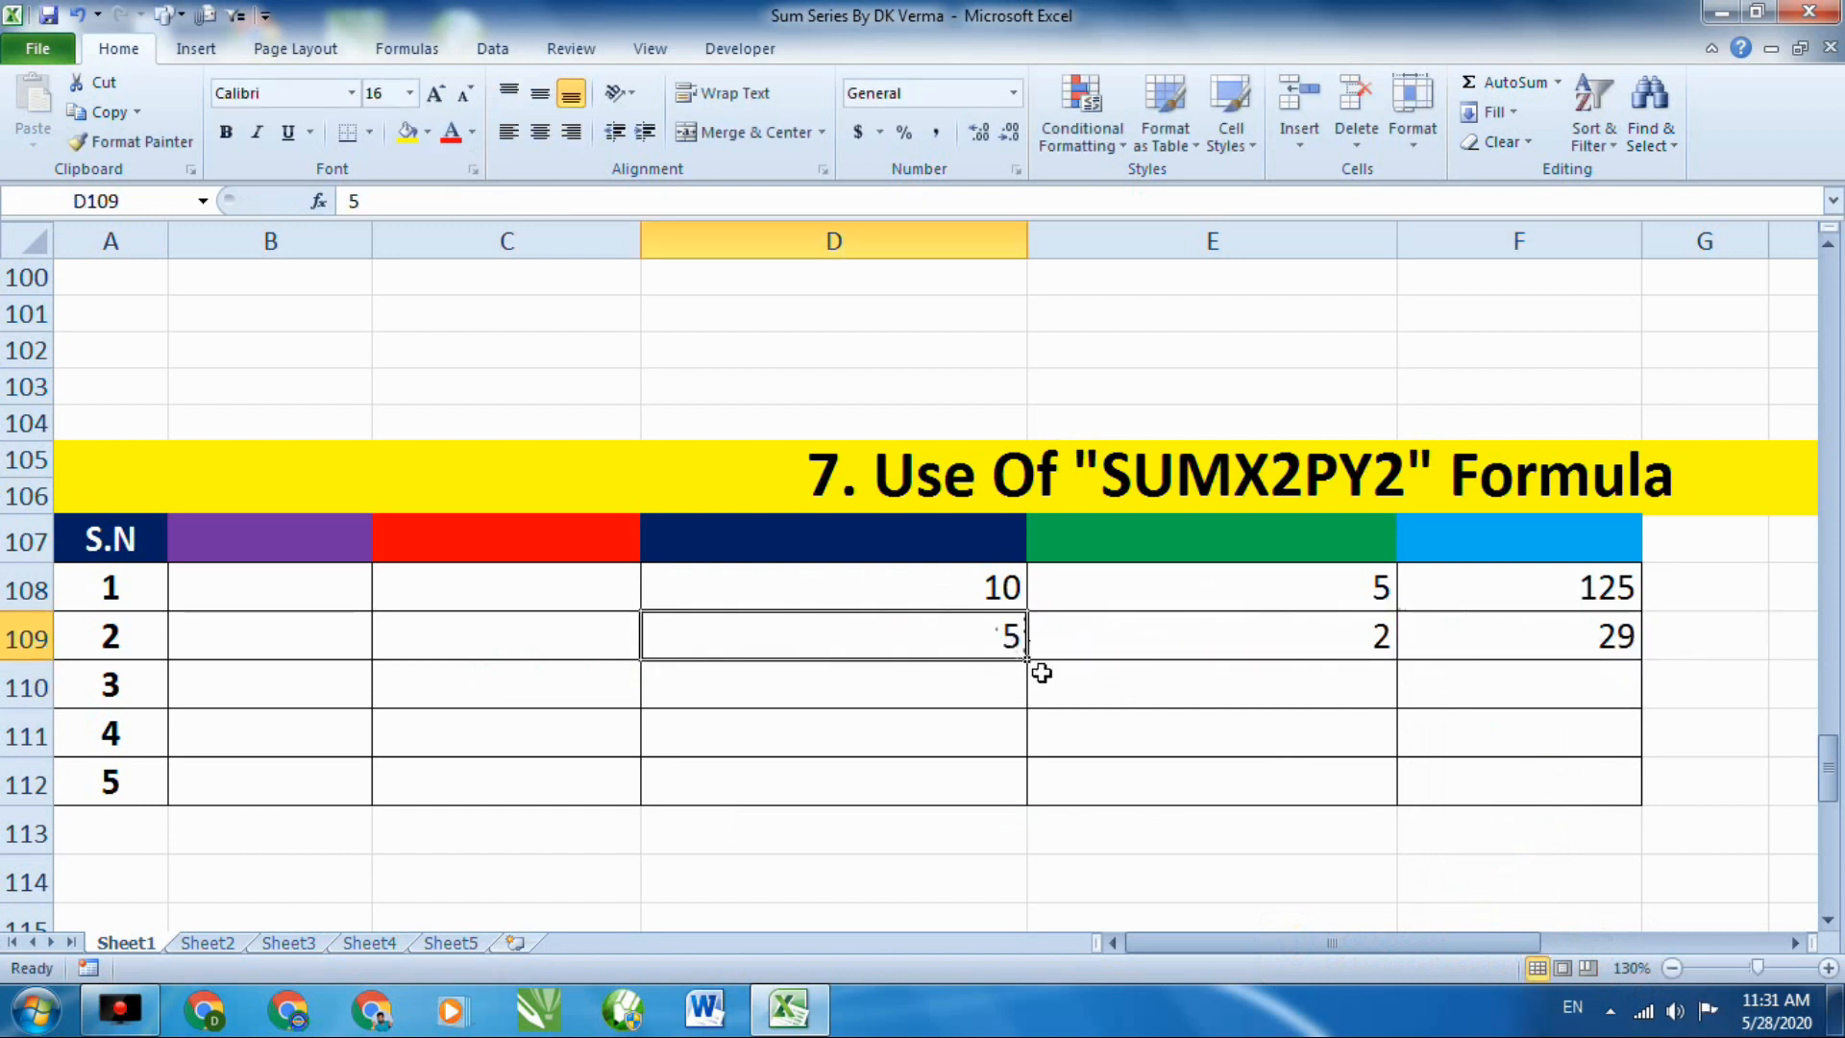
left_click(1255, 642)
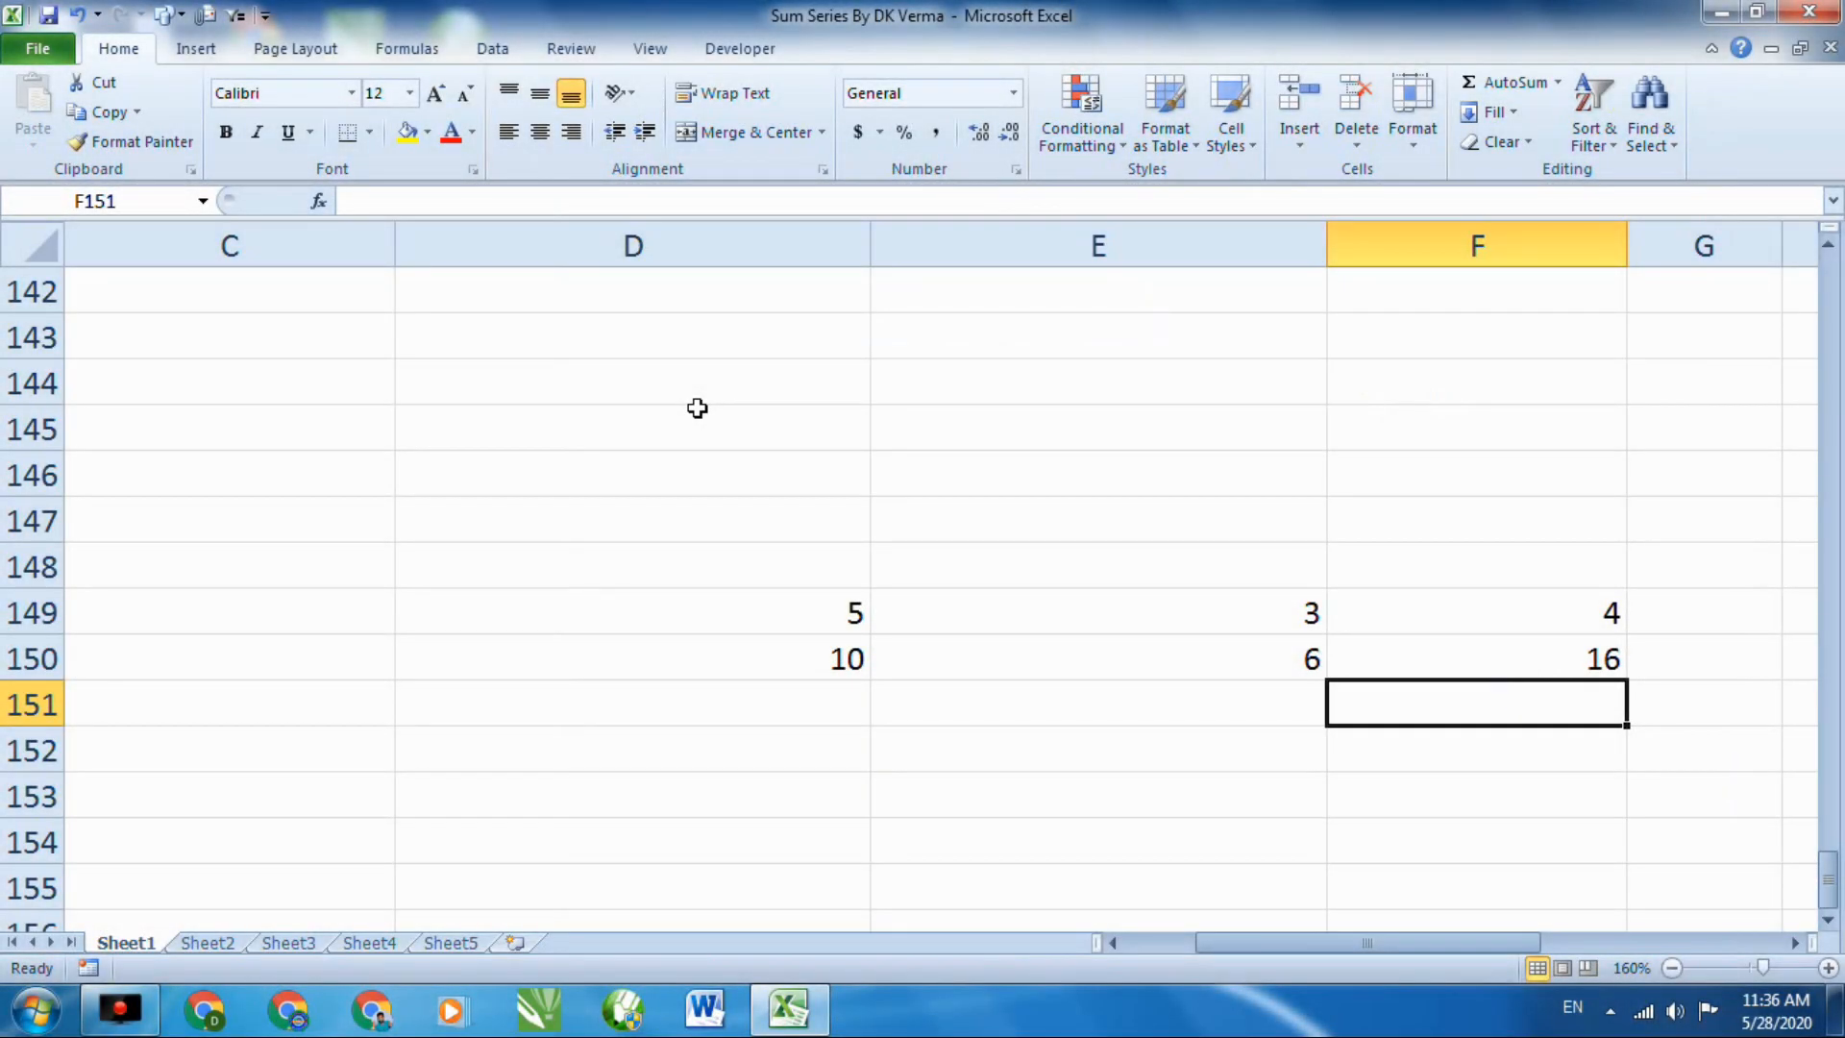
Mark the SUMXMY2 name in the section 8 heading with a red box and underline, and clear the marks.
scroll(701, 384, "up", 9)
scroll(845, 416, "down", 3)
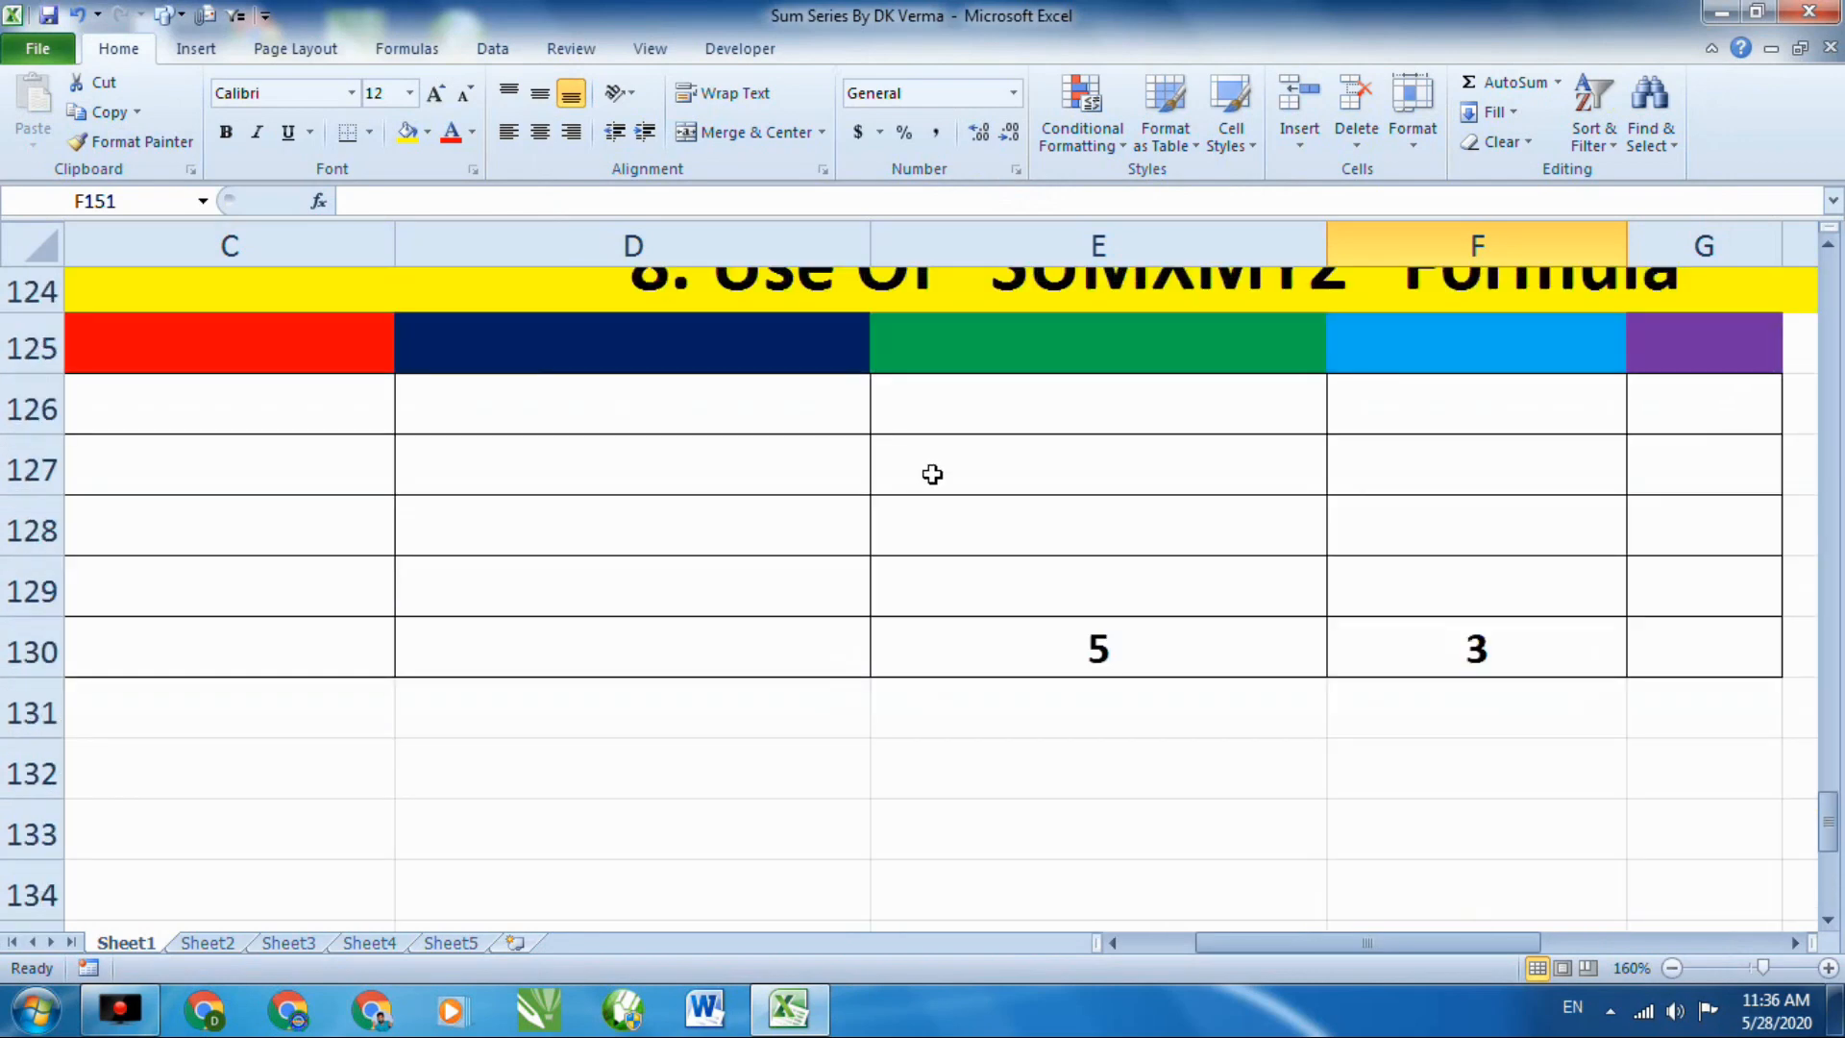
scroll(981, 477, "up", 2)
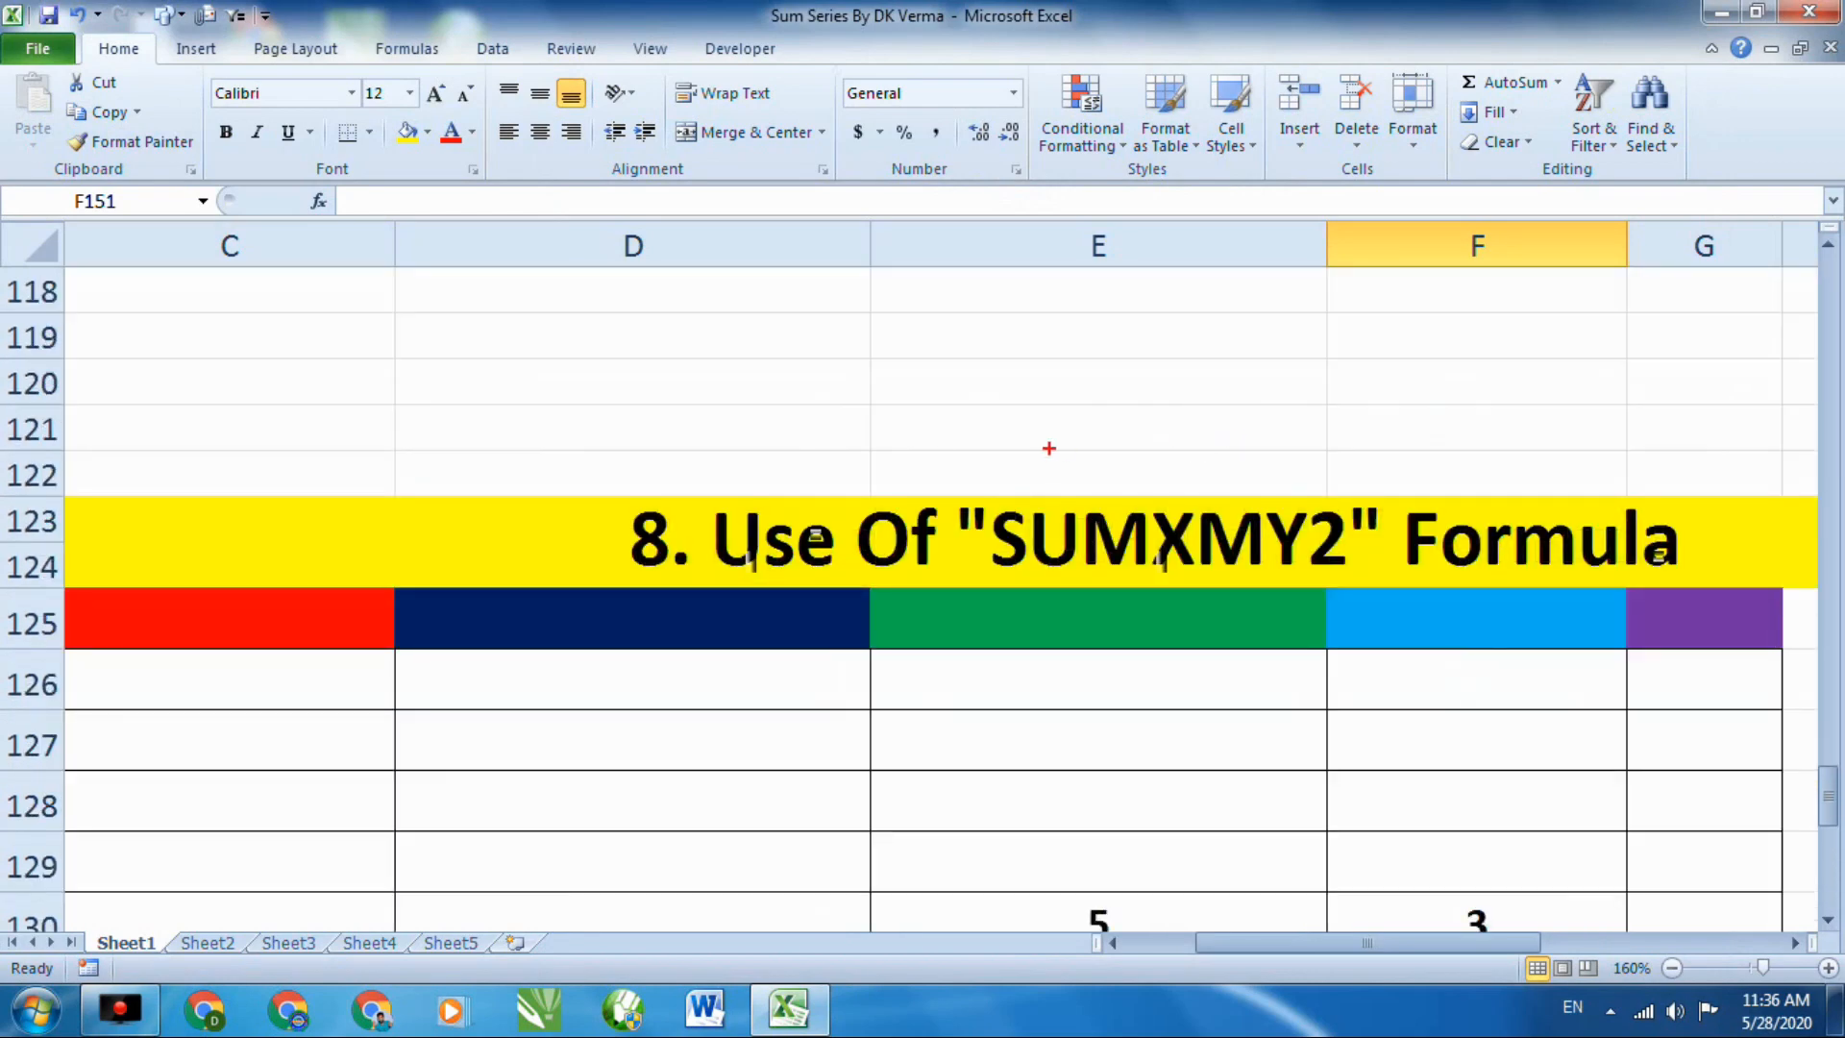
mouse_move(968, 457)
left_mouse_down()
mouse_move(1220, 565)
mouse_move(1357, 590)
left_mouse_up()
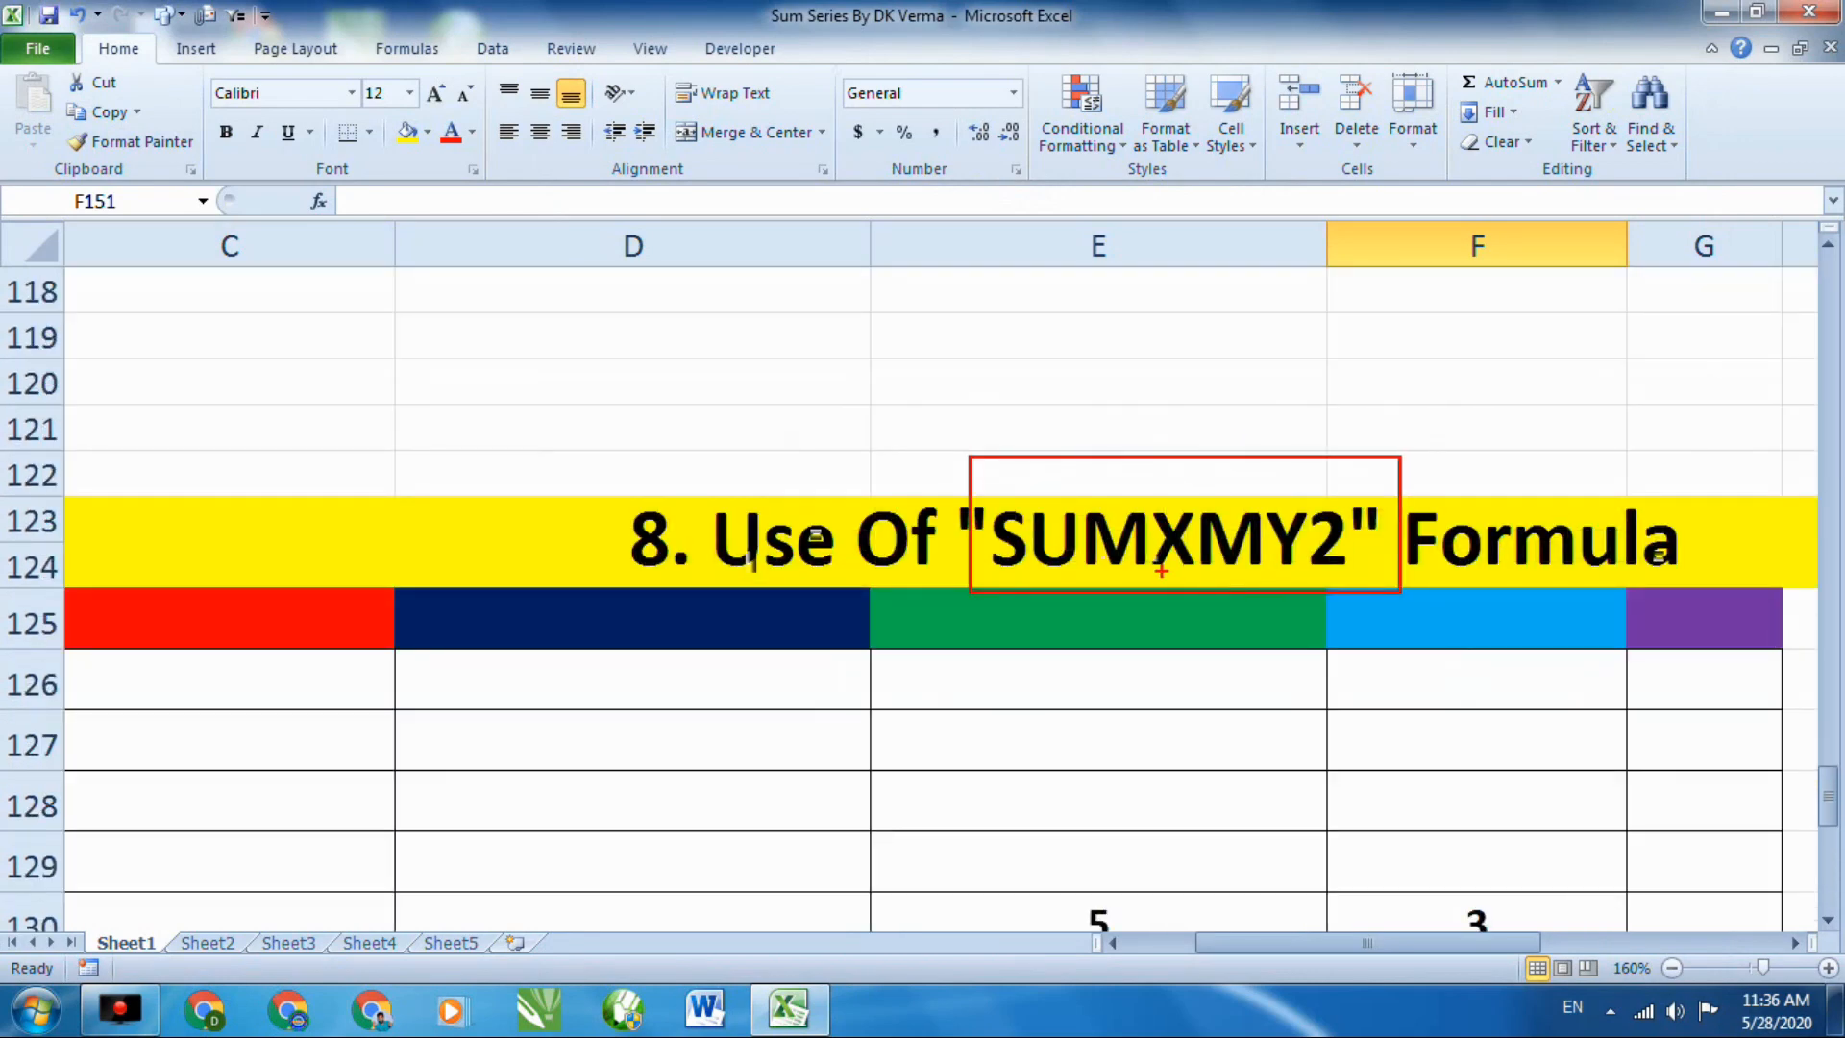
left_click_drag(1161, 571, 1369, 567)
key("Escape")
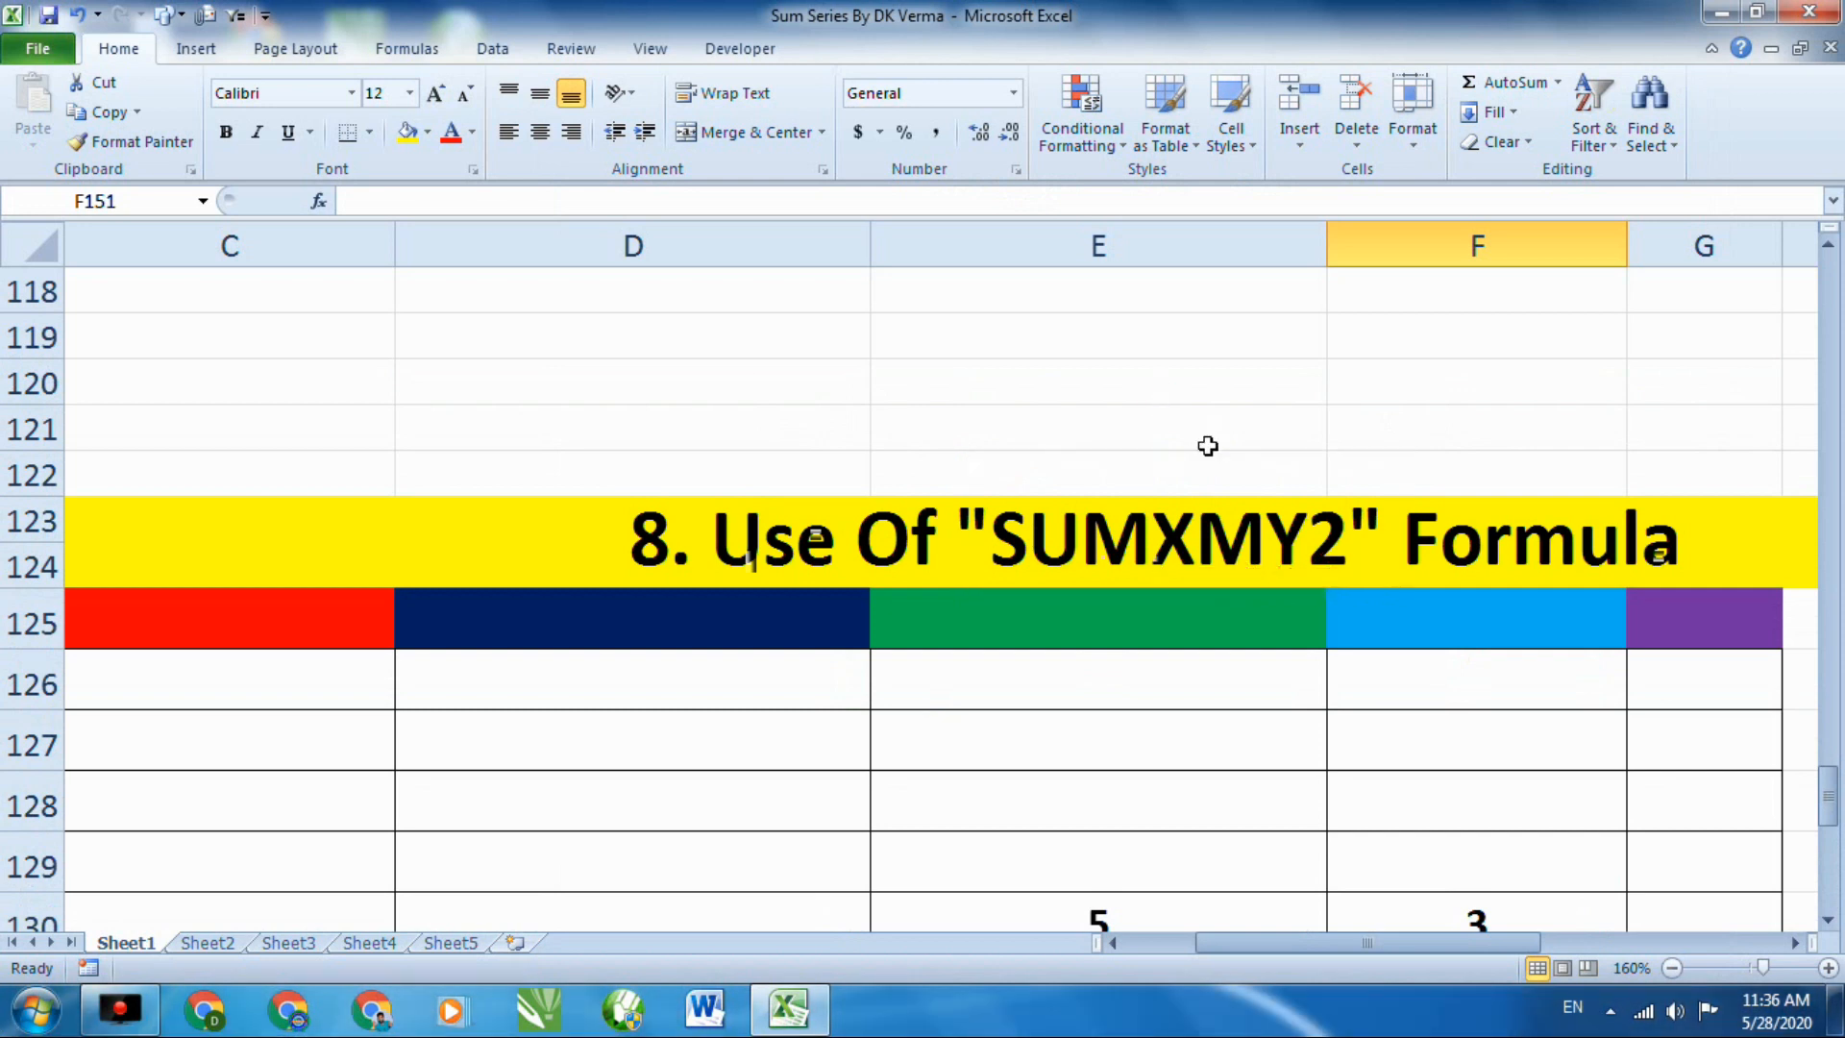
Enter the first pair of SUMXMY2 sample values below the section 8 table, 10 in E132 and 5 in F132.
scroll(1207, 445, "down", 4)
scroll(1182, 602, "up", 2)
scroll(1159, 646, "down", 3)
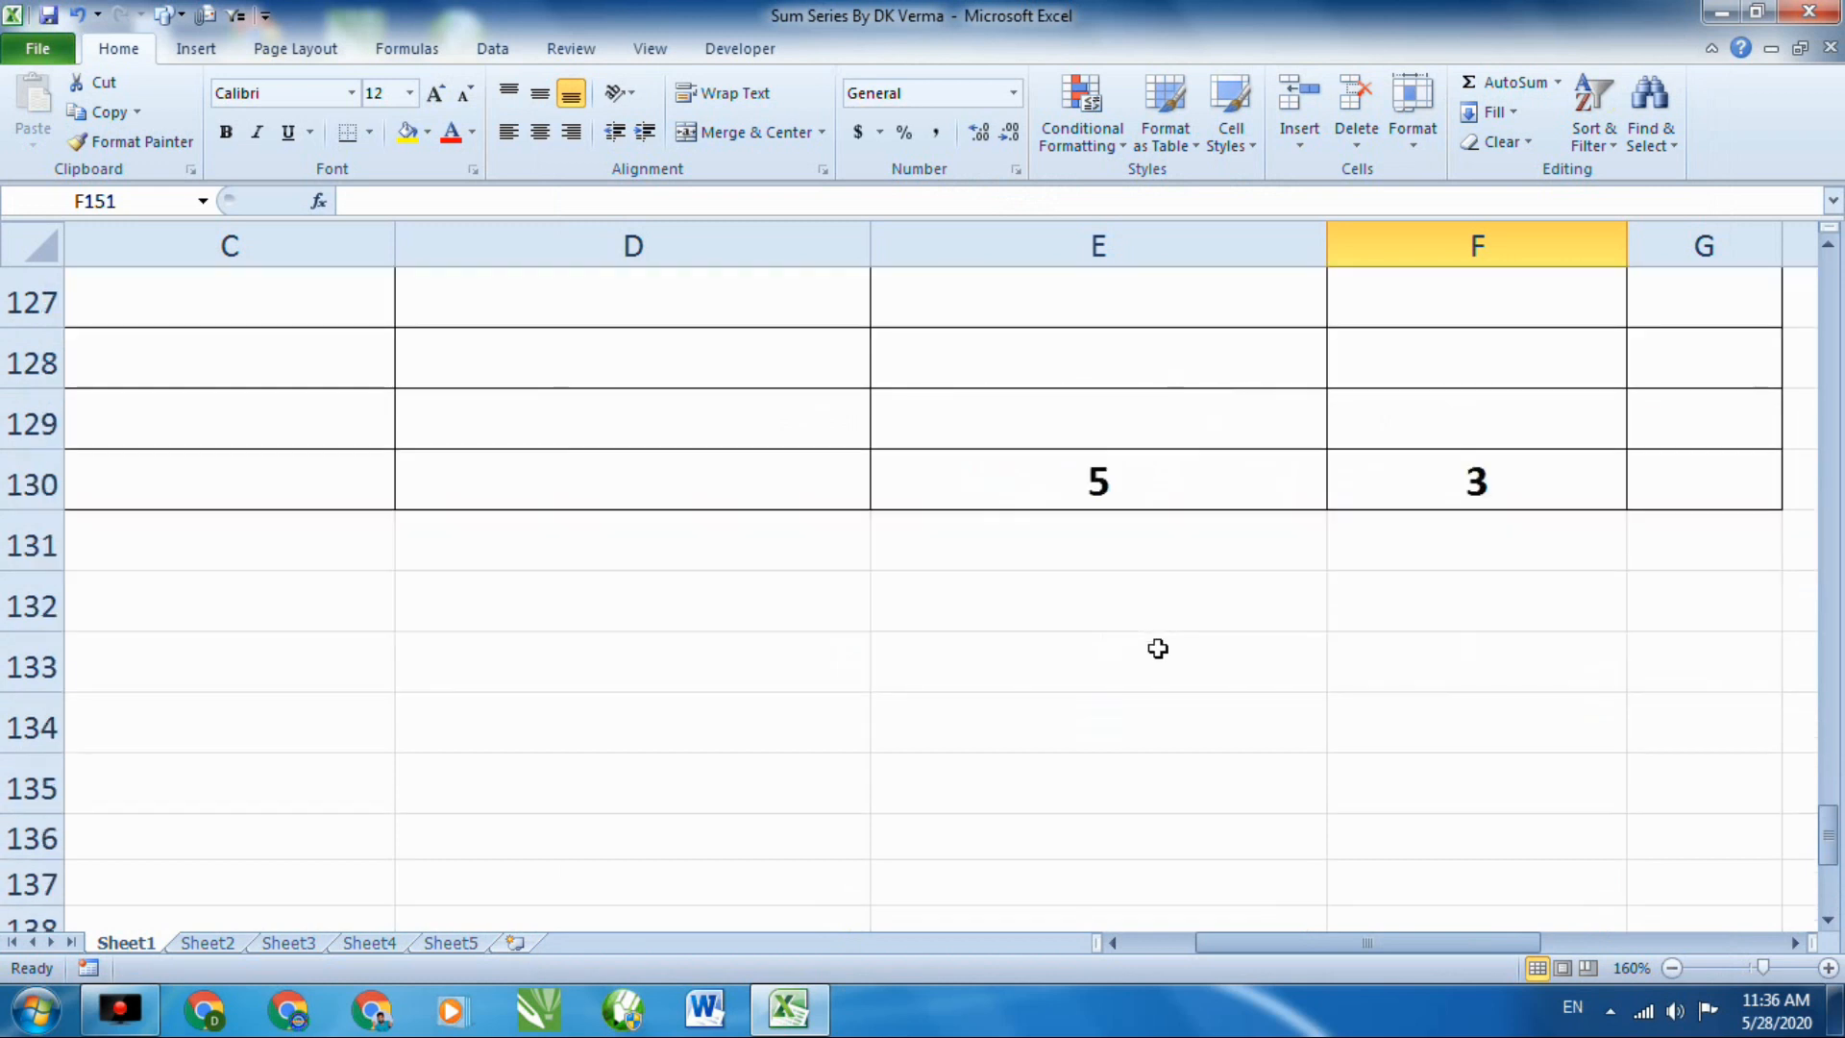
left_click(1121, 589)
double_click(1115, 603)
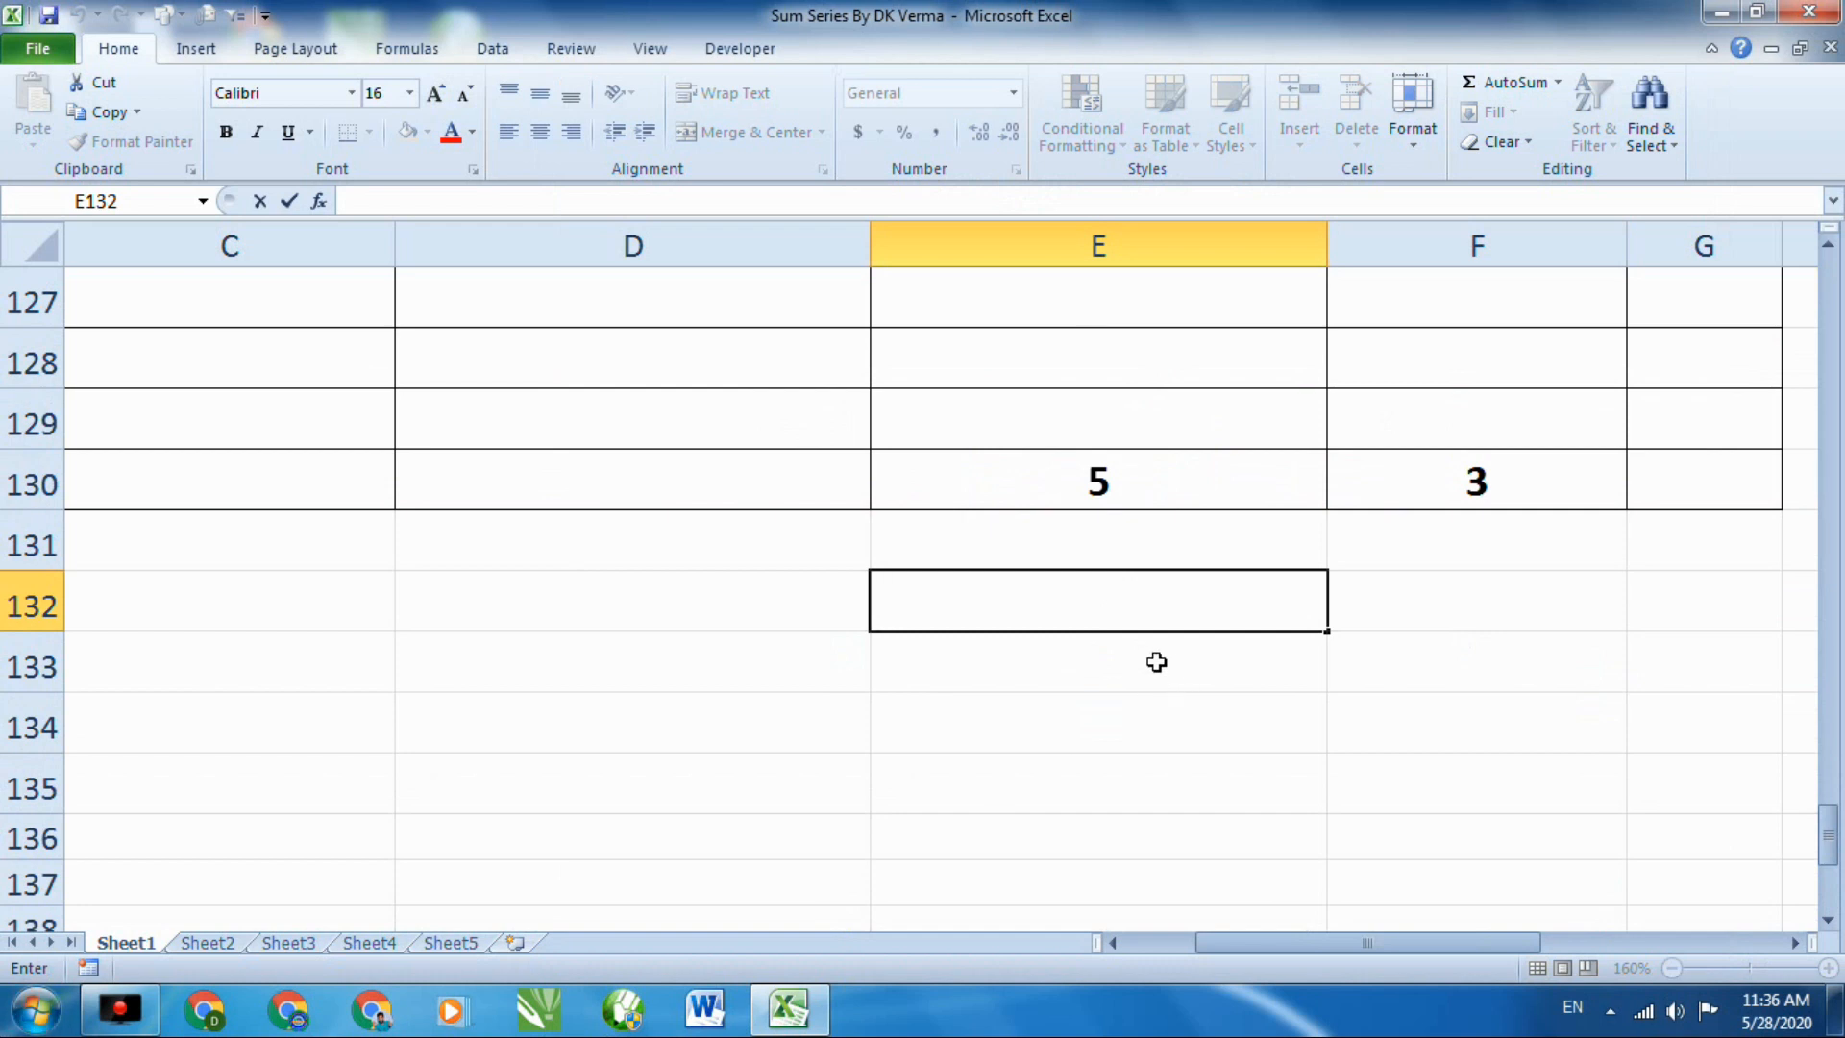
type("10")
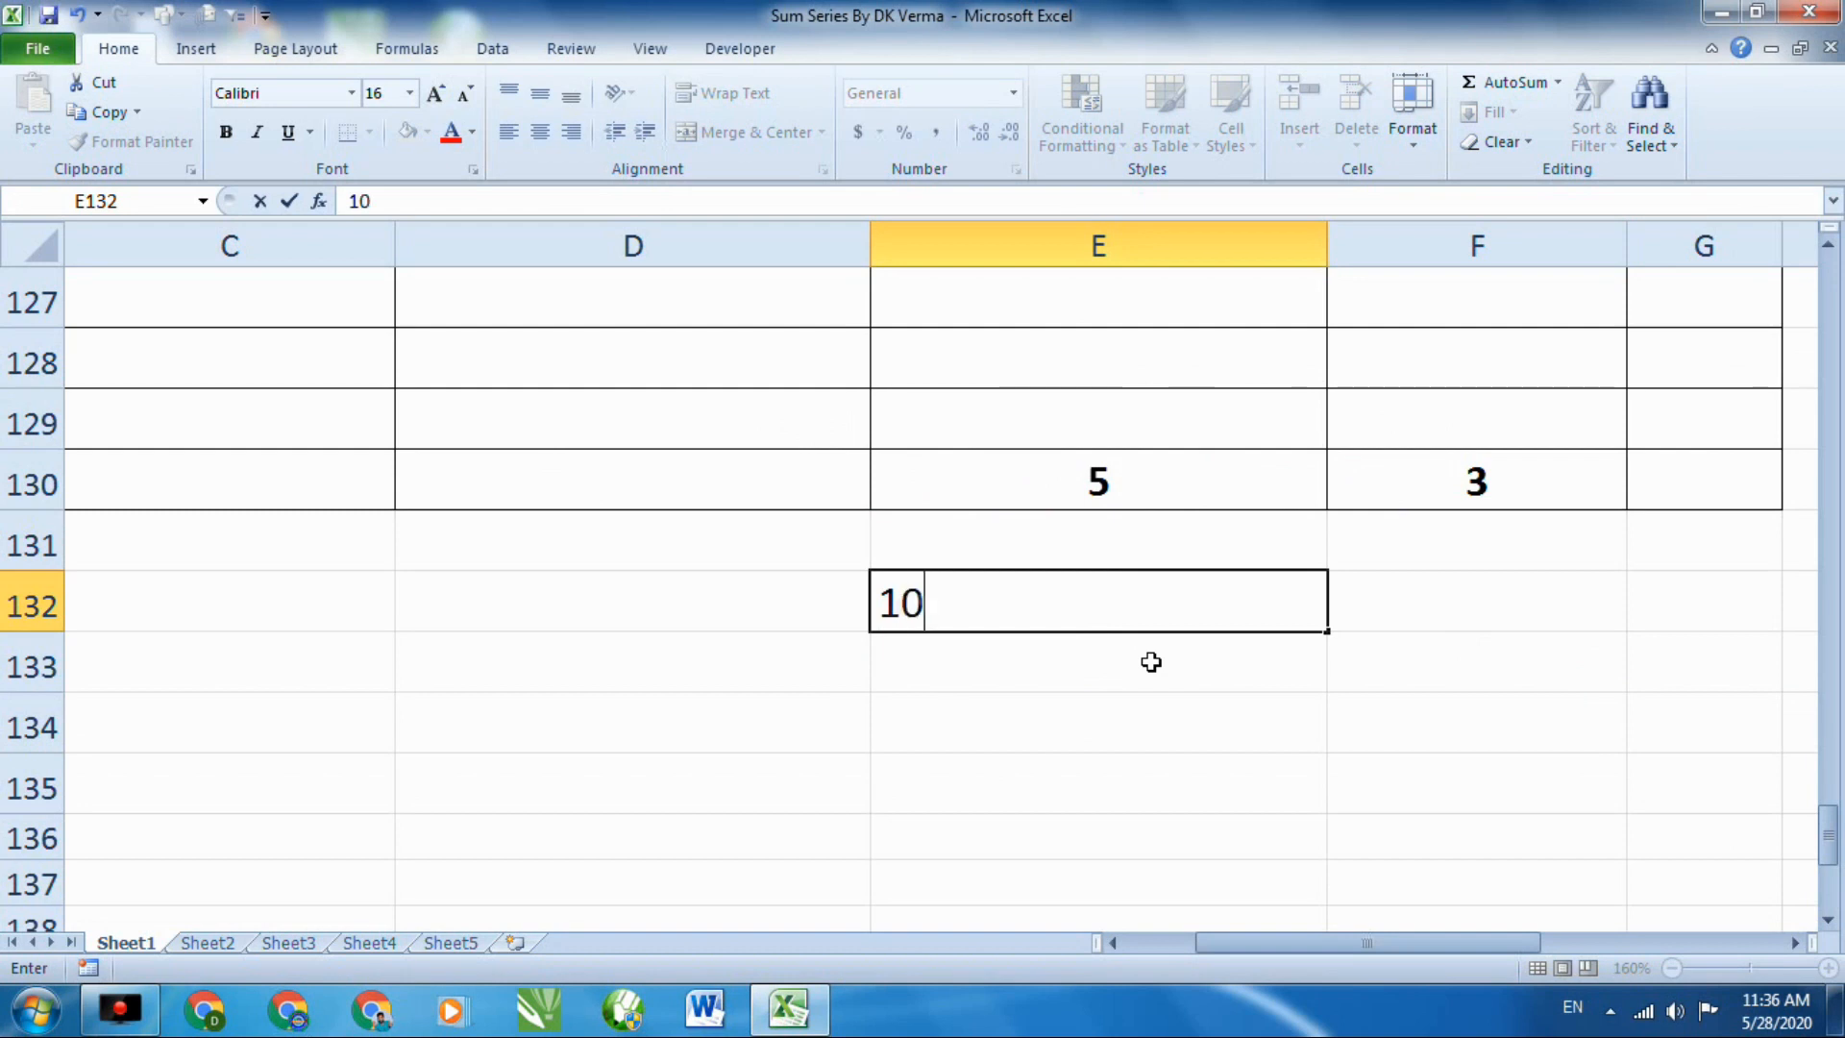
left_click(1454, 617)
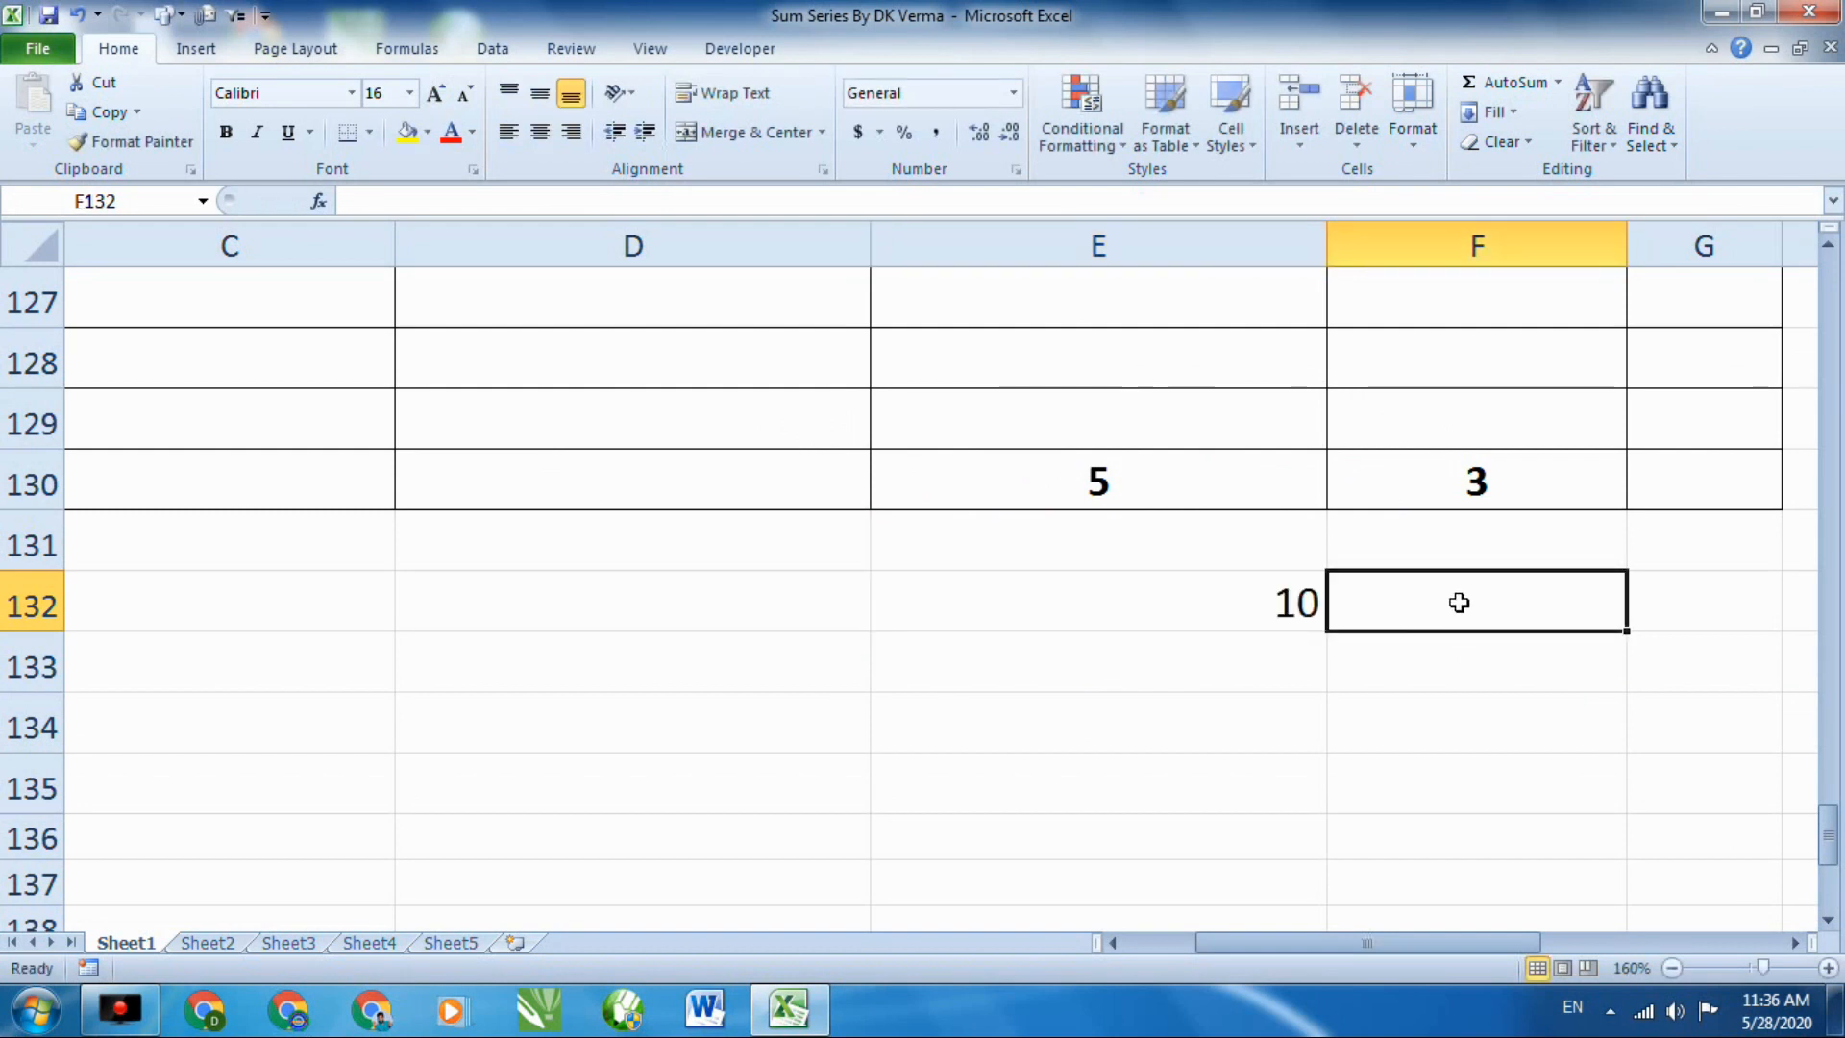
type("5")
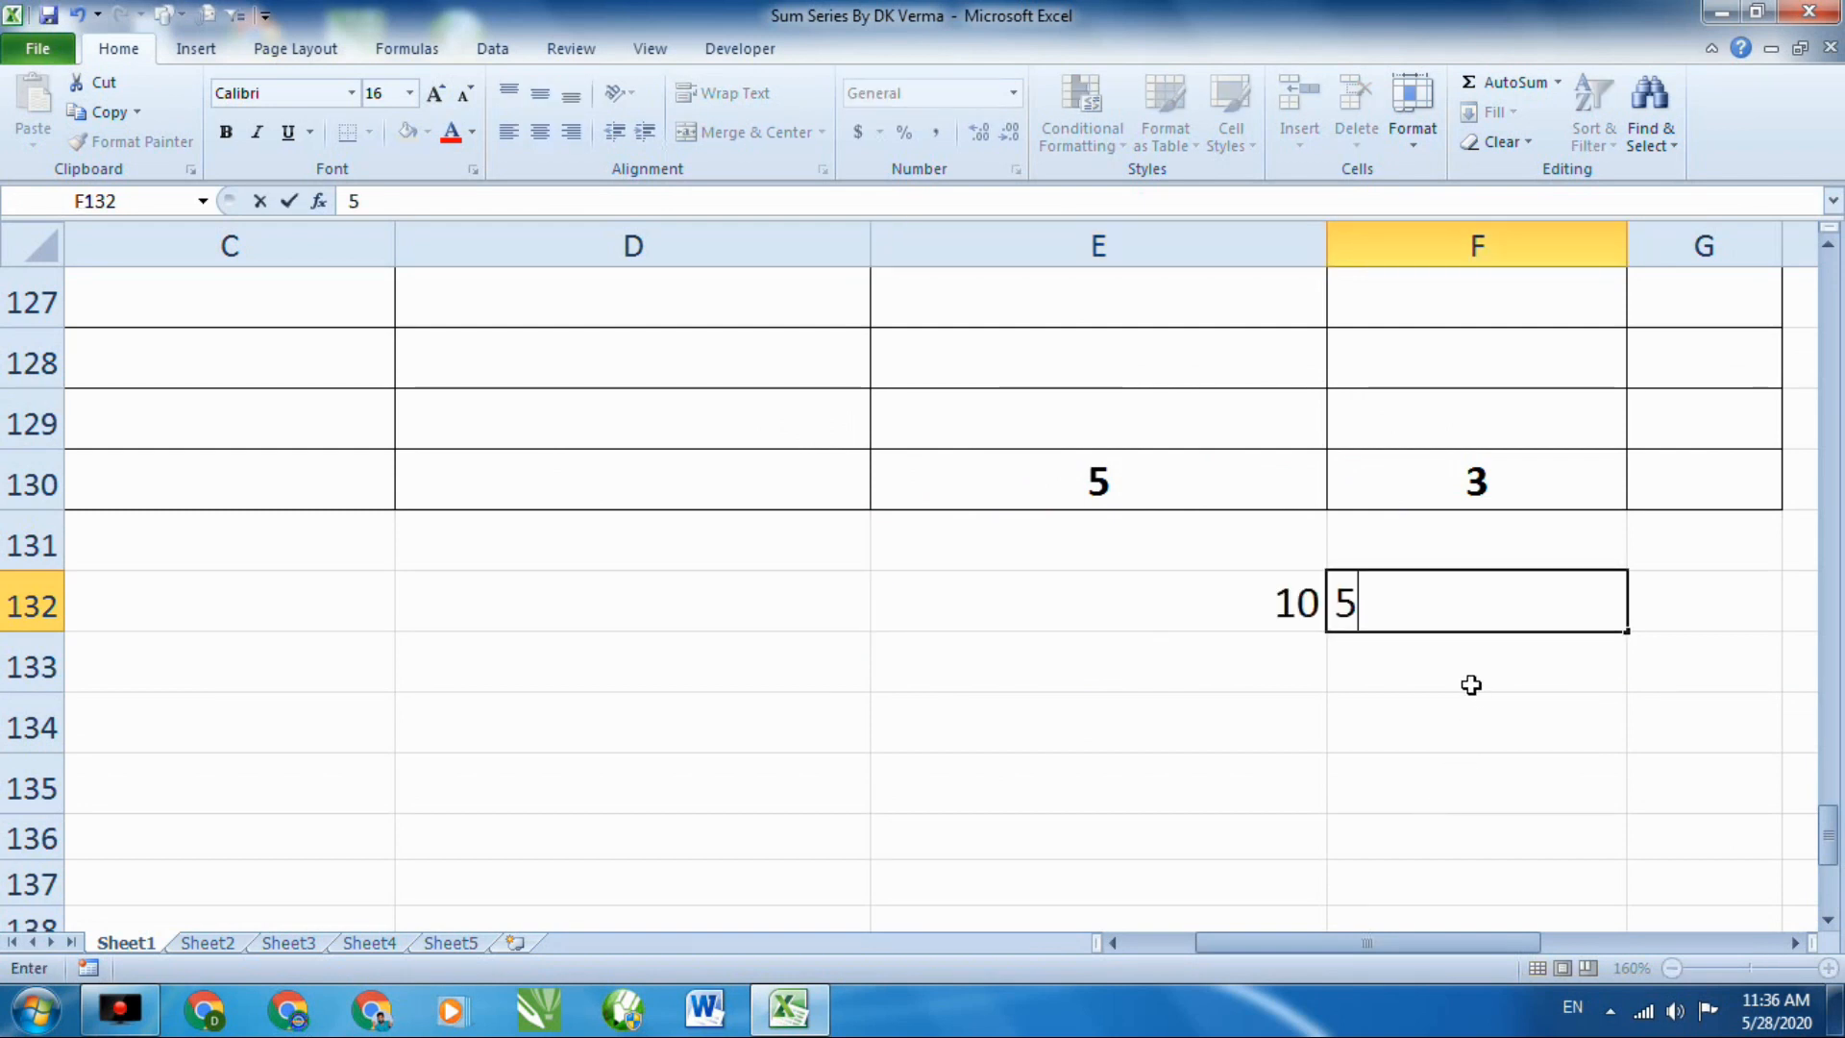
Calculate the squared difference of the first pair in F133 with =SUMXMY2(E132,F132), and review the source value and the formula.
left_click(1472, 684)
type("=sum")
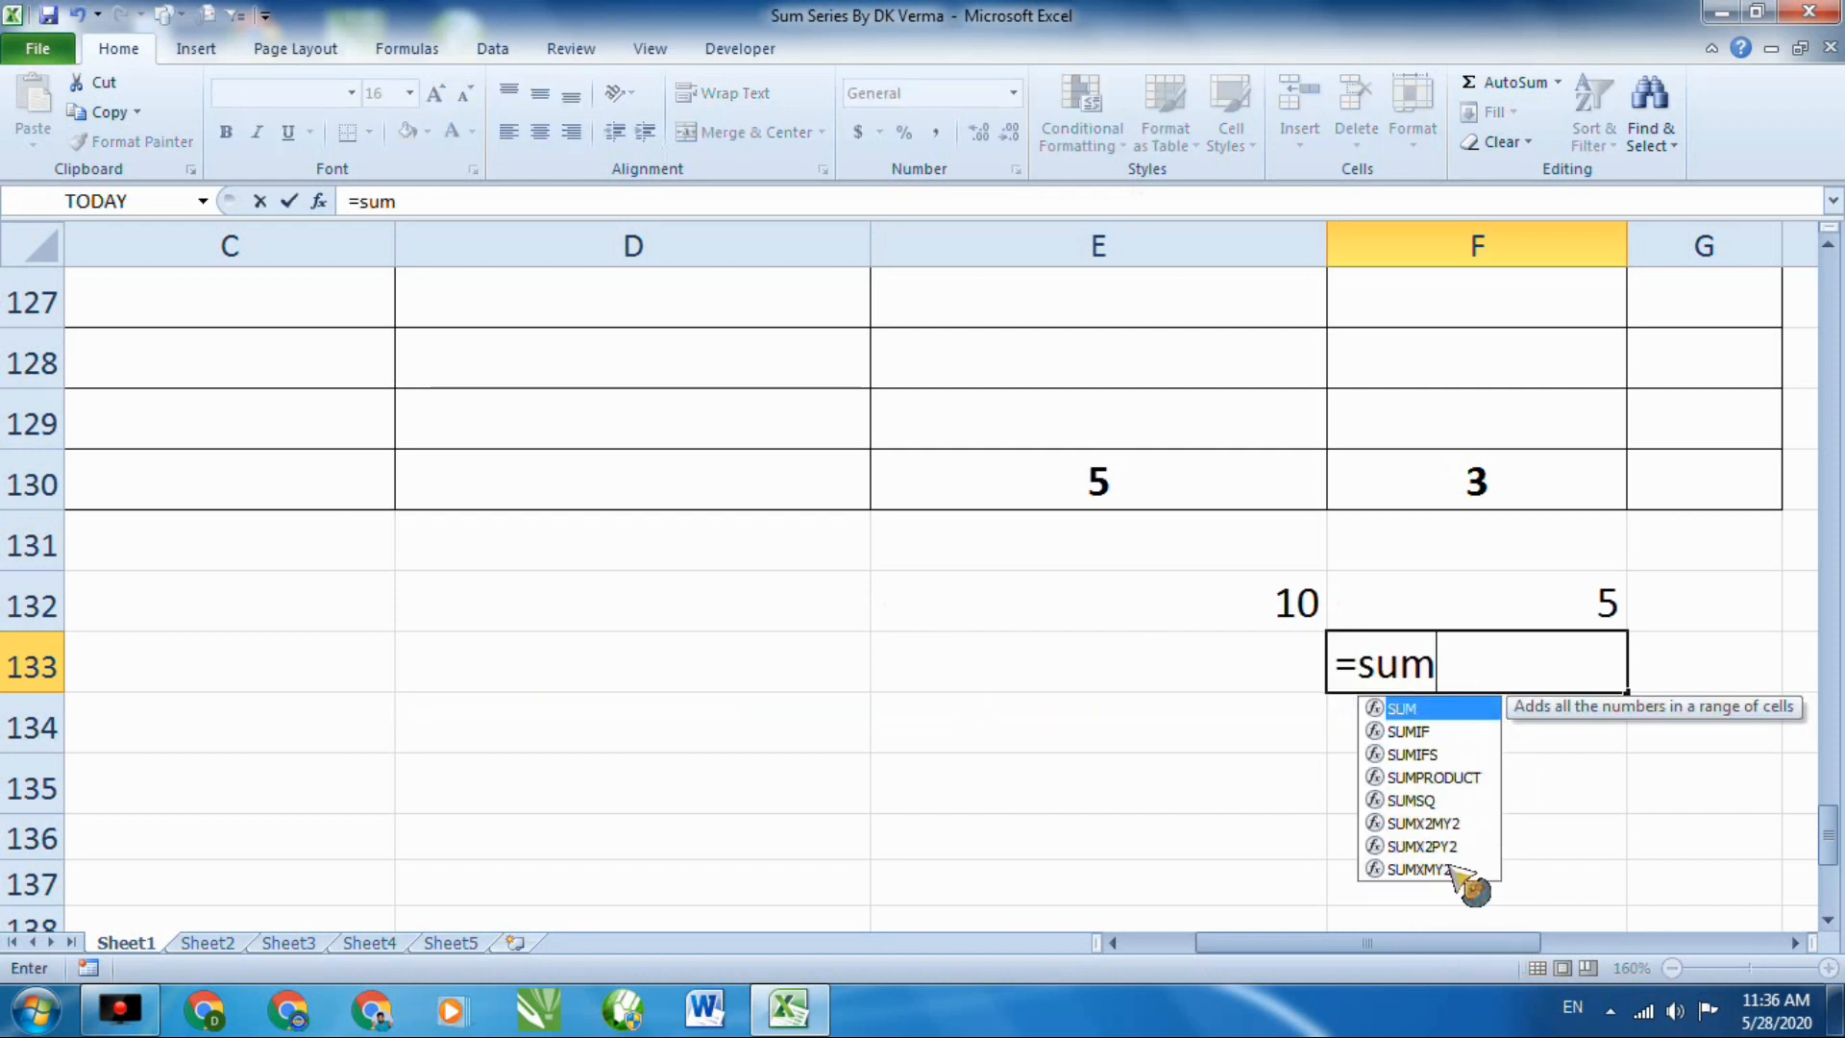
double_click(1450, 868)
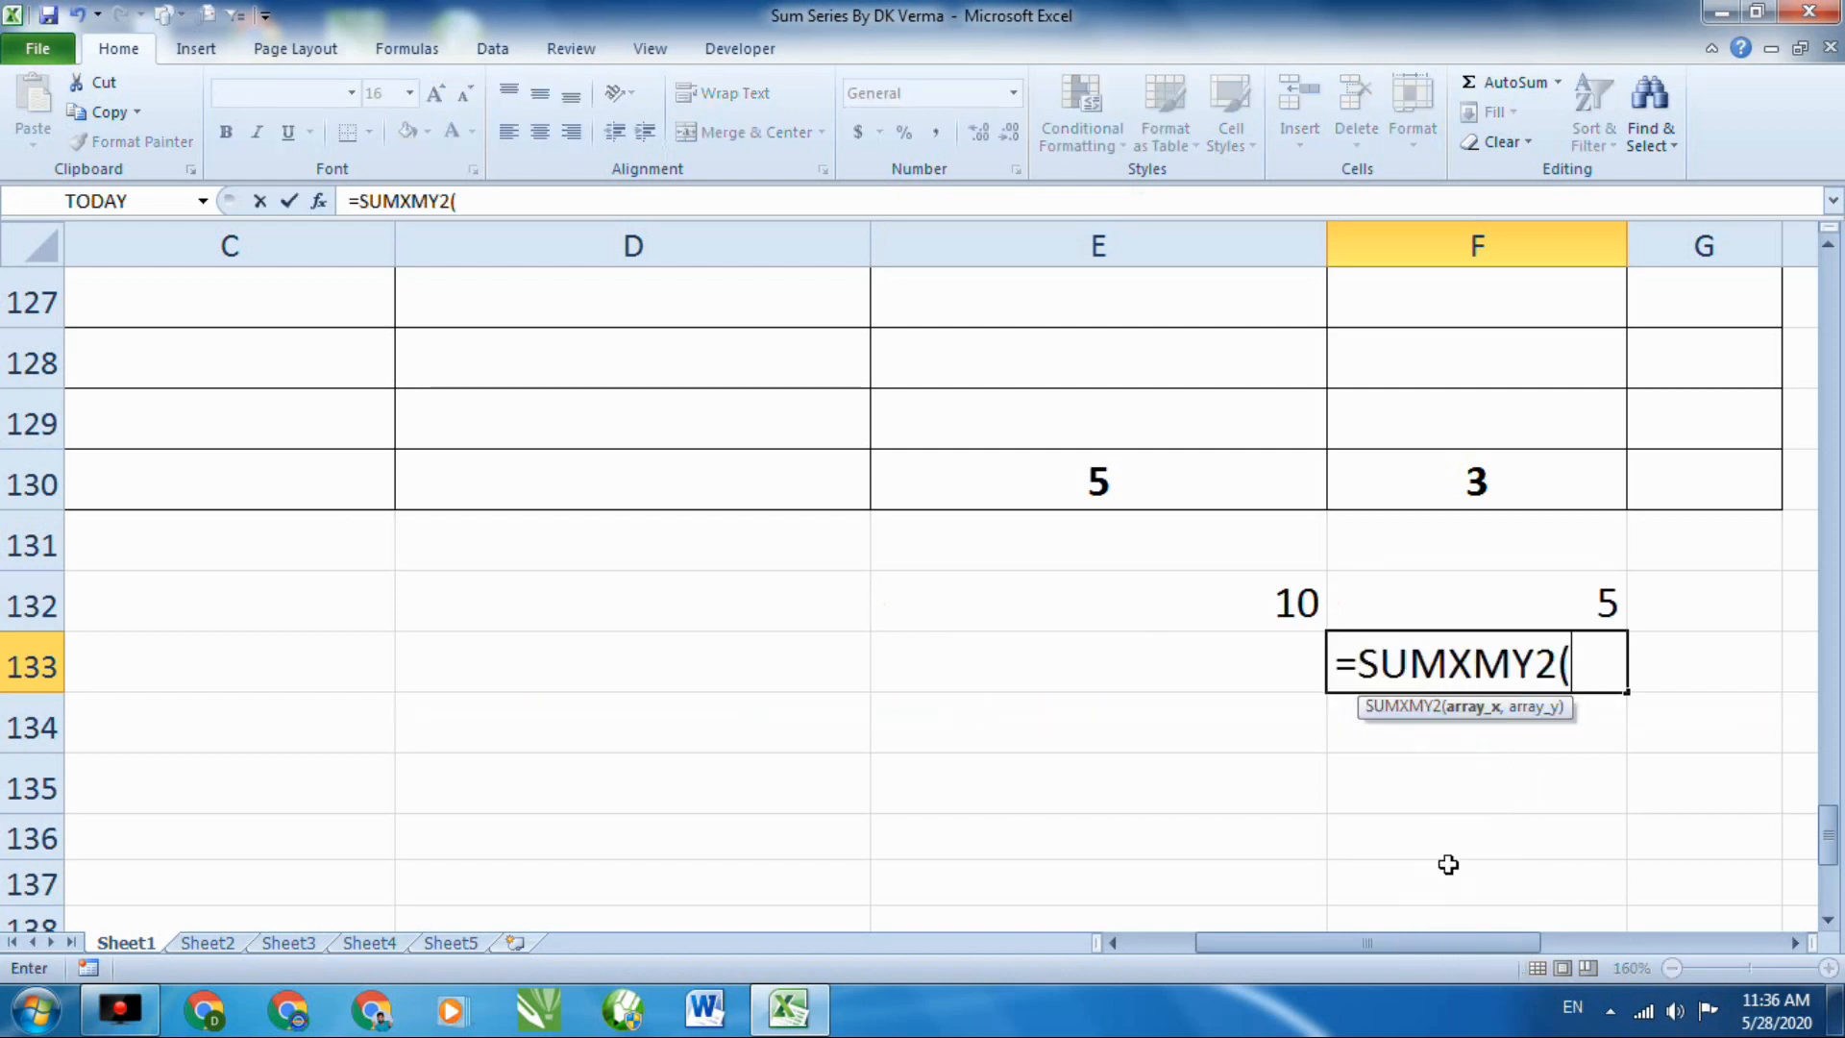
left_click(1273, 599)
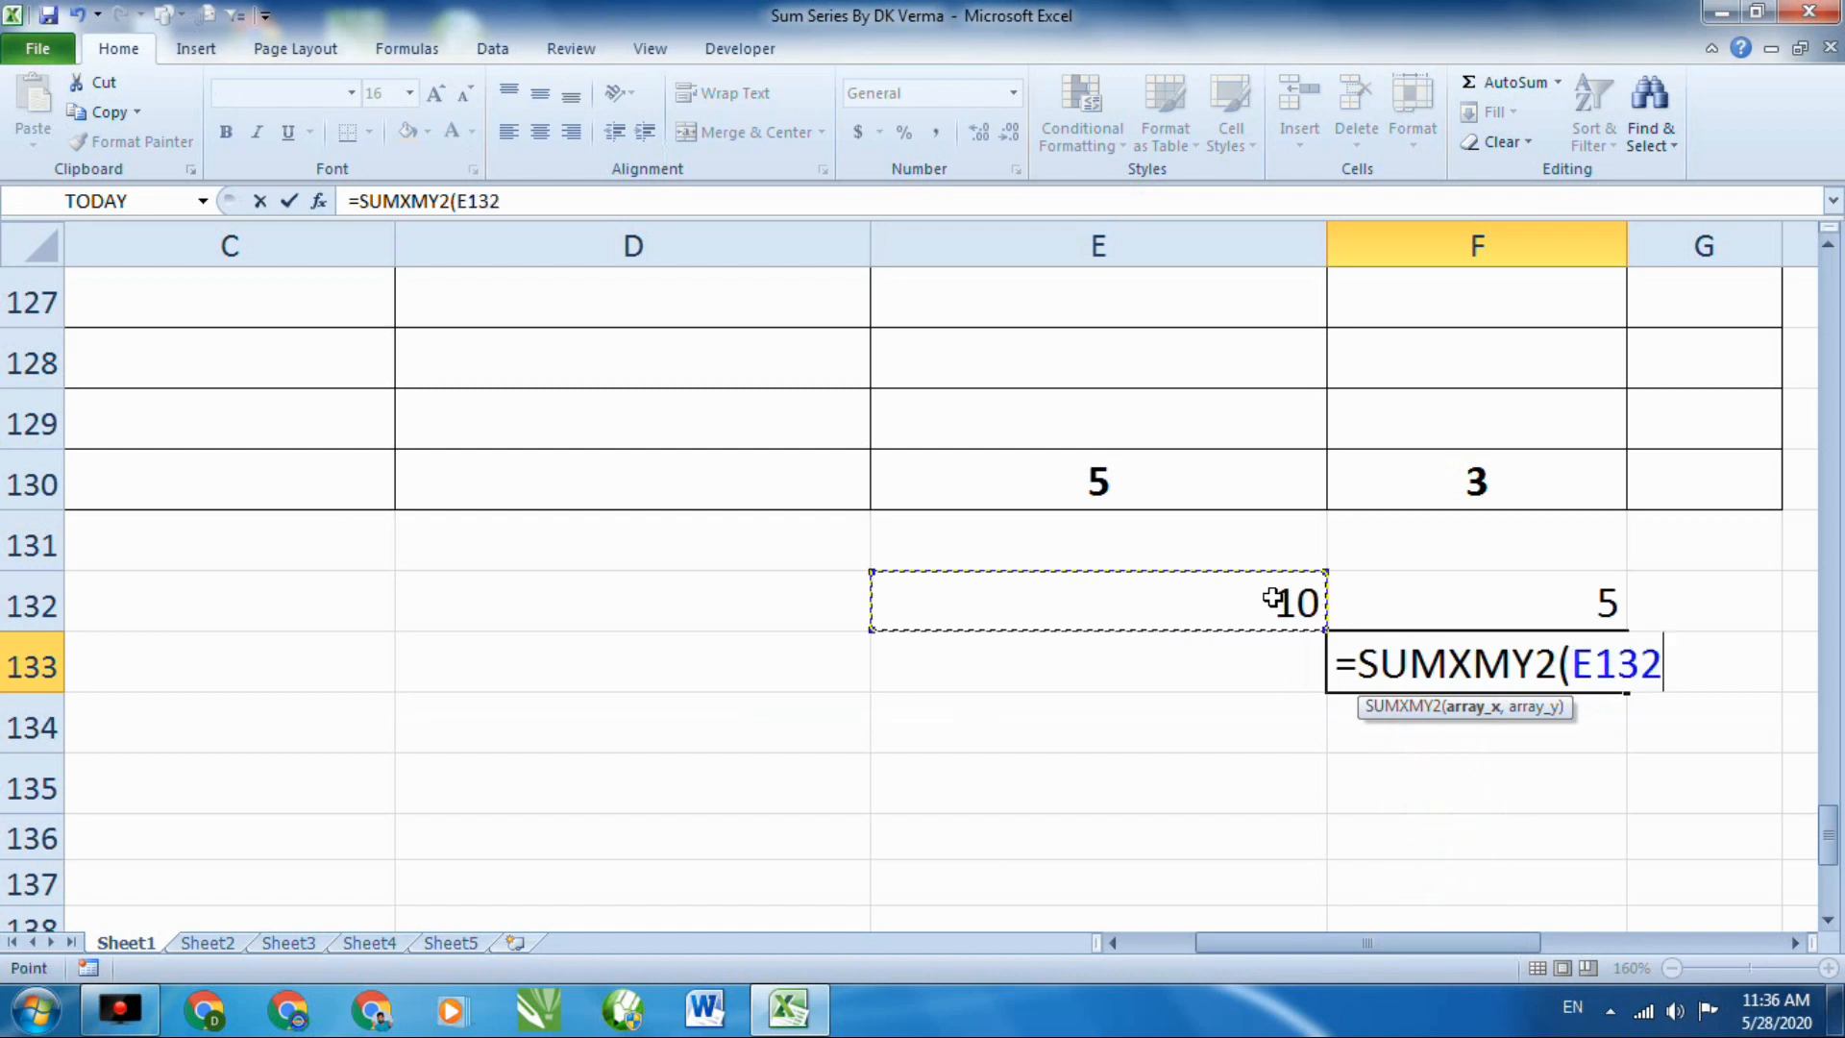
type(",")
left_click(1448, 606)
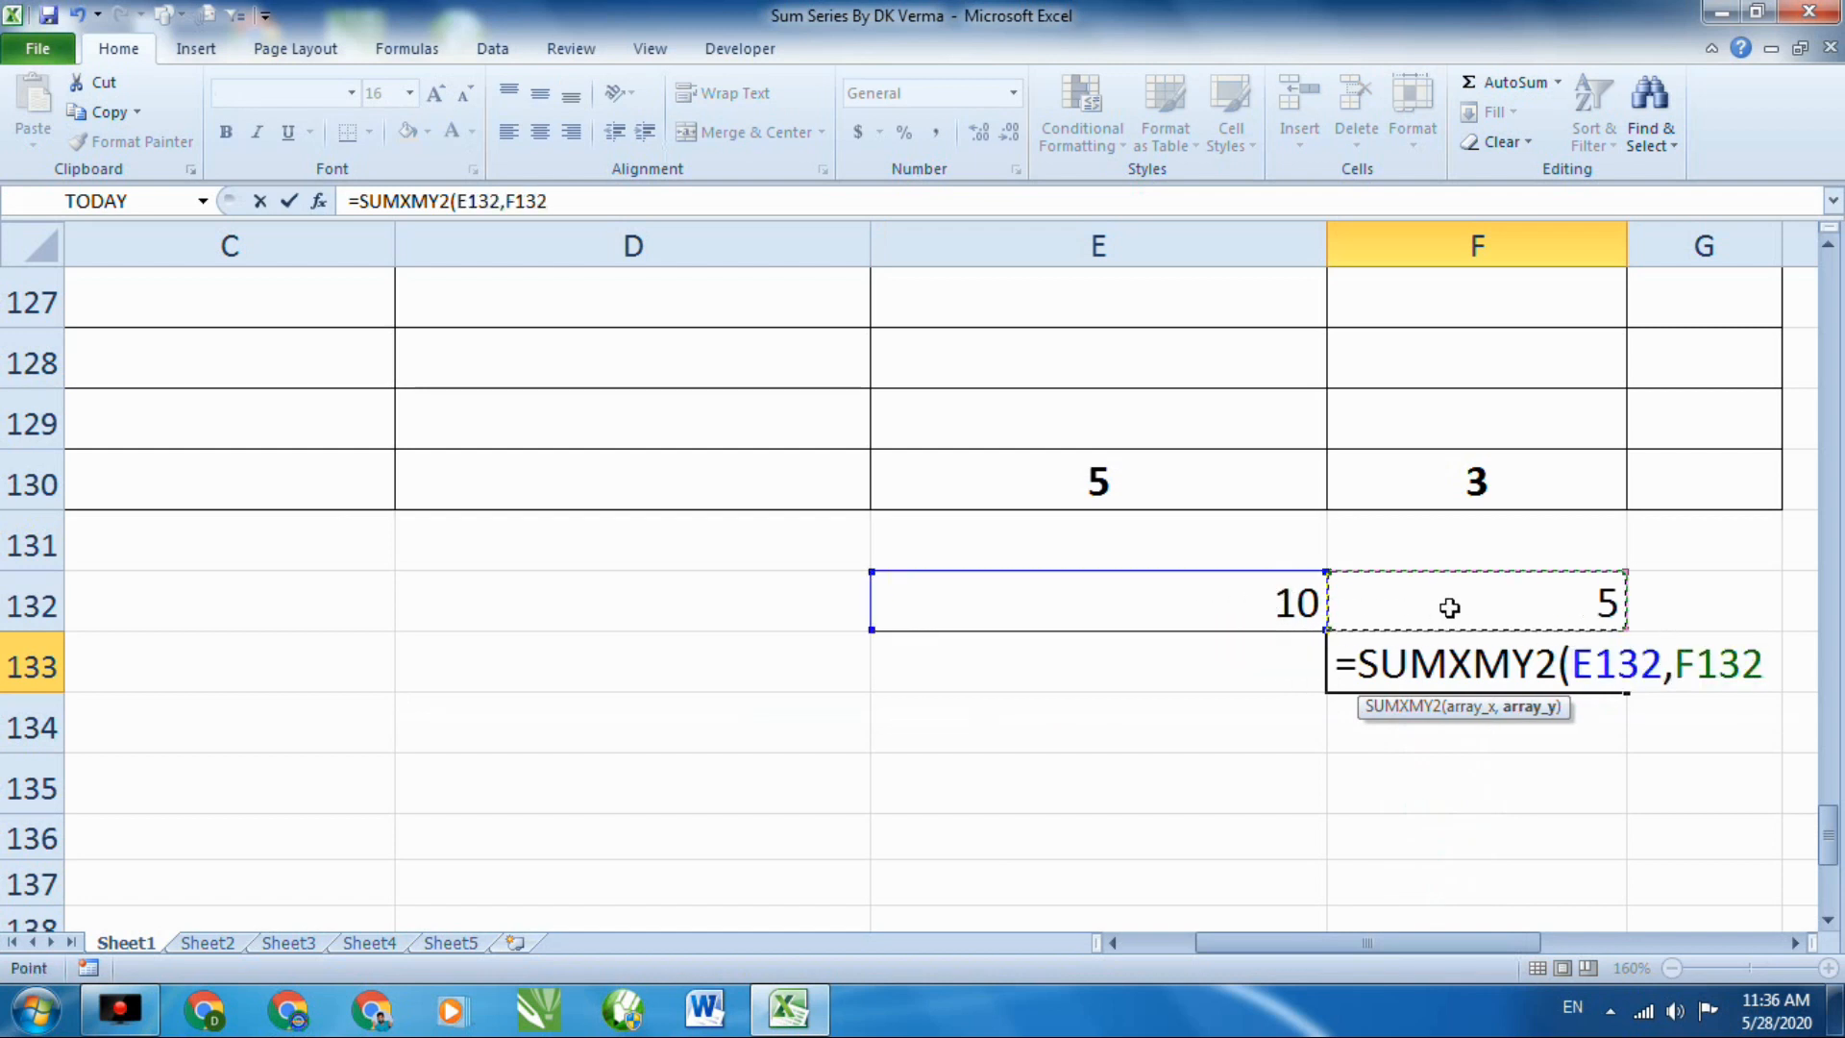
type(")")
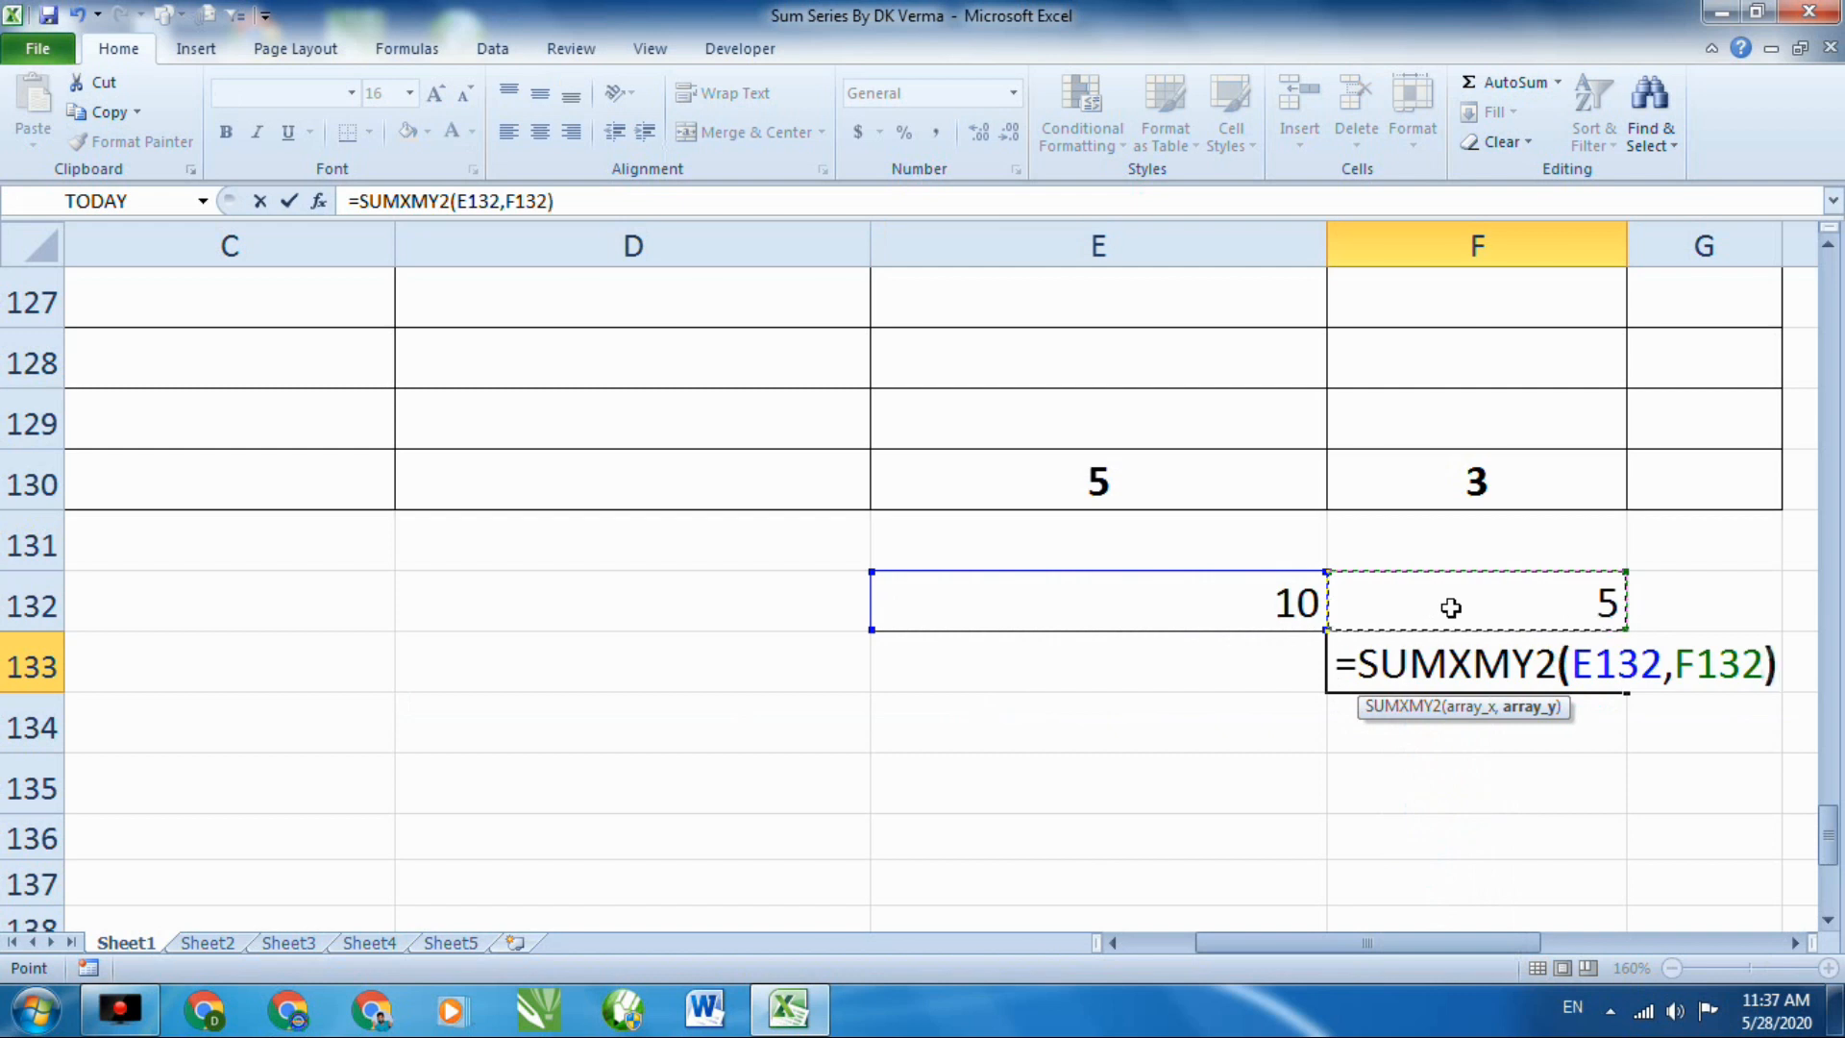
key("Return")
left_click(1309, 603)
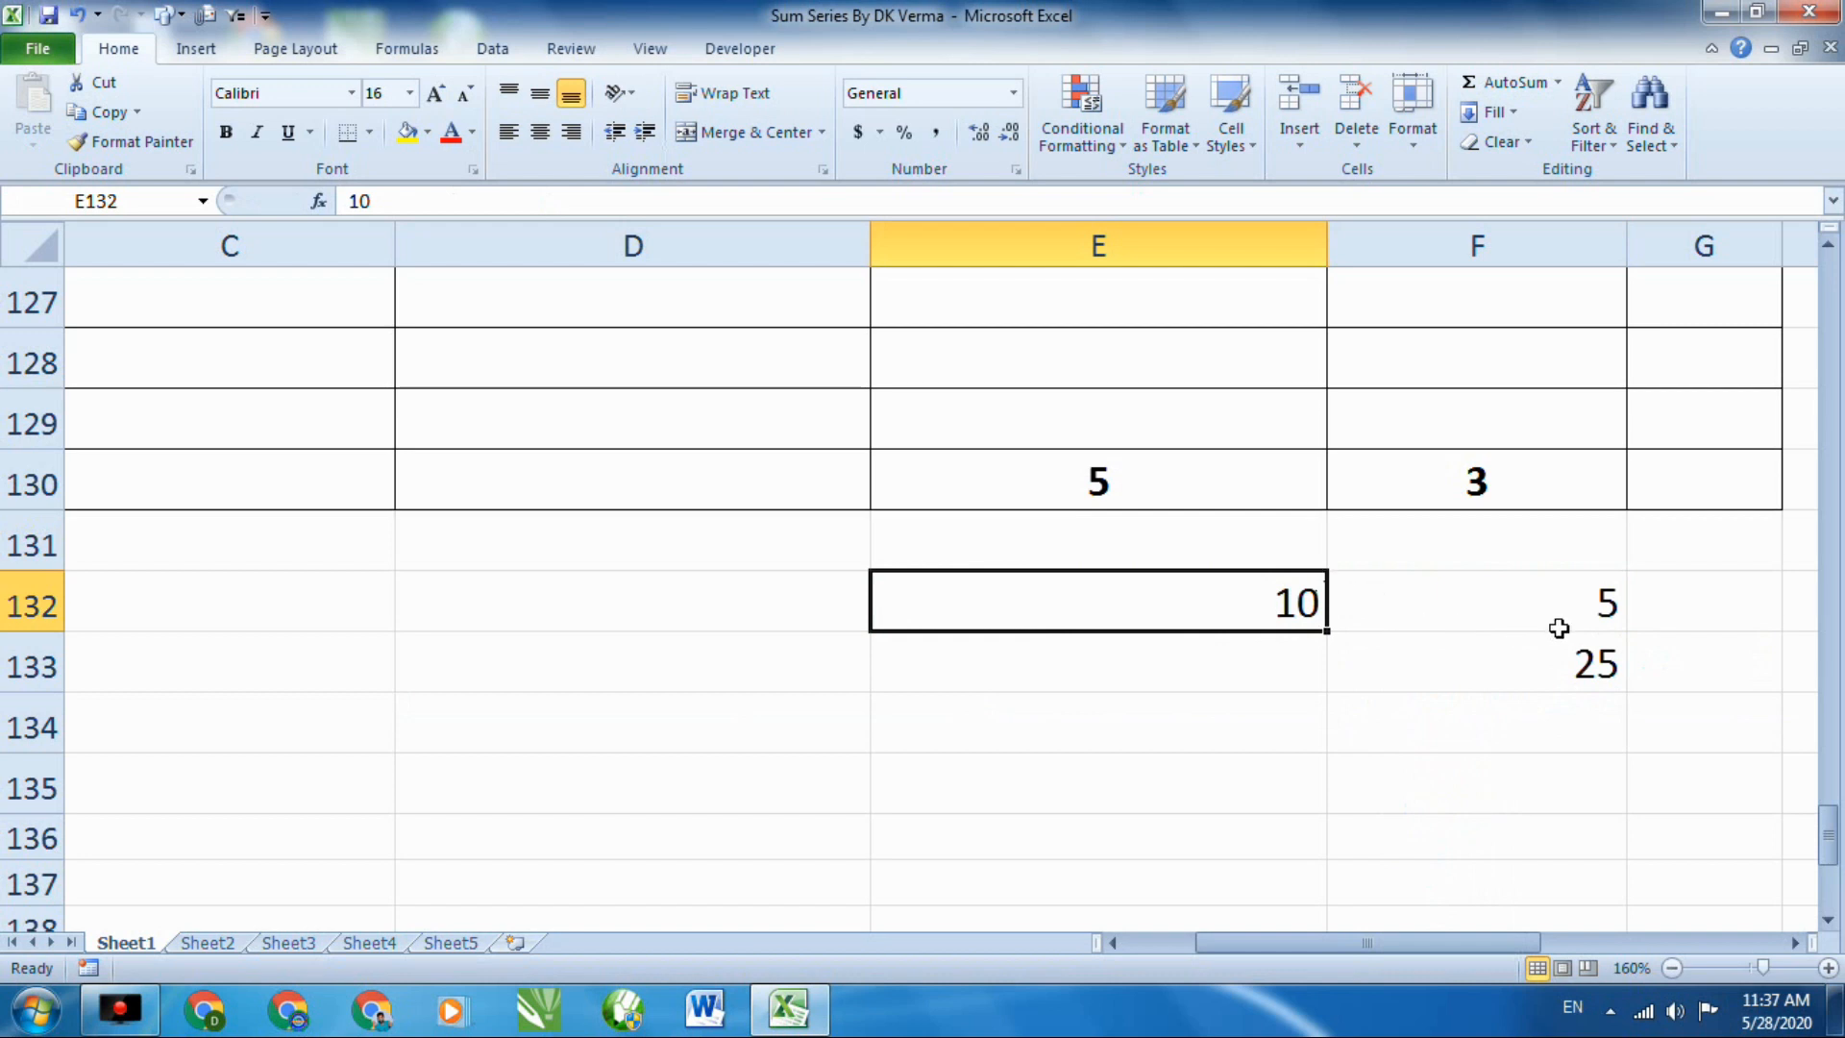
left_click(1563, 666)
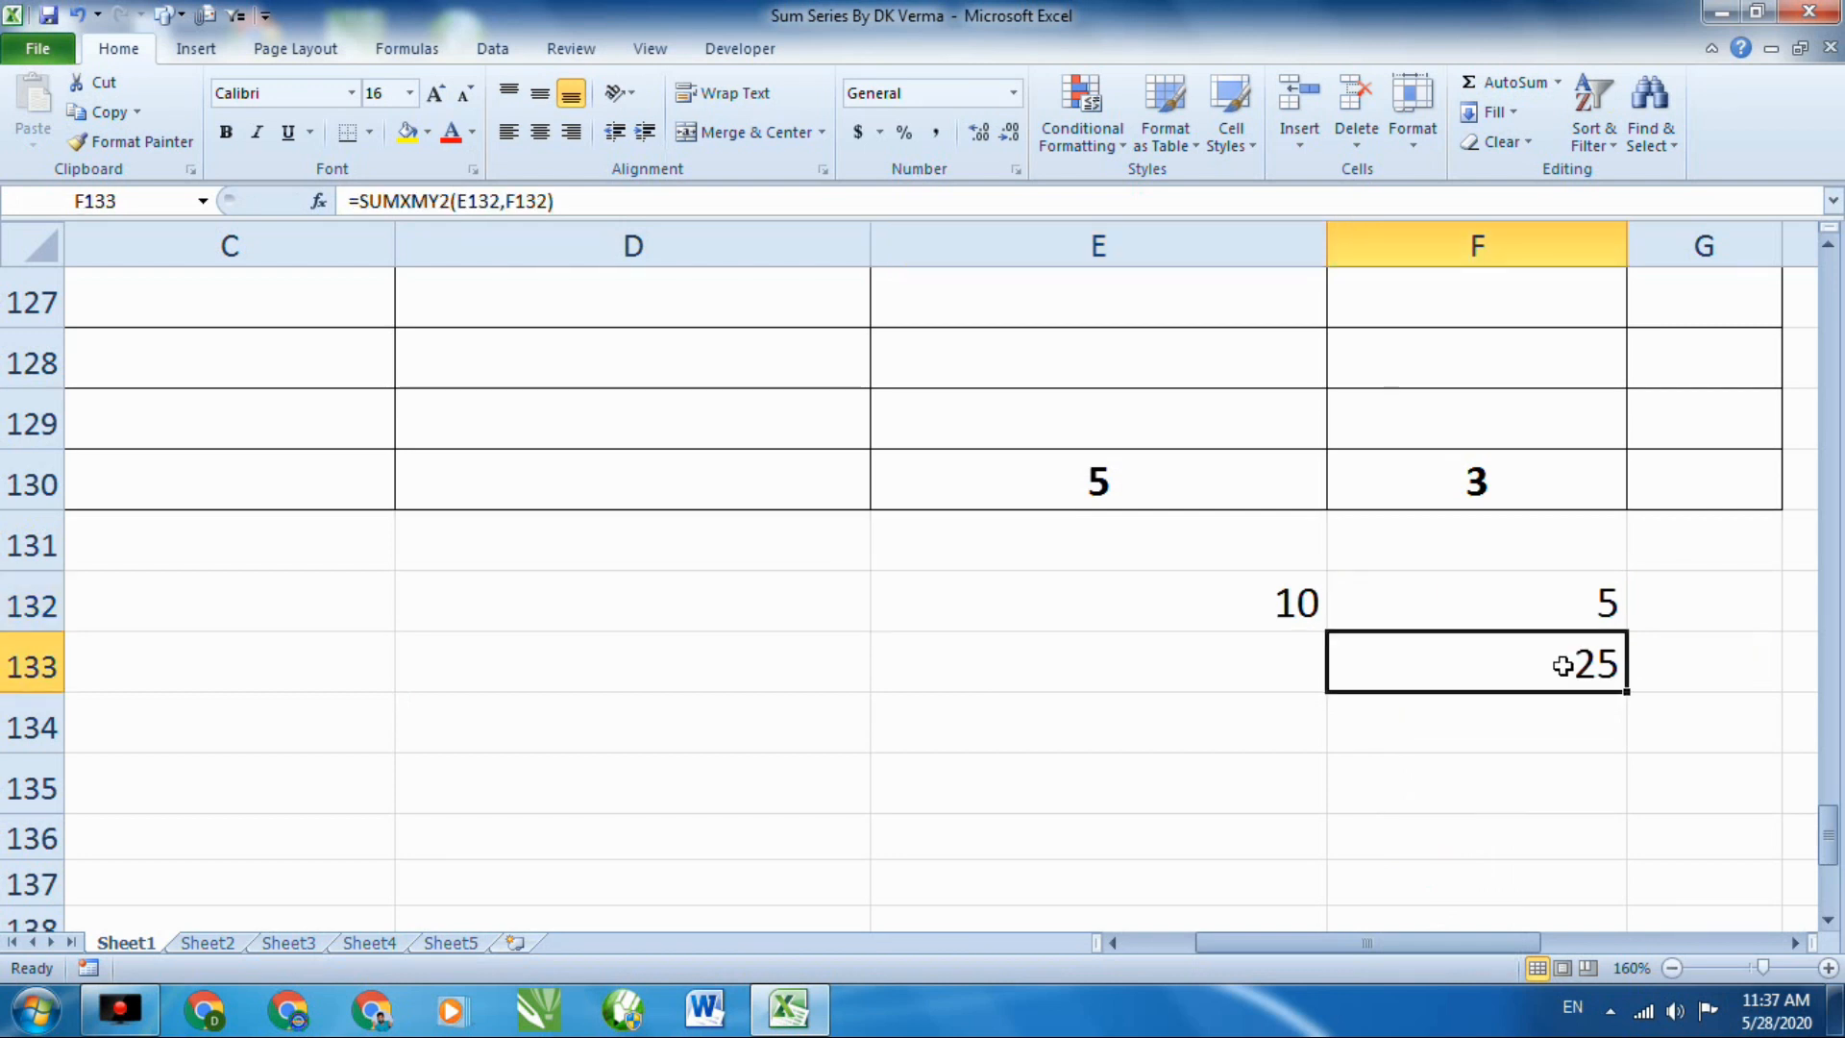
Enter a second pair of SUMXMY2 sample values, 5 in E134 and 3 in F134.
double_click(1179, 740)
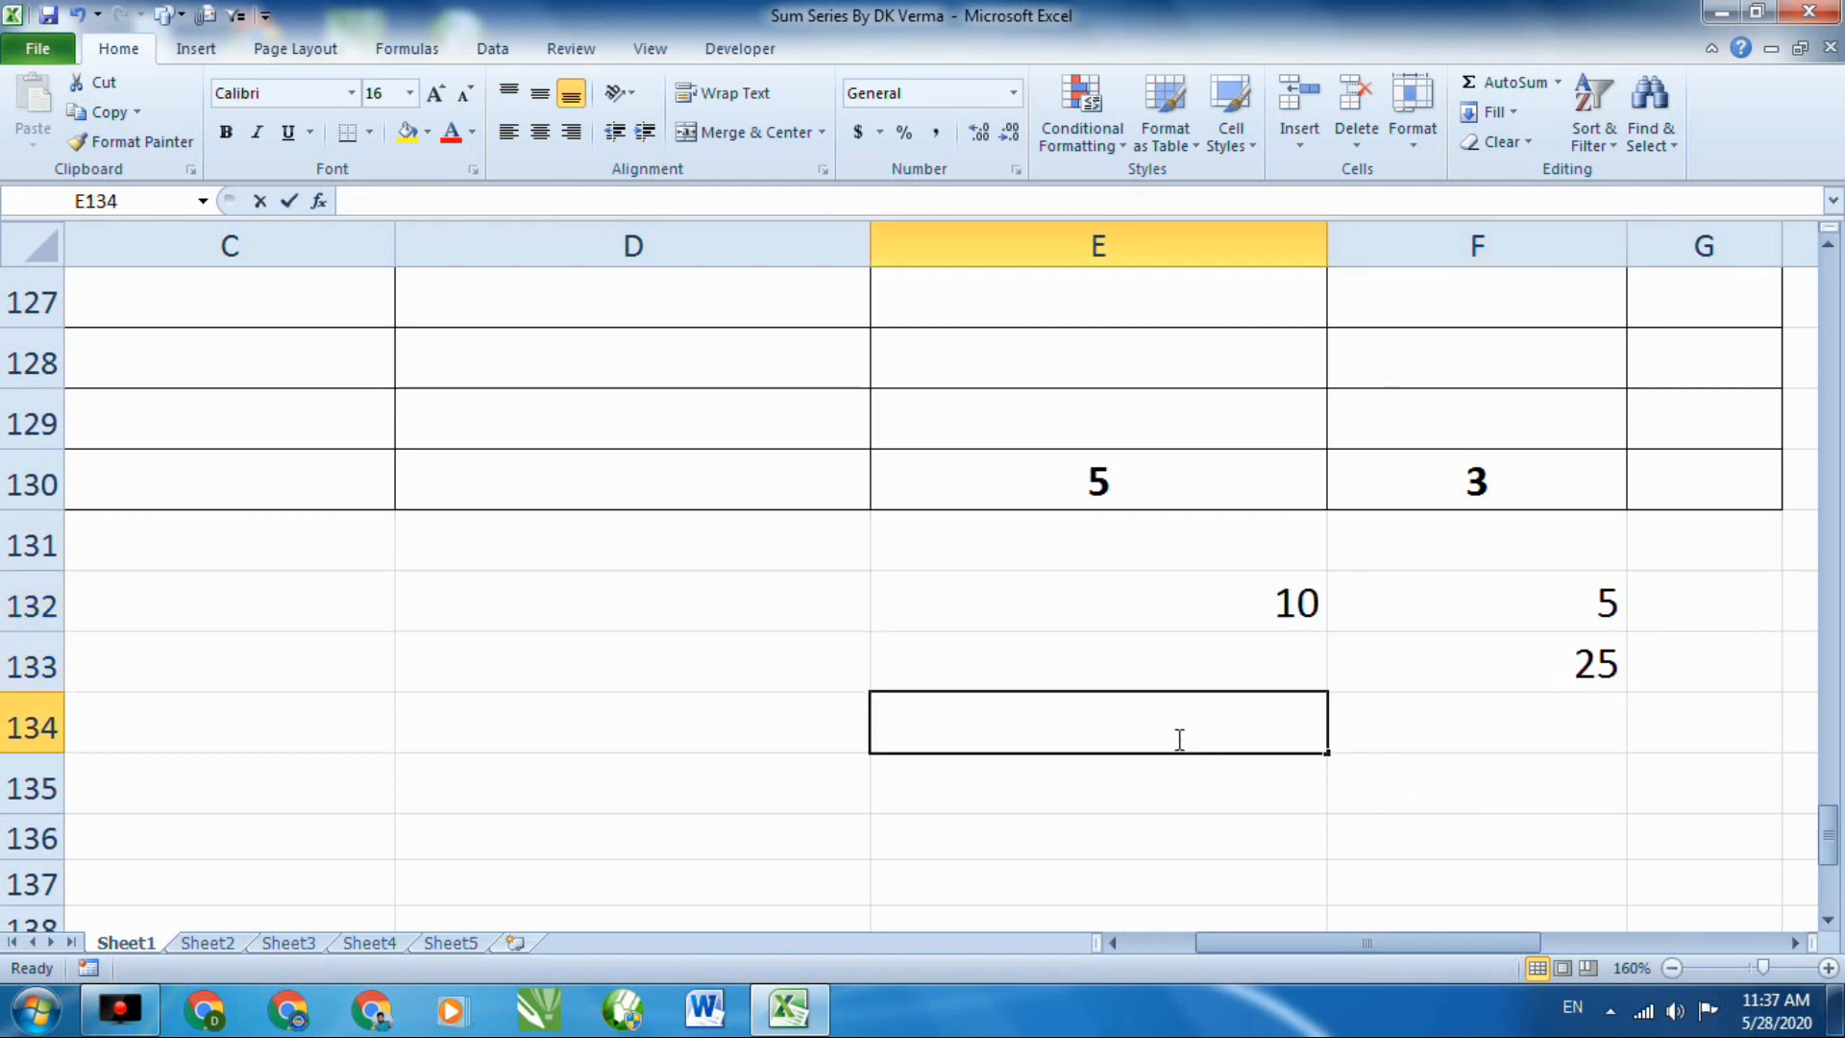
type("5")
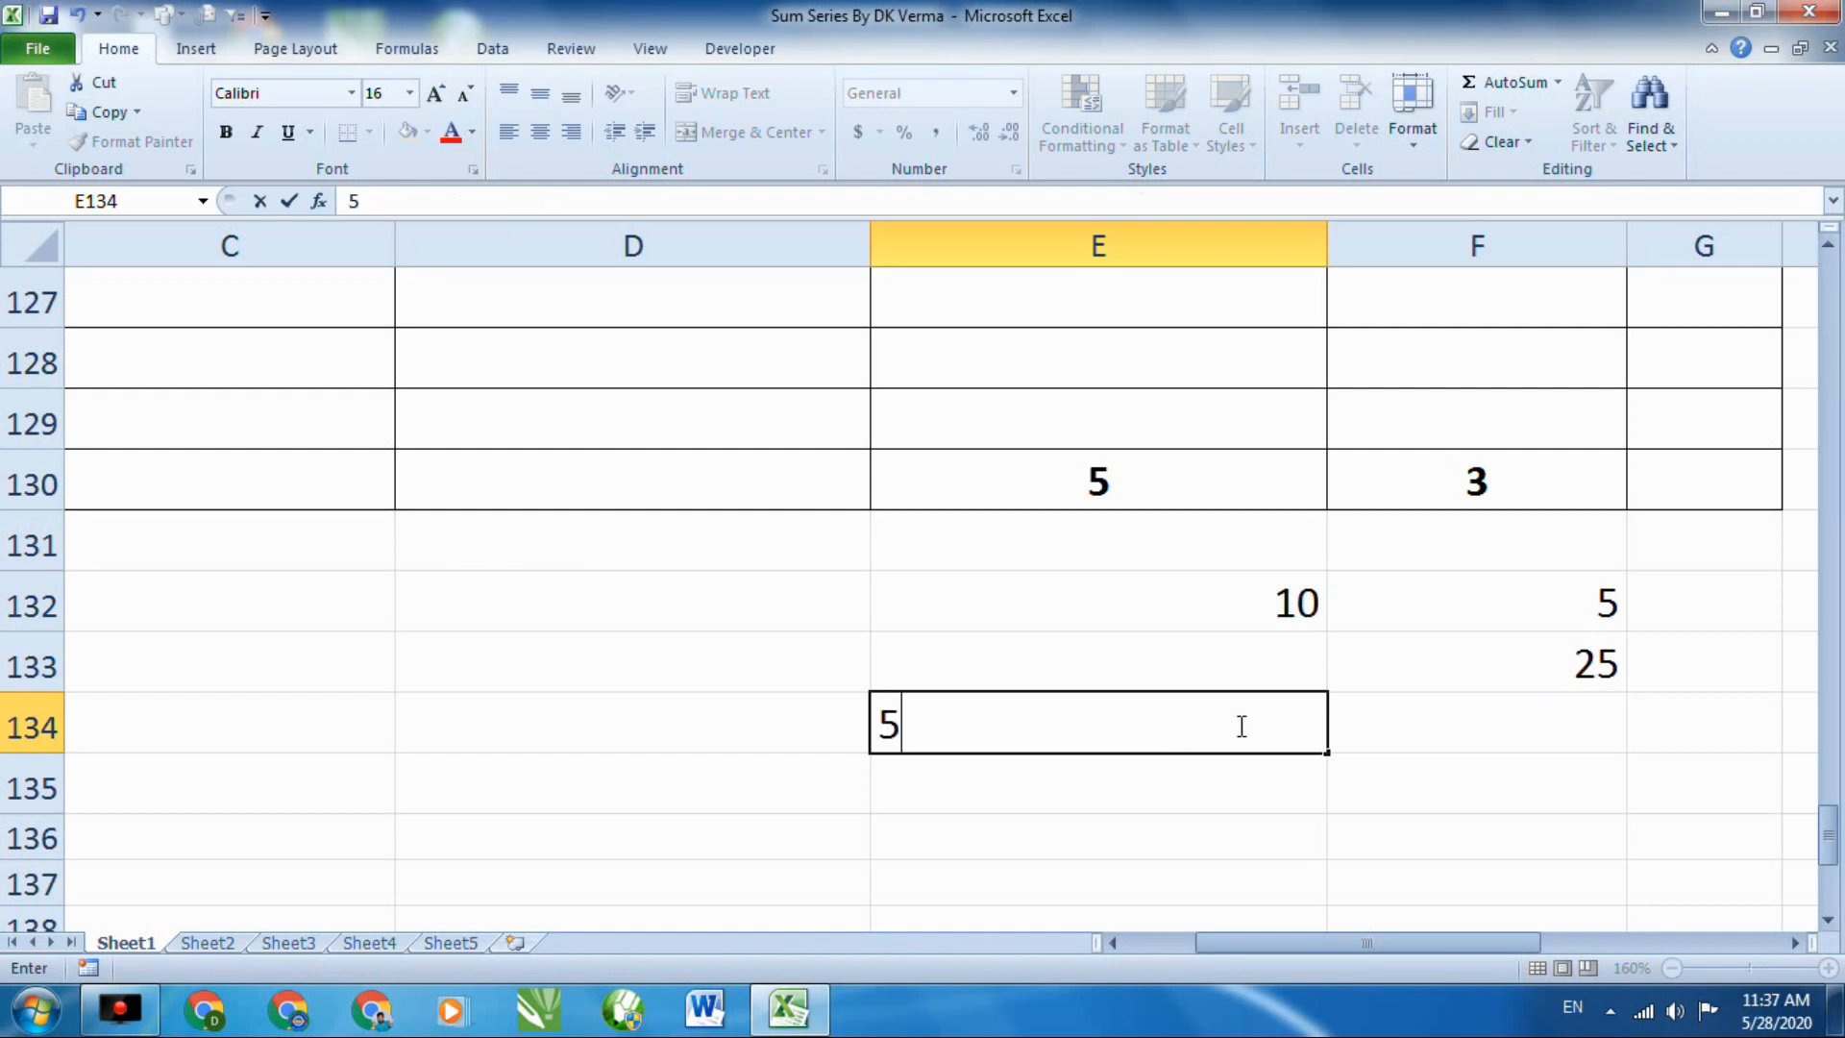
left_click(1450, 724)
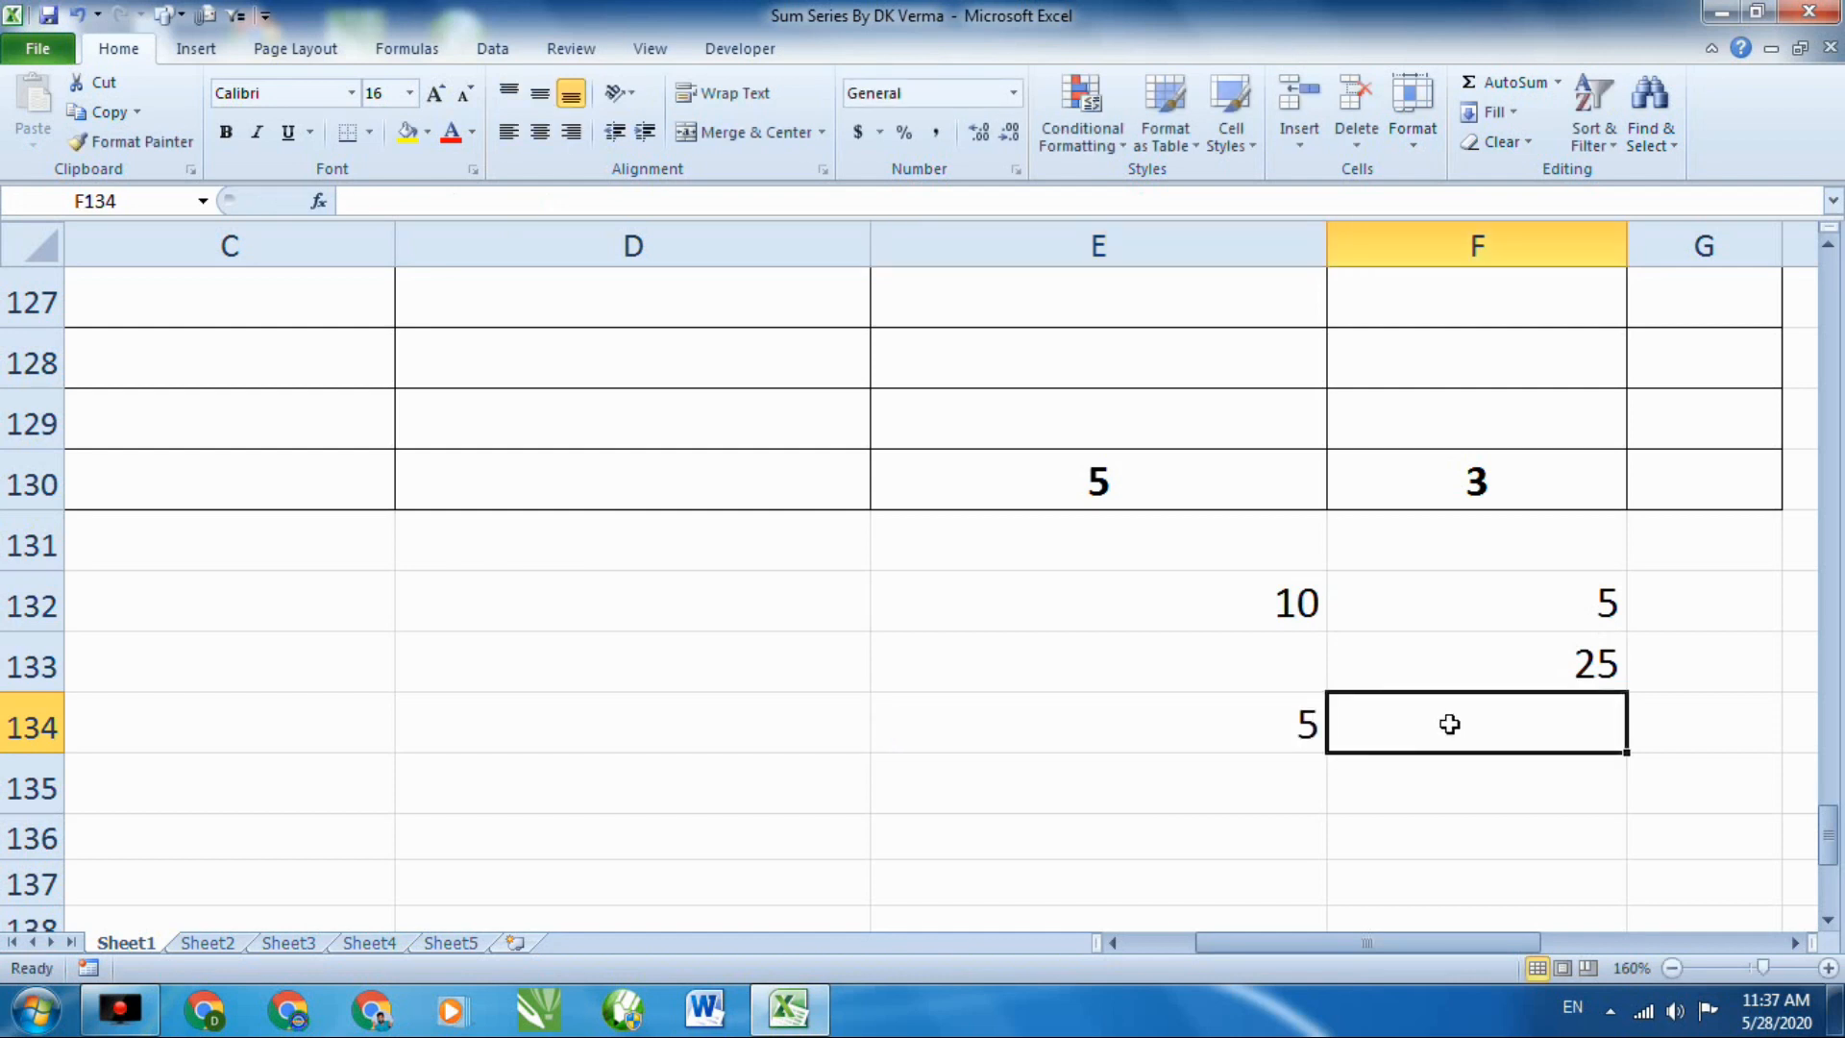
type("3")
Calculate the squared difference of the second pair in F135 with =SUMXMY2(E134,F134), and review both source cells.
left_click(1429, 774)
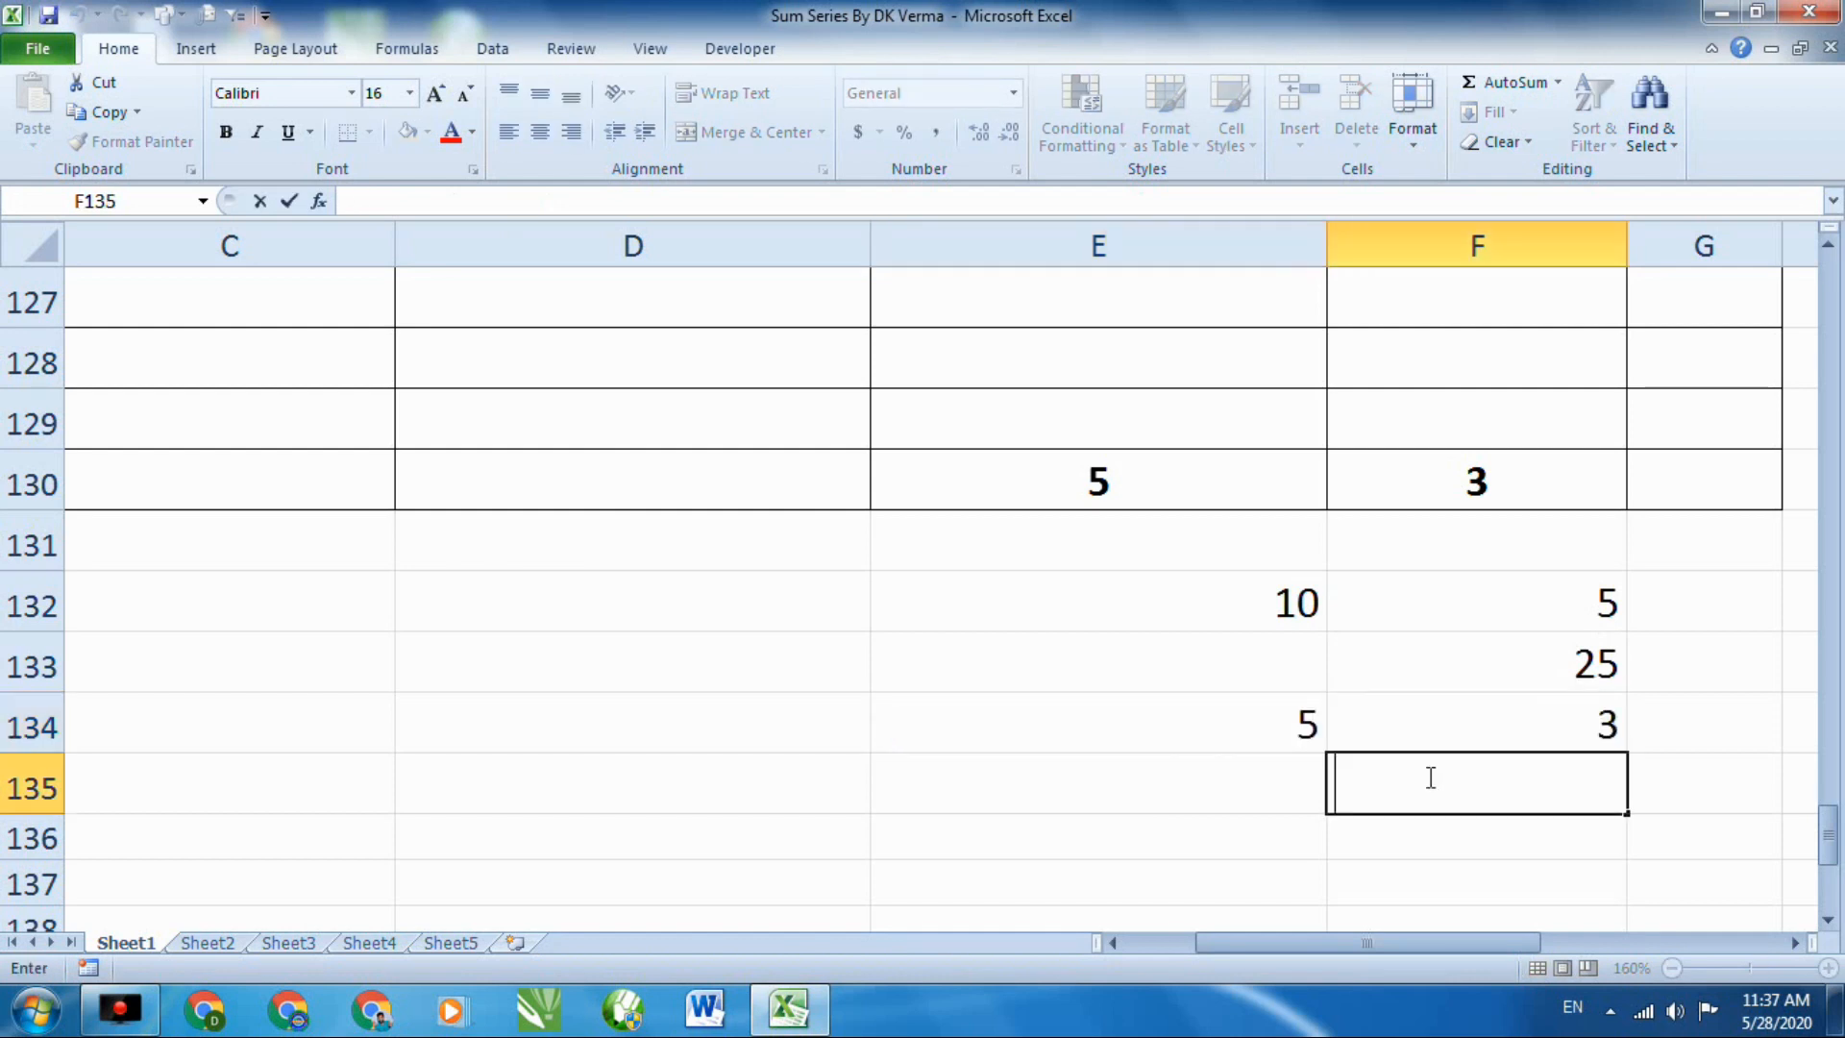
type("=sum")
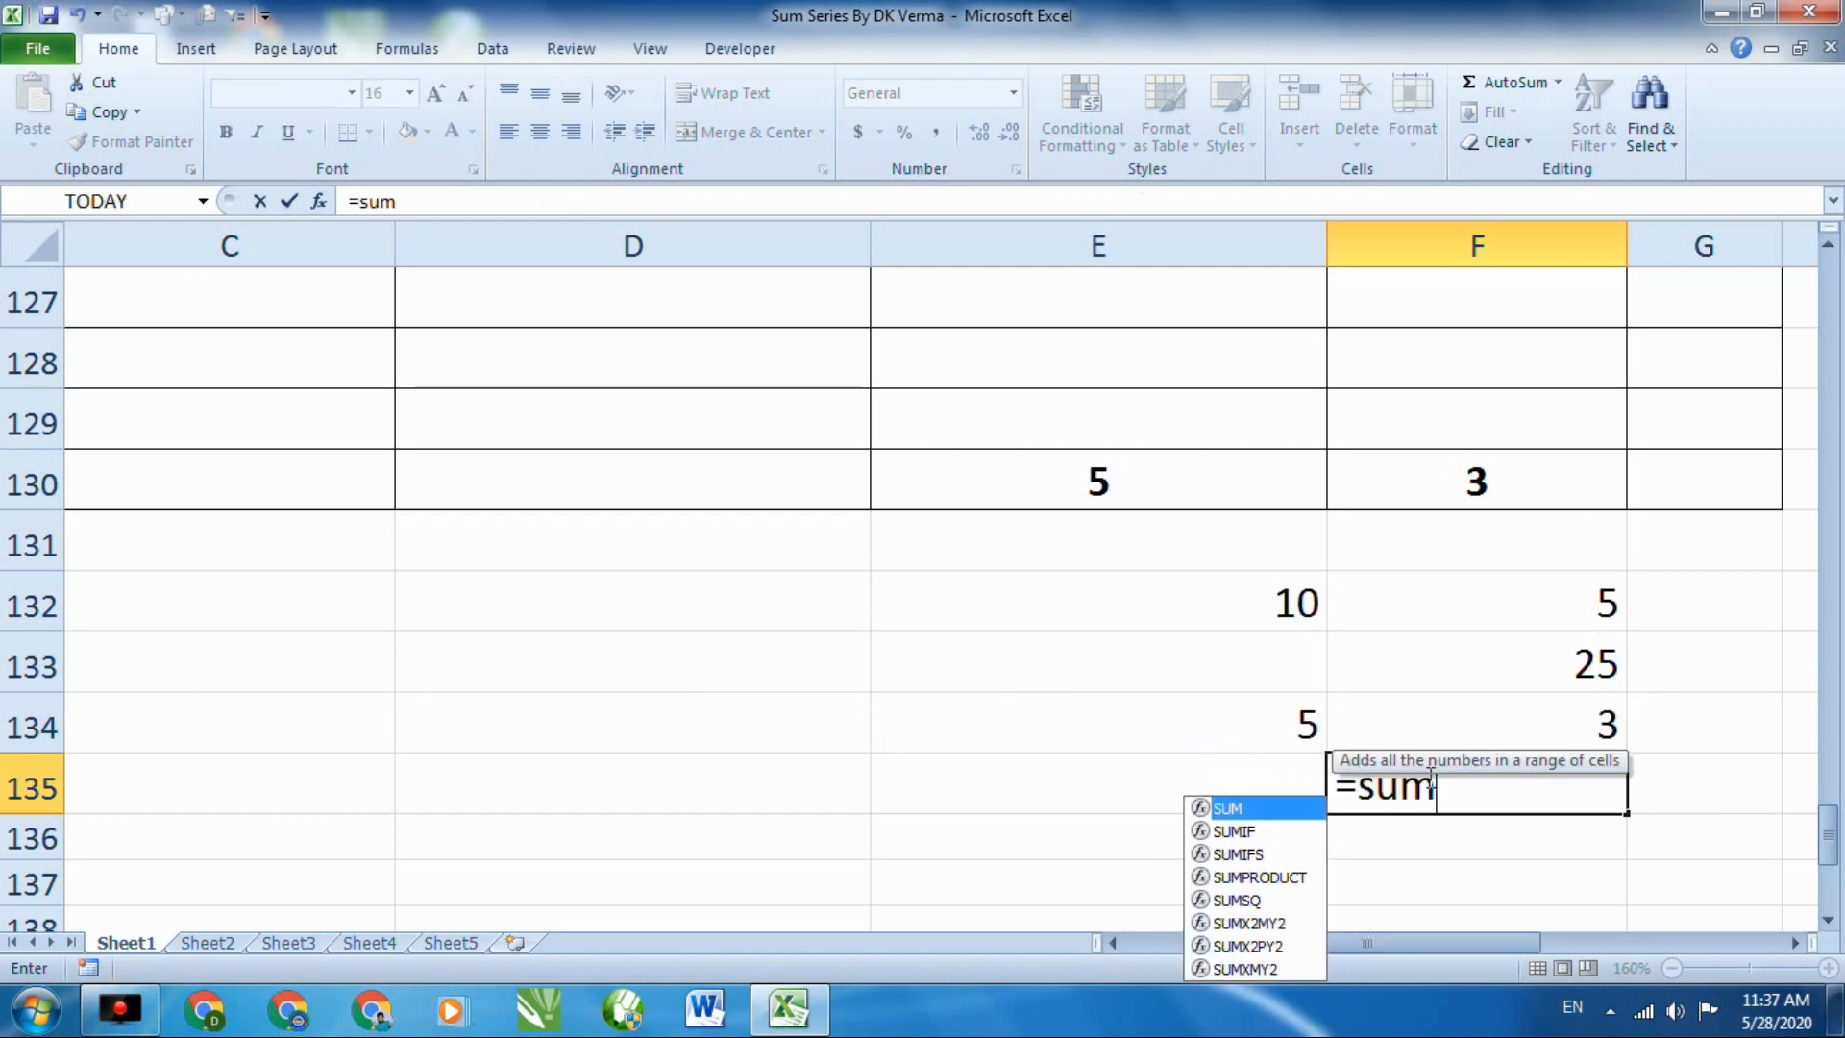
scroll(1281, 853, "down", 2)
double_click(1417, 626)
scroll(1446, 615, "up", 1)
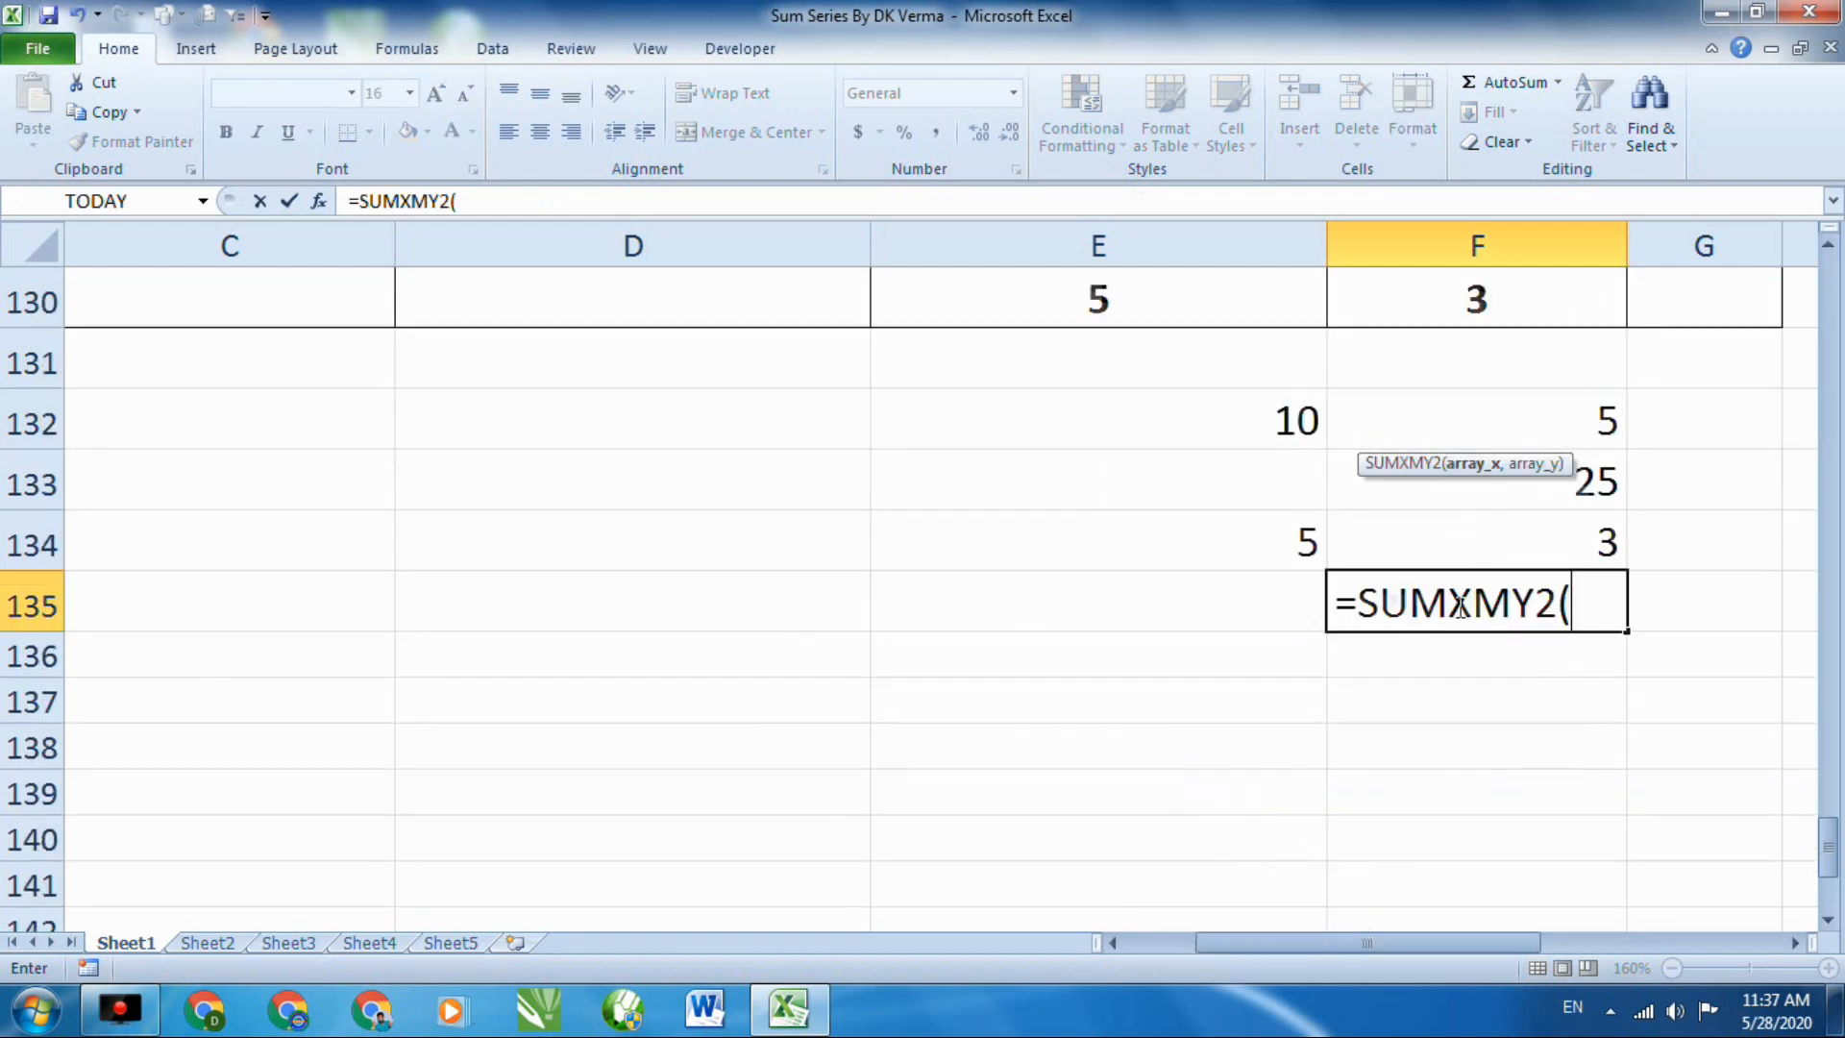
left_click(1260, 545)
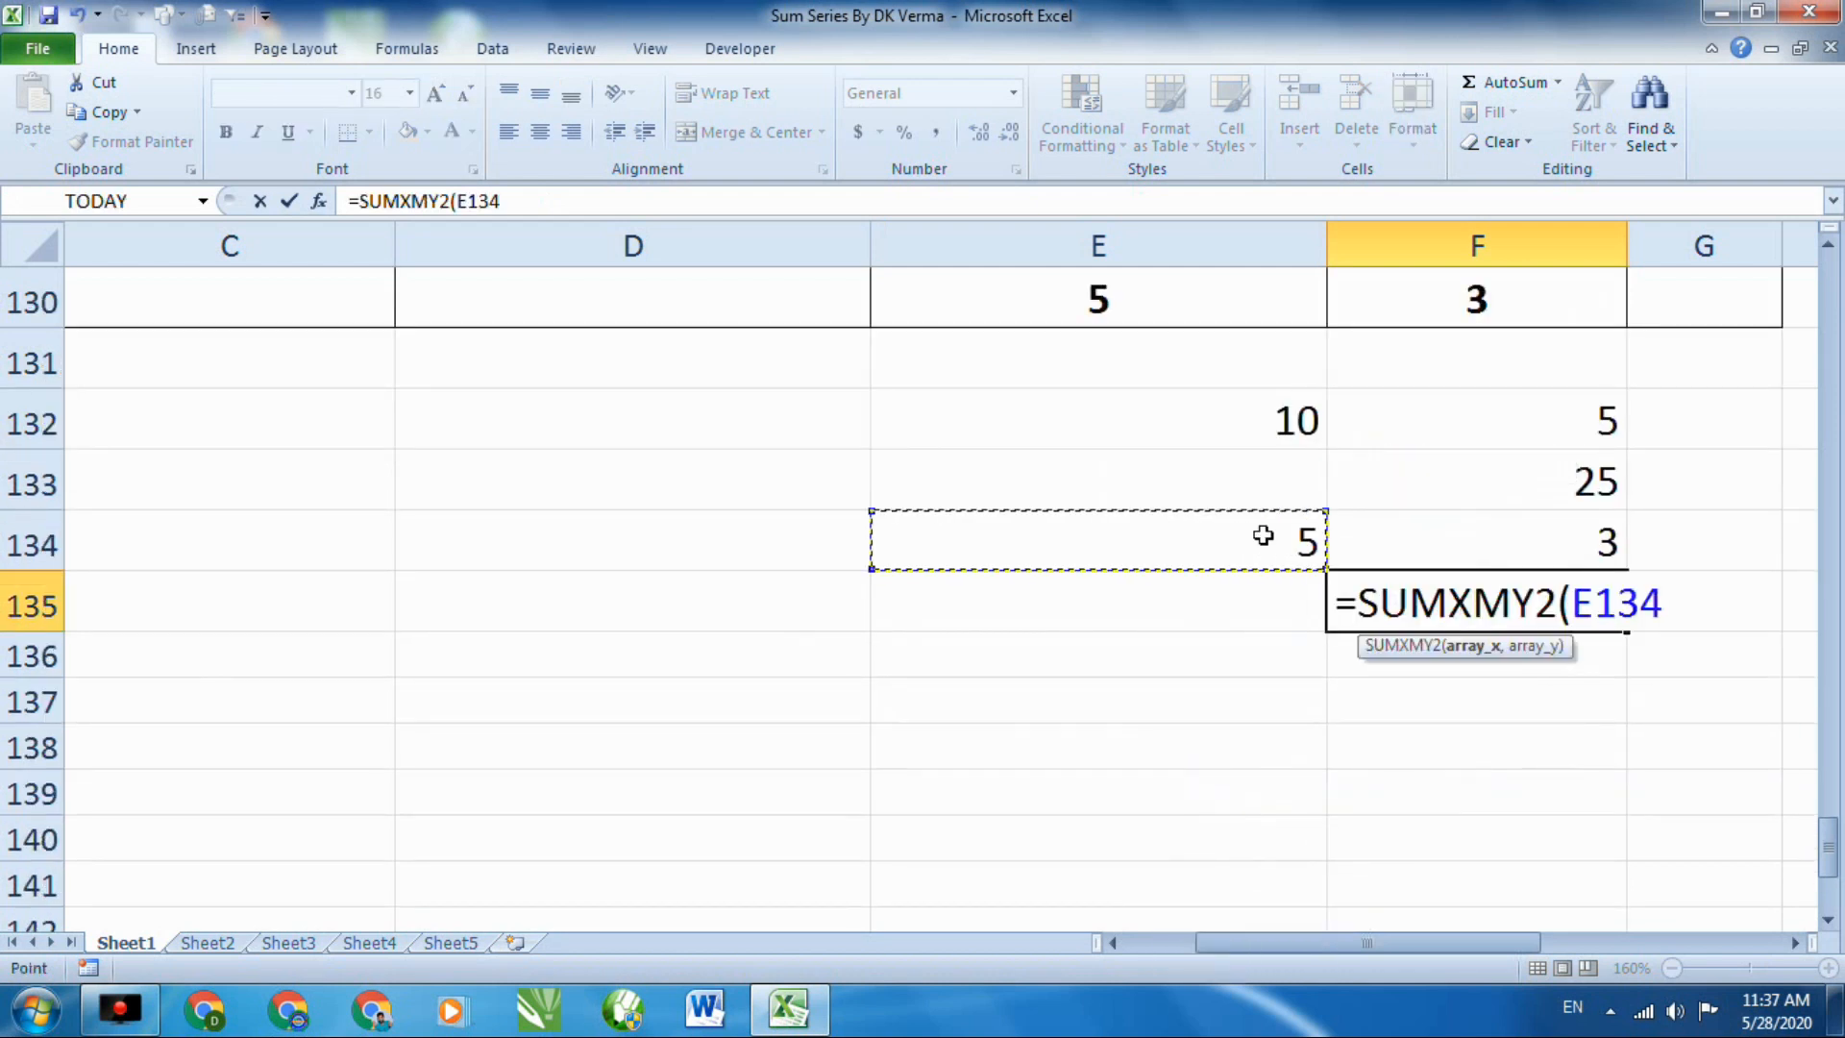
type(",")
left_click(1464, 540)
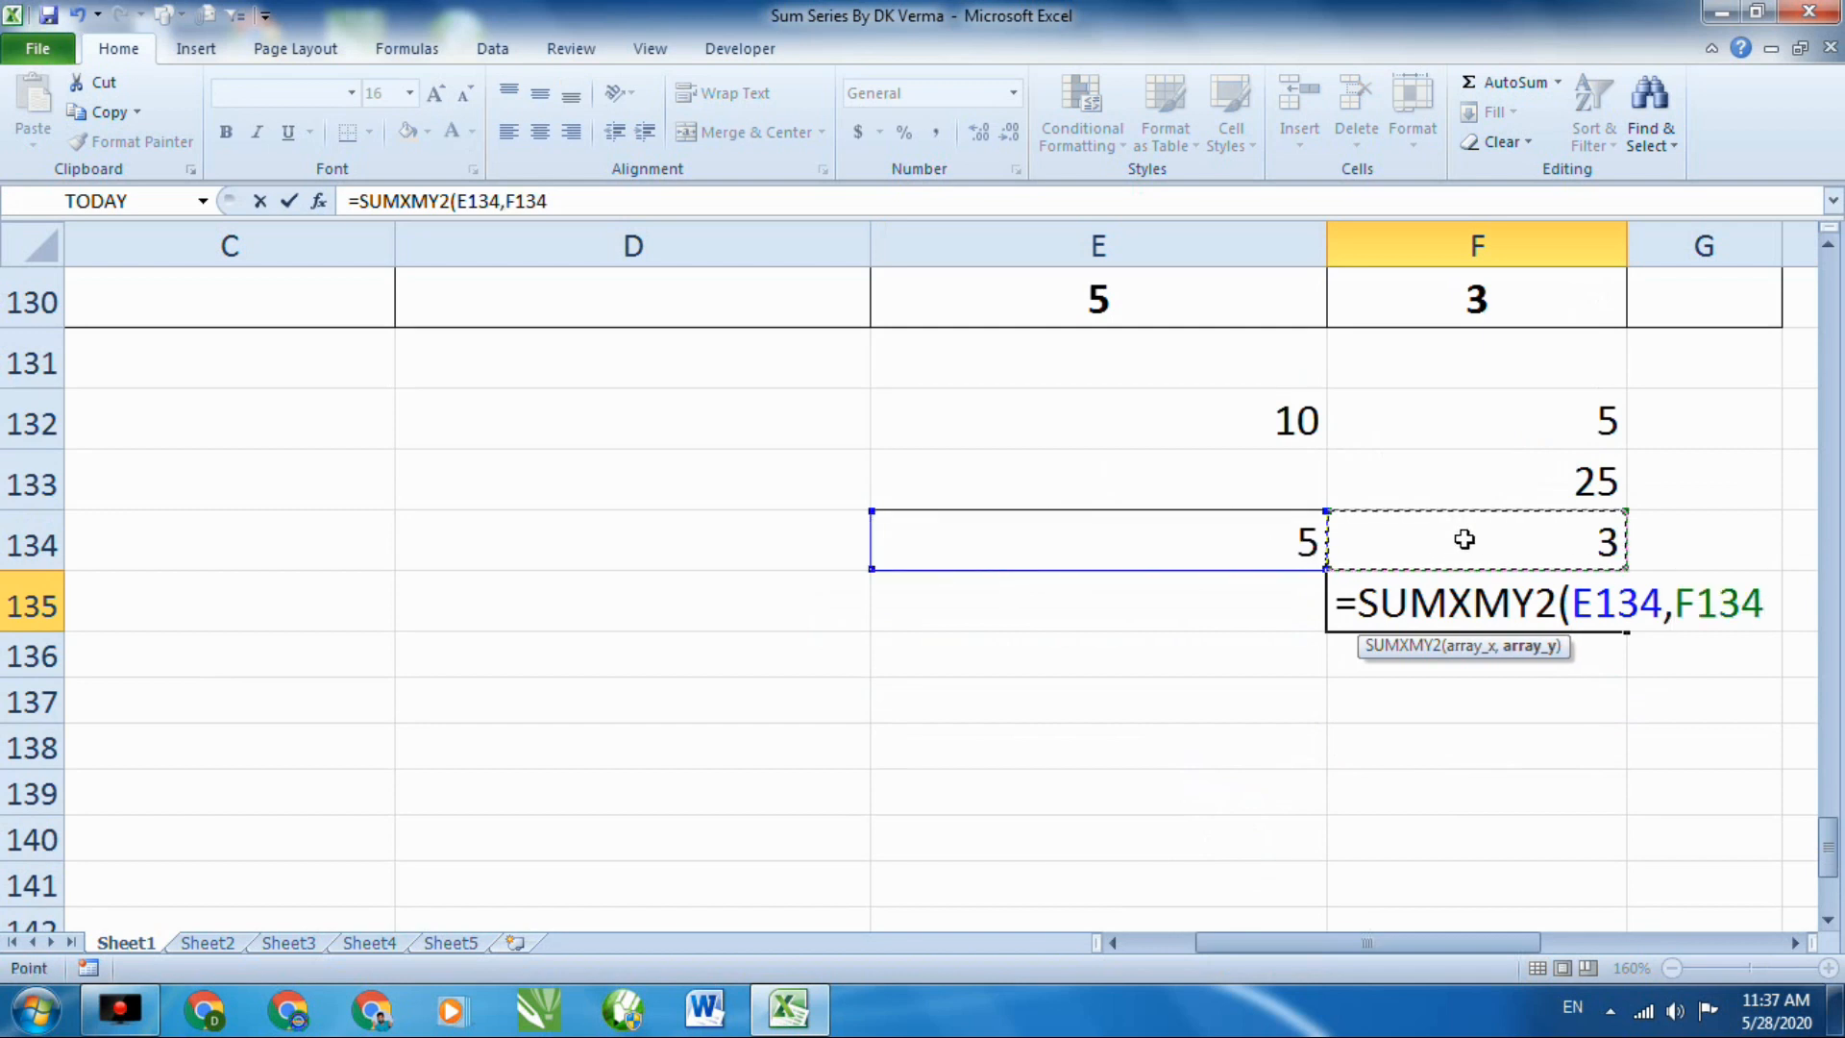
type(")")
key("Return")
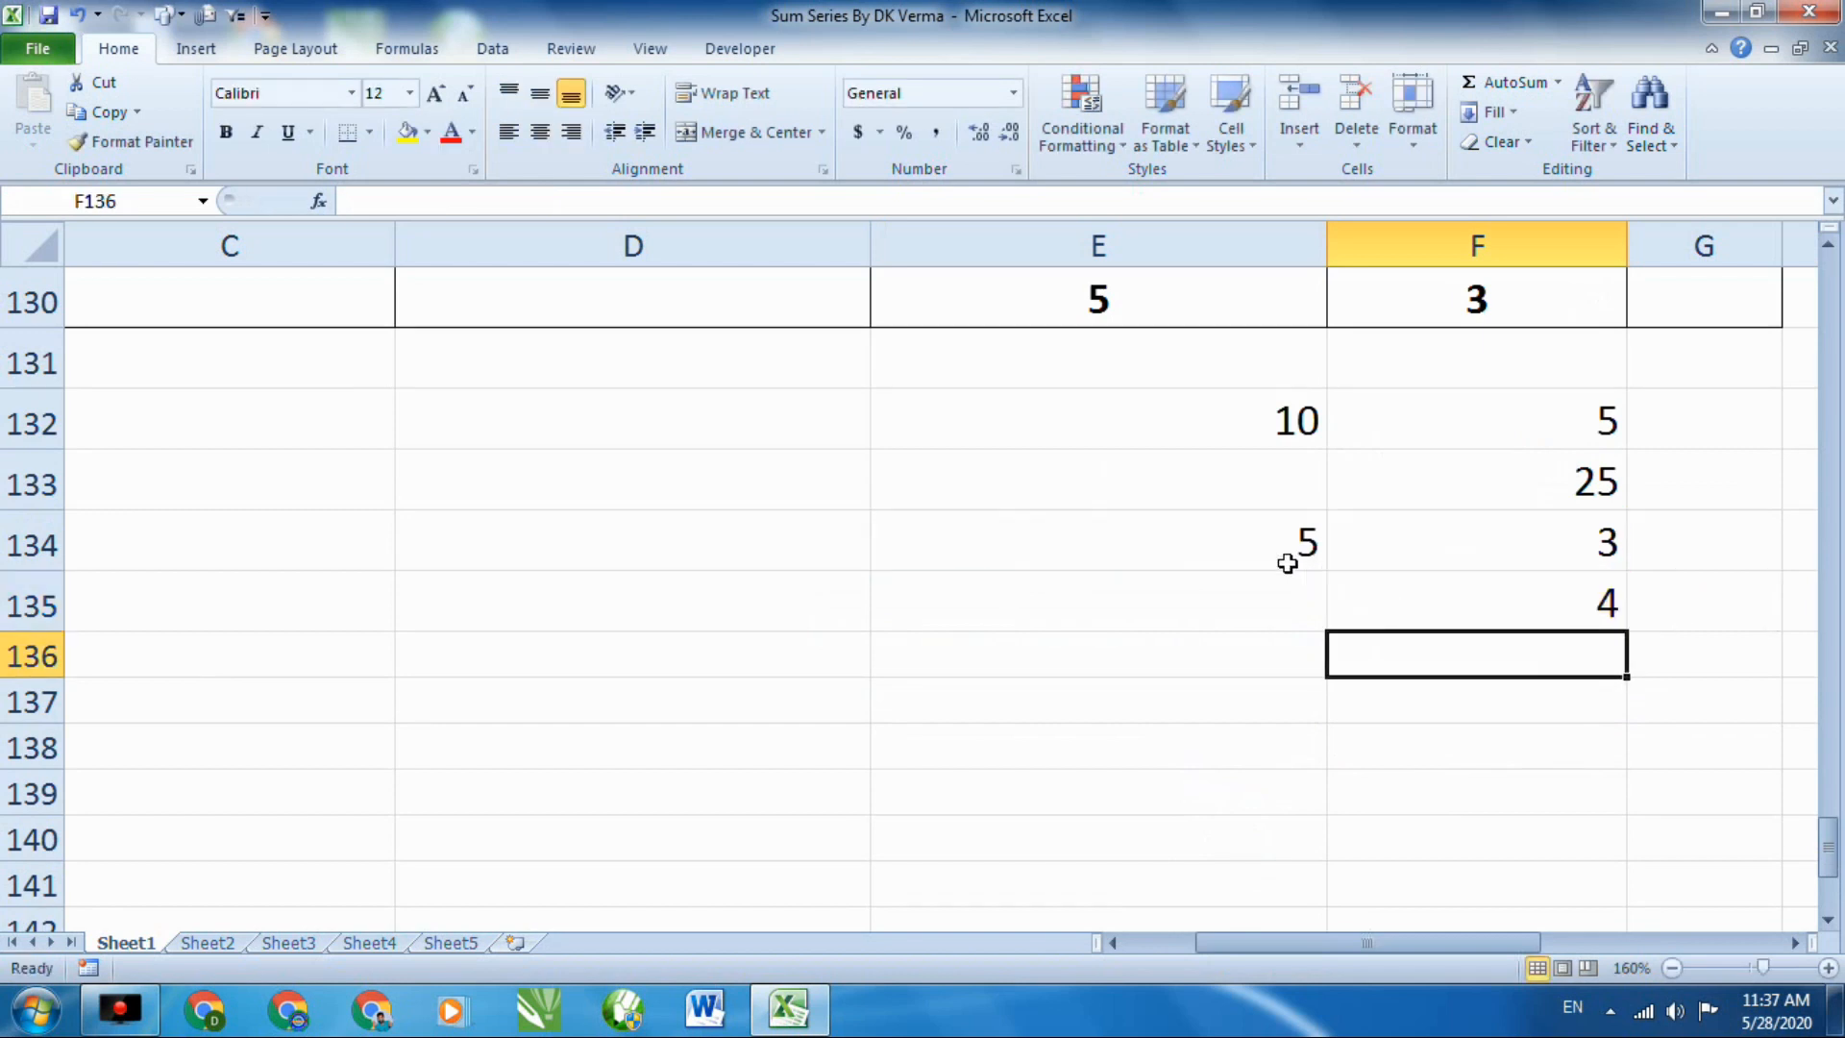
left_click(1282, 543)
left_click(1528, 544)
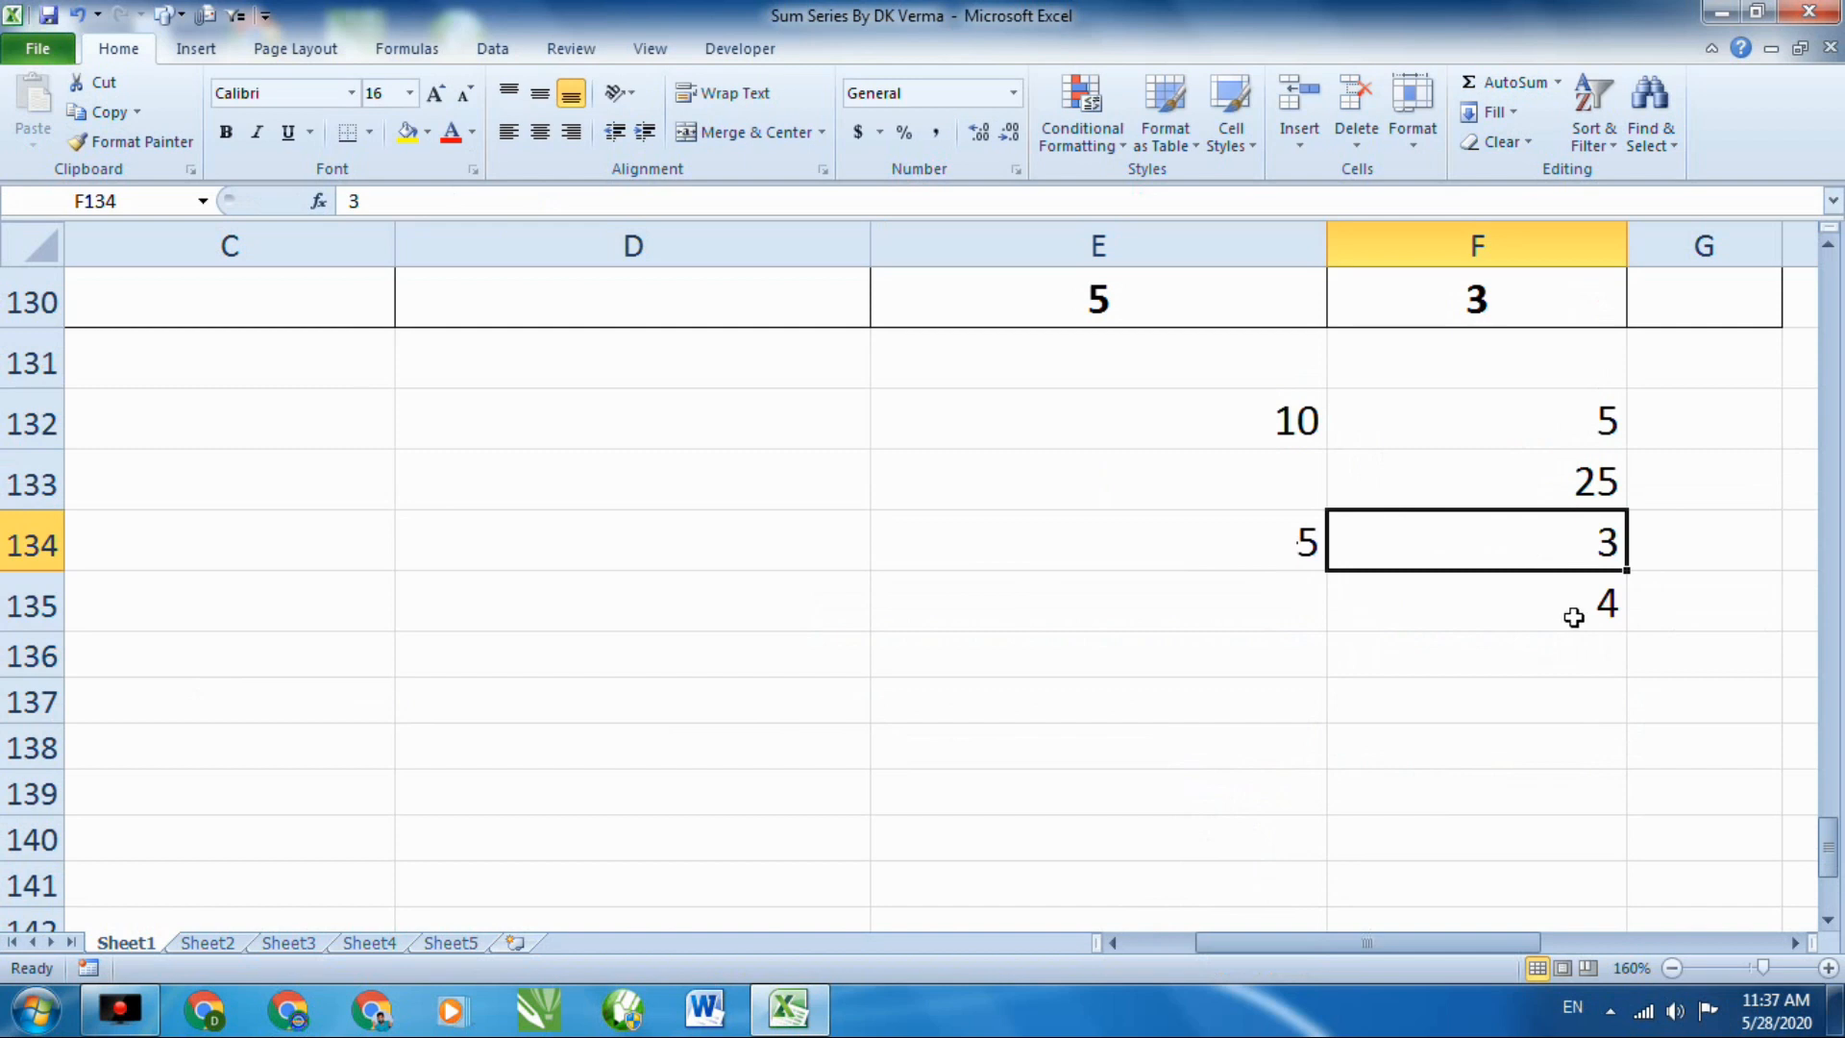
Enter a third pair of SUMXMY2 sample values, 100 in E136 and 50 in F136.
left_click(1297, 662)
type("1")
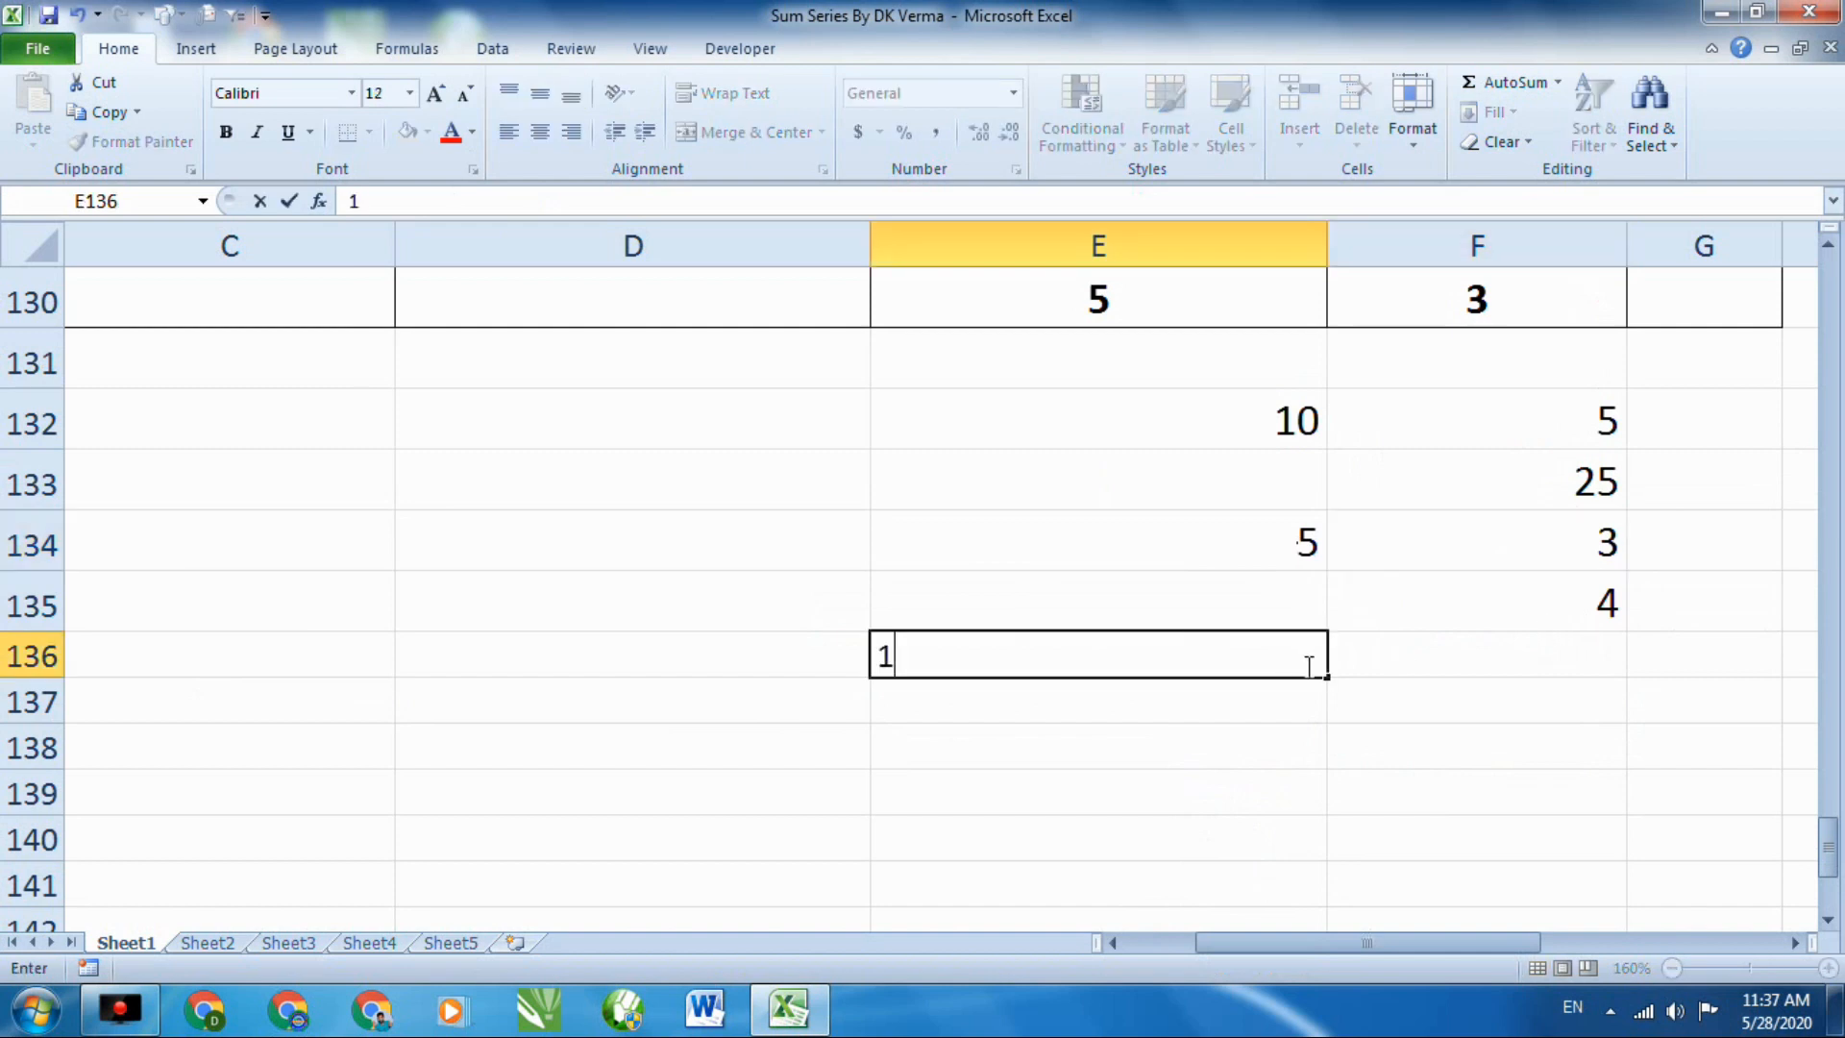
type("00")
left_click(1422, 664)
type("5")
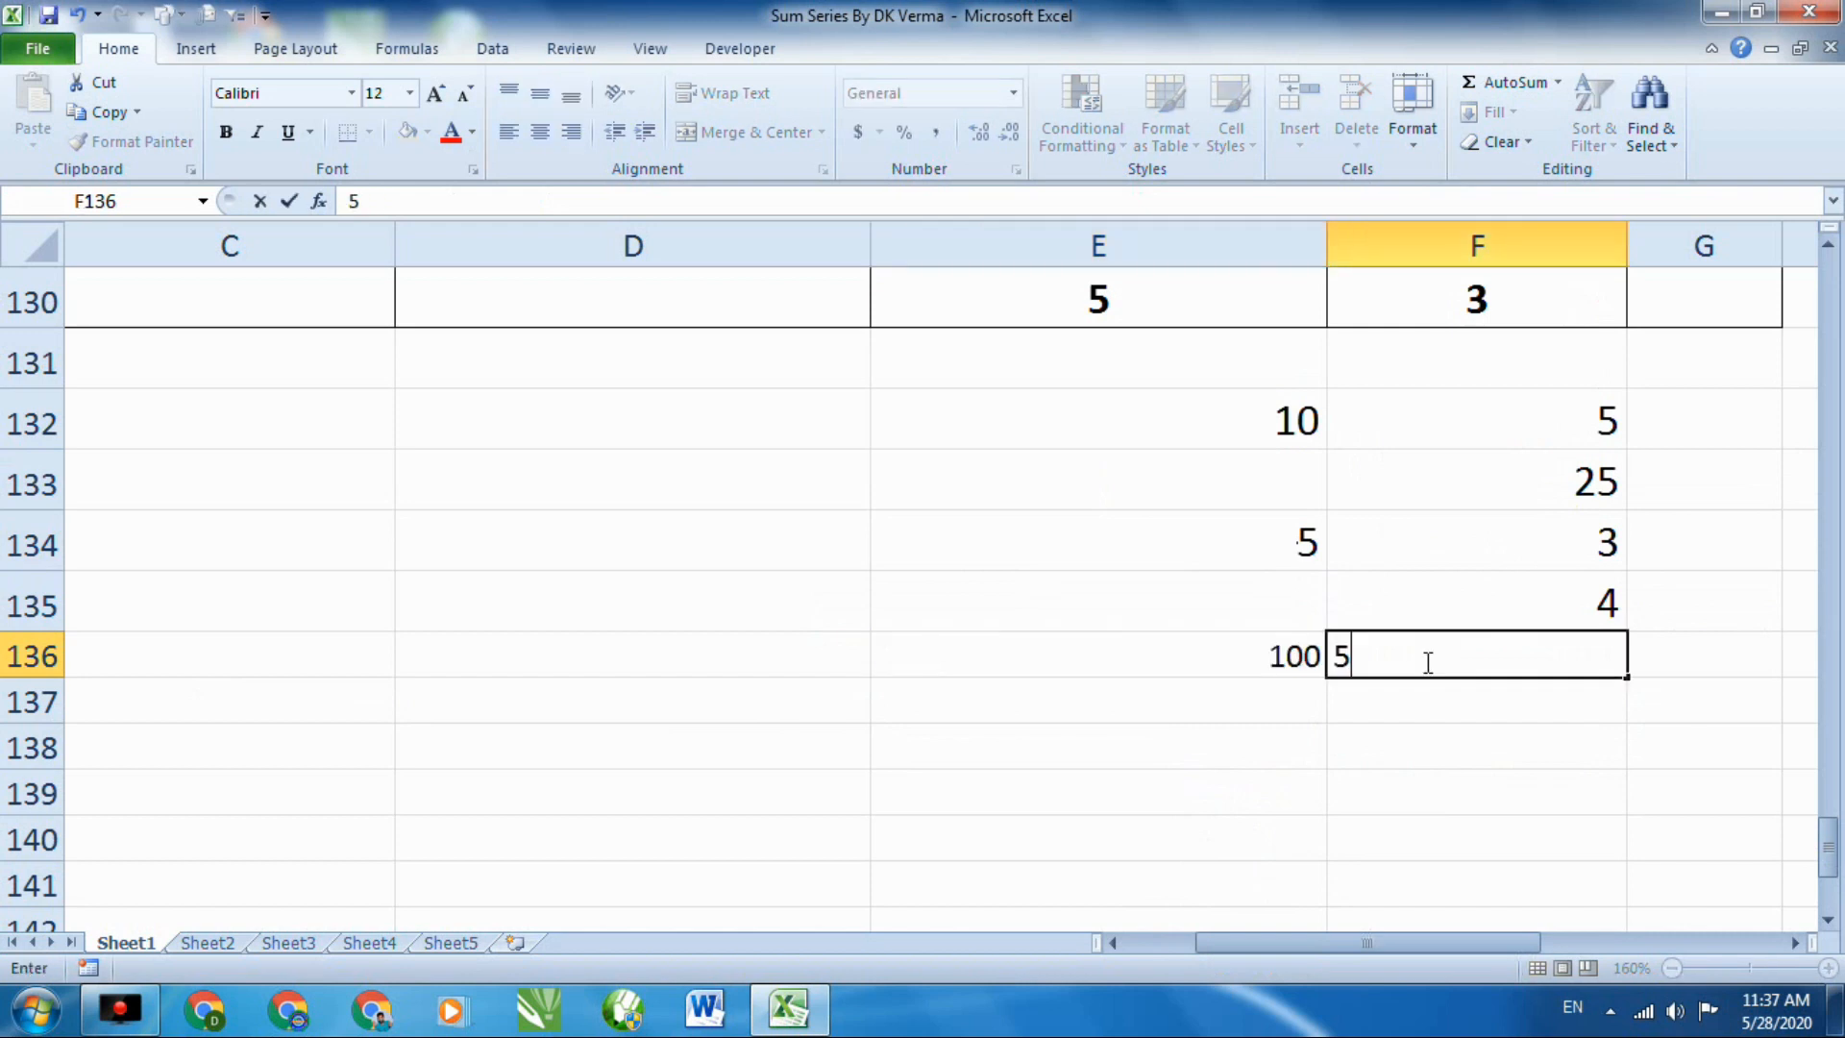
type("0")
Calculate the squared difference of the third pair in F137 with =SUMXMY2(E136,F136), and review both source cells.
left_click(1416, 717)
type("=sum")
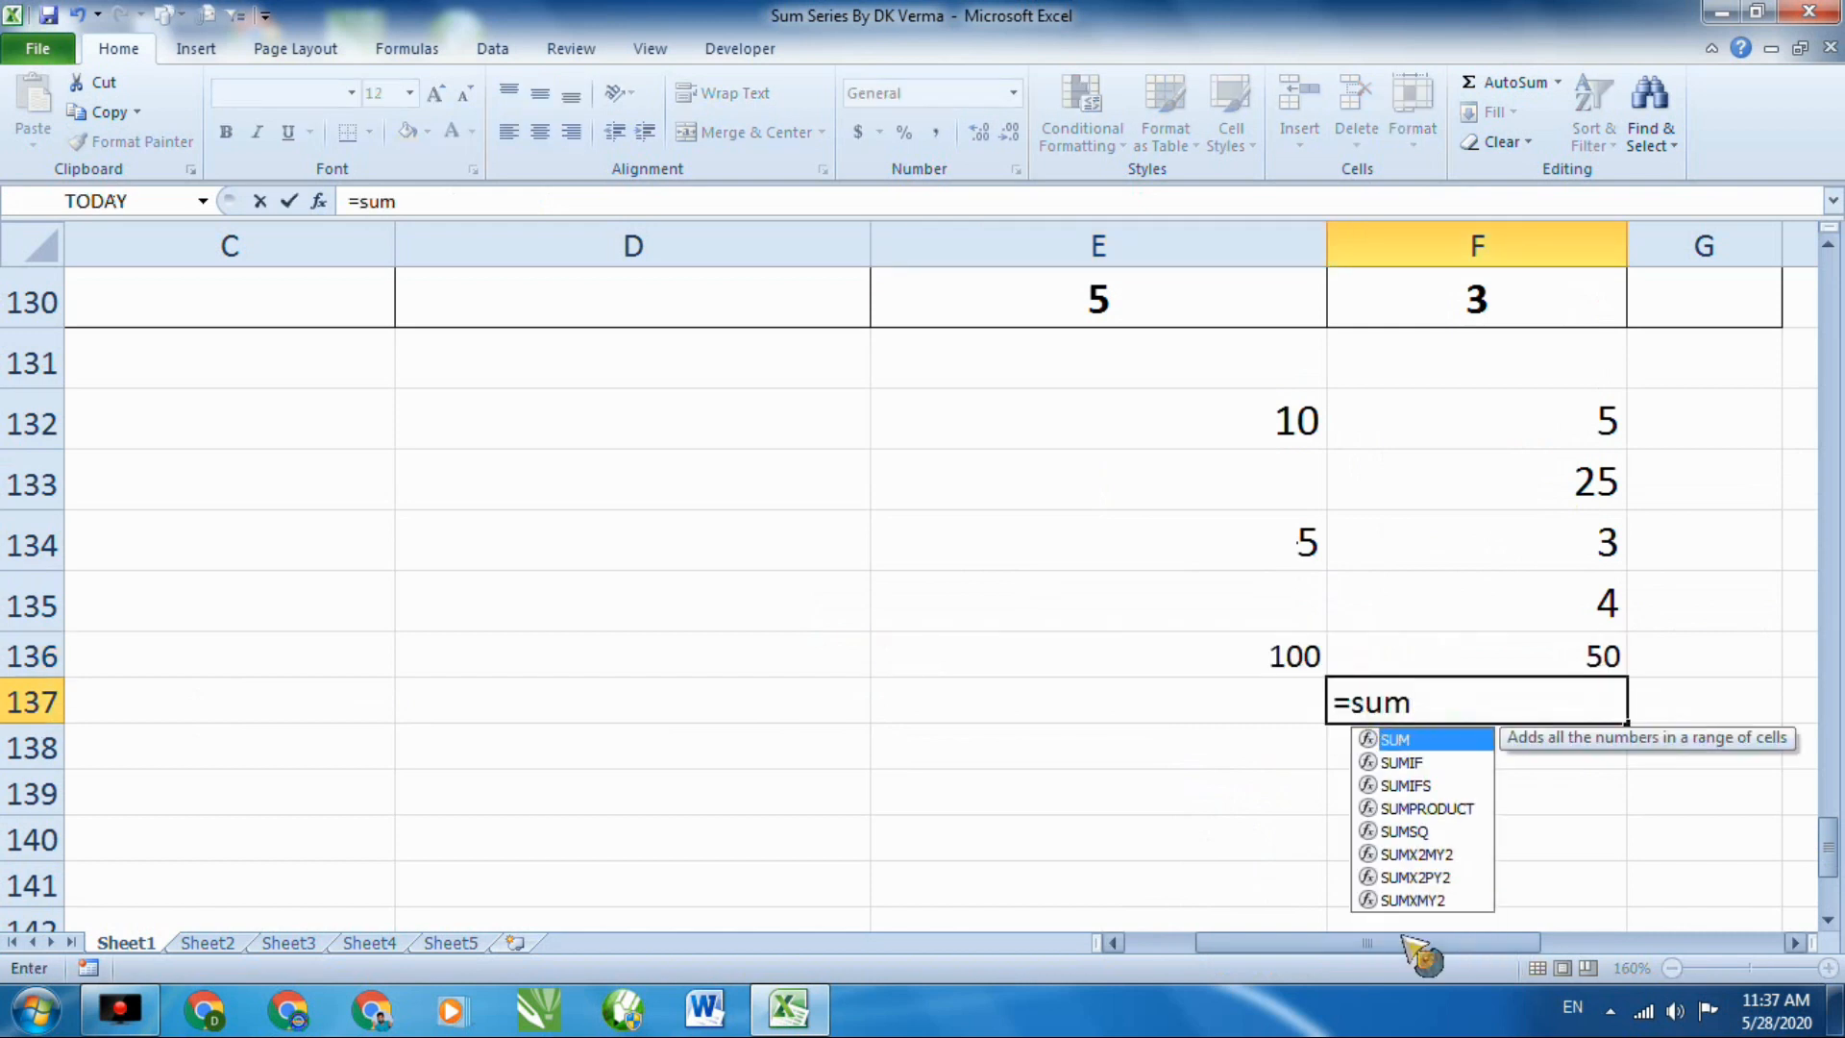
double_click(1402, 903)
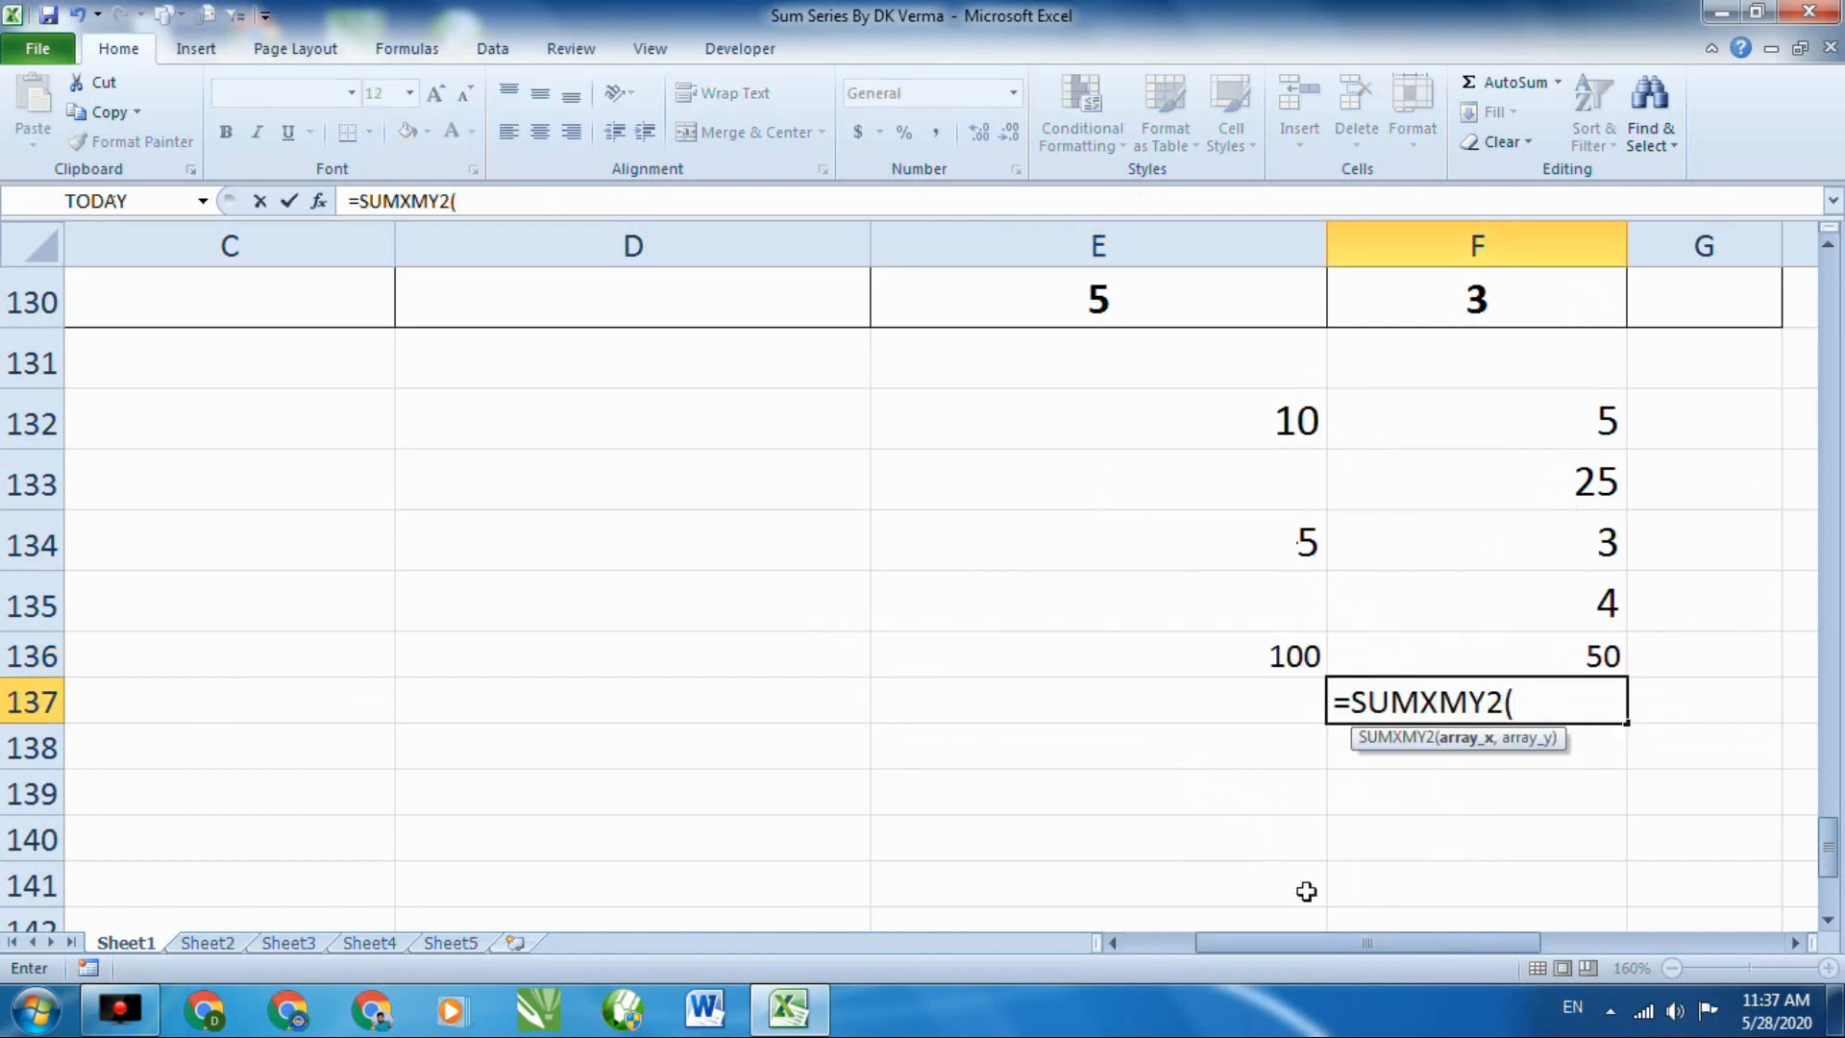
left_click(1302, 658)
type(",")
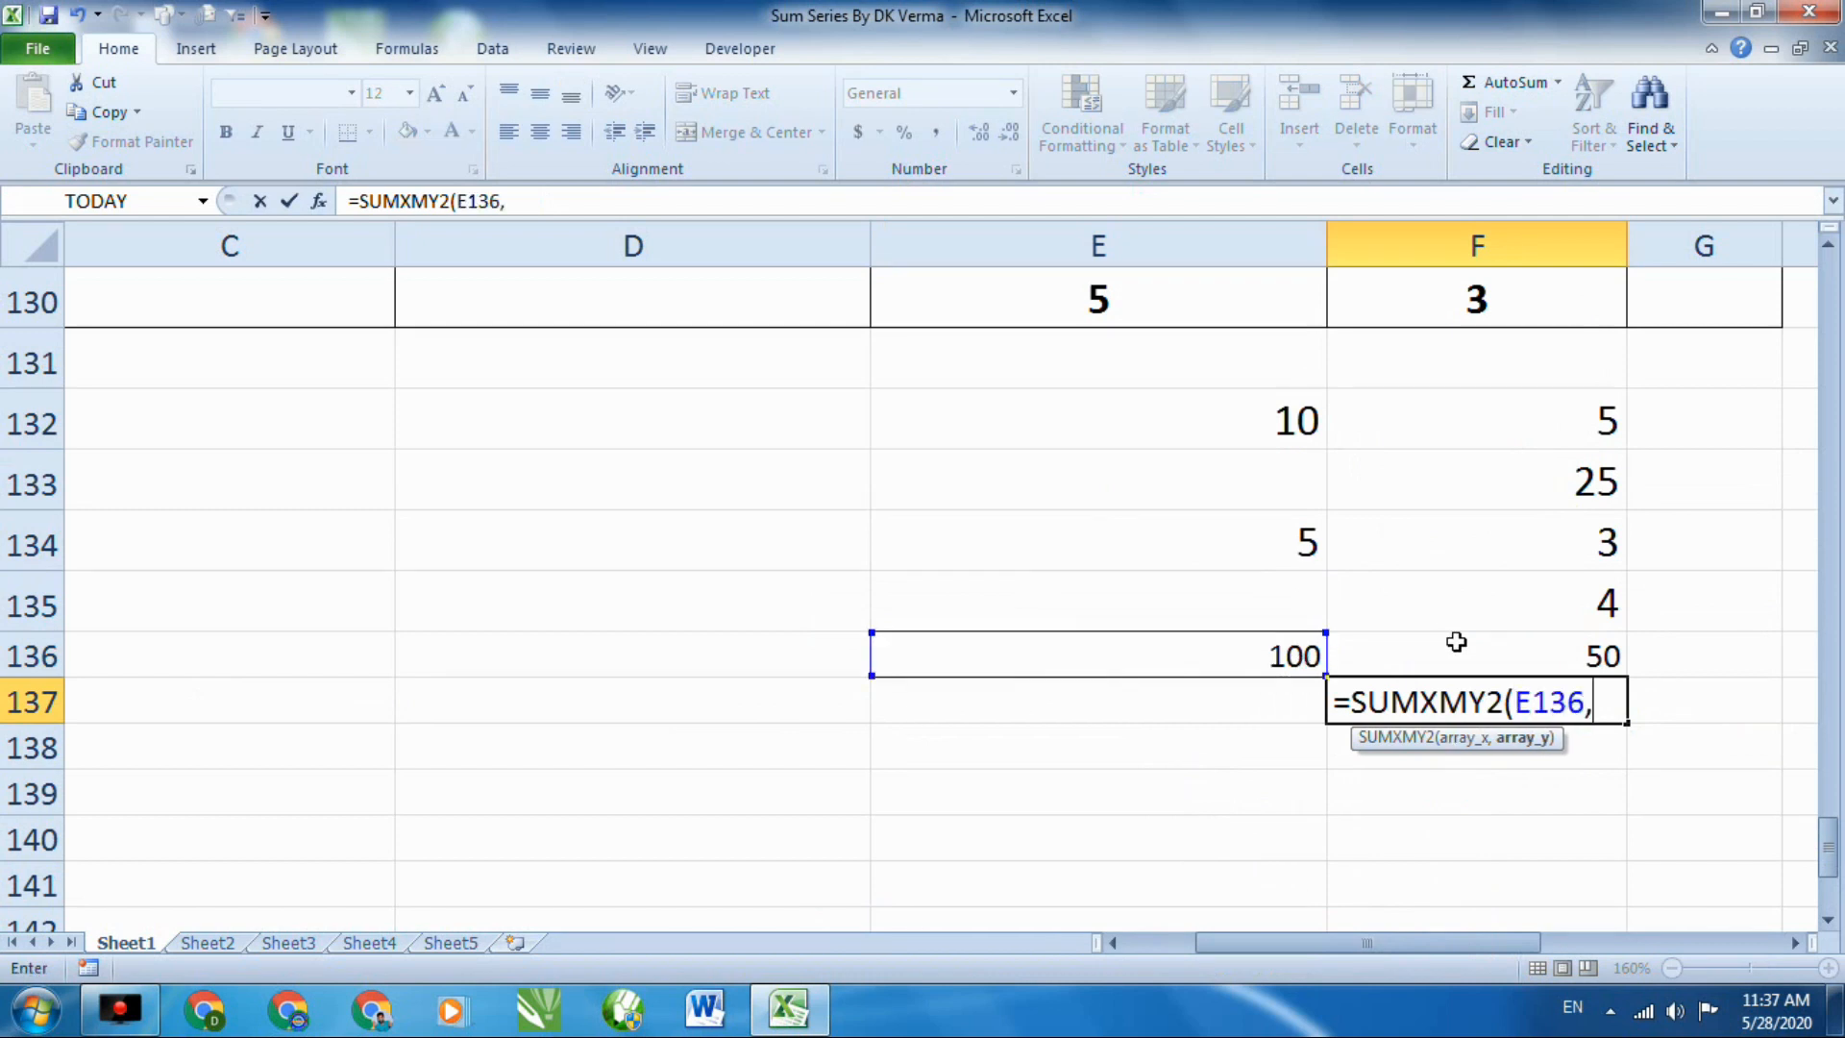
left_click(1612, 654)
type(")")
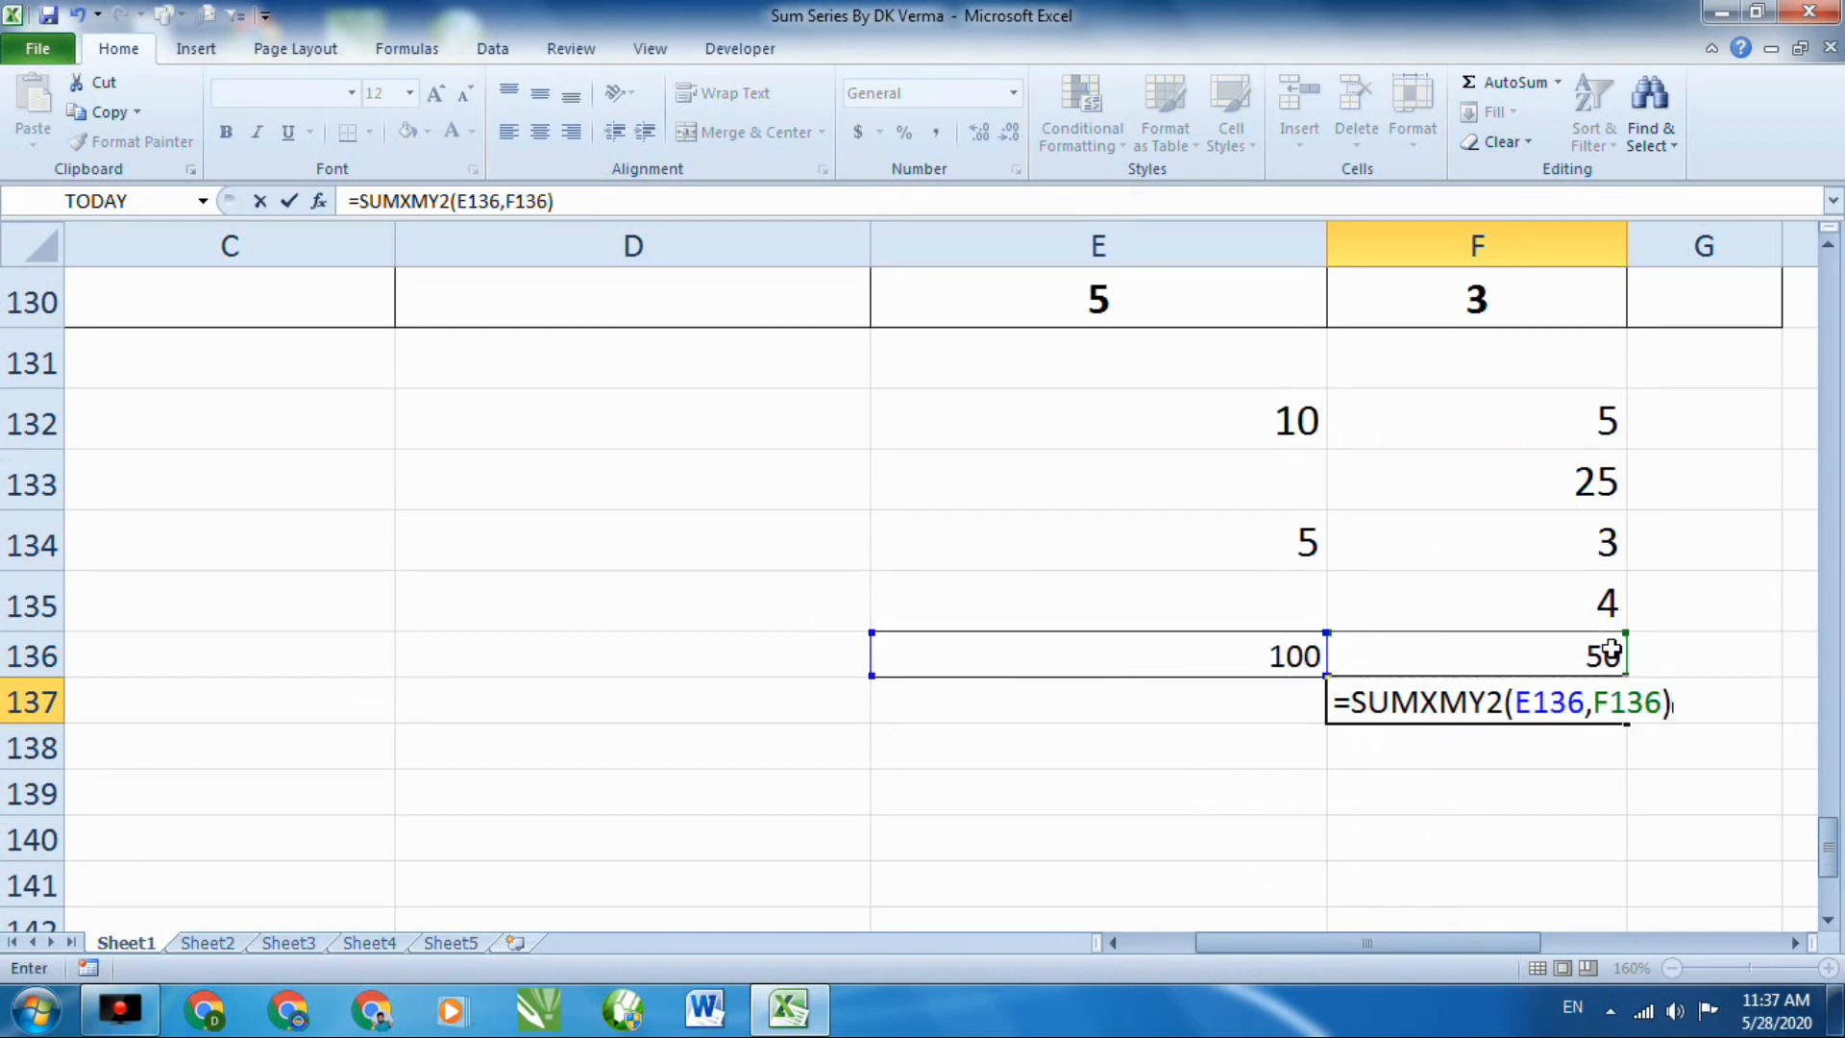
key("Return")
left_click(1299, 652)
left_click(1520, 650)
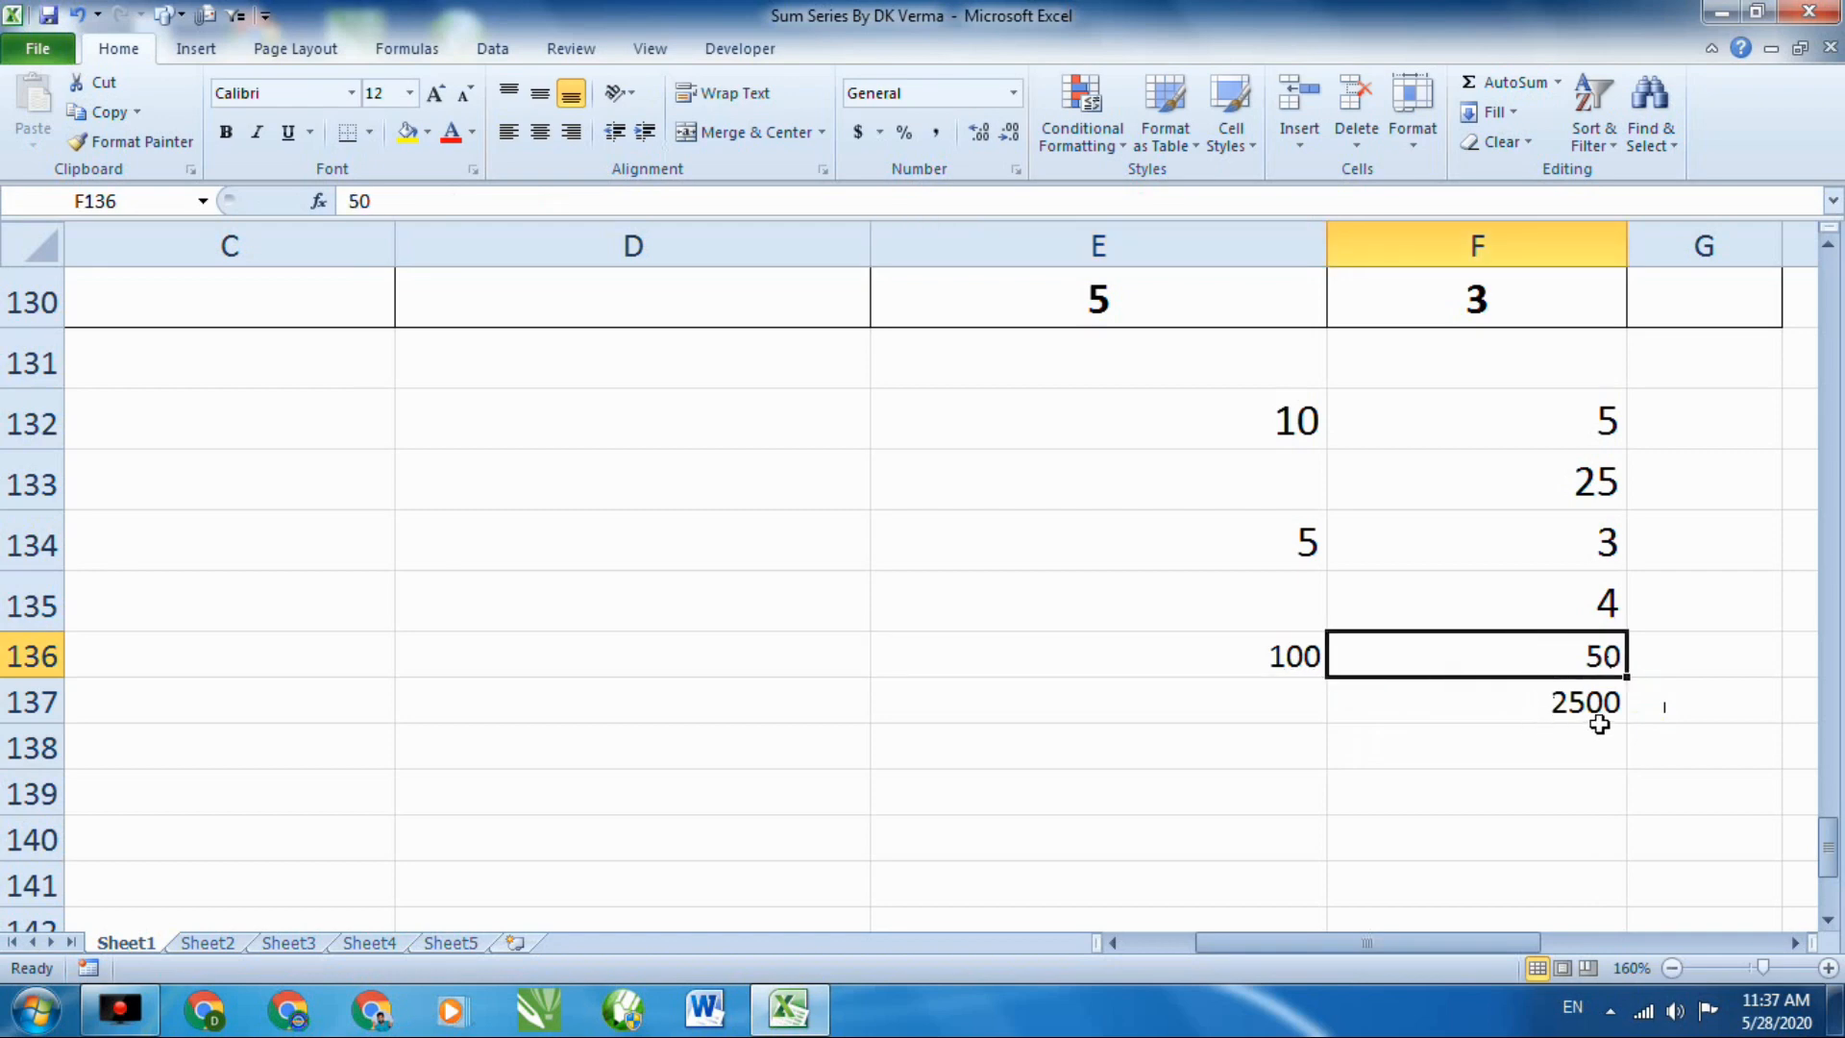
scroll(1600, 723, "up", 20)
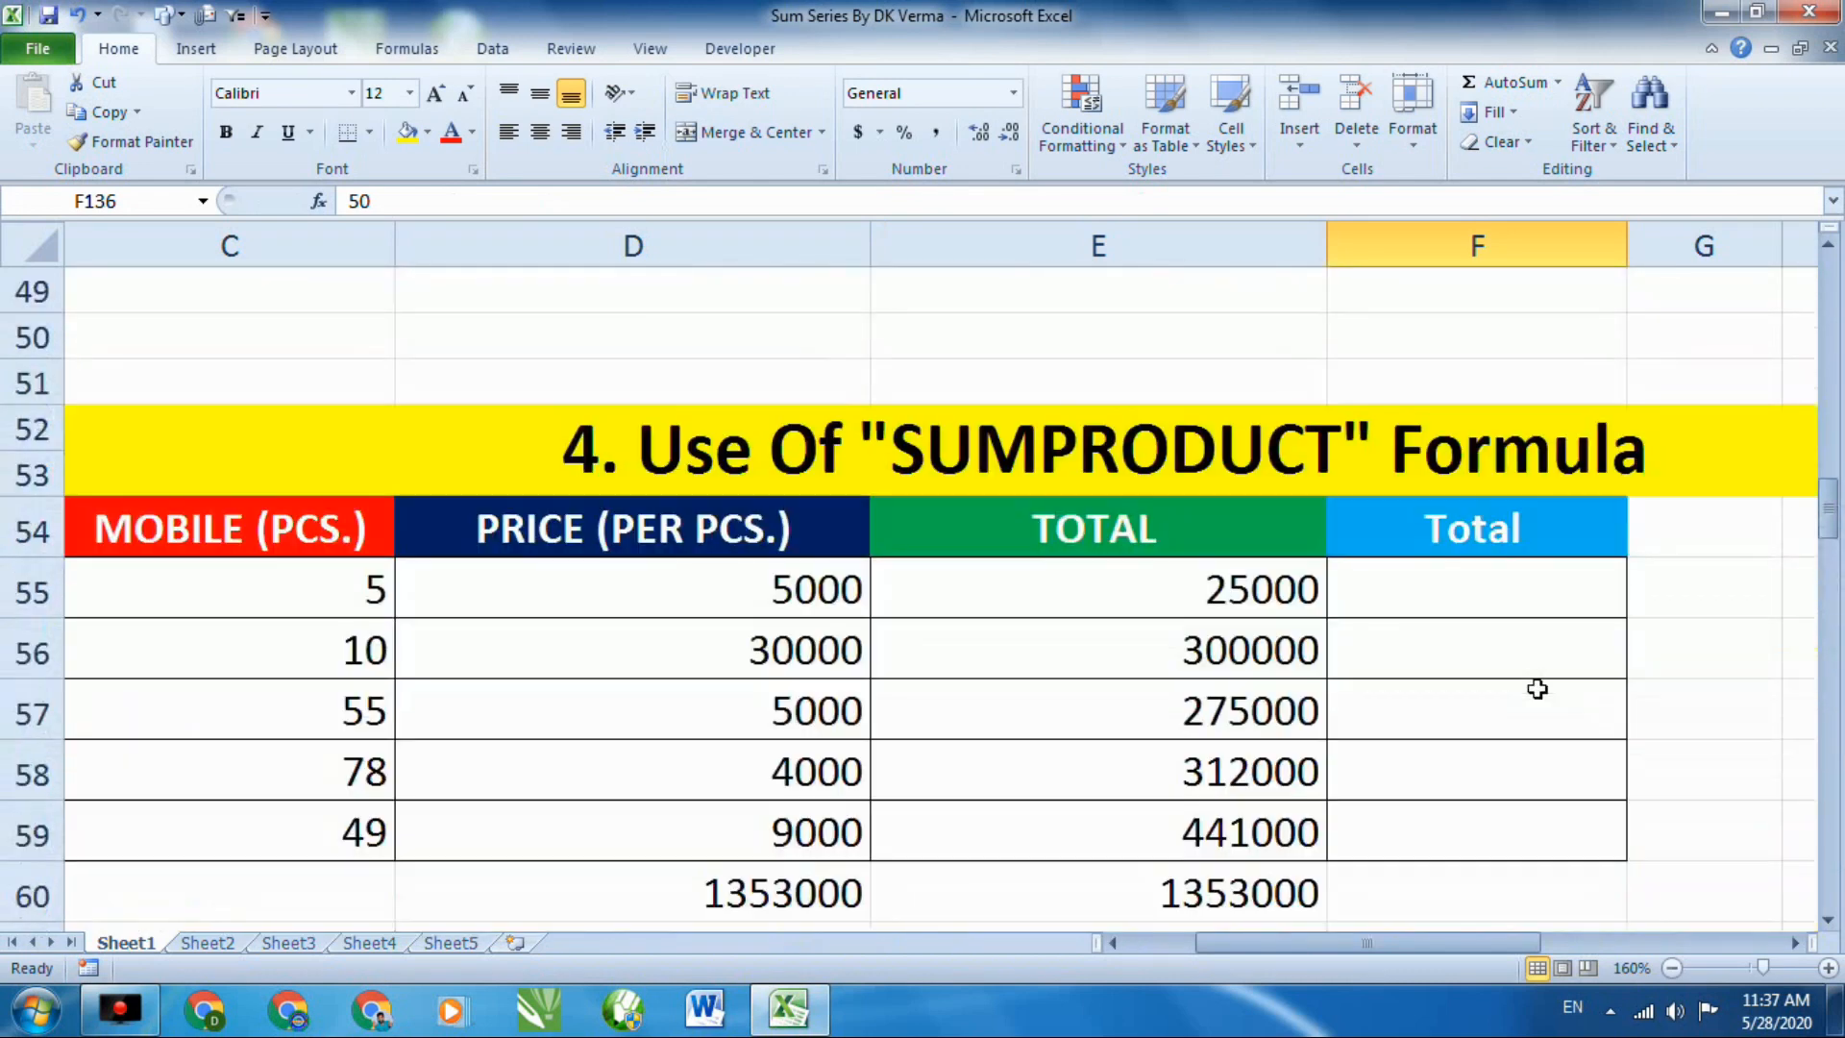